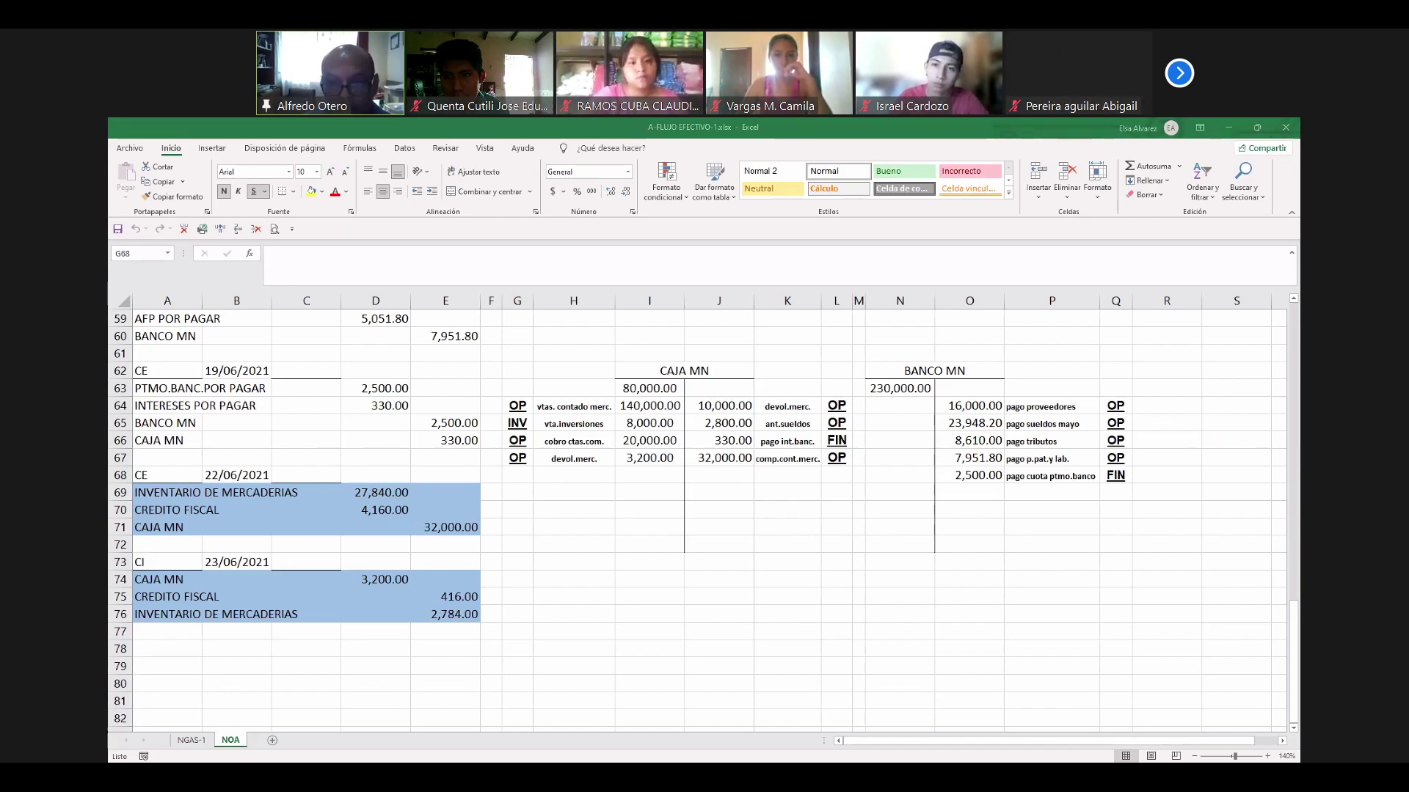
Copy the voucher header row of the 23/06/2021 entry (A73:C73) to row 78.
scroll(577, 691, "down", 4)
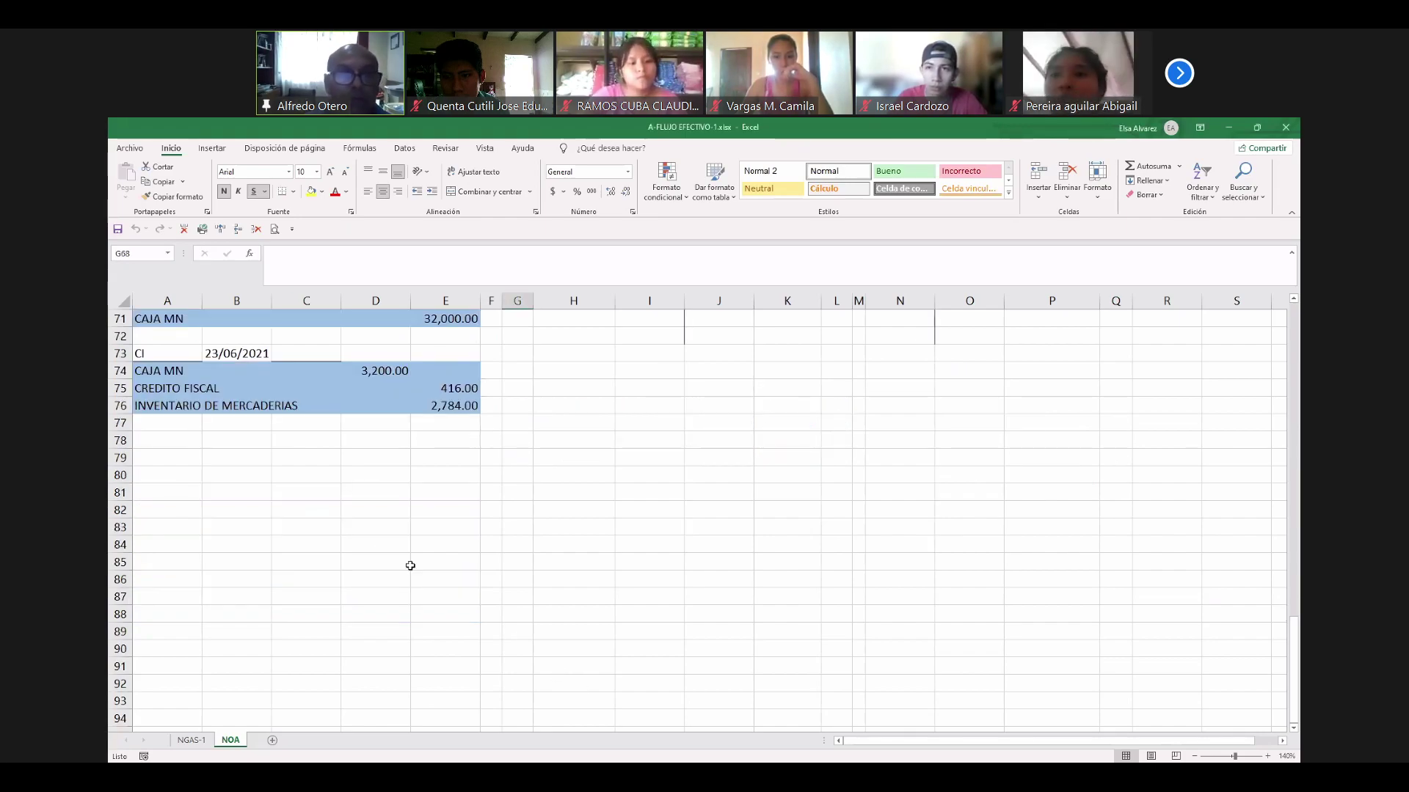
left_click(173, 352)
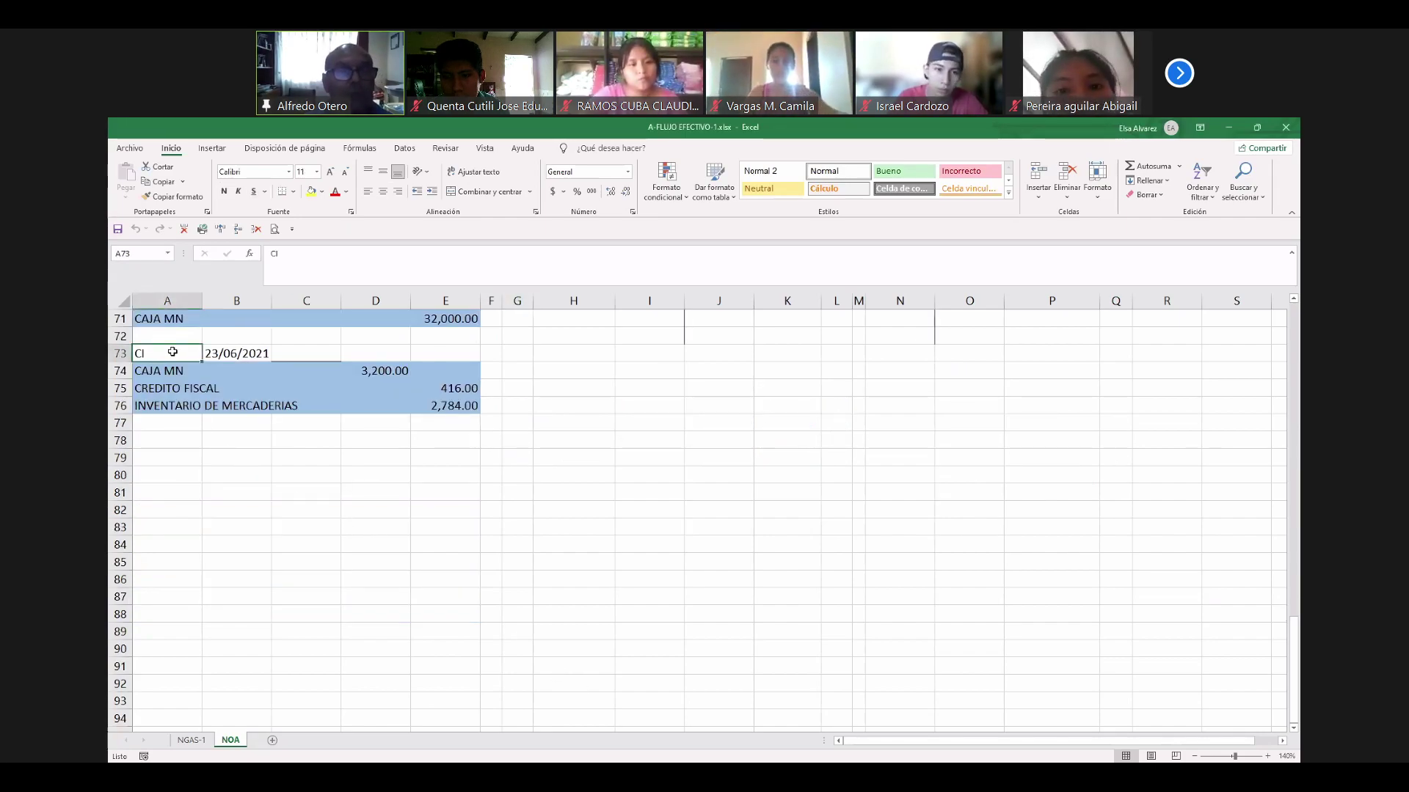
key("shift+Right")
key("shift+Right")
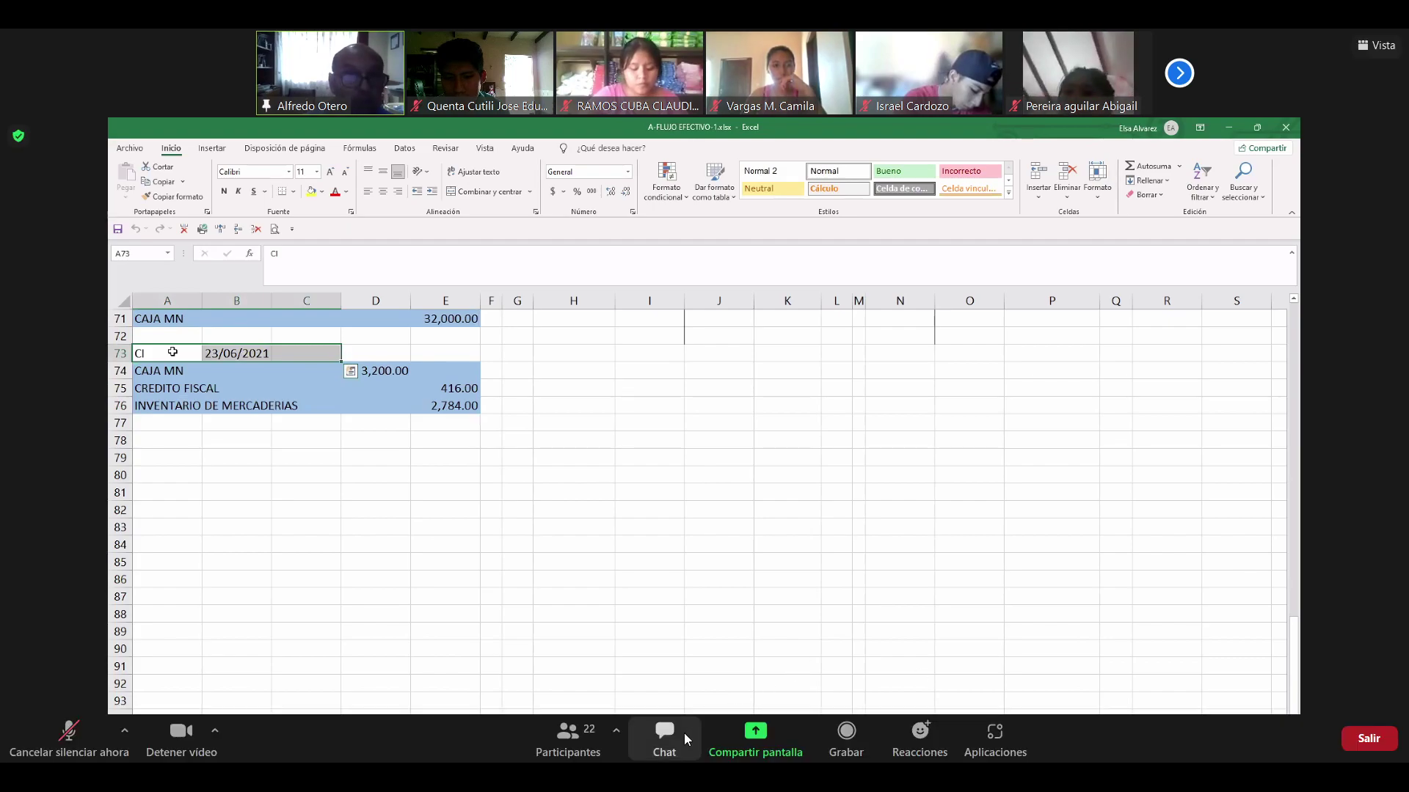
key("ctrl+c")
key("Down")
key("Down")
key("Down")
key("Down")
key("Down")
key("ctrl+v")
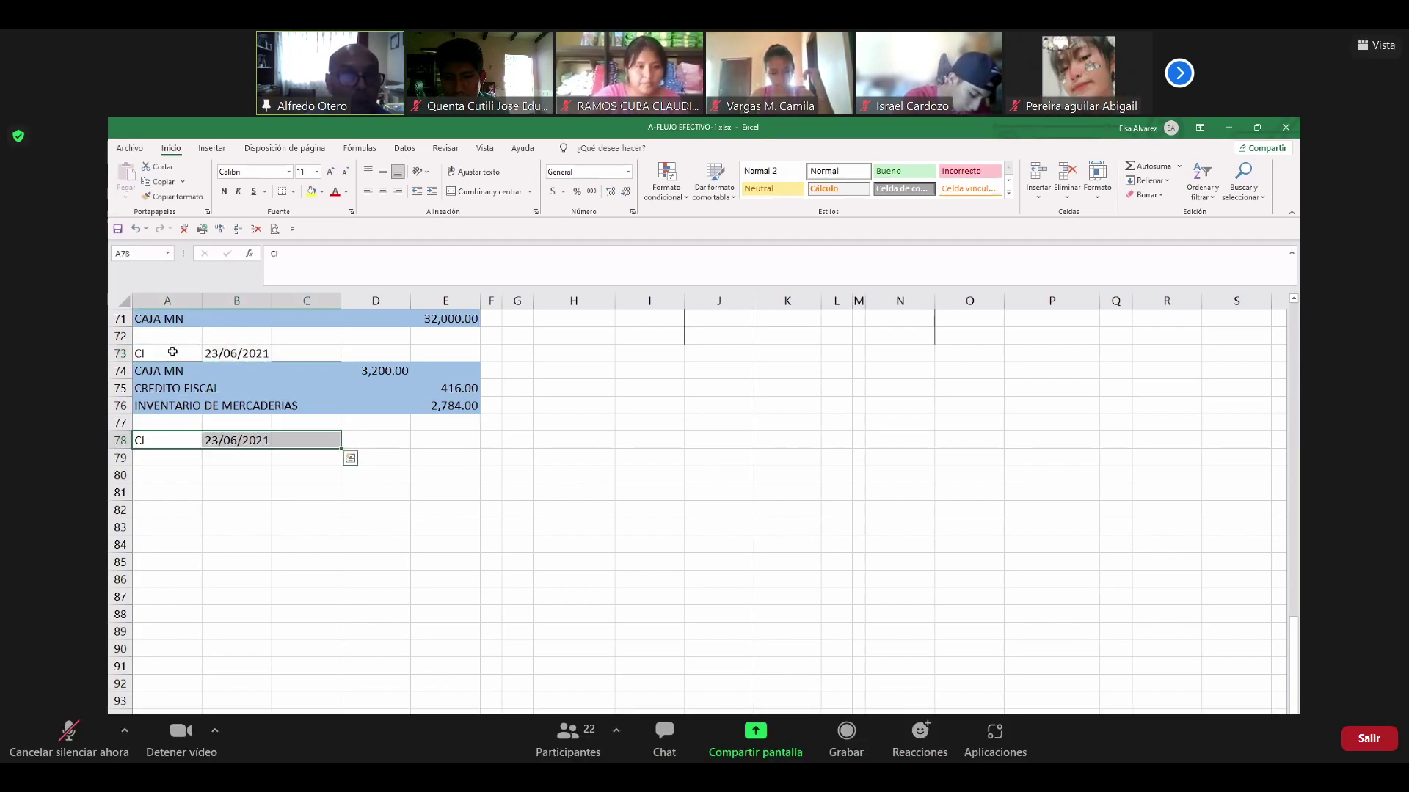
Change the new header in row 78 to voucher type CE with the date 28/06/2021.
type("CE")
key("Right")
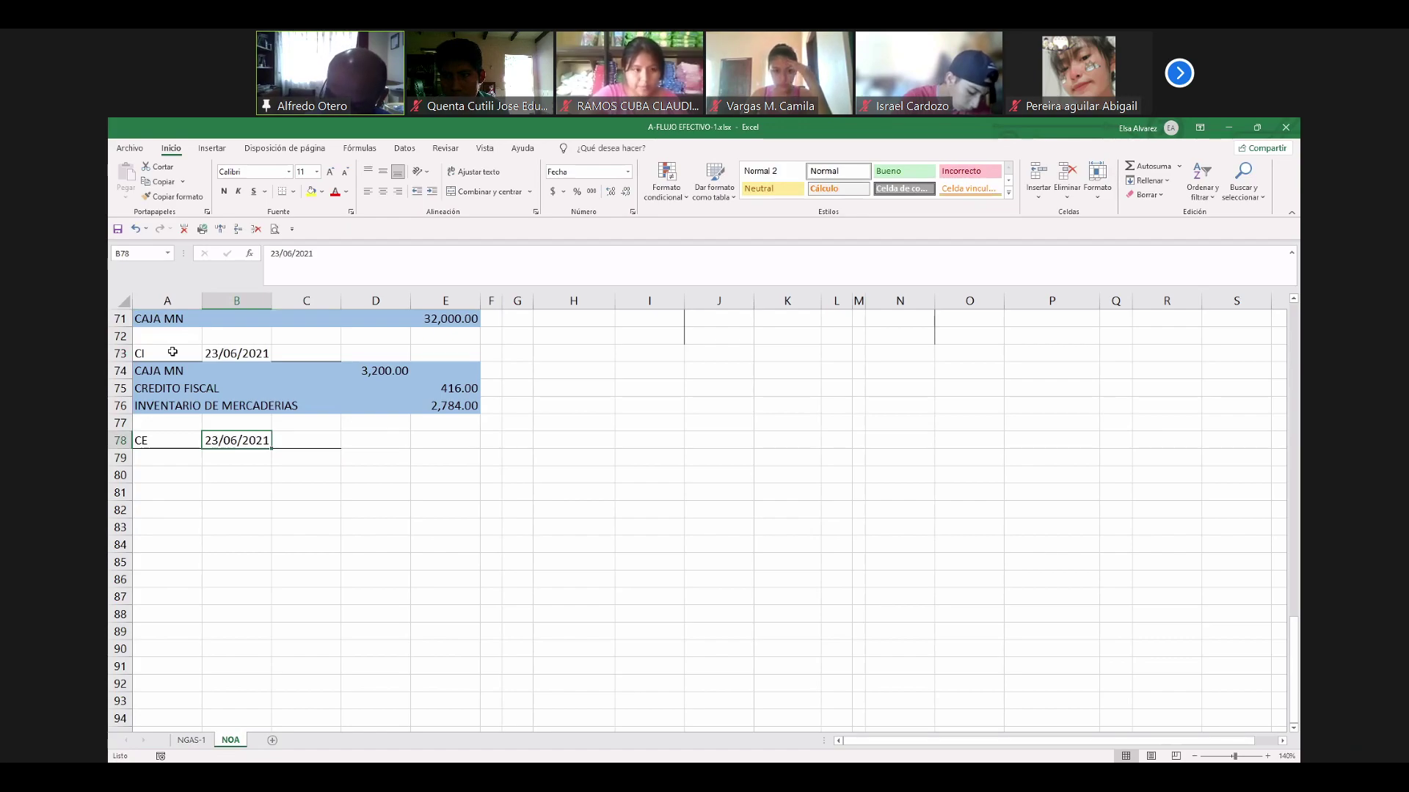
type("28/6/21")
key("Return")
key("Left")
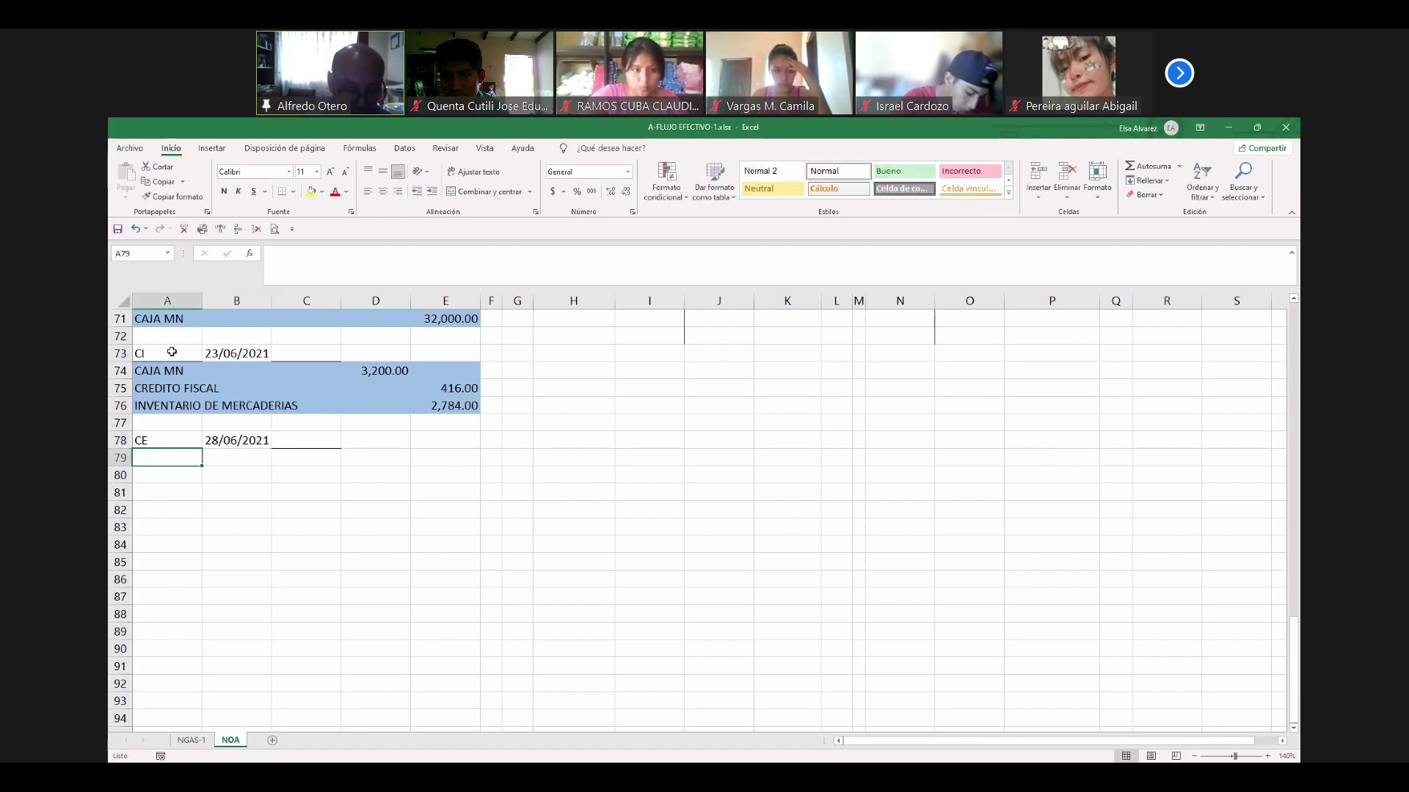
Enter the accounts EQUIPOS DE COMPUTACION, CREDITO FISCAL and CAJA MN in A79:A81, one per row.
type("EQUI")
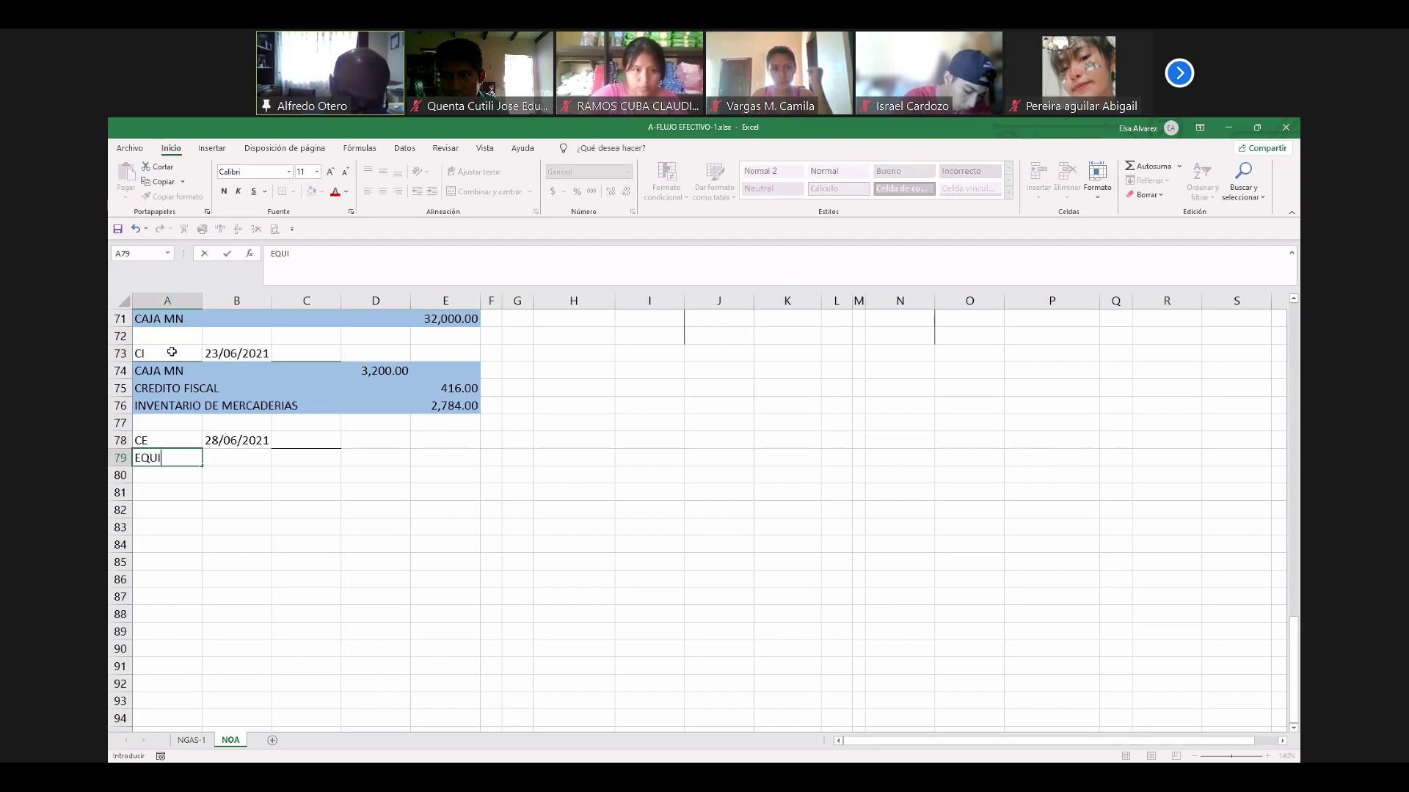
type("POS DE COMPUTACION")
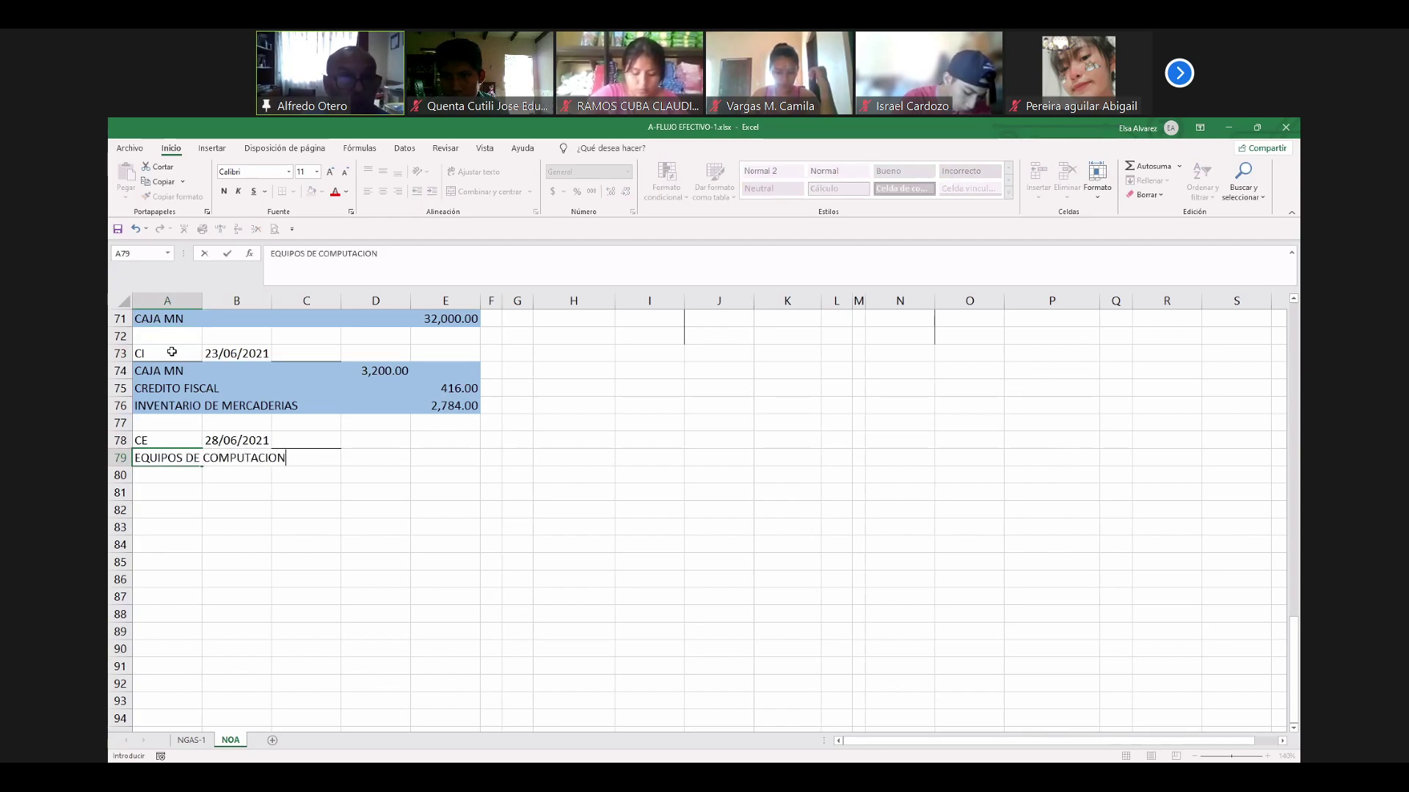
key("Return")
type("CREDITO FISCL")
key("Return")
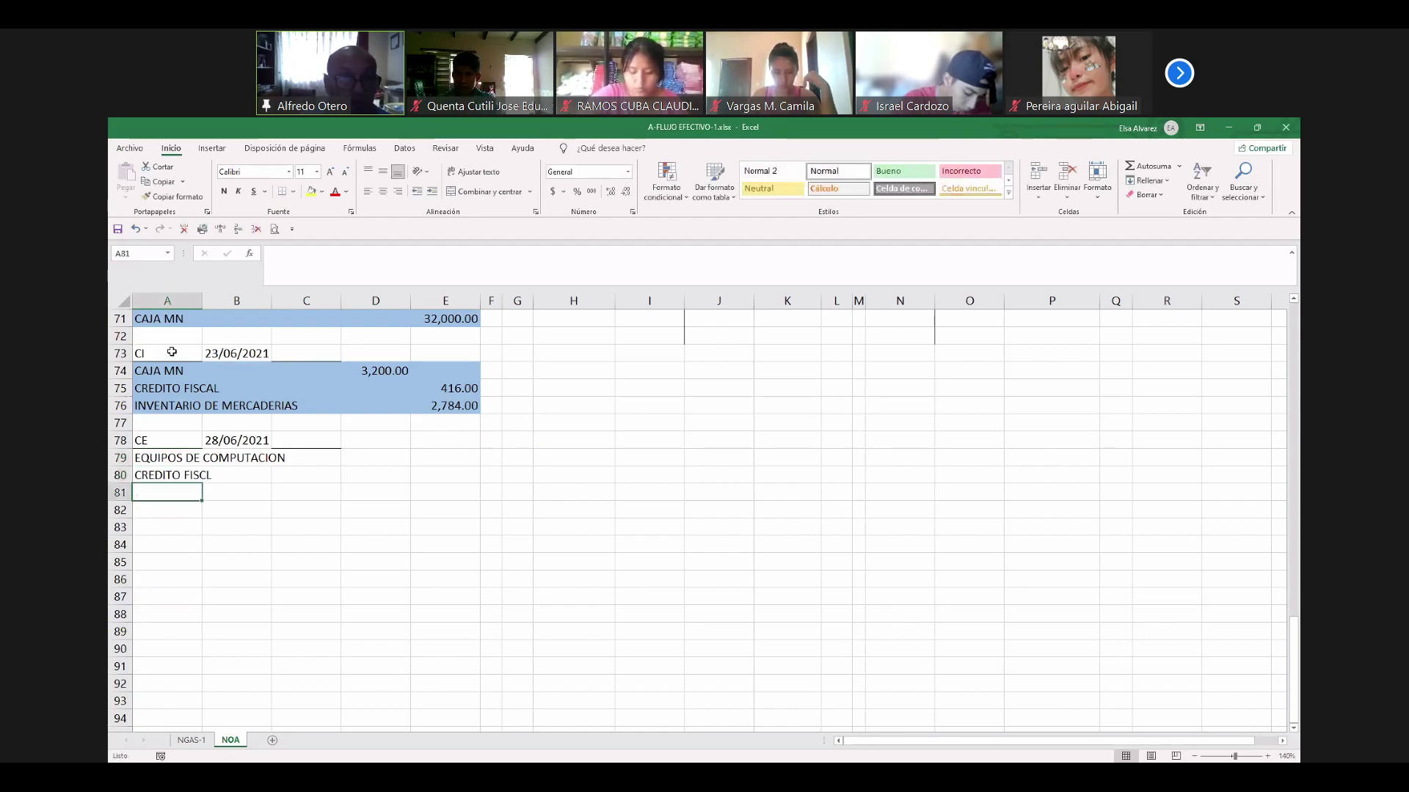
key("Up")
key("F2")
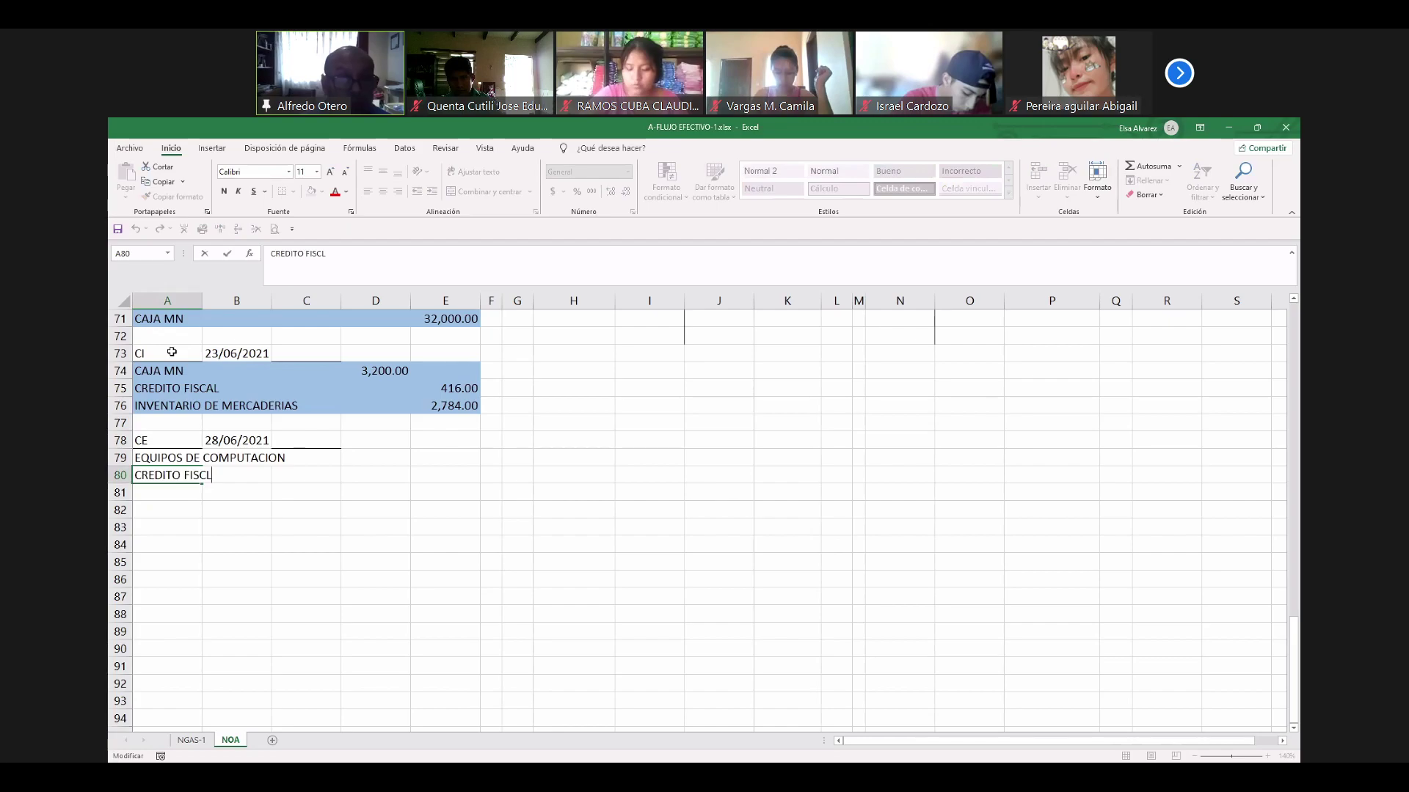
key("Left")
type("A")
key("Return")
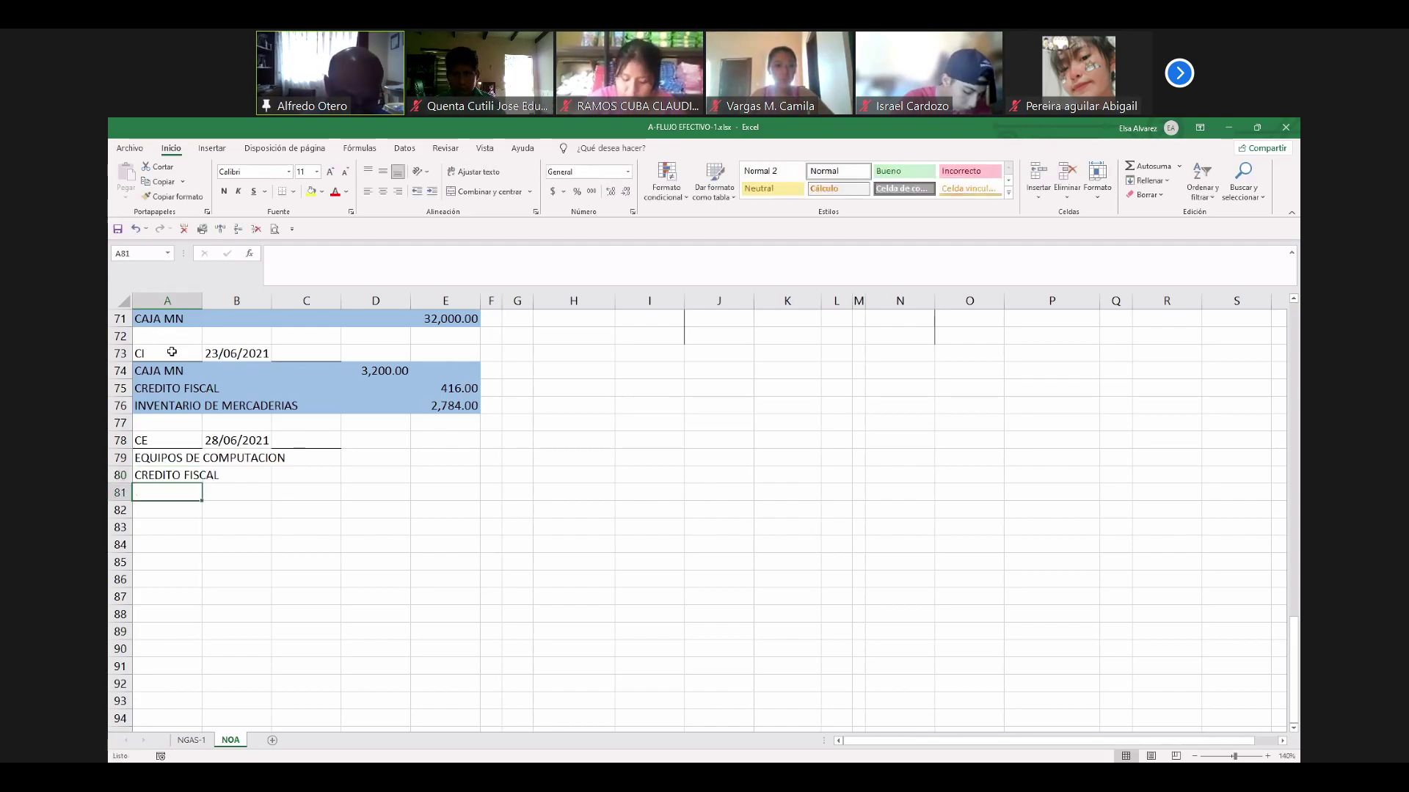
type("CAJA MN")
key("Return")
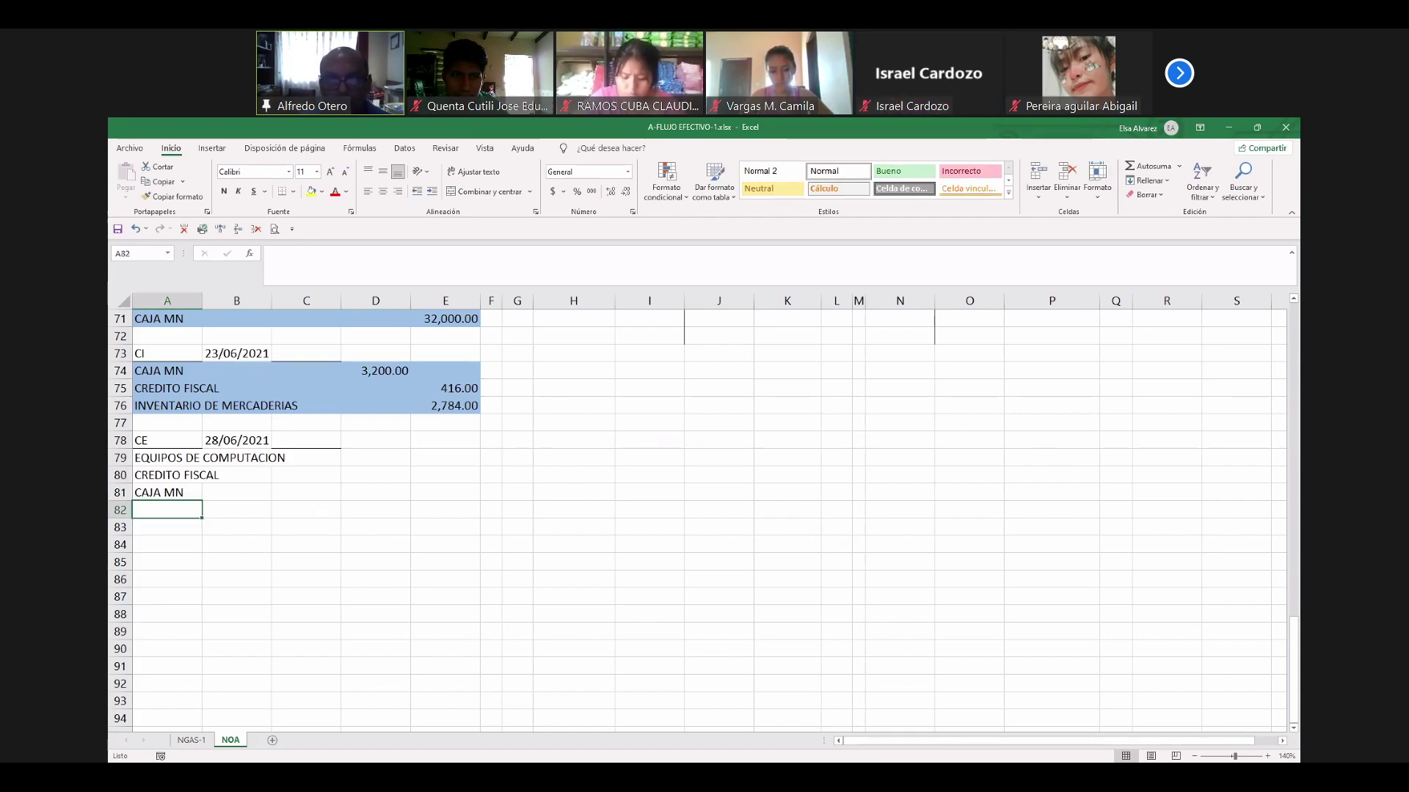
Enter 4200 as the CAJA MN credit amount in E81.
left_click(444, 494)
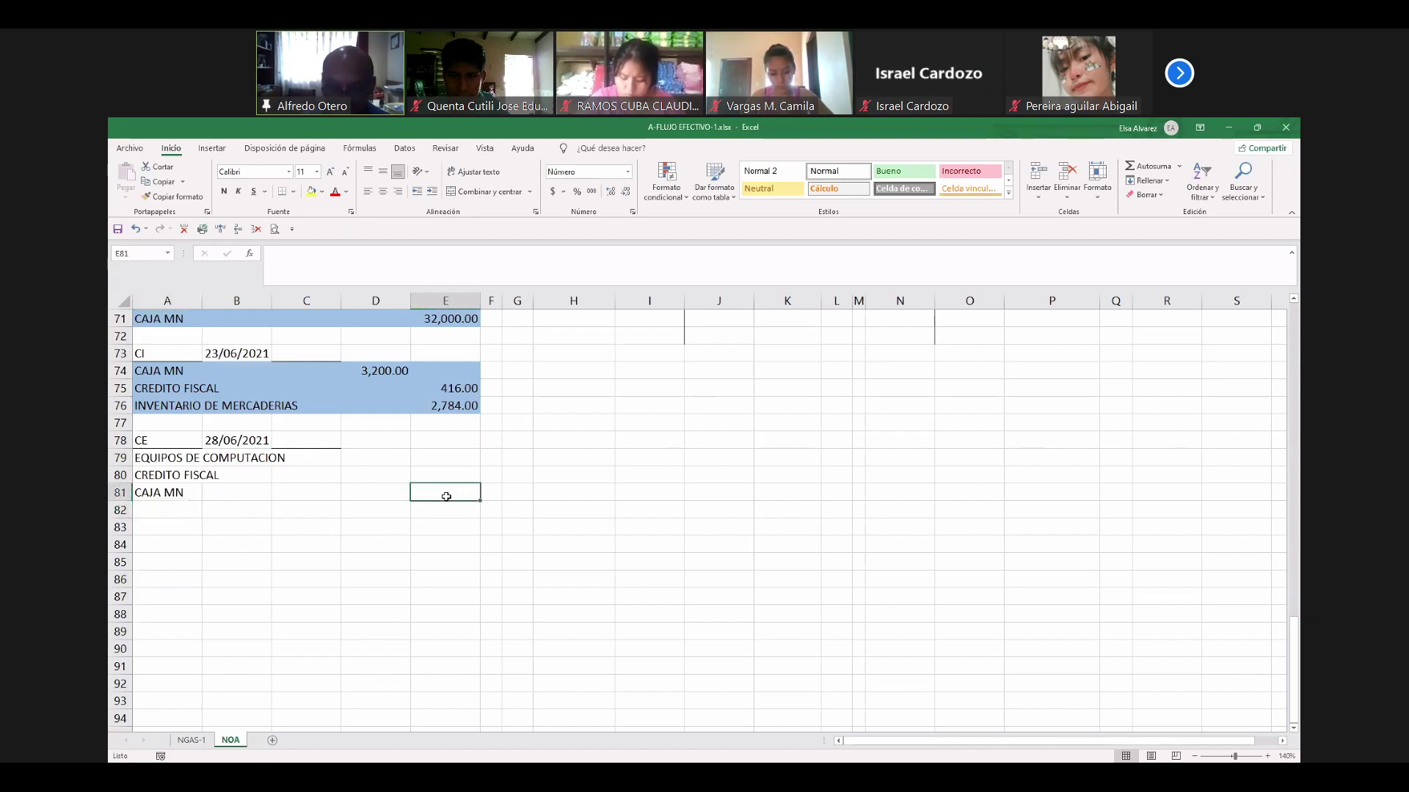
type("4200")
key("Up")
Calculate the debits from E81 with formulas: E81 times .87 for EQUIPOS DE COMPUTACION and E81 times .13 for CREDITO FISCAL.
key("Up")
key("Left")
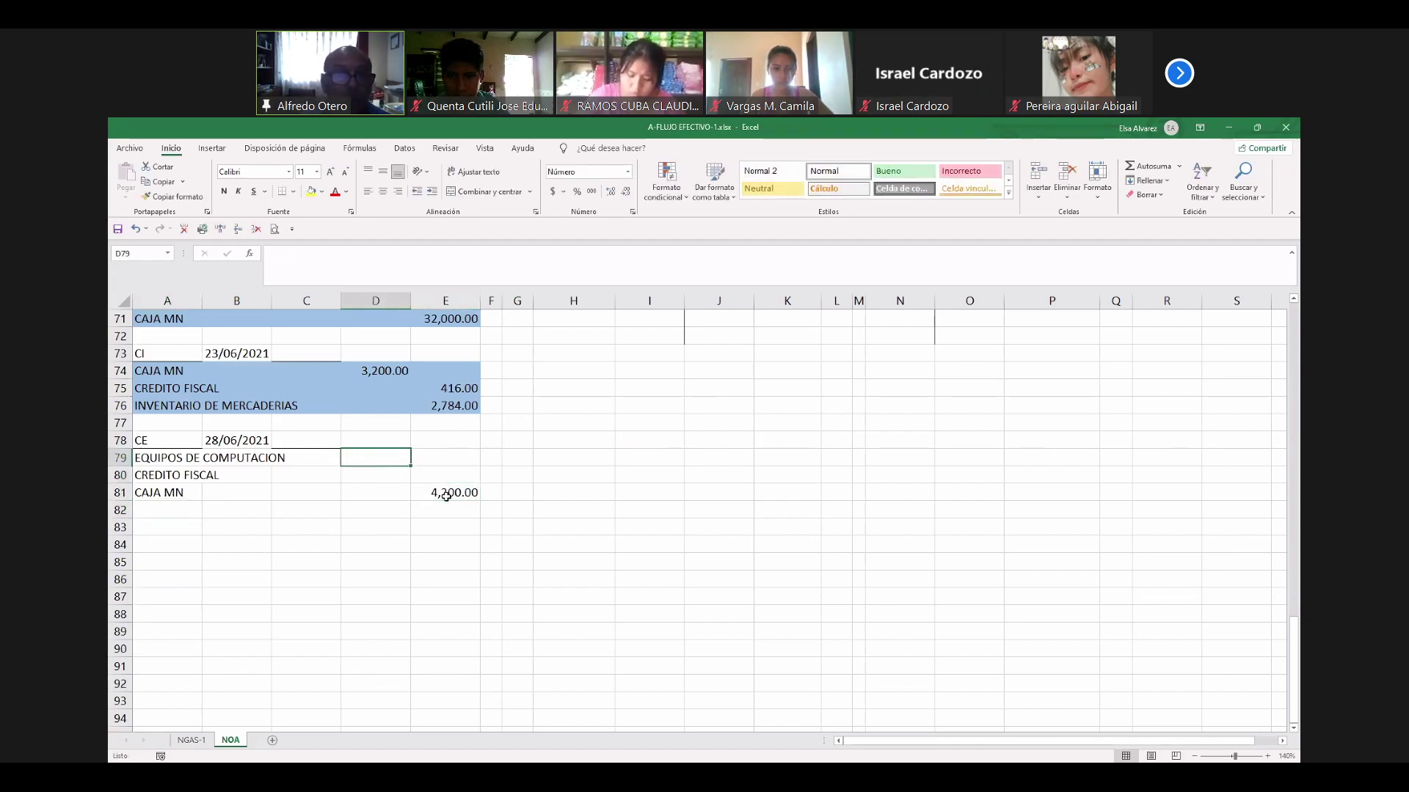
type("+")
left_click(446, 494)
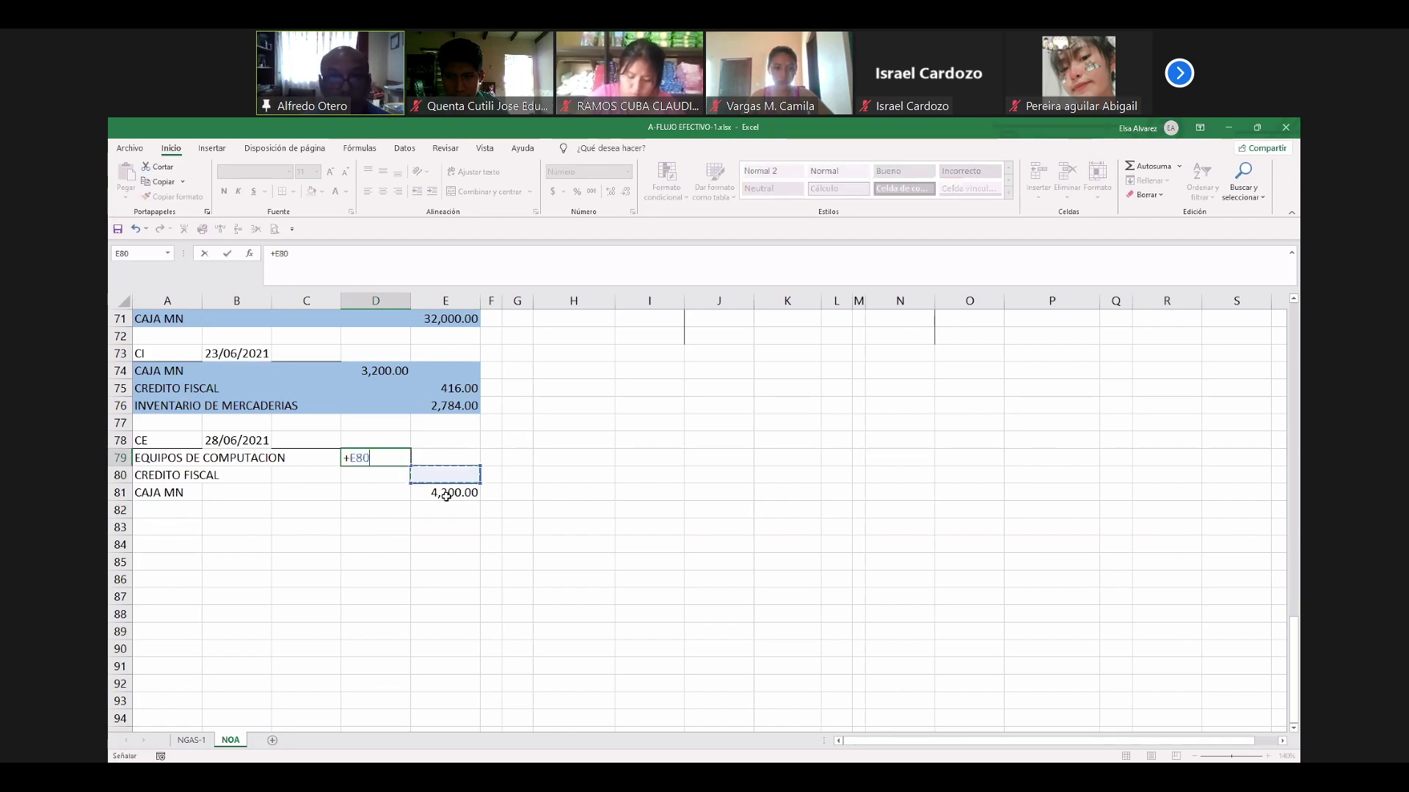
type("9")
key("BackSpace")
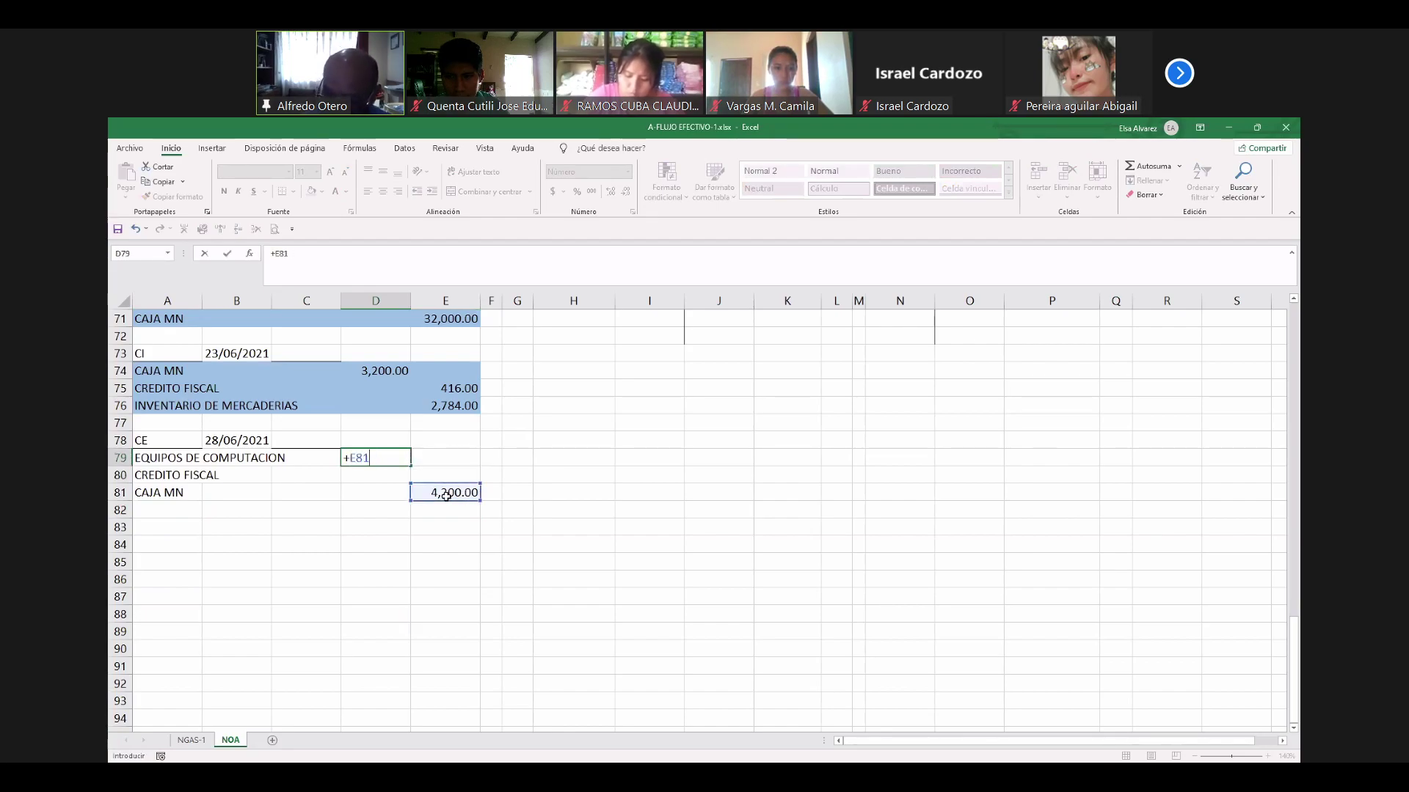
type("*.87")
key("Return")
type("+")
left_click(446, 493)
type("*.13")
key("Return")
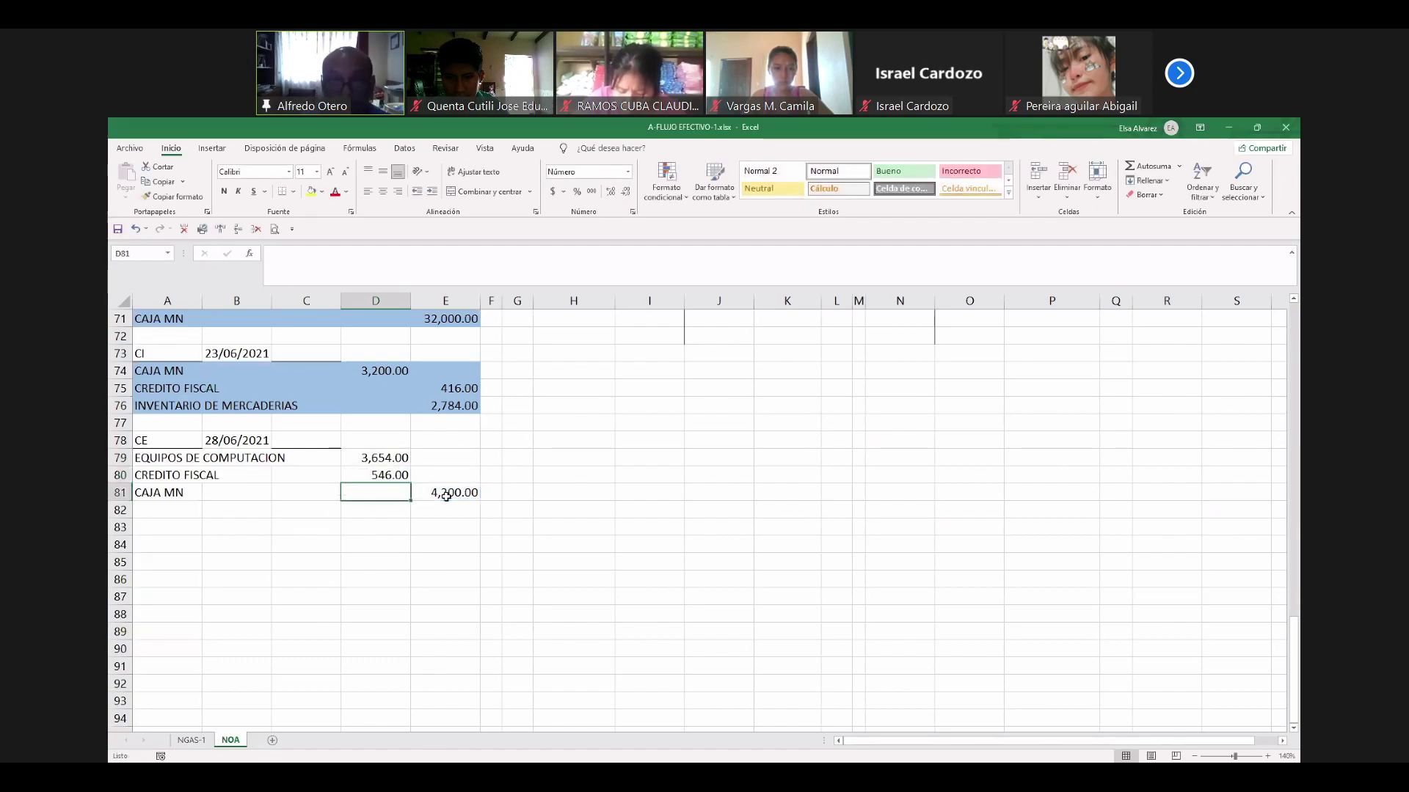
Move the CAJA MN and BANCO MN T-accounts (G62:Q72) down so that they start at row 82.
scroll(566, 419, "up", 5)
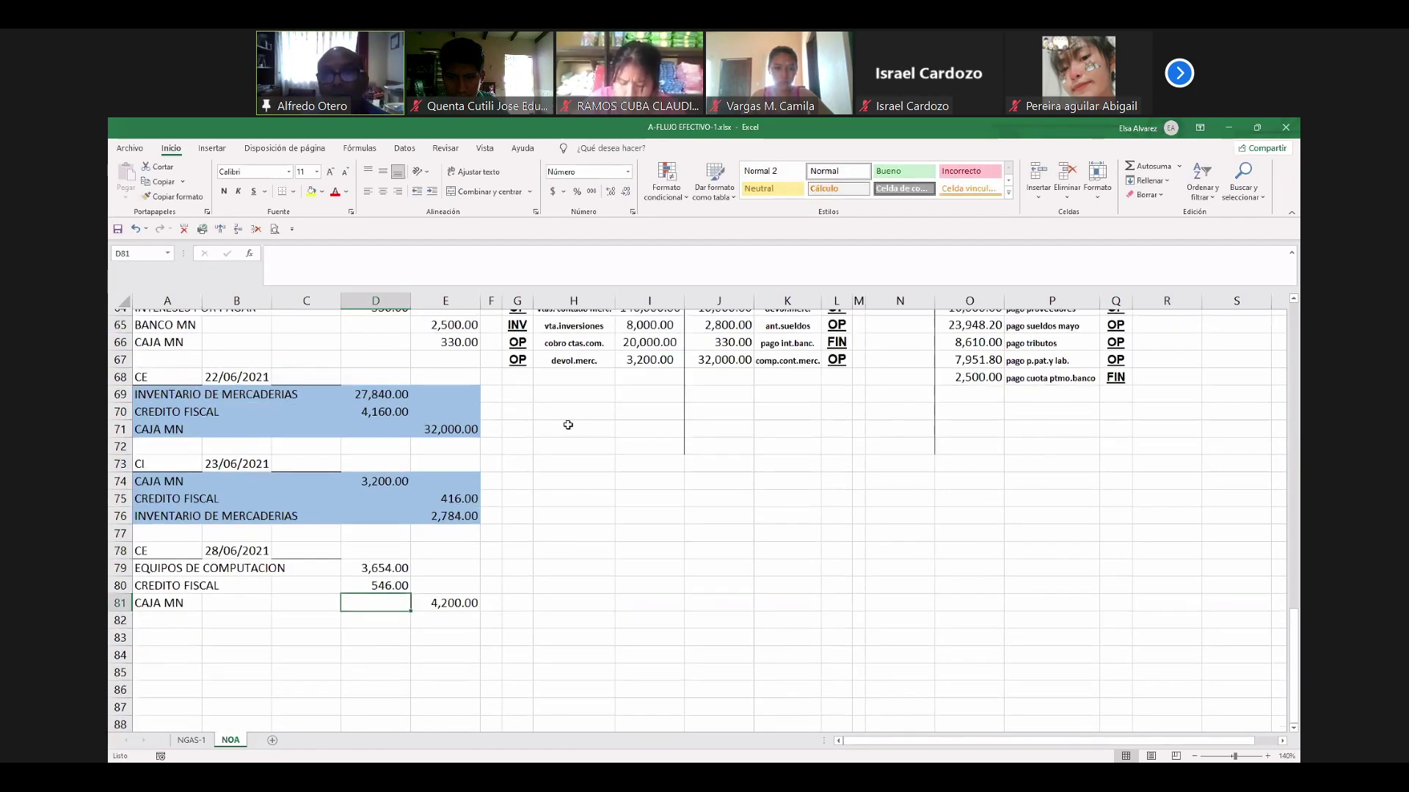
left_click(528, 438)
mouse_move(517, 422)
left_mouse_down()
mouse_move(719, 440)
mouse_move(1115, 441)
mouse_move(1116, 595)
left_mouse_up()
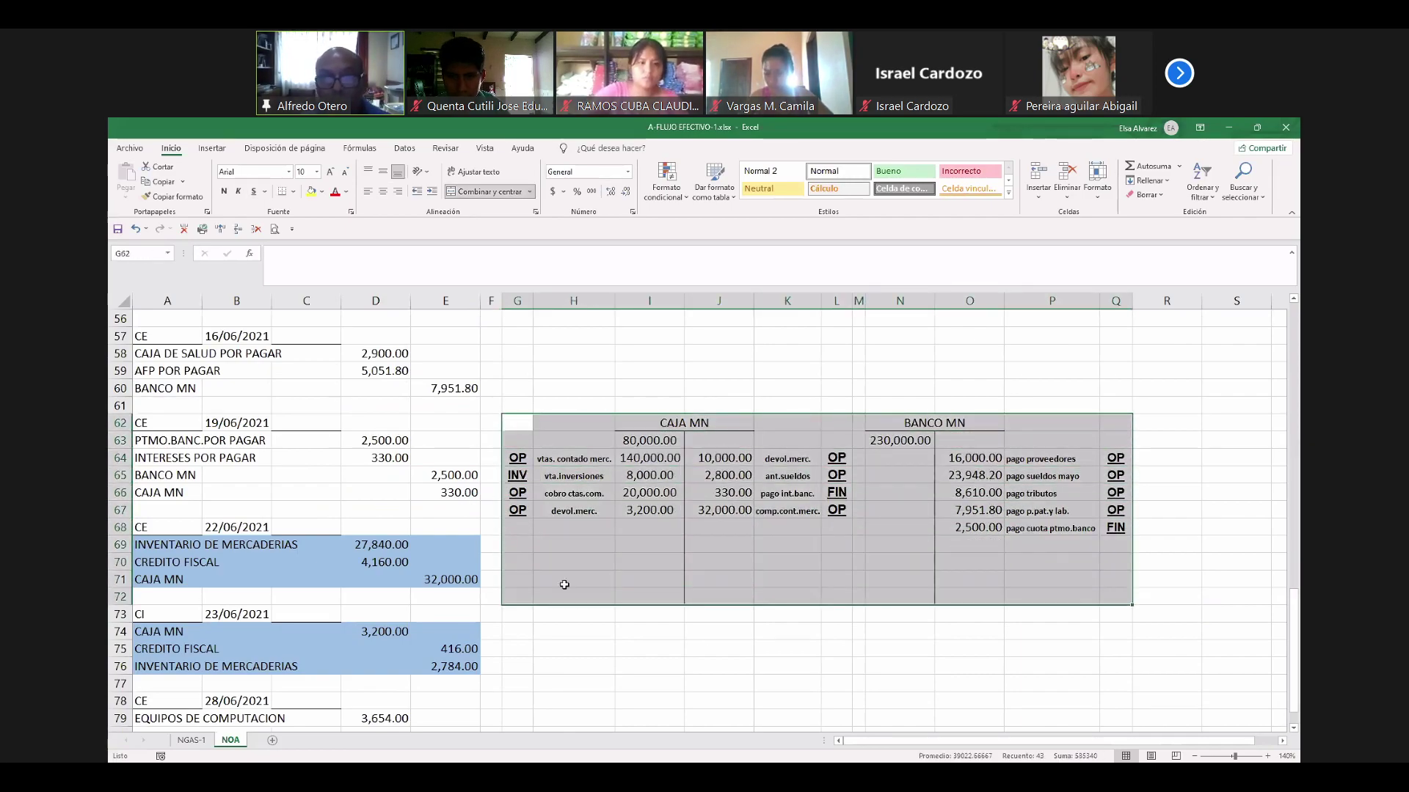
scroll(762, 620, "down", 6)
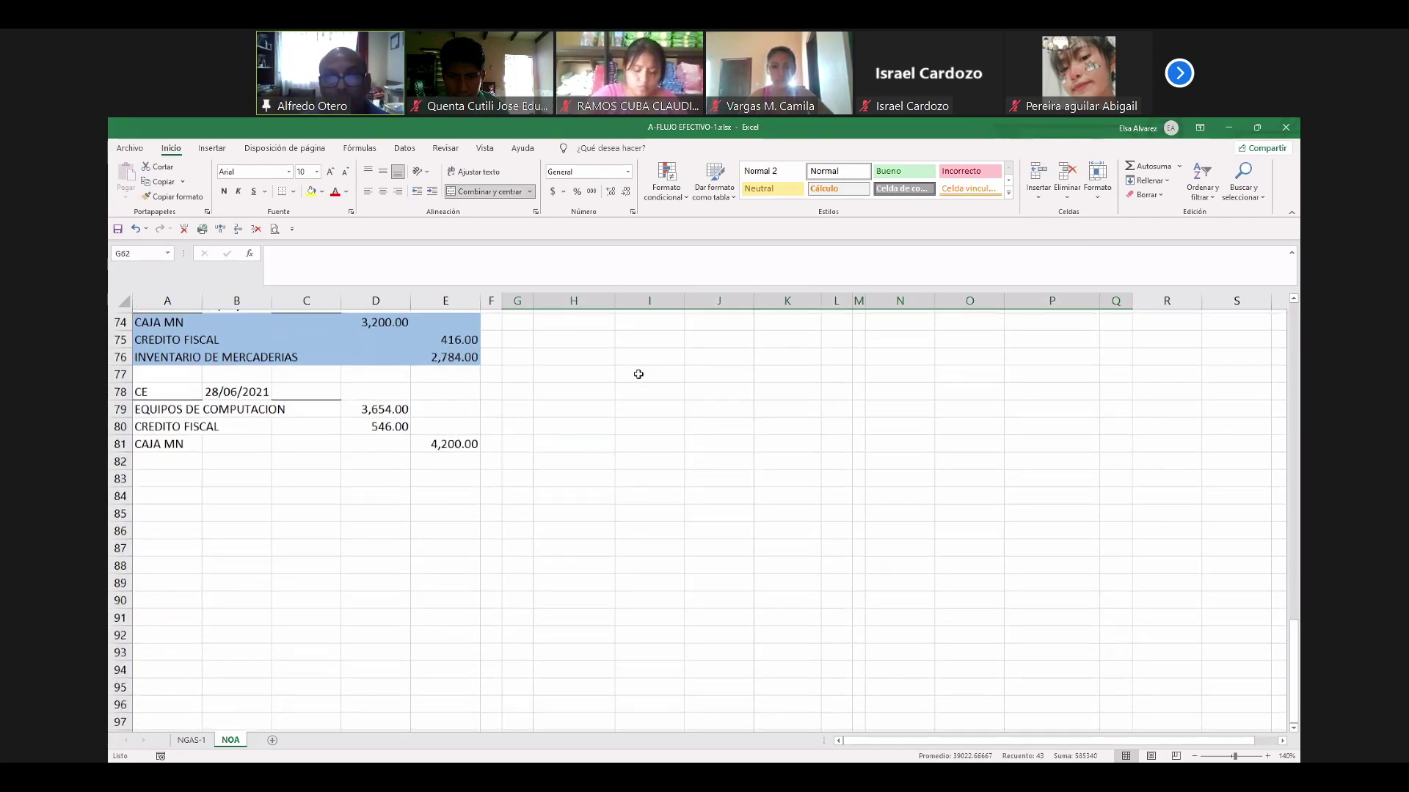
scroll(624, 355, "up", 1)
left_click_drag(593, 344, 598, 400)
left_click_drag(591, 683, 591, 659)
left_click(636, 645)
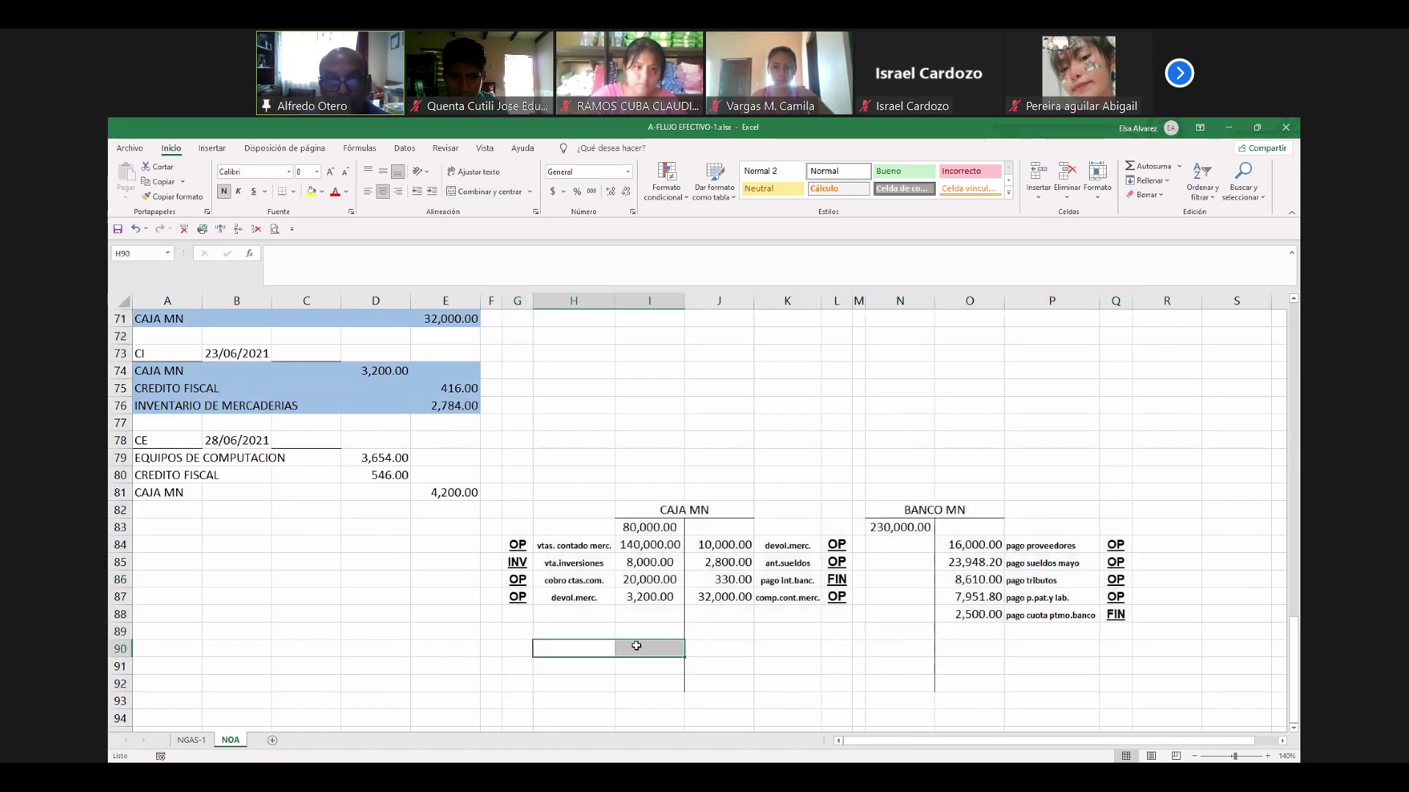
Post the E81 amount to the CAJA MN credit side in J88, described as comp.act.fijo and classified INV.
left_click(720, 617)
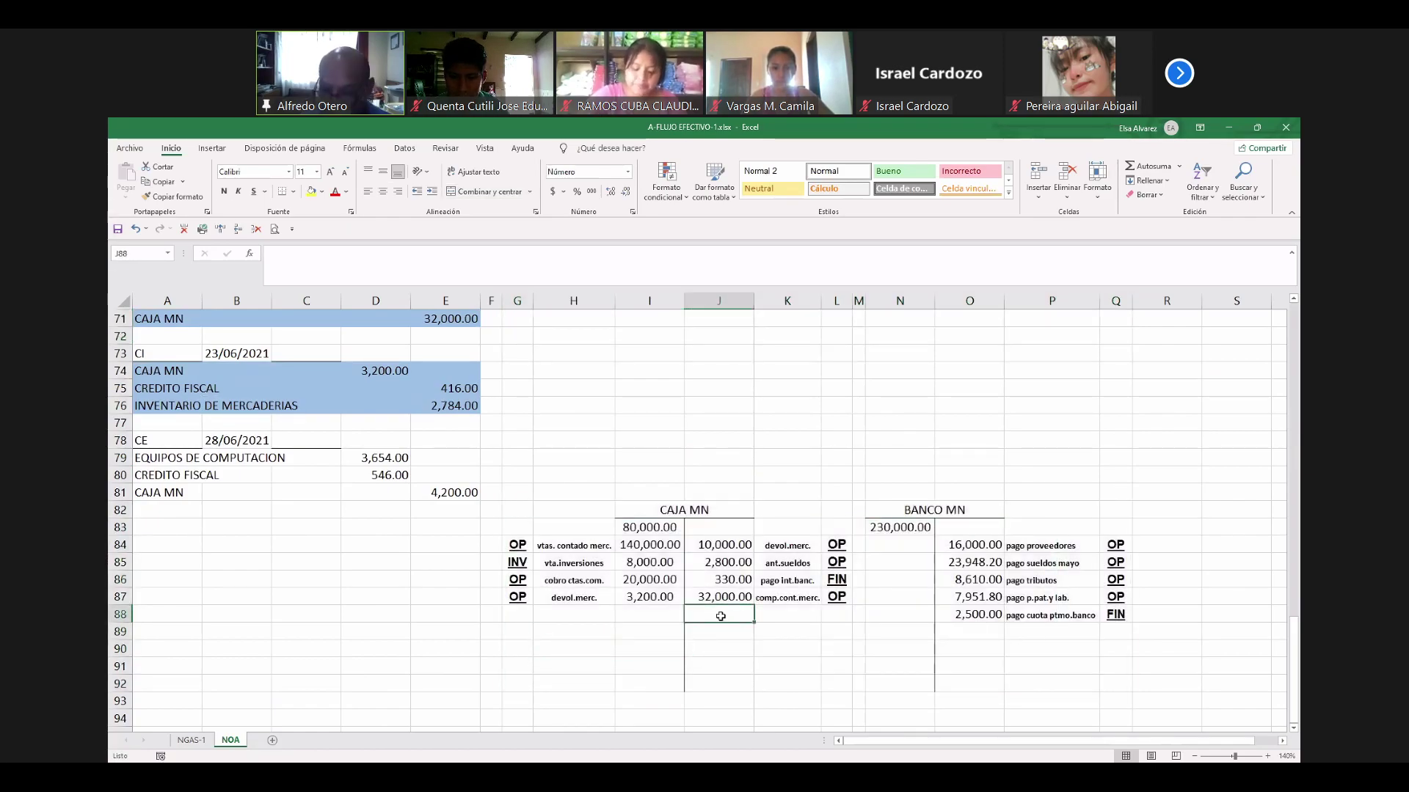
type("=E81")
key("Tab")
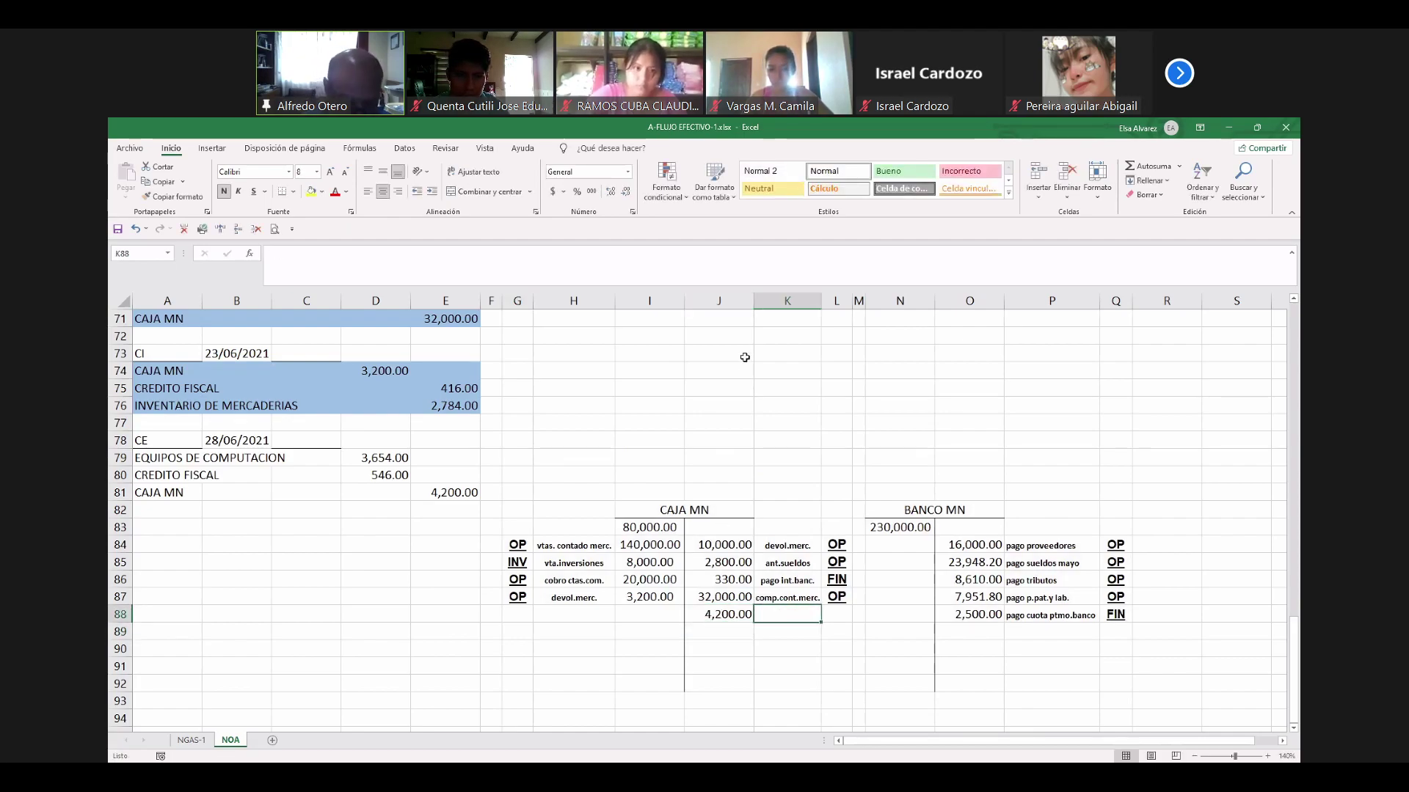
type("comp.act.fijo")
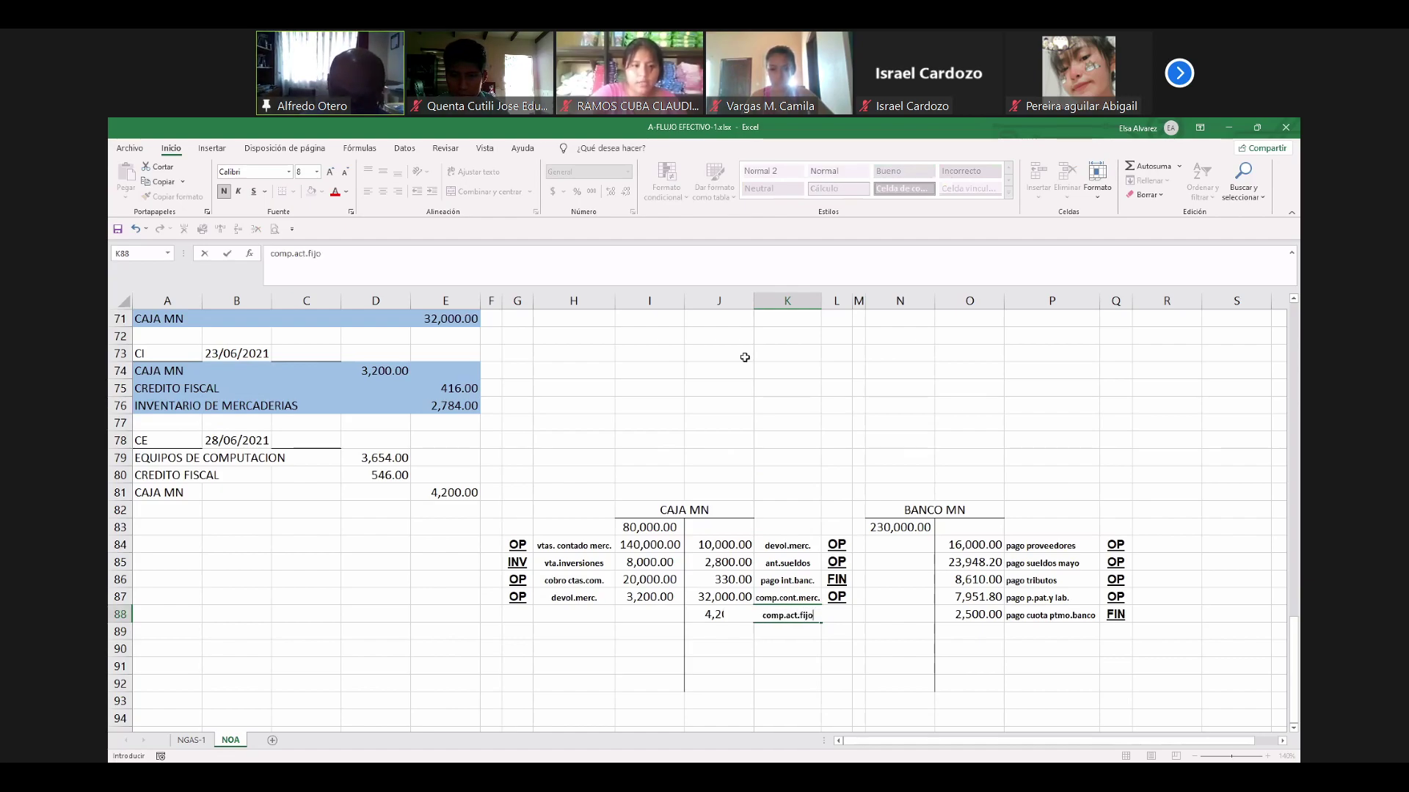
key("Tab")
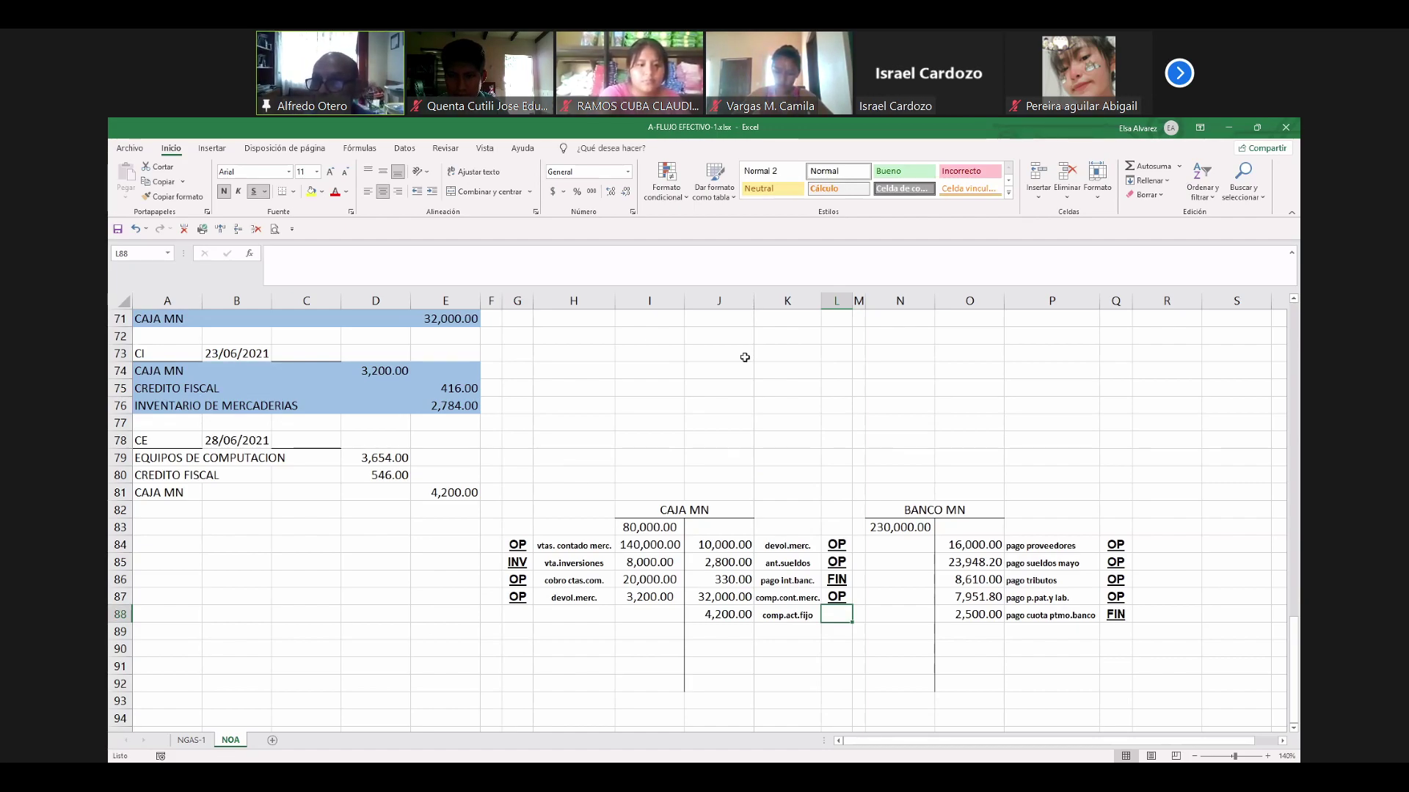
type("INV")
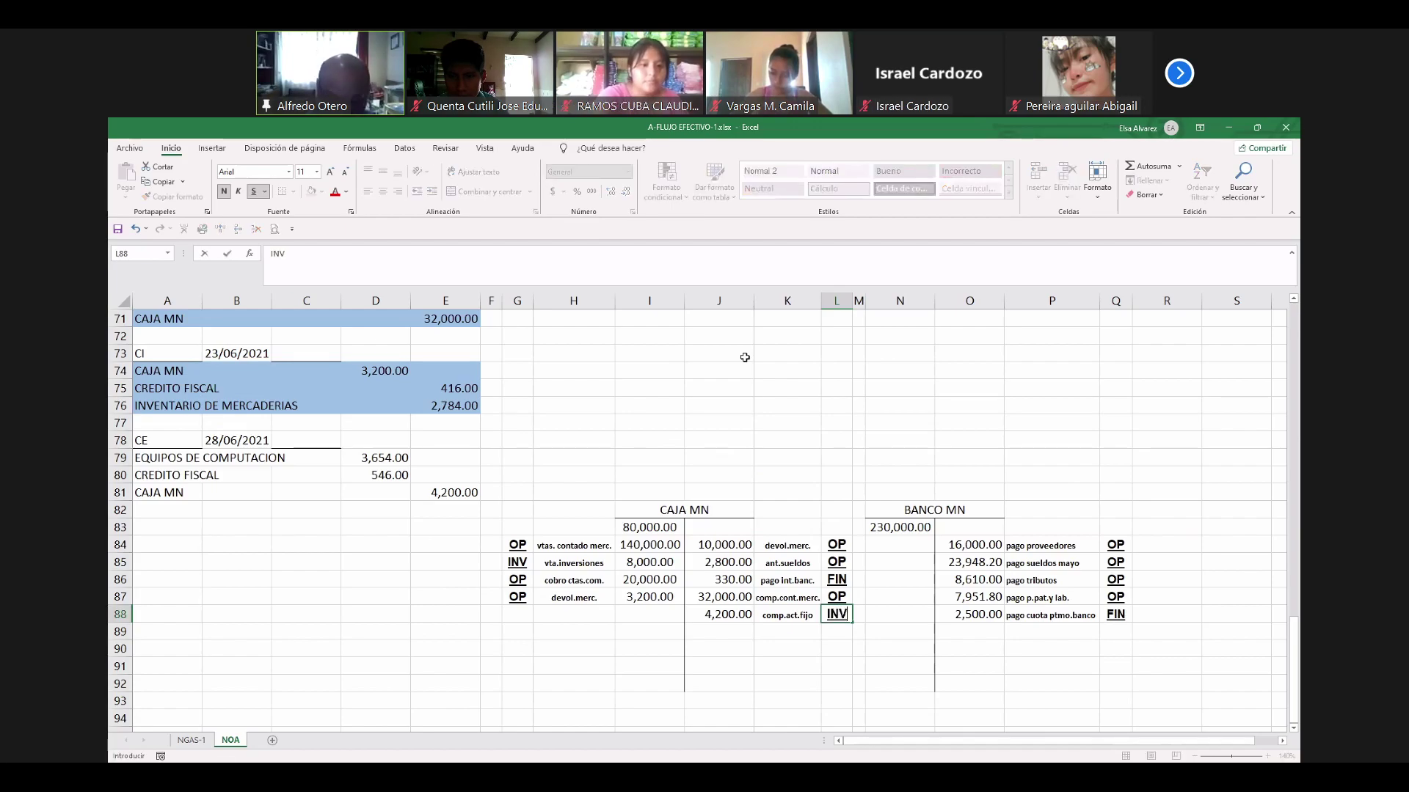
key("Return")
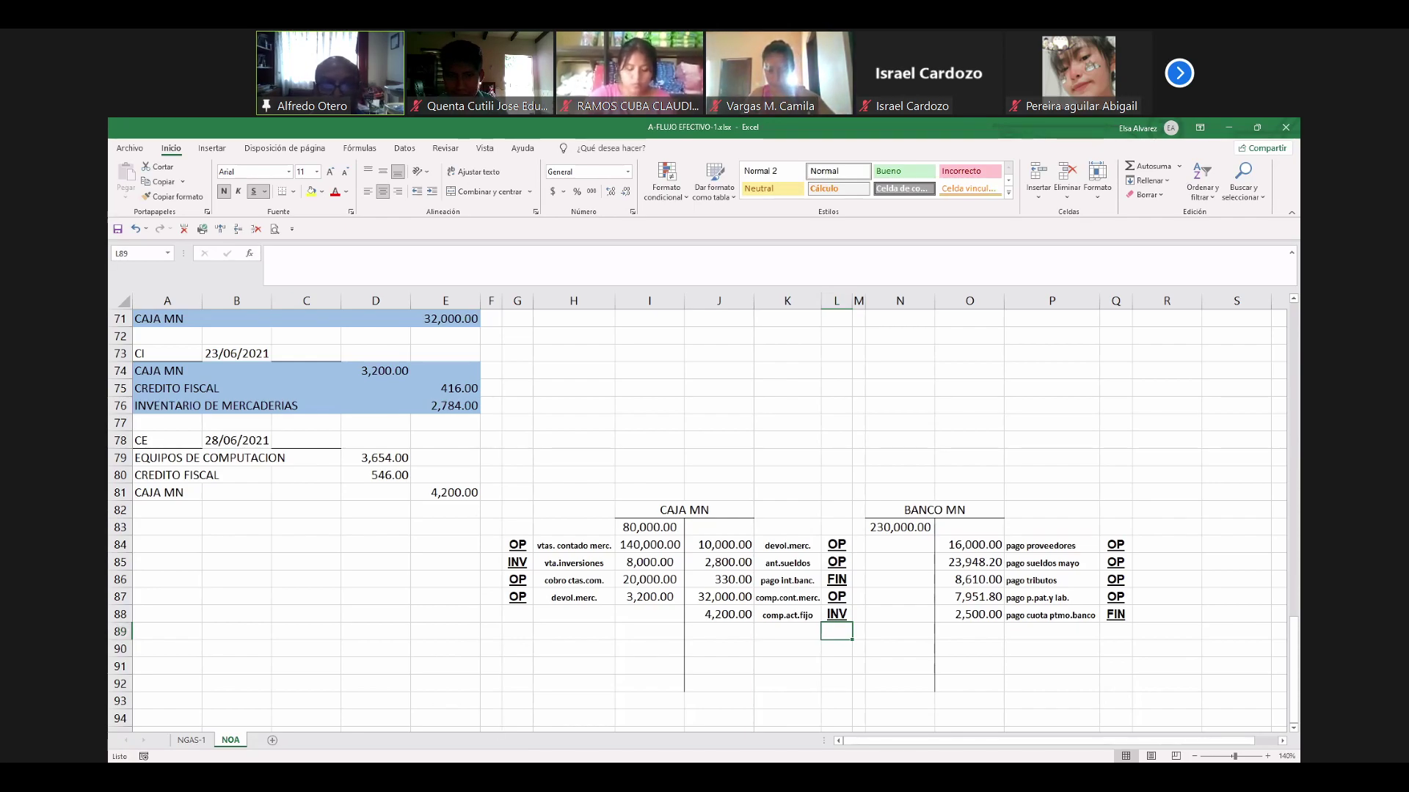
Copy the CE voucher header from row 78 to row 83 and date it 29/06/2021.
left_click_drag(152, 440, 308, 440)
key("ctrl+c")
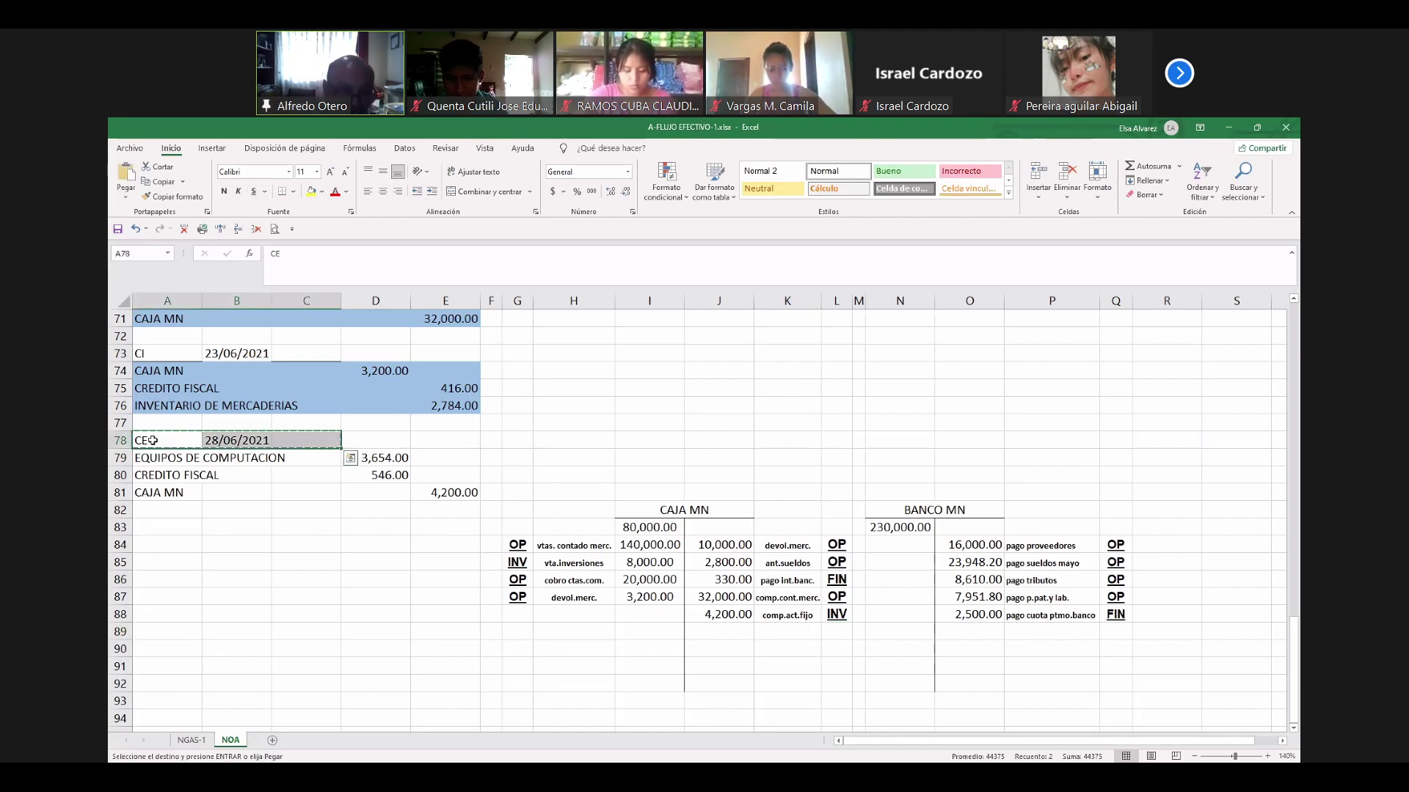
key("Down")
key("Down")
key("Down")
key("Down")
key("Down")
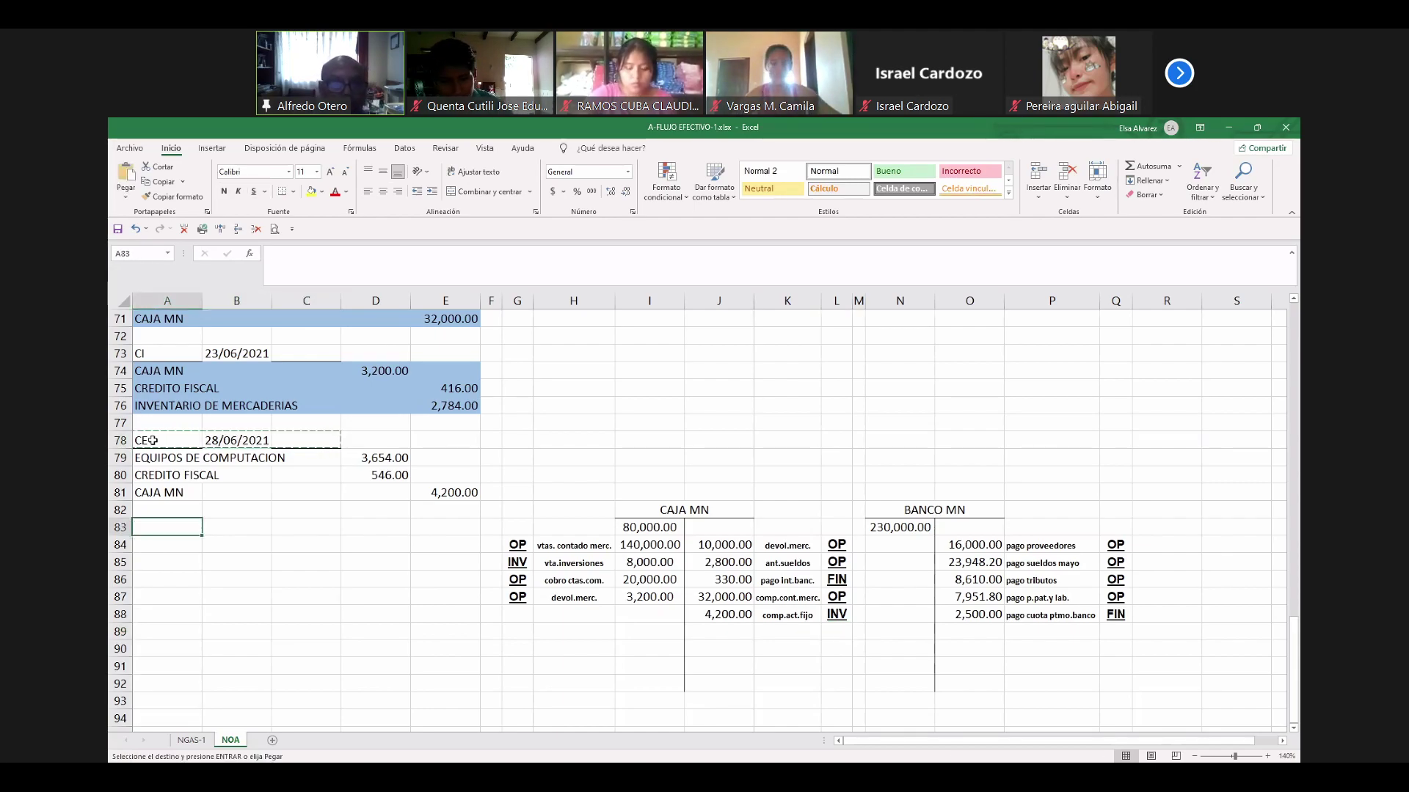
key("Right")
type("29-6-21")
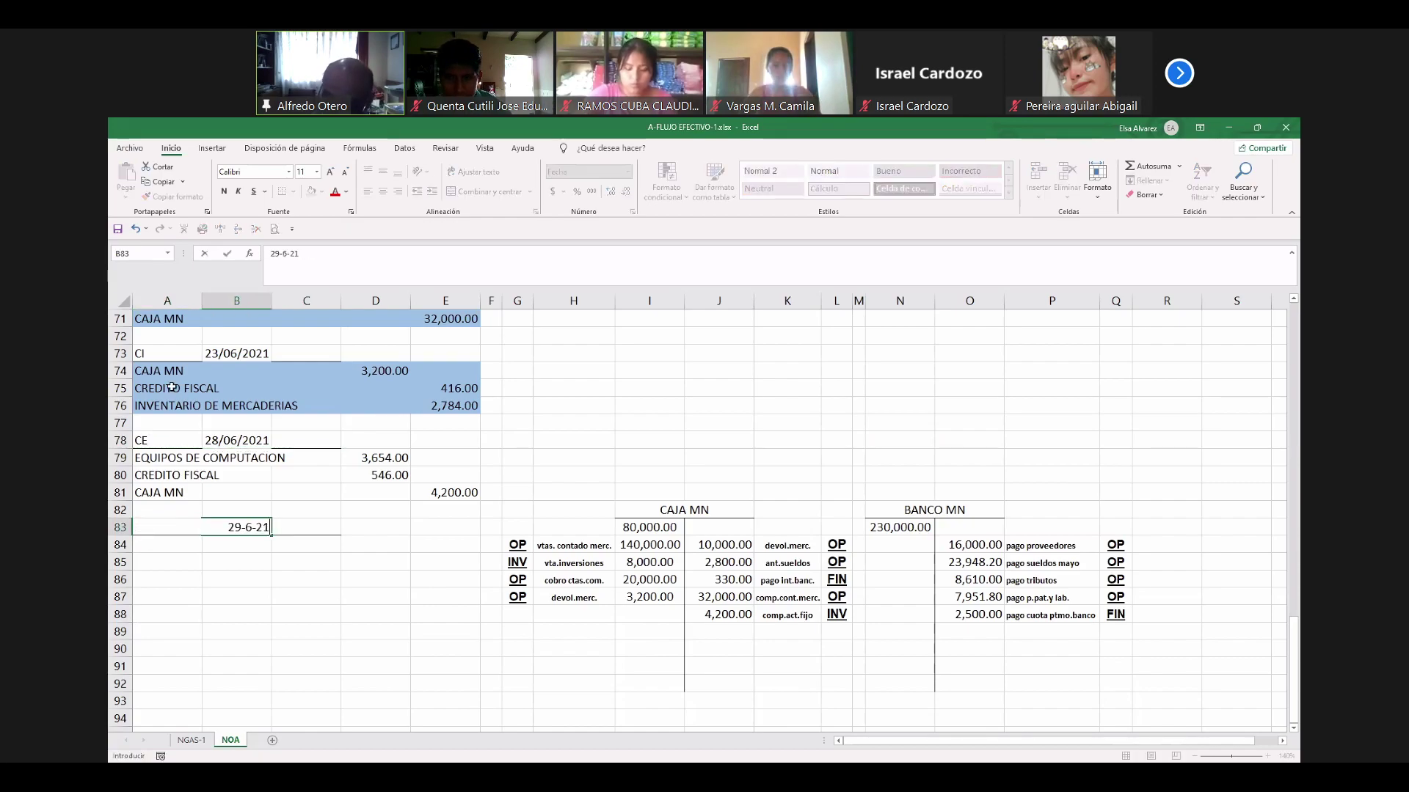
key("Return")
Enter GASTOS GENERALES in A84 as the first account of the 29/06/2021 entry.
key("Left")
type("G")
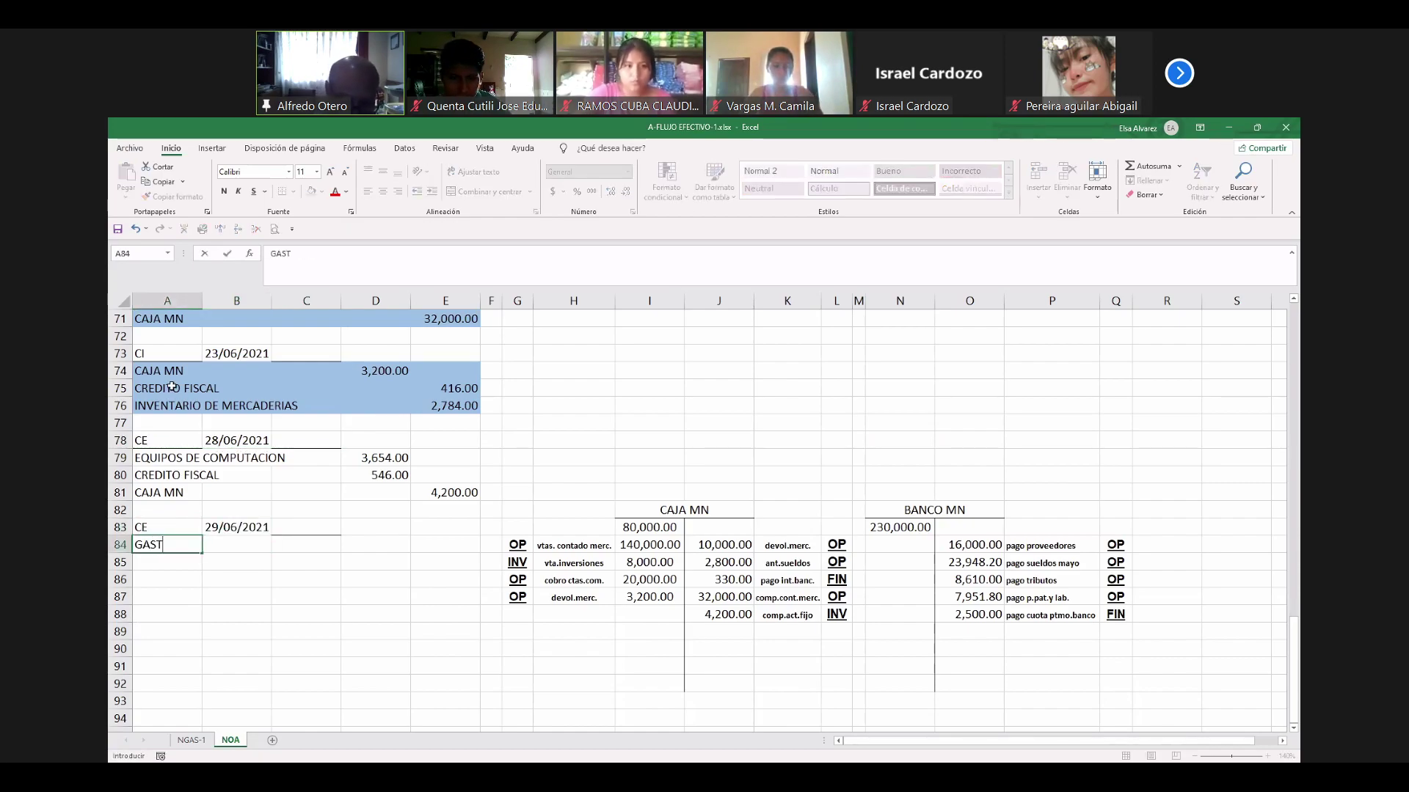
type("ASTOS GENERALES")
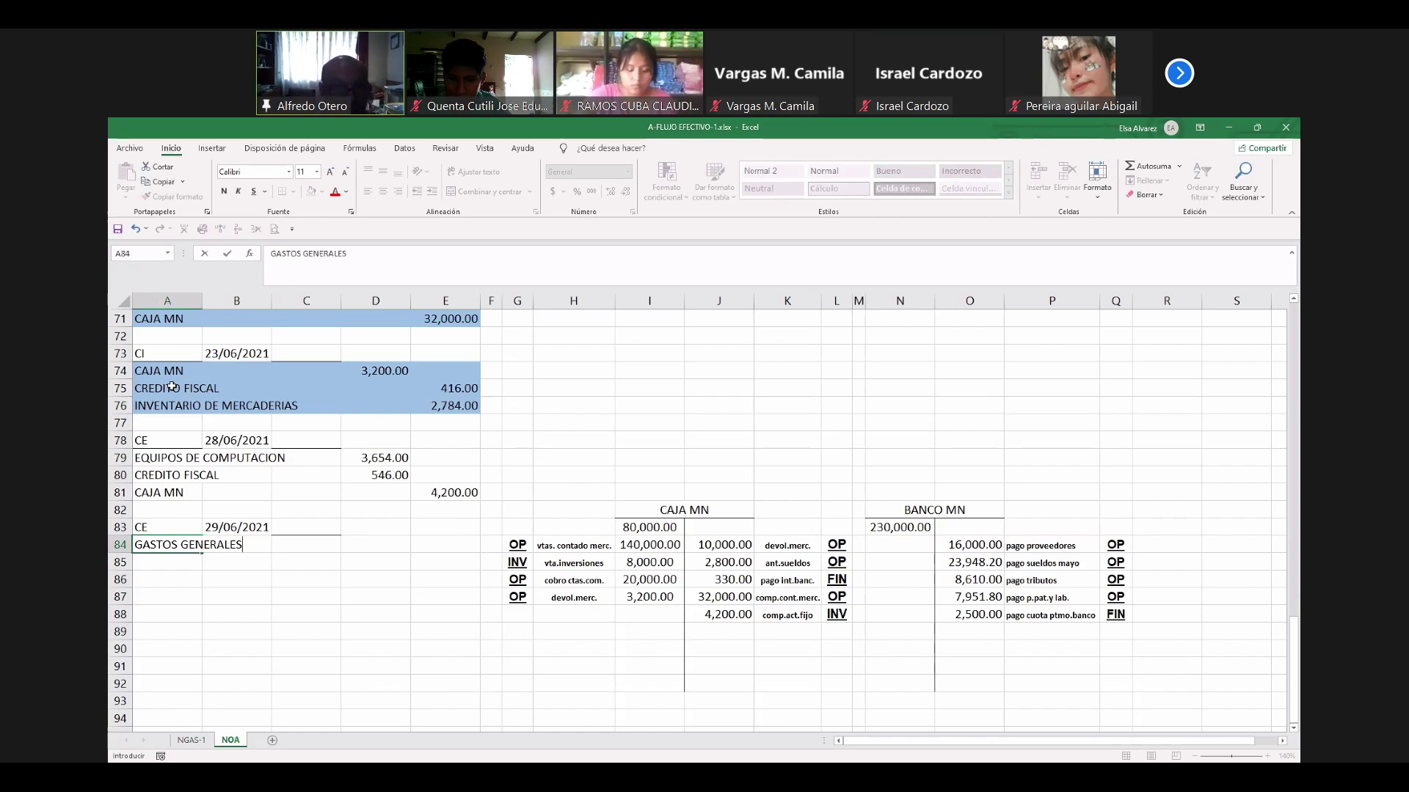
key("Return")
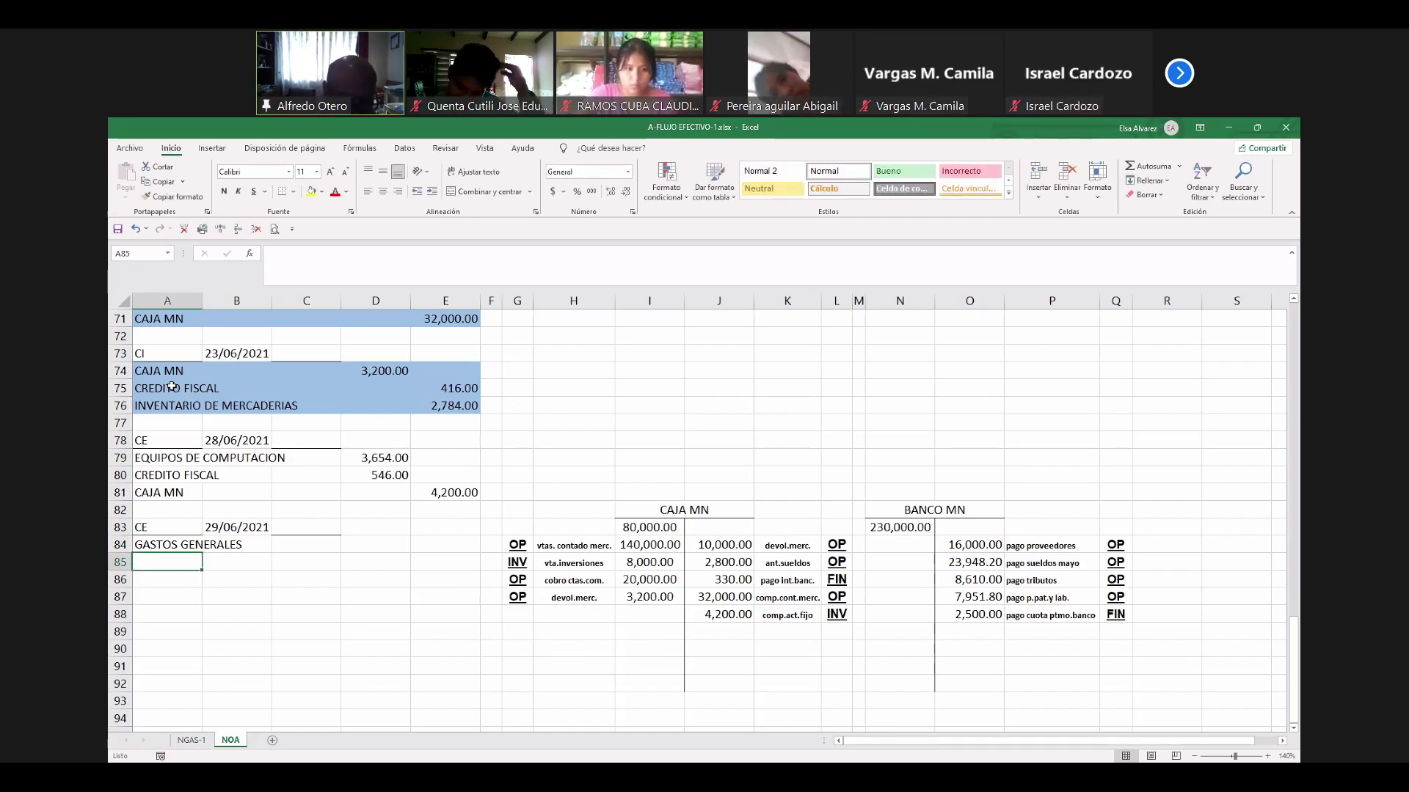
Copy the CREDITO FISCAL and CAJA MN account names from A80:A81 to A85:A86.
key("Up")
key("Up")
key("Up")
key("Up")
key("Up")
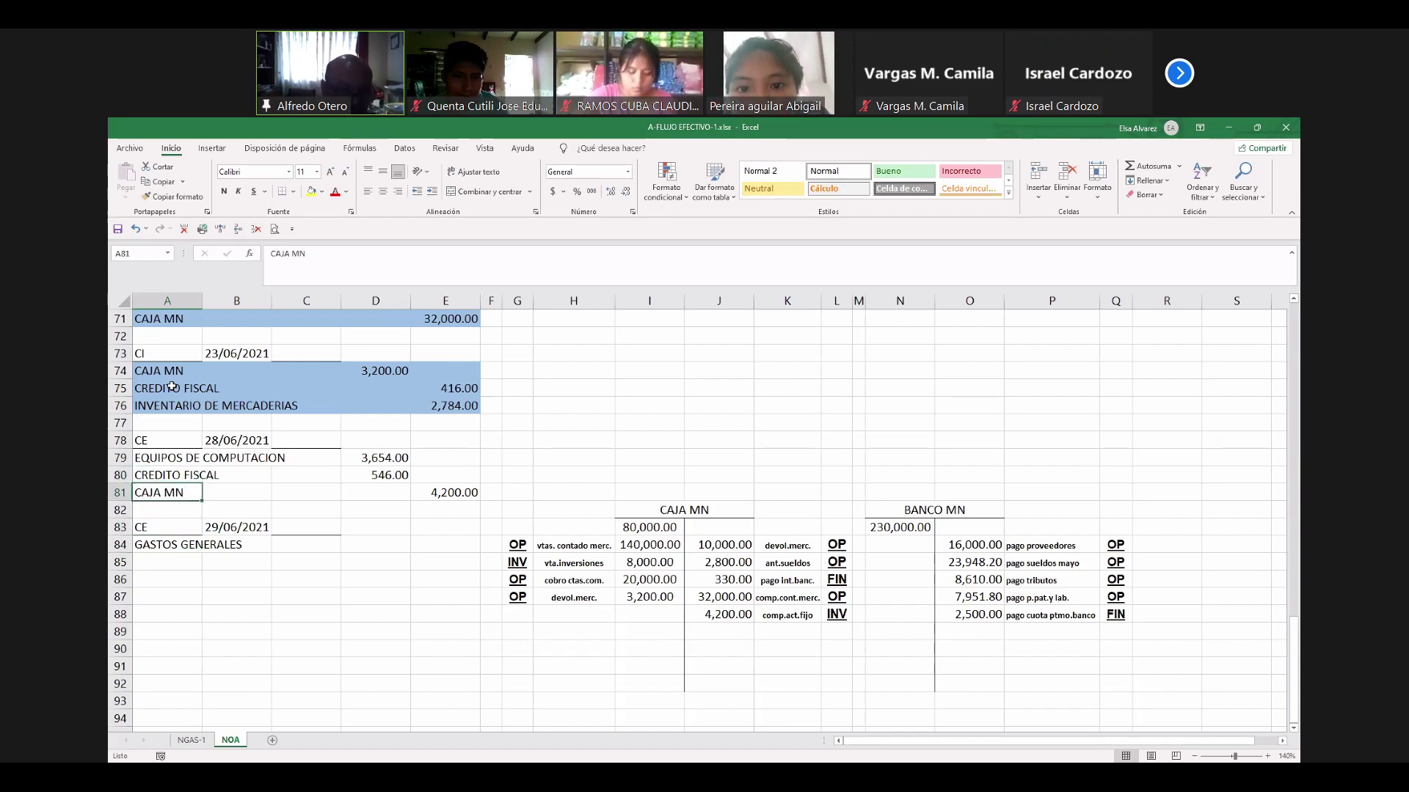
key("shift+Down")
key("ctrl+c")
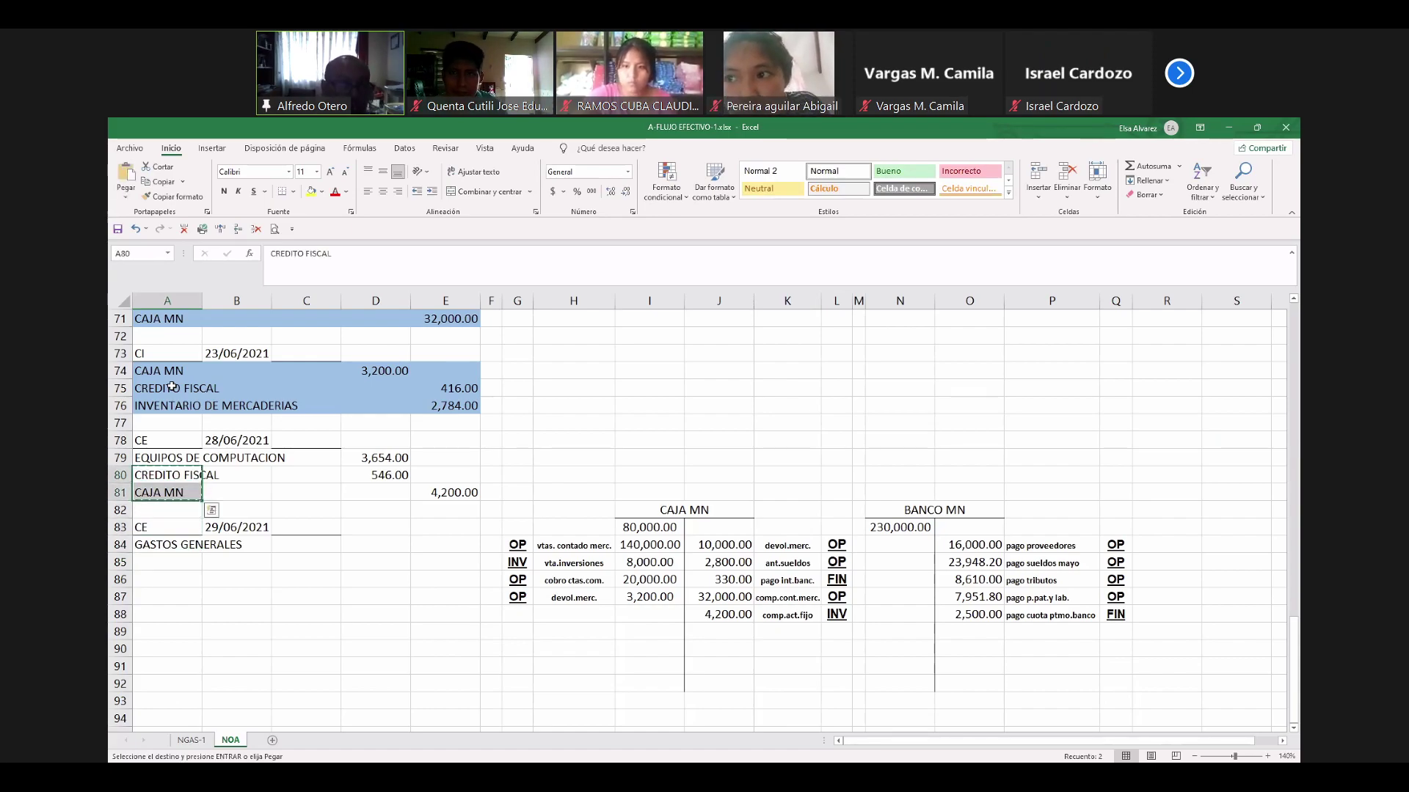
key("Down")
key("Down")
key("Down")
key("Down")
key("Down")
key("Return")
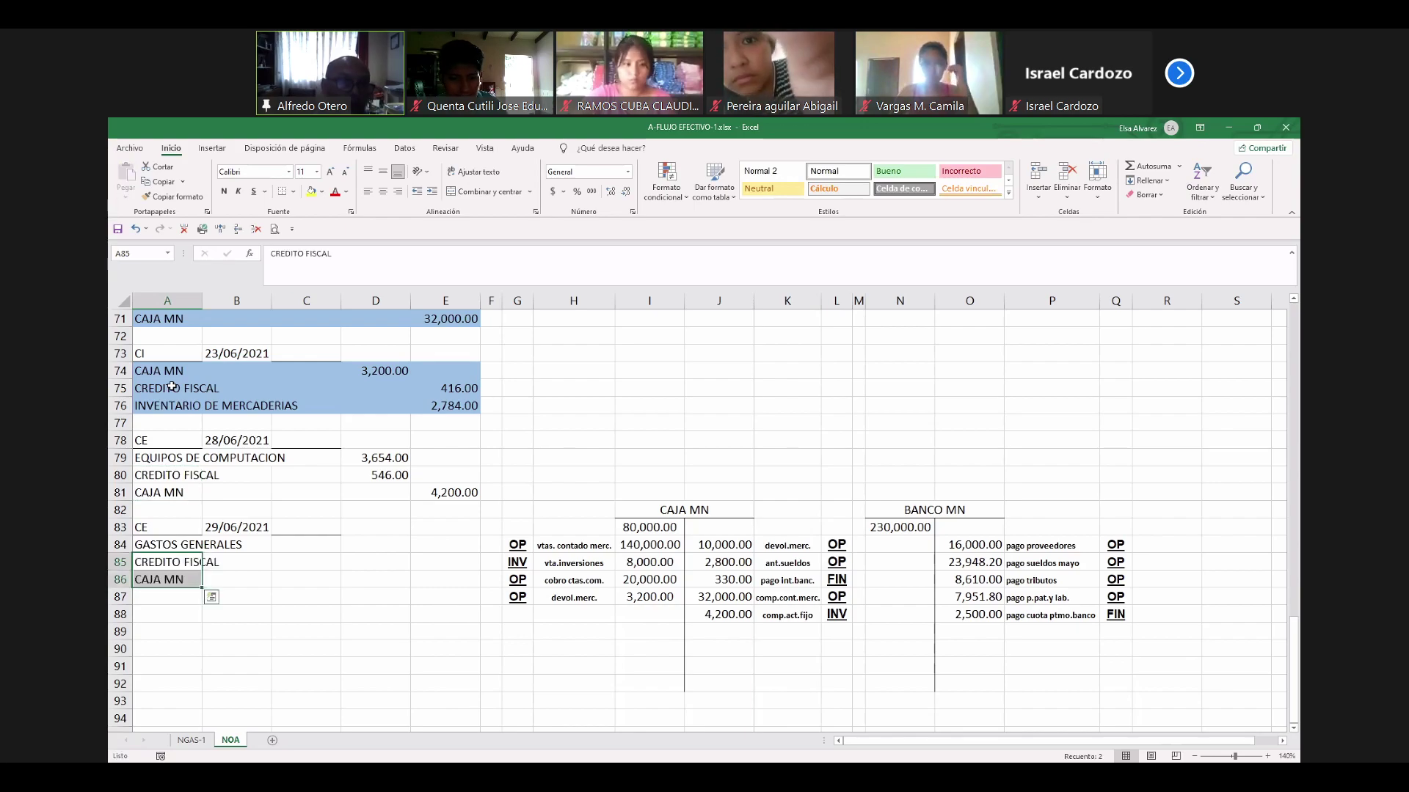
Enter 1,200.00 as the CAJA MN credit in E86.
key("Down")
key("Right")
key("Right")
key("Right")
key("Right")
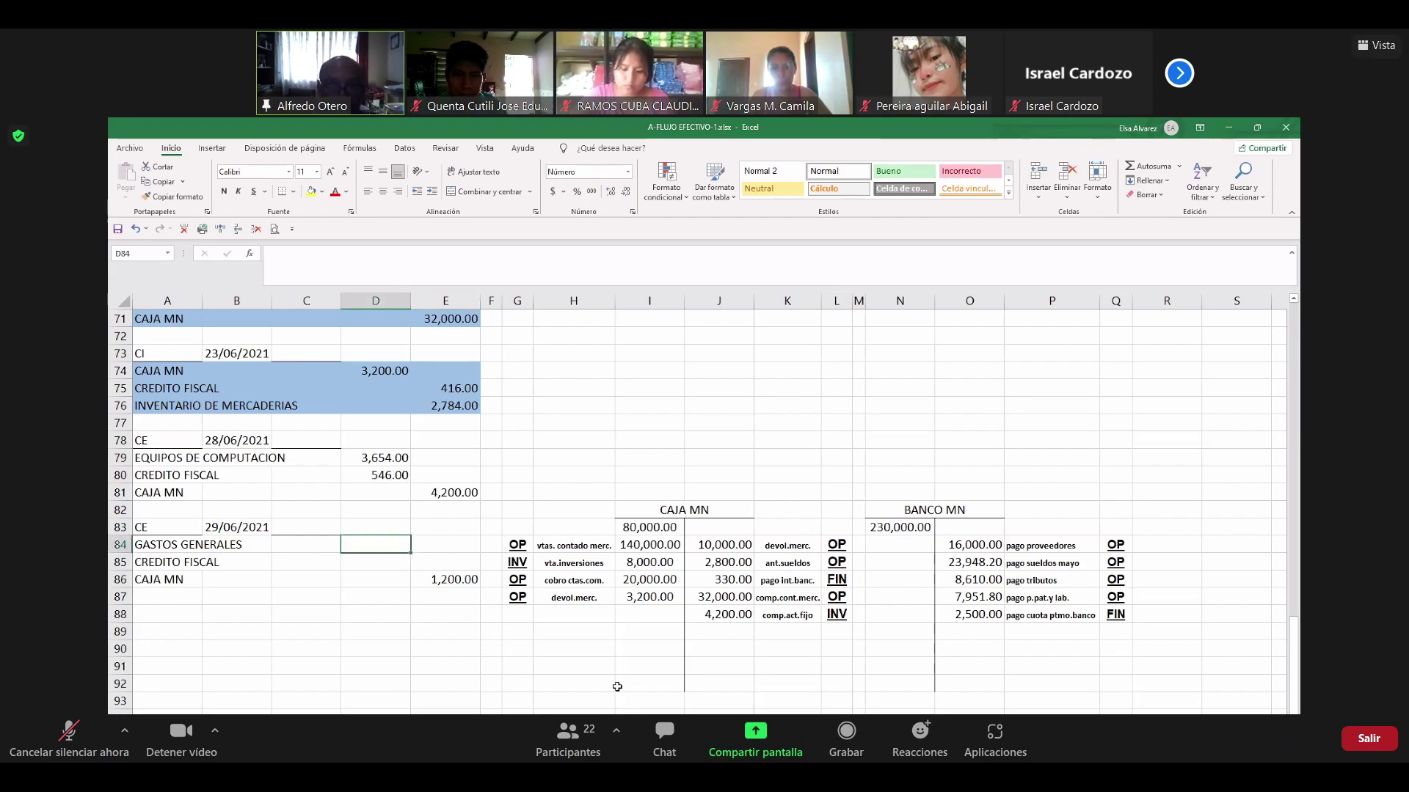
Calculate the debits from E86 by formula: 87% for GASTOS GENERALES in D84 and 13% for CREDITO FISCAL in D85.
type("+")
key("Right")
key("Down")
key("Down")
type("*.8")
key("Return")
type("+")
key("Right")
key("Down")
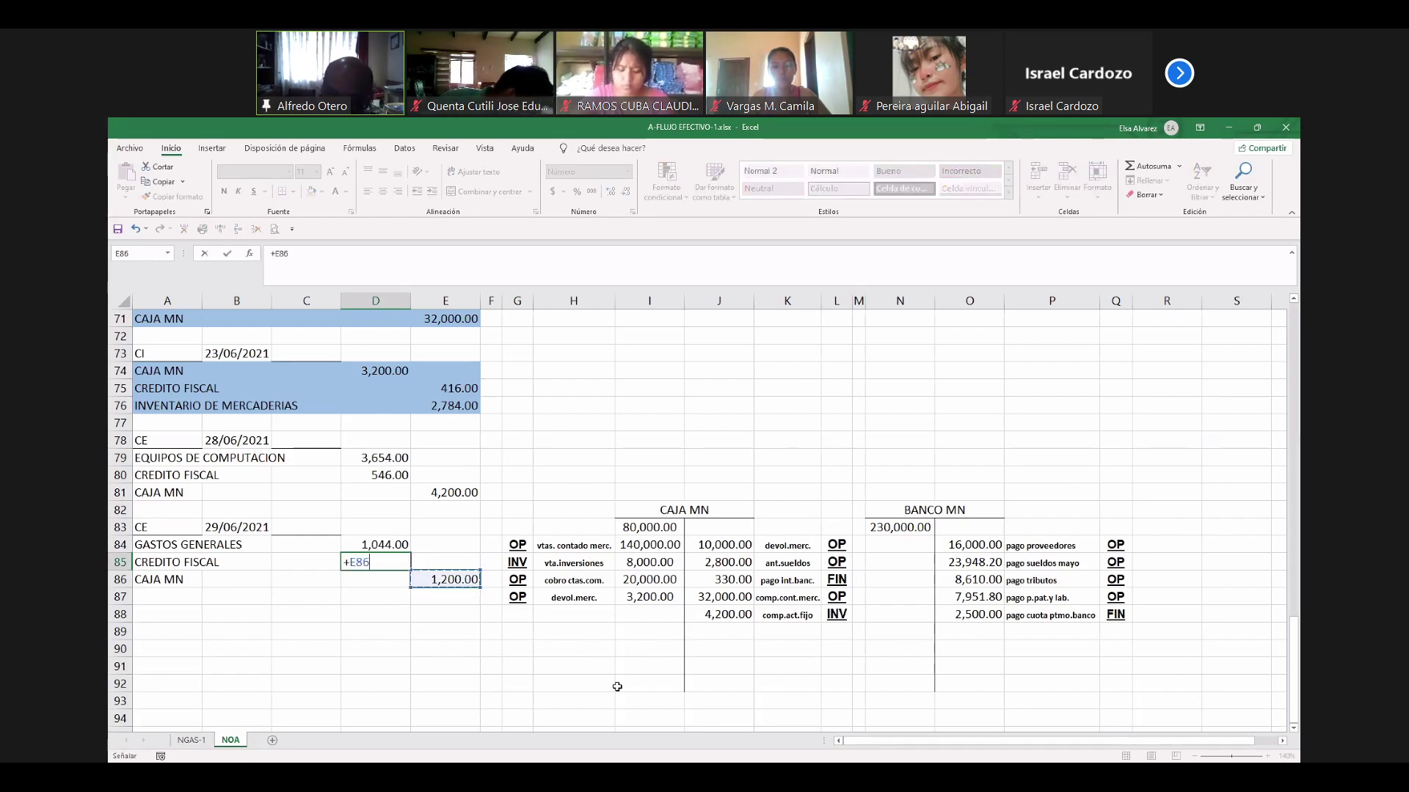
type("*.13")
key("Return")
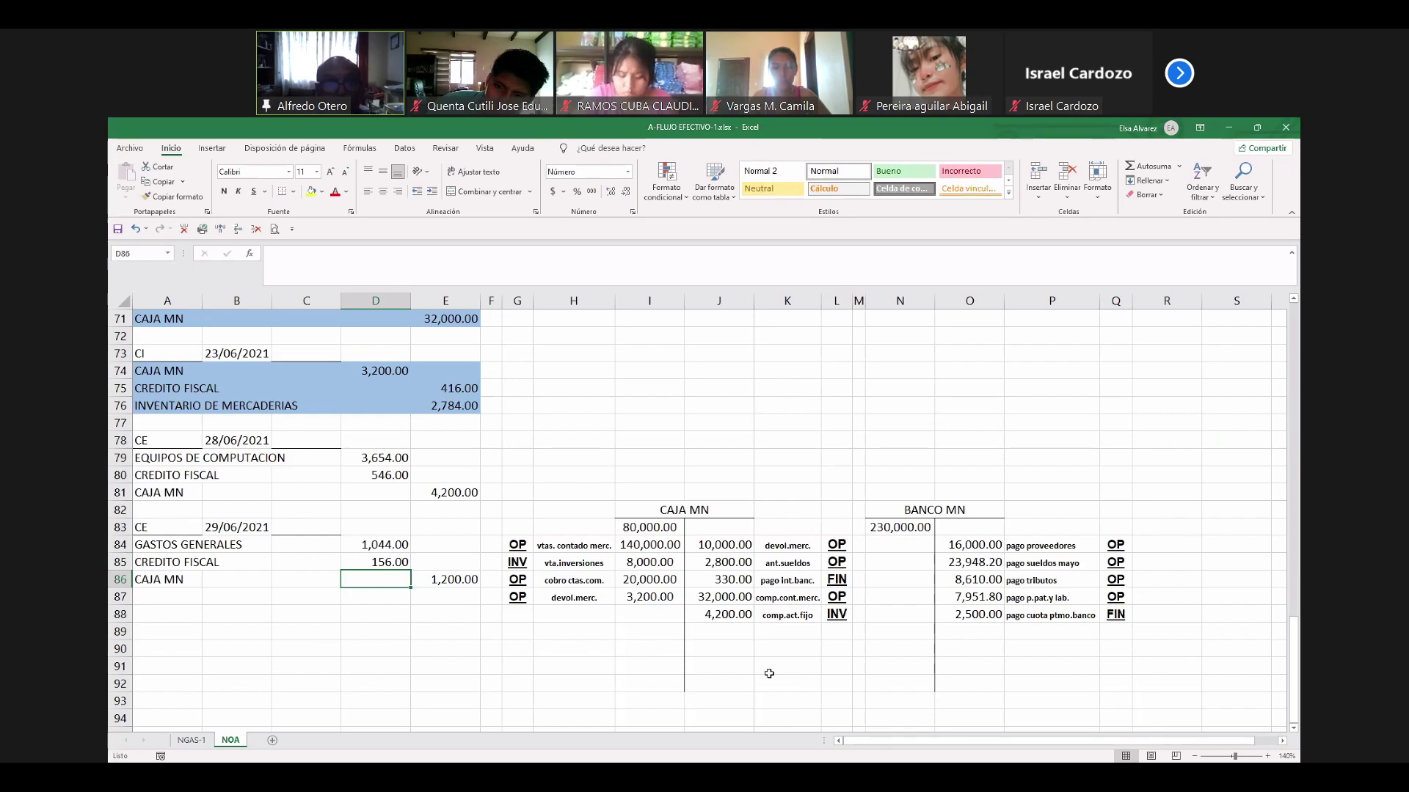
Post 1,200 to the CAJA MN credit side in J89, described as gastos grales. and classified OP.
scroll(762, 624, "down", 2)
left_click(741, 529)
type("1200")
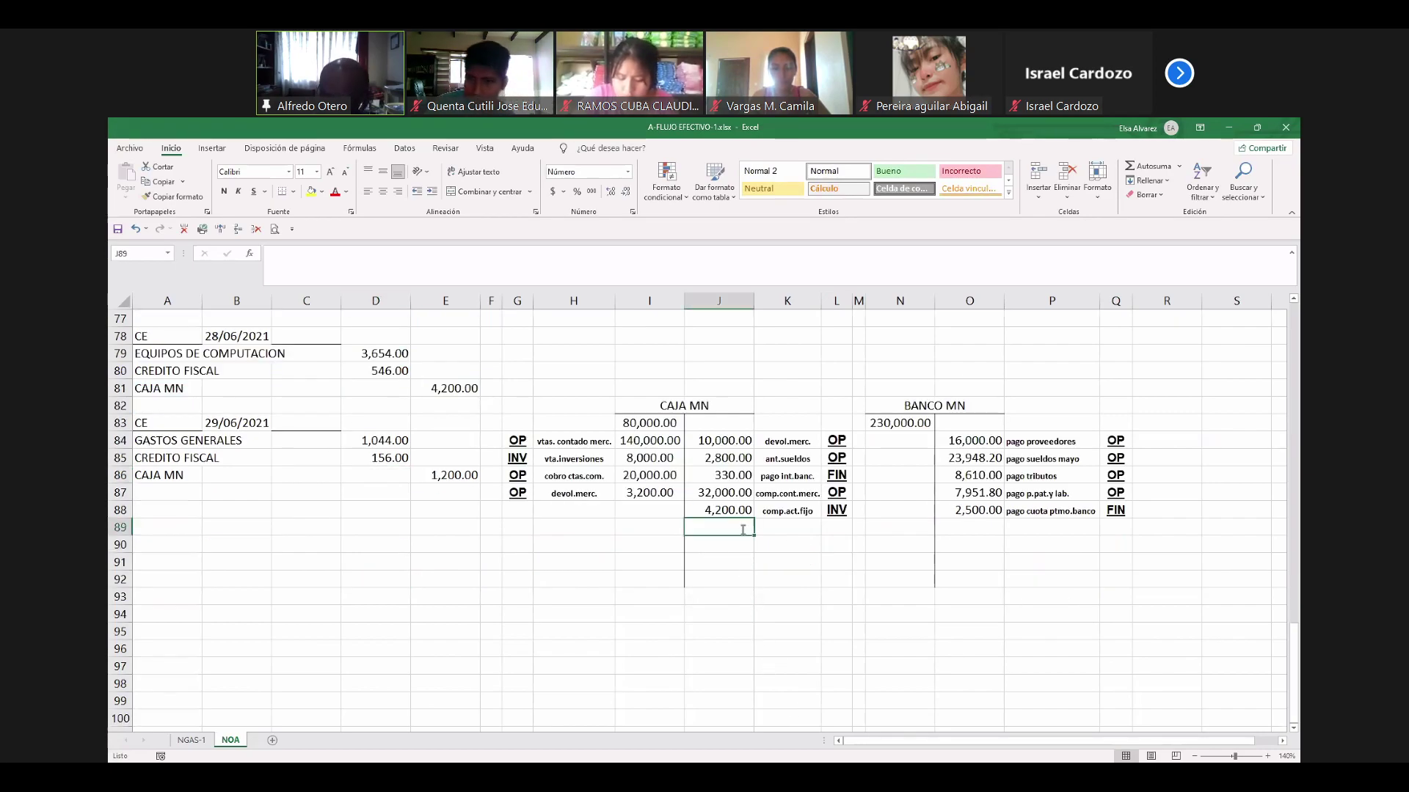
key("Tab")
type("gastos grales")
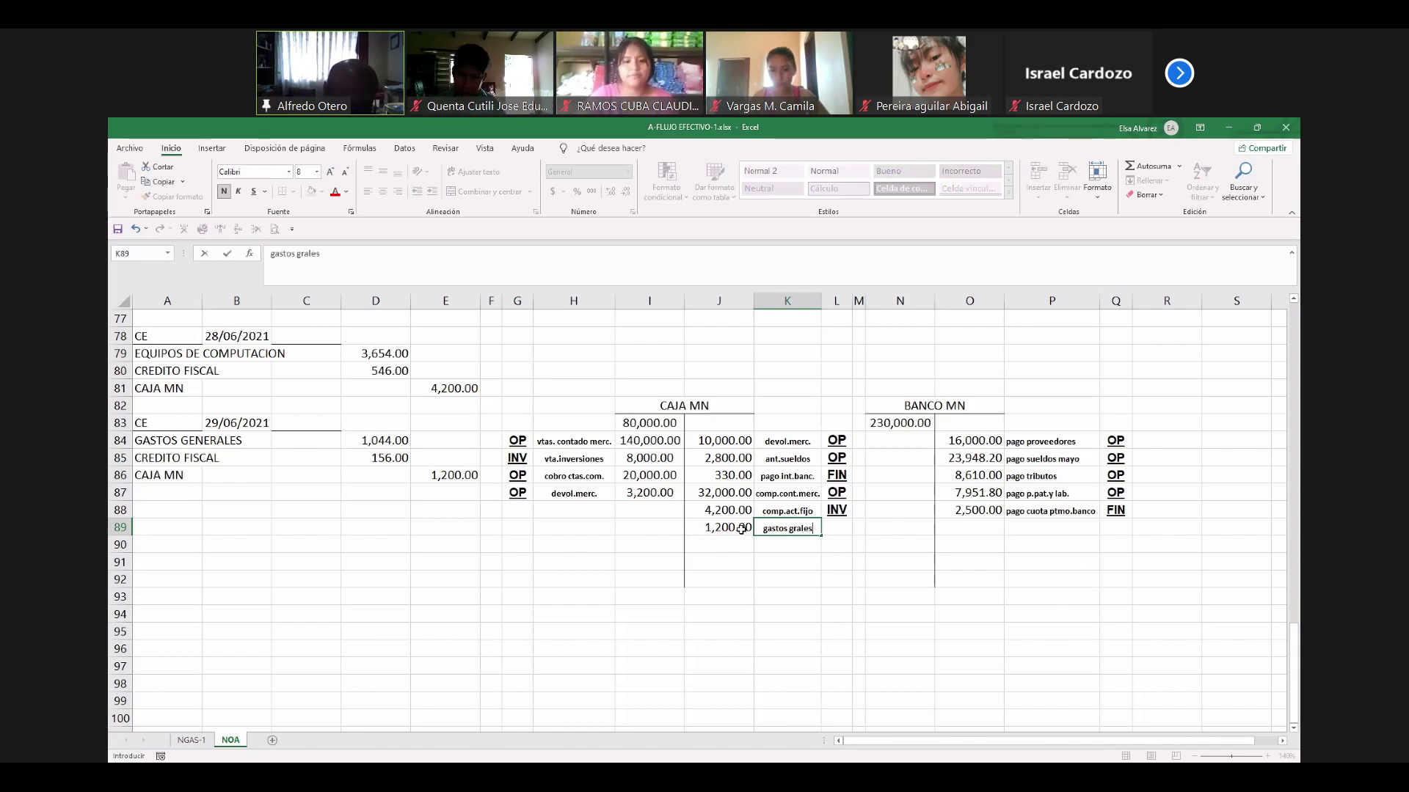
type(".")
key("Tab")
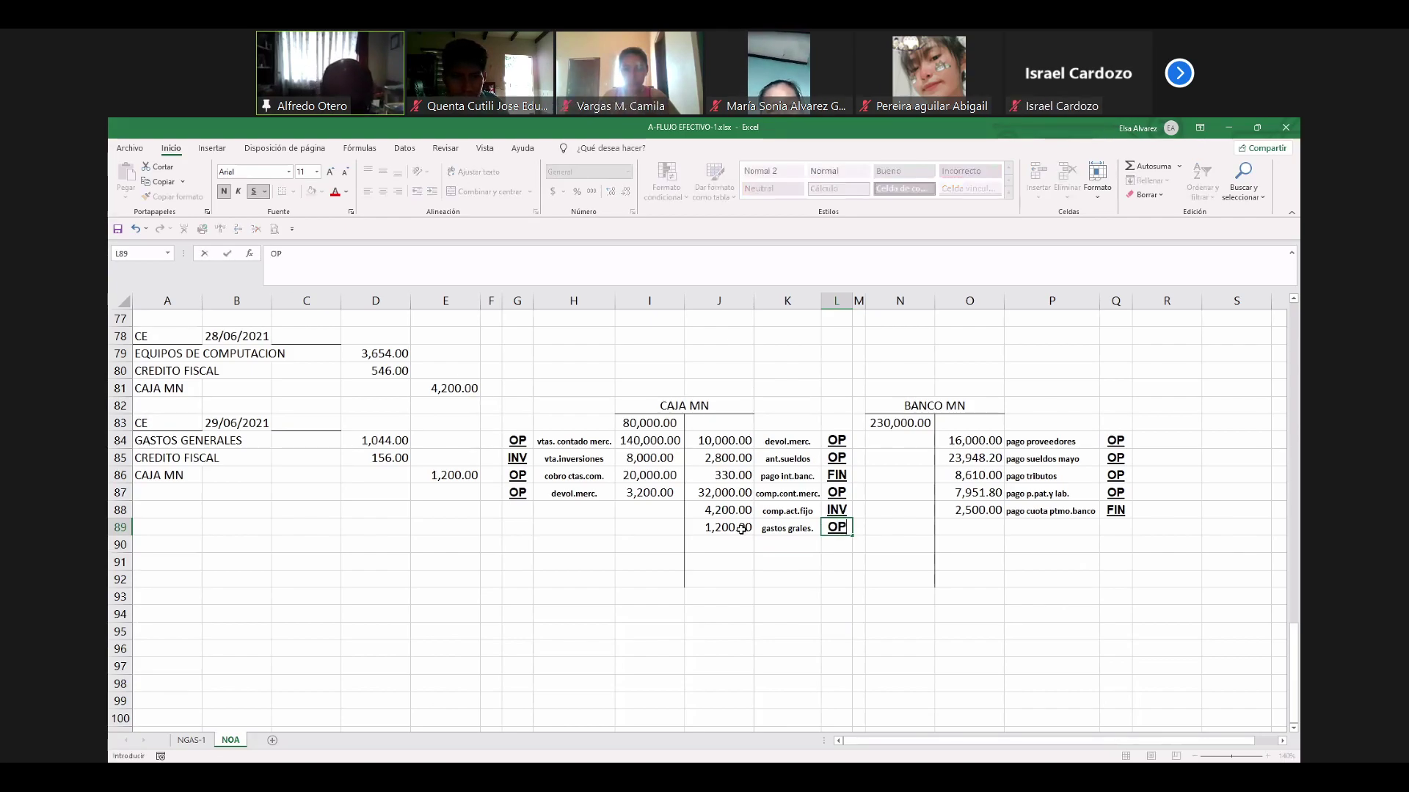
type("OP")
key("Return")
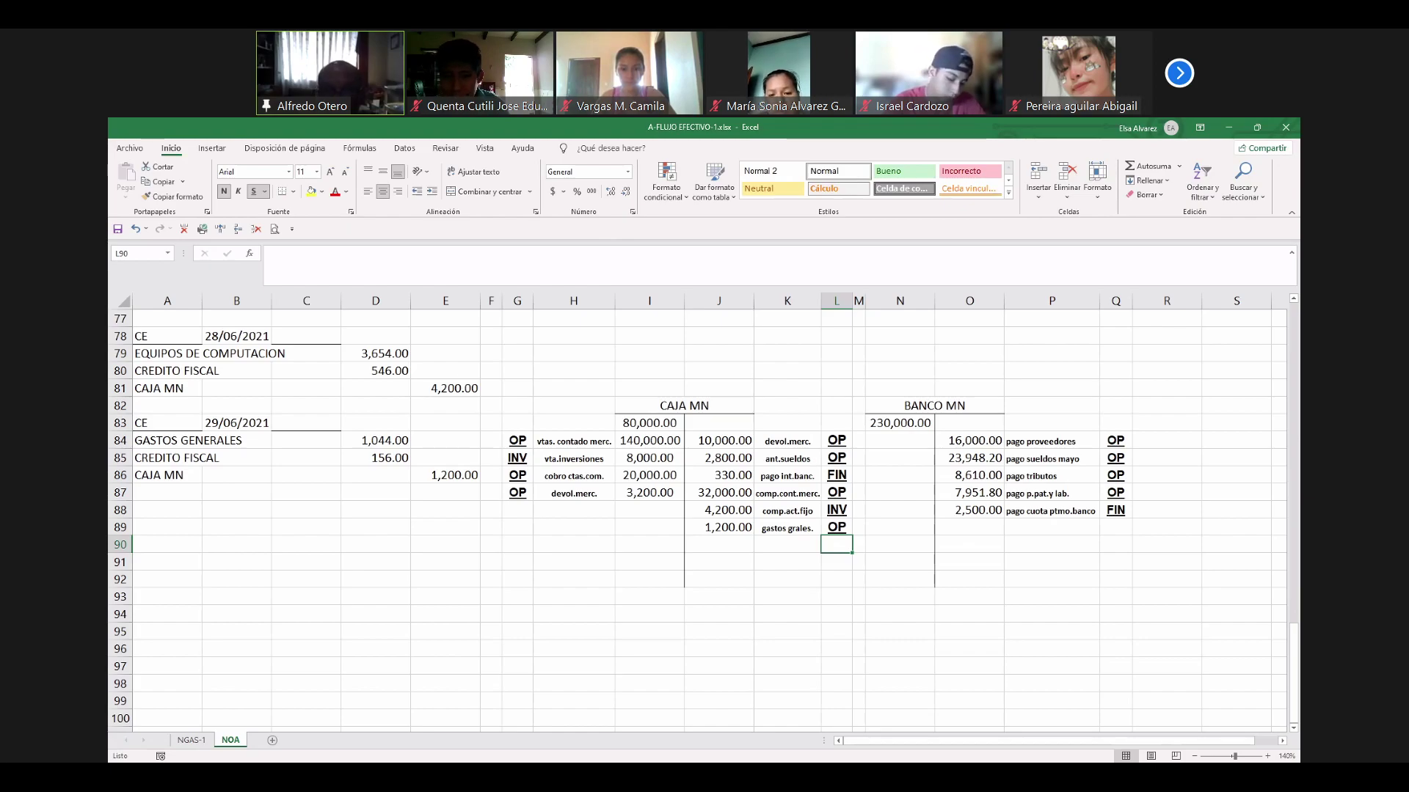
Copy the CE voucher header from row 83 to row 88 and date it 30/06/2021.
left_click_drag(169, 424, 334, 424)
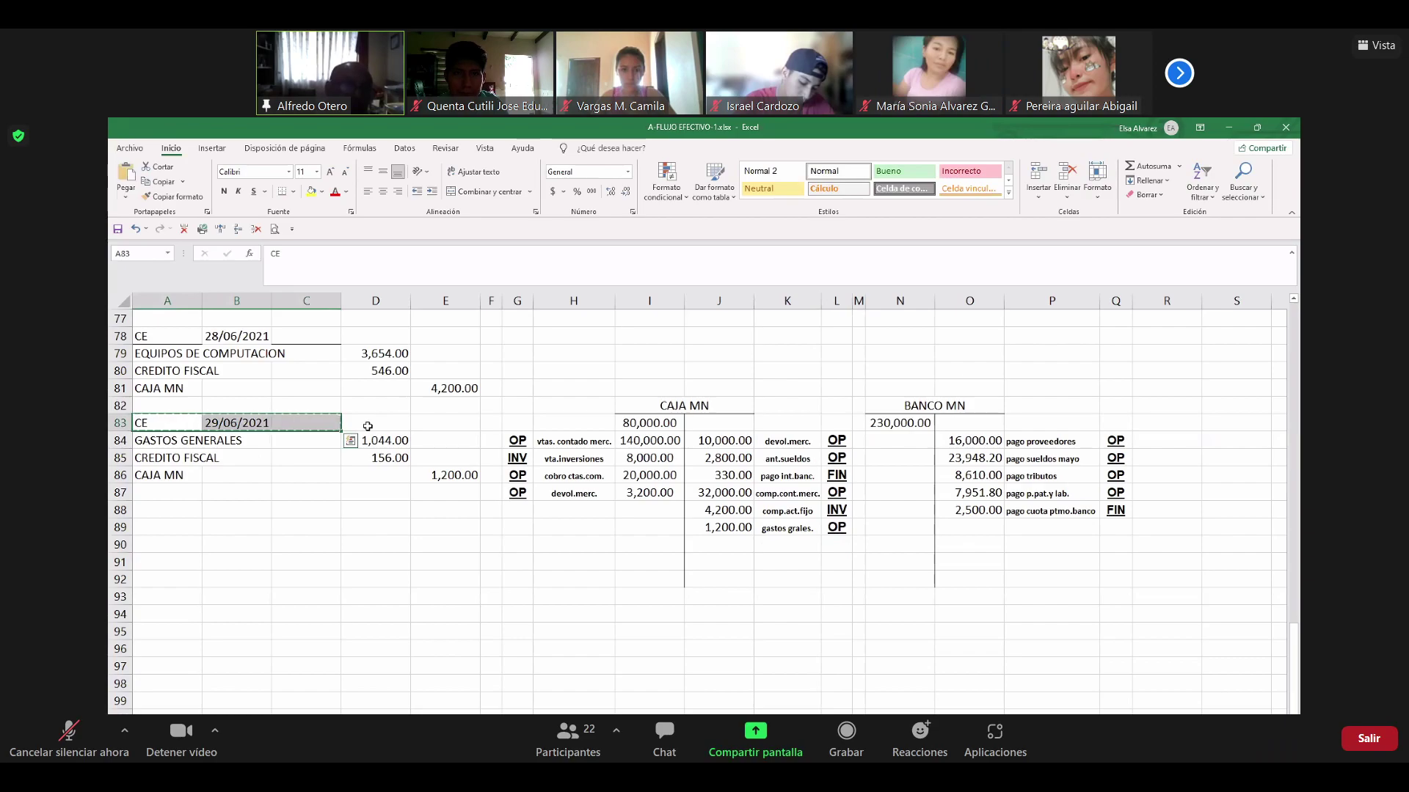
key("ctrl+c")
key("Down")
key("Down")
key("Down")
key("Down")
key("Down")
key("ctrl+v")
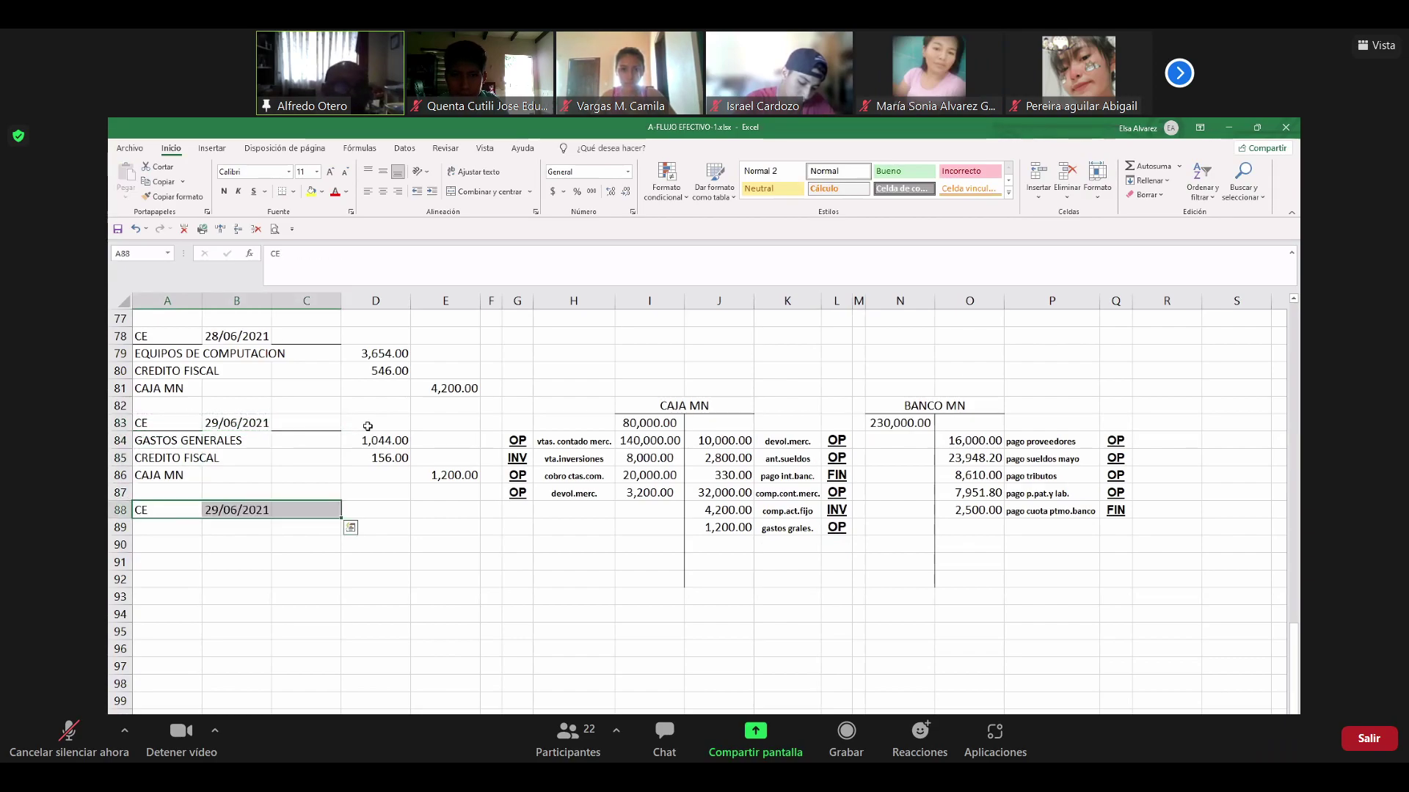
key("Right")
type("30/06/2021")
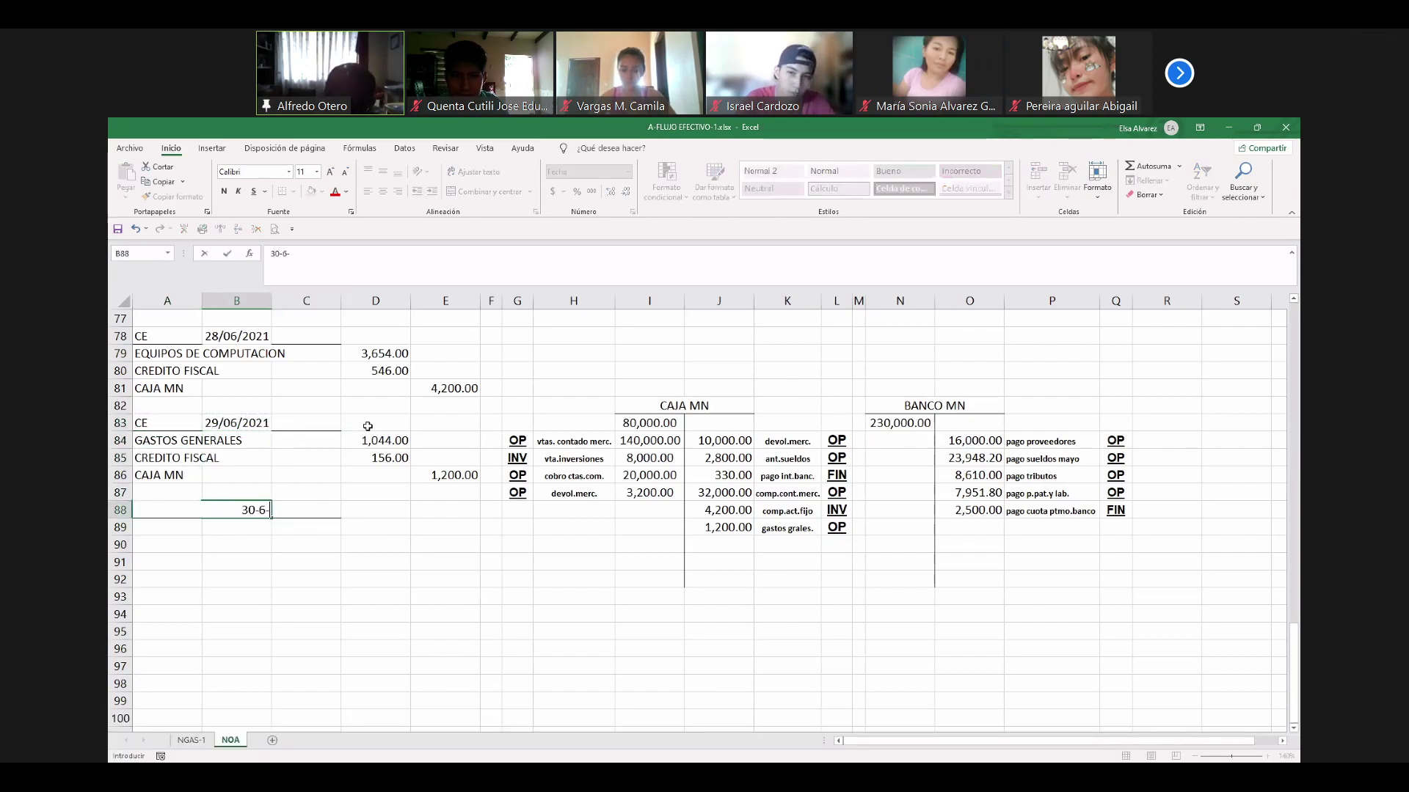
key("Return")
Enter SUELDOS in A89 with a debit of 30,900 in D89.
key("Left")
type("S")
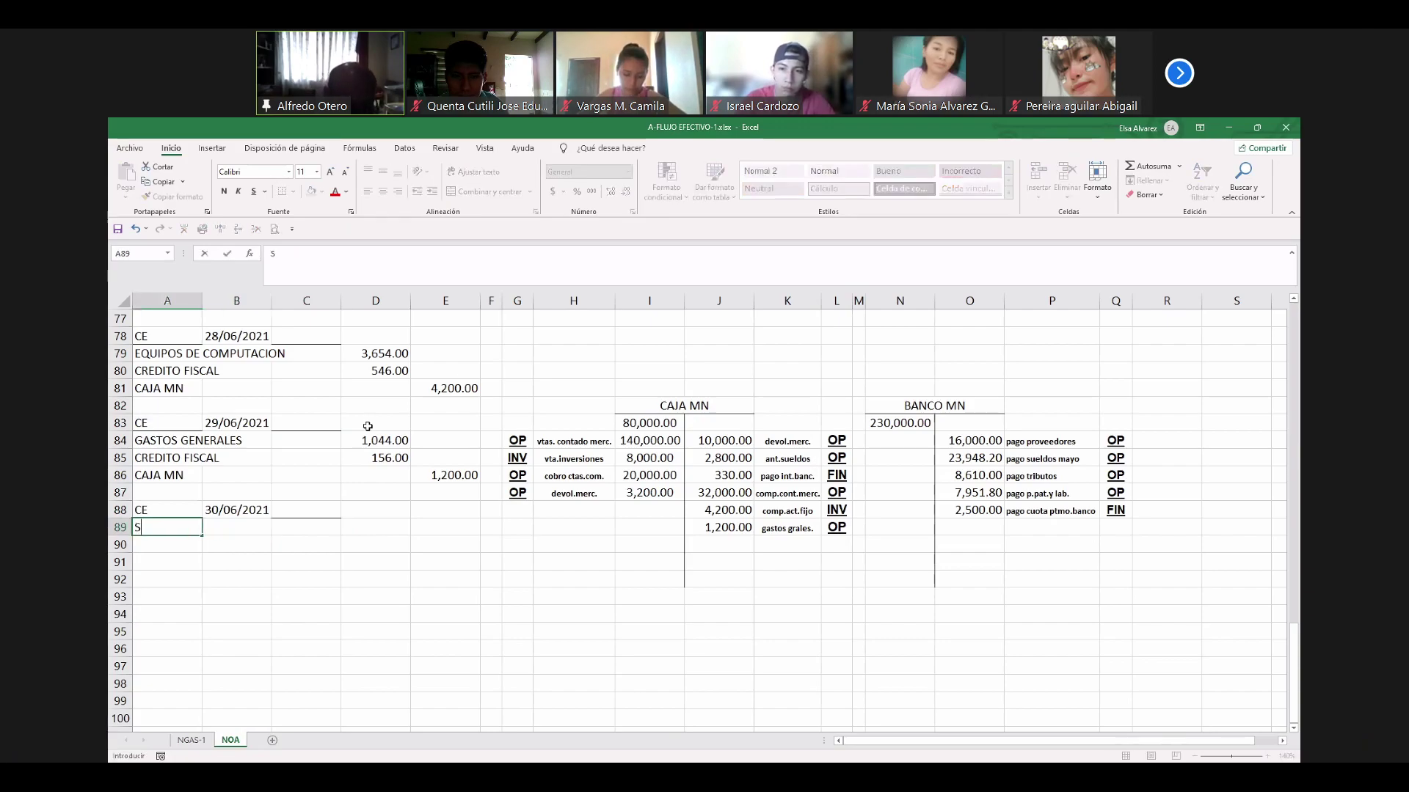
type("UELDOS")
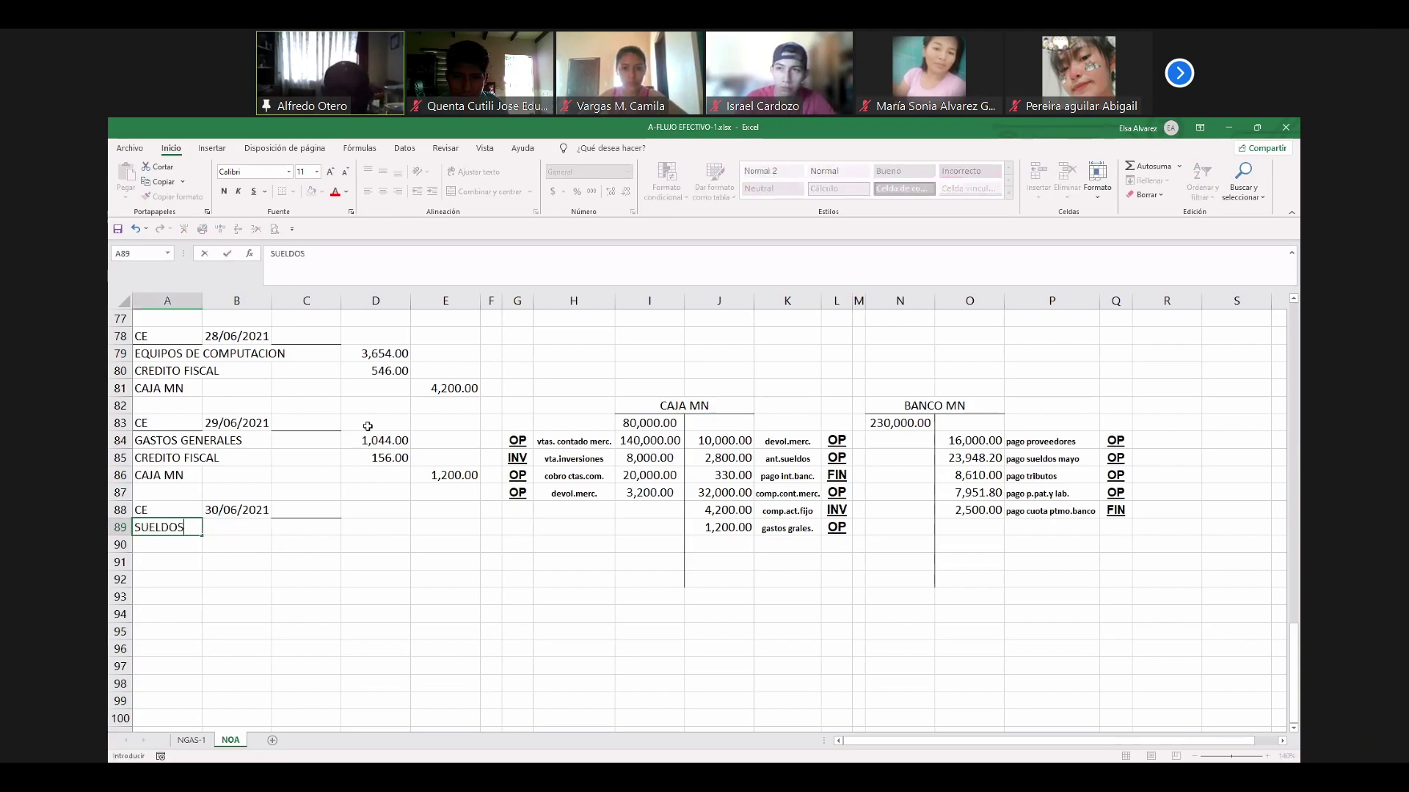
key("Right")
key("Right")
key("Right")
type("30,900")
key("Return")
Enter RETENCION LABORAL (12.71%) in A90 as the second account of the 30/06/2021 entry.
key("Left")
key("Left")
key("Left")
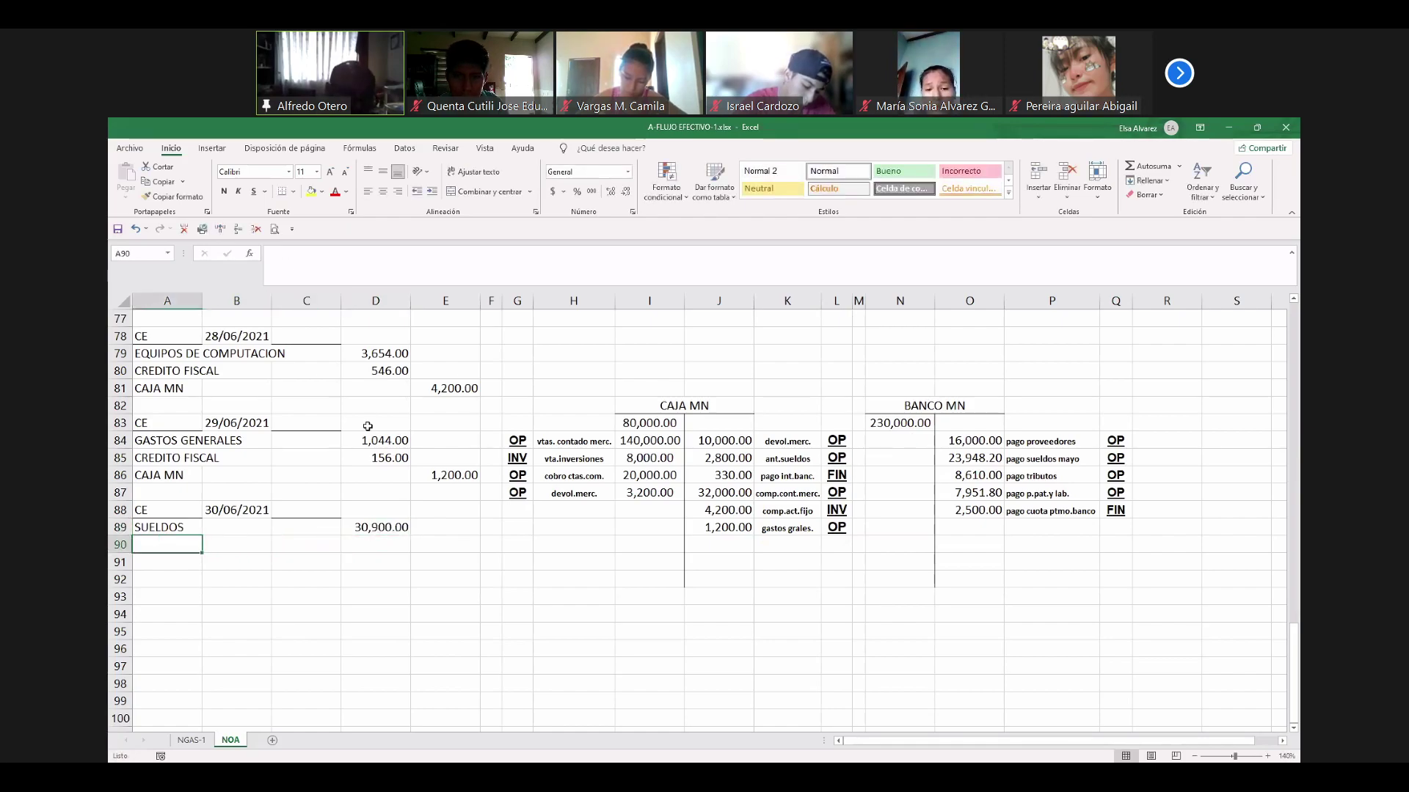
type("RETENCION")
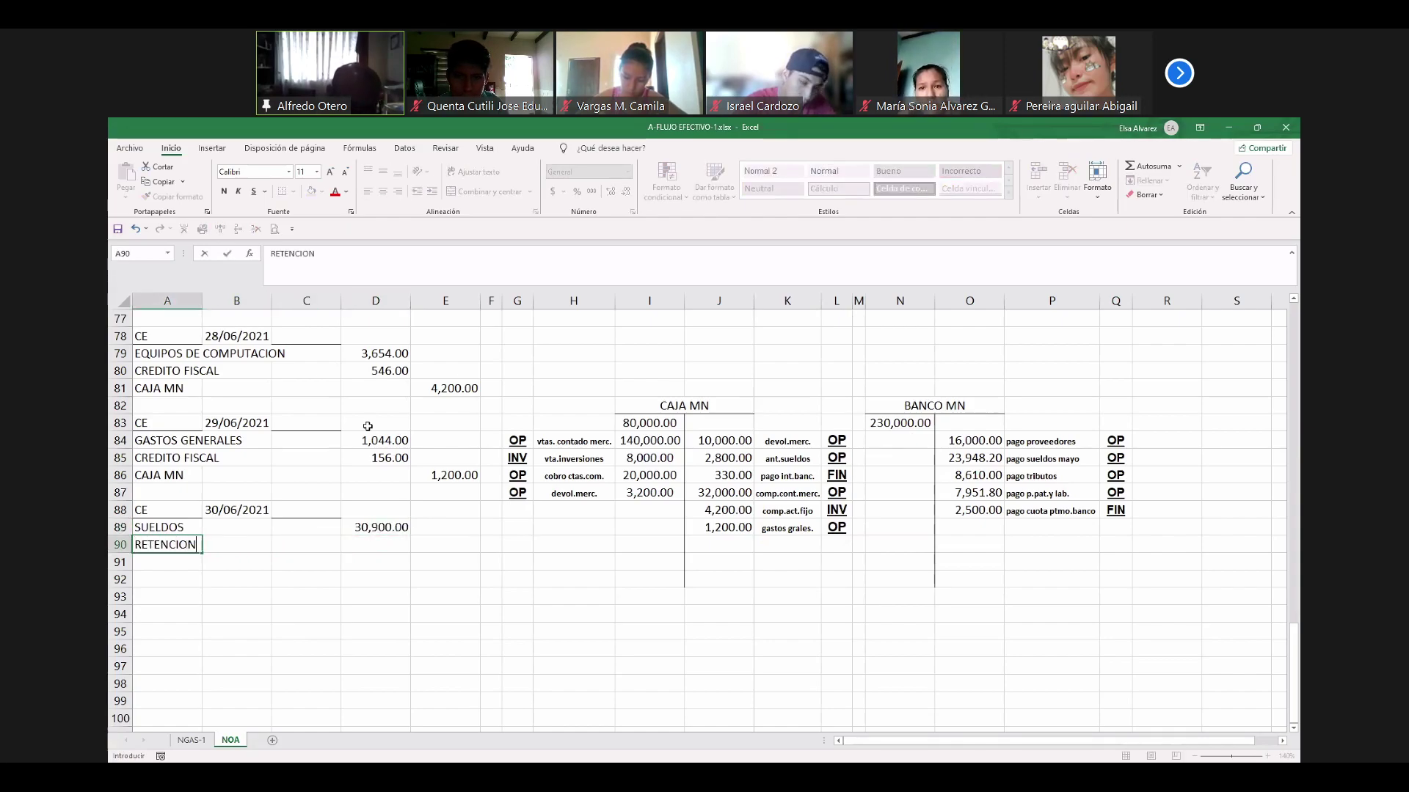
type(" LABORA")
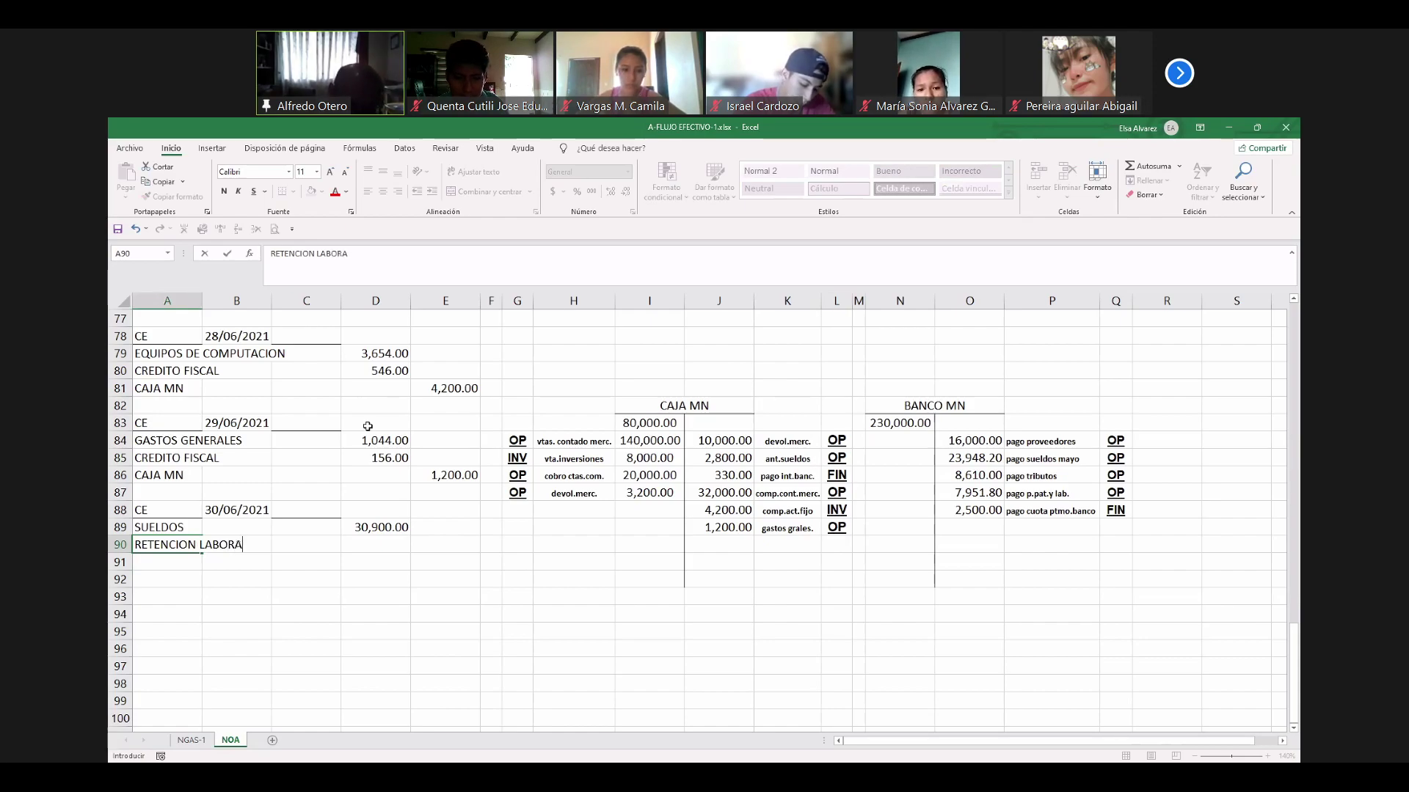
type("L ")
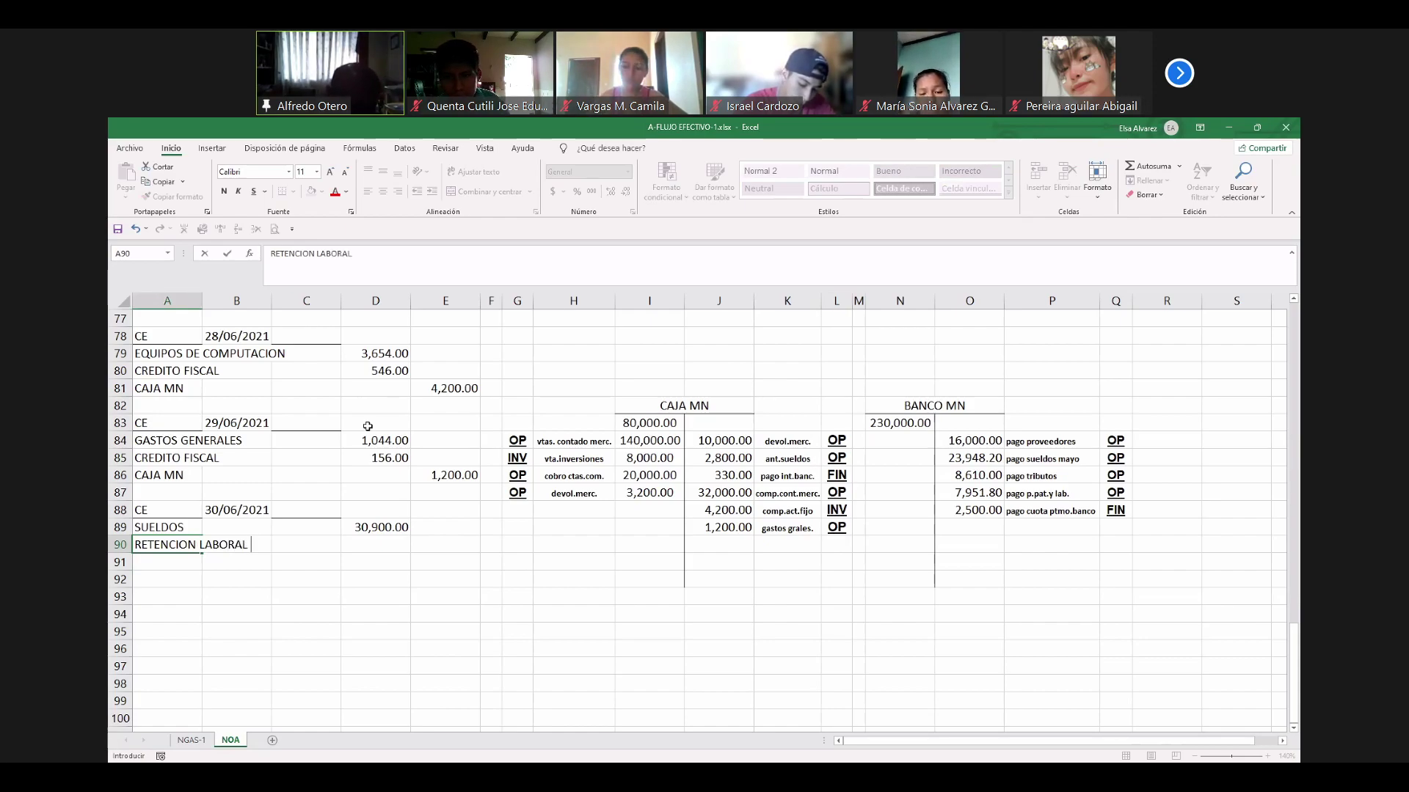
type("(12.71%)")
key("Return")
Calculate the RETENCION LABORAL credit in E90 as 12.71% of the SUELDOS amount in D89.
key("Up")
key("Right")
key("Right")
key("Right")
key("Right")
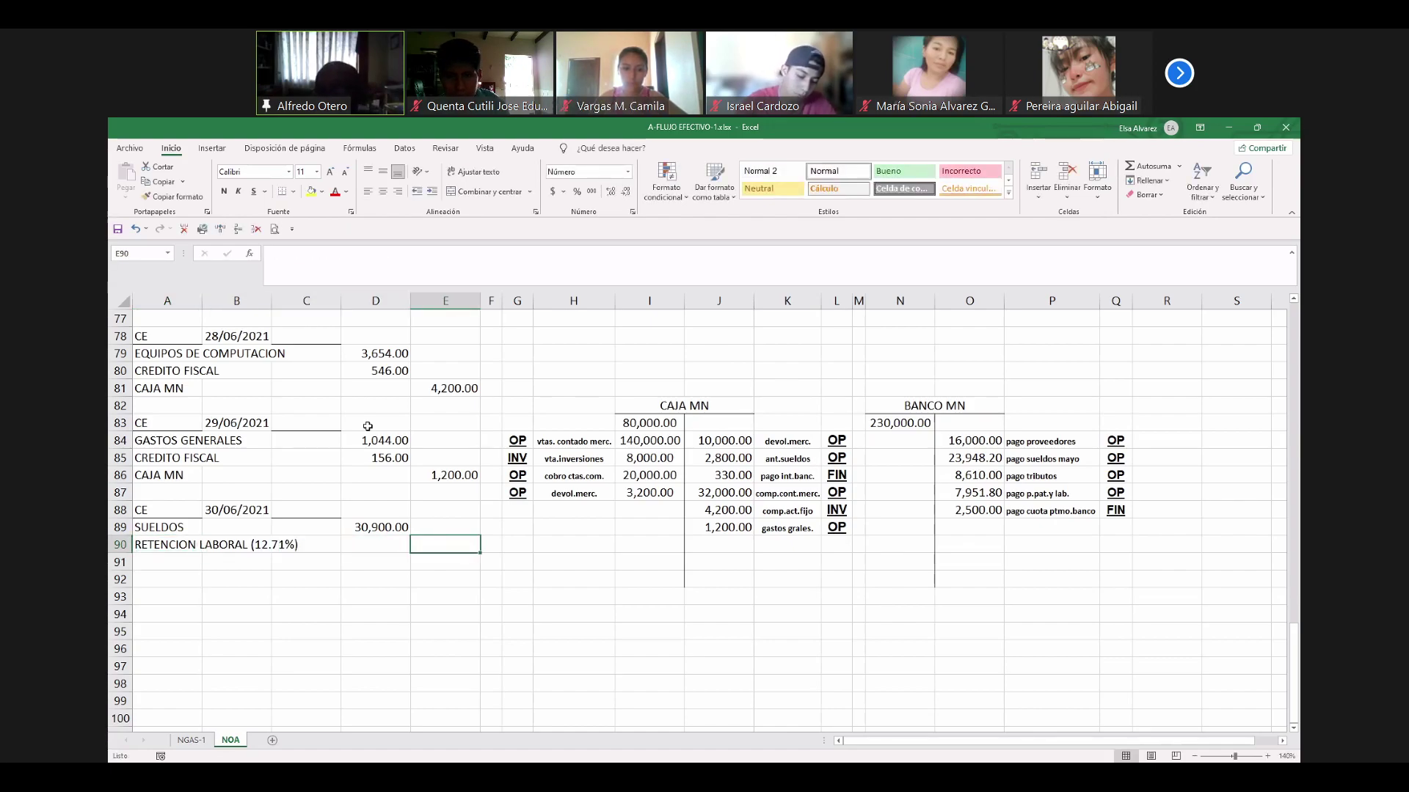
type("+")
key("Left")
key("Up")
type("*")
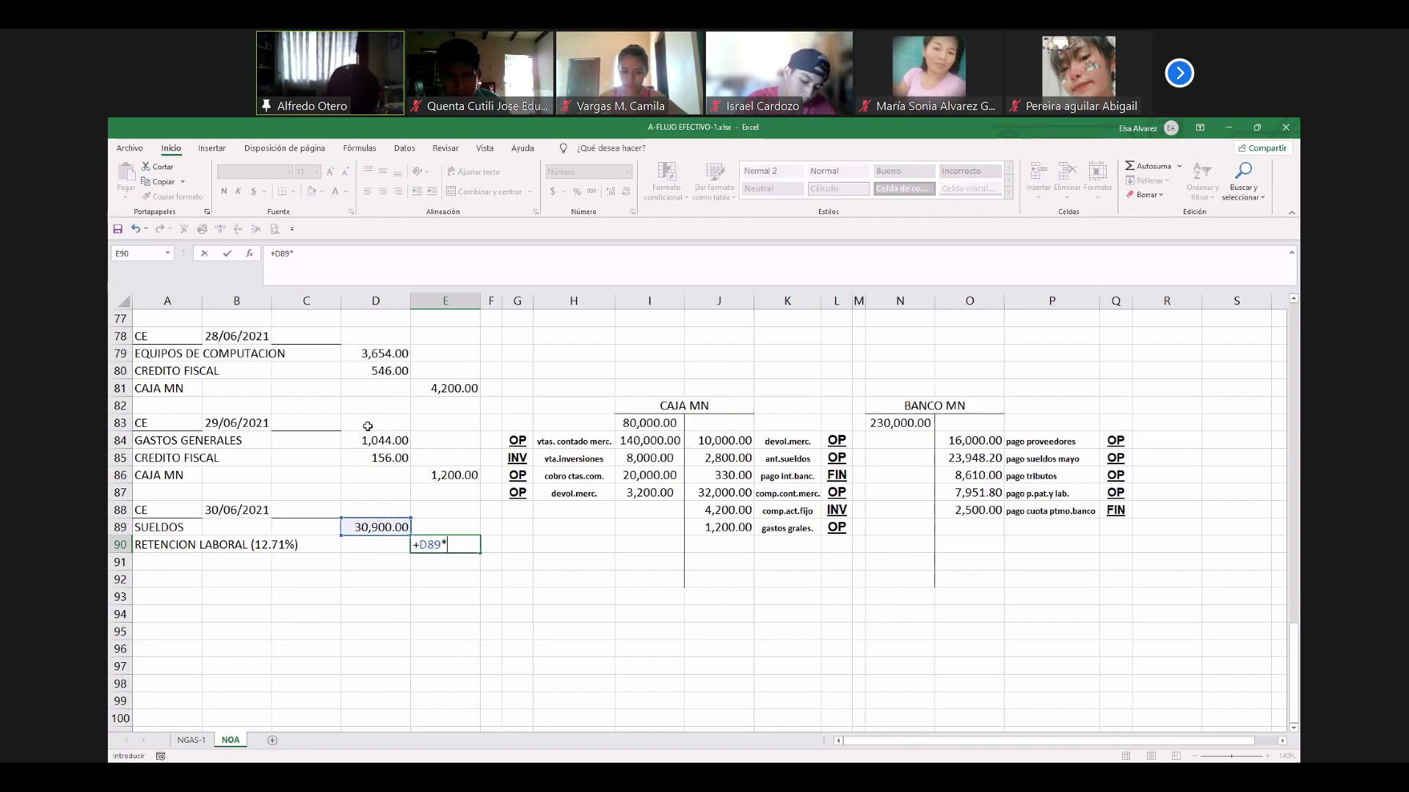
key("Return")
Enter PTMOS. AL PERSONLA in A91 with a credit of 2,500 in E91.
key("Left")
key("Left")
key("Left")
key("Left")
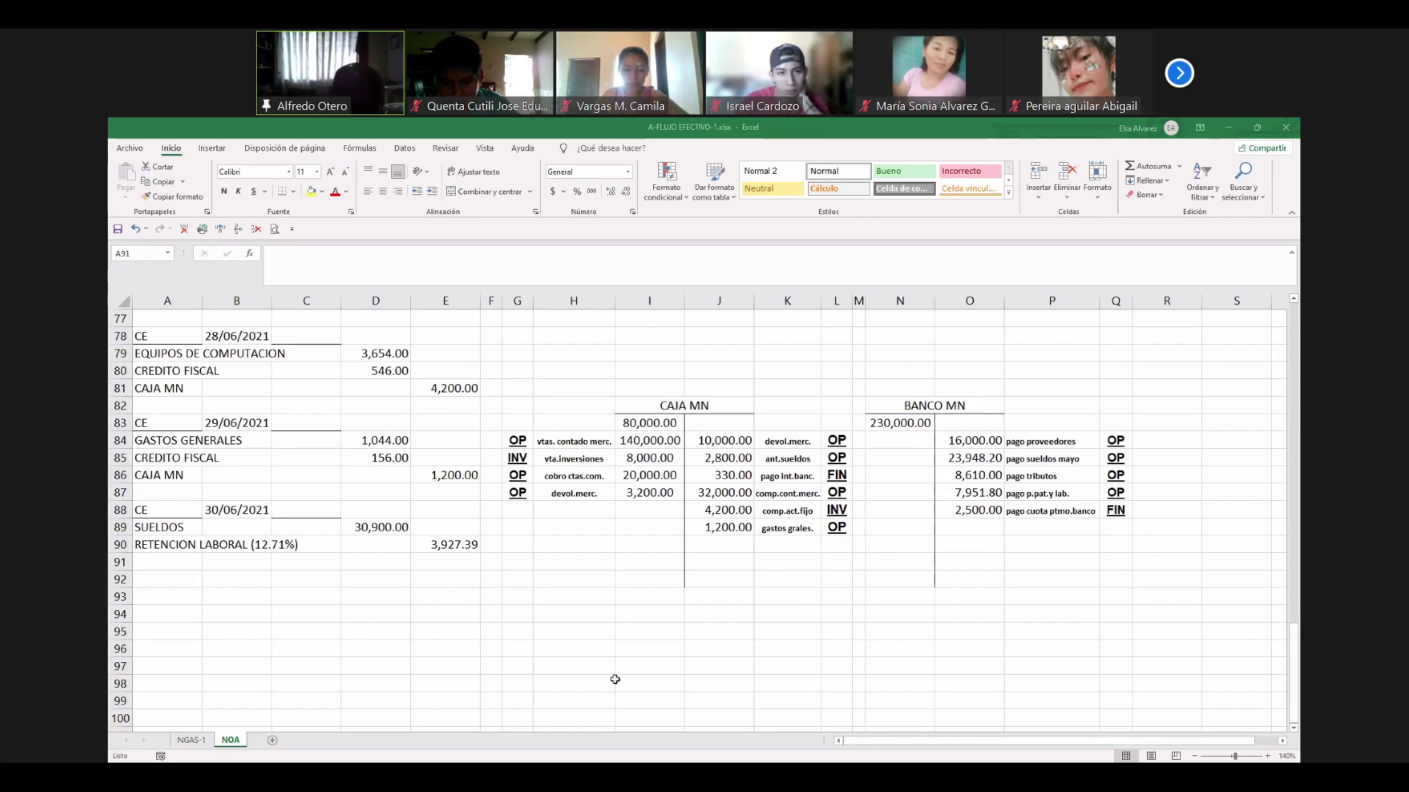
type("PT")
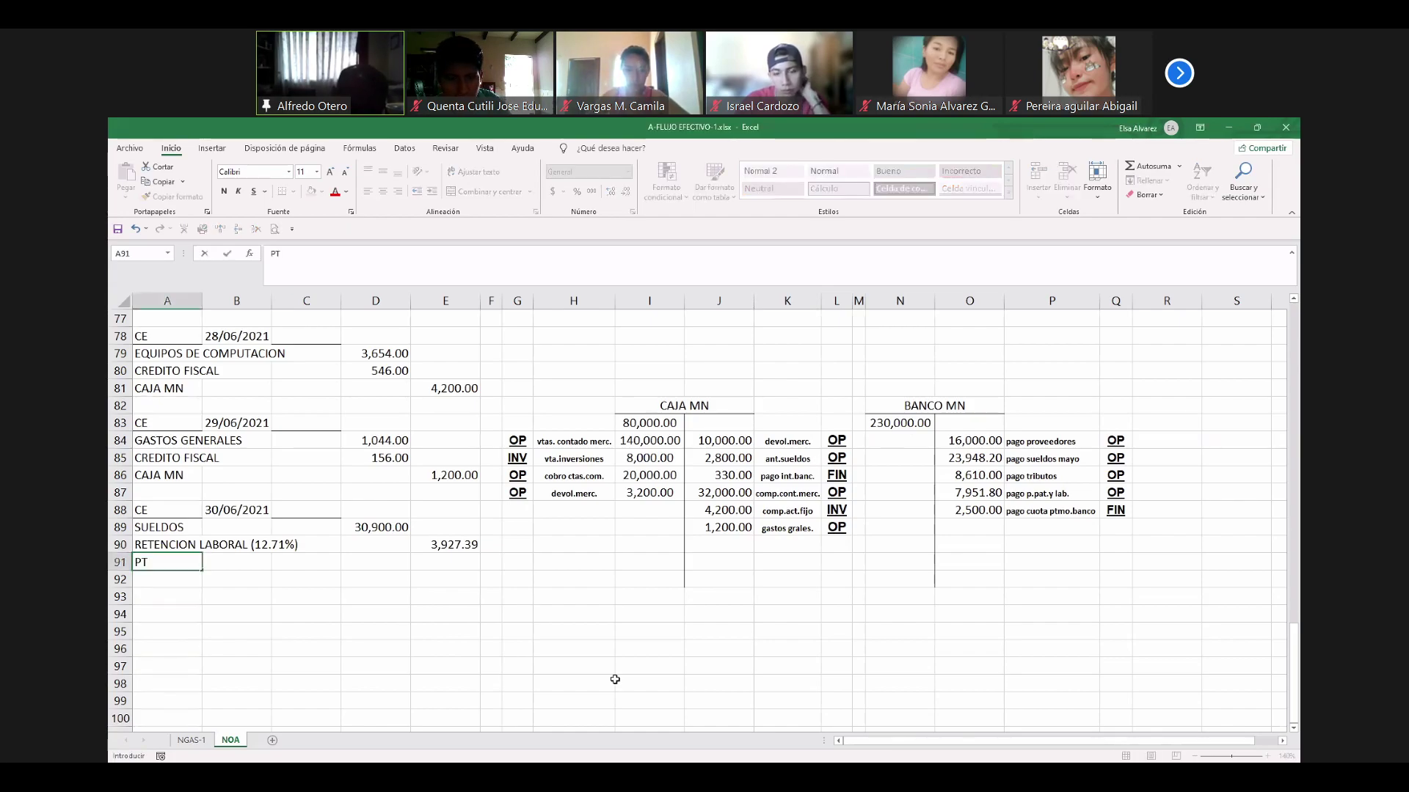
type("MOS. AL")
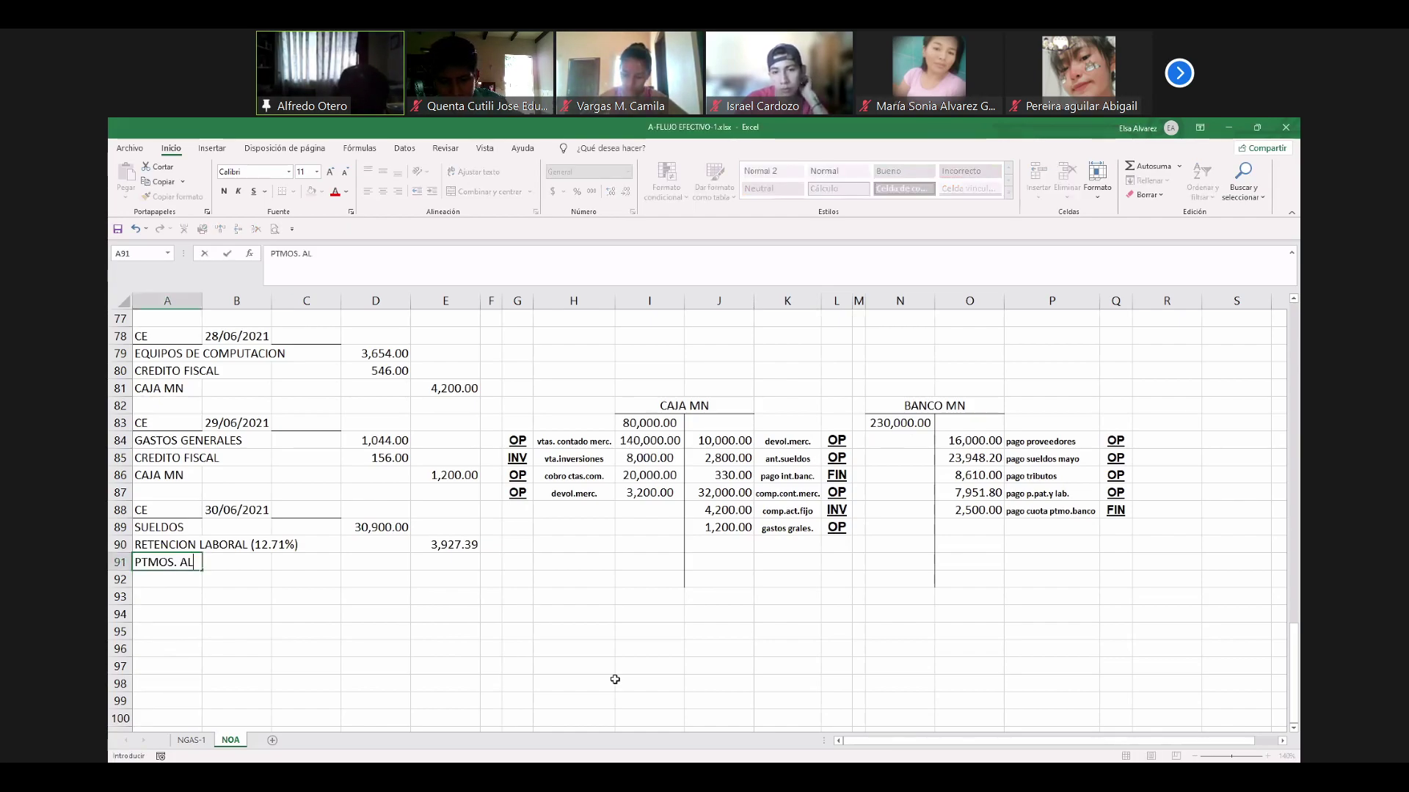
type(" PERSONLA")
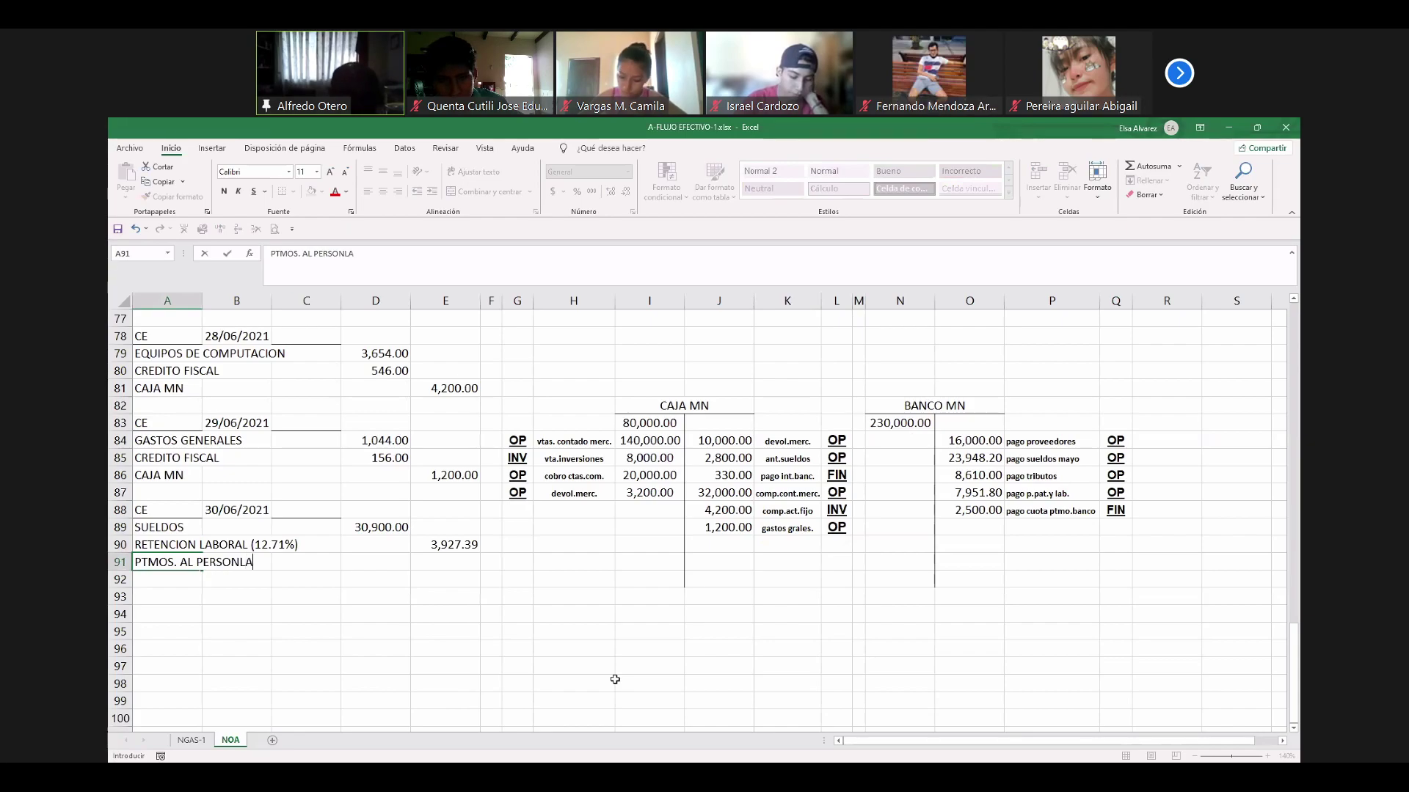
key("Tab")
key("Tab")
key("Tab")
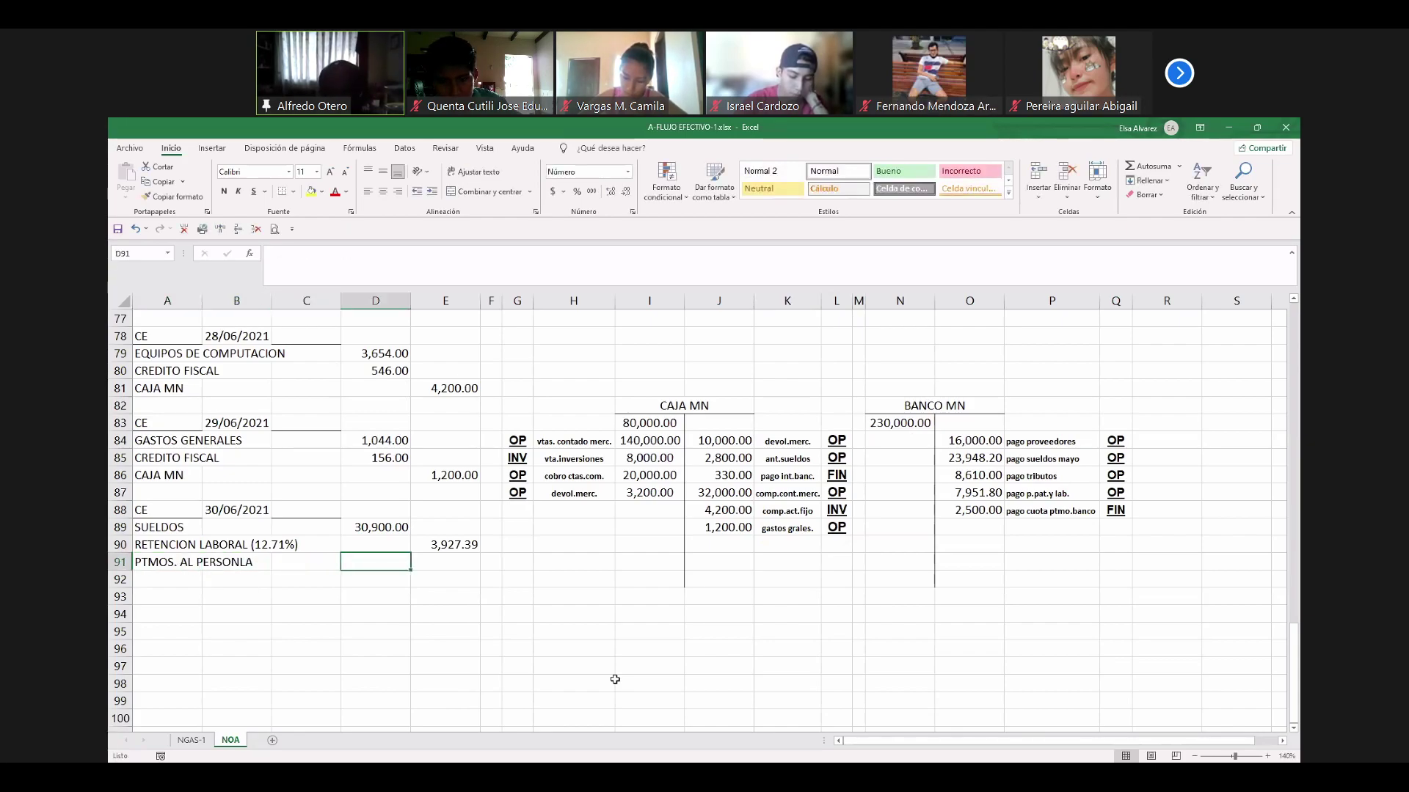
key("Right")
type("2500")
key("Return")
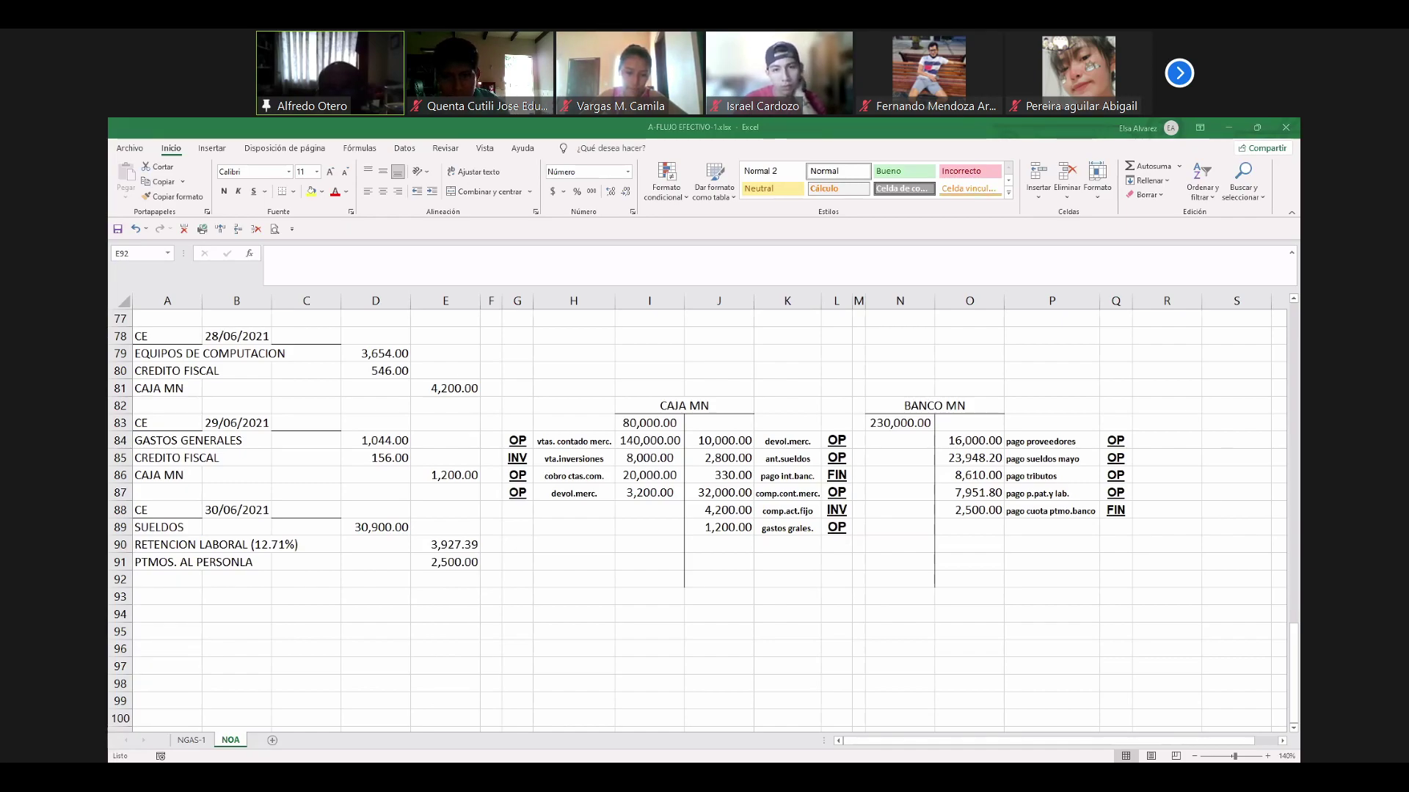
Enter ANTICIPOS DE SUELDOS in A92 with a credit of 2,800 in E92.
left_click(186, 585)
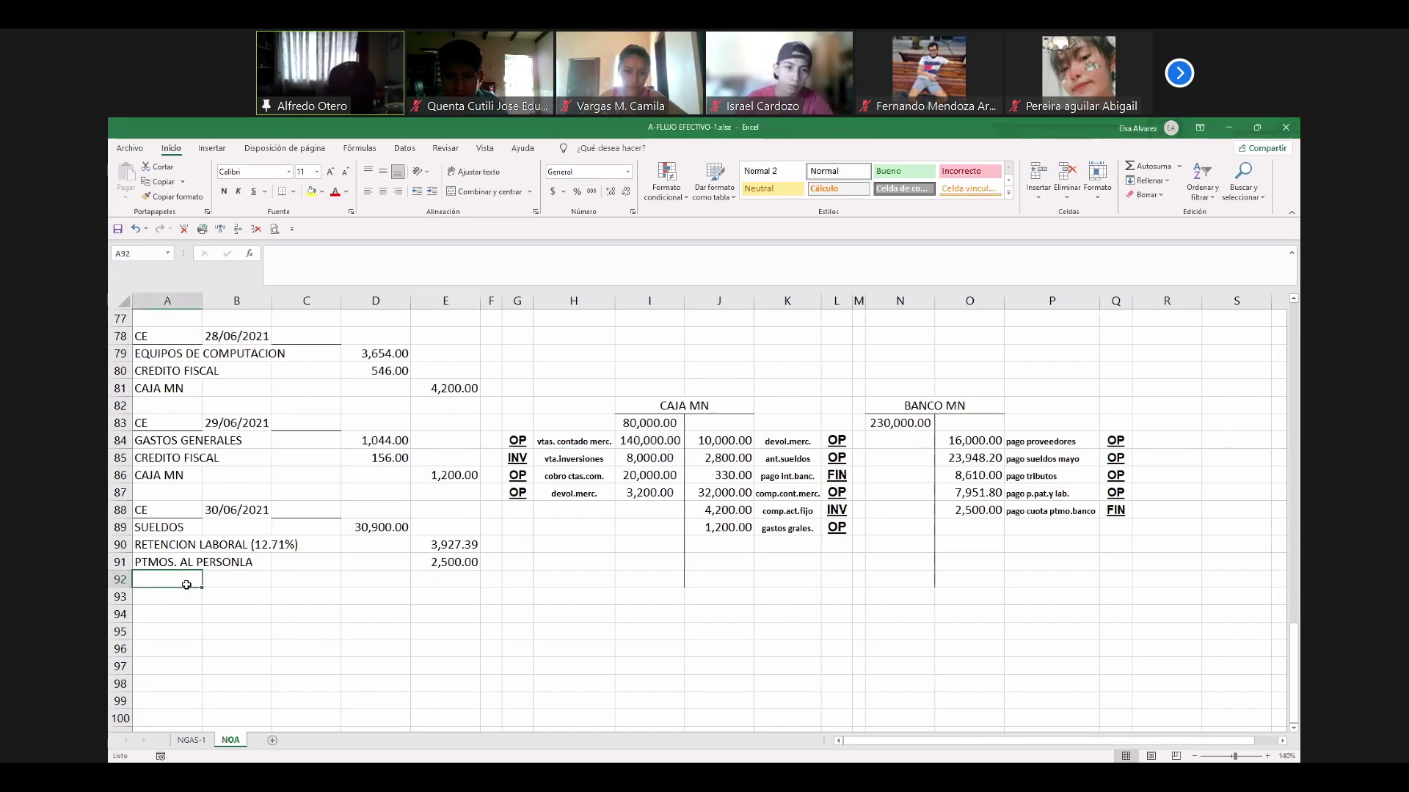
type("ANTICI")
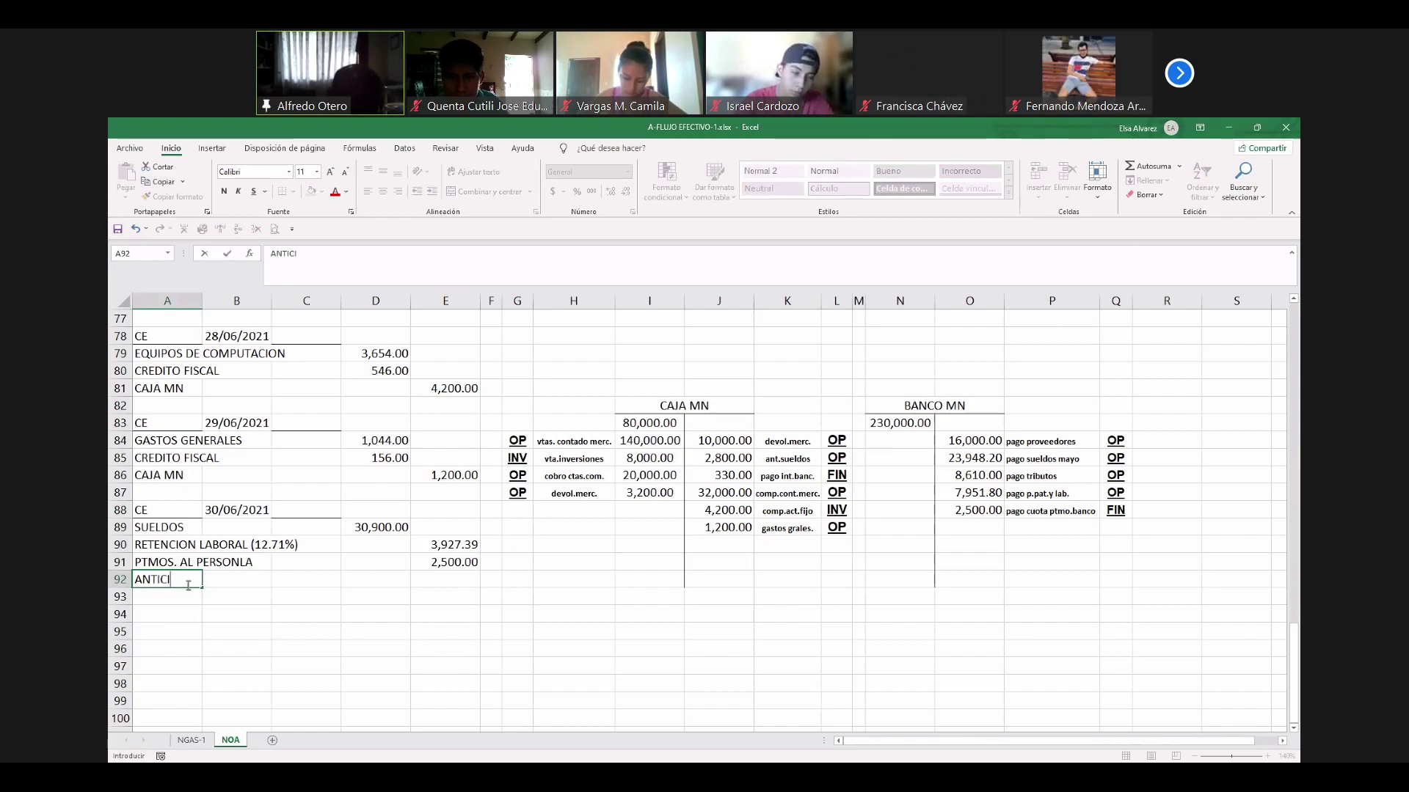
type("POS DE SUELDOS")
key("Right")
key("Right")
key("Right")
key("Right")
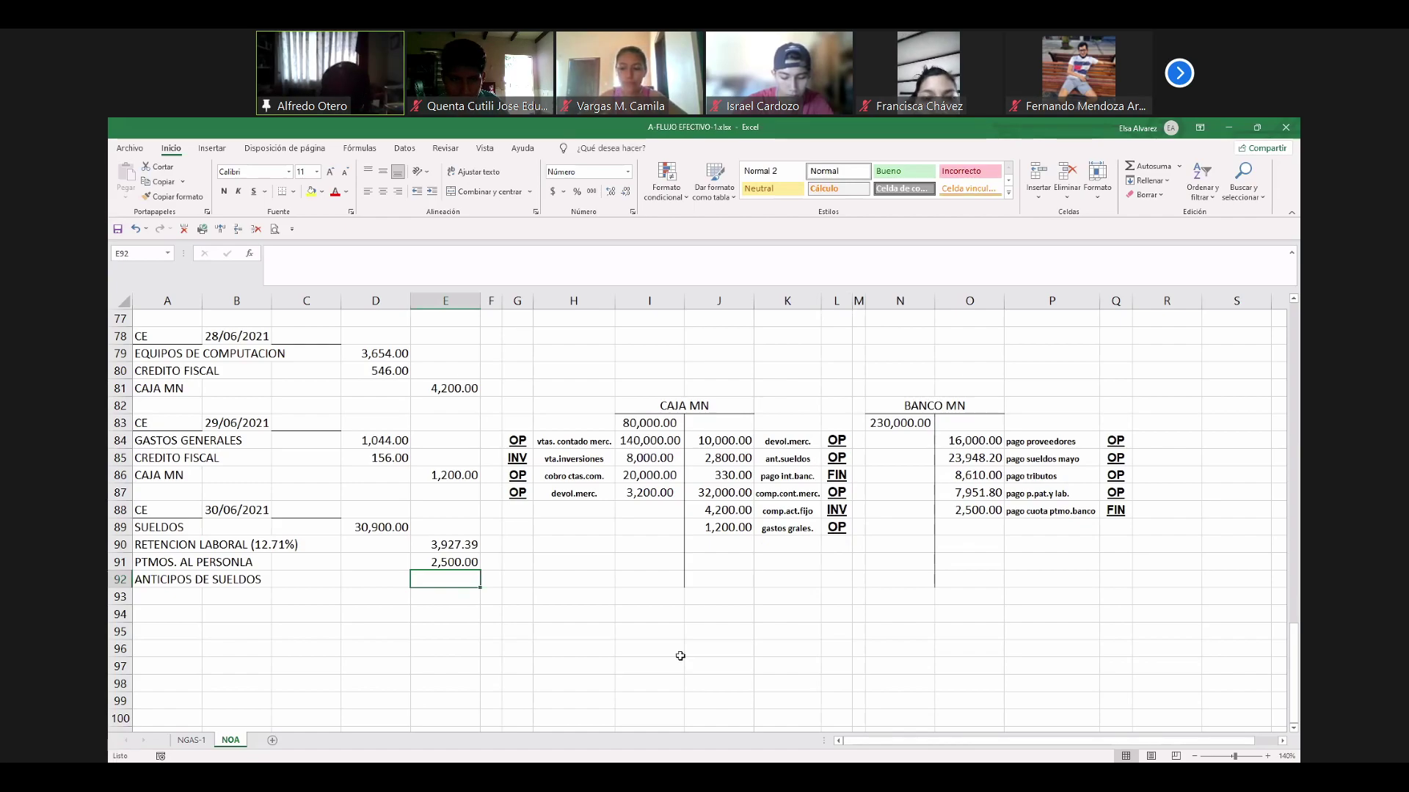
type("2,800")
key("Return")
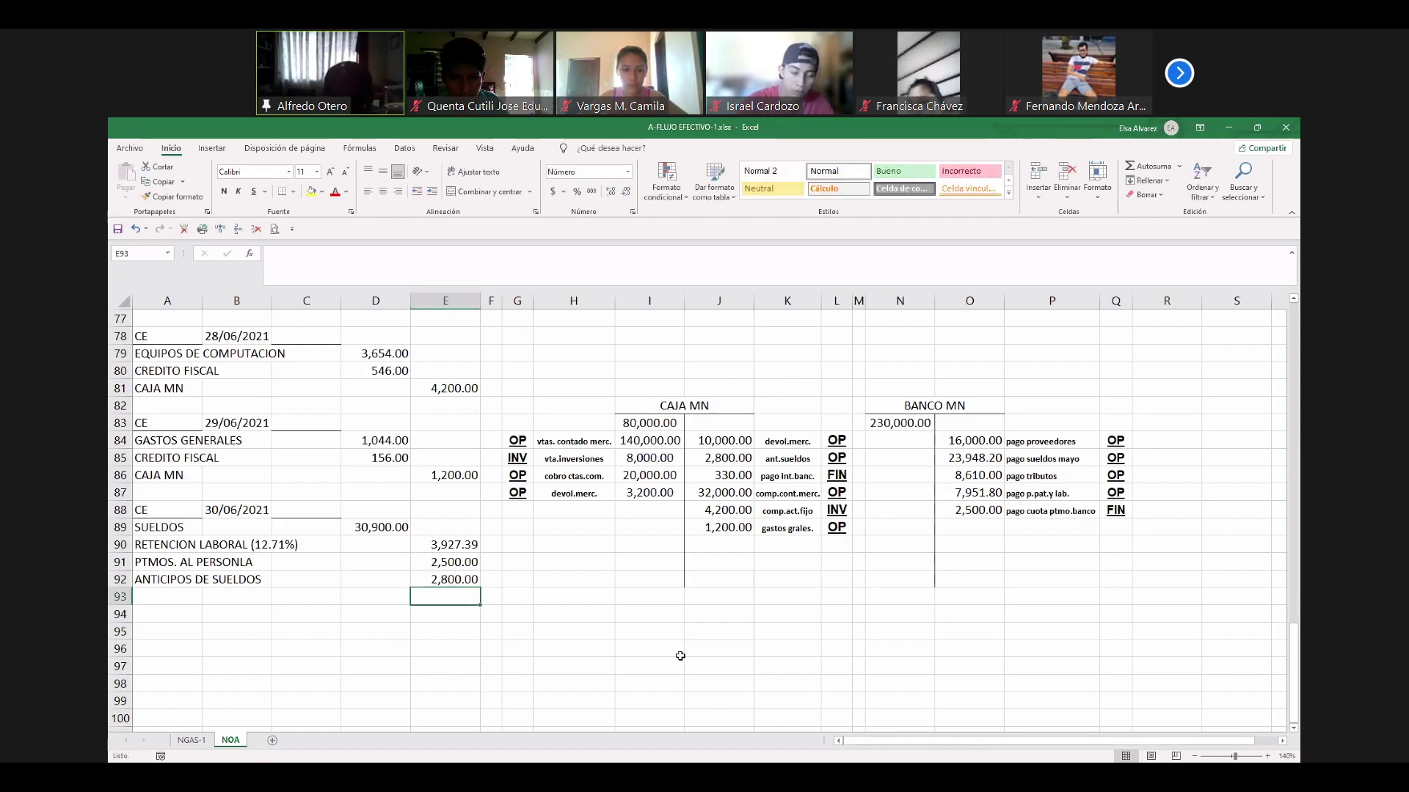
Calculate the net salary payment in E93 by subtracting E90, E91 and E92 from D89.
type("+")
left_click(388, 528)
type("-")
key("Up")
key("Up")
key("Up")
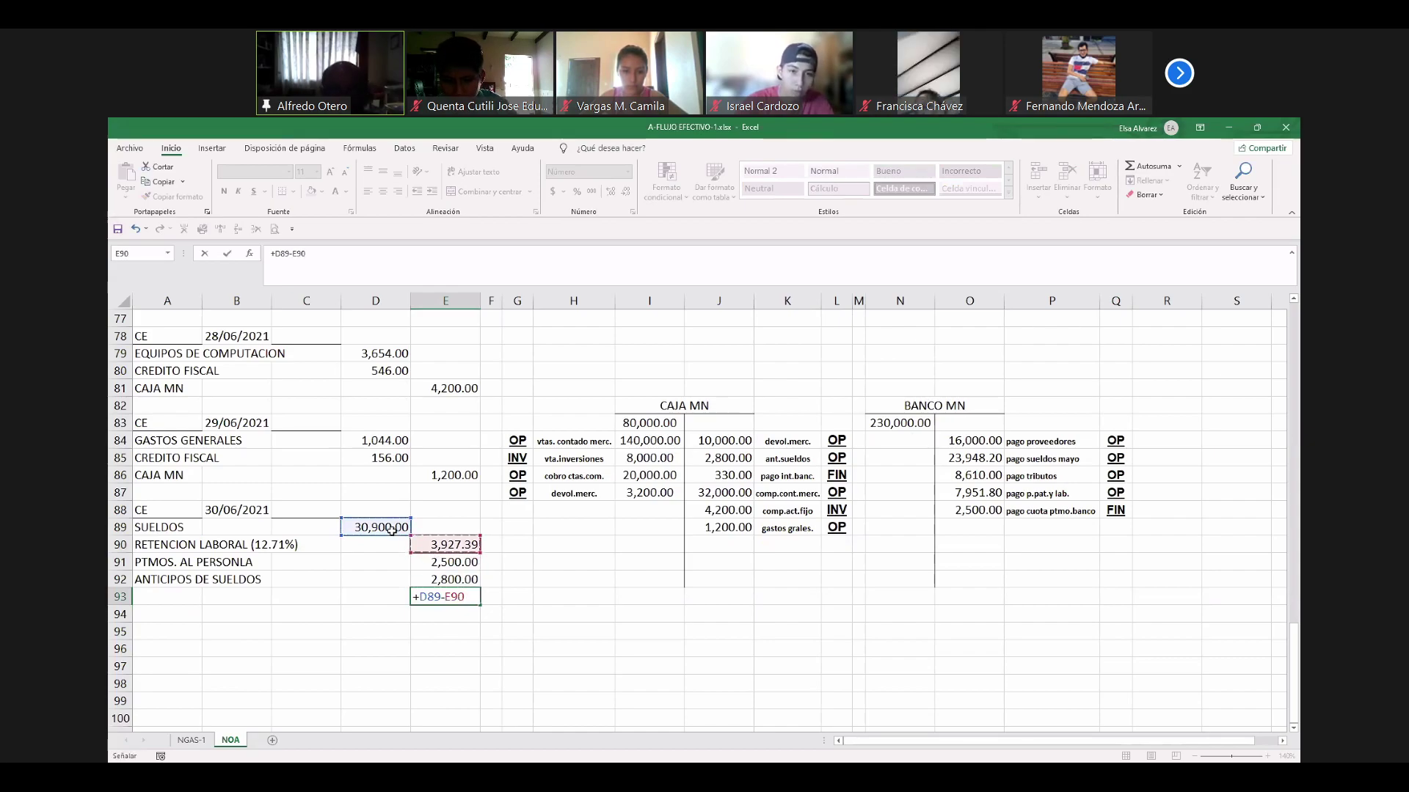
type("-")
key("Up")
key("Up")
type("-")
key("Up")
key("Return")
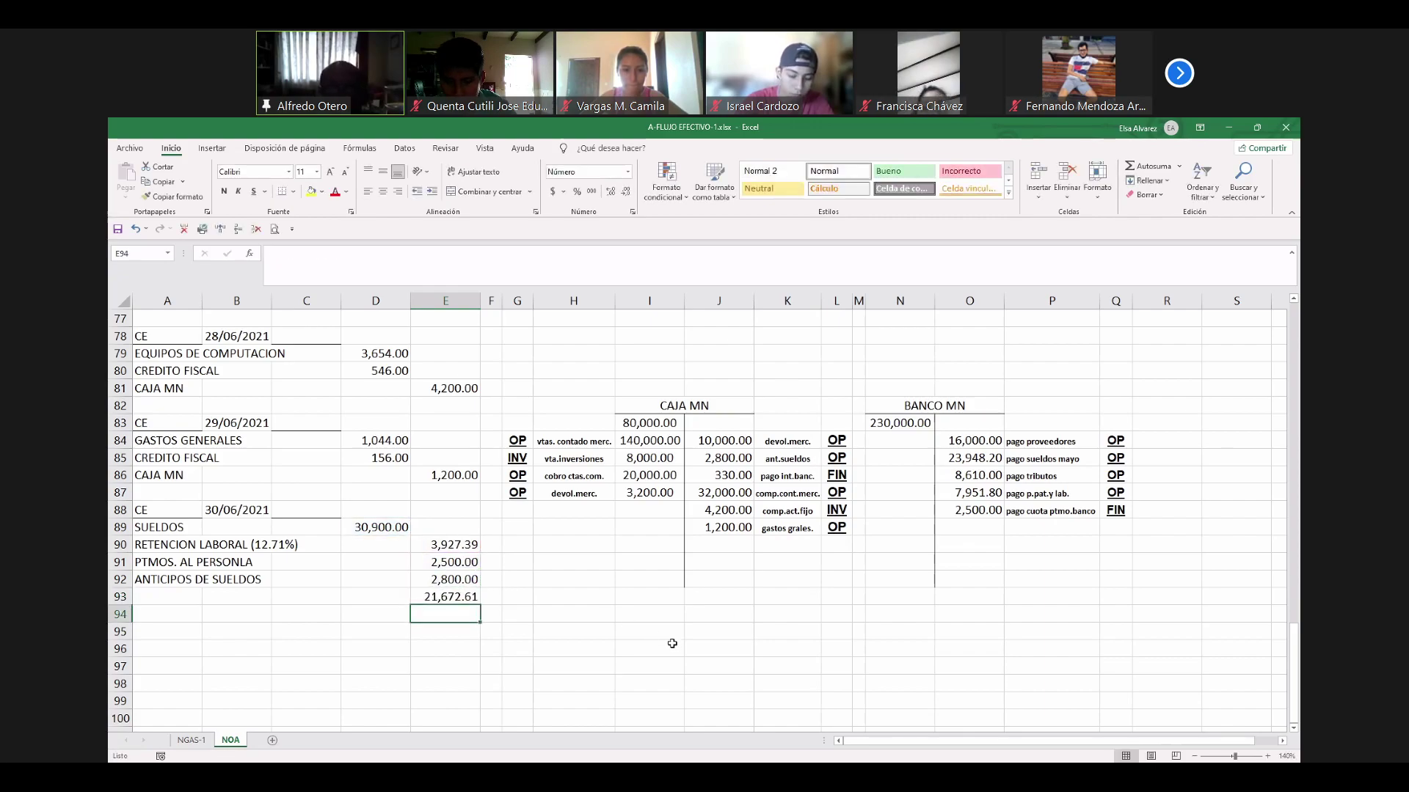
Post the net salary payment to the credit side of CAJA MN by linking J90 to E93.
left_click(719, 544)
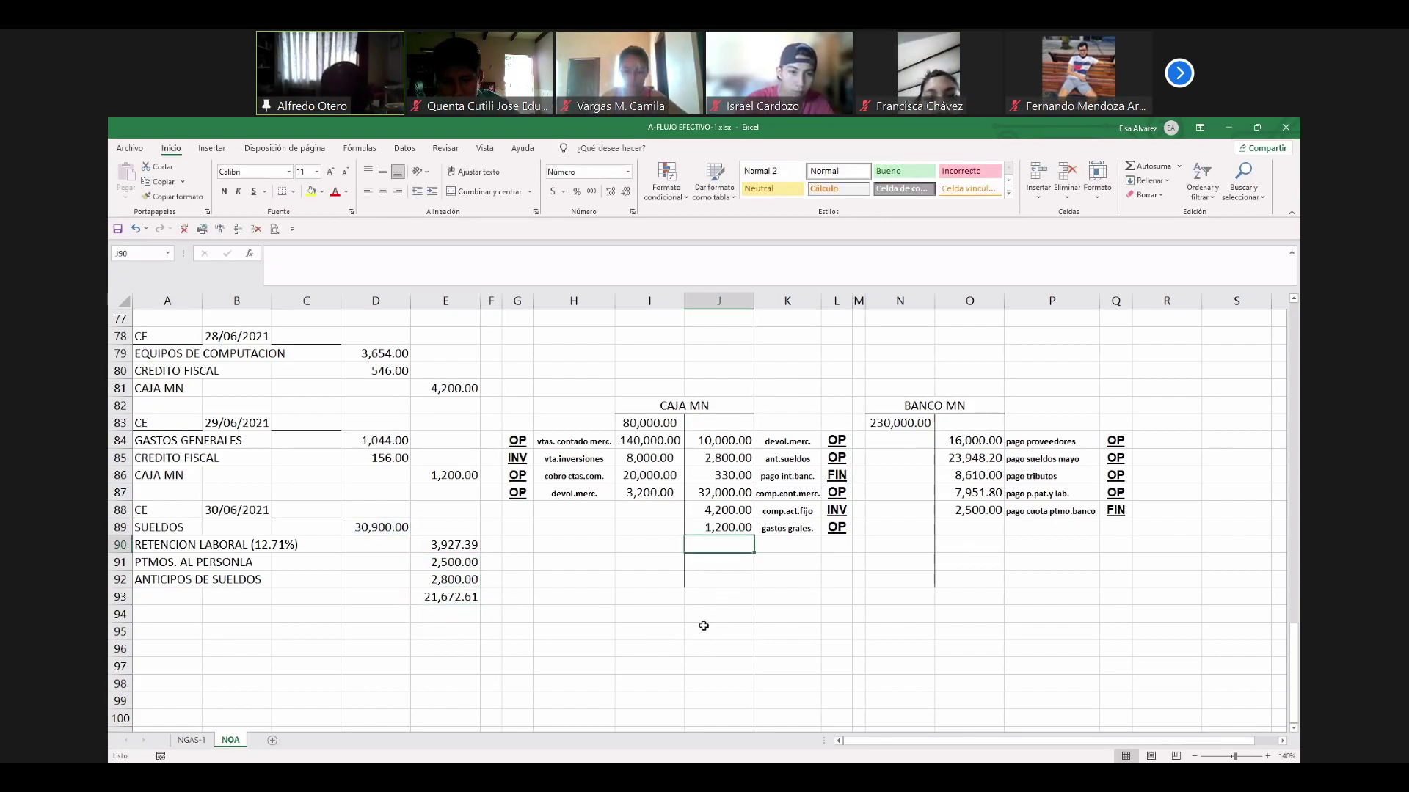
type("+")
key("Down")
key("Down")
key("Down")
key("Left")
key("Left")
key("Left")
key("Left")
key("Left")
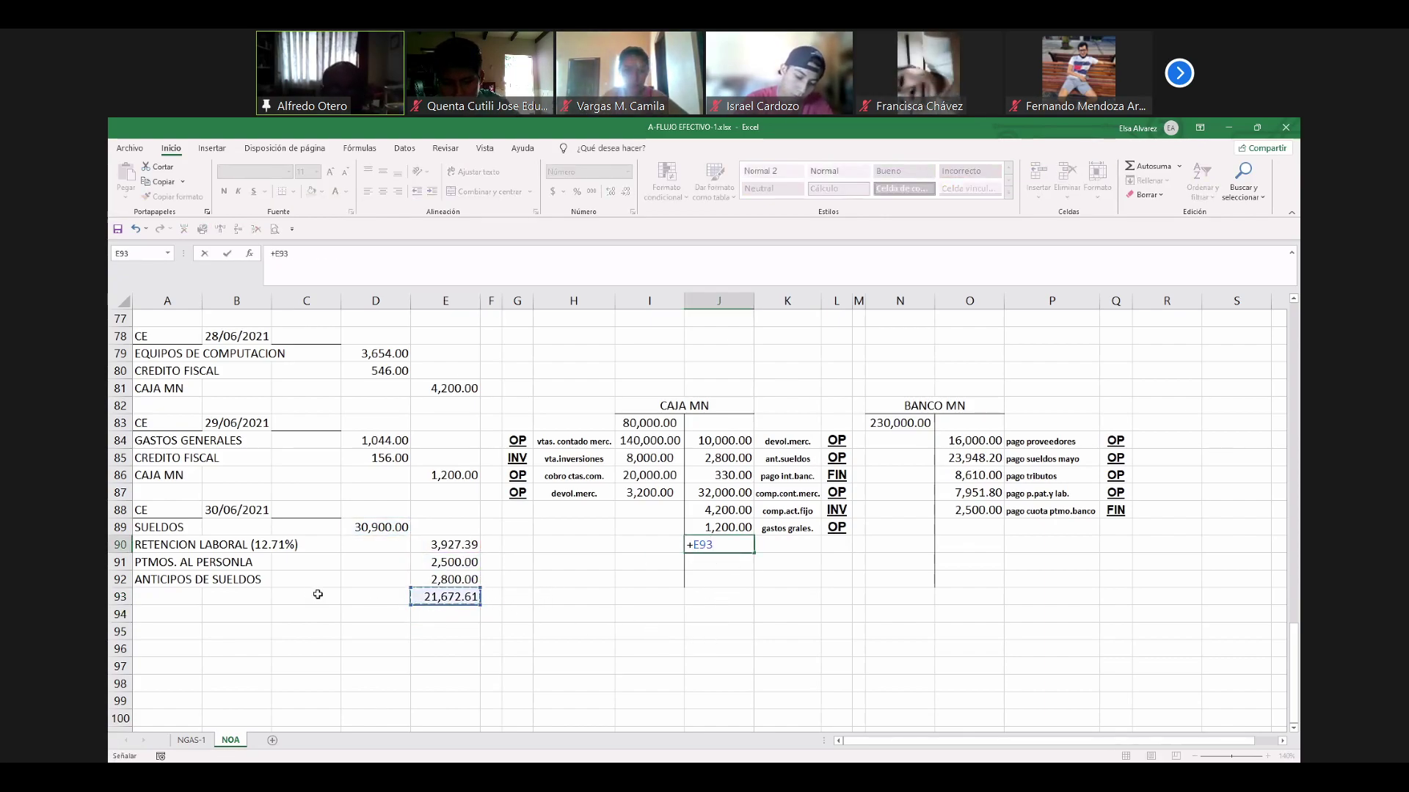
key("Tab")
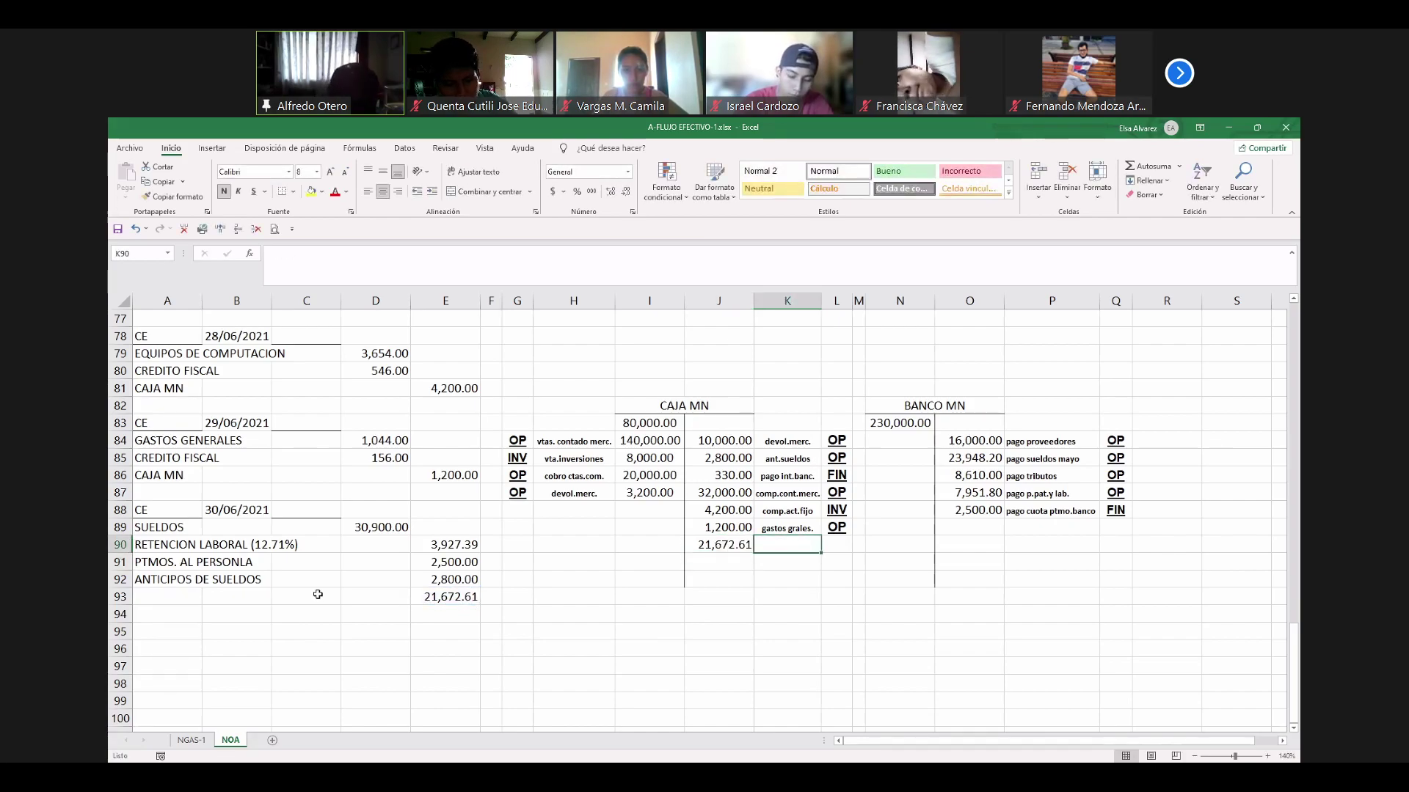
type("SUELDOS J")
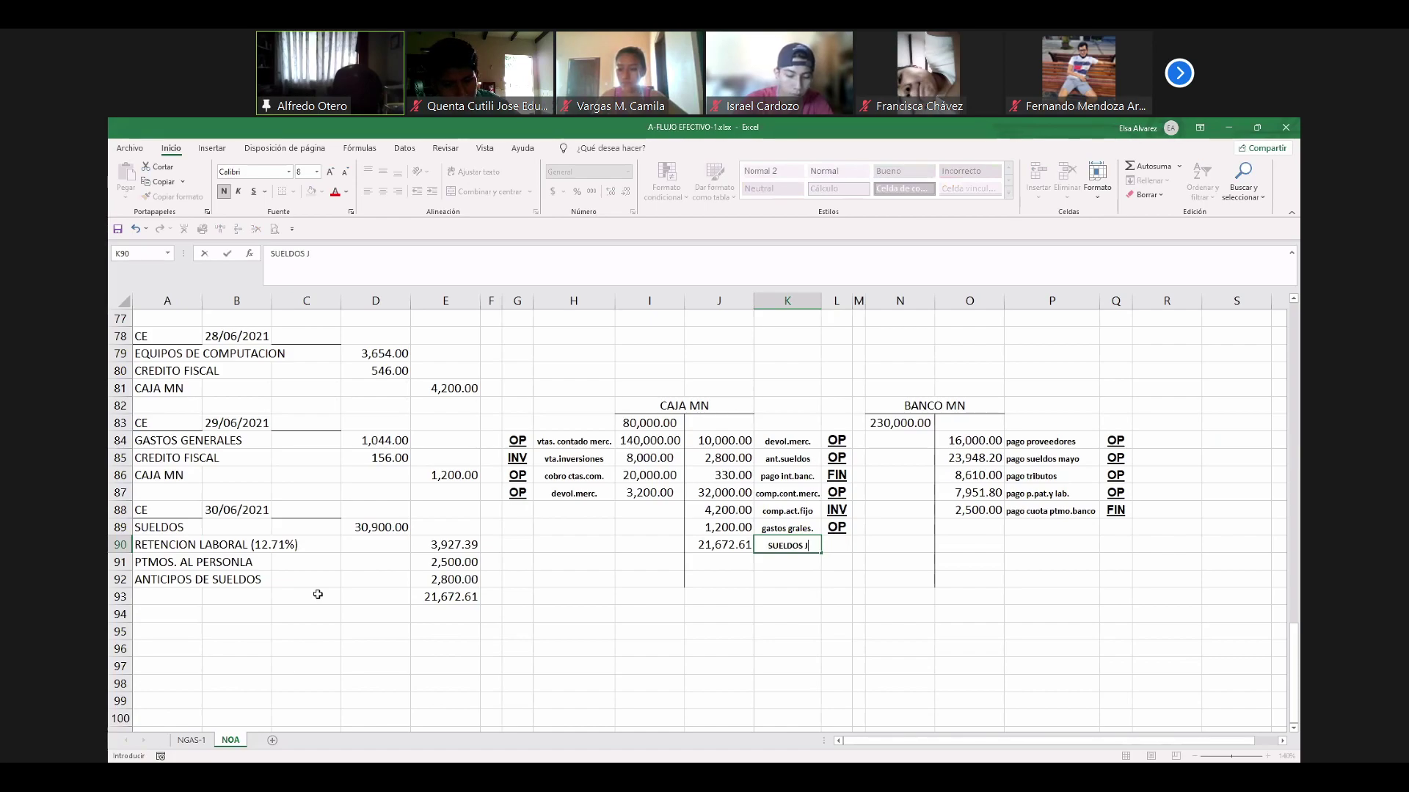
type("UNIO")
key("Return")
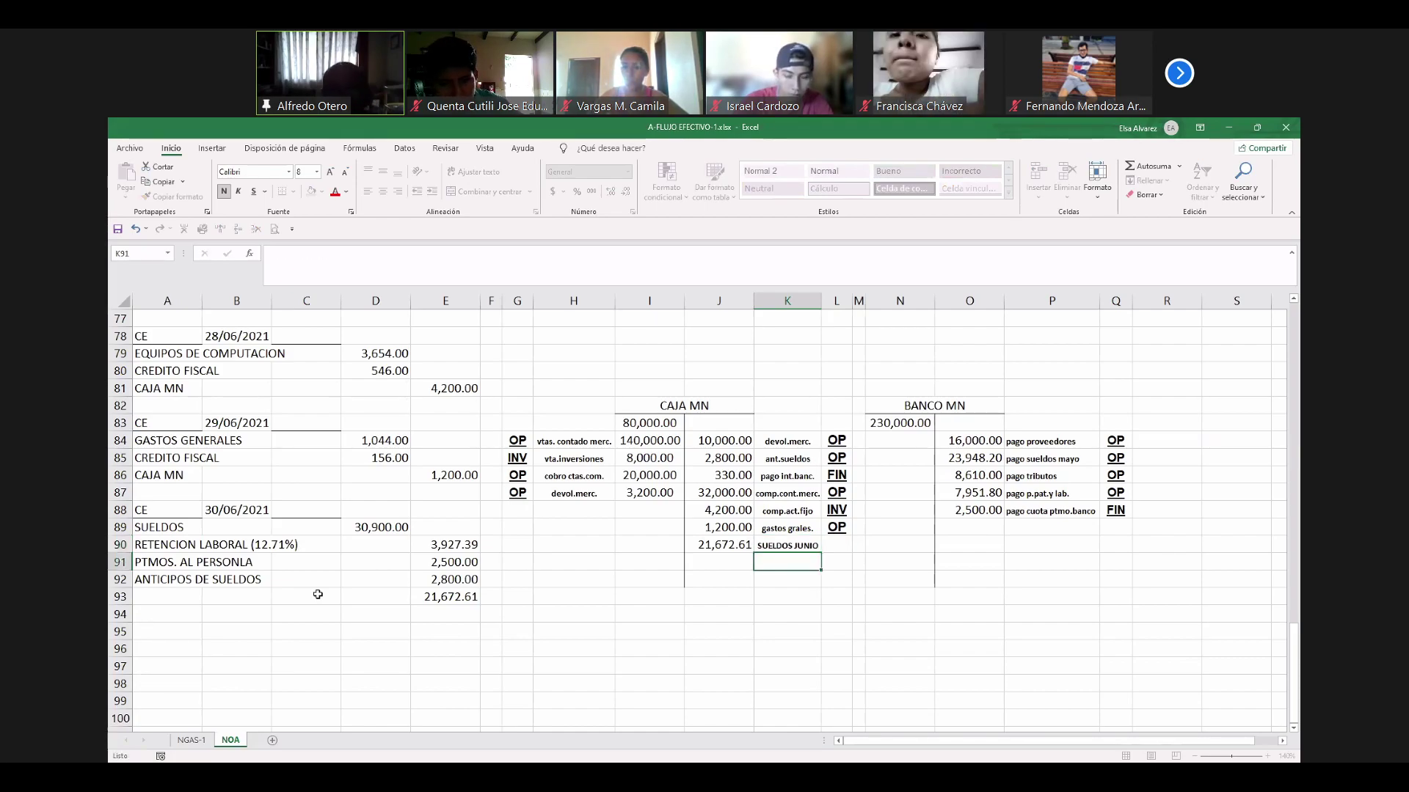
Label the salary posting in K90 as "sueldos junio" and classify it as OP in L90.
key("Up")
type("sue")
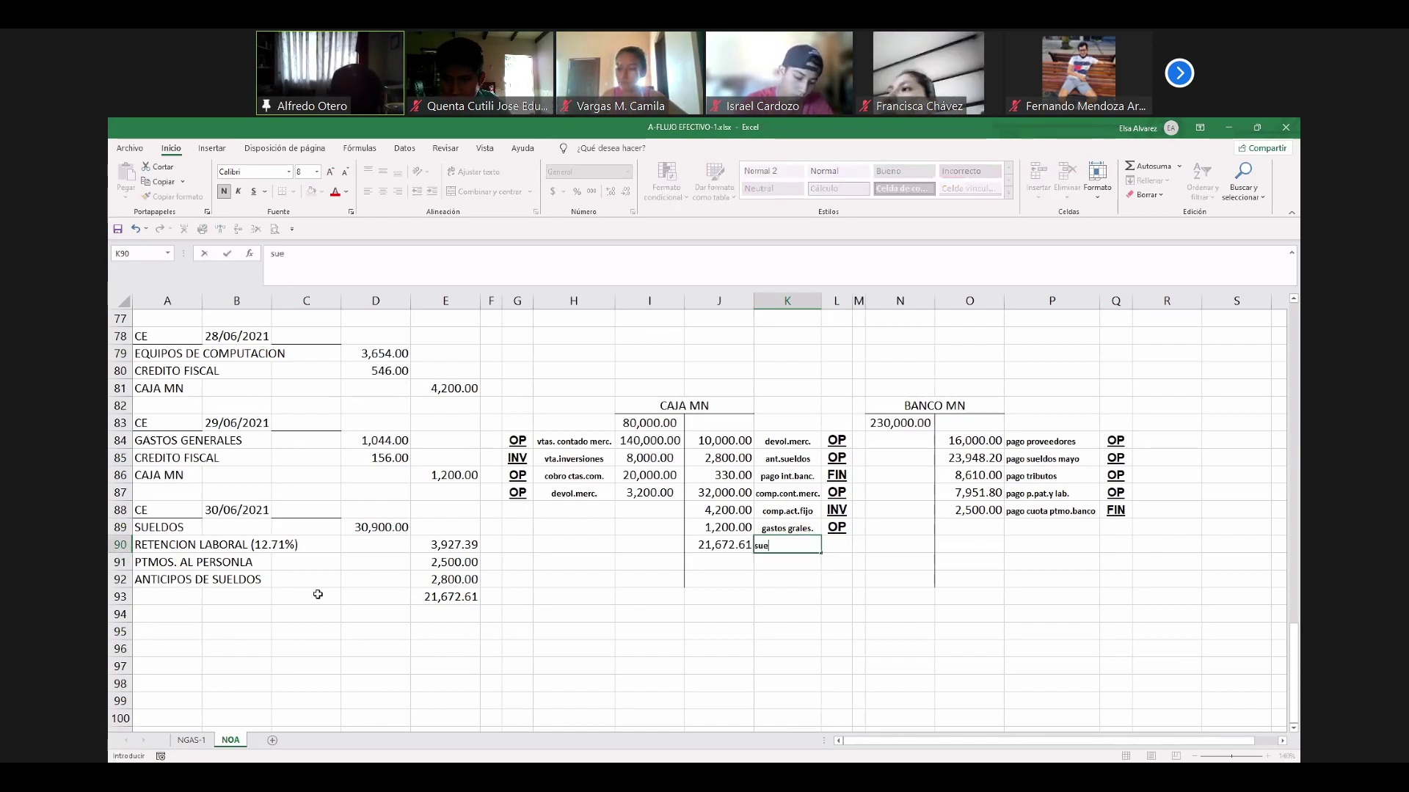
type("ldos junio")
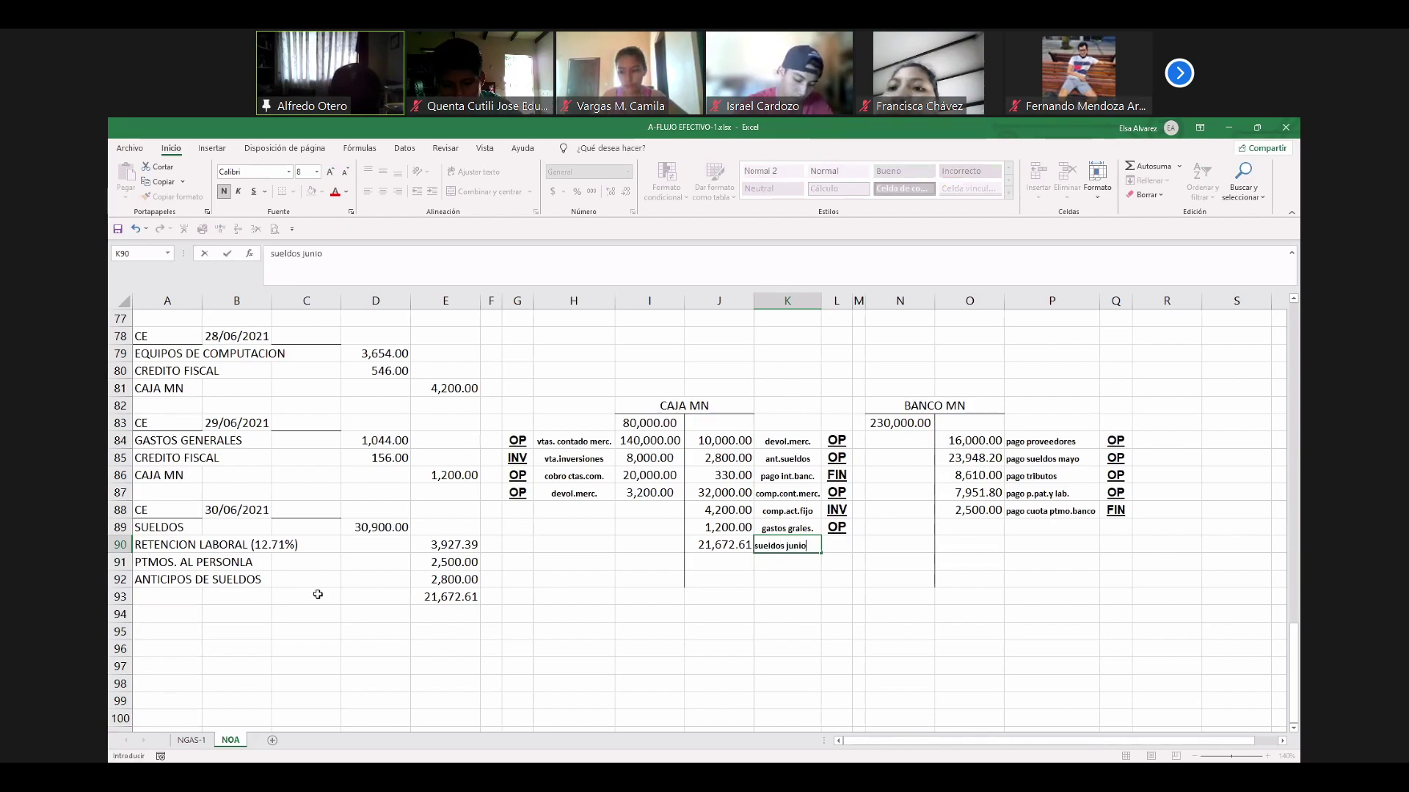
key("Return")
key("Up")
key("Right")
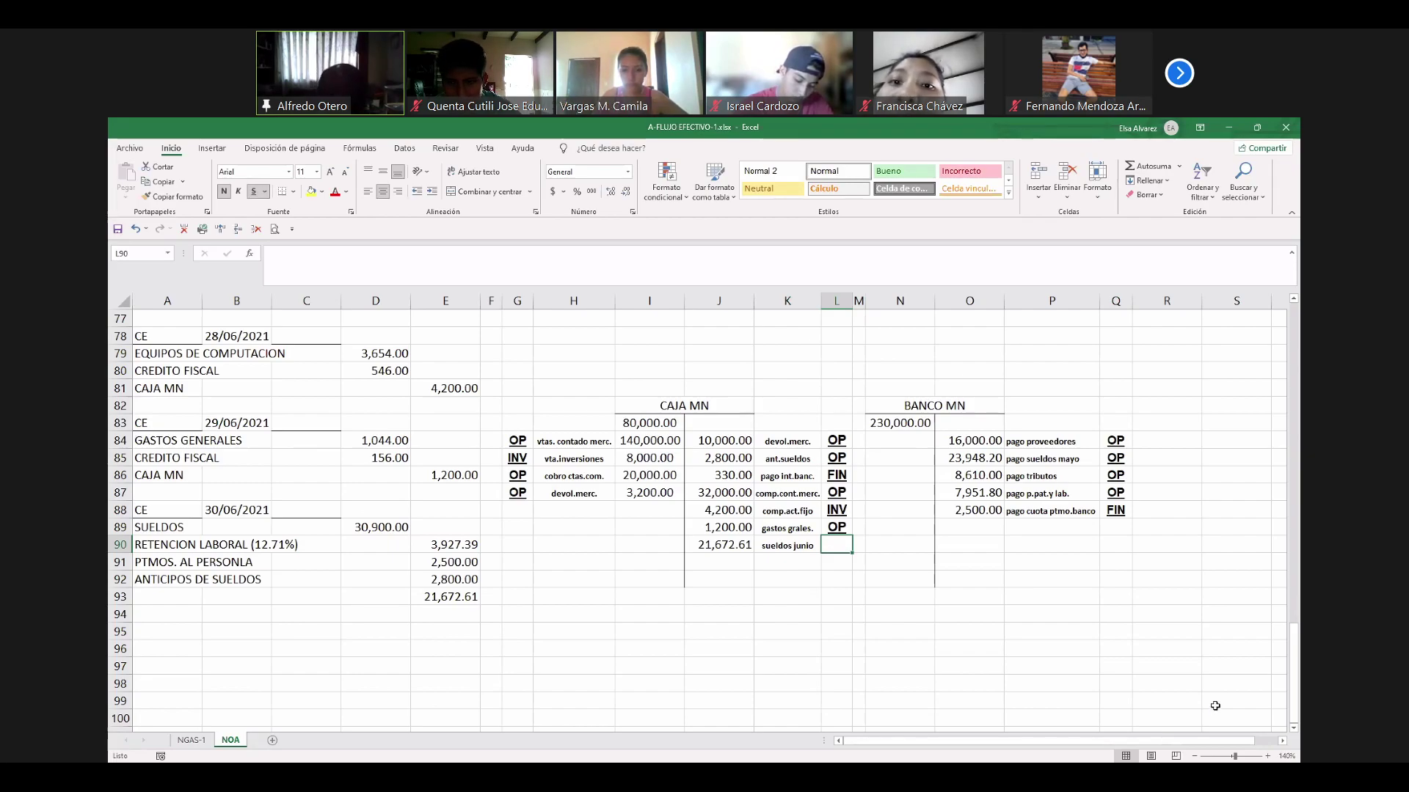
type("OP")
key("Return")
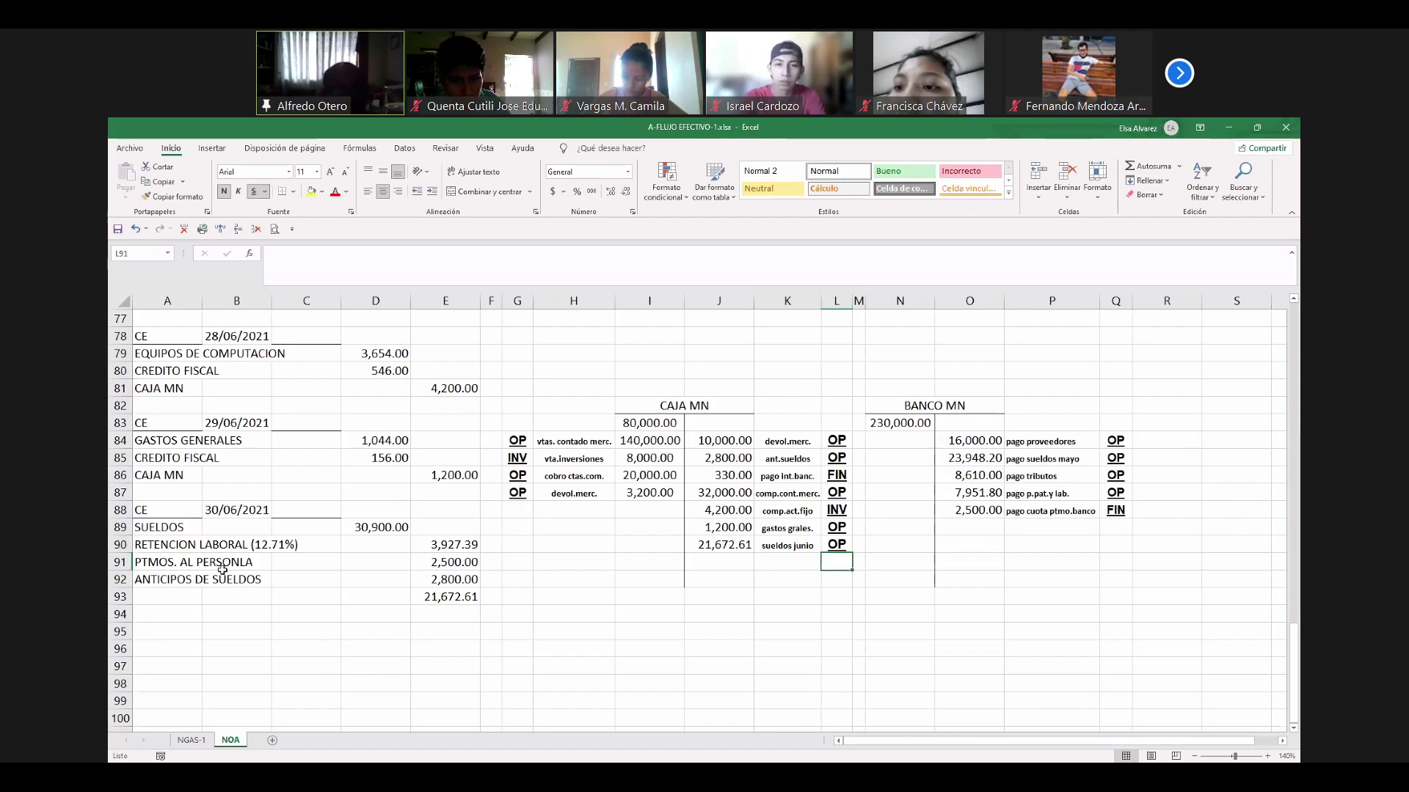
Copy the CE 30/06/2021 entry header from A88:C88 to row 94.
left_click_drag(164, 509, 330, 509)
key("ctrl+c")
key("Down")
key("Down")
key("Down")
key("Down")
key("Down")
key("Down")
key("Return")
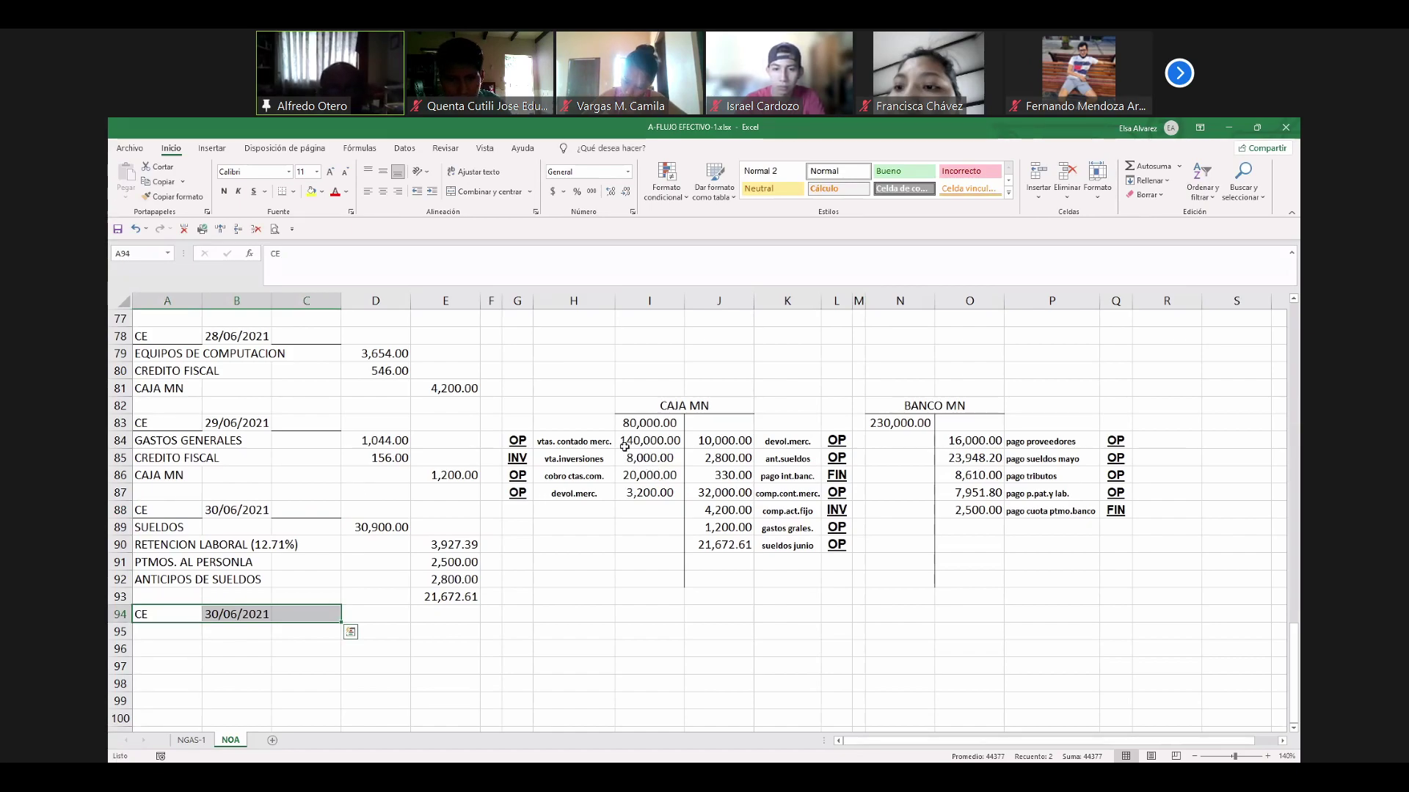
Move the CAJA MN and BANCO MN T-account block G82:Q92 down three rows to start at row 85.
left_click_drag(522, 405, 1108, 576)
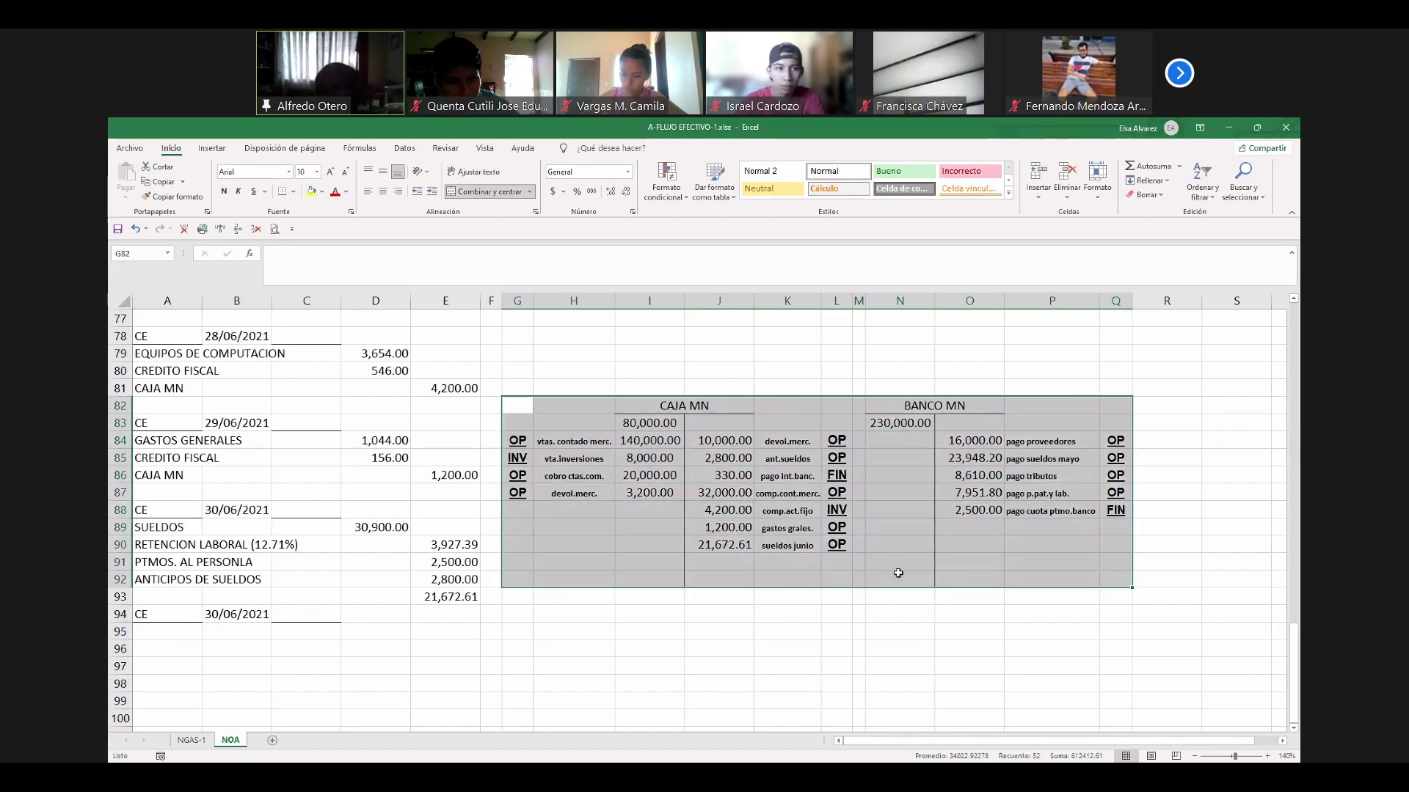
left_click_drag(911, 599, 912, 622)
left_click(741, 507)
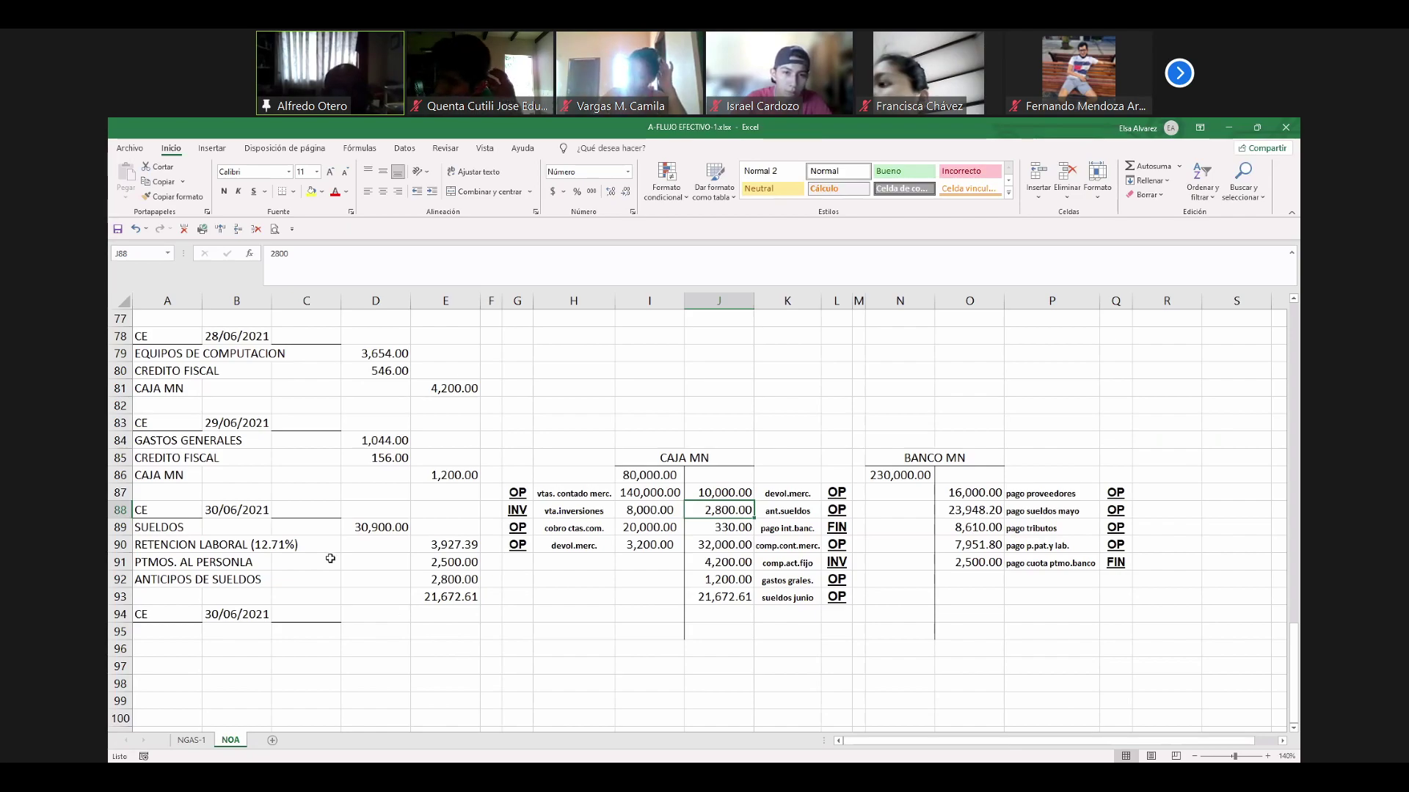
Enter PRIMAS POR PAGAR in A95 with a debit of 29,500 in D95.
scroll(409, 612, "down", 2)
left_click(184, 527)
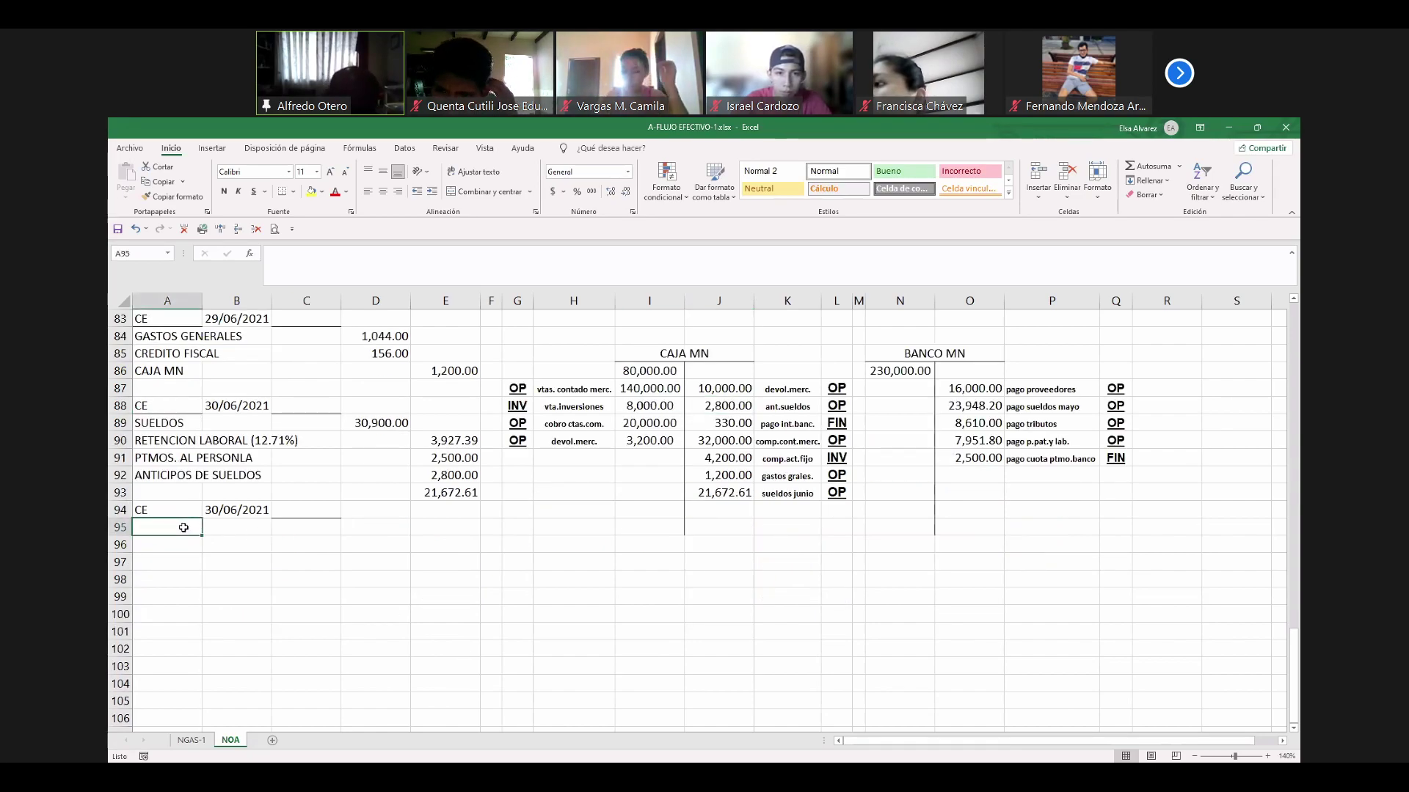
type("PRIMAS P")
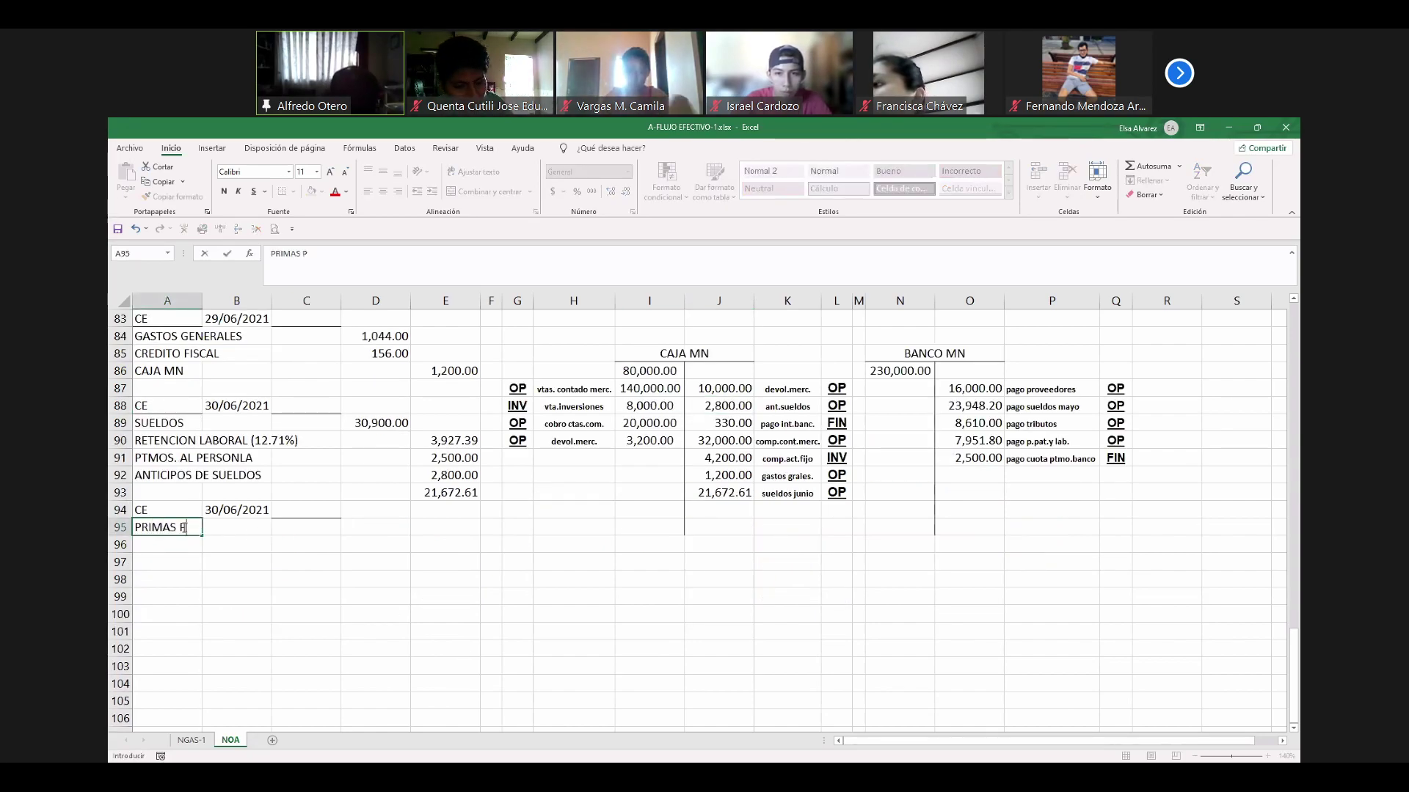
type("OR PAGAR")
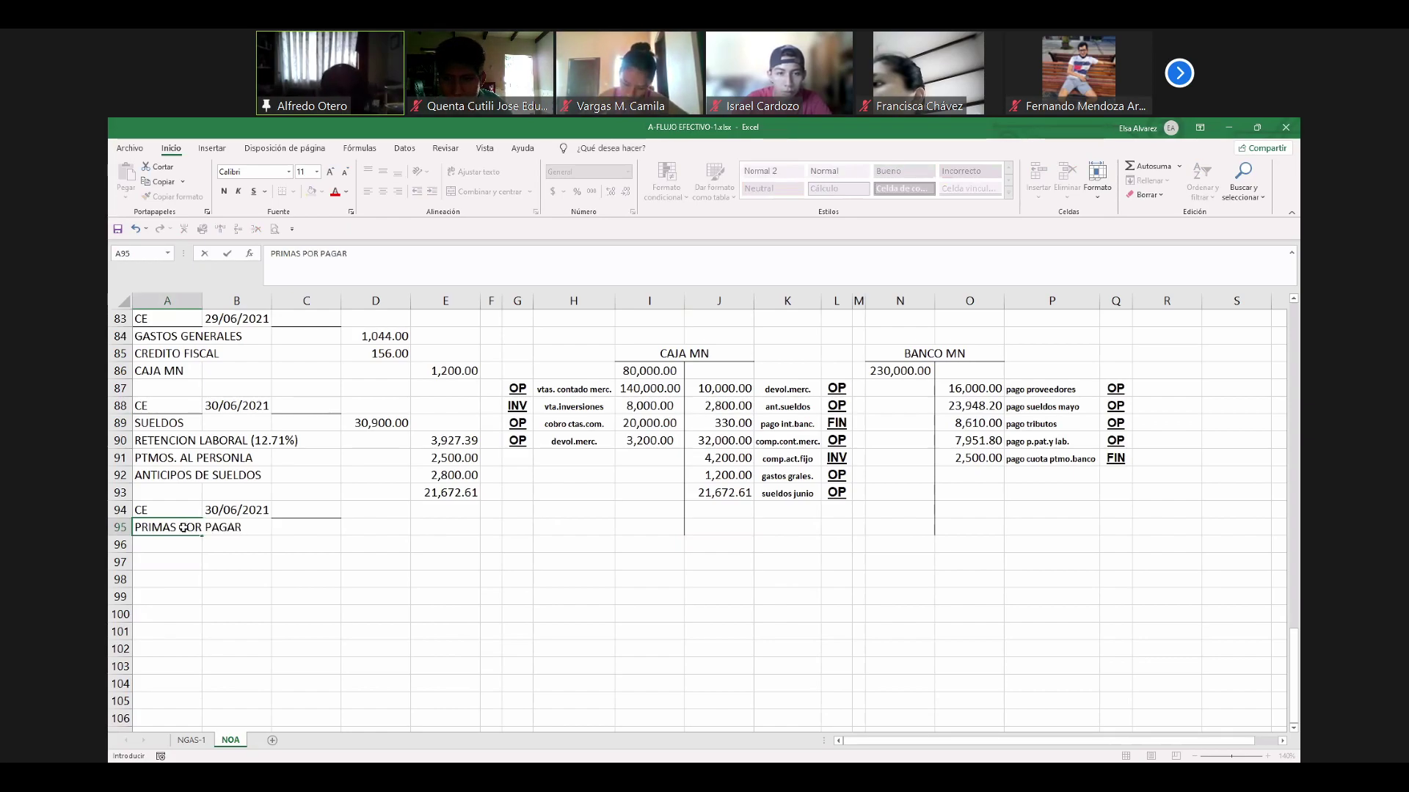
key("Tab")
key("Tab")
key("Tab")
type("295")
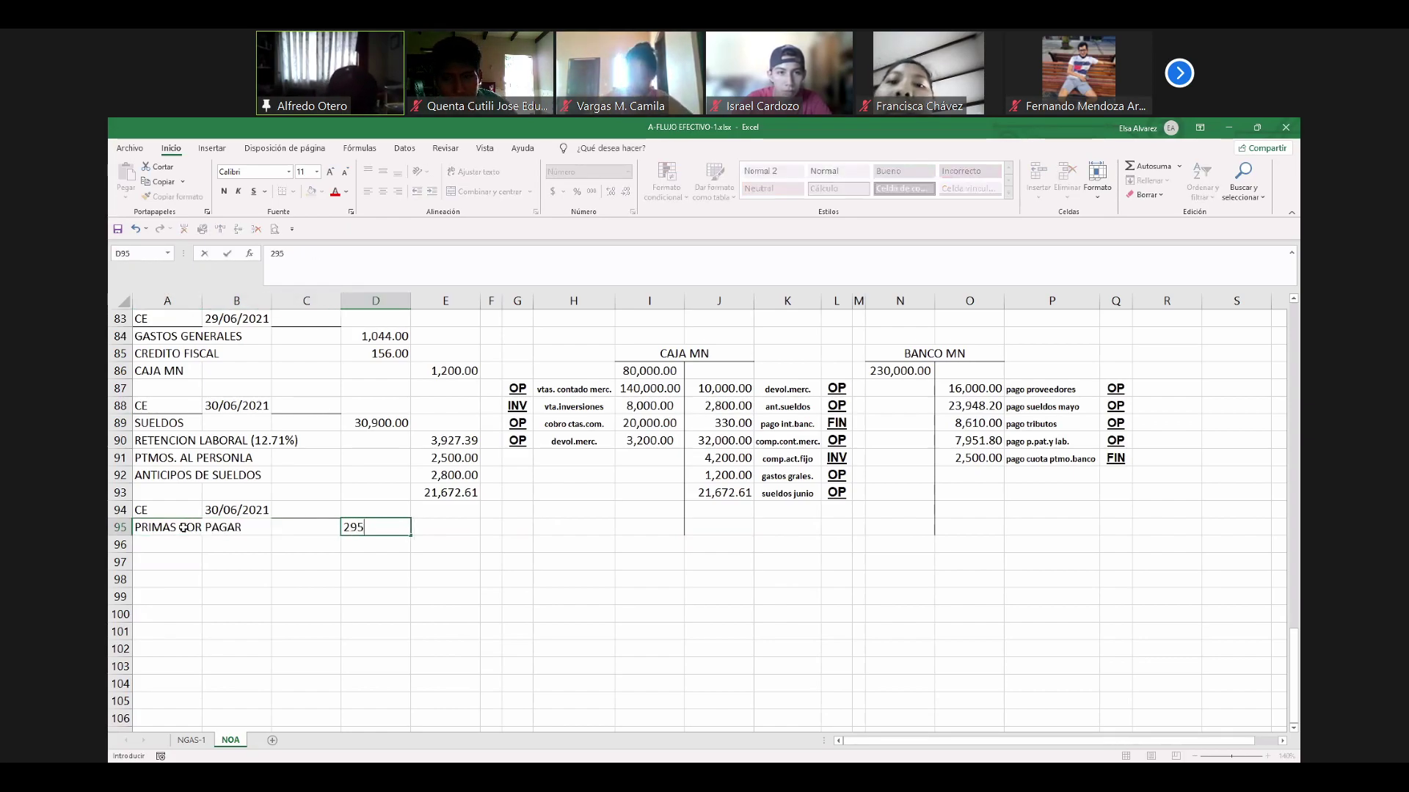
key("Return")
Enter CAJA MN in A93 as the account for the net salary payment.
key("Left")
key("Left")
key("Left")
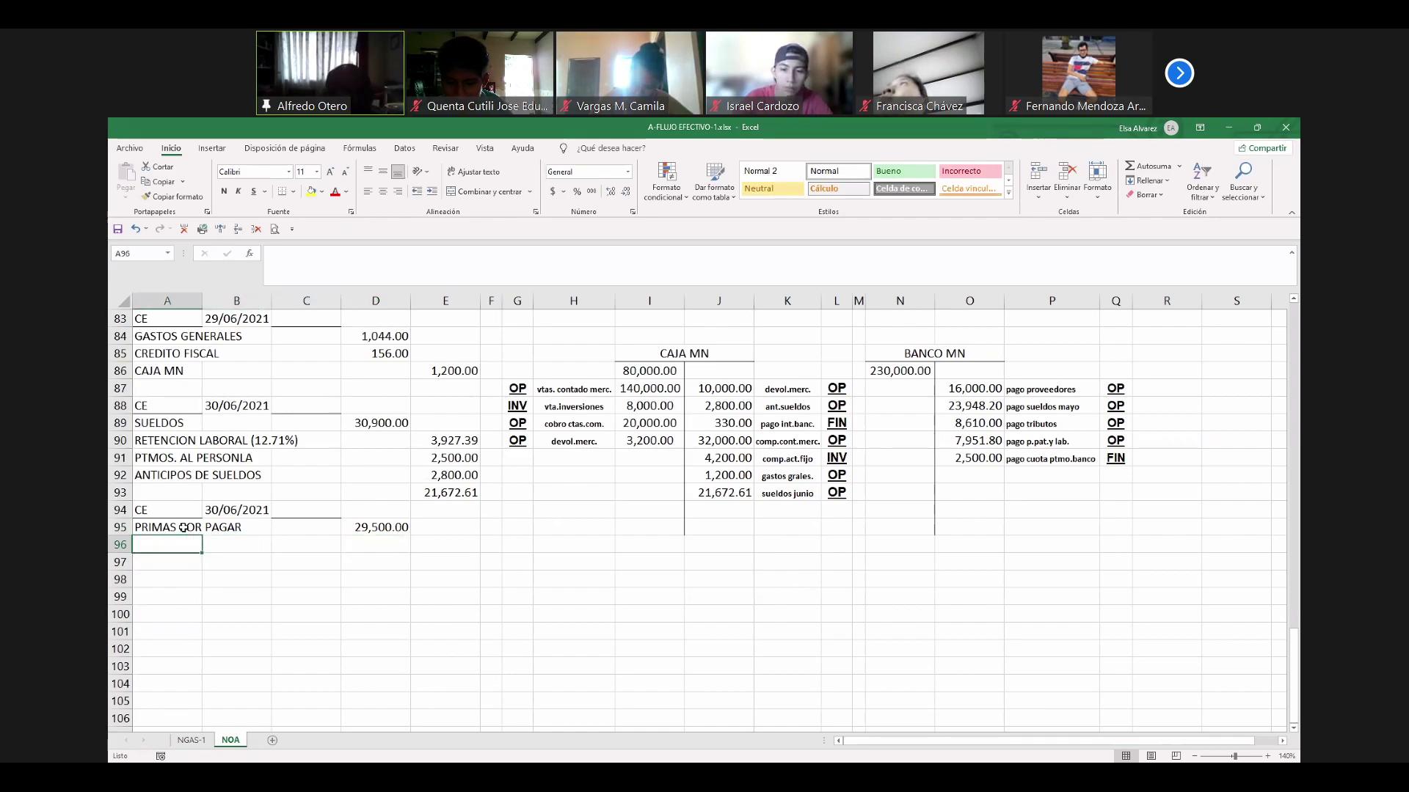
key("Up")
key("Up")
key("Up")
type("CAJA MN")
key("Return")
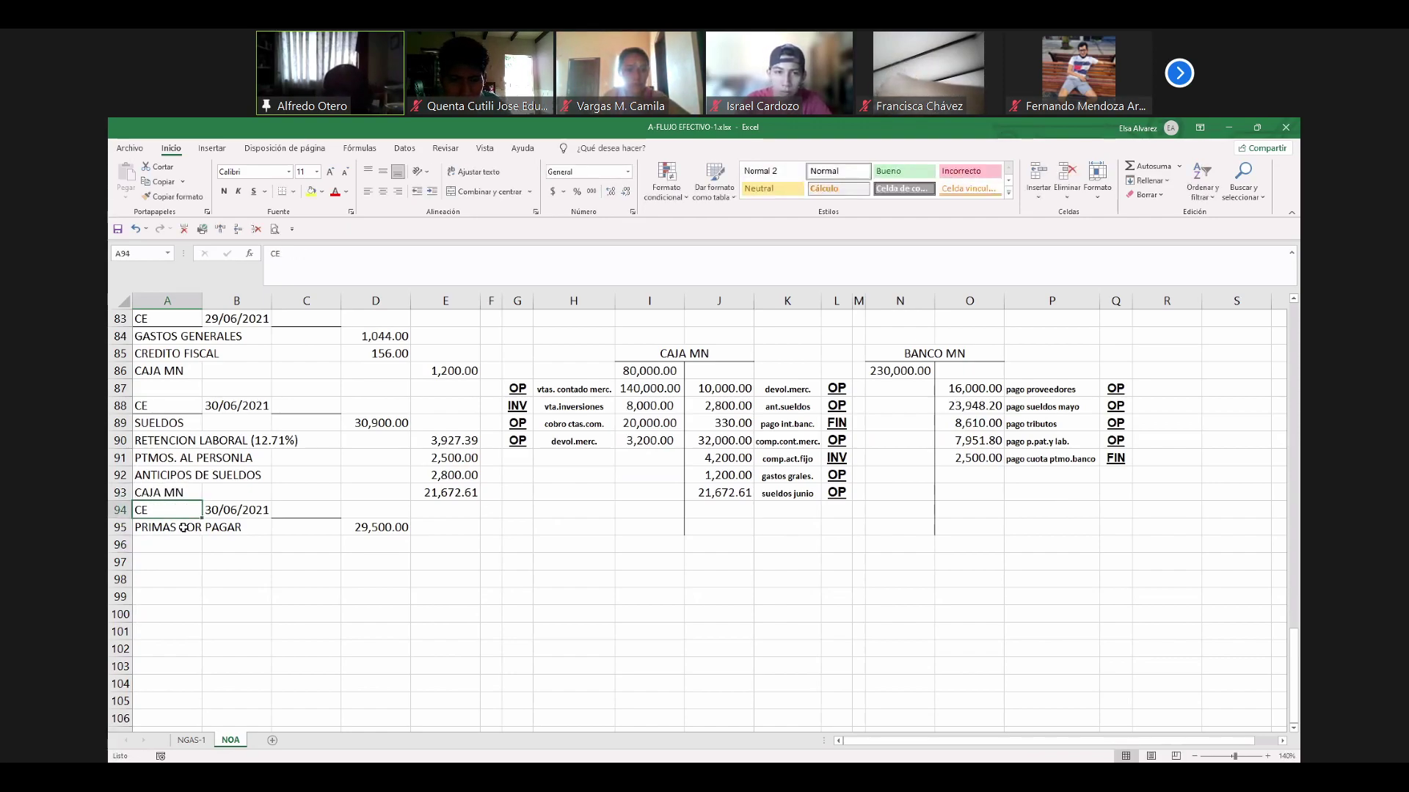
Move the PRIMAS POR PAGAR entry A94:D95 down one row to leave row 94 blank.
key("shift+Right")
key("shift+Right")
key("shift+Right")
key("shift+Down")
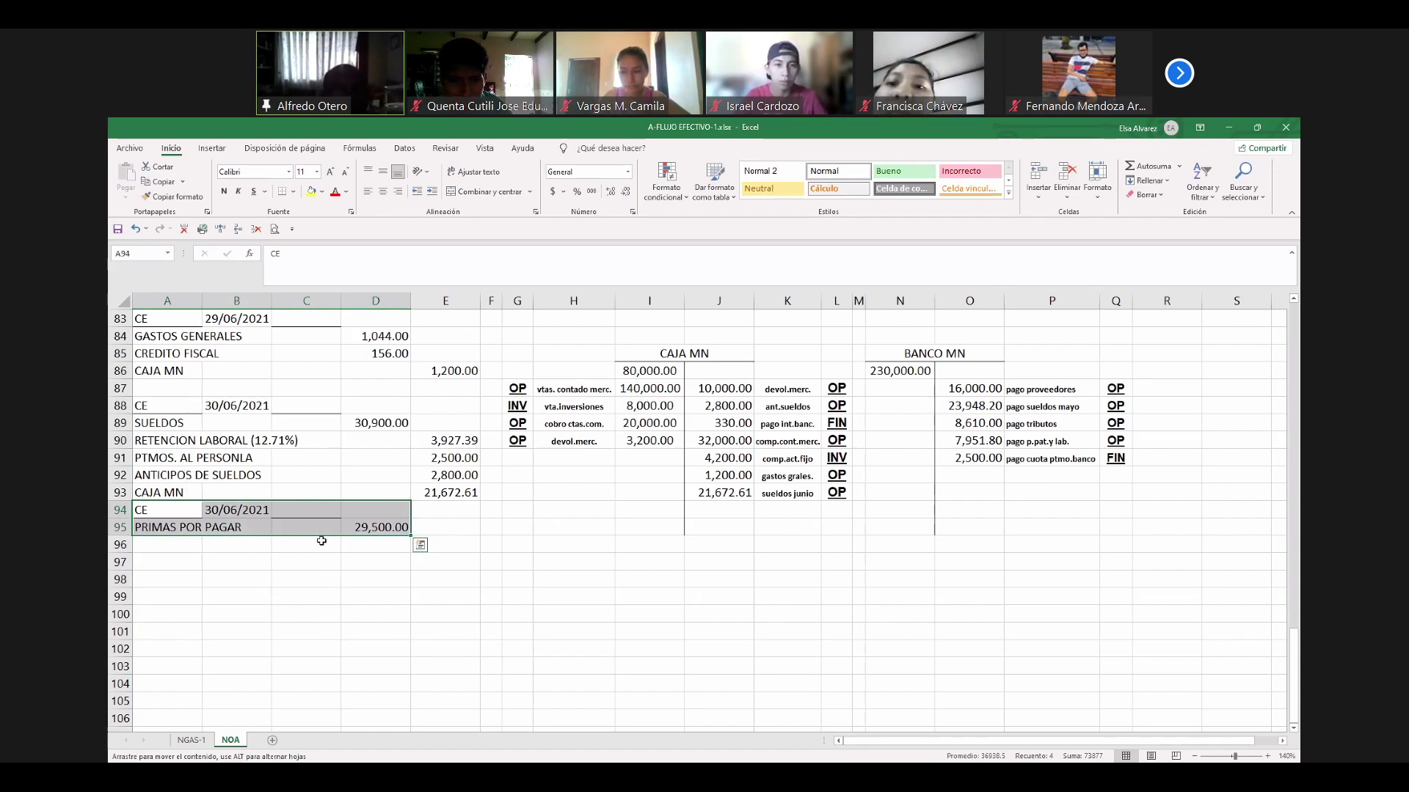
left_click(397, 565)
left_click(174, 494)
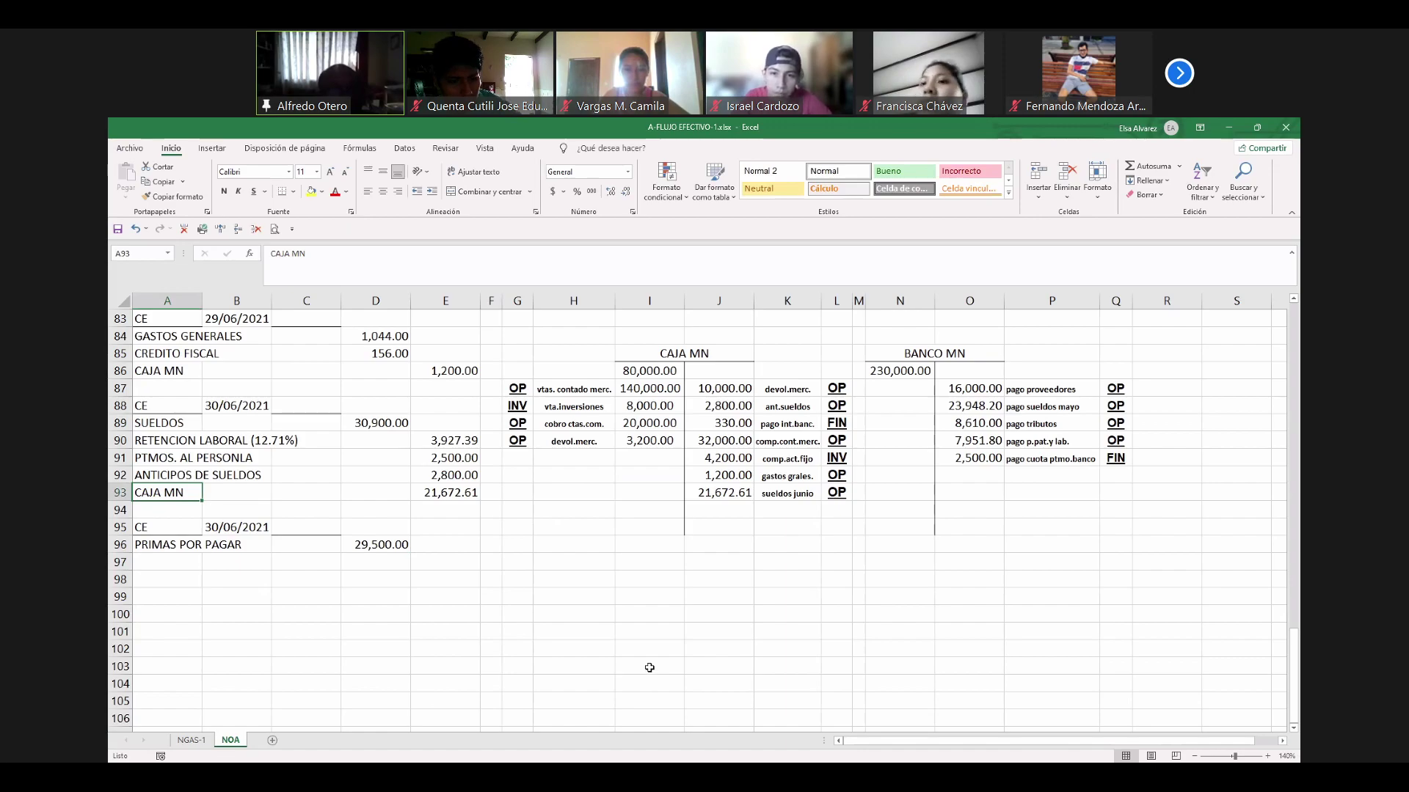
Enter BANCO MN in A97 and set its credit in E97 equal to the debit in D96.
left_click(193, 562)
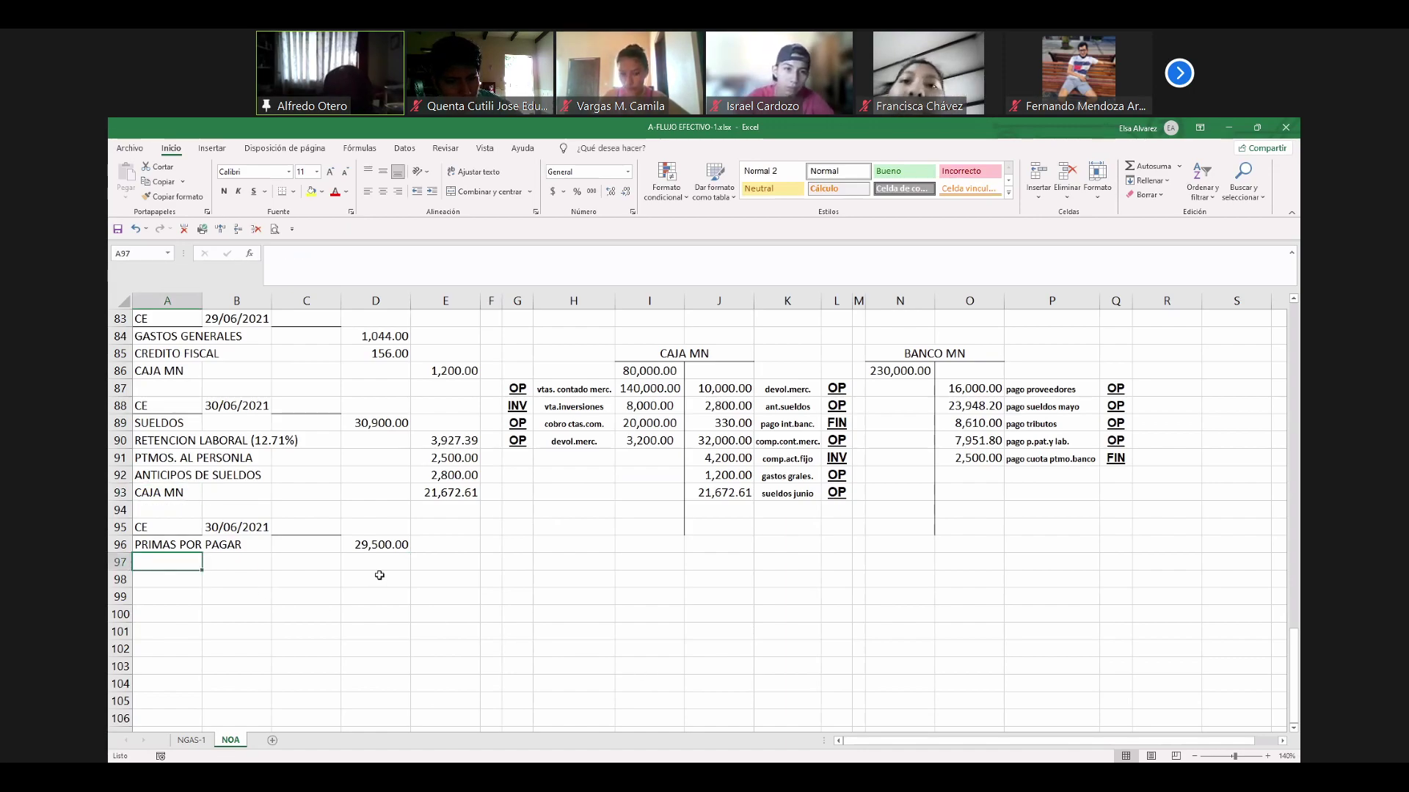
type("BANCO MN")
key("Return")
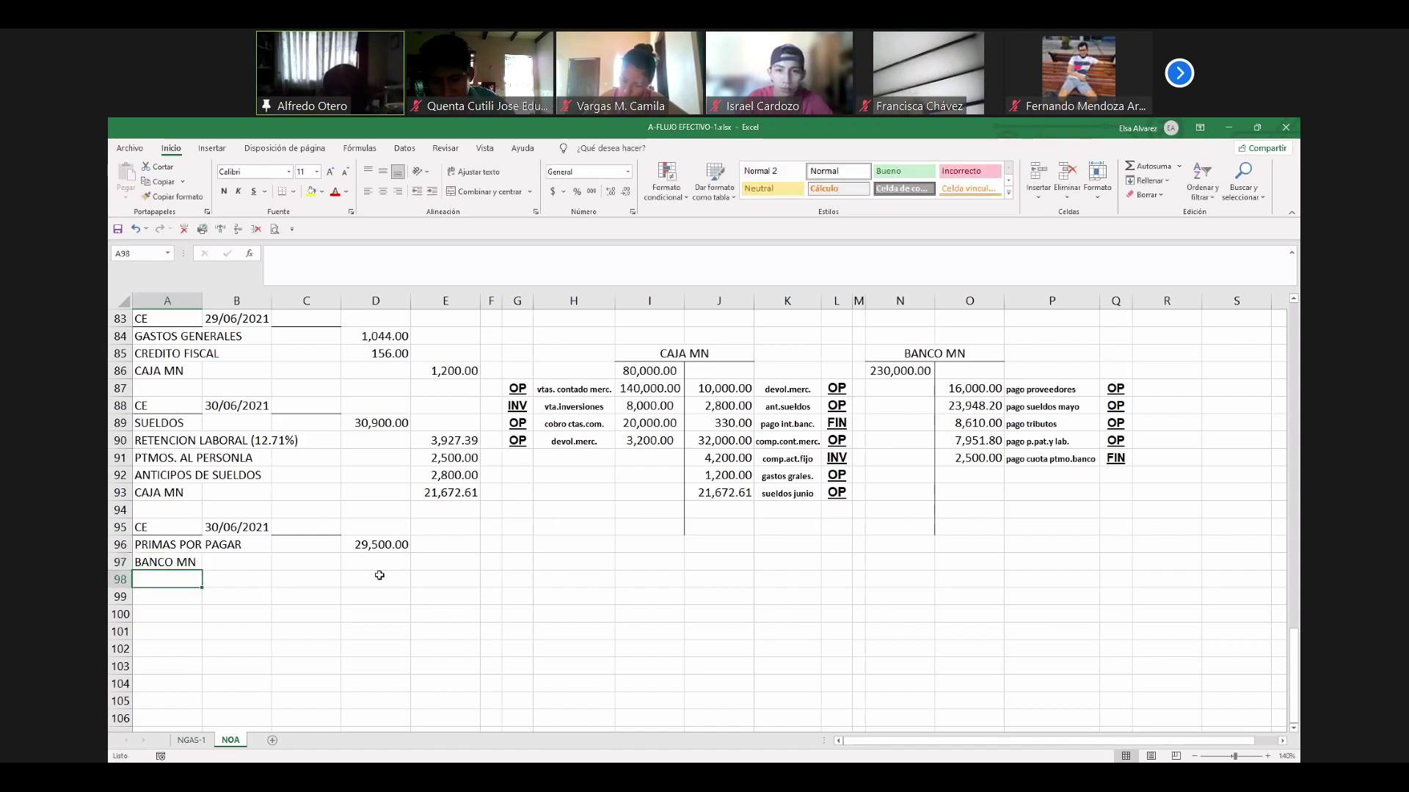
left_click(975, 477)
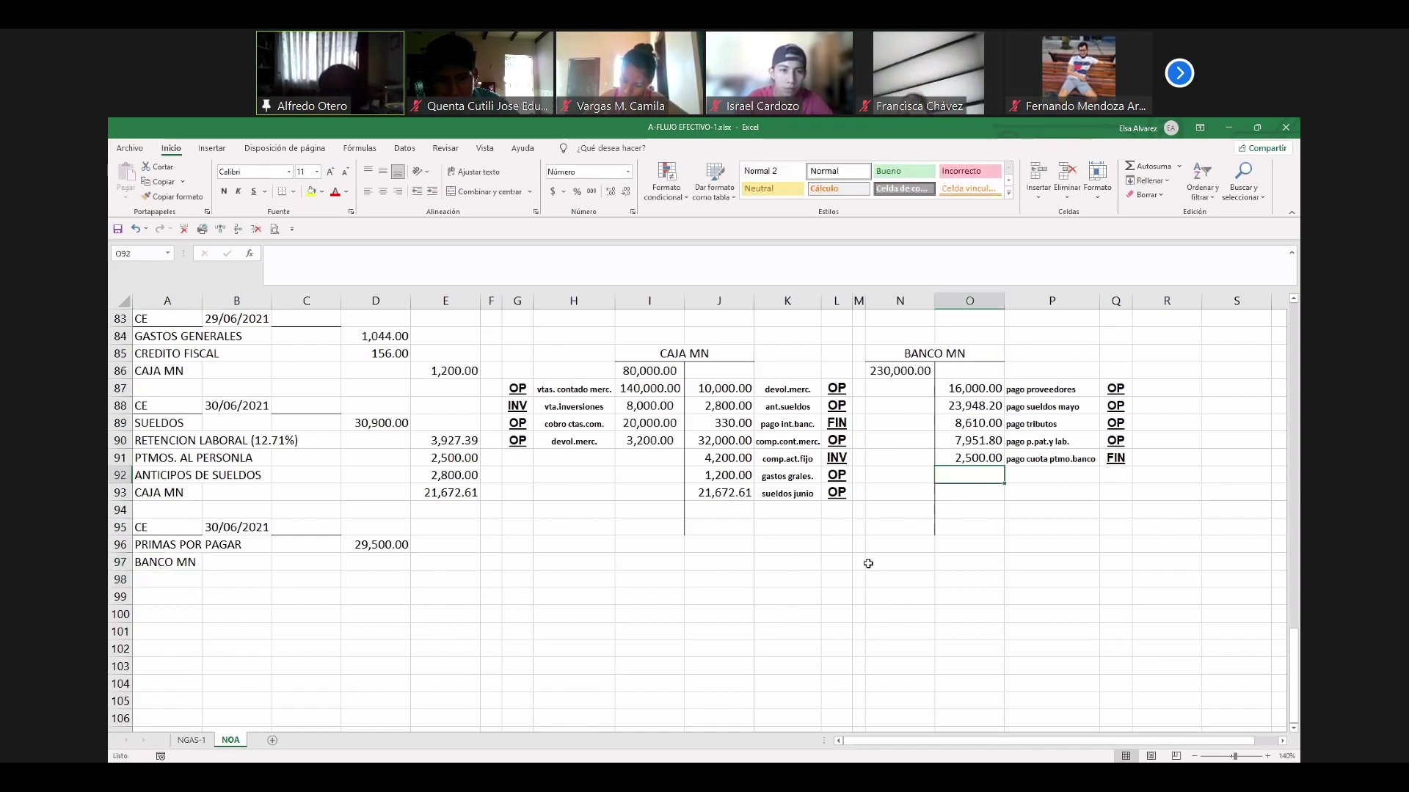
left_click(462, 571)
type("=D96")
key("Return")
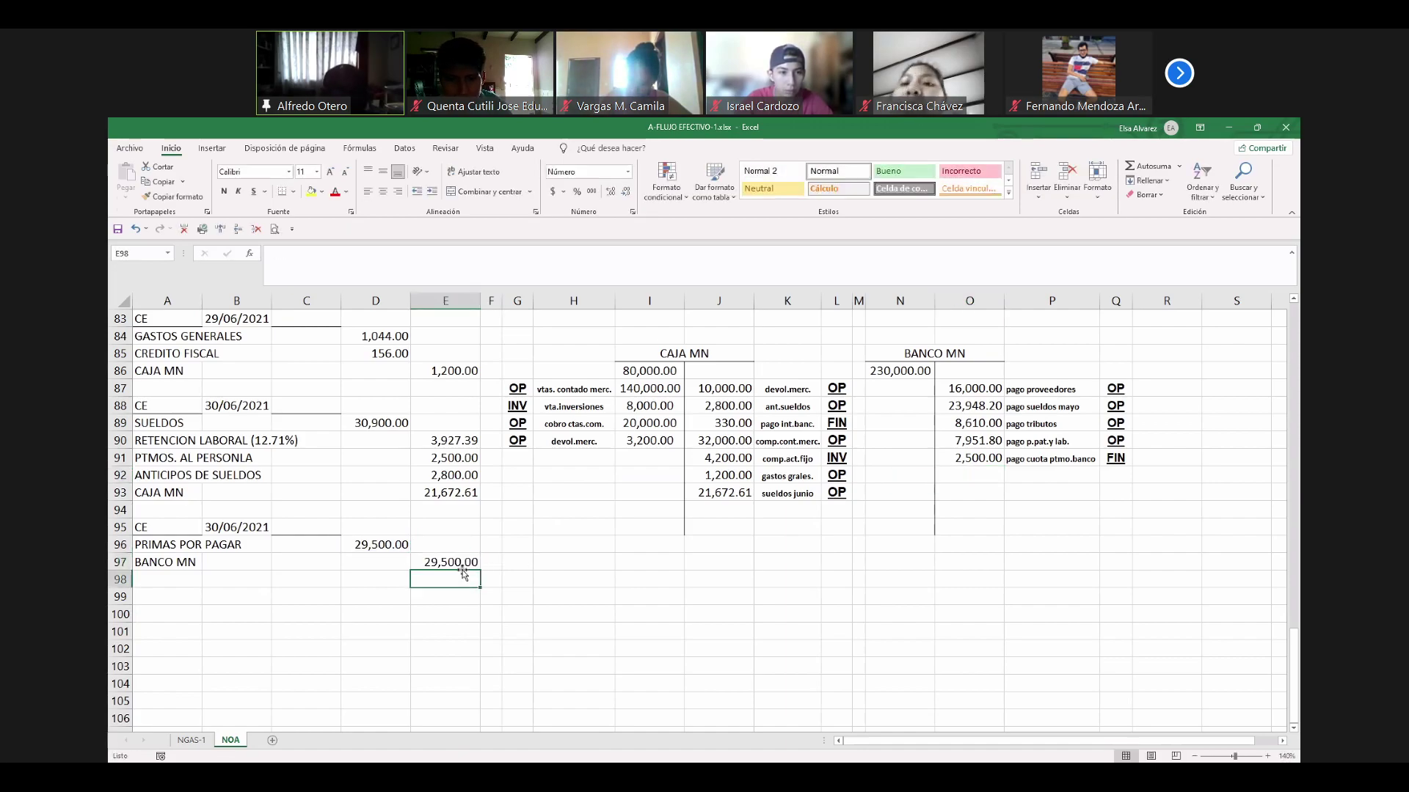
Post the primas payment to the credit side of BANCO MN by linking O92 to E97.
left_click(970, 474)
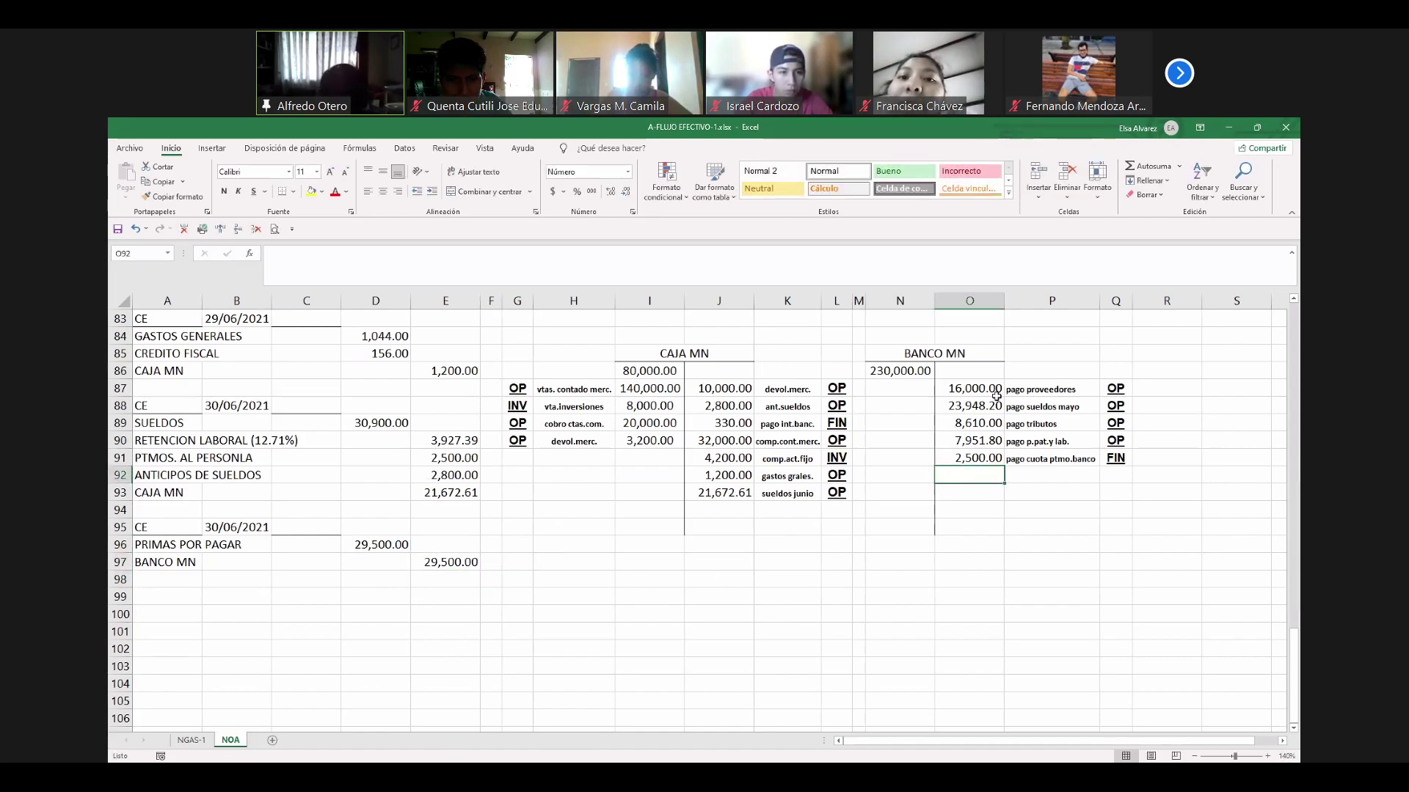
type("+")
left_click(467, 570)
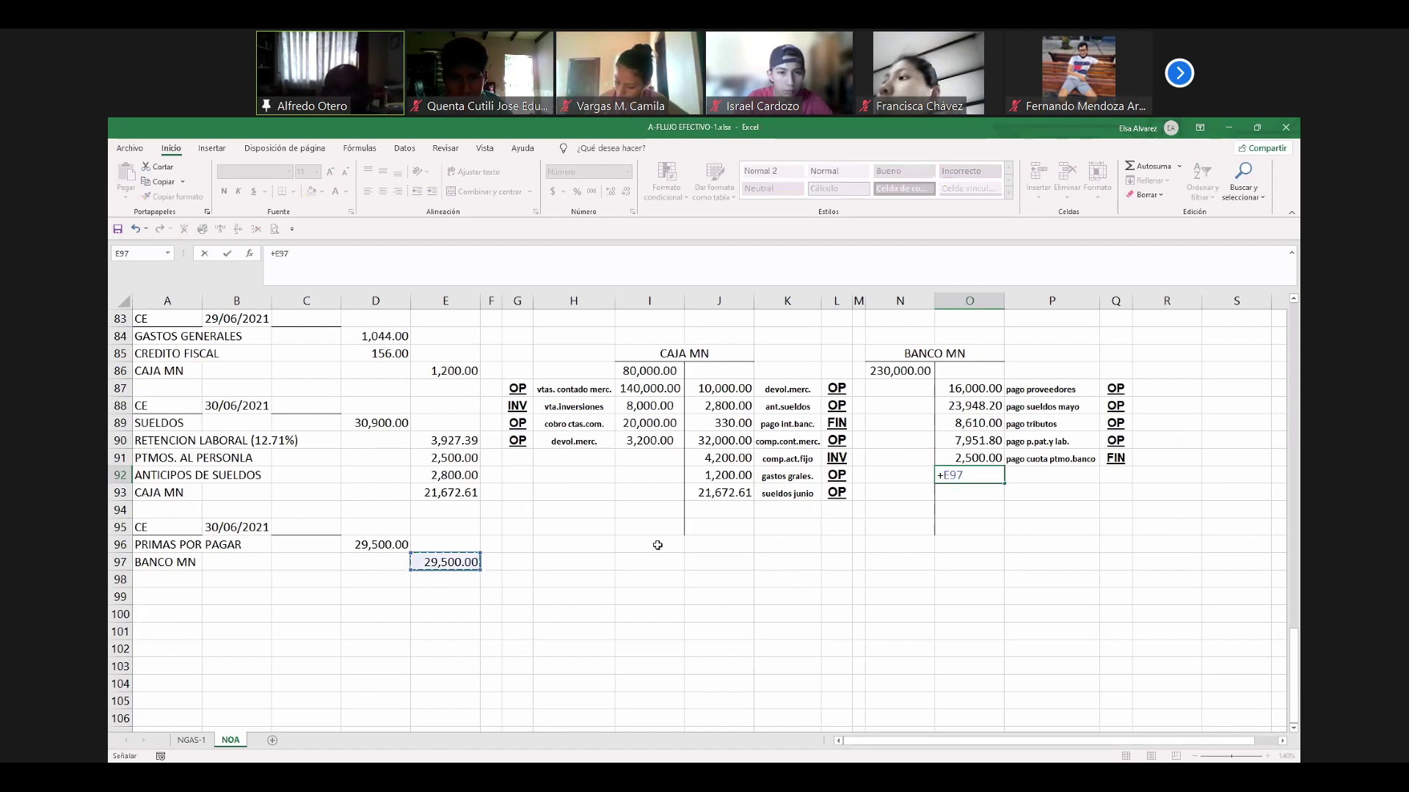
key("Return")
Label the BANCO MN posting in P92 as "pago primas" and classify it as OP in Q92.
key("Up")
key("Right")
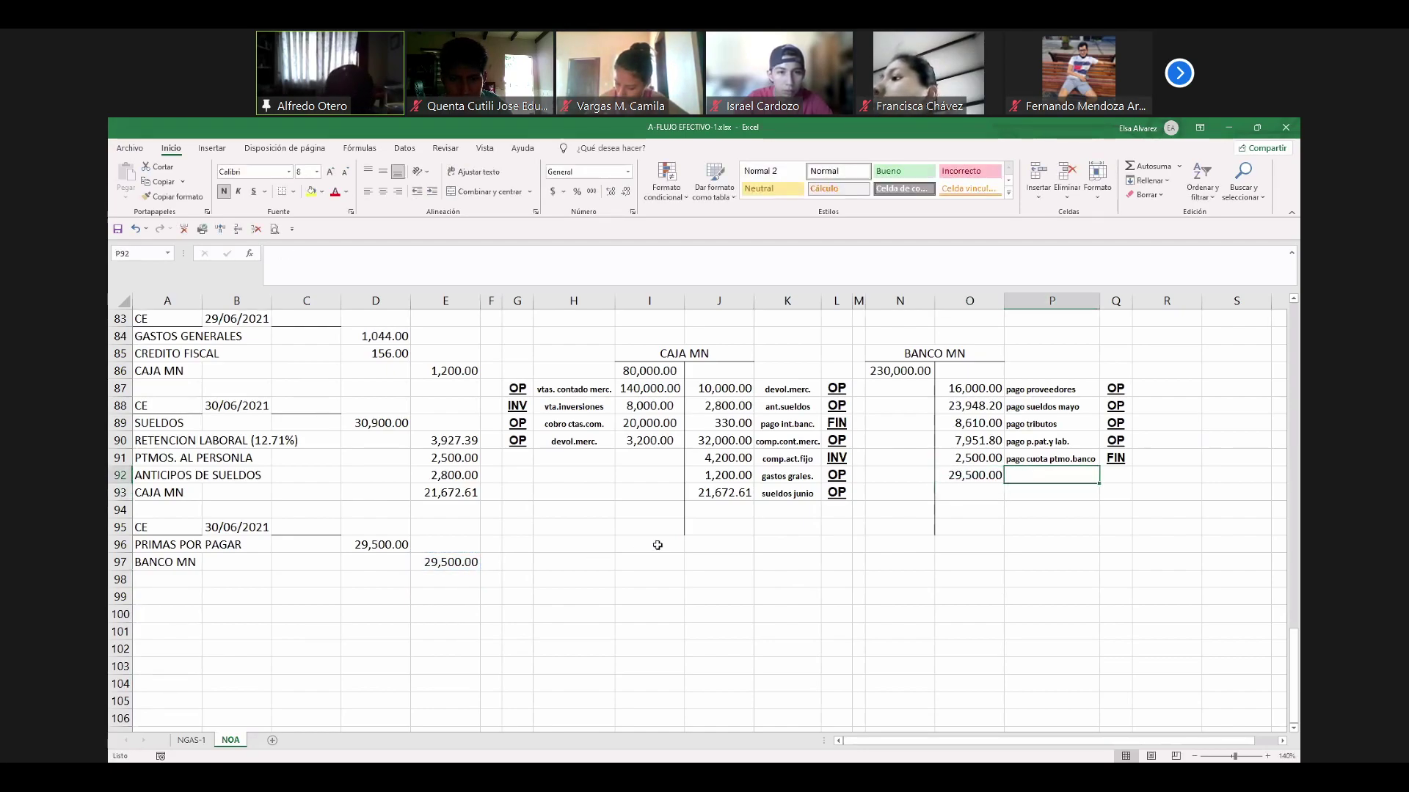
type("pago ")
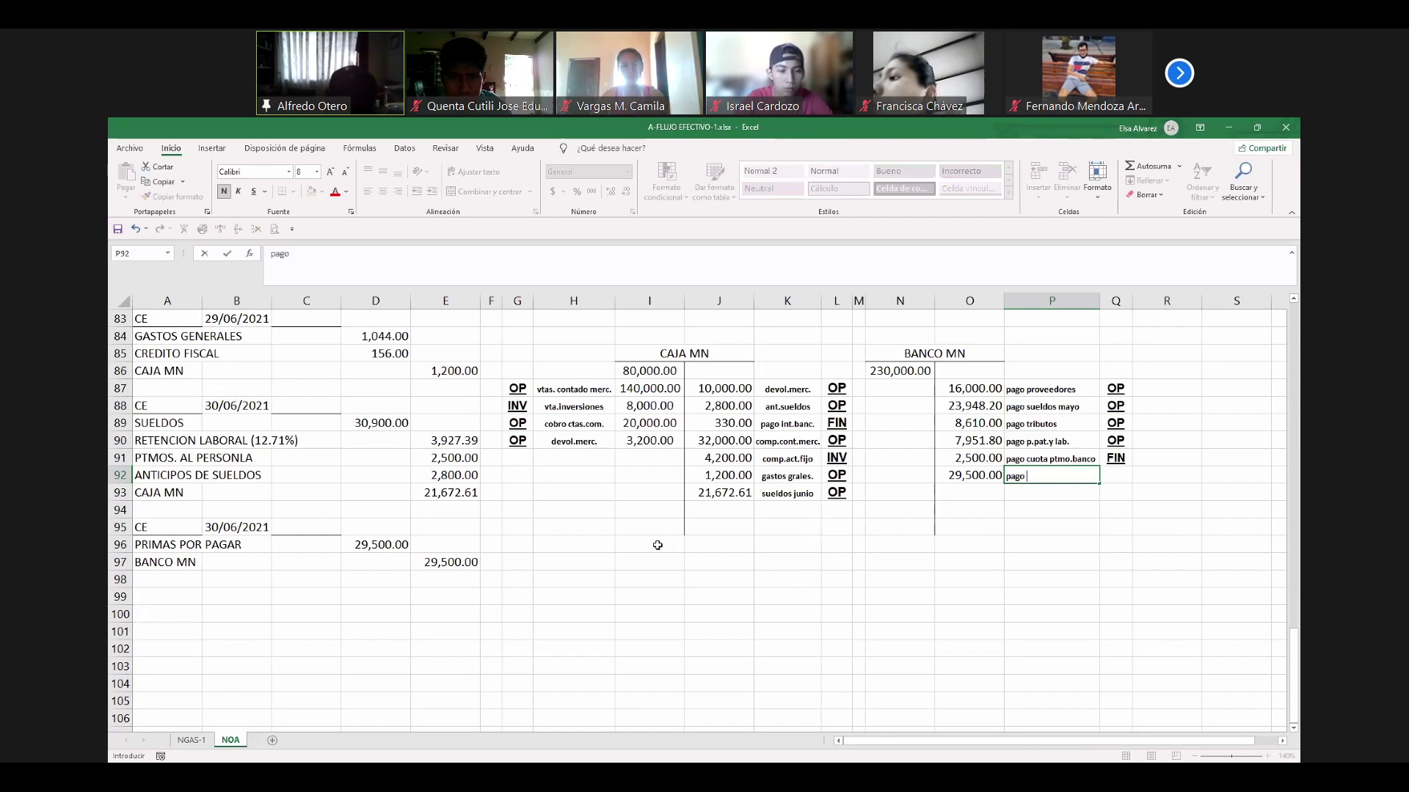
type("primas")
key("Tab")
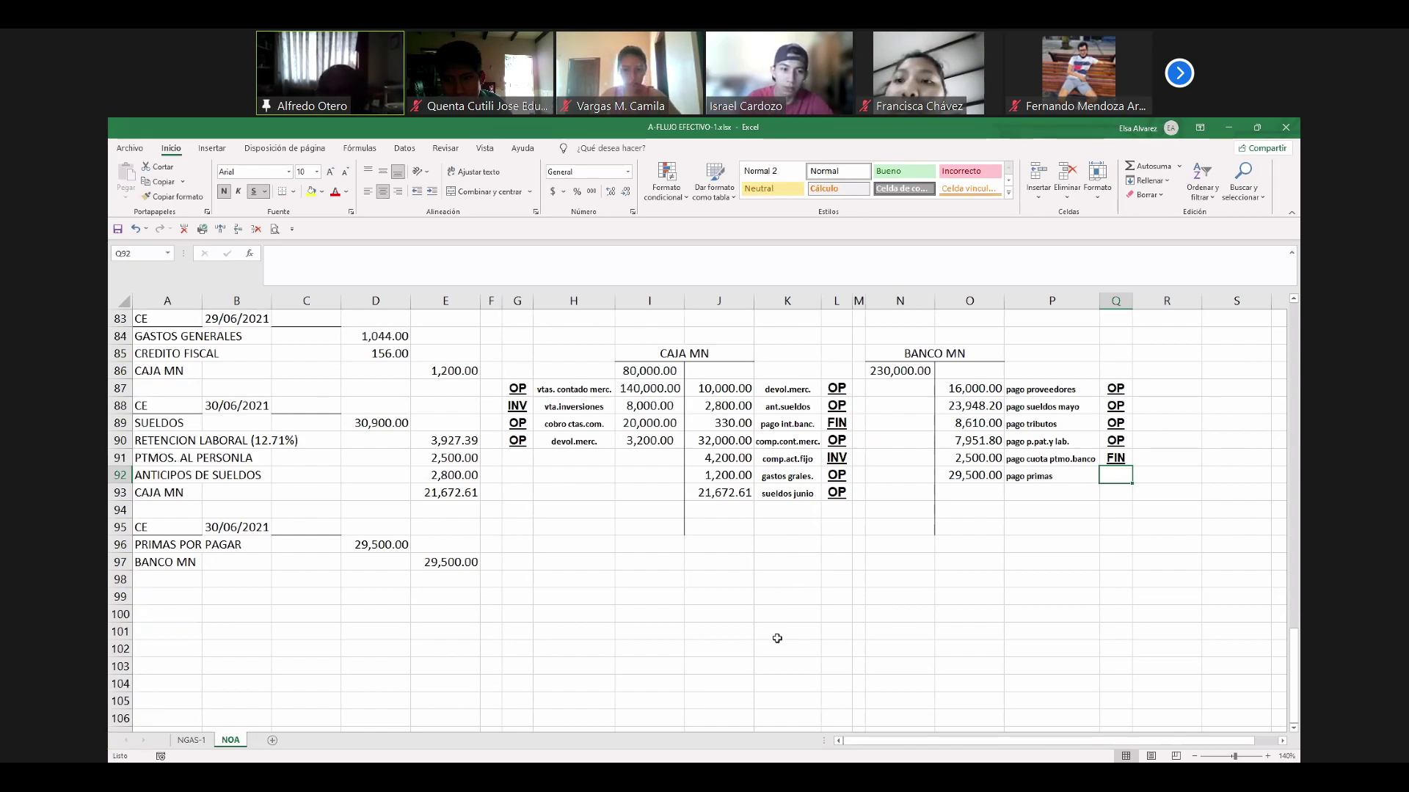
type("OP")
key("Return")
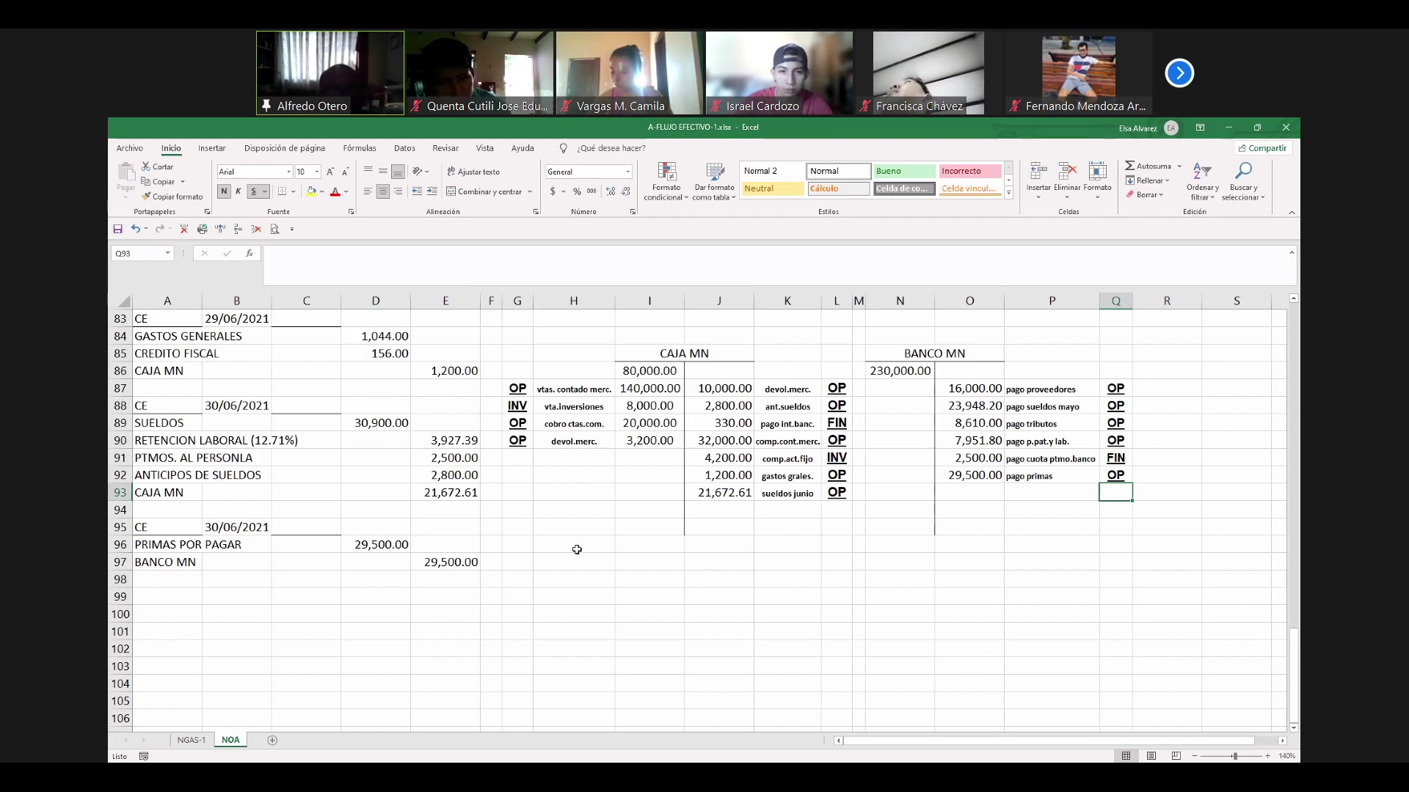
Copy the CE 30/06/2021 header from row 95 to row 99 and change its voucher type to CT.
left_click_drag(166, 532, 308, 527)
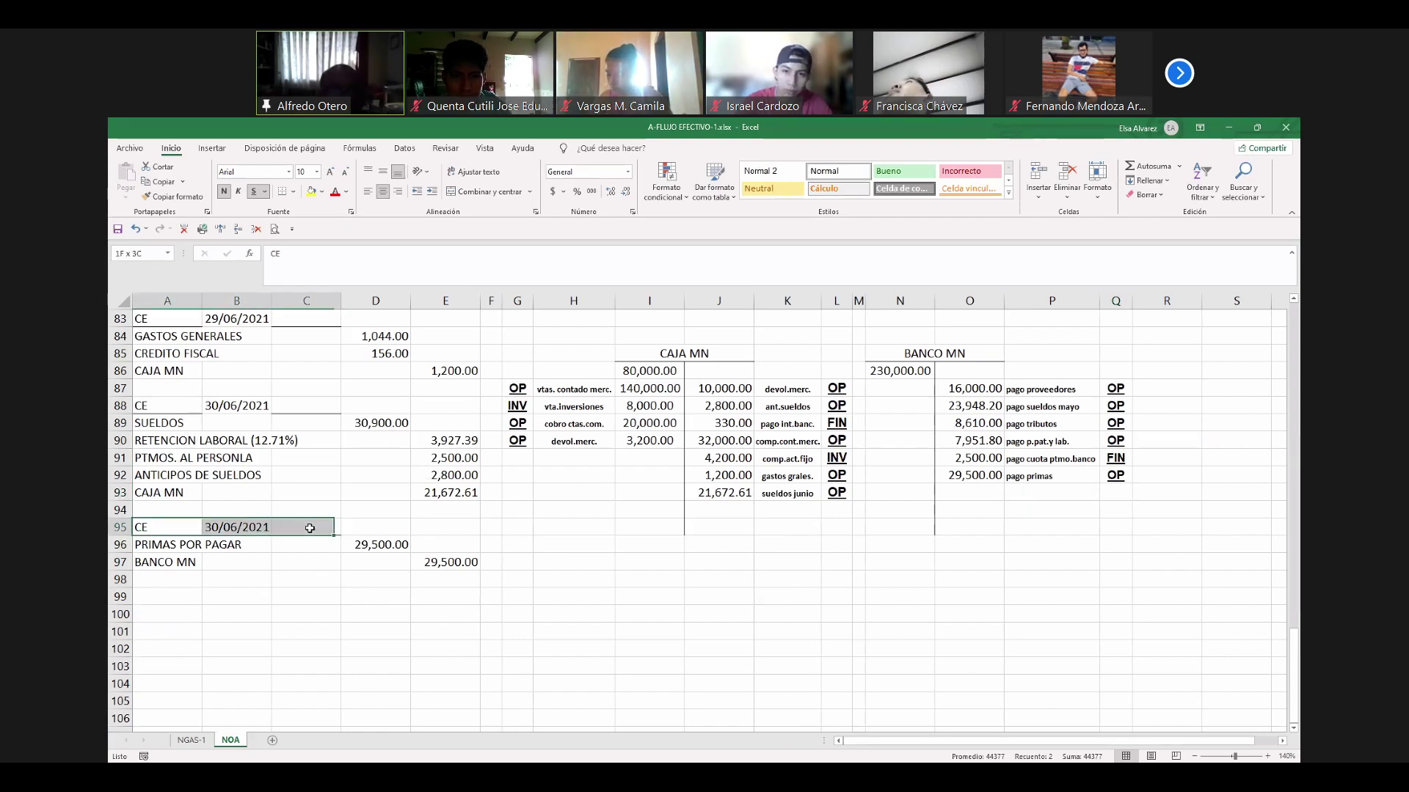
key("ctrl+c")
key("Down")
key("Down")
key("Down")
key("Down")
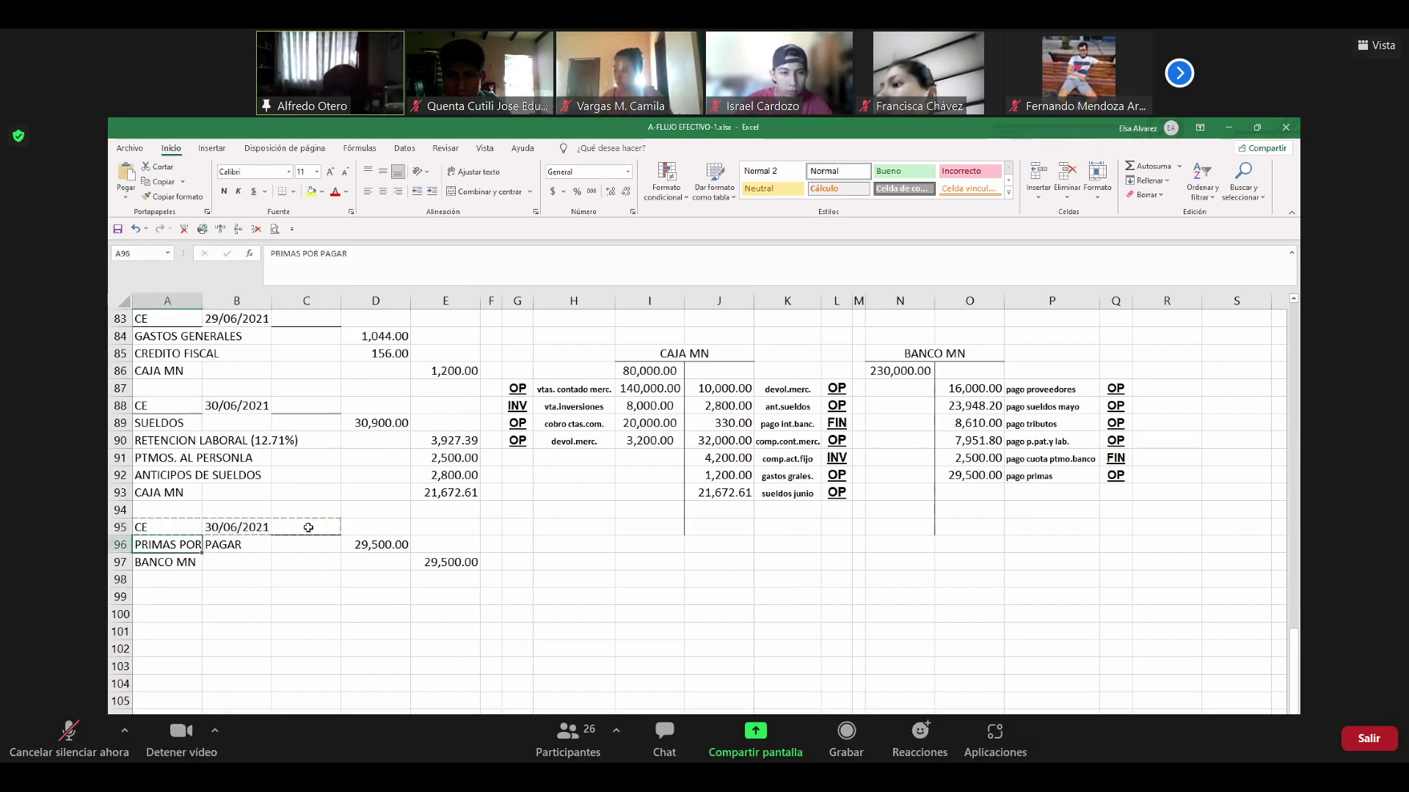
key("Return")
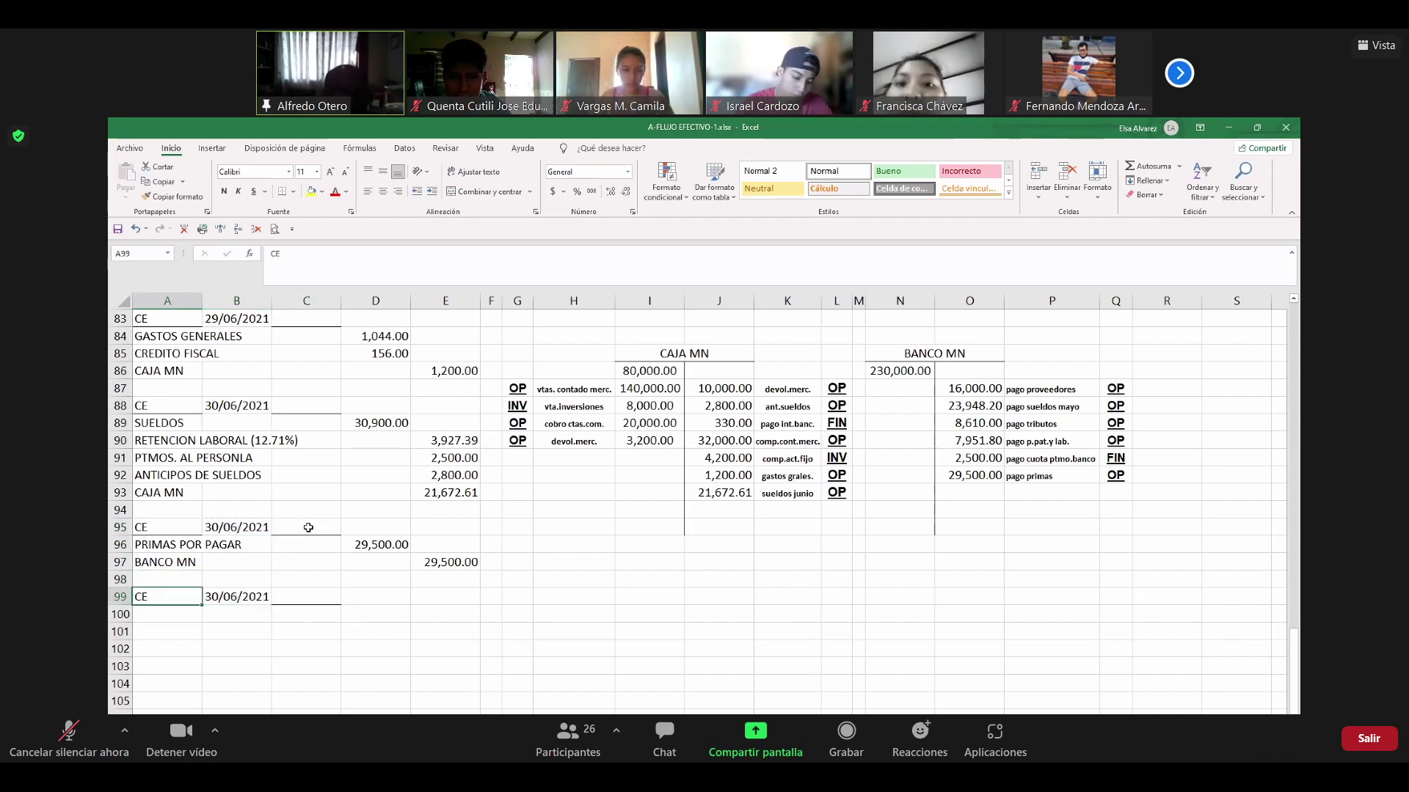
type("CT")
key("Return")
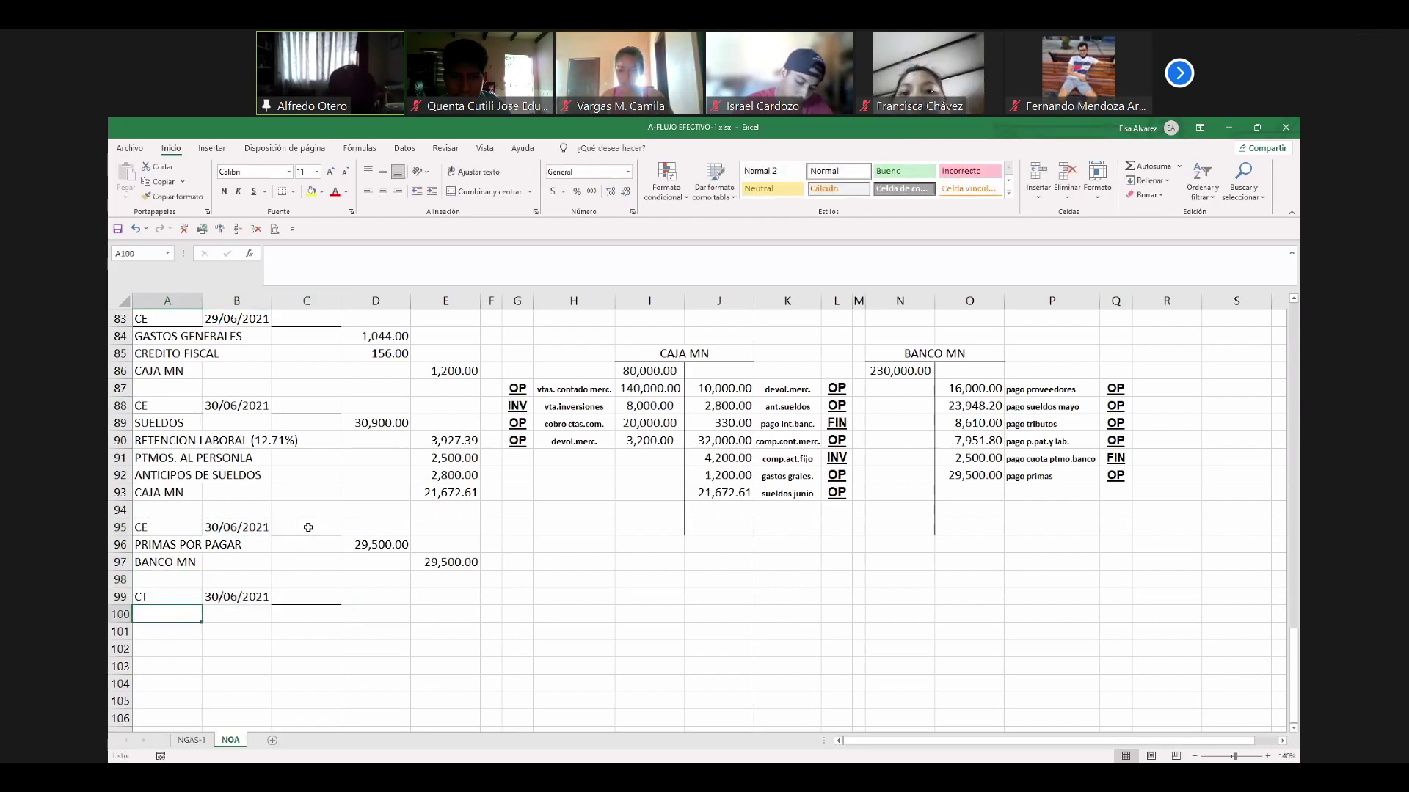
Enter the account names CARGAS SOCIALES, AP.PAT.POR PAGAR and PROVISION AGUINALDO in A100 to A102 below the CT header.
type("CARGAS SOCIALES")
key("Return")
type("AP.PAT")
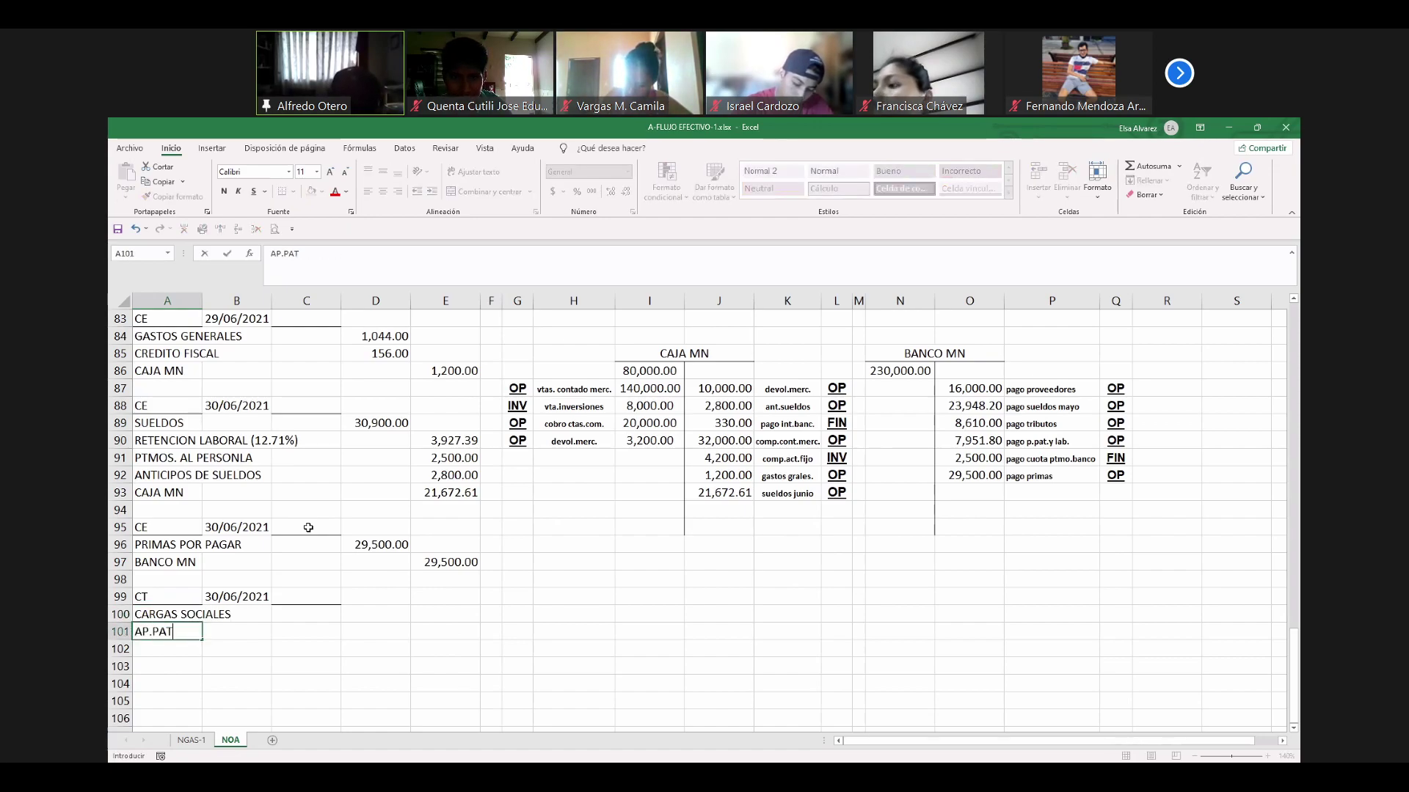
type(".POR PAGAR")
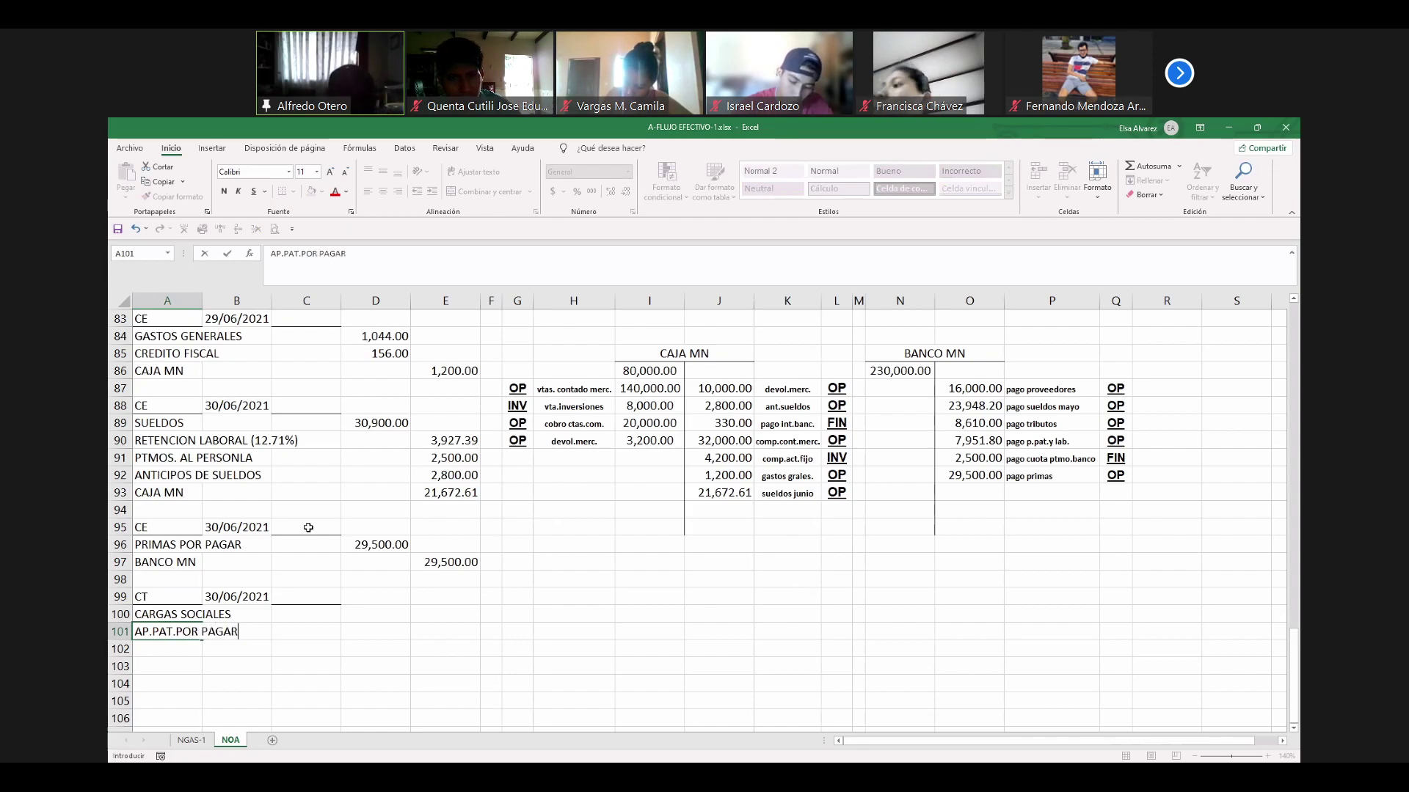
key("Return")
type("PR")
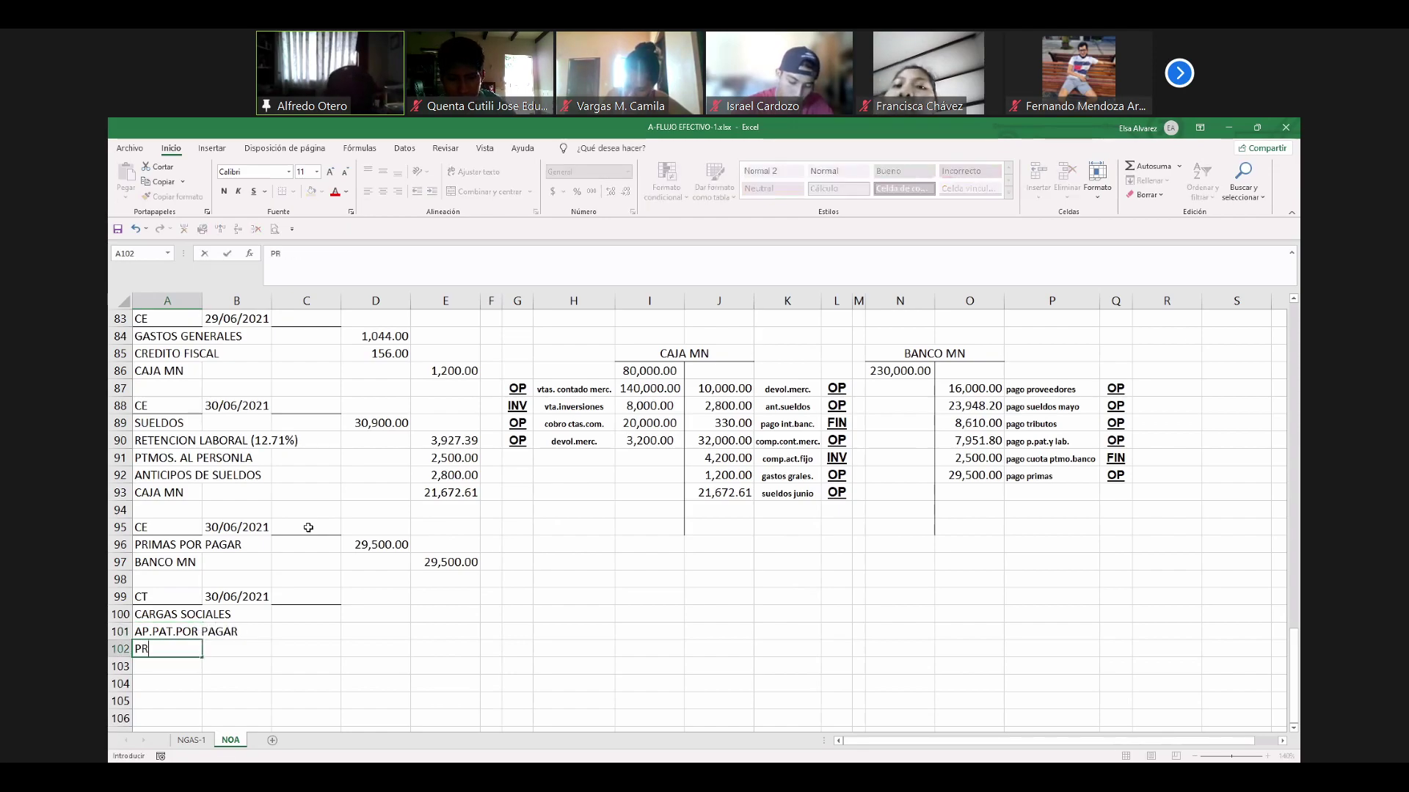
type("OVISION ")
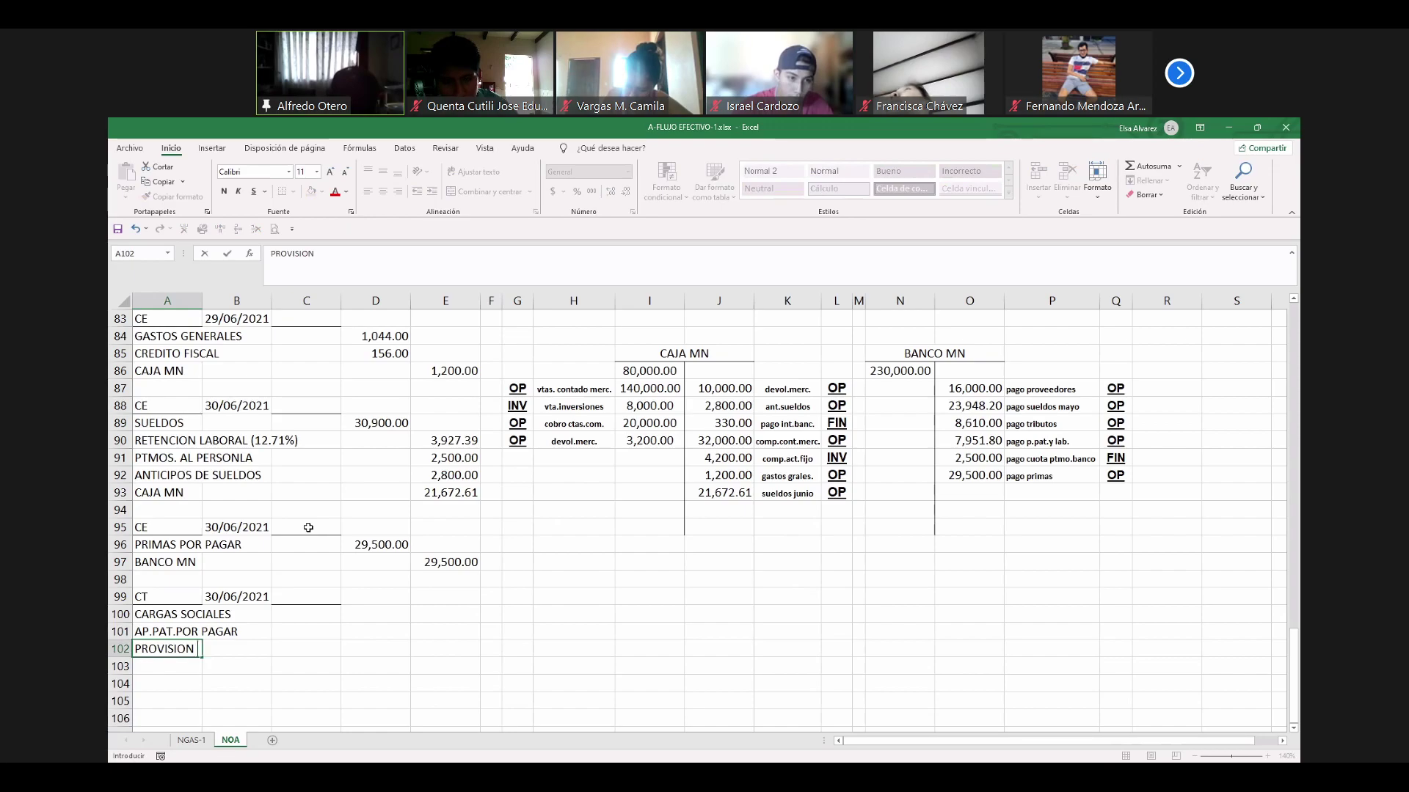
type("AGUINALDO")
key("Return")
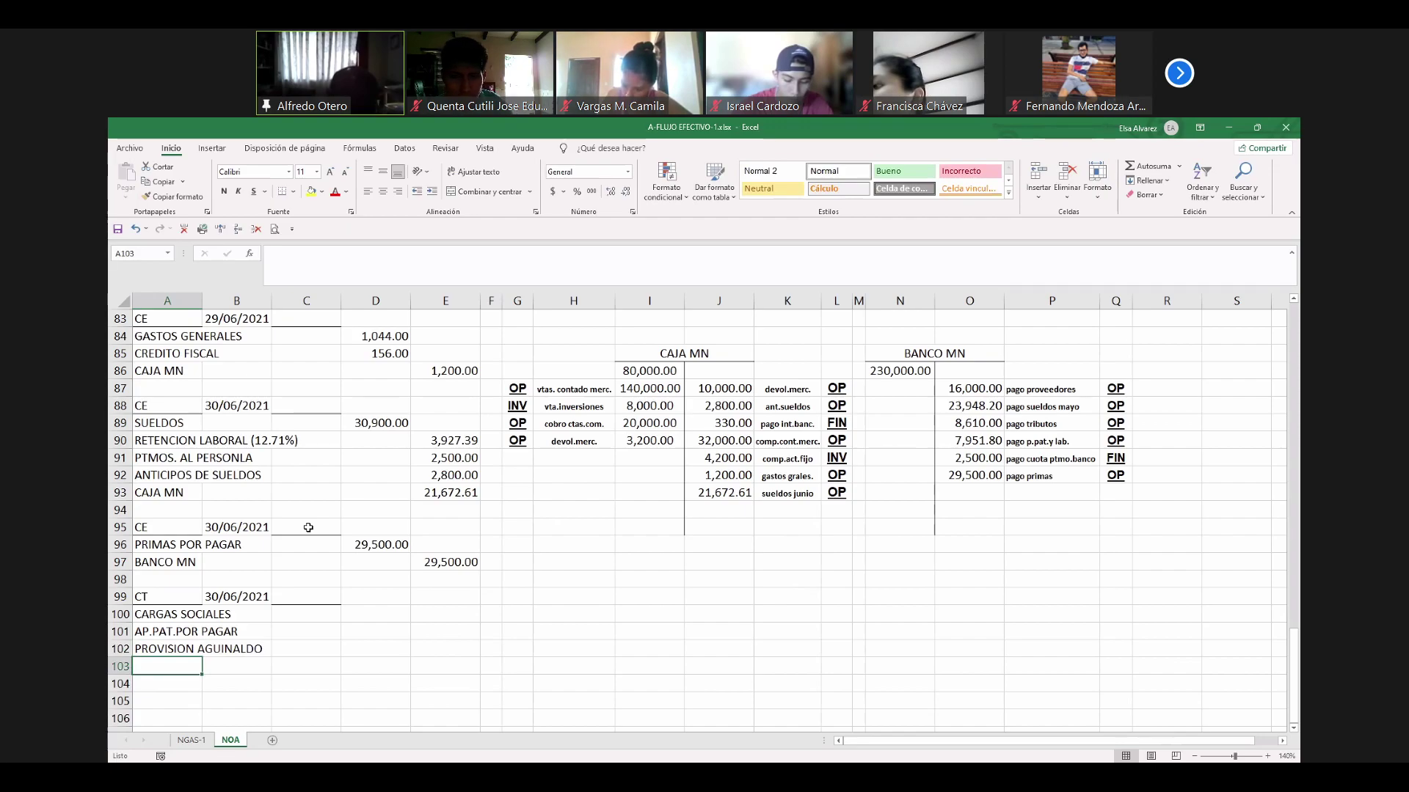
Enter PROVISION ESF.POR BOLIVIA as the next account name in A103.
type("PR")
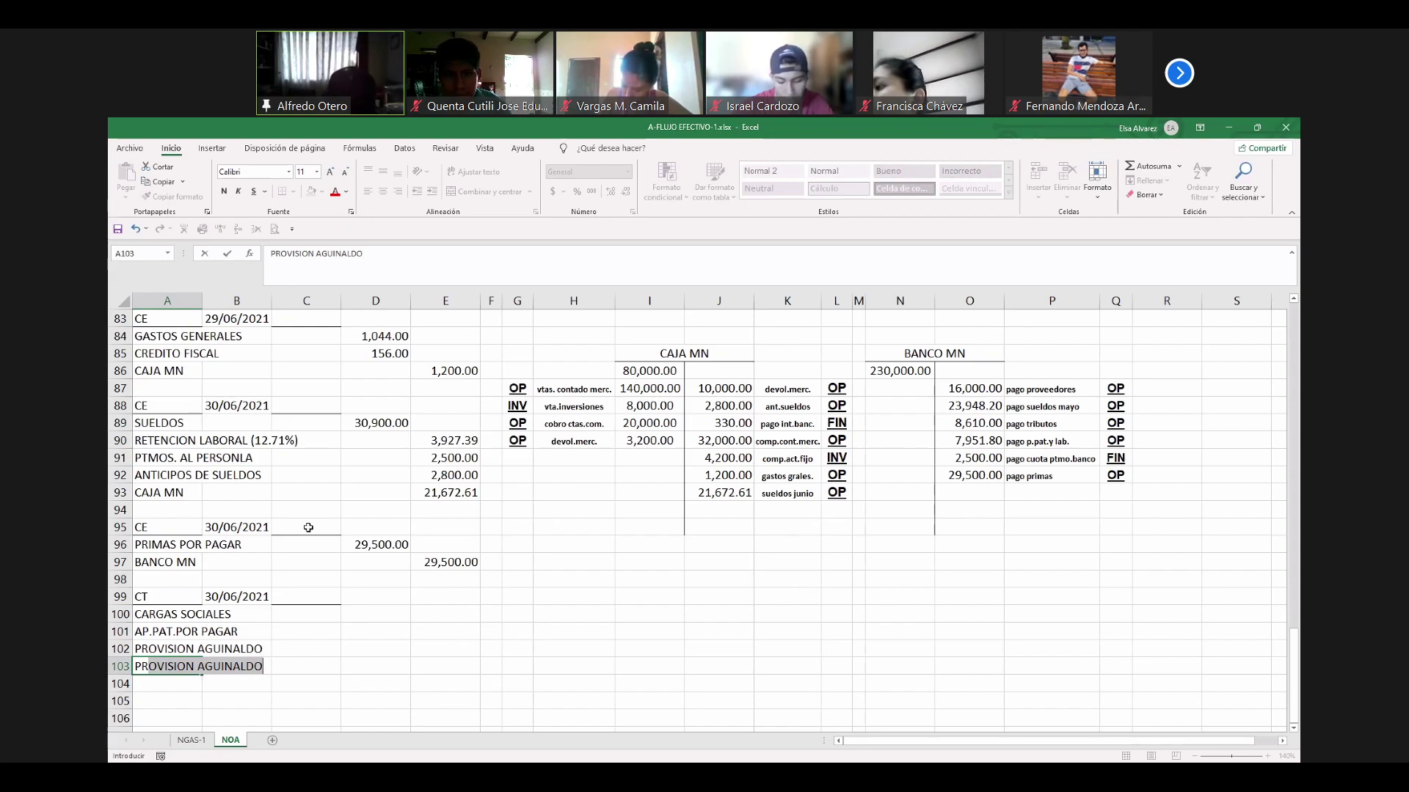
type("E")
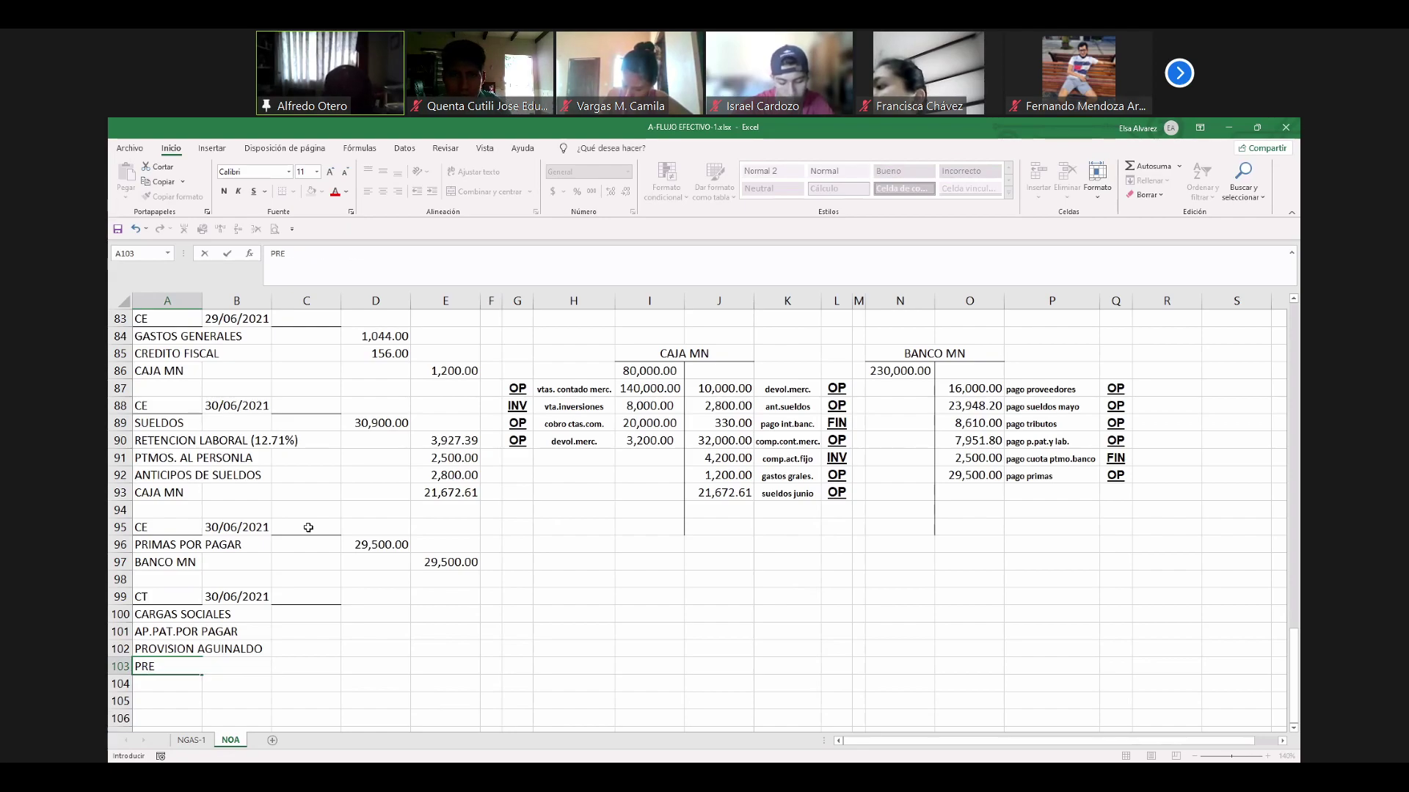
key("BackSpace")
type("OVISION ESF.POR ")
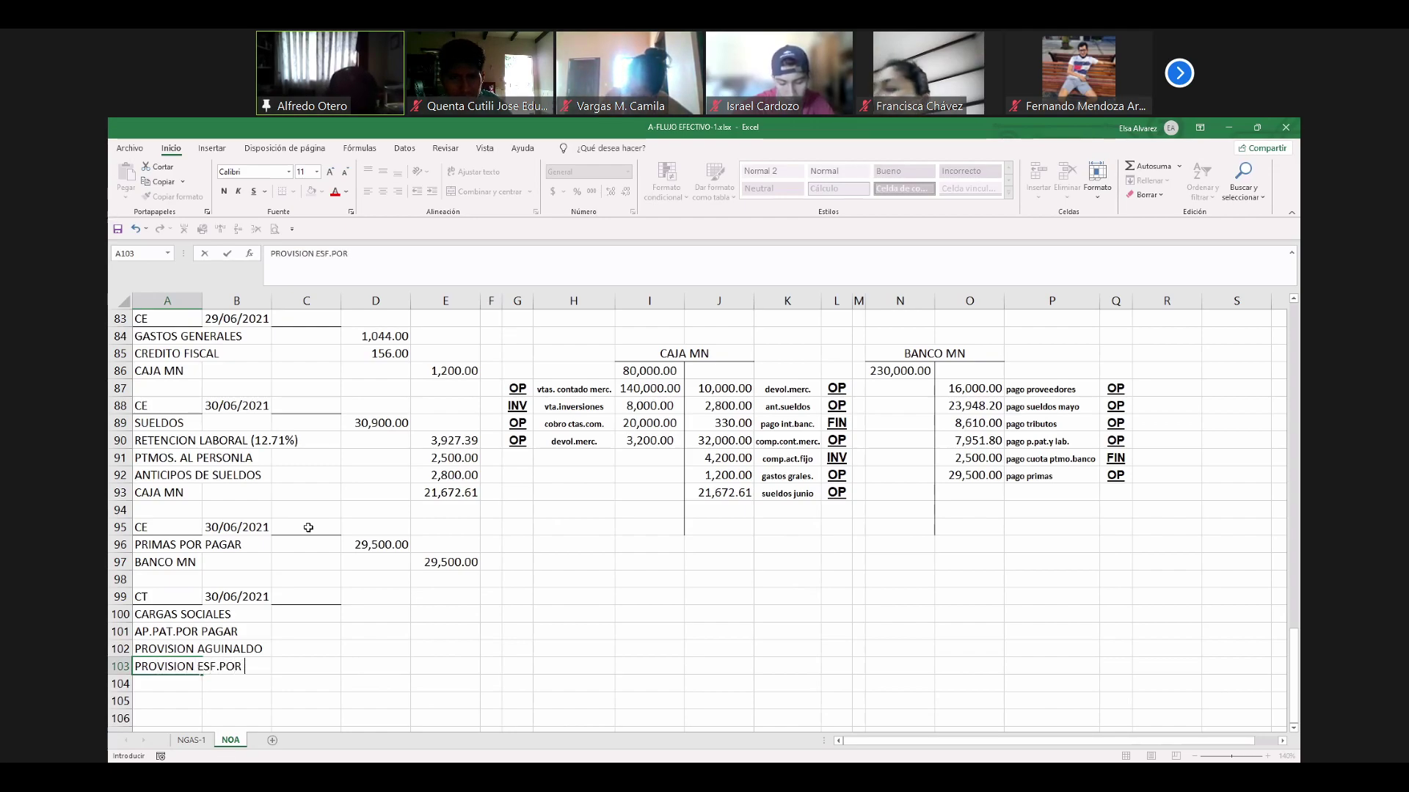
type("BOLIVIA")
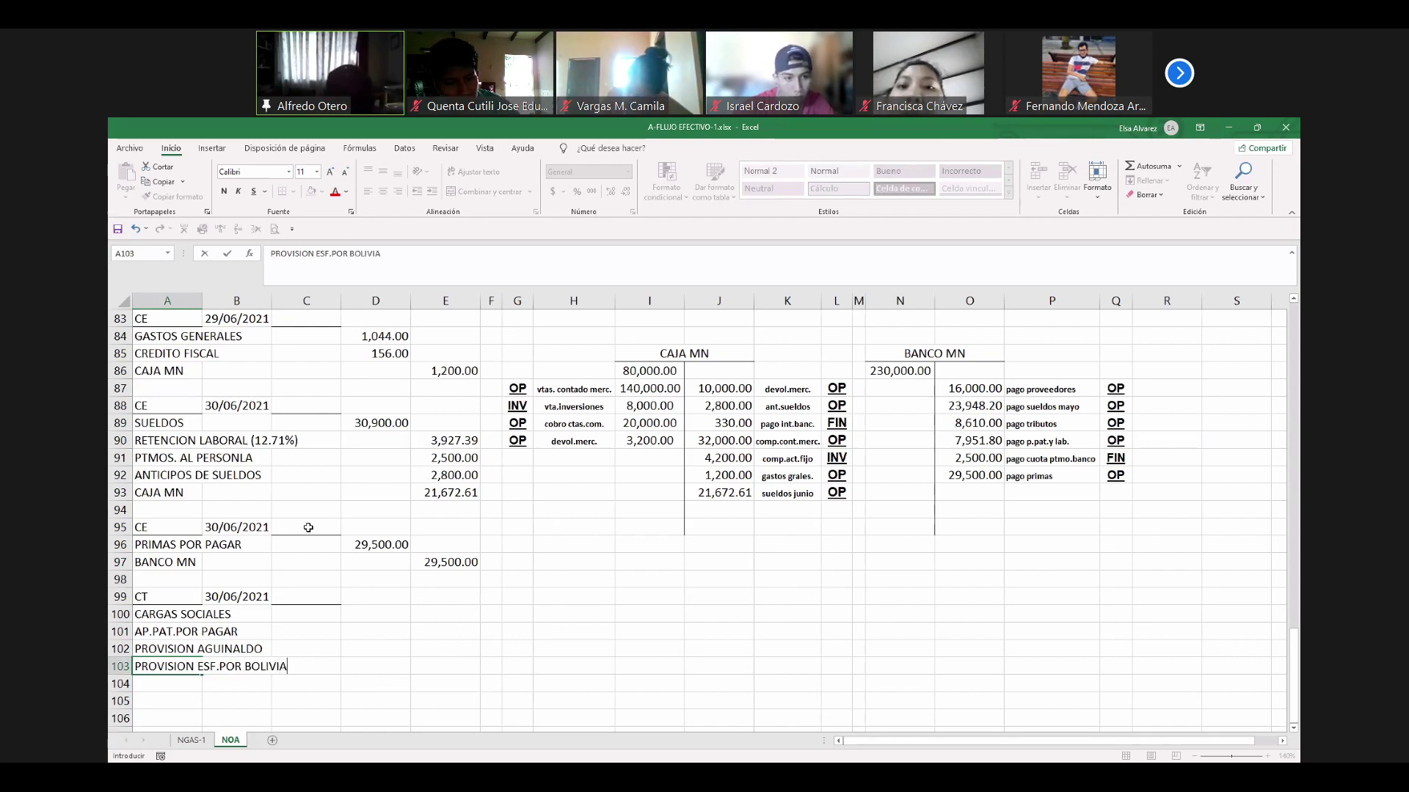
key("Return")
type("PR")
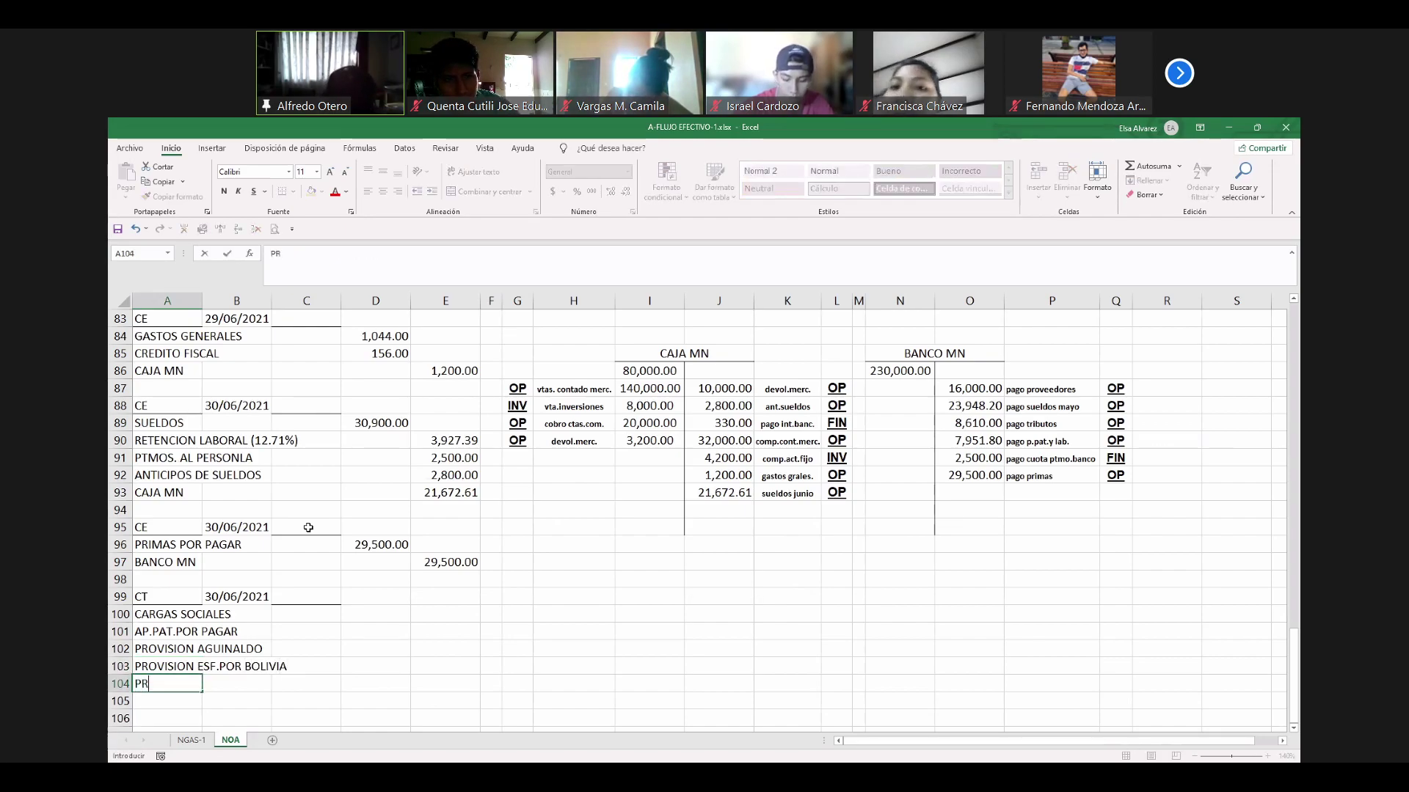
type("EVISIO")
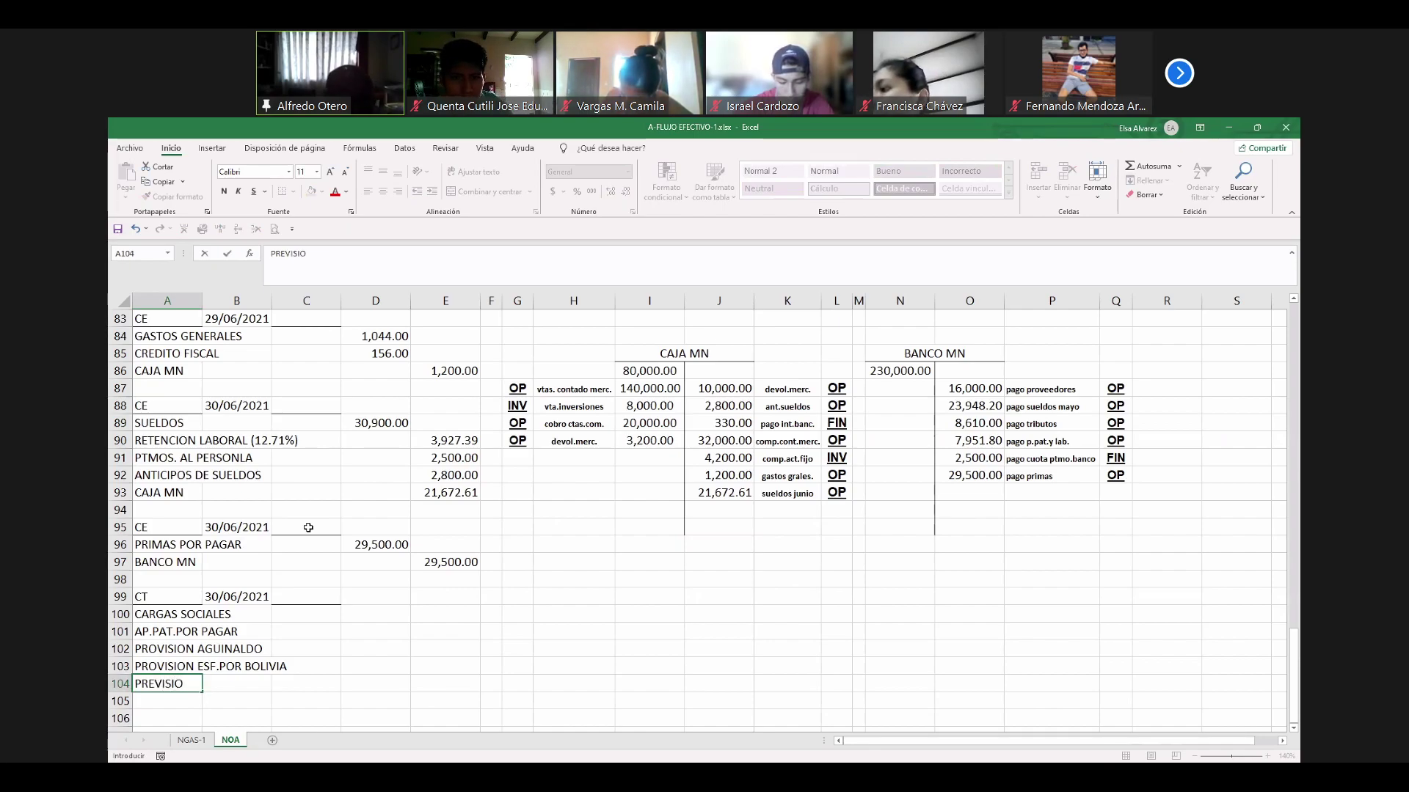
key("Escape")
Correct the account name in A103 to PREVISION ESF.POR BOLIVIA.
key("Up")
key("F2")
key("Left")
key("Left")
key("Left")
key("Left")
key("Left")
key("Left")
key("Left")
key("Left")
key("Left")
key("Left")
key("Left")
key("Left")
key("Left")
key("Left")
key("Left")
key("Left")
key("Left")
key("Left")
key("Delete")
type("E")
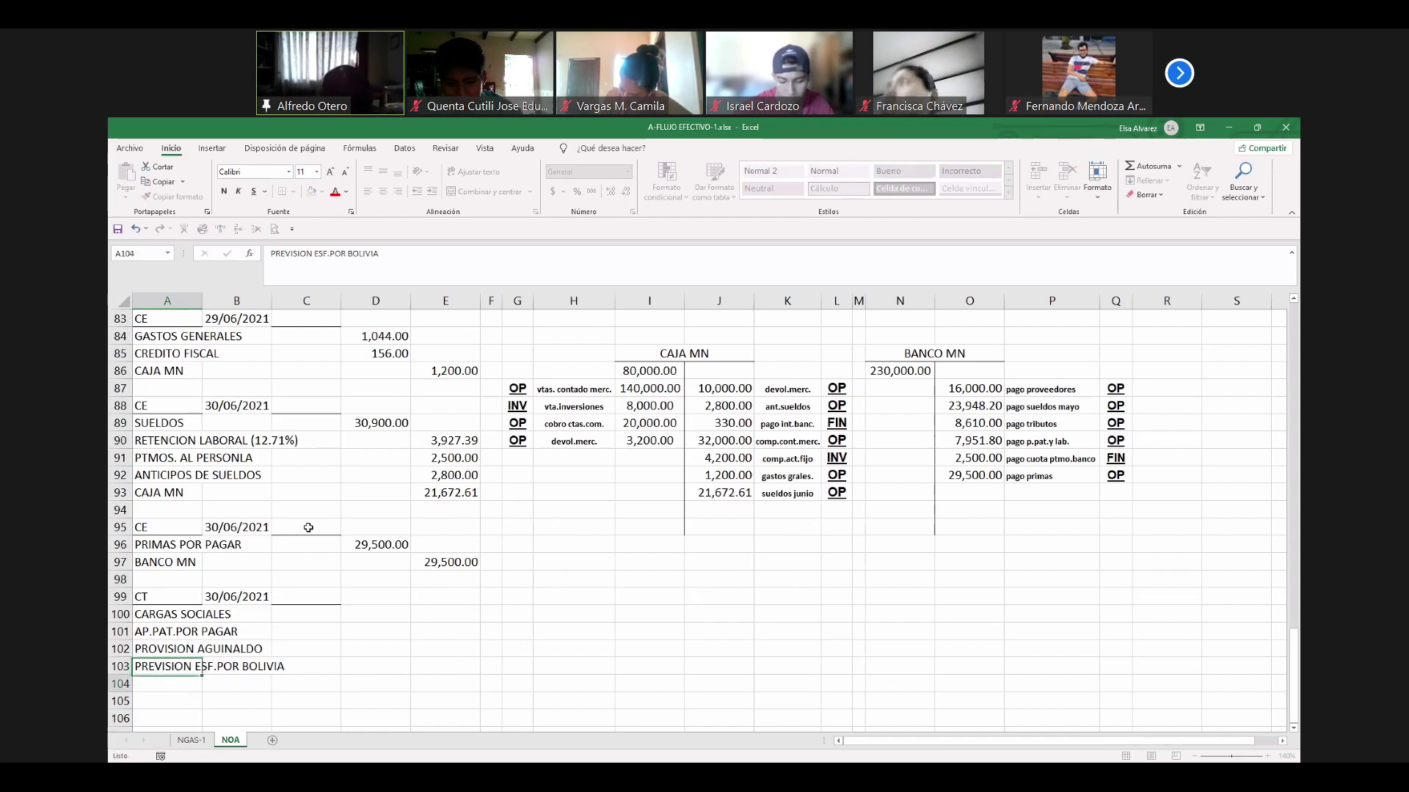
key("Return")
Enter PROVISION INDEMNIZACION as the last account name of the CT entry in A104.
type("PROVISION IN")
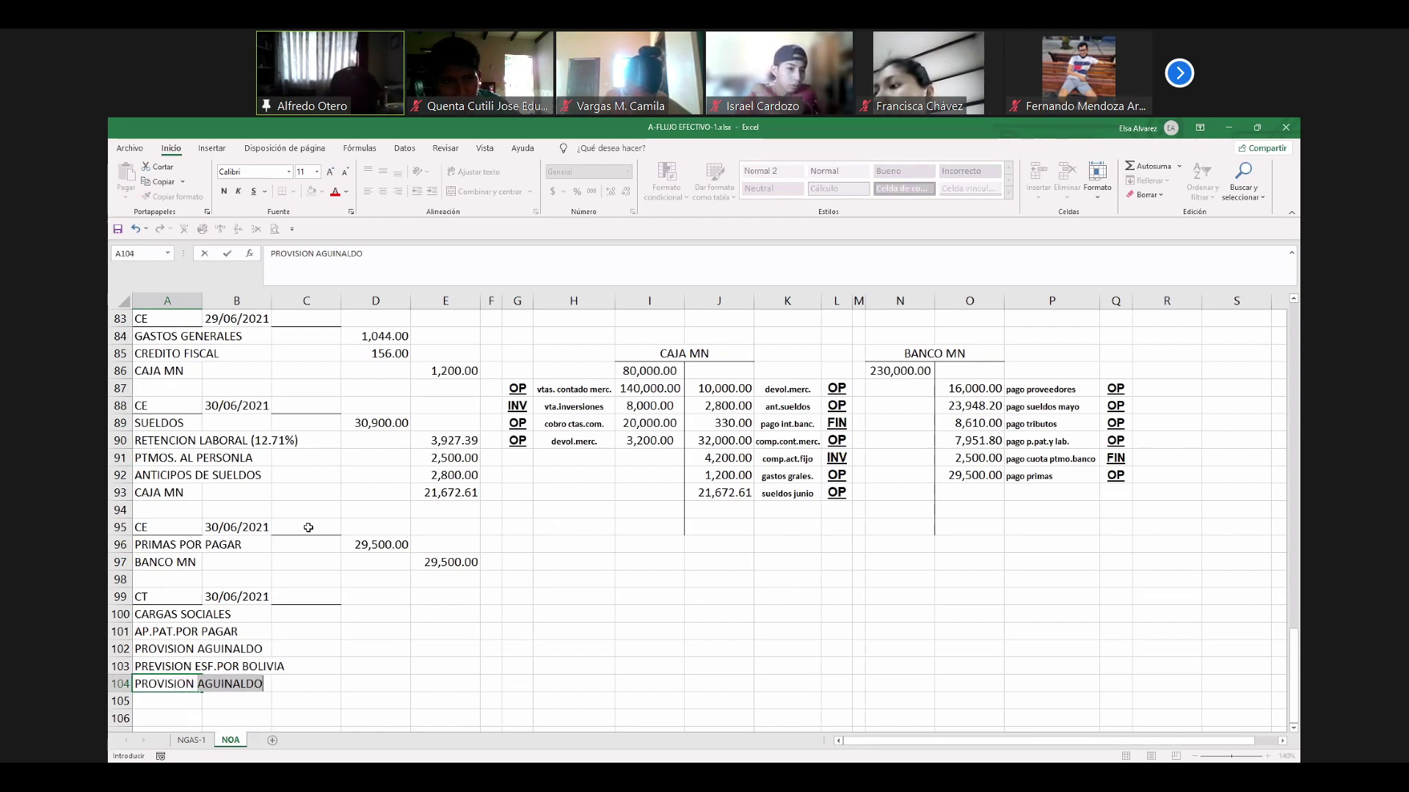
type("DEMN")
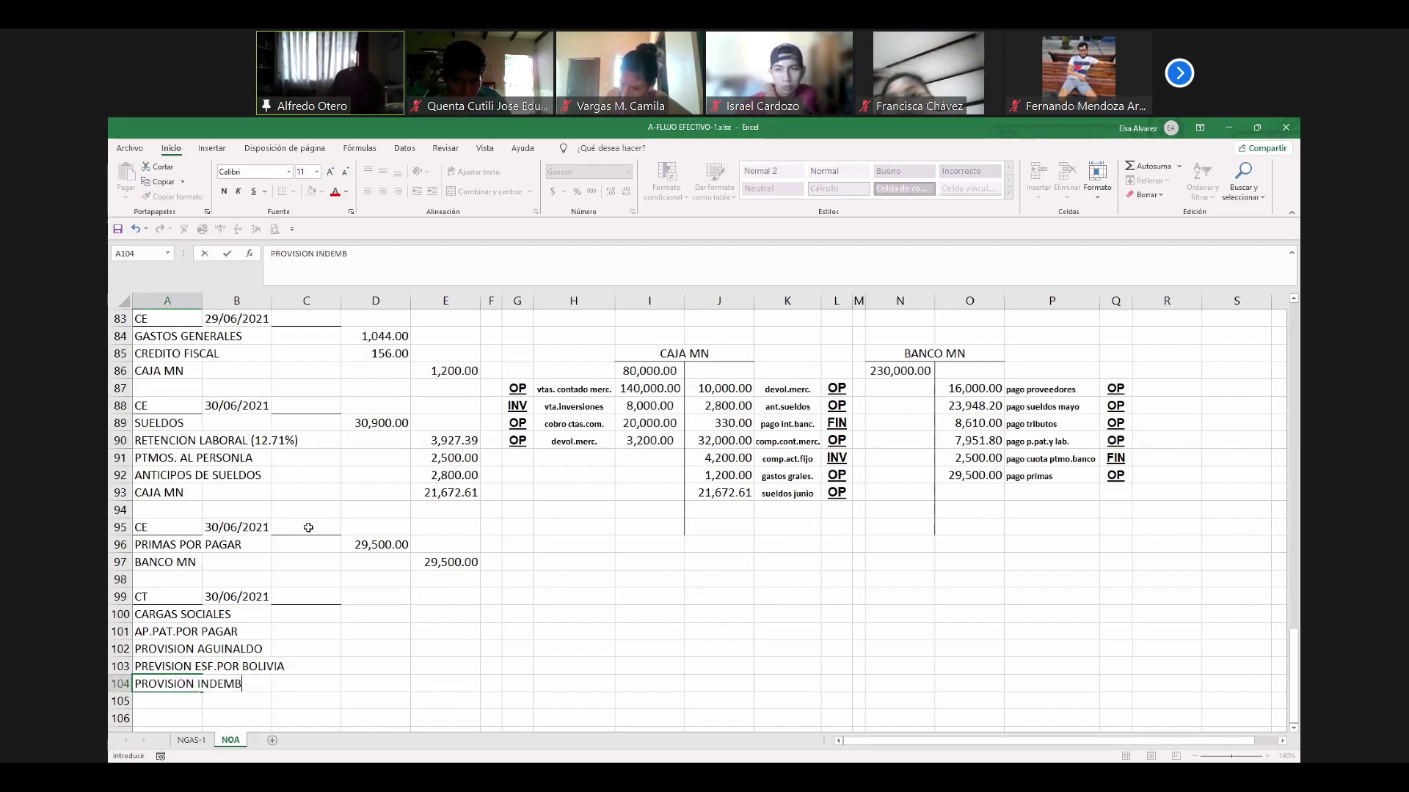
type("IZACION")
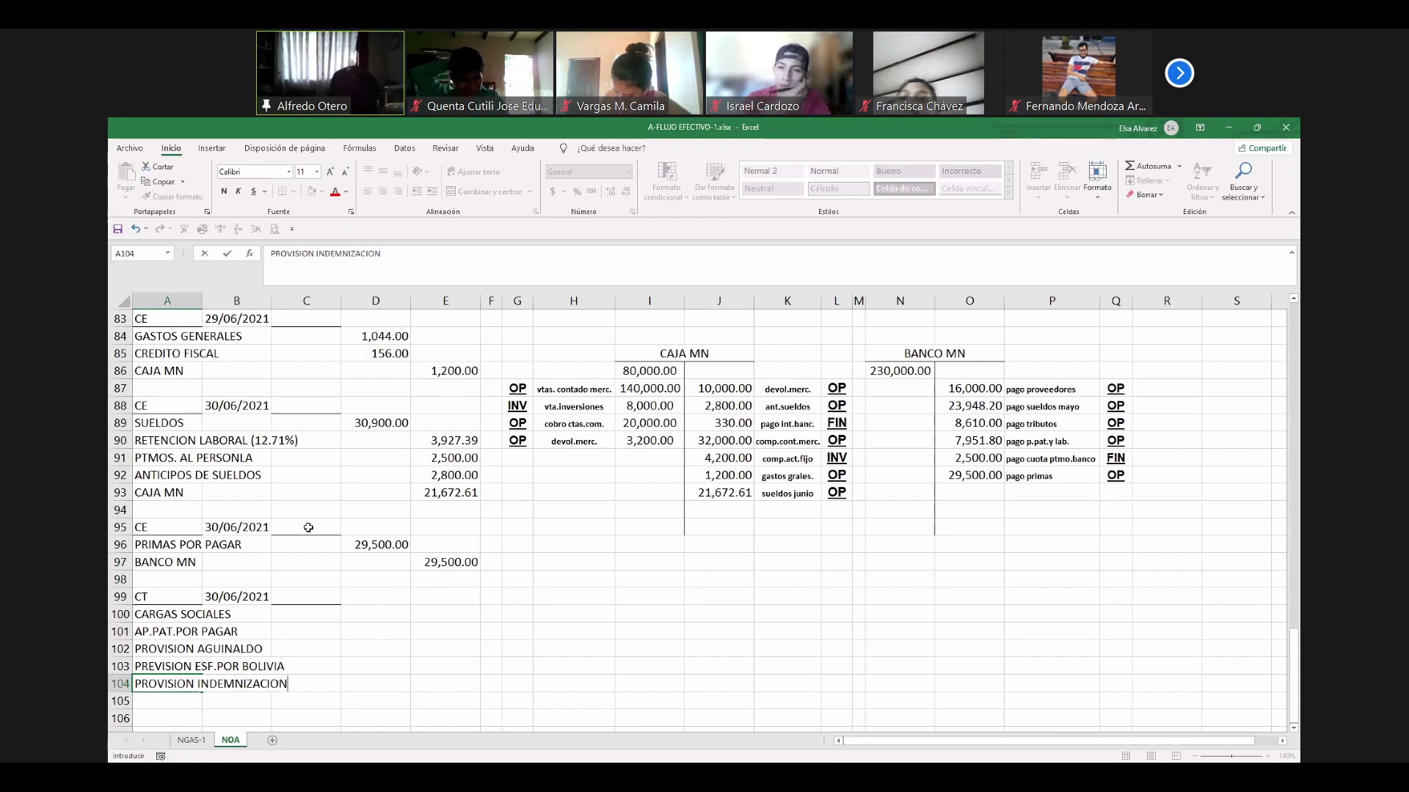
key("Return")
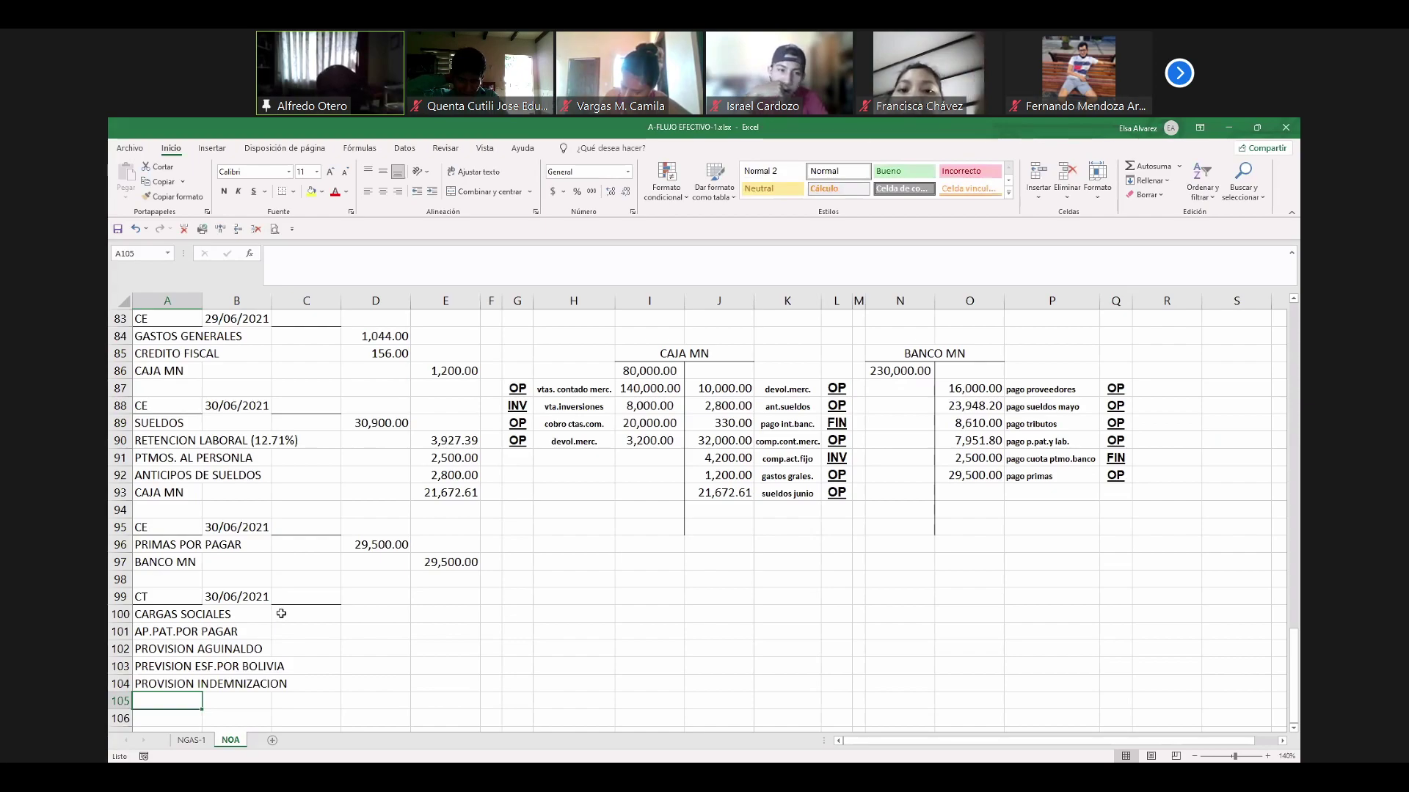
Append the rate (41.70%) to the CARGAS SOCIALES account name in A100.
left_click(143, 620)
left_click(433, 266)
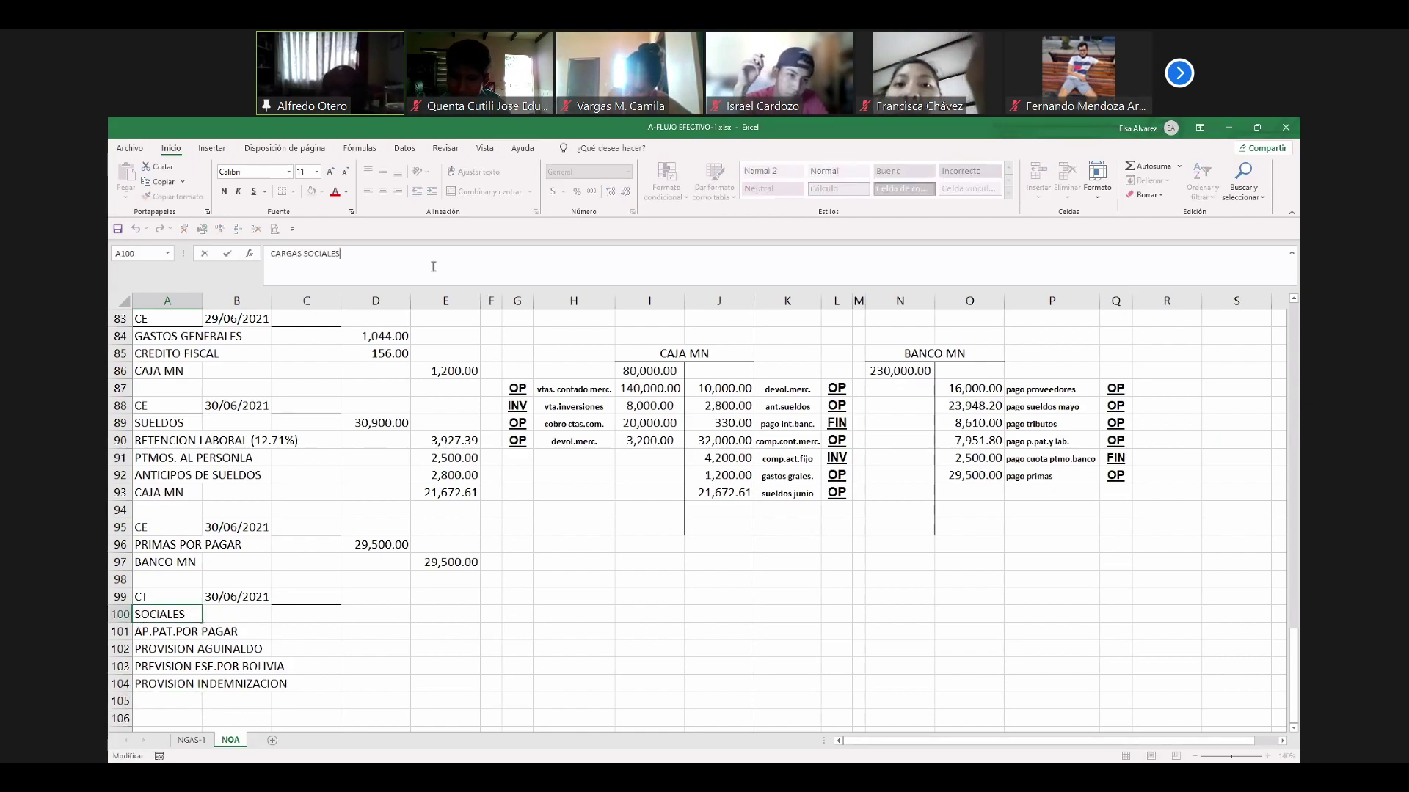
type("(")
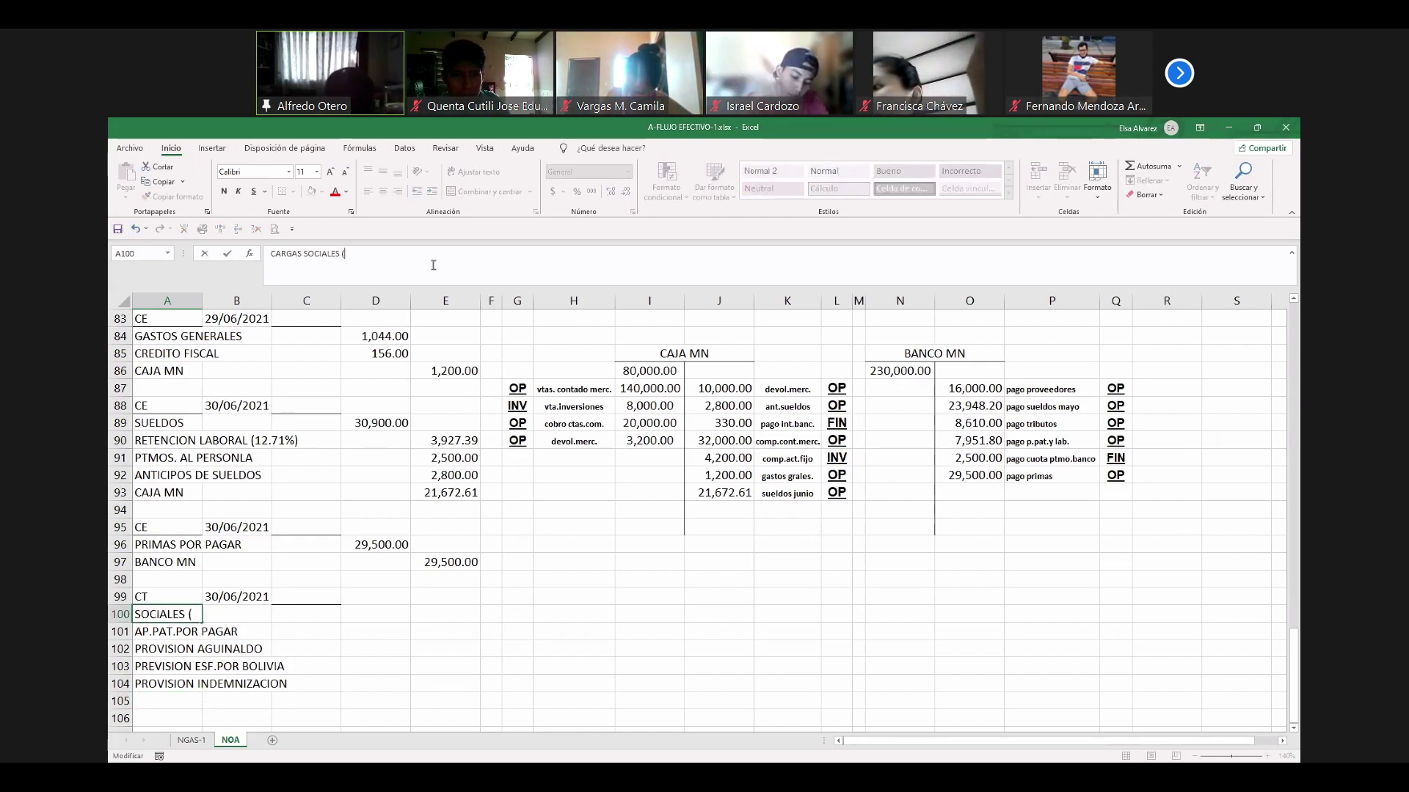
type("41.7")
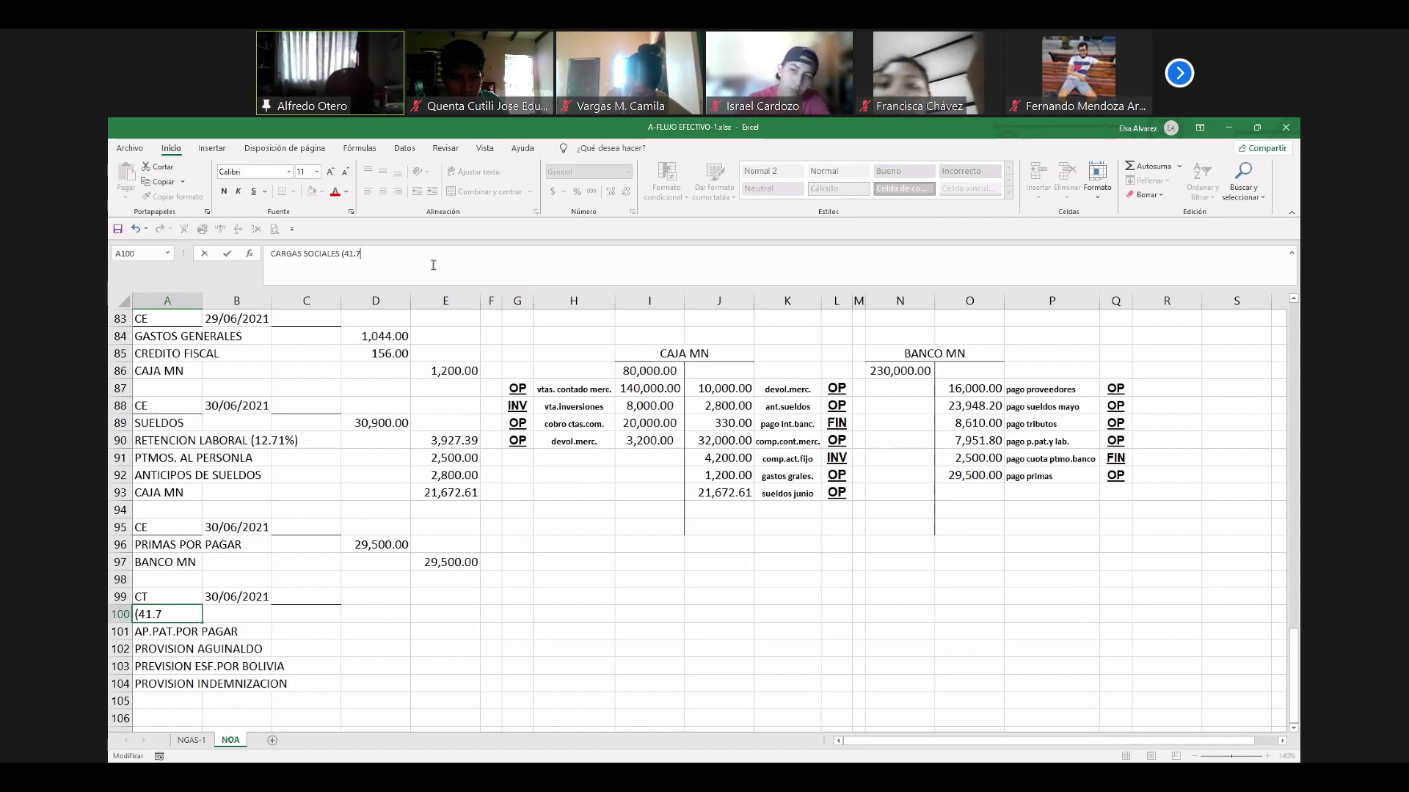
type("0%)")
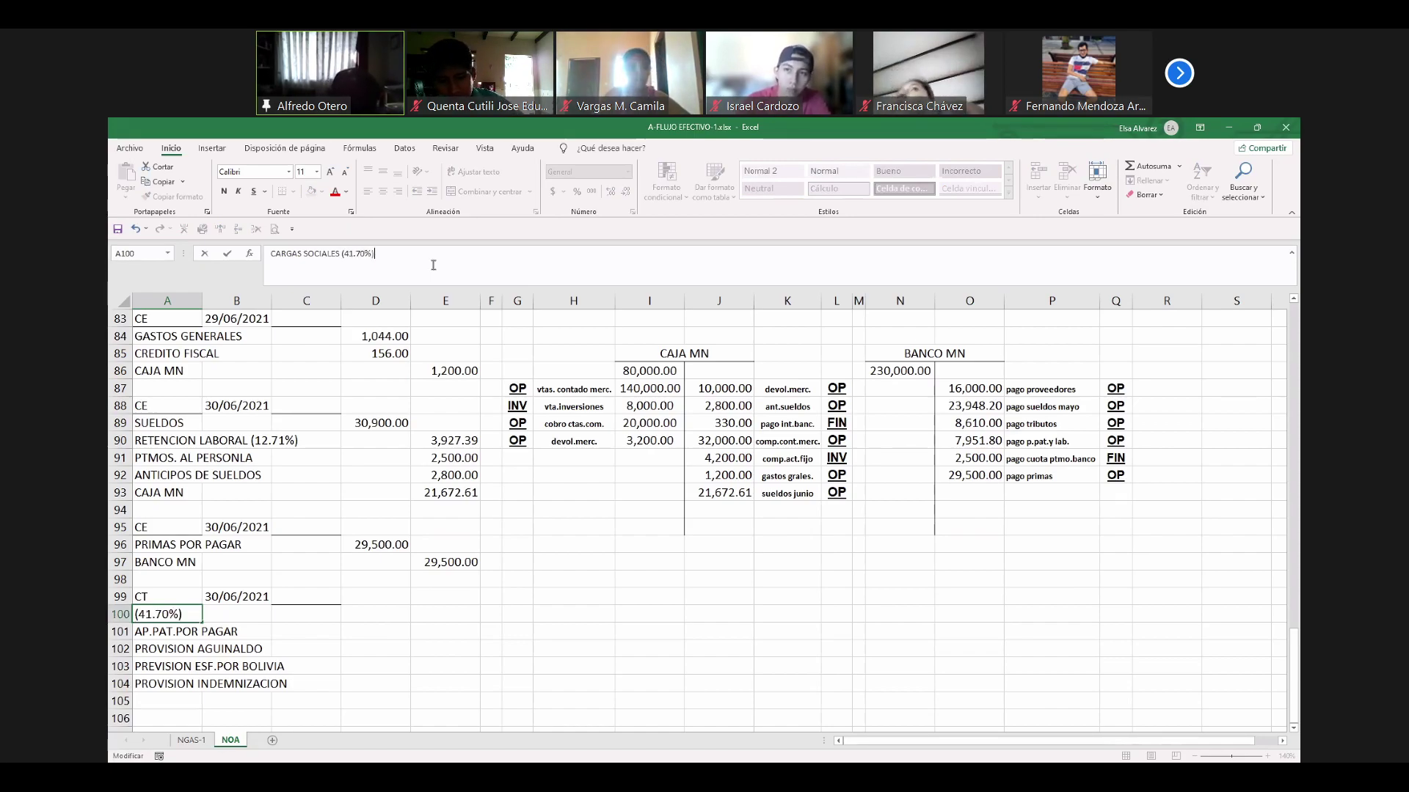
key("Return")
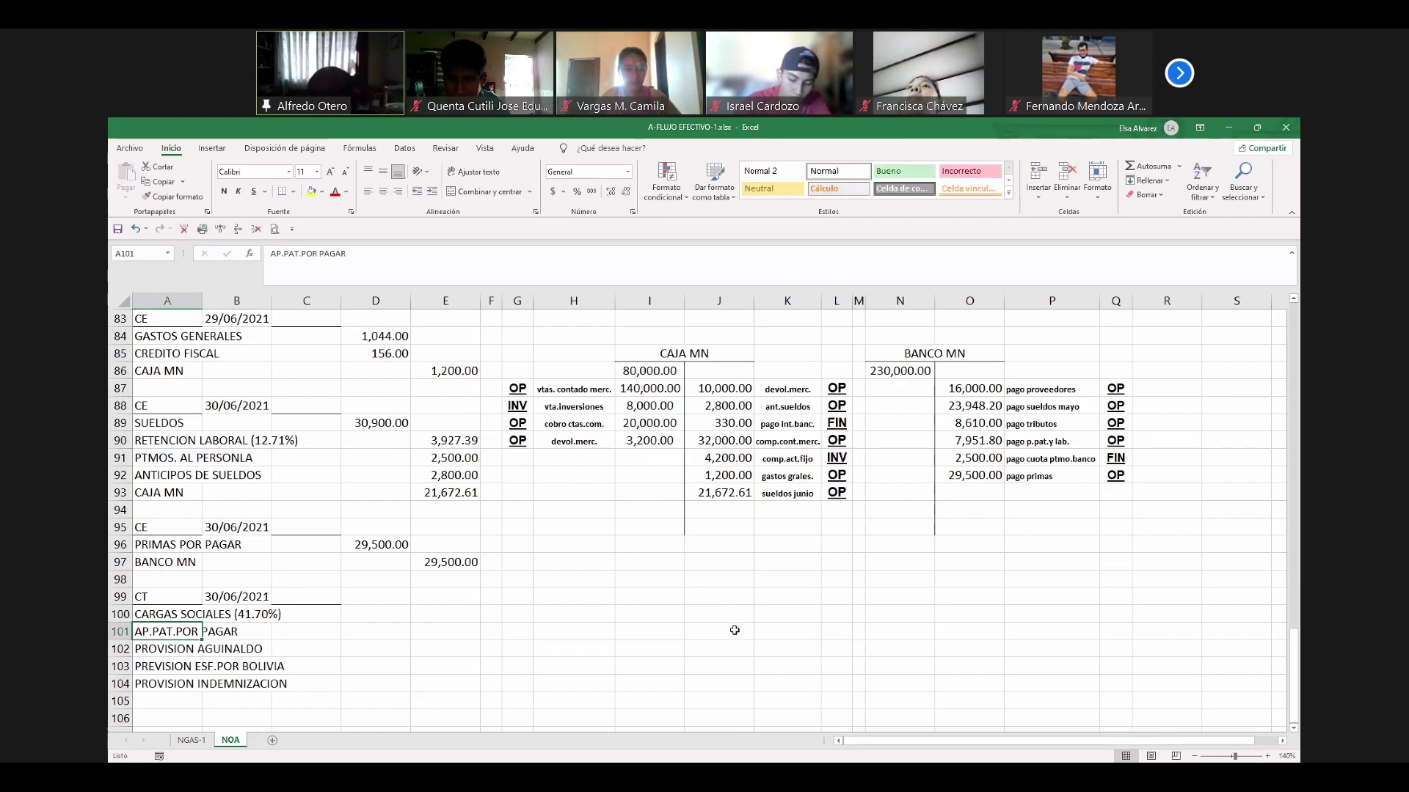
Calculate the CARGAS SOCIALES debit in D100 as the salaries amount in D89 multiplied by .417.
left_click(398, 619)
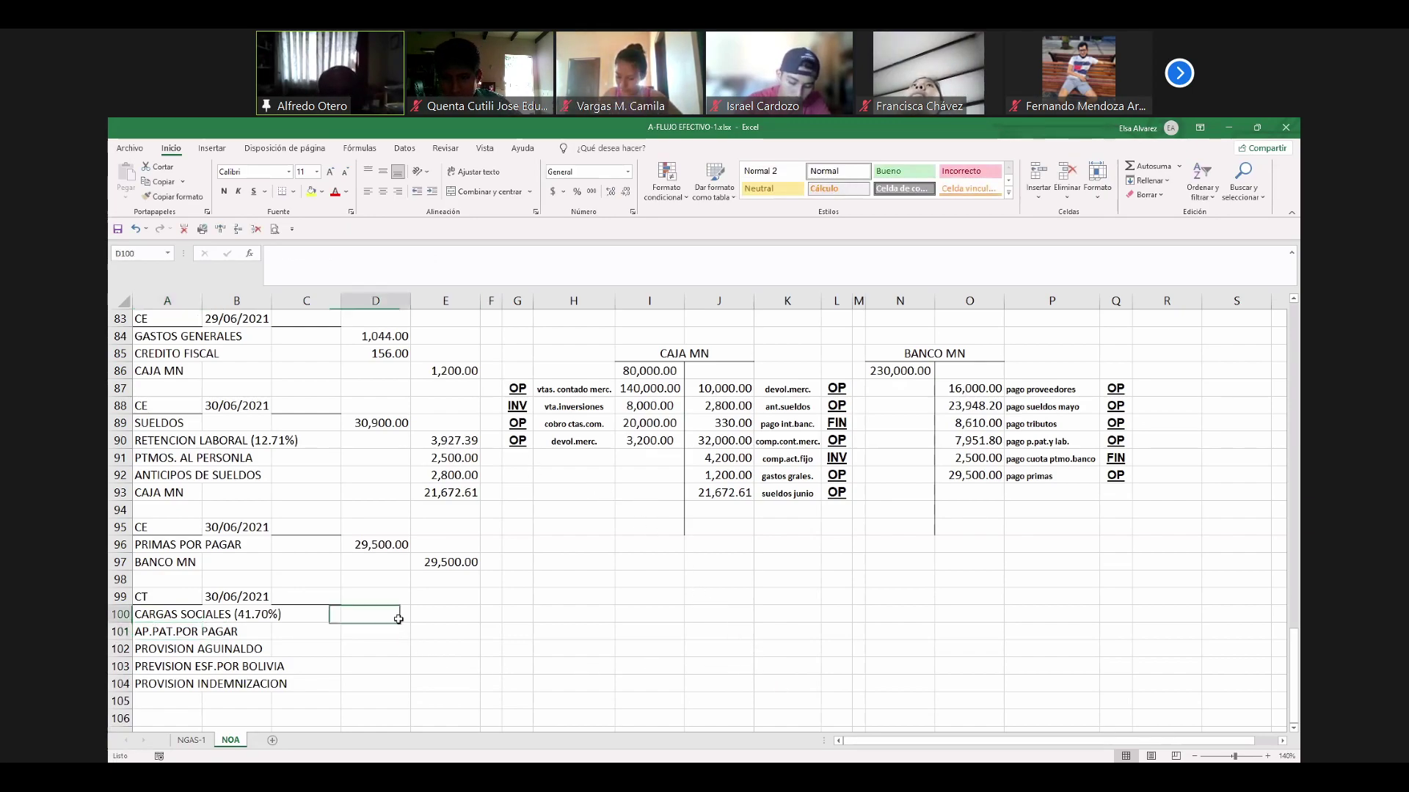
type("+")
left_click(408, 424)
type("*.417")
key("Return")
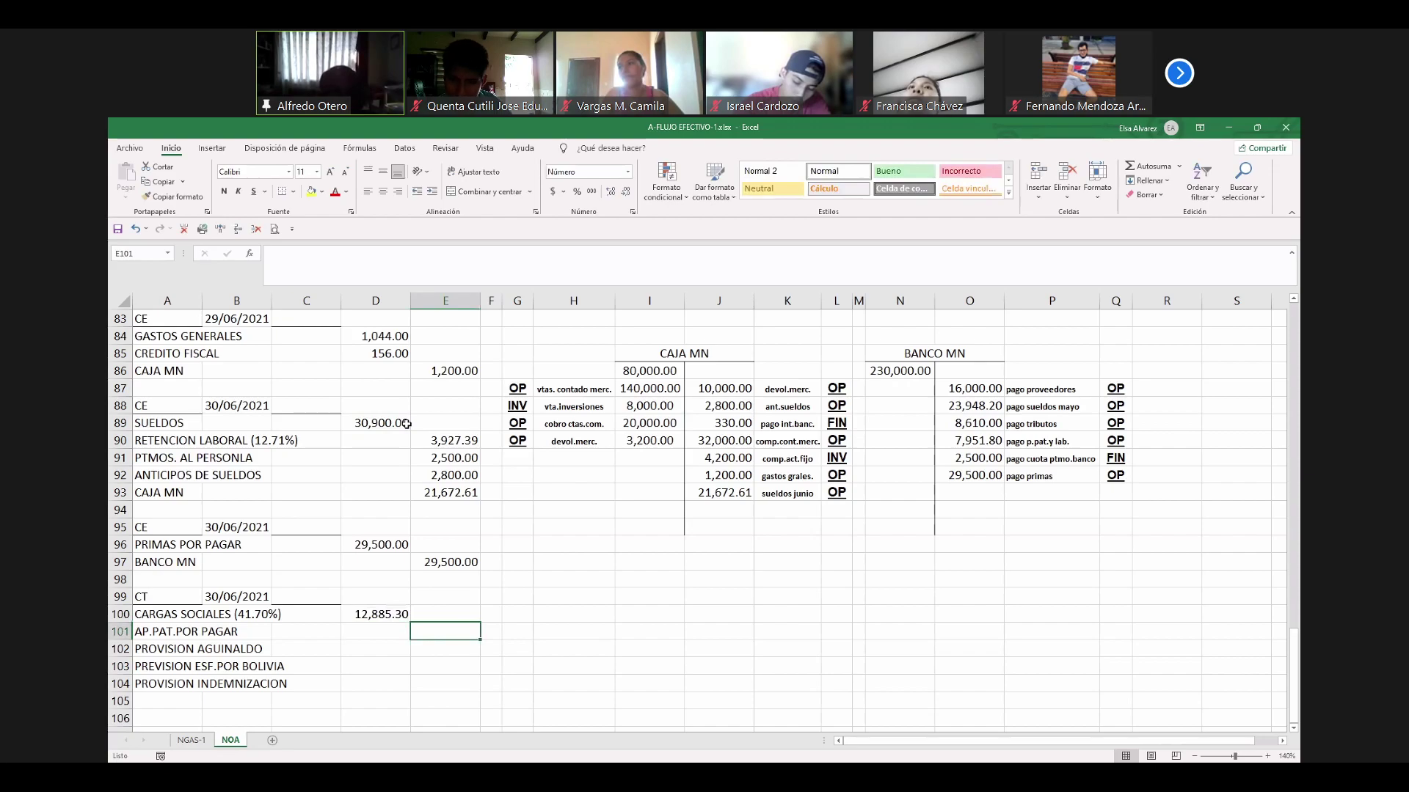
Append the rate (16.71%) to the AP.PAT.POR PAGAR account name in A101.
key("Home")
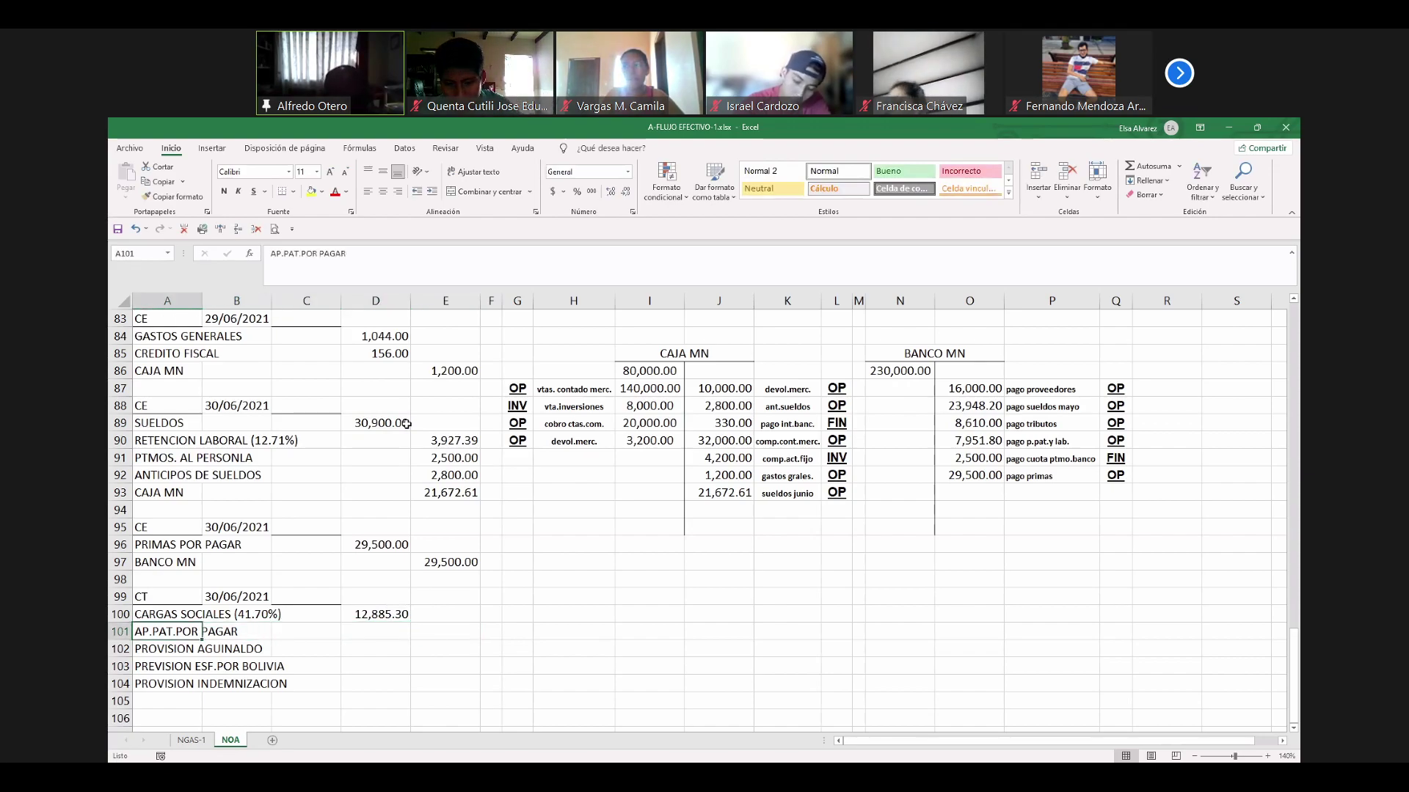
key("F2")
type("(16.71%")
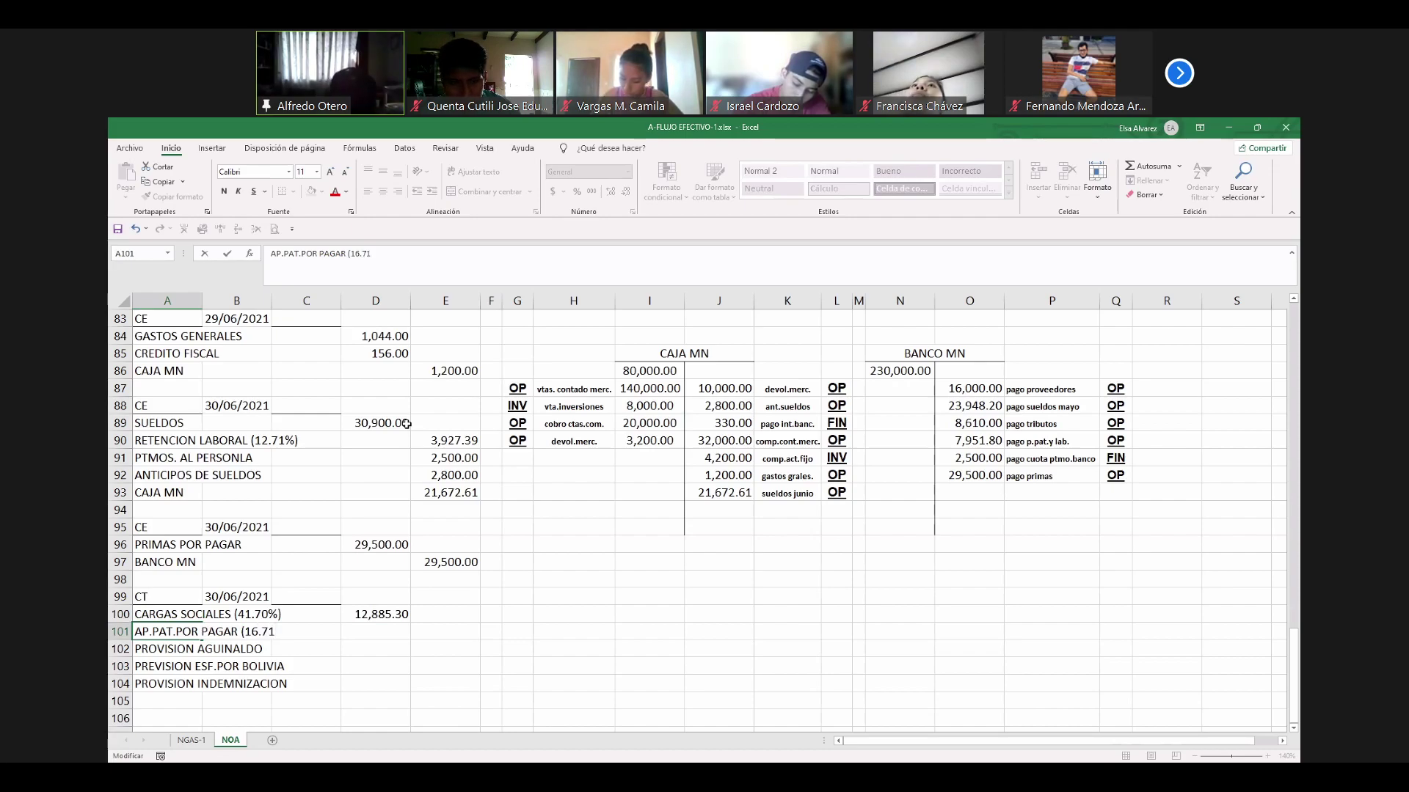
key("Return")
Calculate the AP.PAT.POR PAGAR credit in E101 as the salaries amount in D89 multiplied by .1671.
key("Up")
key("Right")
key("Right")
key("Right")
key("Right")
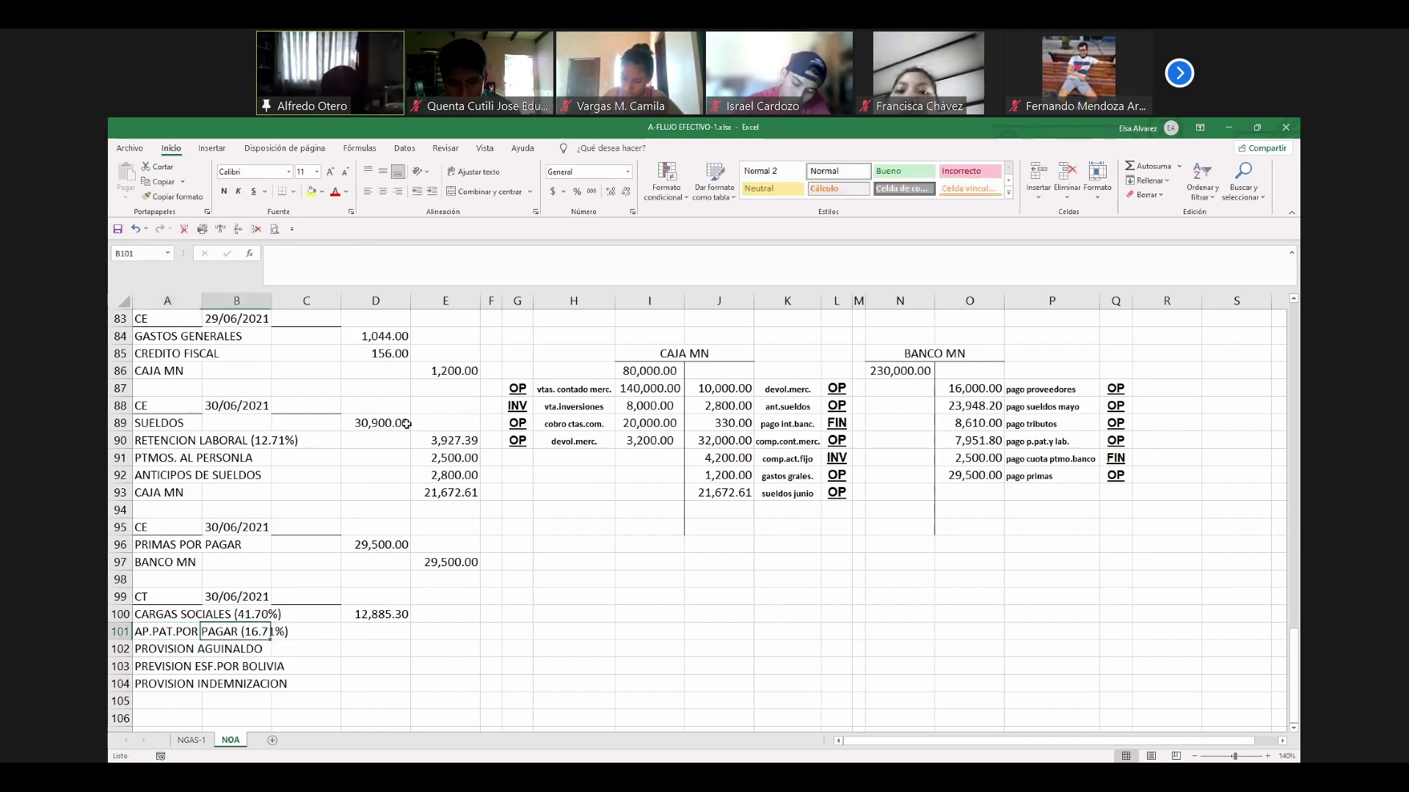
type("+")
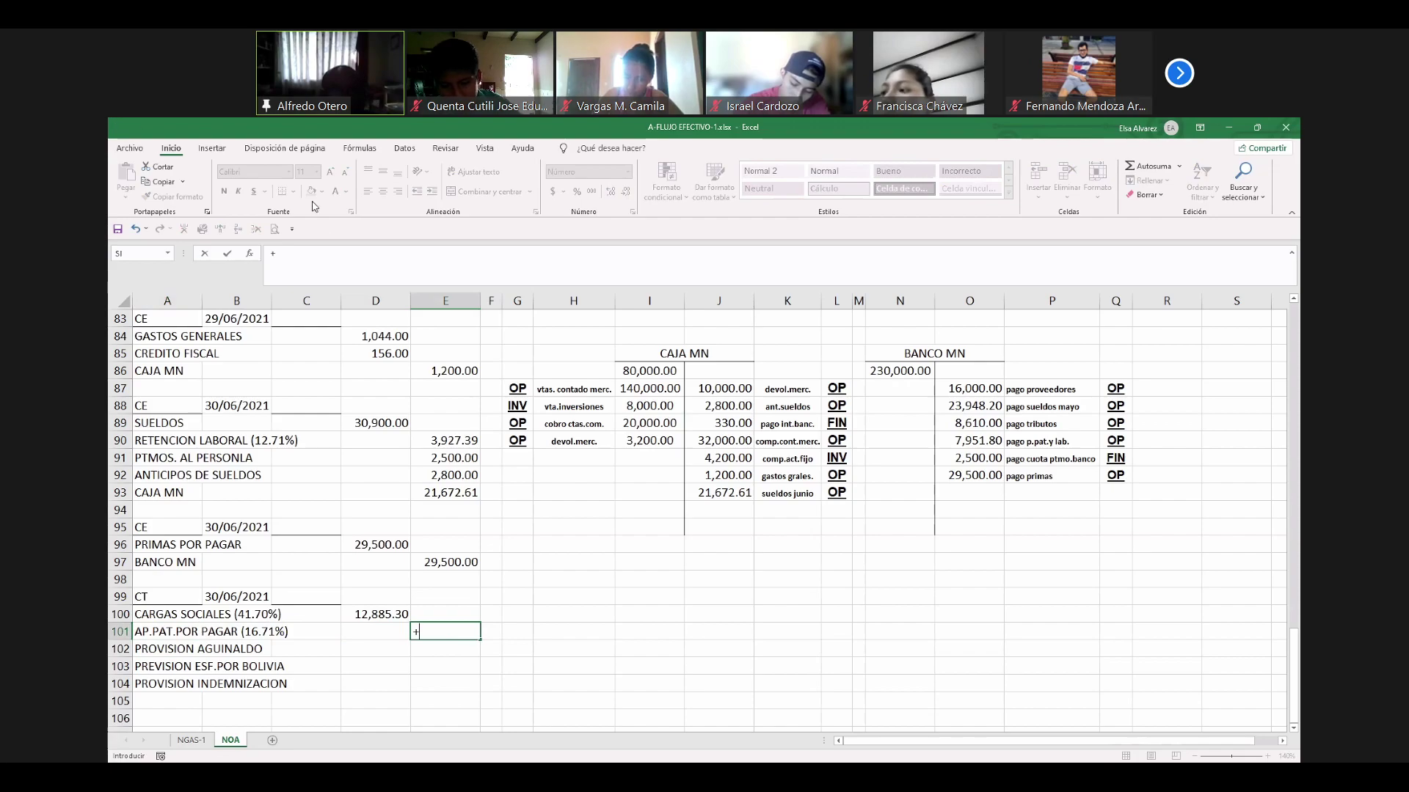
left_click(388, 432)
type("*.1671")
key("Return")
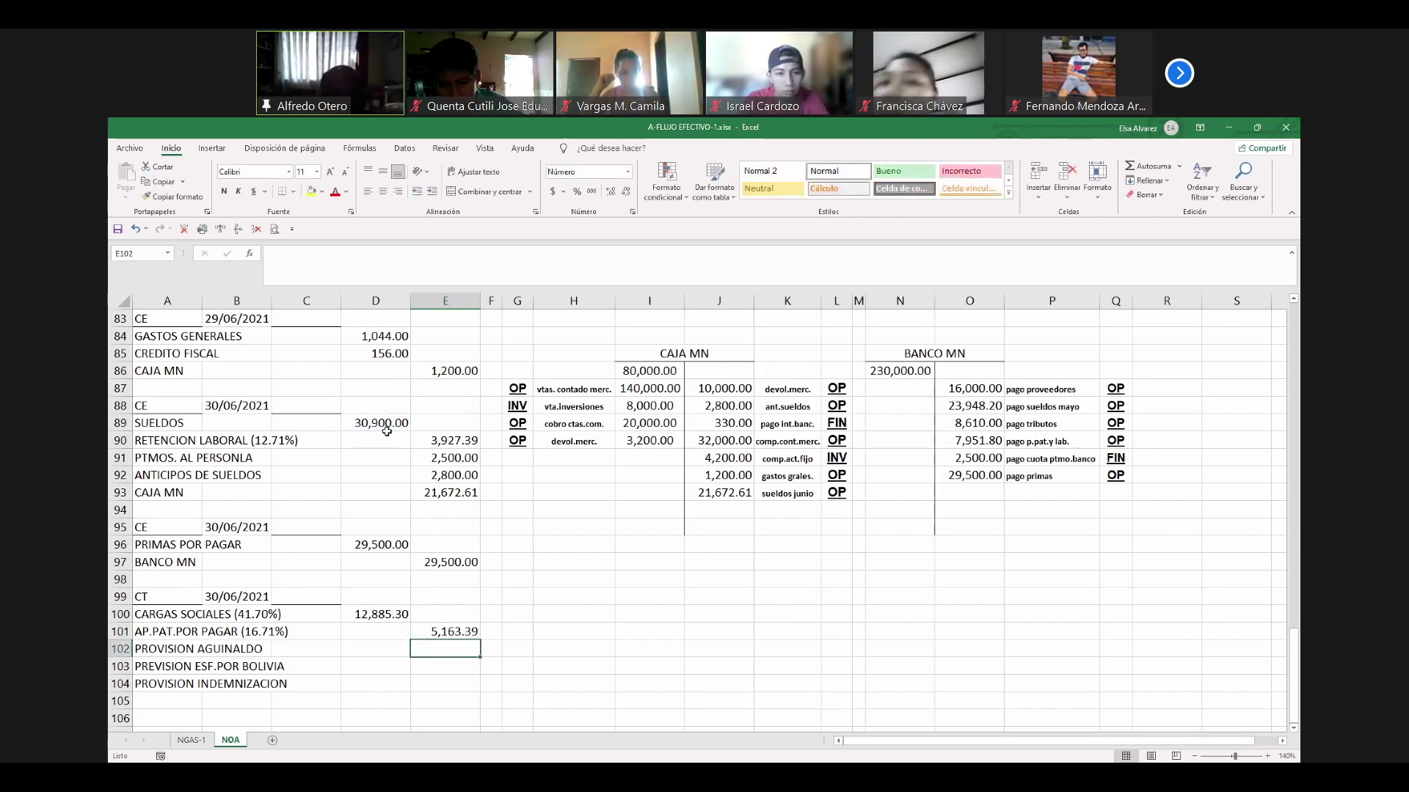
Calculate the PROVISION AGUINALDO credit in E102 as D89 multiplied by .0833.
type("+")
left_click(362, 421)
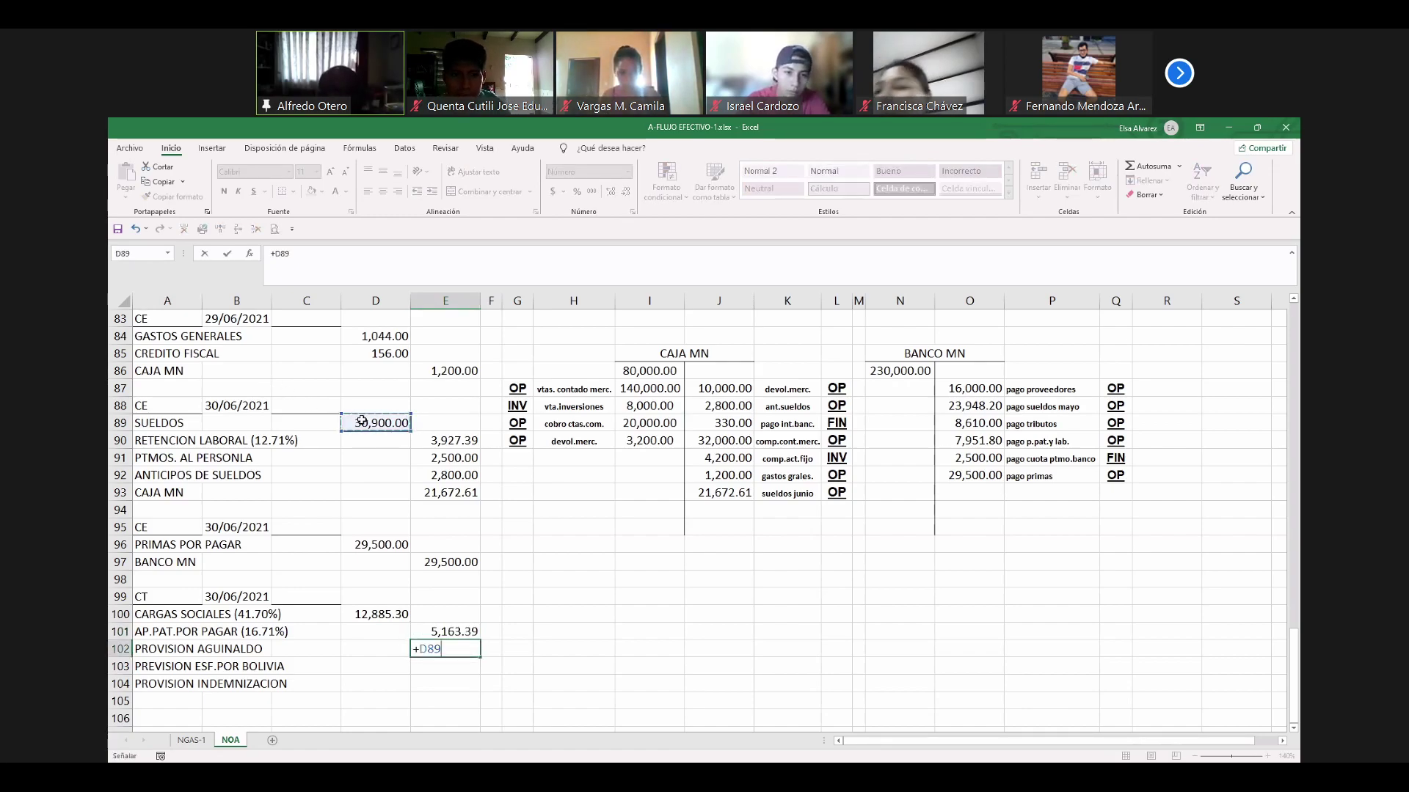
type("*.0833")
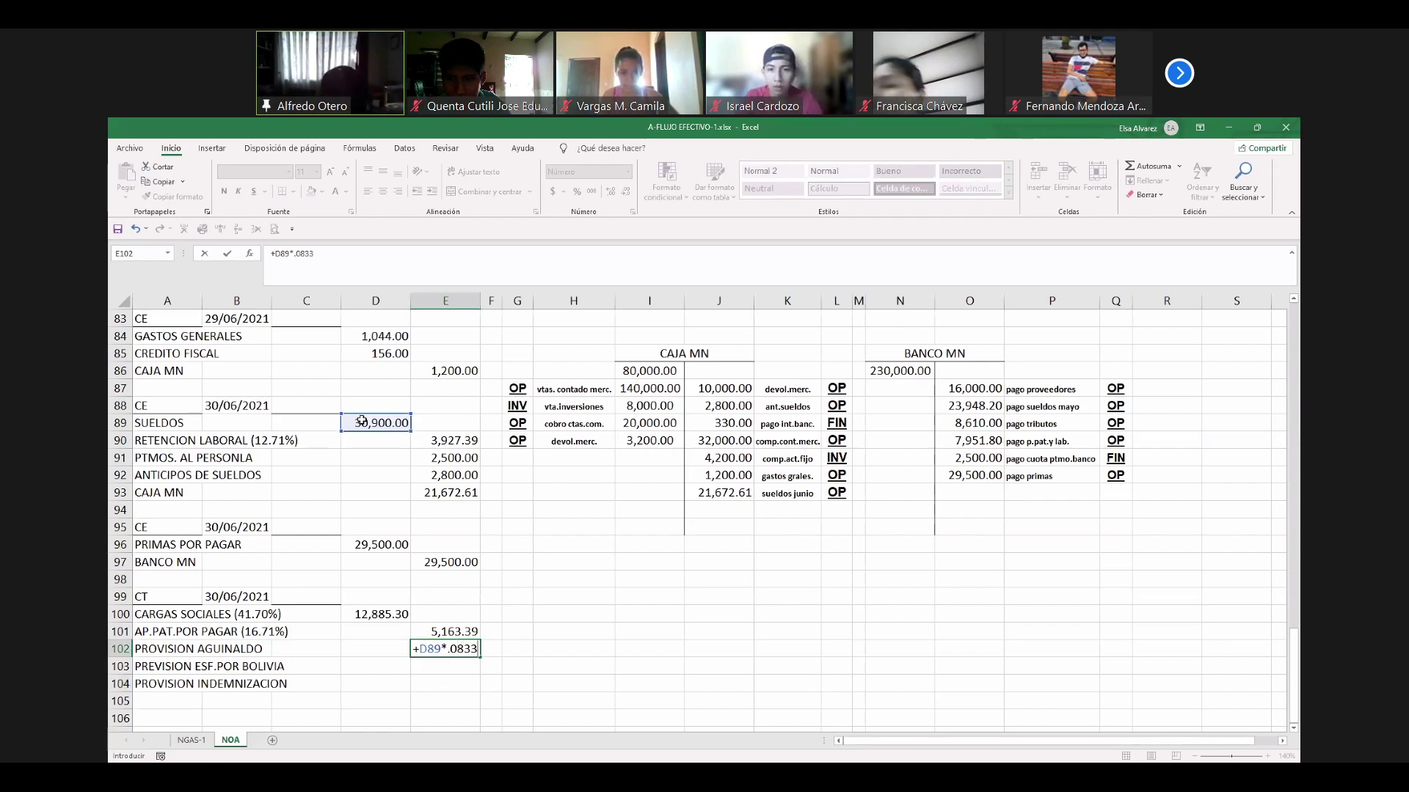
key("Return")
Set the credits in E103 and E104 each equal to the cell above, and save the workbook.
type("+")
key("Up")
key("Return")
type("+")
key("Up")
key("Return")
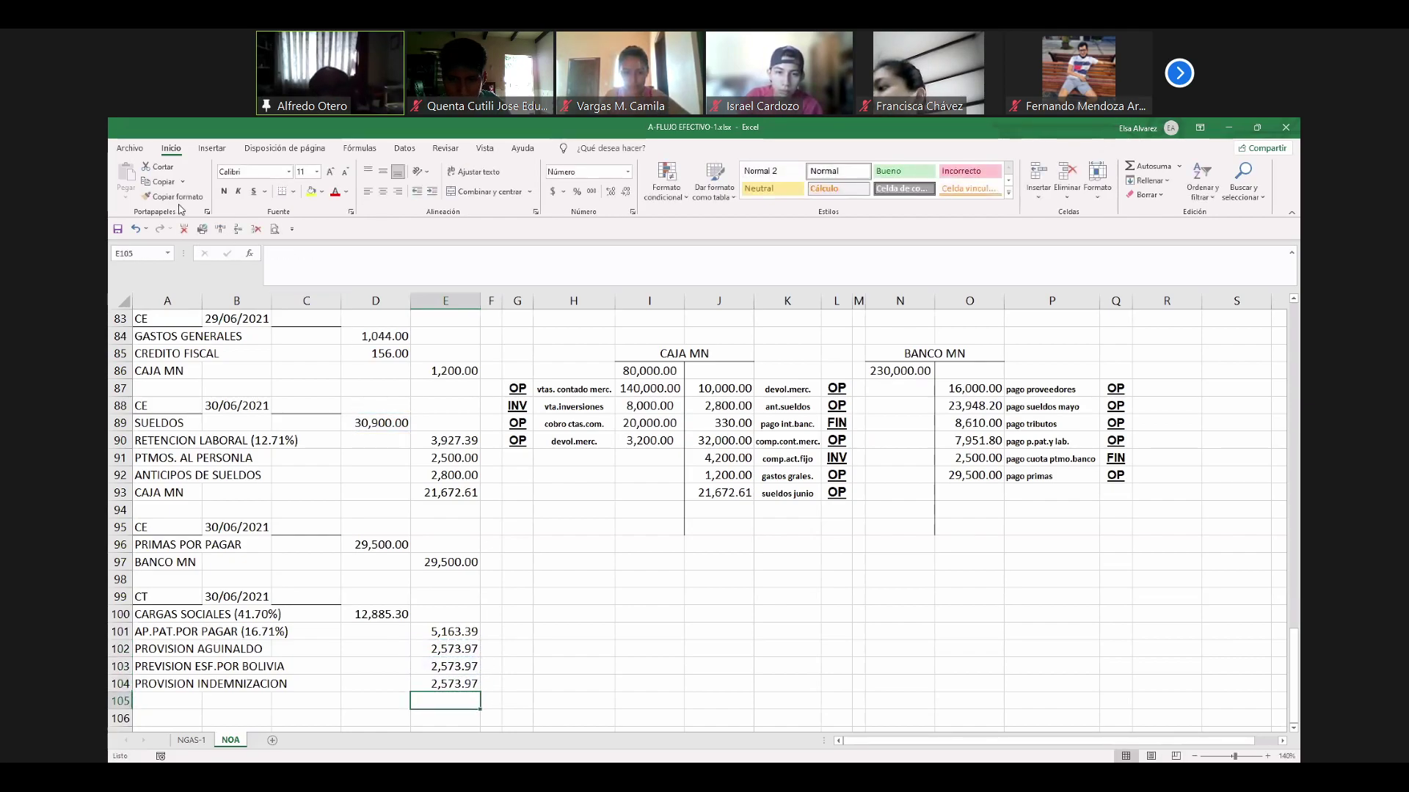
left_click(118, 229)
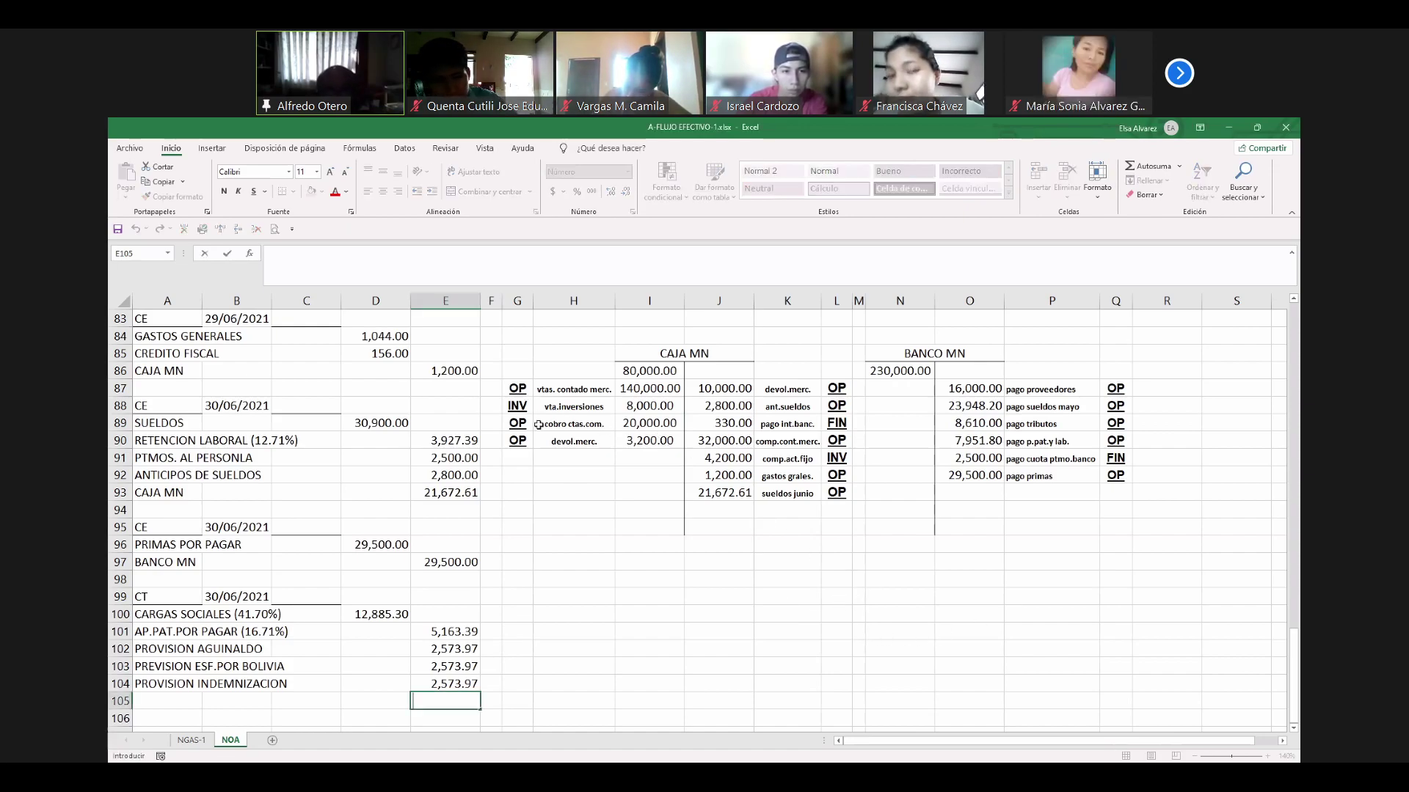
Fill all the OP labels beside the CAJA MN and BANCO MN T-accounts with standard green.
left_click(524, 395)
left_click(518, 424, "ctrl")
left_click(518, 441, "ctrl")
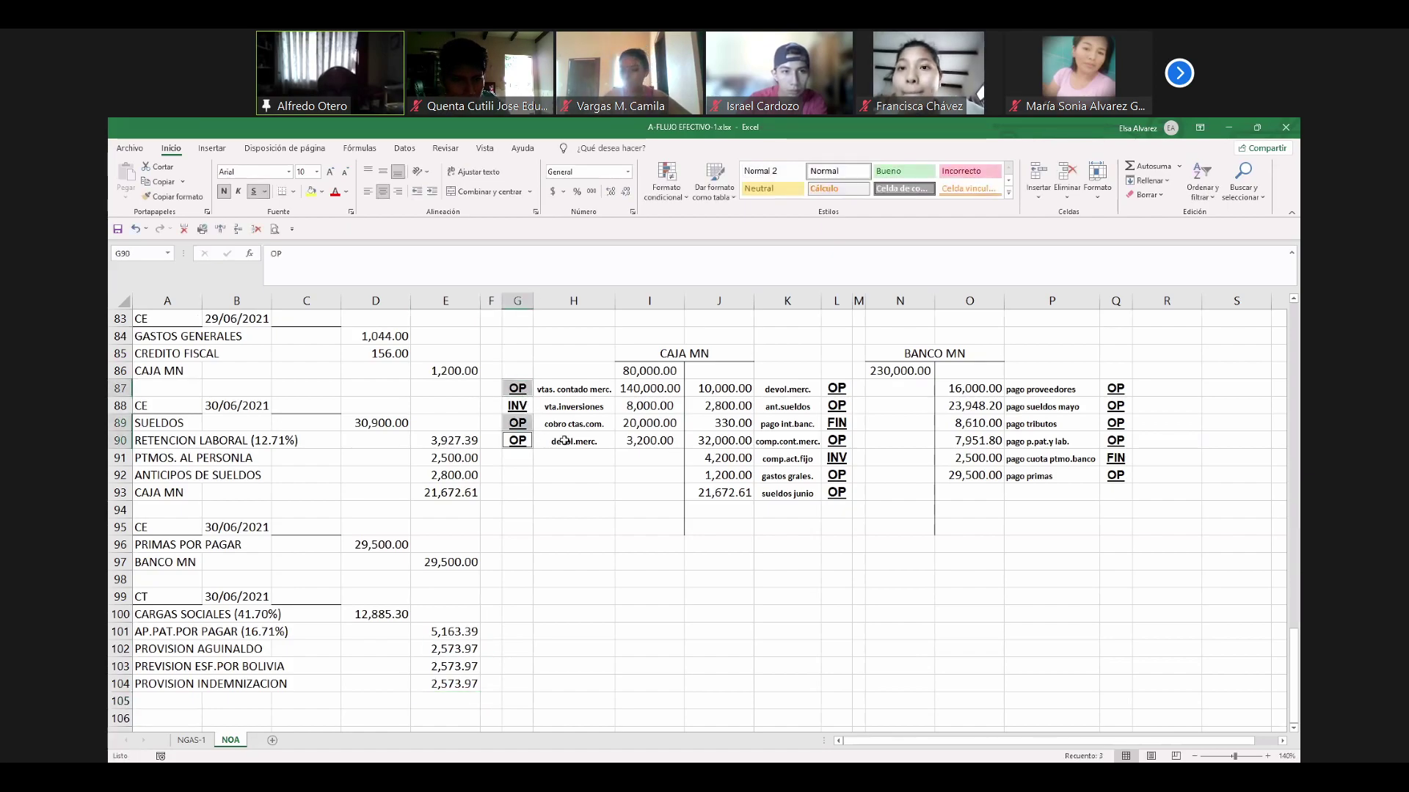
left_click(836, 389, "ctrl")
left_click(837, 407, "ctrl")
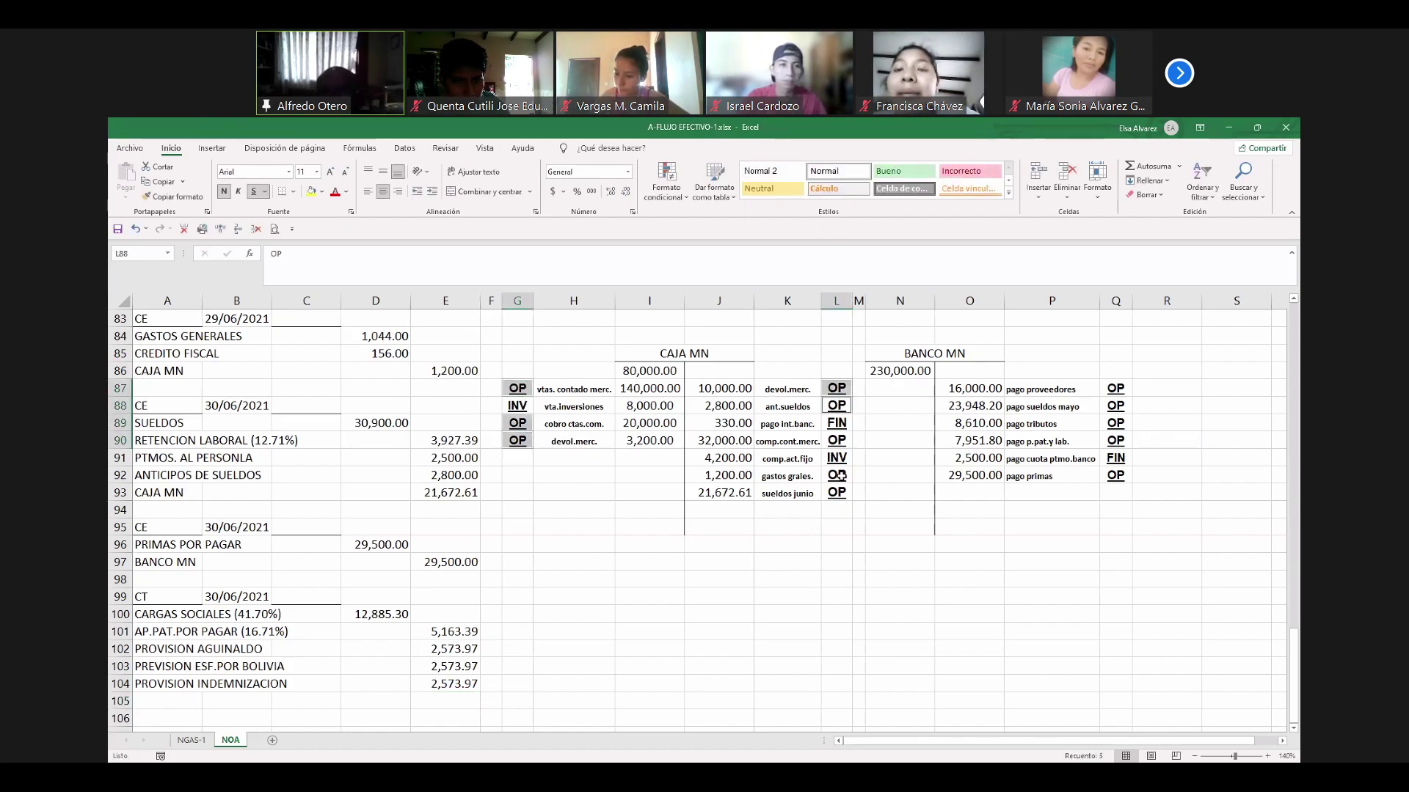
left_click(836, 440, "ctrl")
left_click(836, 476, "ctrl")
left_click(836, 492, "ctrl")
left_click(1116, 390, "ctrl")
left_click(1116, 405, "ctrl")
left_click(1116, 423, "ctrl")
left_click(1116, 440, "ctrl")
left_click(1116, 476, "ctrl")
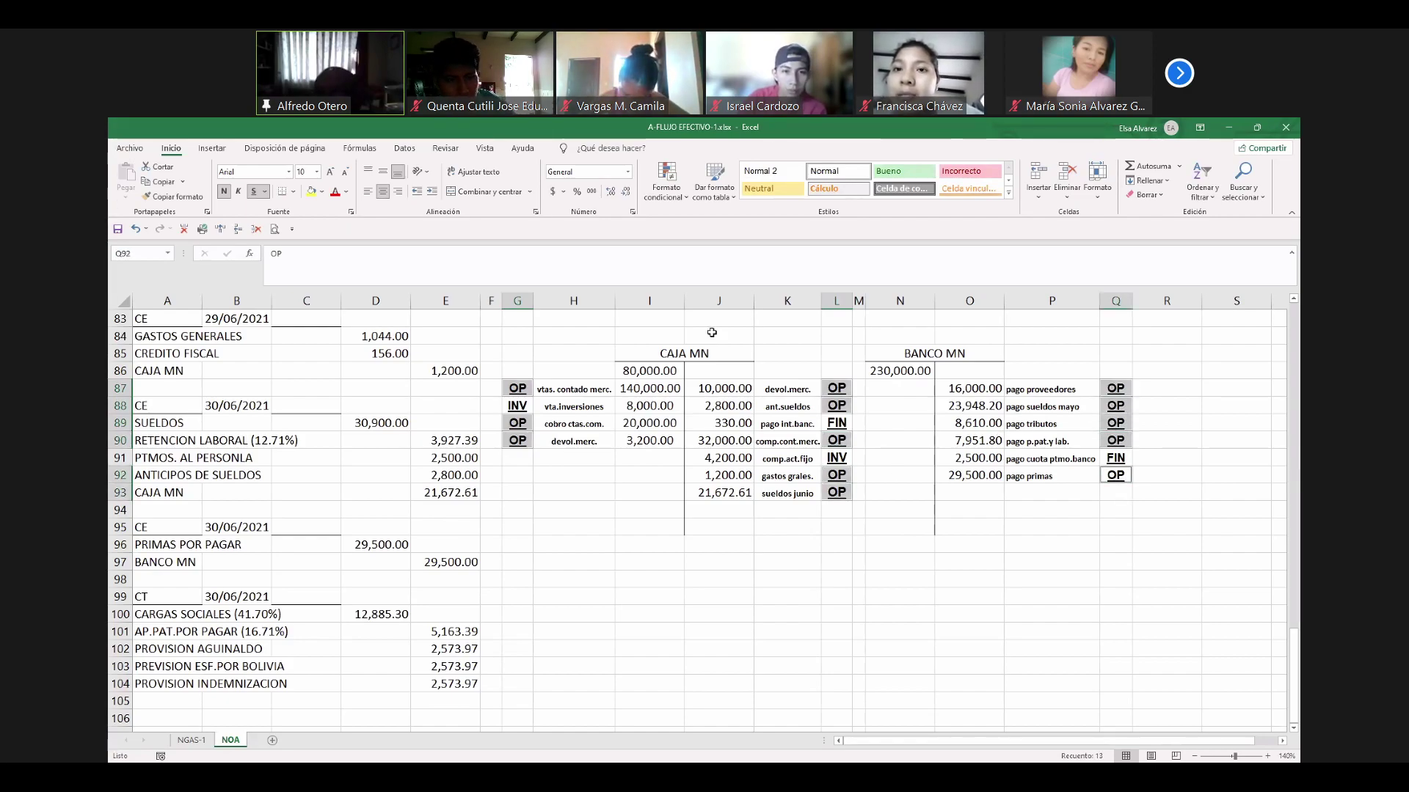
left_click(311, 192)
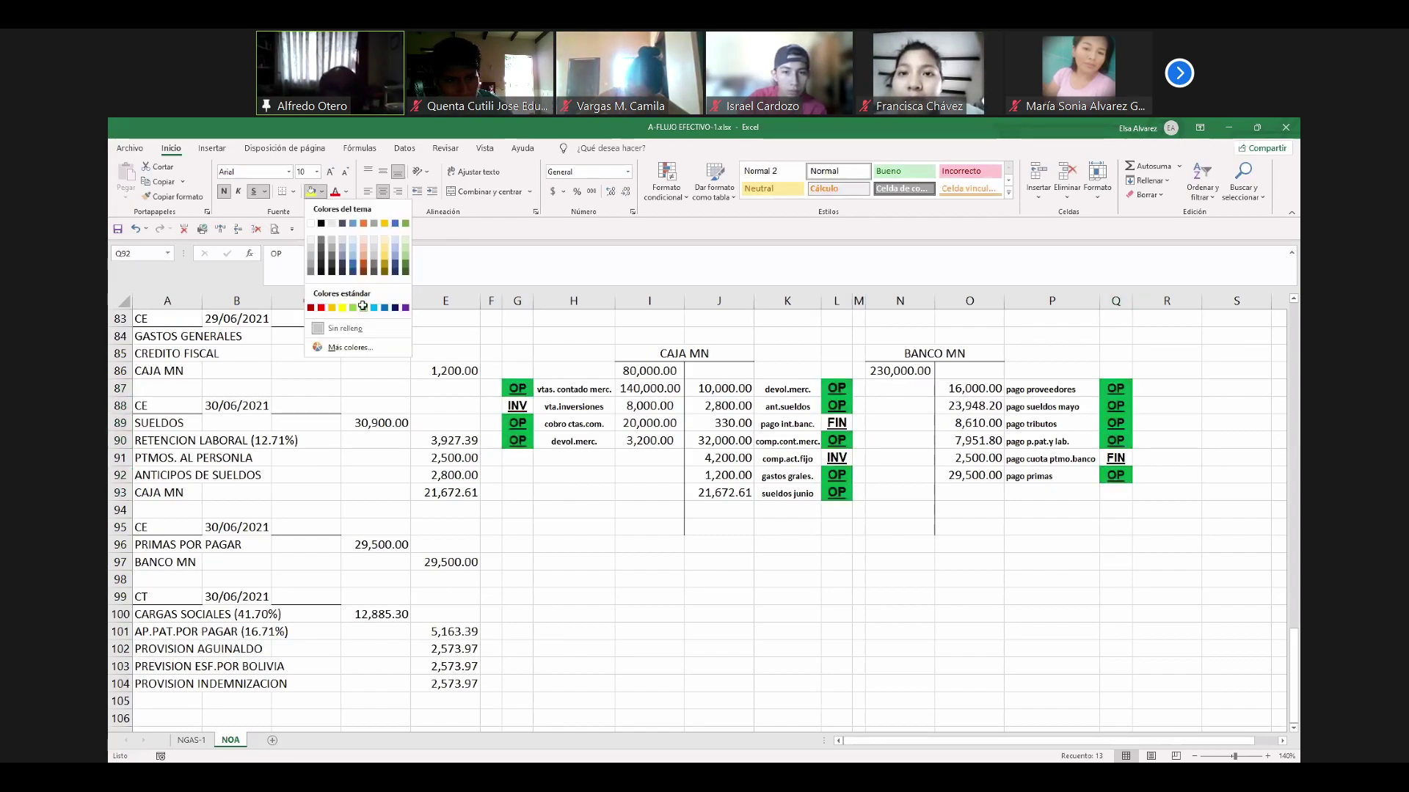
Fill the INV labels in G88 and L91 with yellow.
left_click(522, 408)
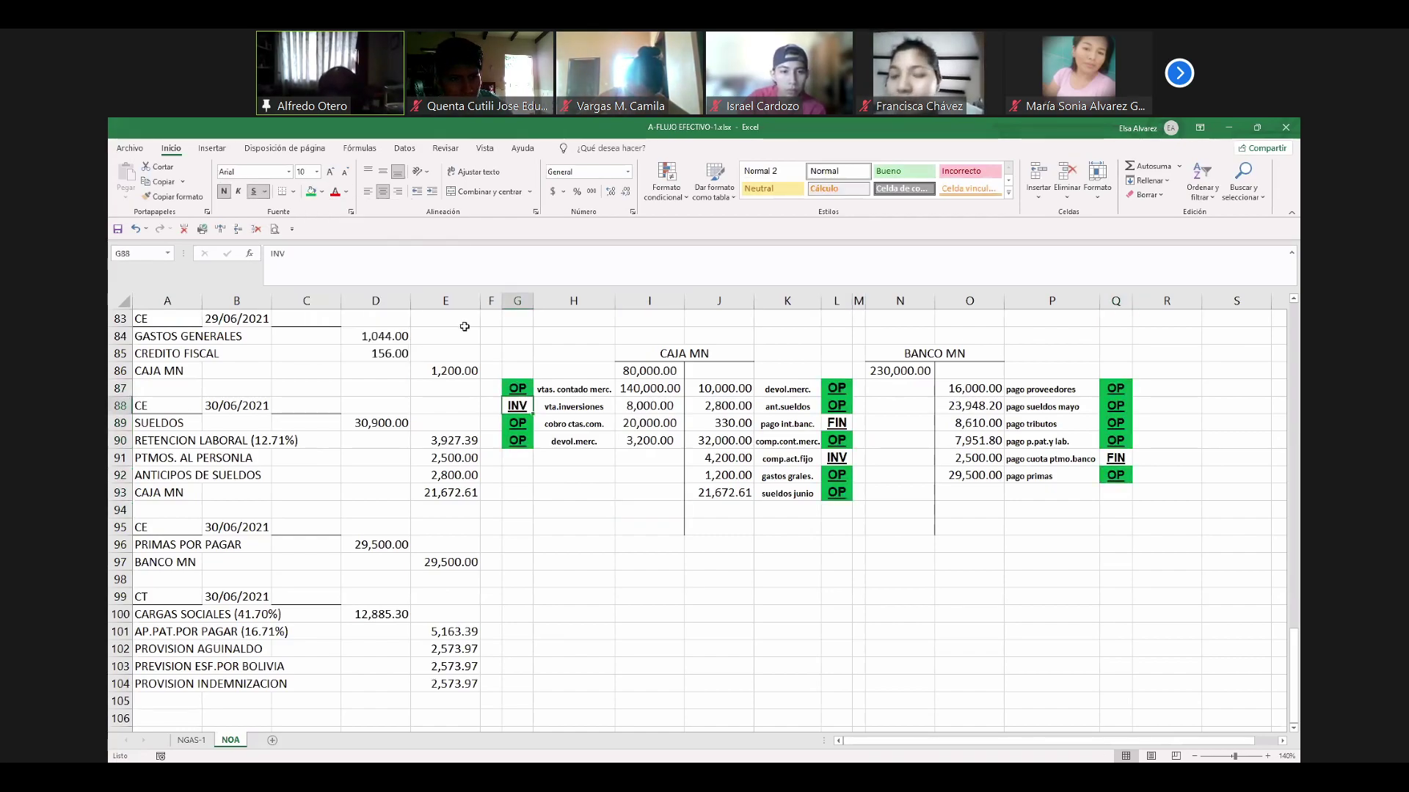
left_click(321, 191)
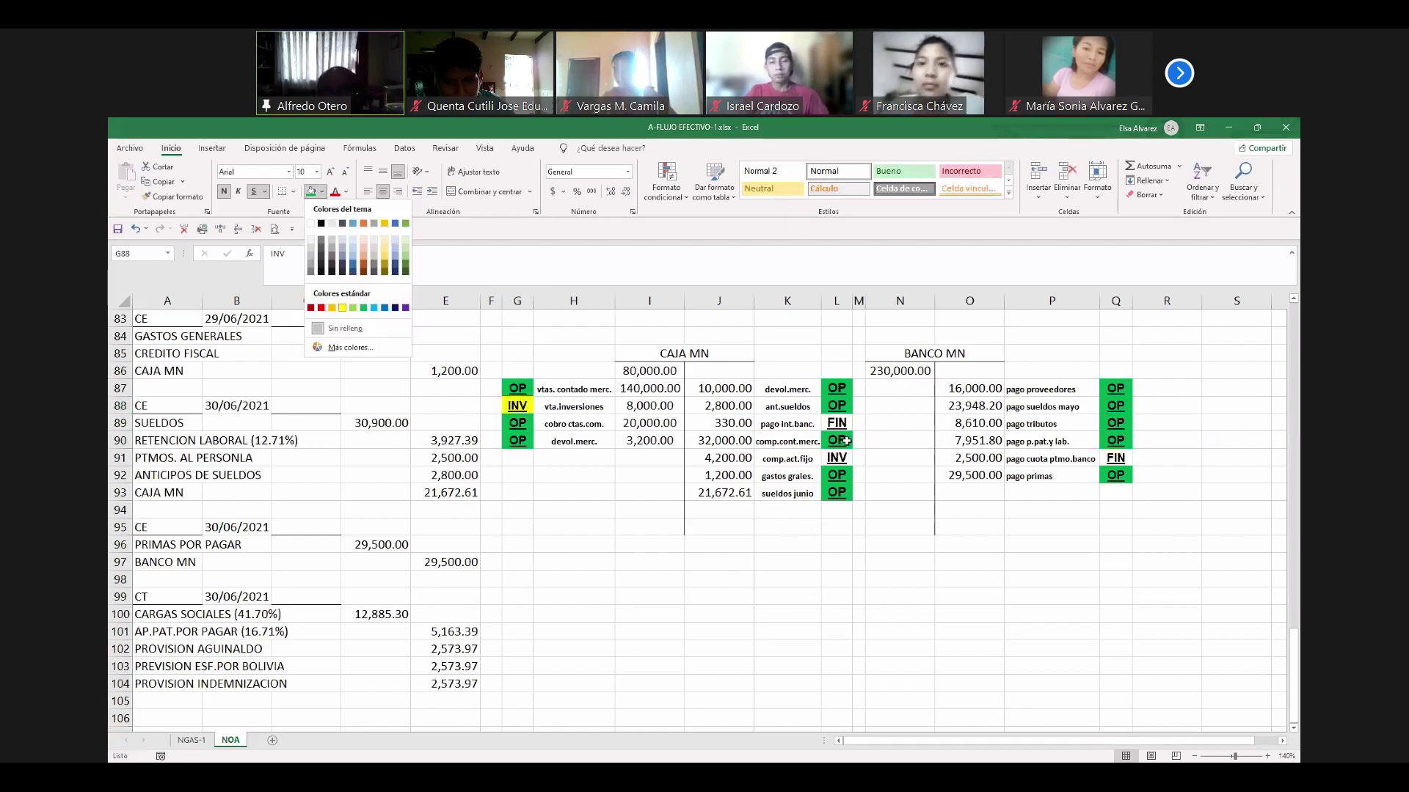
left_click(343, 307)
left_click(836, 458)
left_click(310, 192)
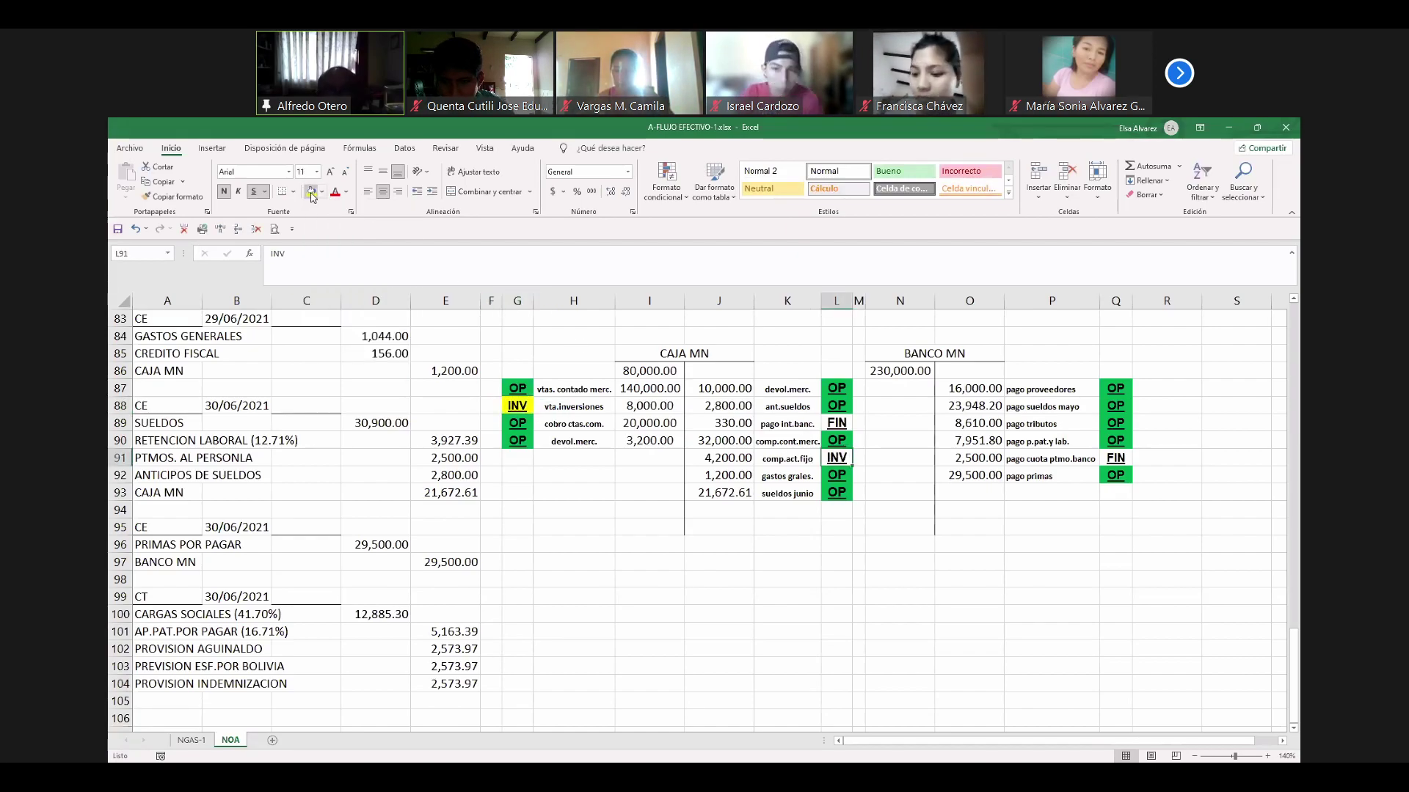
Fill the FIN labels in L89 and Q91 with light orange.
left_click(833, 422)
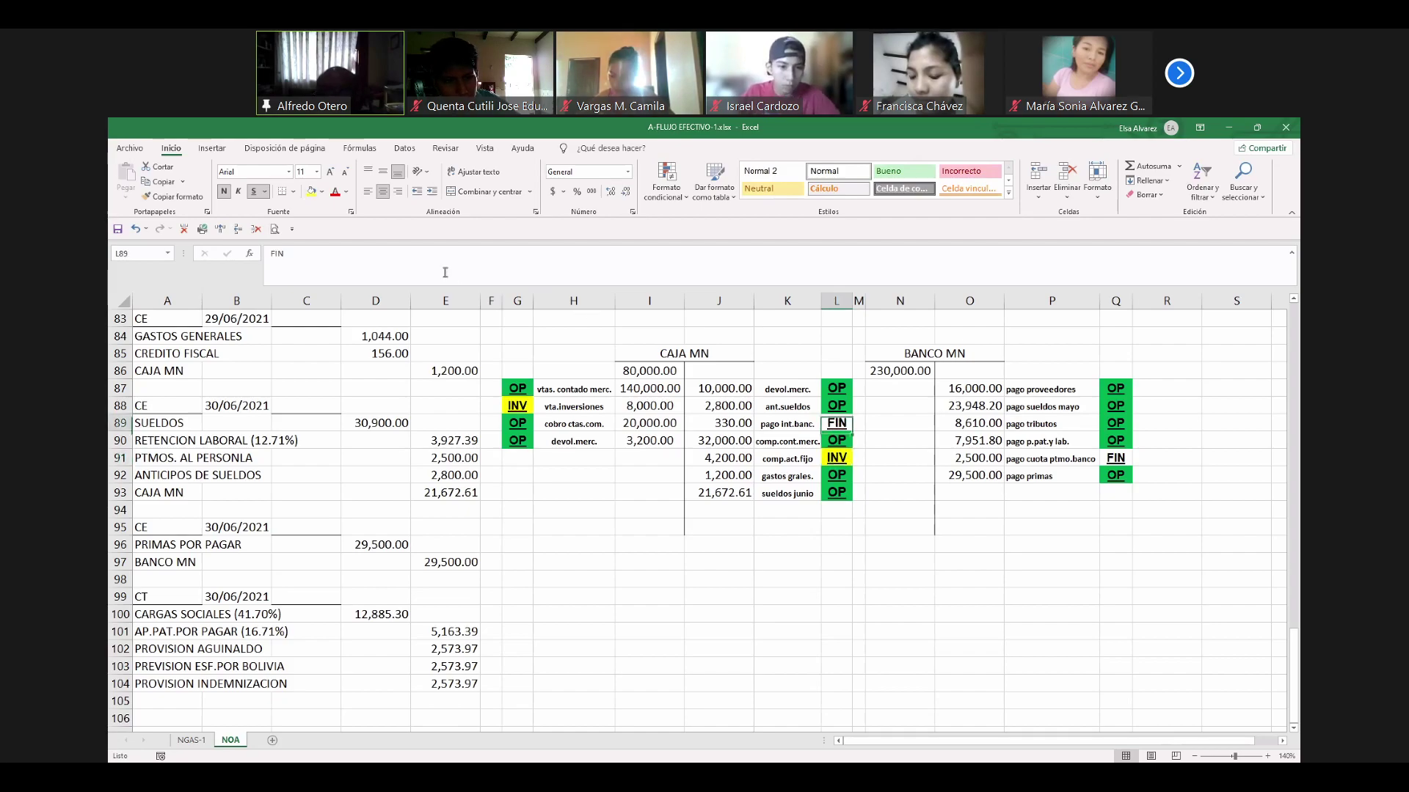
left_click(321, 192)
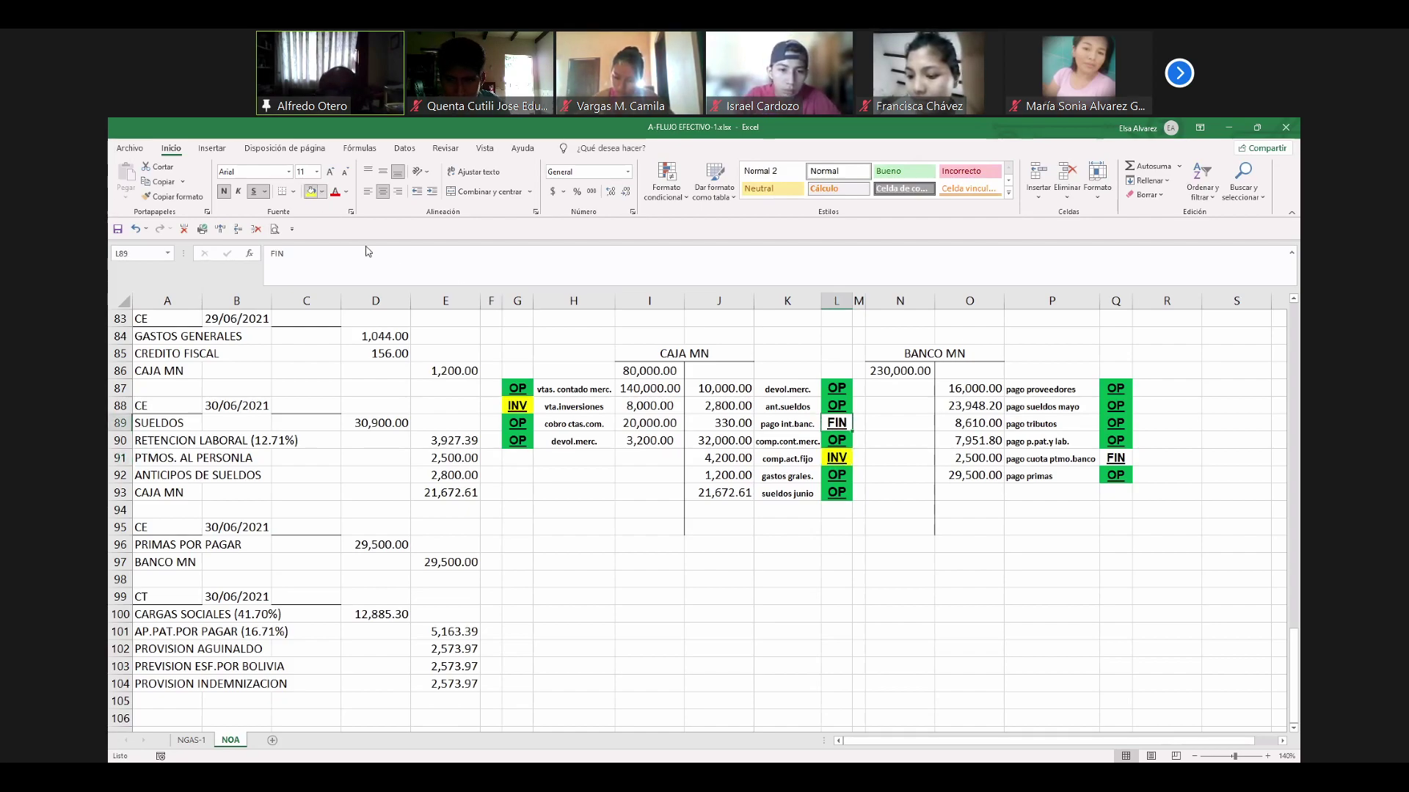
left_click(363, 254)
left_click(1115, 457)
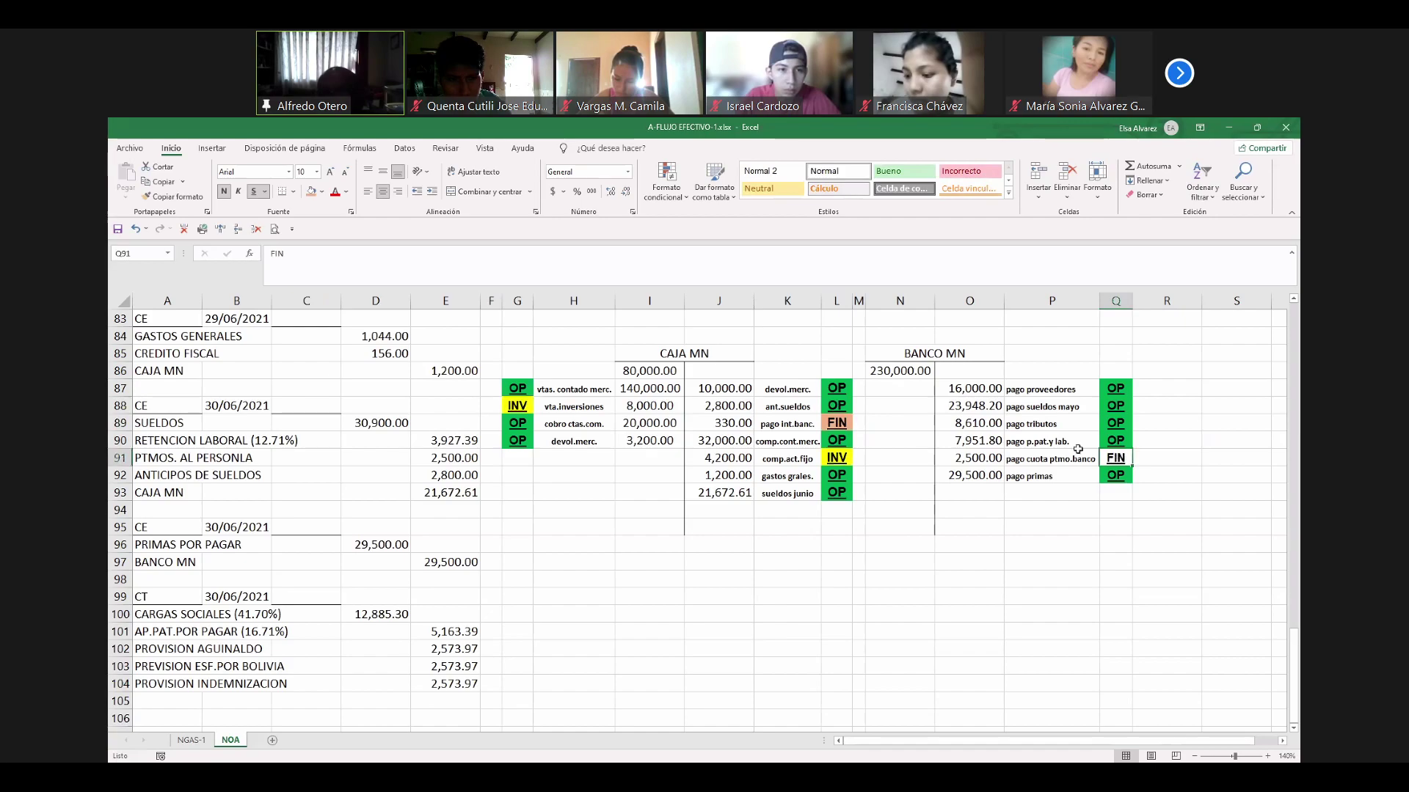
left_click(309, 192)
left_click(836, 509)
left_click(873, 533)
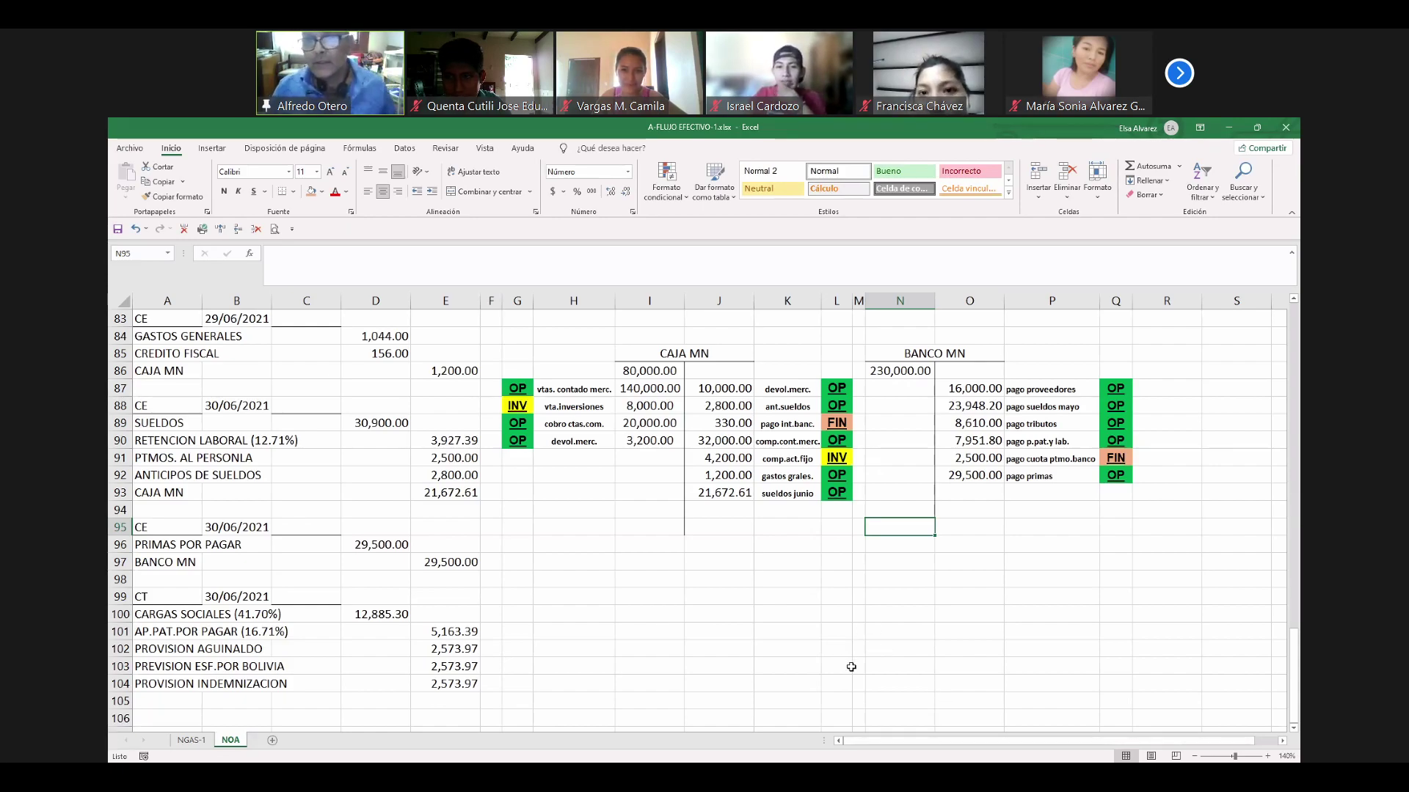
Try to move the CAJA MN T-account block G85:L95 to the area starting at N74.
scroll(864, 681, "up", 3)
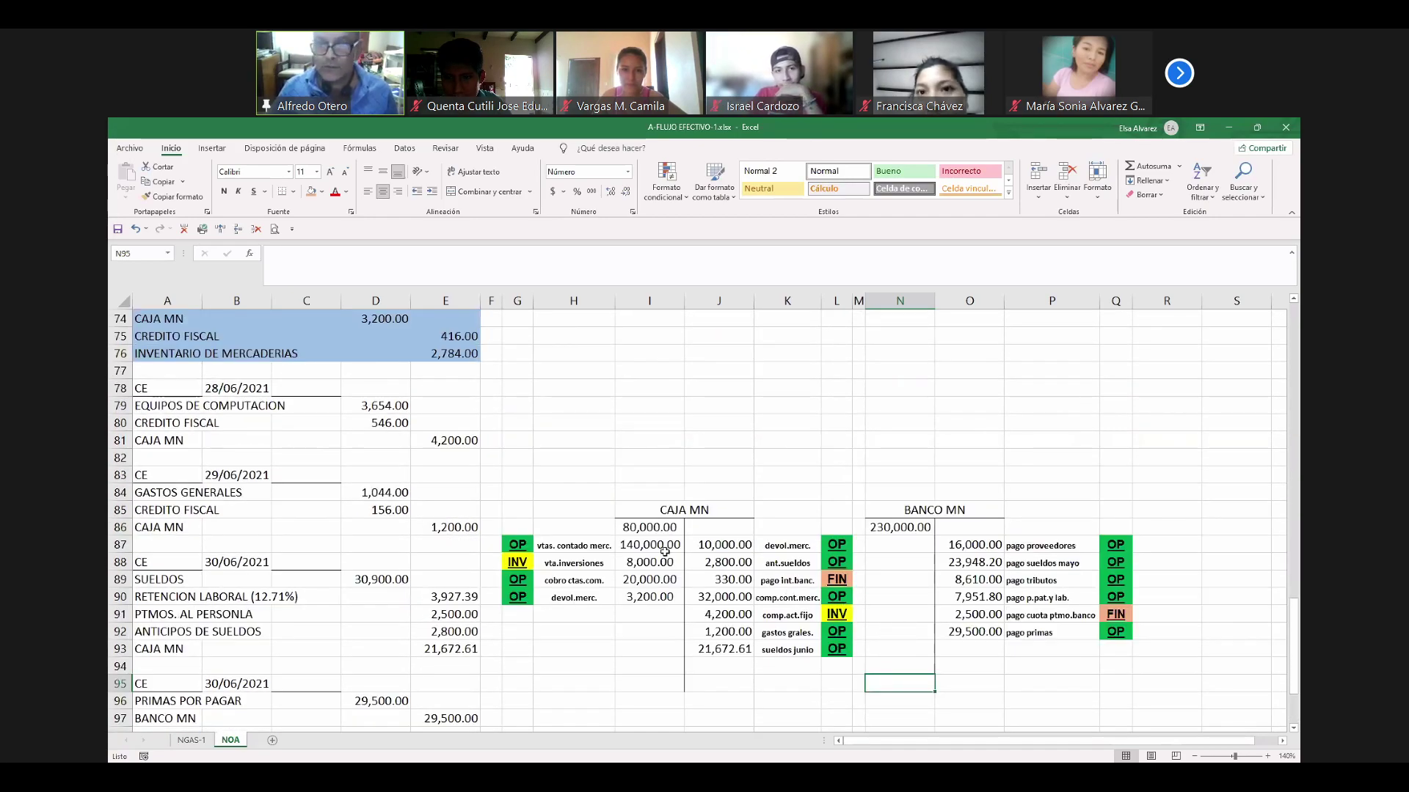
left_click_drag(517, 509, 845, 683)
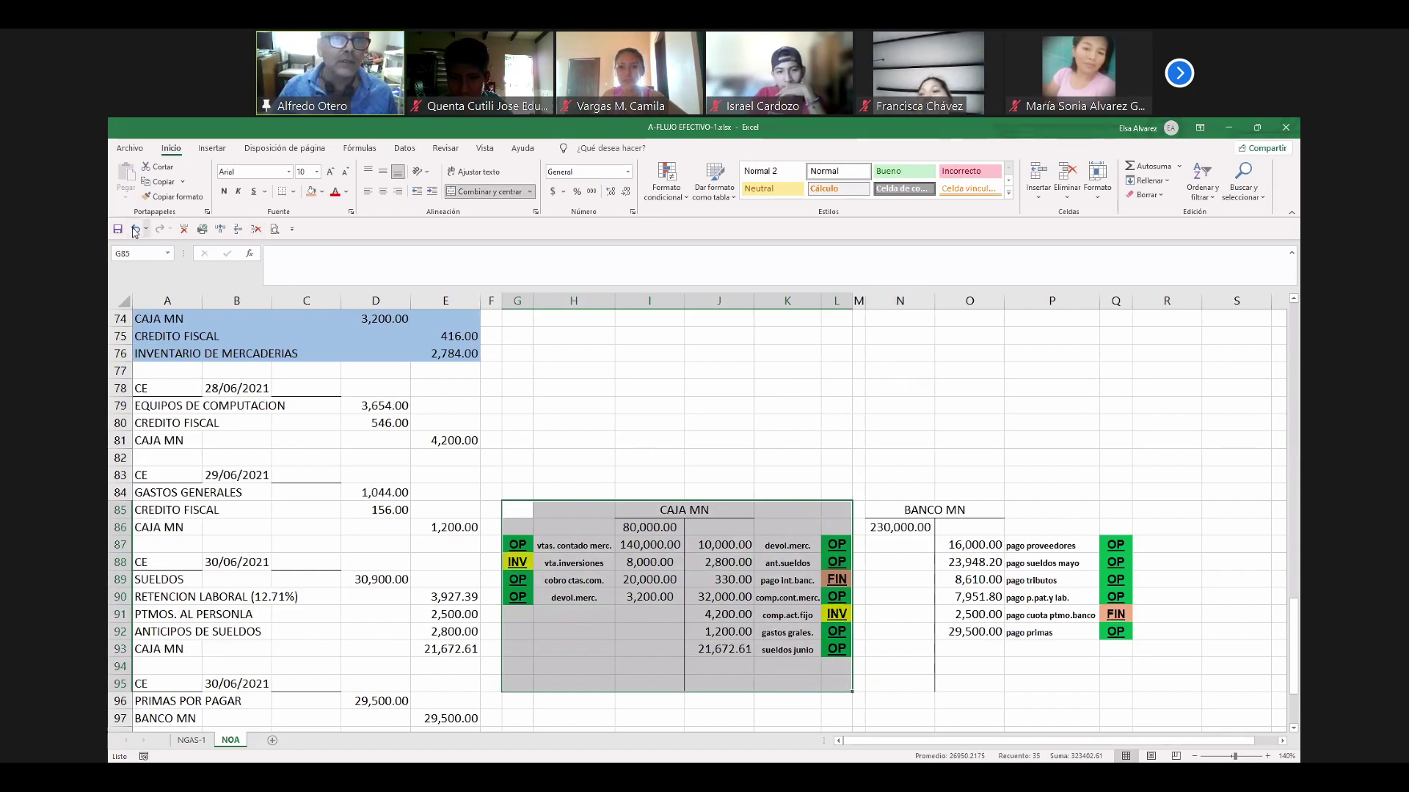
left_click(159, 167)
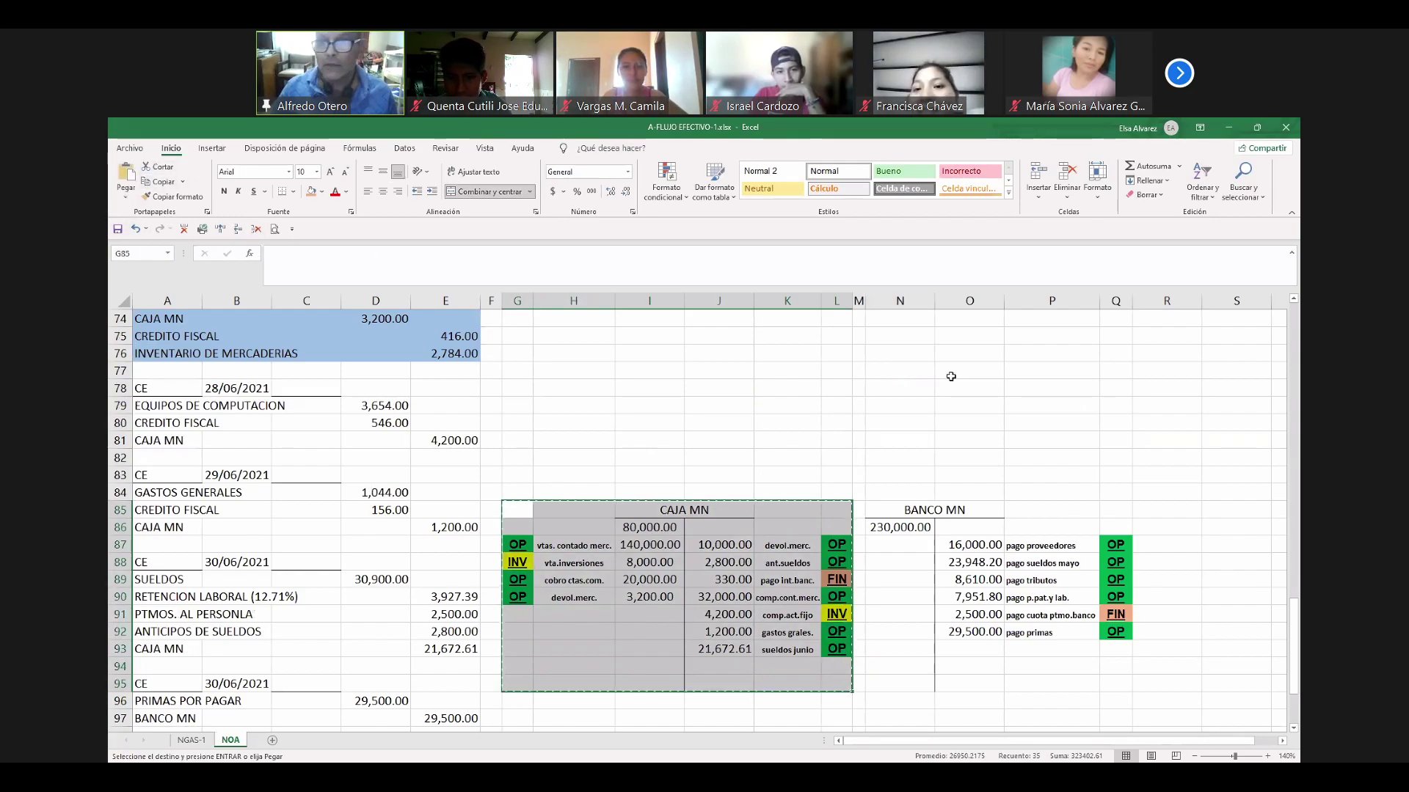
left_click(911, 329)
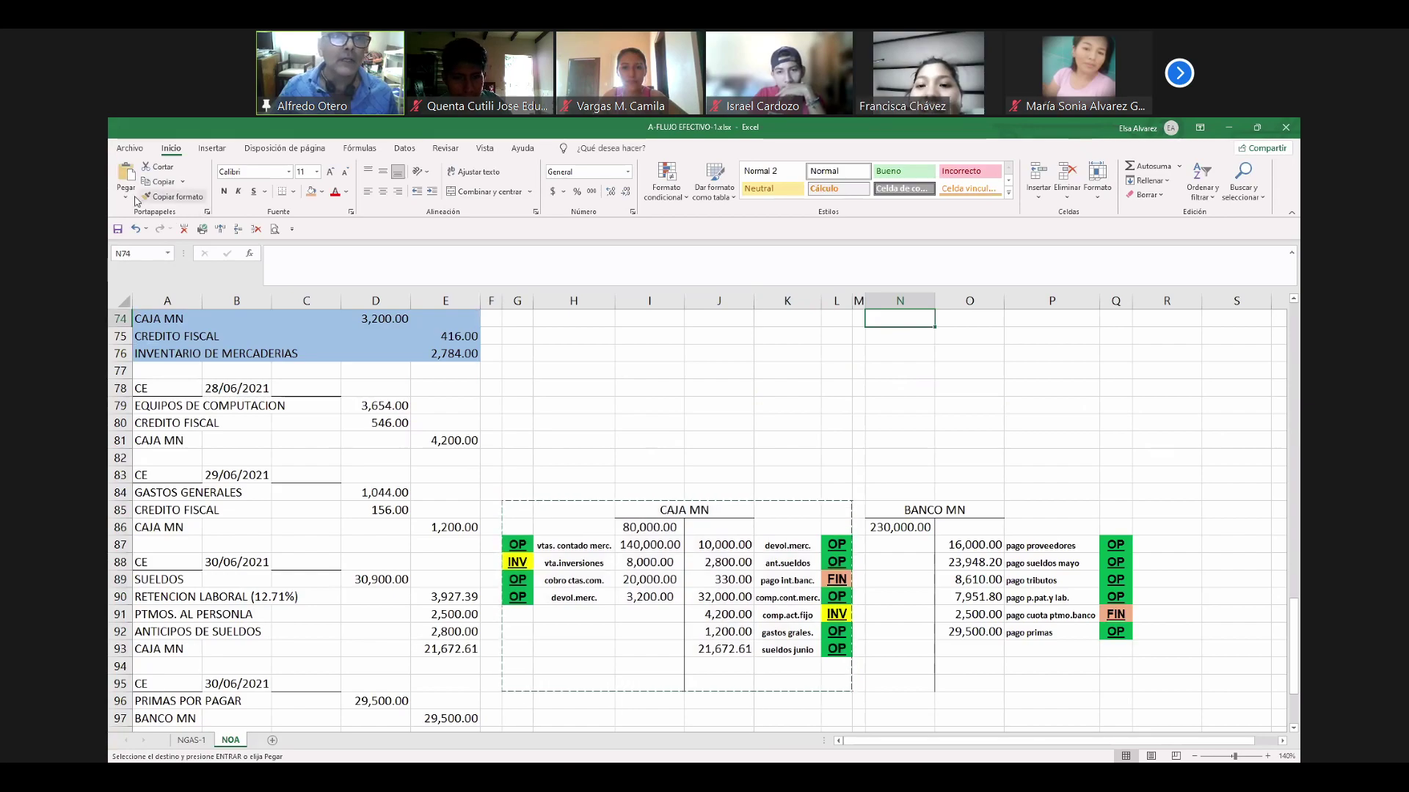
left_click(126, 176)
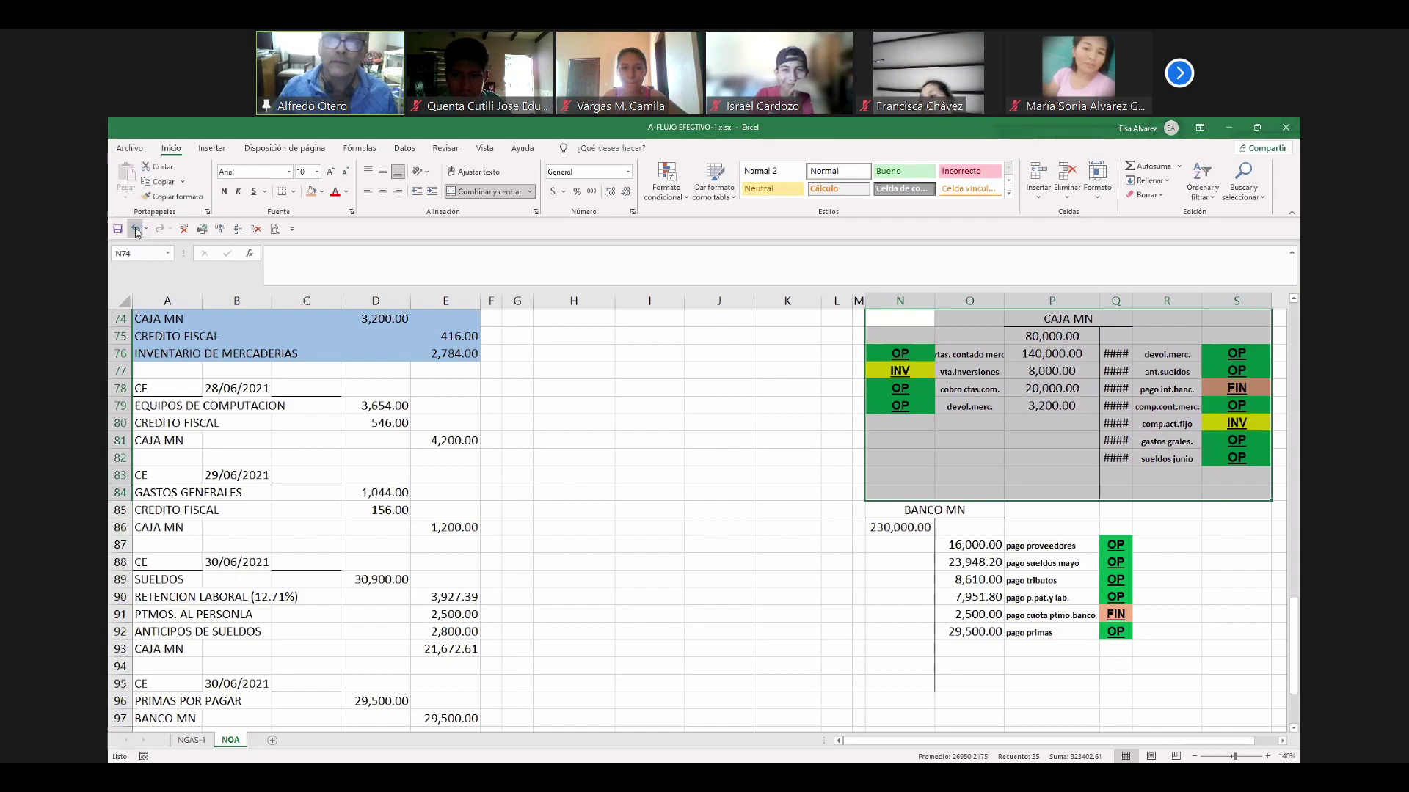
left_click_drag(1052, 311, 623, 485)
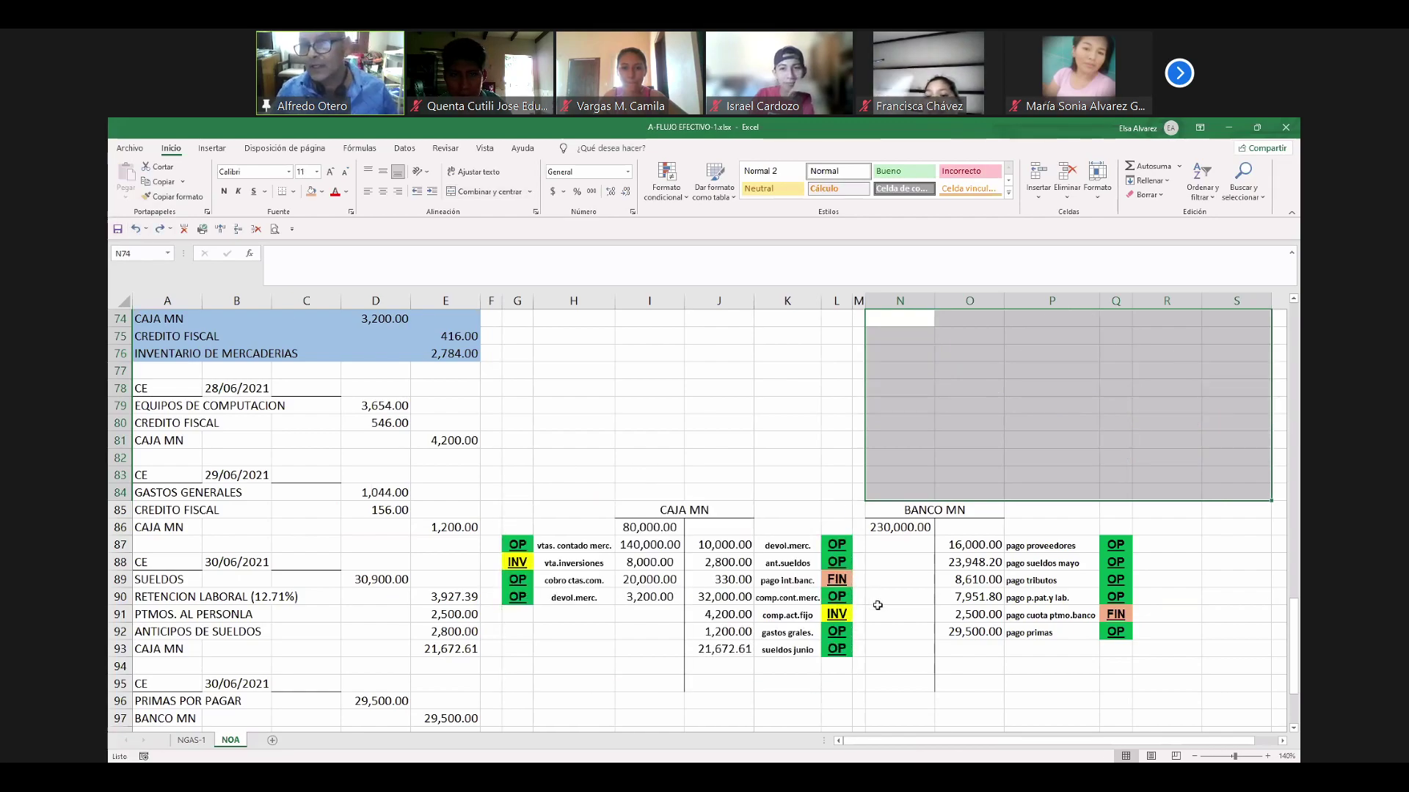
key("Escape")
Widen column M to put more space between the CAJA MN and BANCO MN T-accounts.
left_click(900, 614)
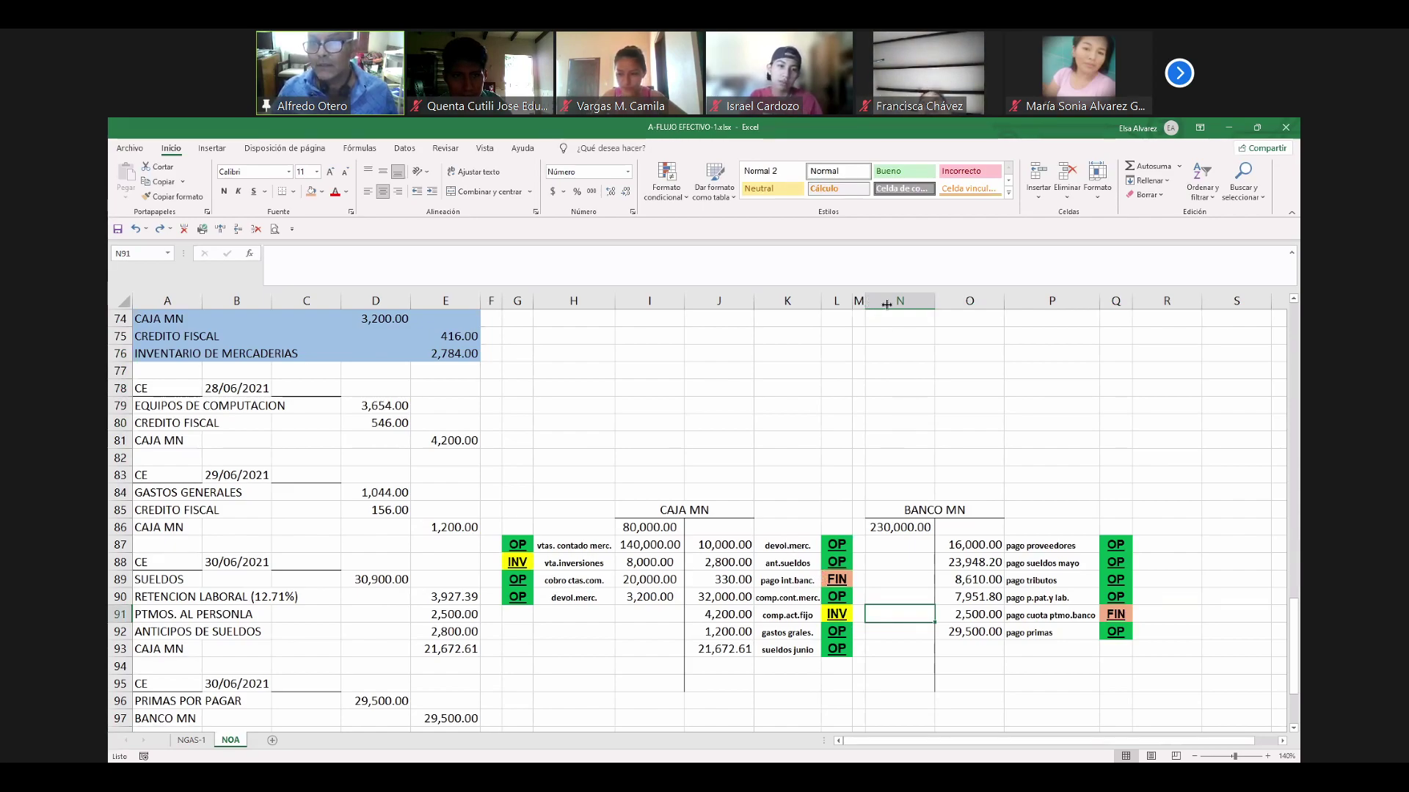
left_click_drag(865, 302, 886, 301)
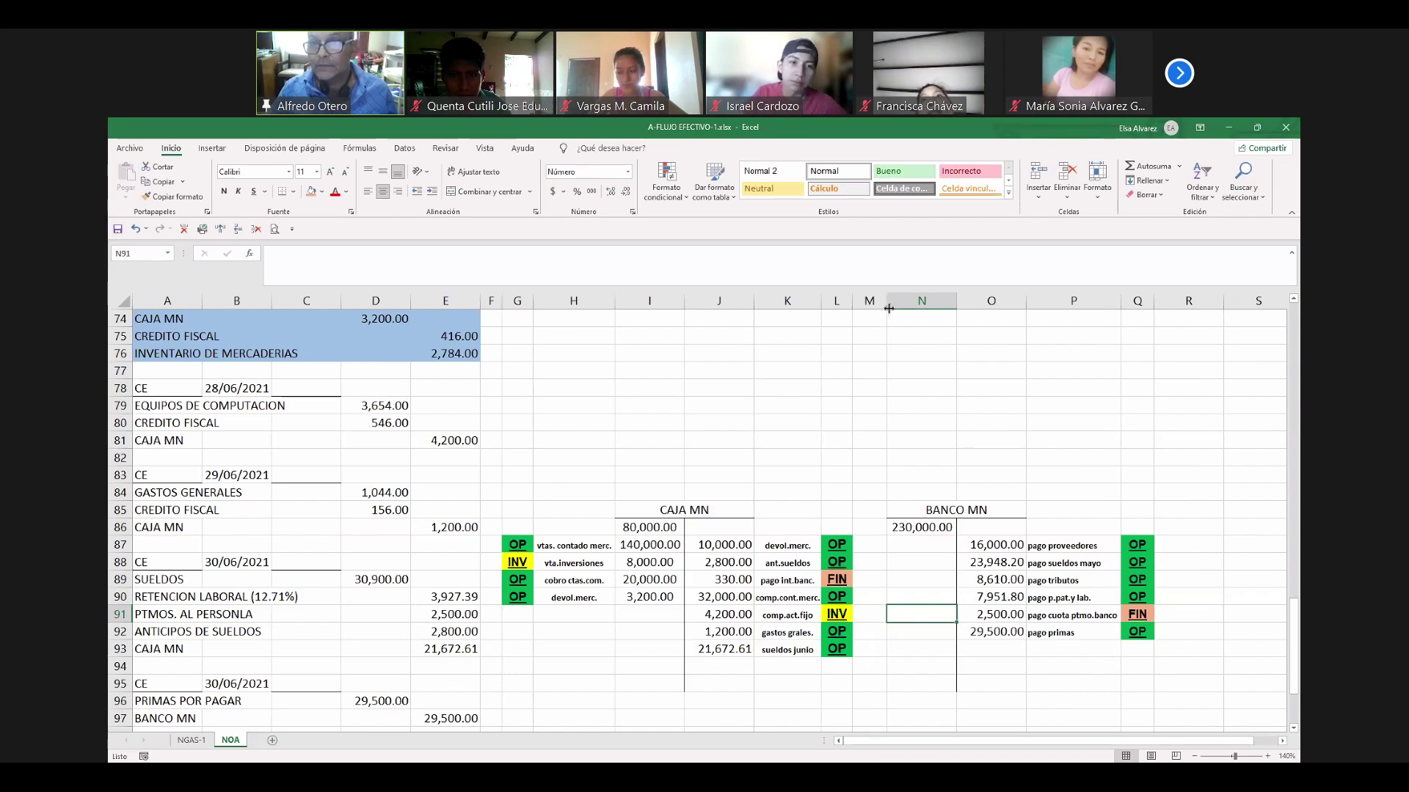
left_click_drag(927, 307, 925, 308)
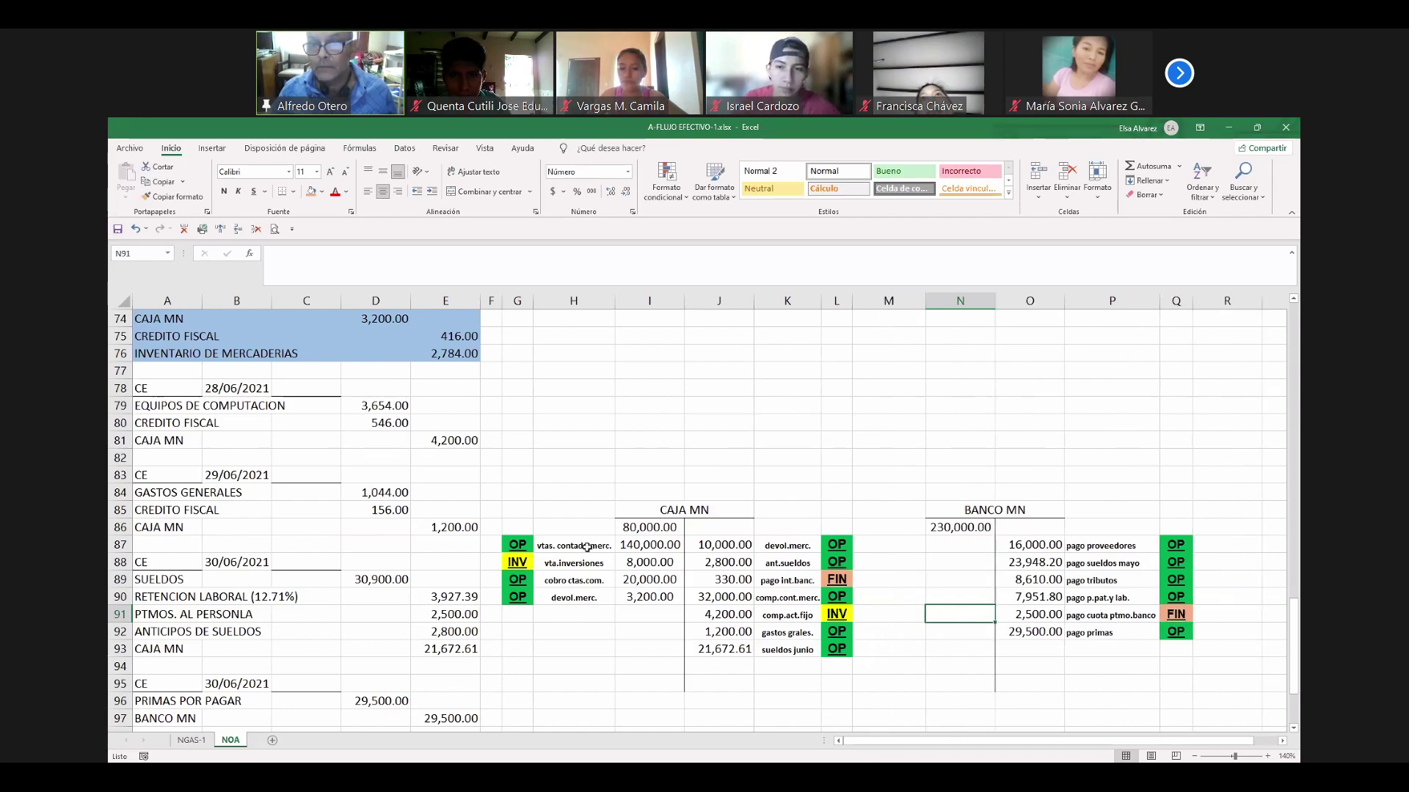
Move the CAJA MN T-account block G85:L95 to the area above BANCO MN, starting at N74.
left_click_drag(535, 506, 837, 684)
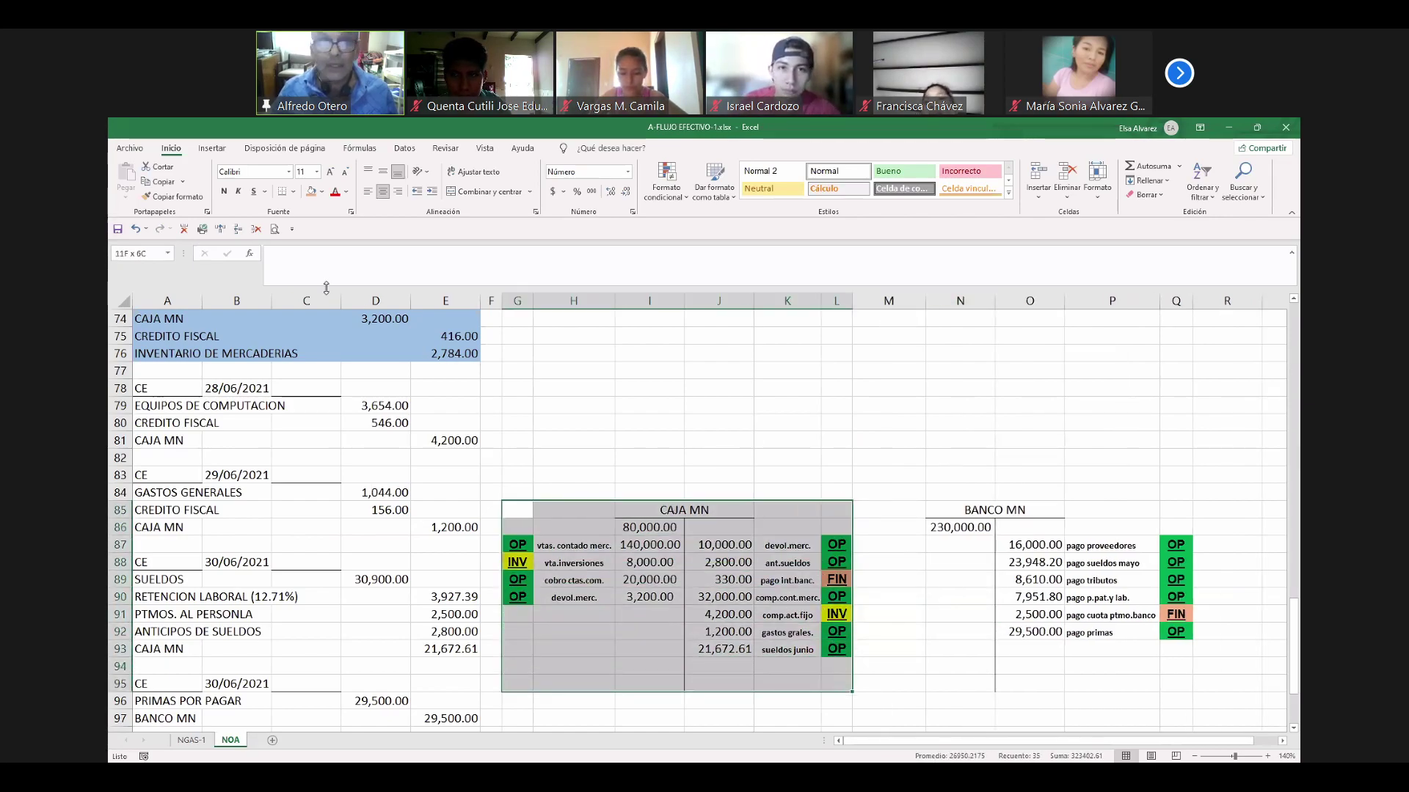
left_click(155, 181)
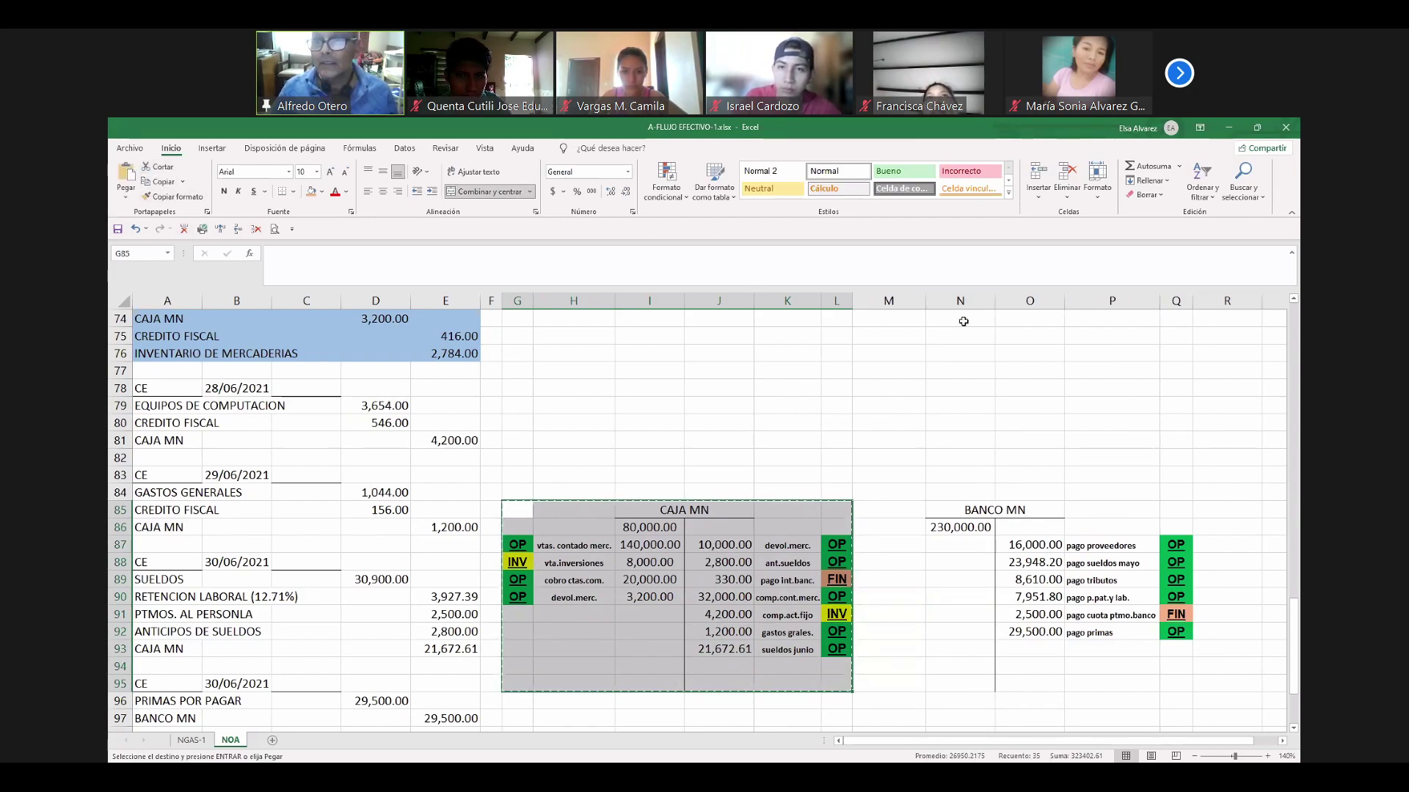
left_click(963, 322)
left_click(116, 191)
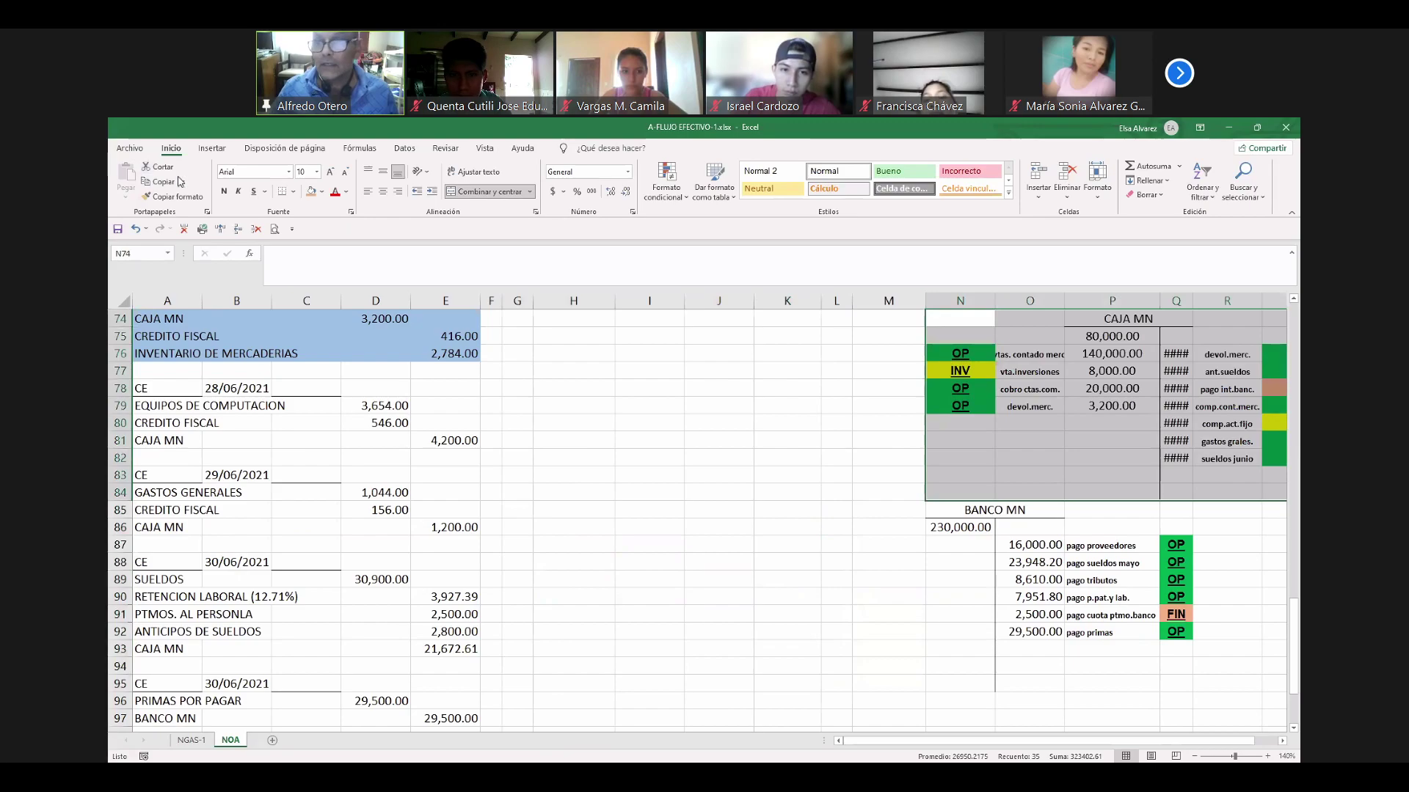
Copy the whole ESTADO DE FLUJO DE EFECTIVO statement, H66:N122, from the NGAS-1 sheet.
scroll(666, 490, "up", 4)
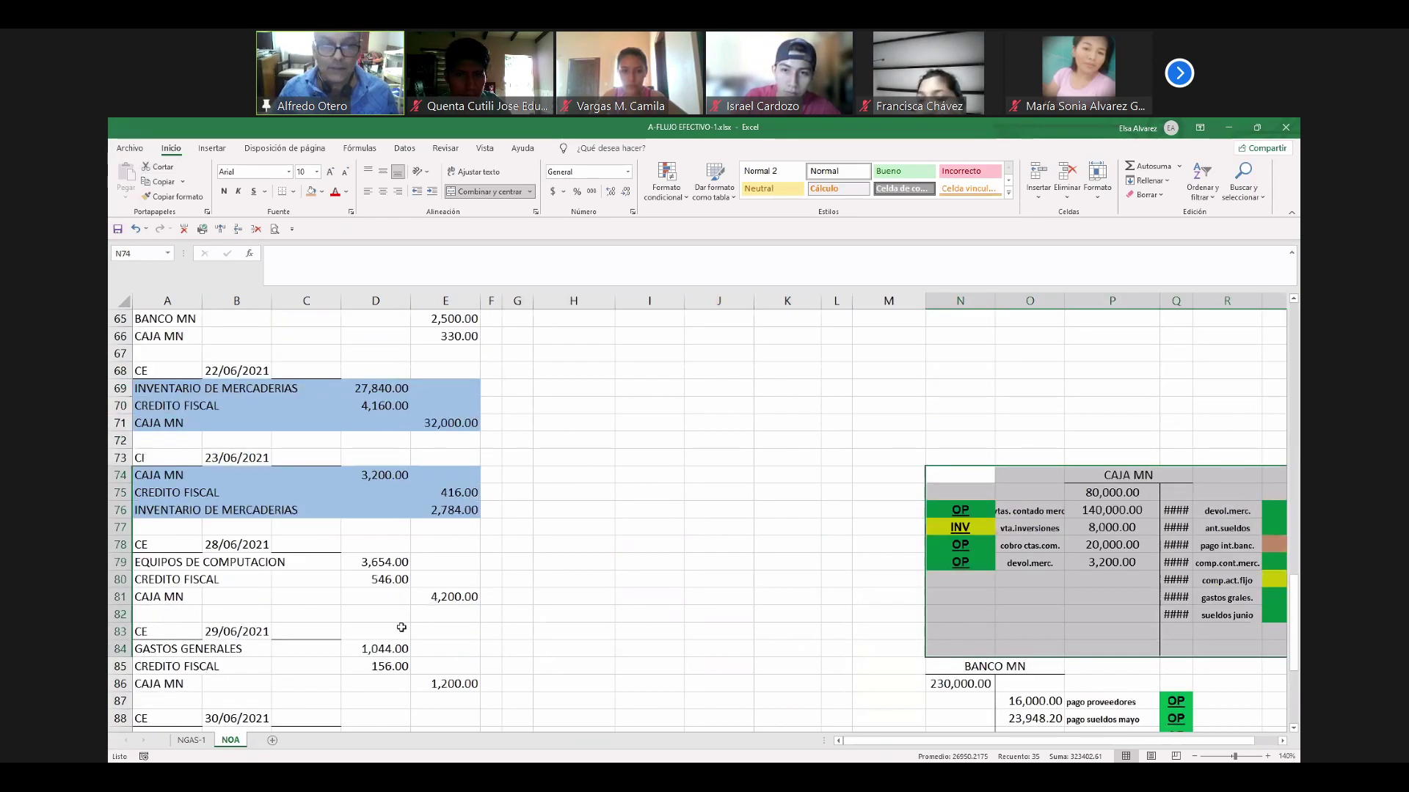
left_click(189, 741)
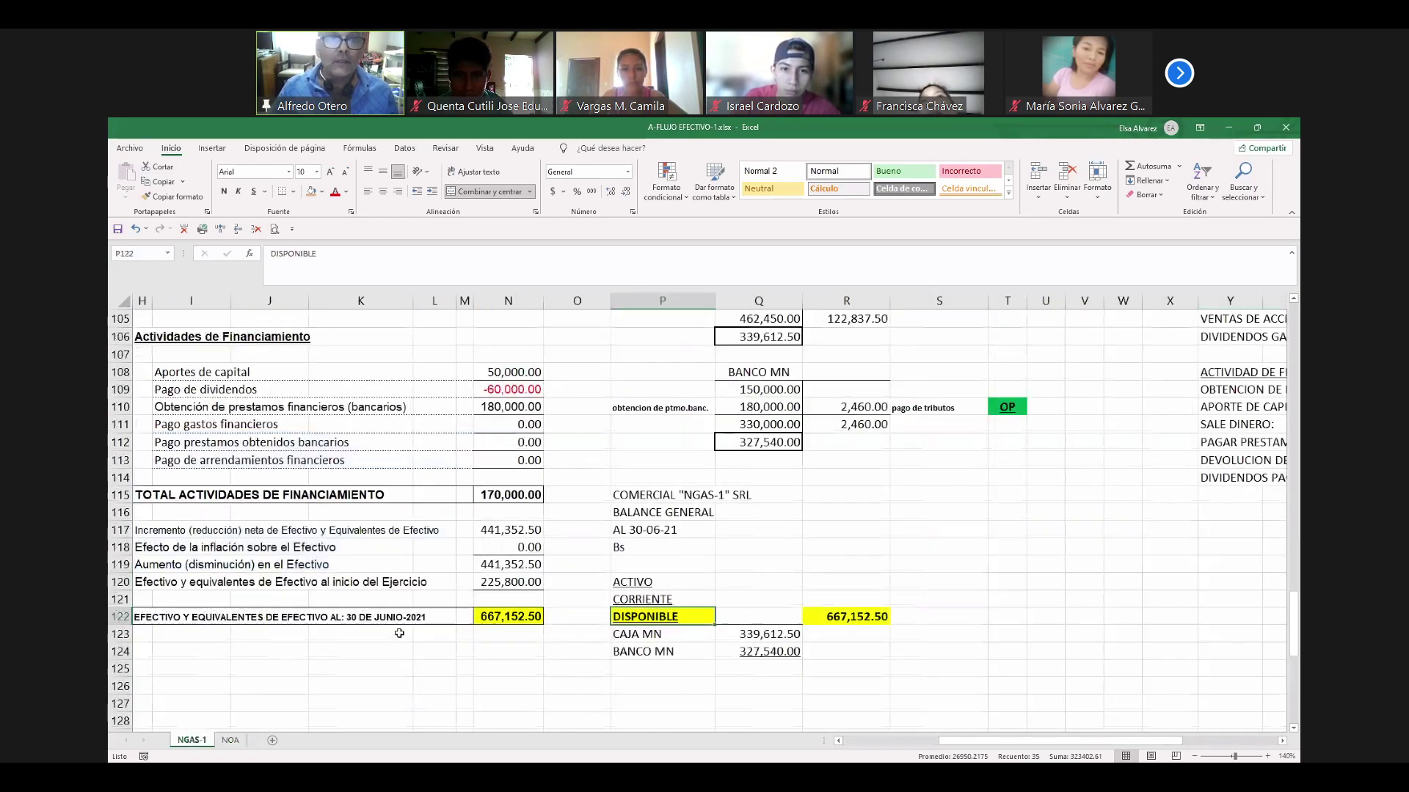
scroll(402, 629, "up", 3)
scroll(402, 629, "up", 20)
scroll(399, 629, "down", 10)
scroll(393, 622, "down", 5)
scroll(352, 580, "up", 3)
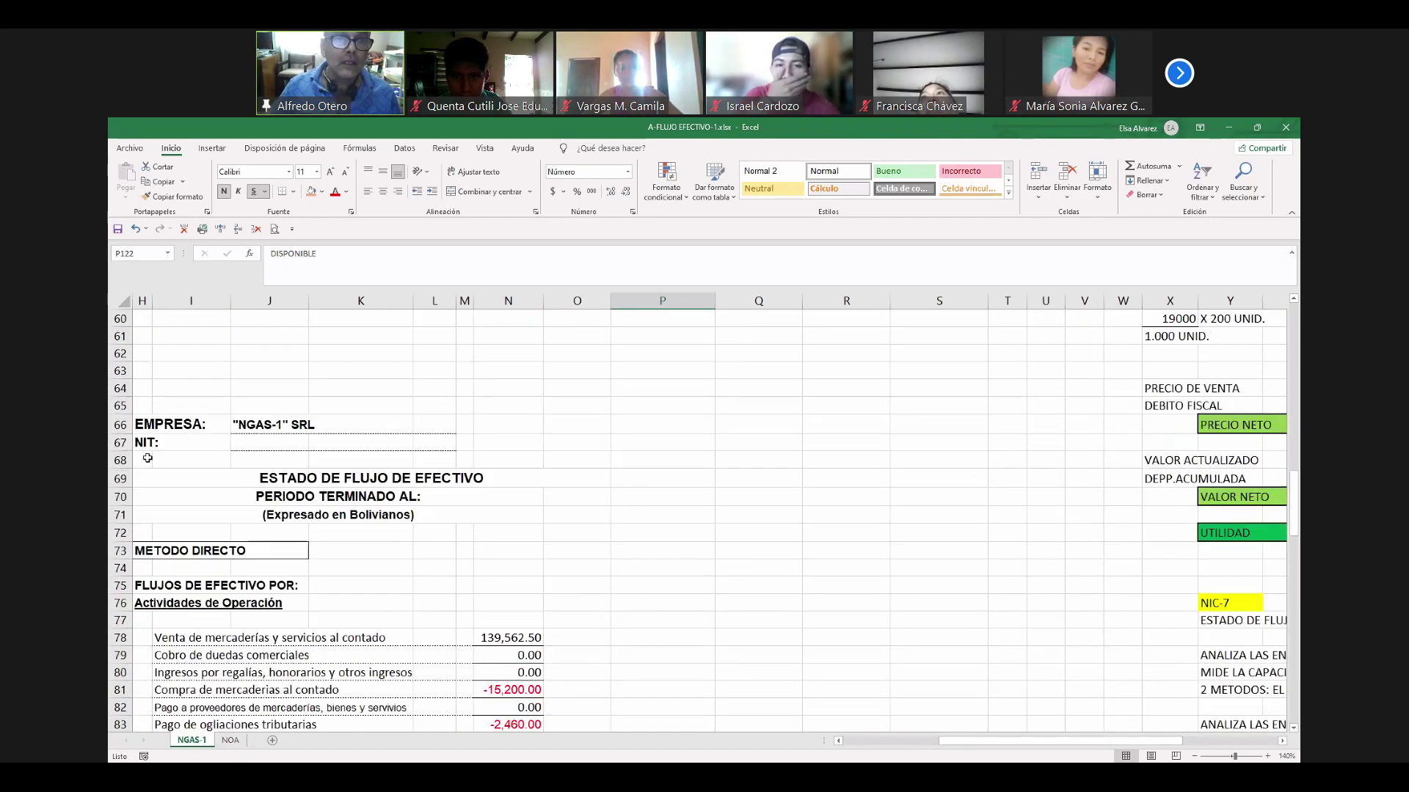
left_click(144, 411)
left_click_drag(147, 423, 514, 424)
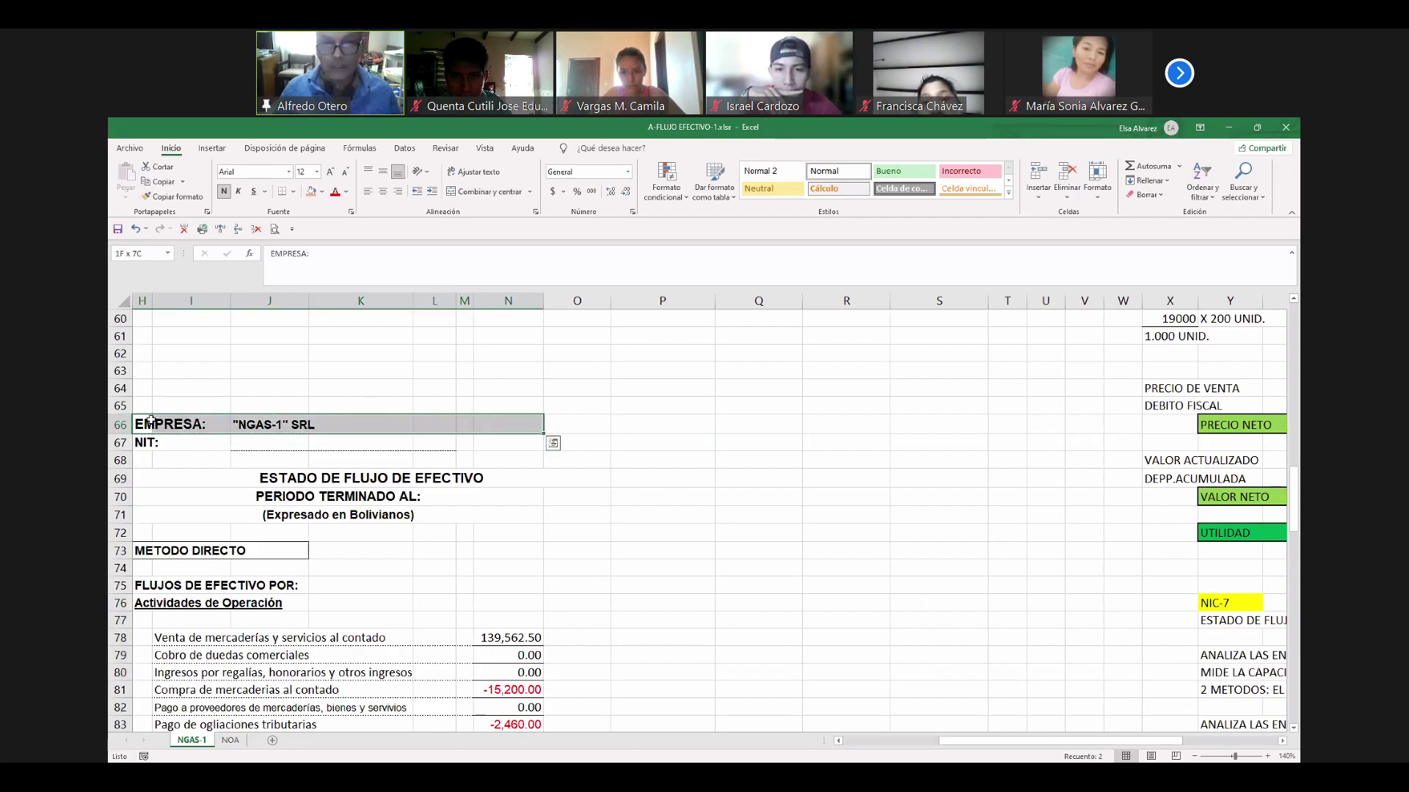
scroll(150, 422, "down", 8)
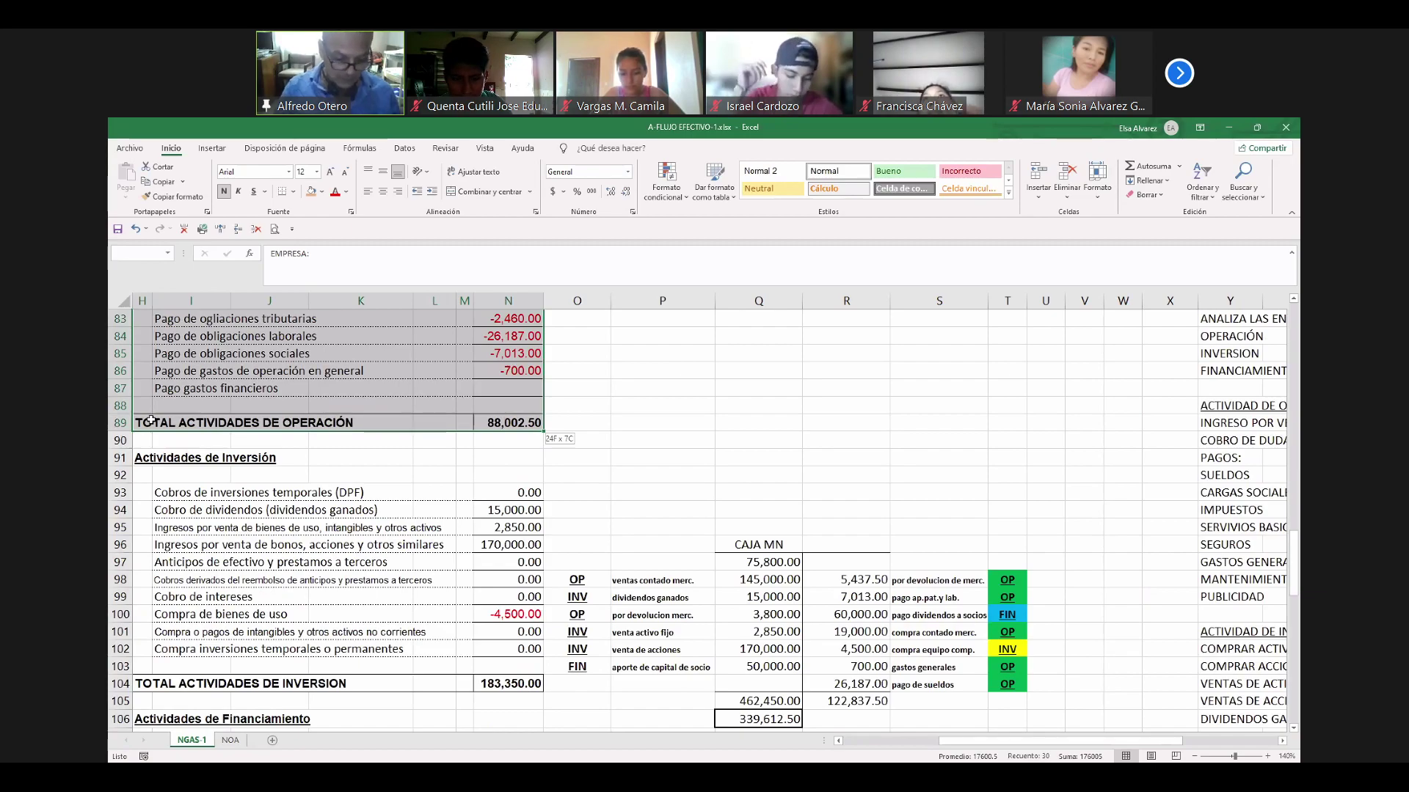
scroll(150, 421, "down", 8)
left_click_drag(151, 421, 150, 580)
key("ctrl+c")
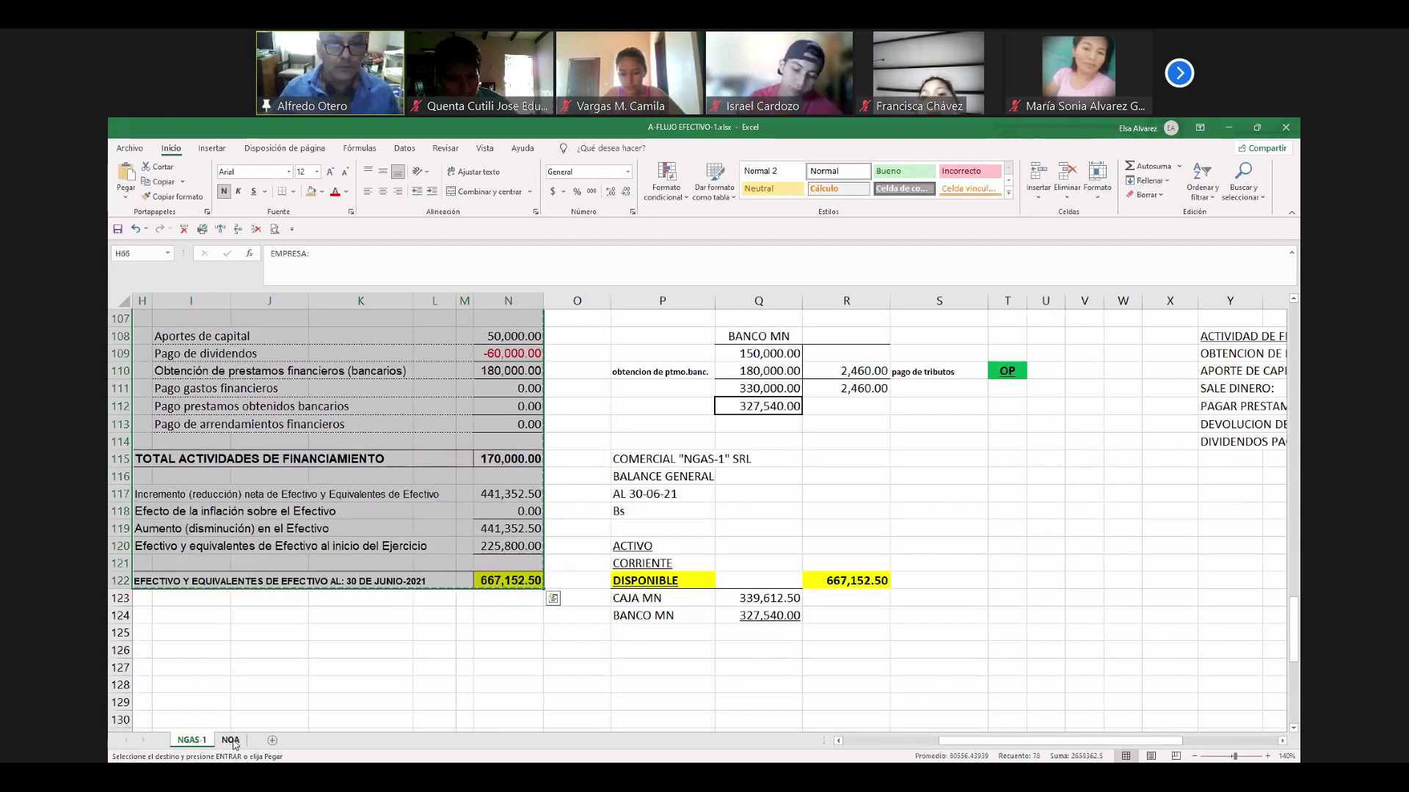
Try to paste the copied cash flow statement at H62 on the NOA sheet.
key("ctrl+Page_Down")
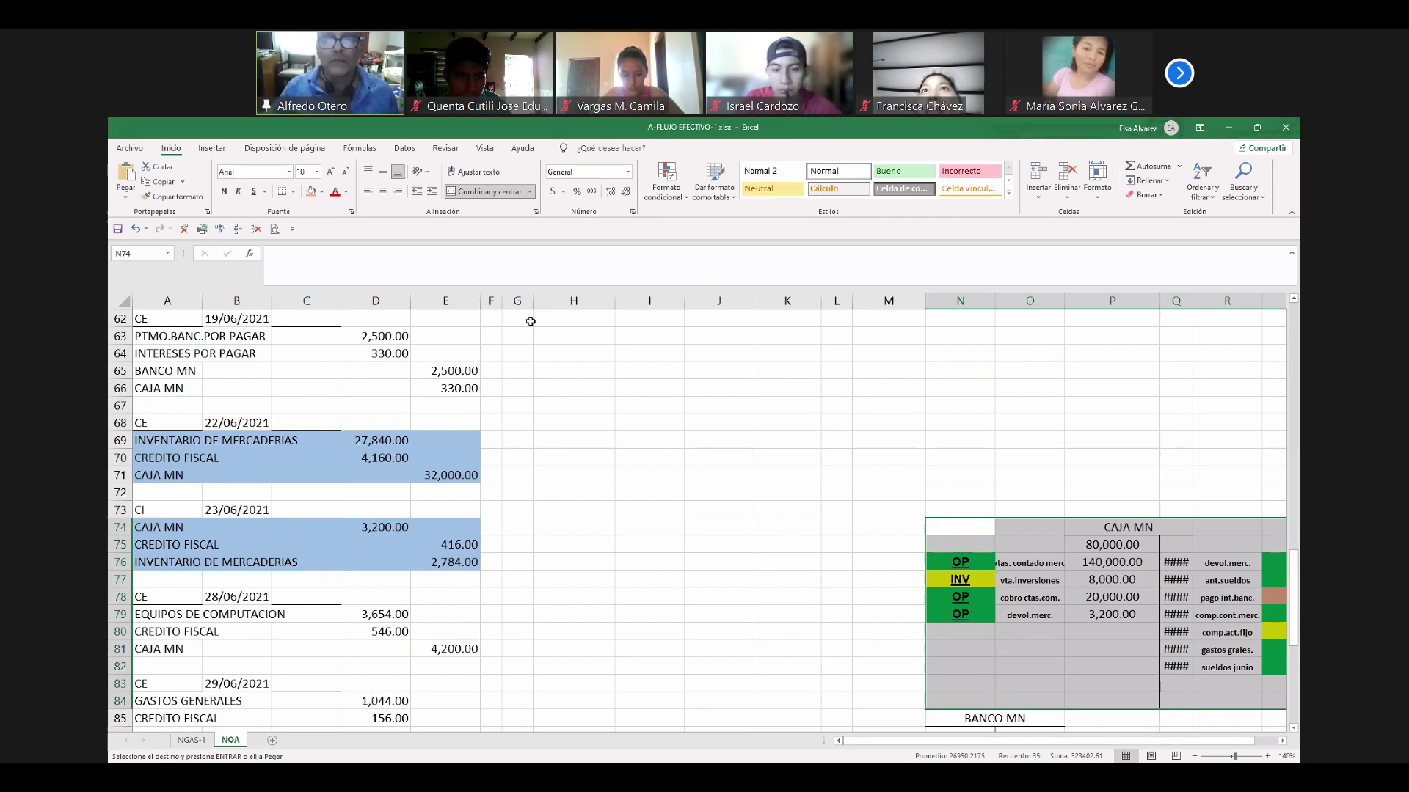
left_click(543, 322)
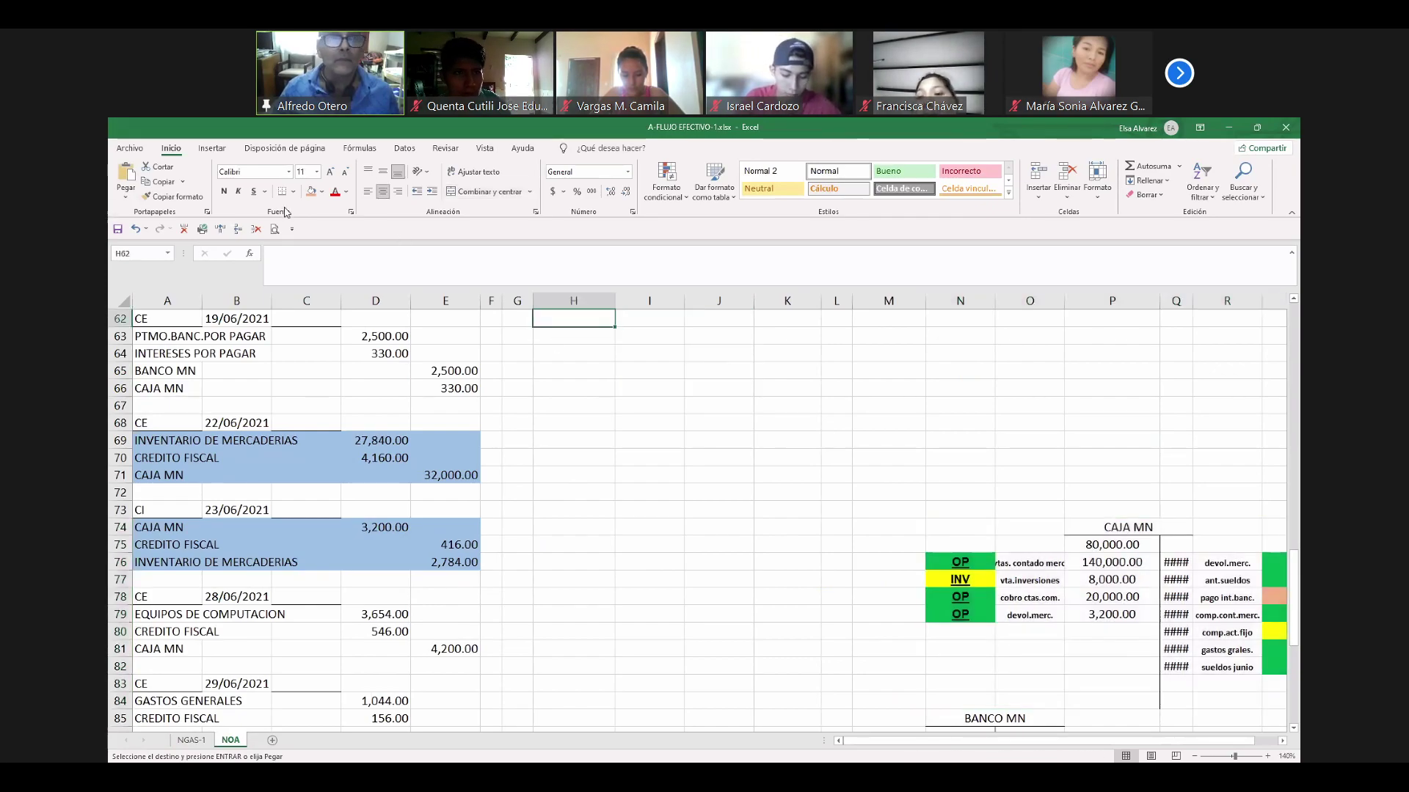
left_click(126, 175)
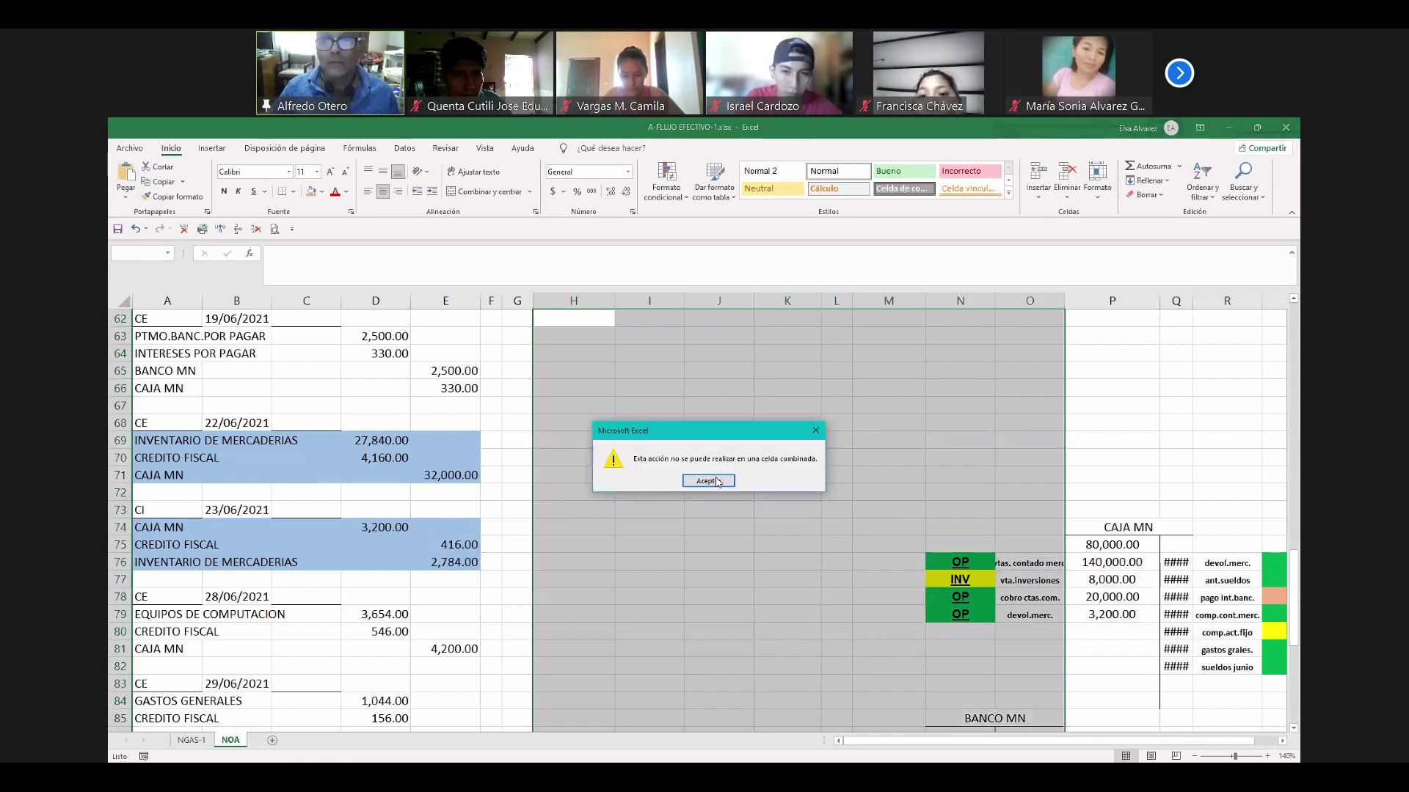
left_click(708, 481)
Insert two columns at column J on the NOA sheet, and copy the cash flow statement H66:N122 from NGAS-1 again.
left_click(717, 527)
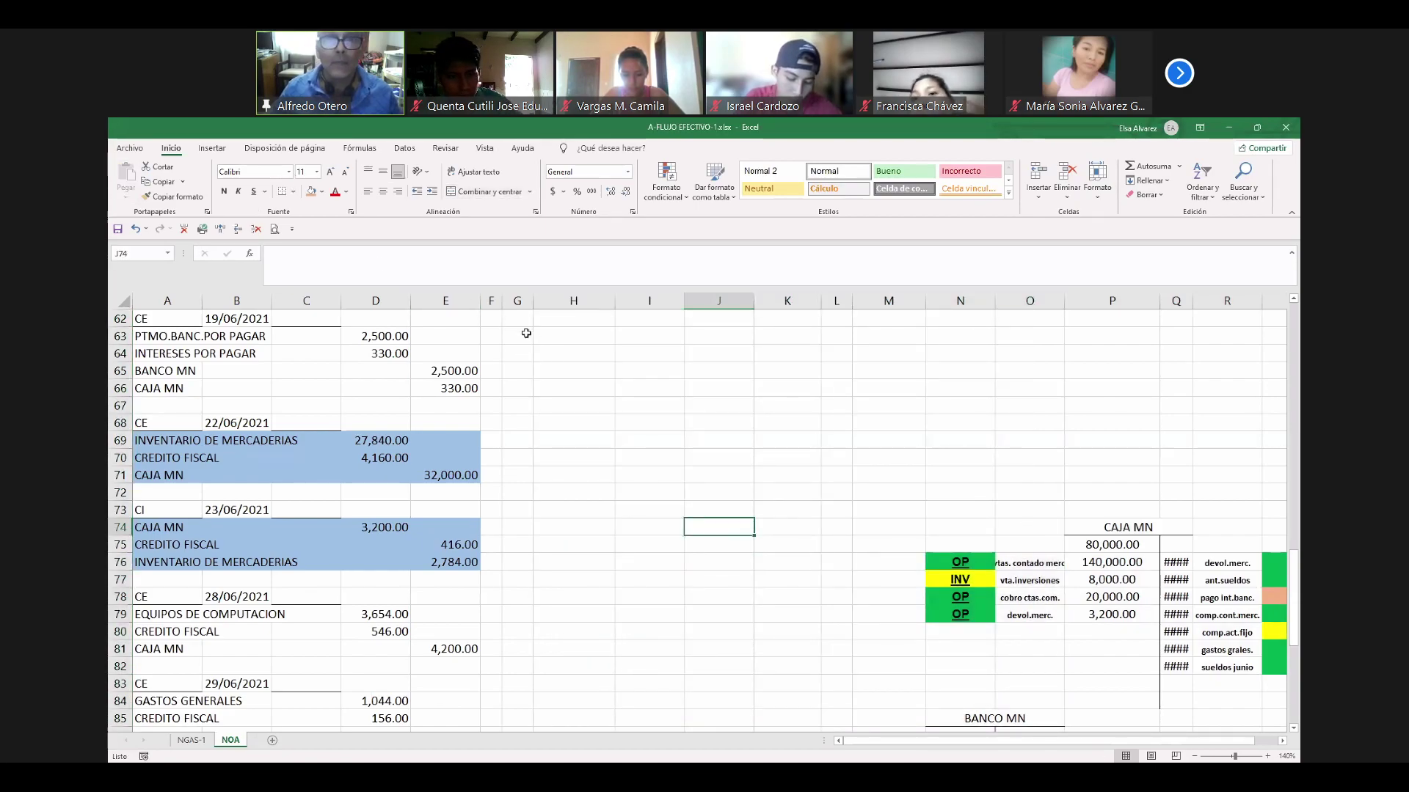
left_click(220, 229)
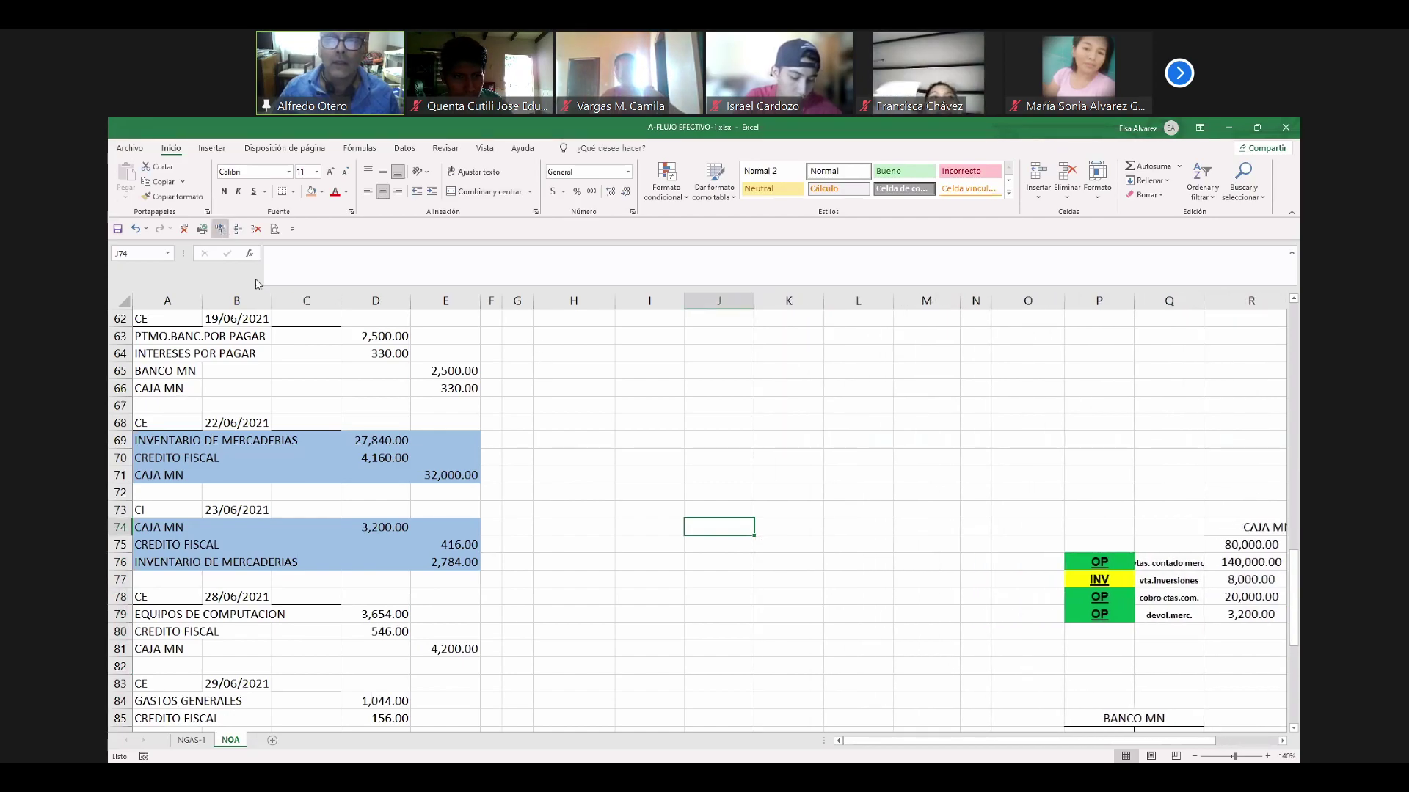
left_click(190, 744)
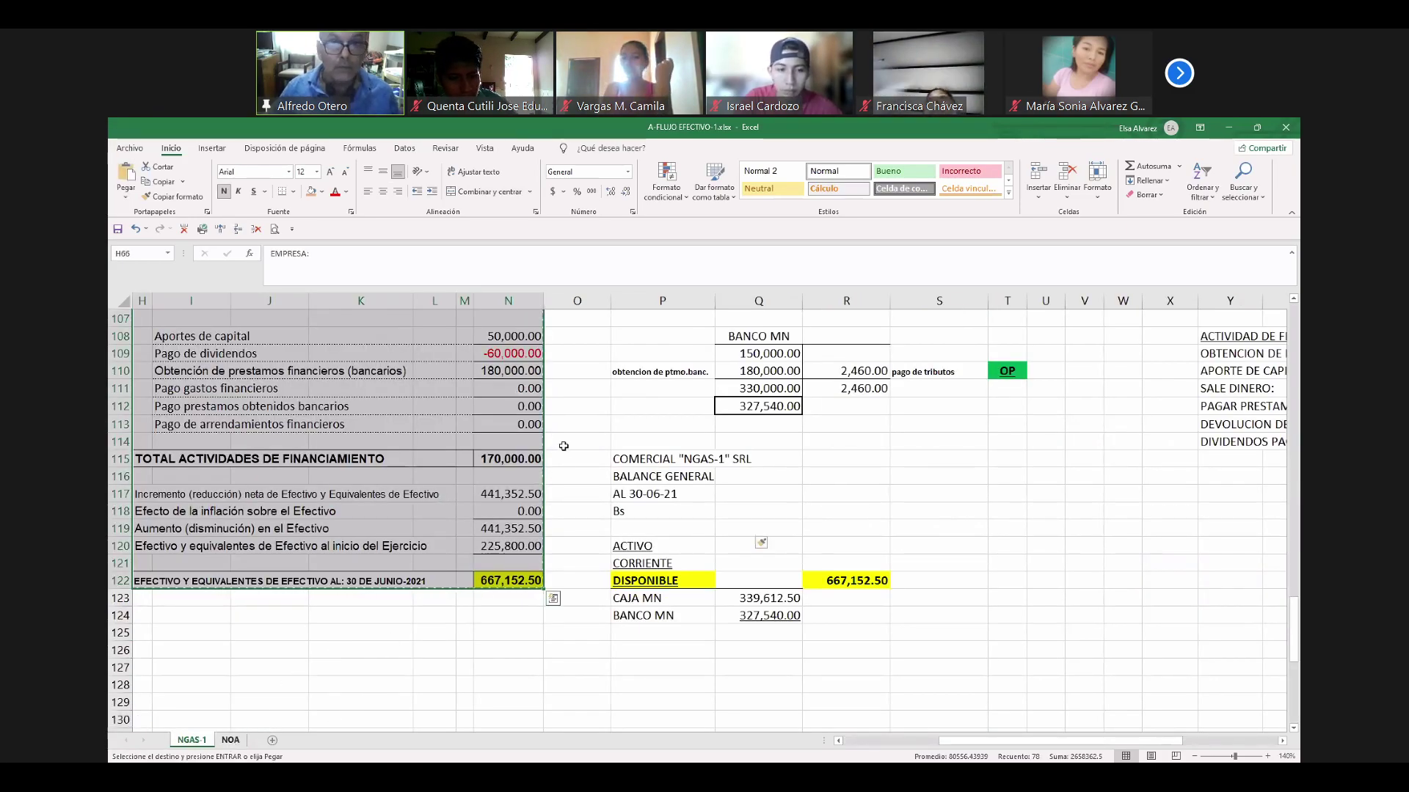
Paste the copied cash flow statement into the NOA sheet starting at G62.
left_click(231, 741)
left_click(511, 319)
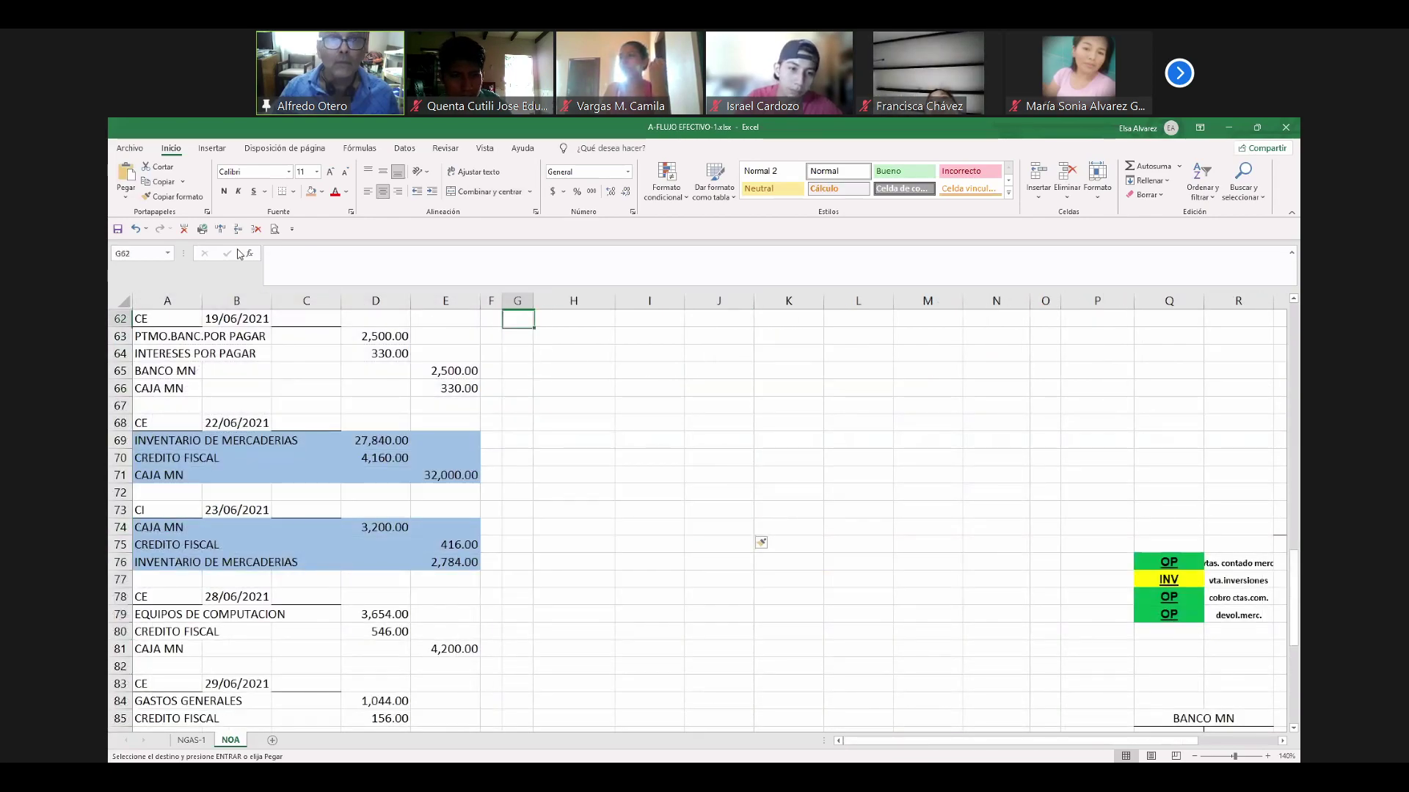
left_click(127, 175)
Change the company name in I62 of the pasted statement to "NOA" SRL.
left_click(624, 323)
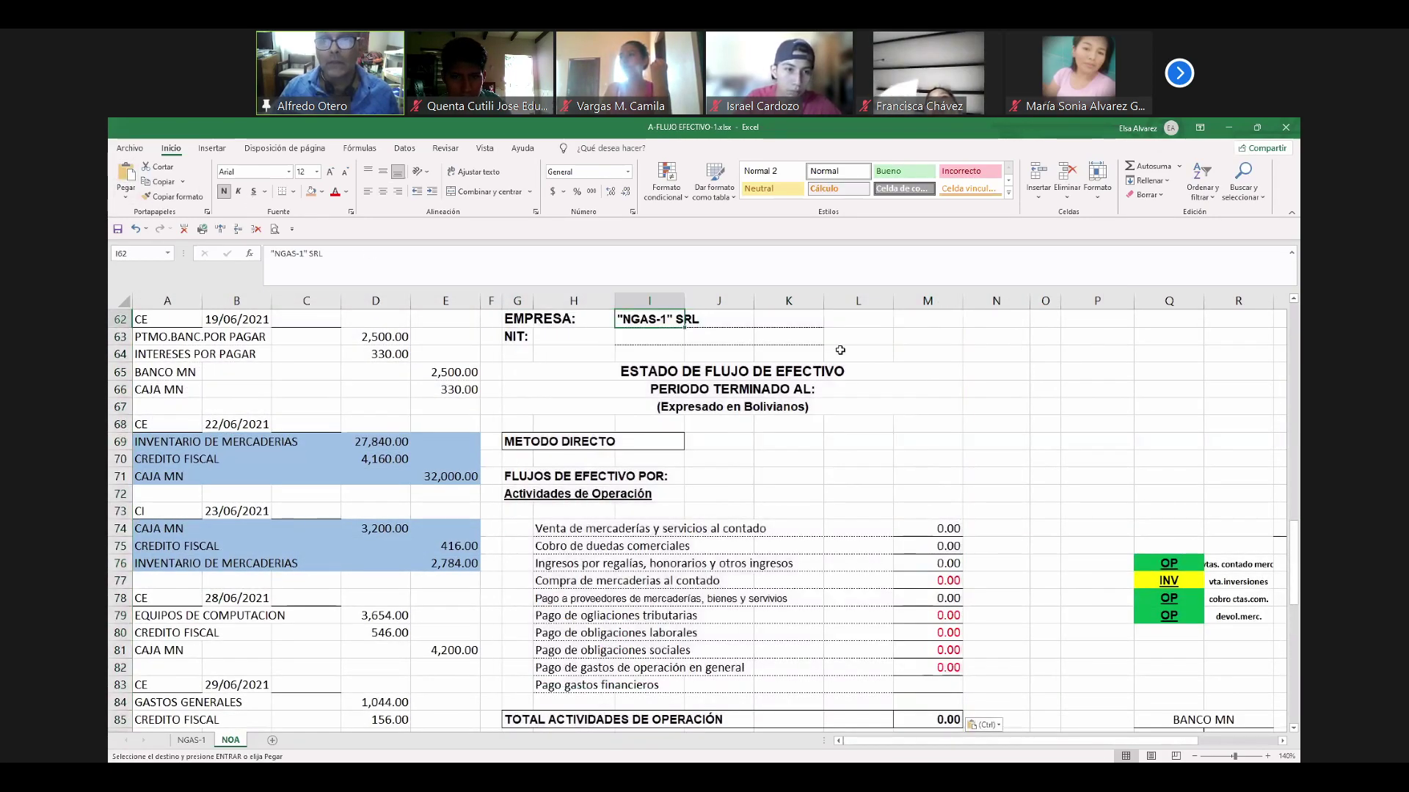
key("F2")
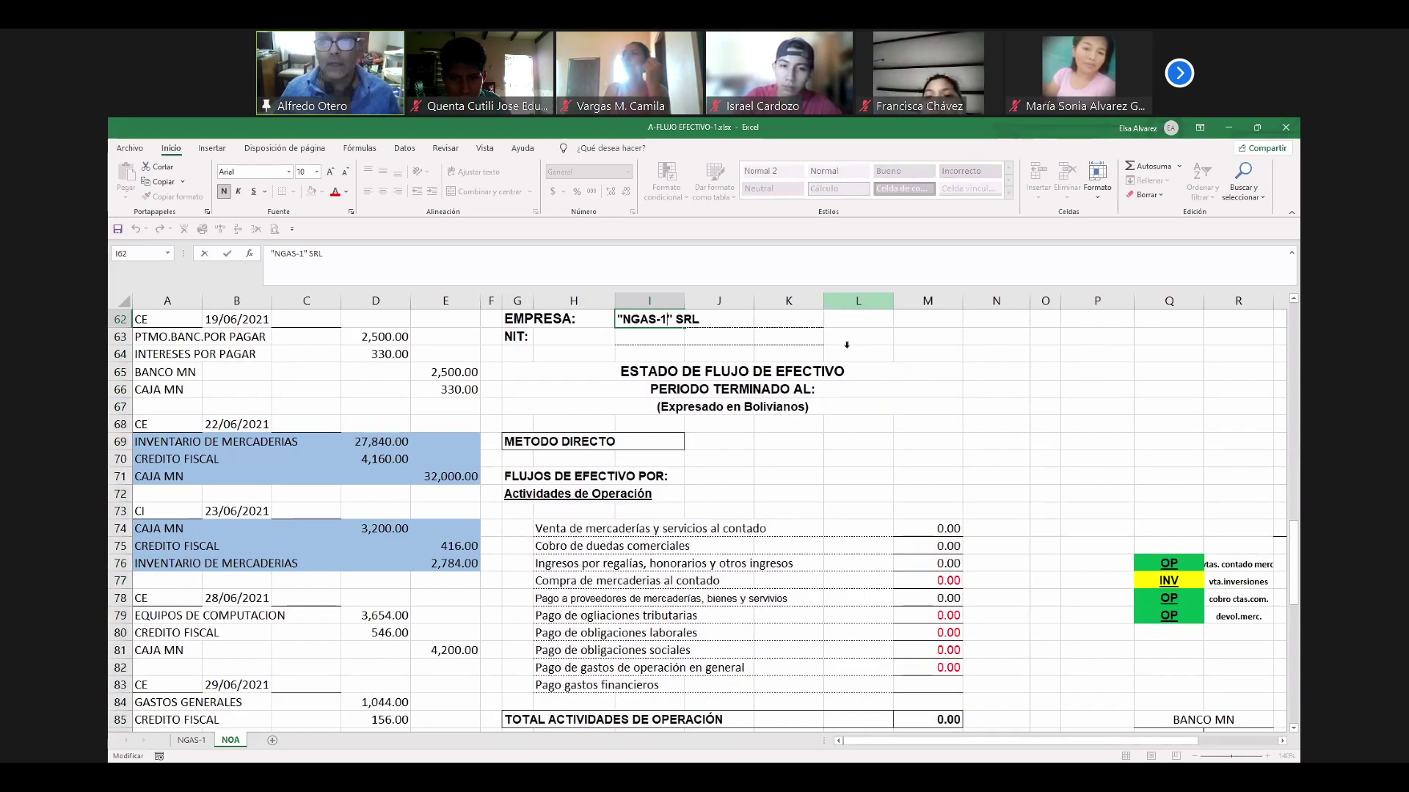
key("BackSpace")
key("BackSpace")
type("OA")
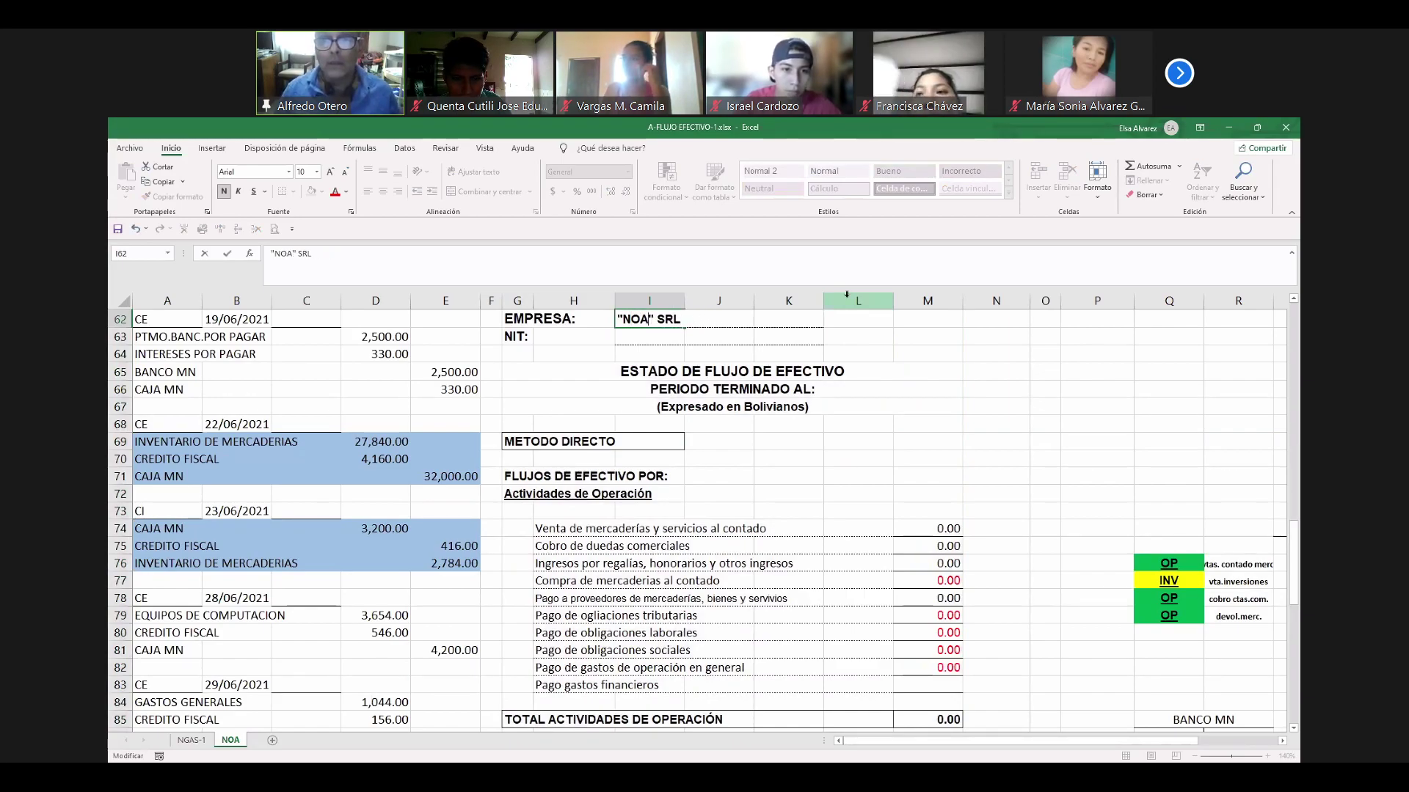
key("Return")
Complete the statement's period heading in G66 as PERIODO TERMINADO AL: 30 DE JUNIO DEL 2021, and save the workbook.
scroll(1050, 571, "down", 13)
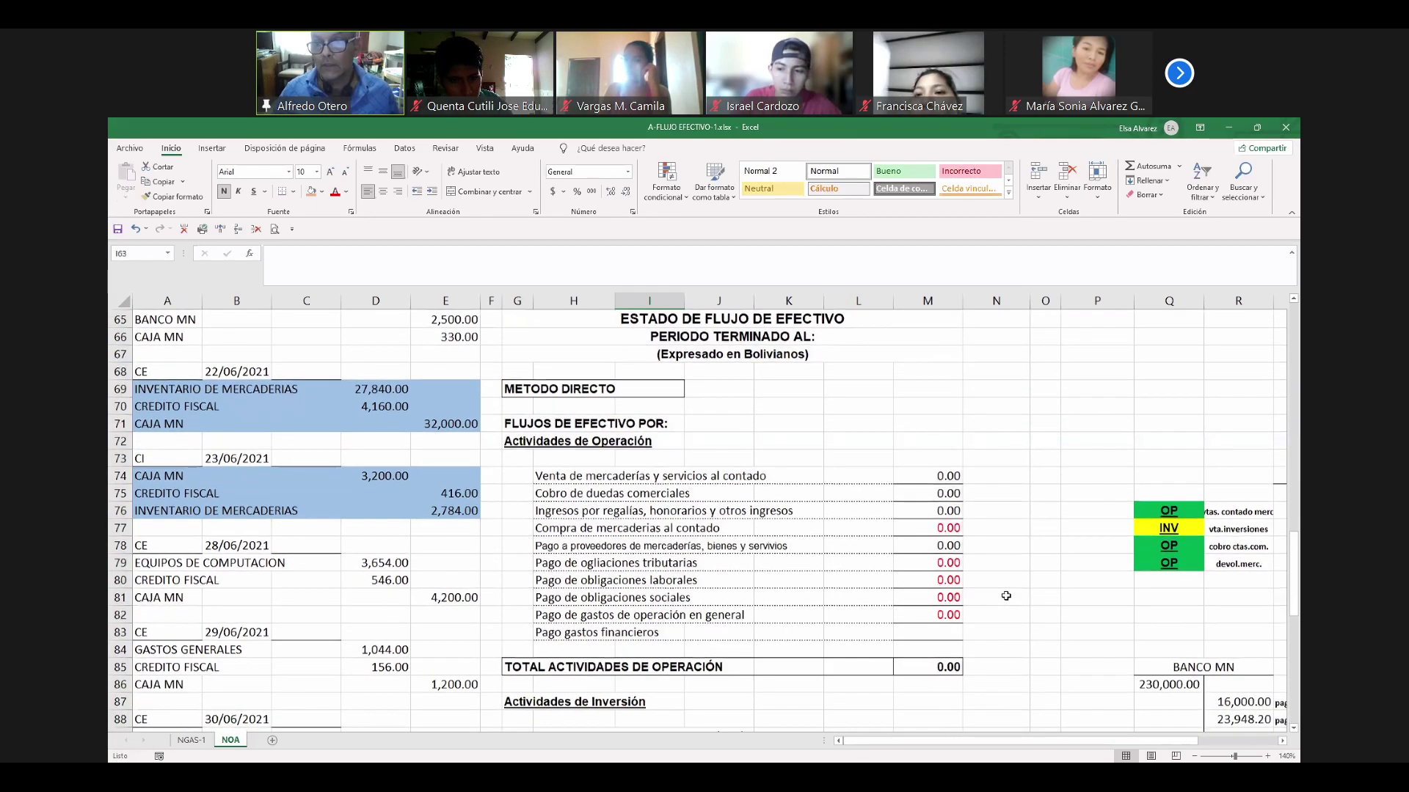
scroll(1016, 546, "up", 12)
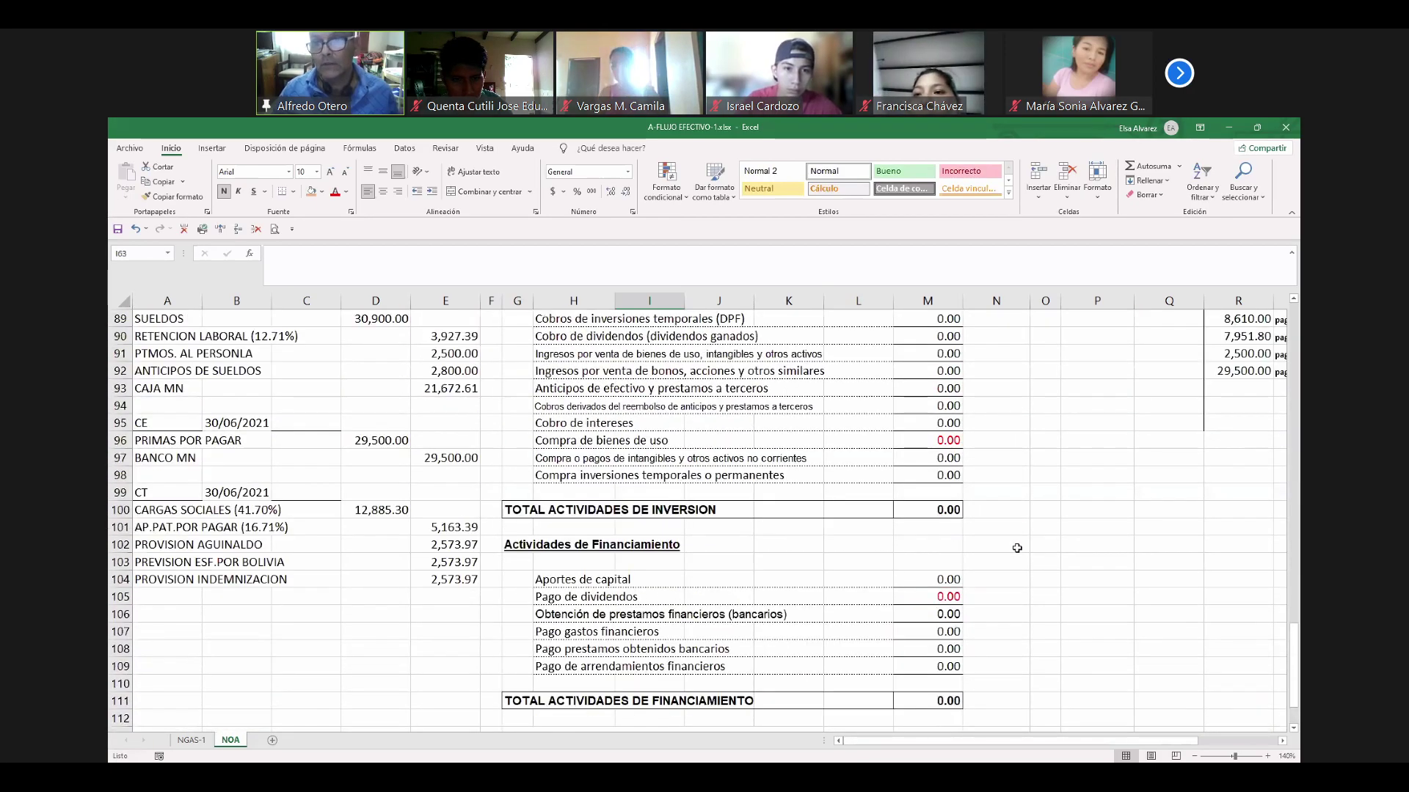
left_click_drag(1018, 496, 1040, 496)
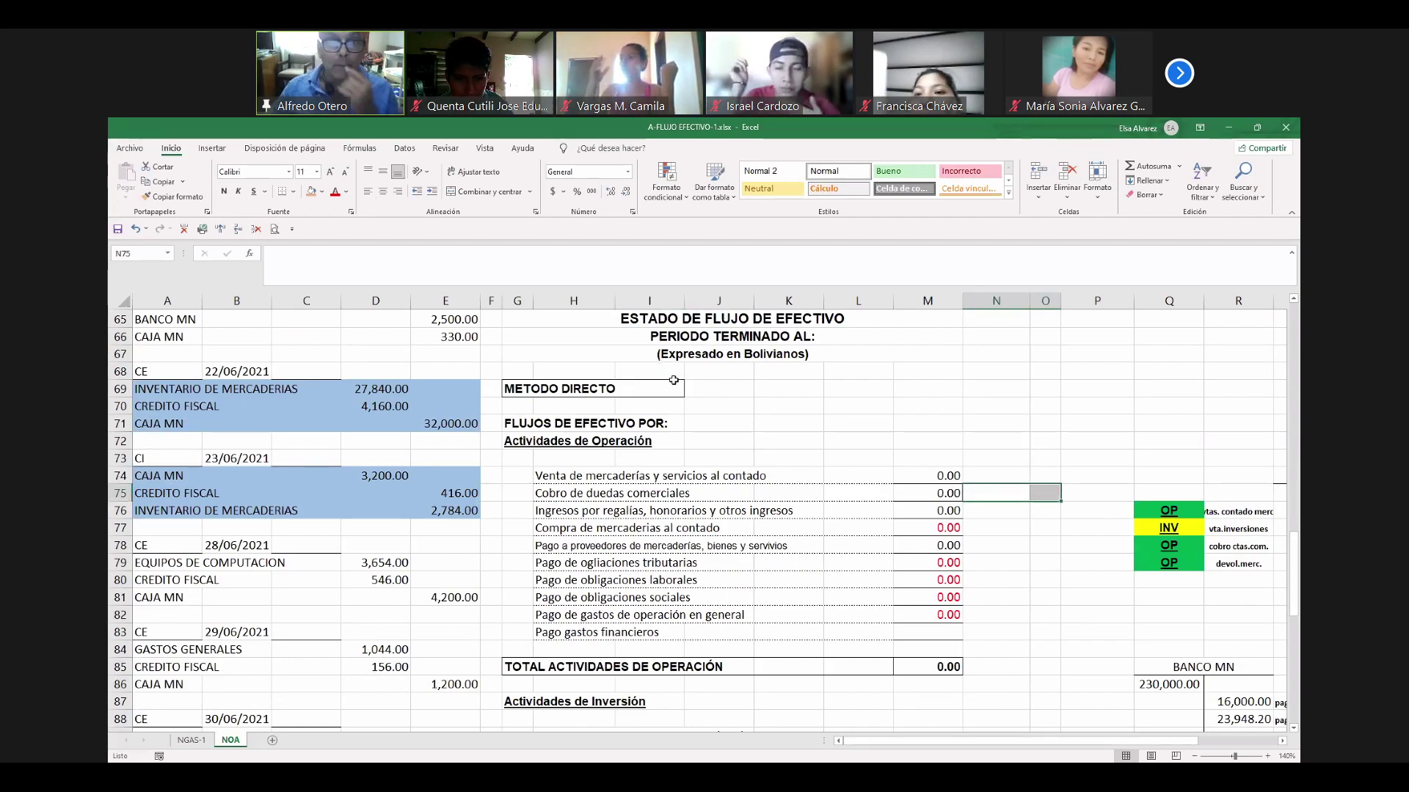
scroll(762, 429, "up", 4)
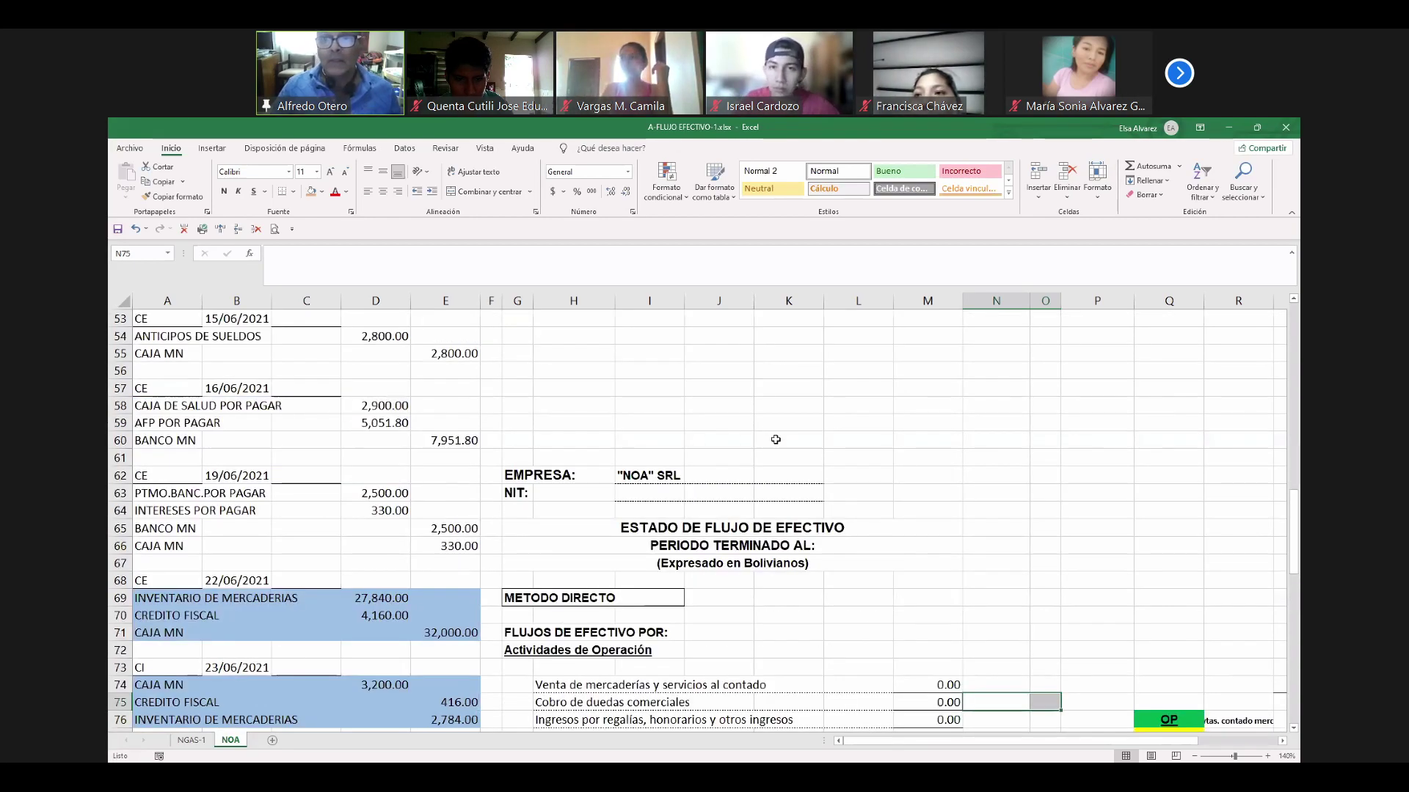
scroll(774, 462, "down", 2)
scroll(665, 388, "down", 1)
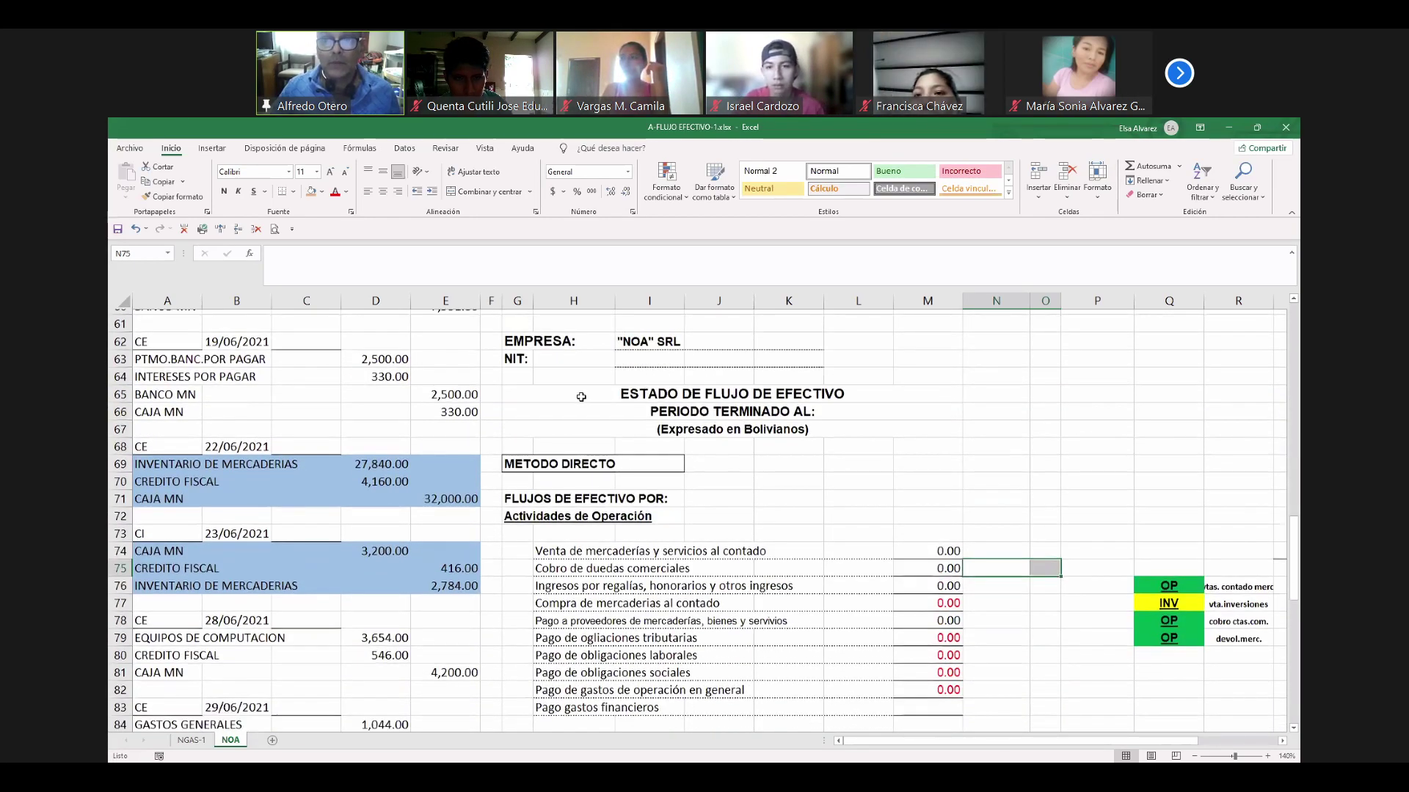
left_click(544, 391)
left_click(526, 391)
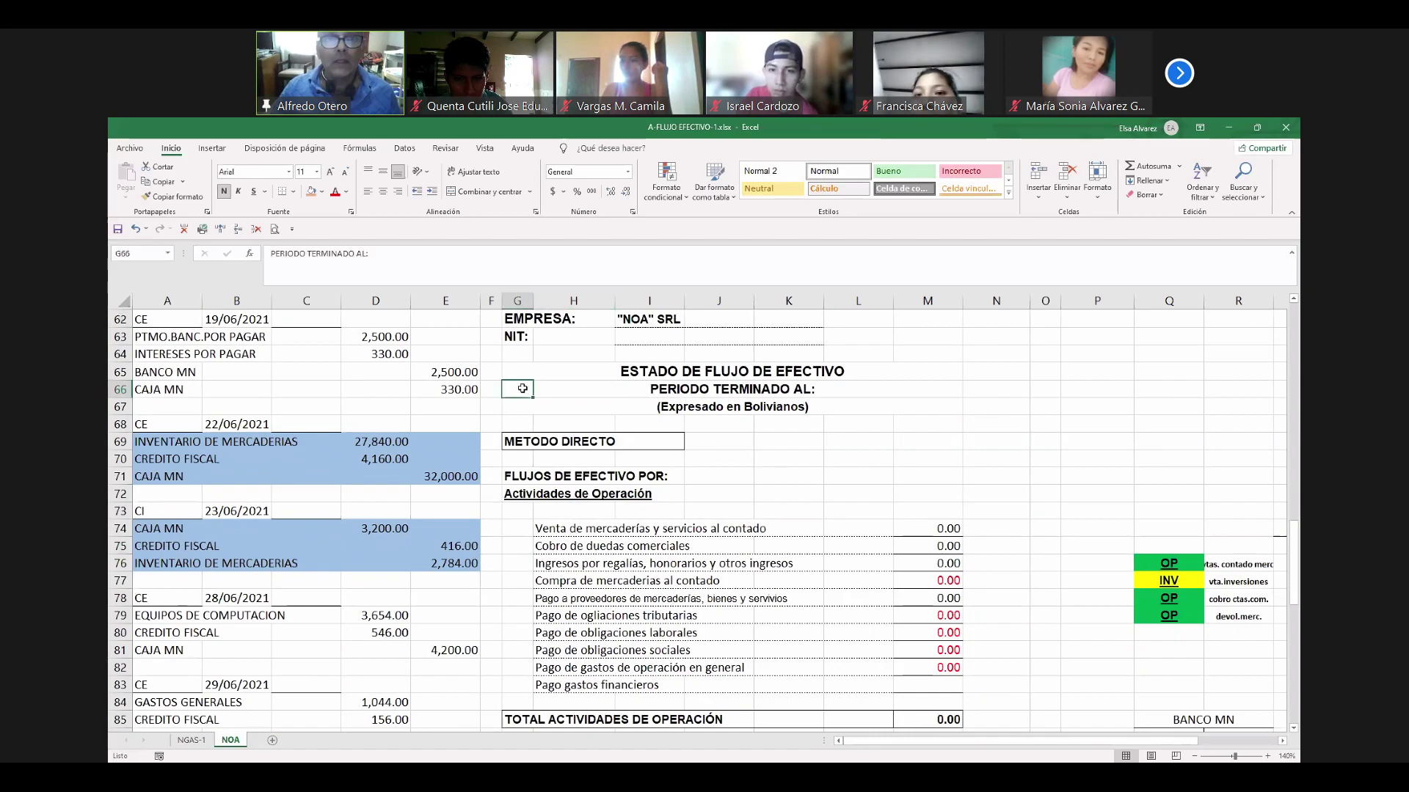
left_click(440, 253)
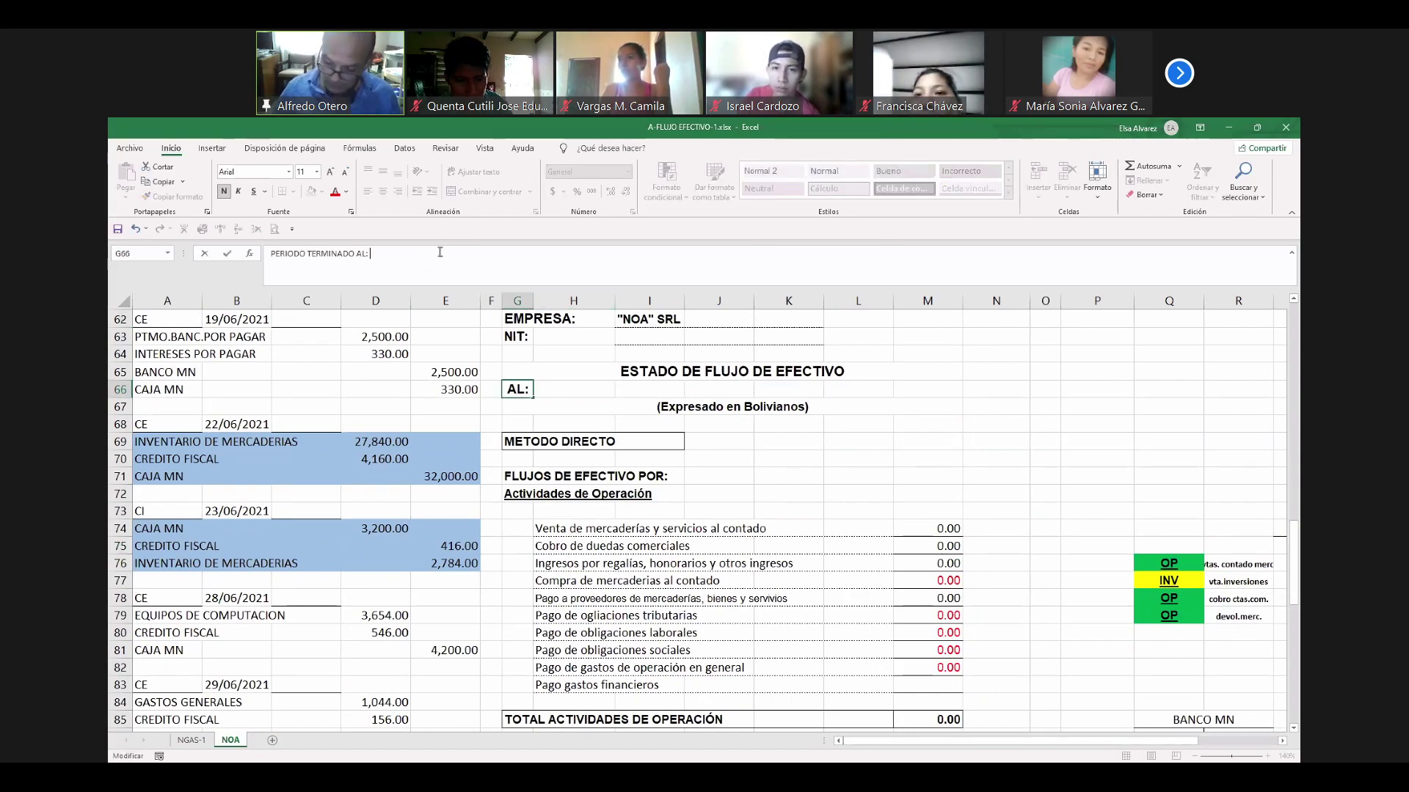
type("30 DE JUNIO DEL 2021")
key("Return")
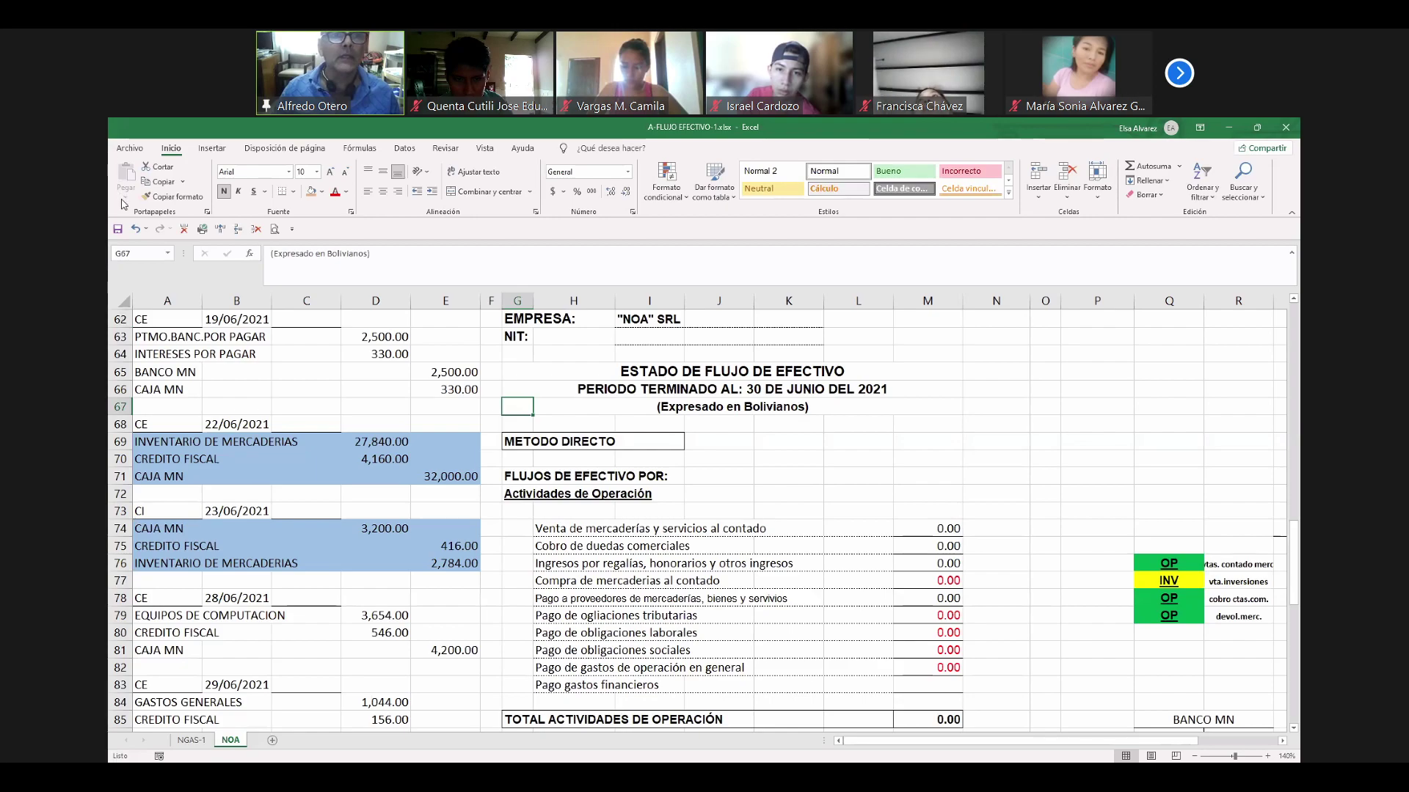
left_click(118, 229)
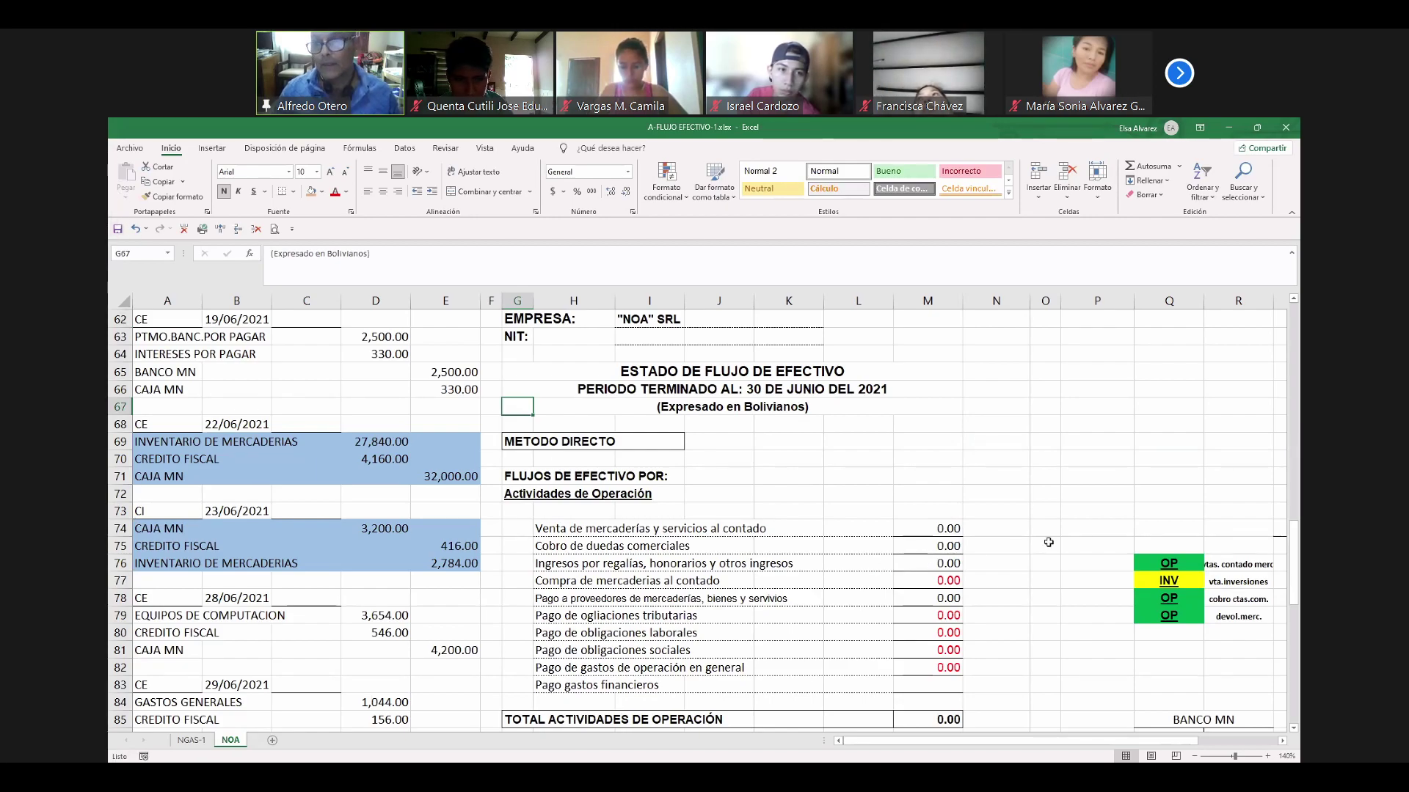
Widen column T so the credit amounts of the CAJA MN account are fully displayed.
left_click(1072, 529)
key("Right")
key("Right")
key("Right")
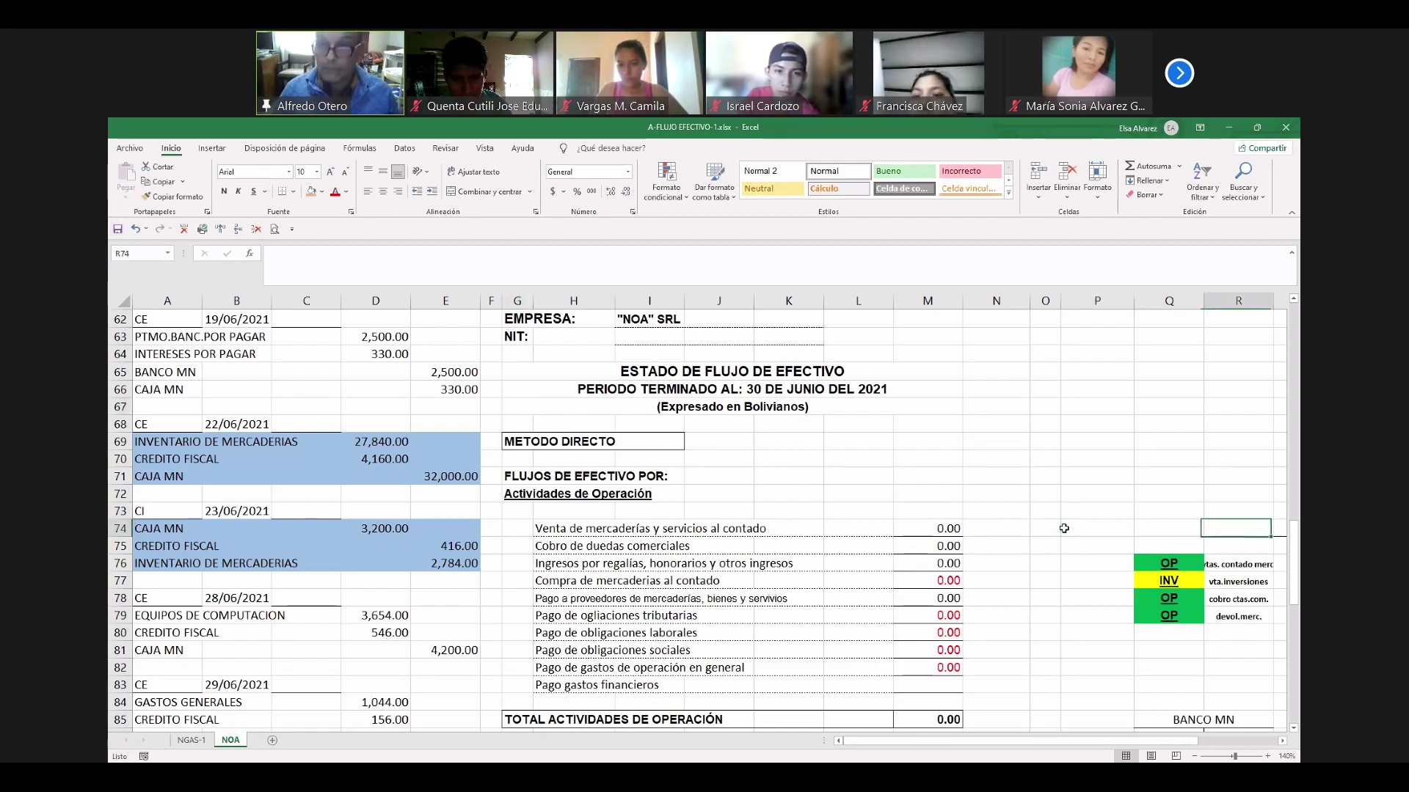
key("Right")
key("Right")
key("Right")
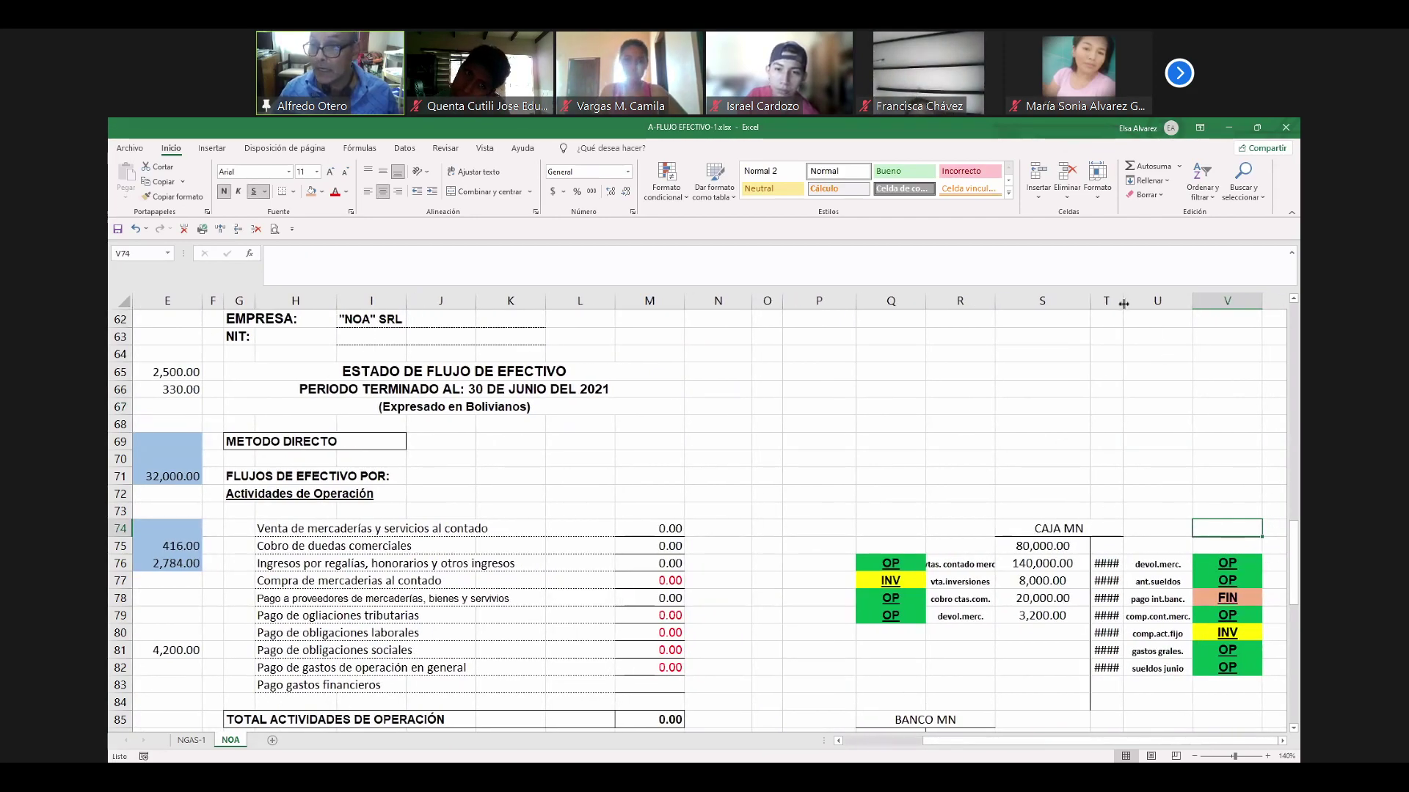
scroll(830, 612, "down", 5)
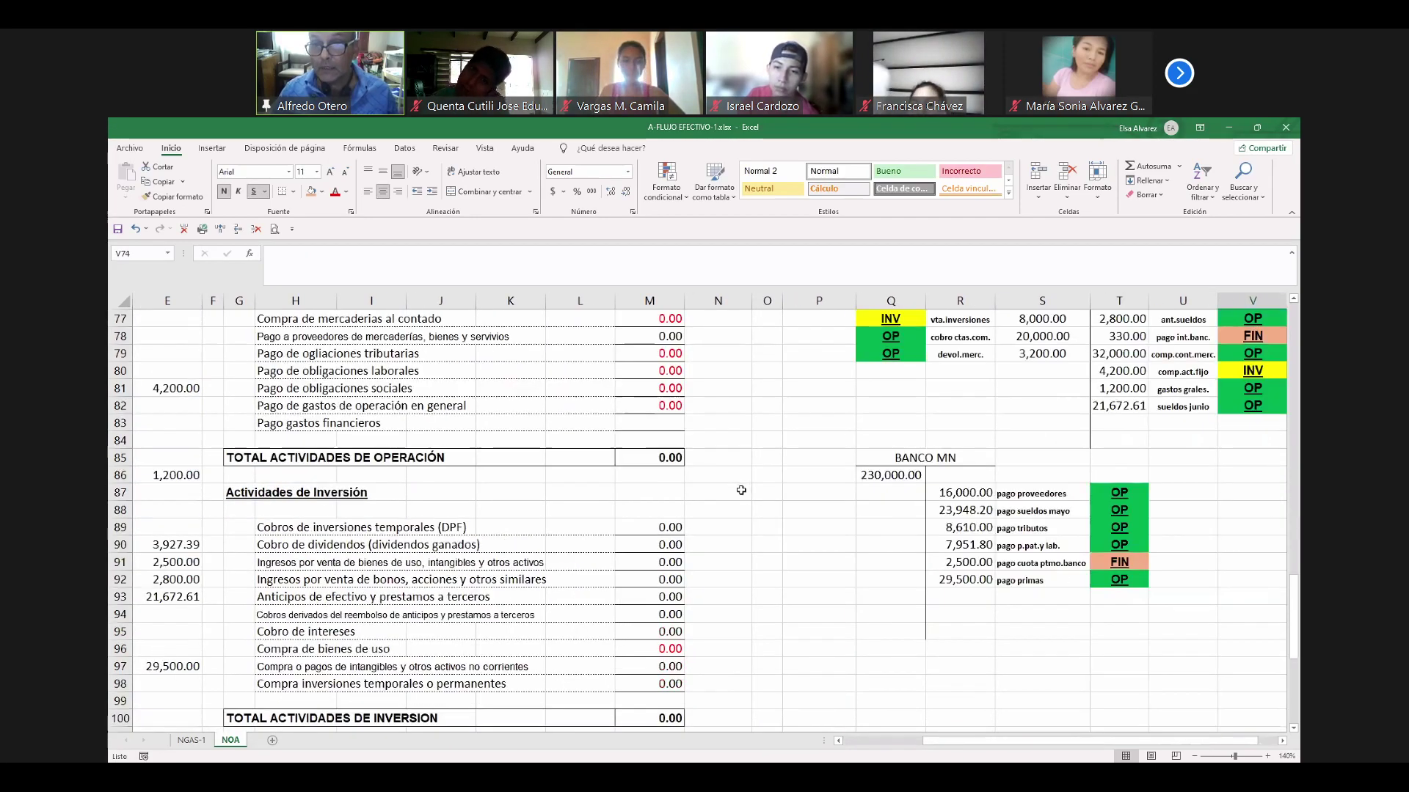
Narrow column N and delete the empty columns O:P between the cash flow statement and the T-accounts.
left_click(718, 492)
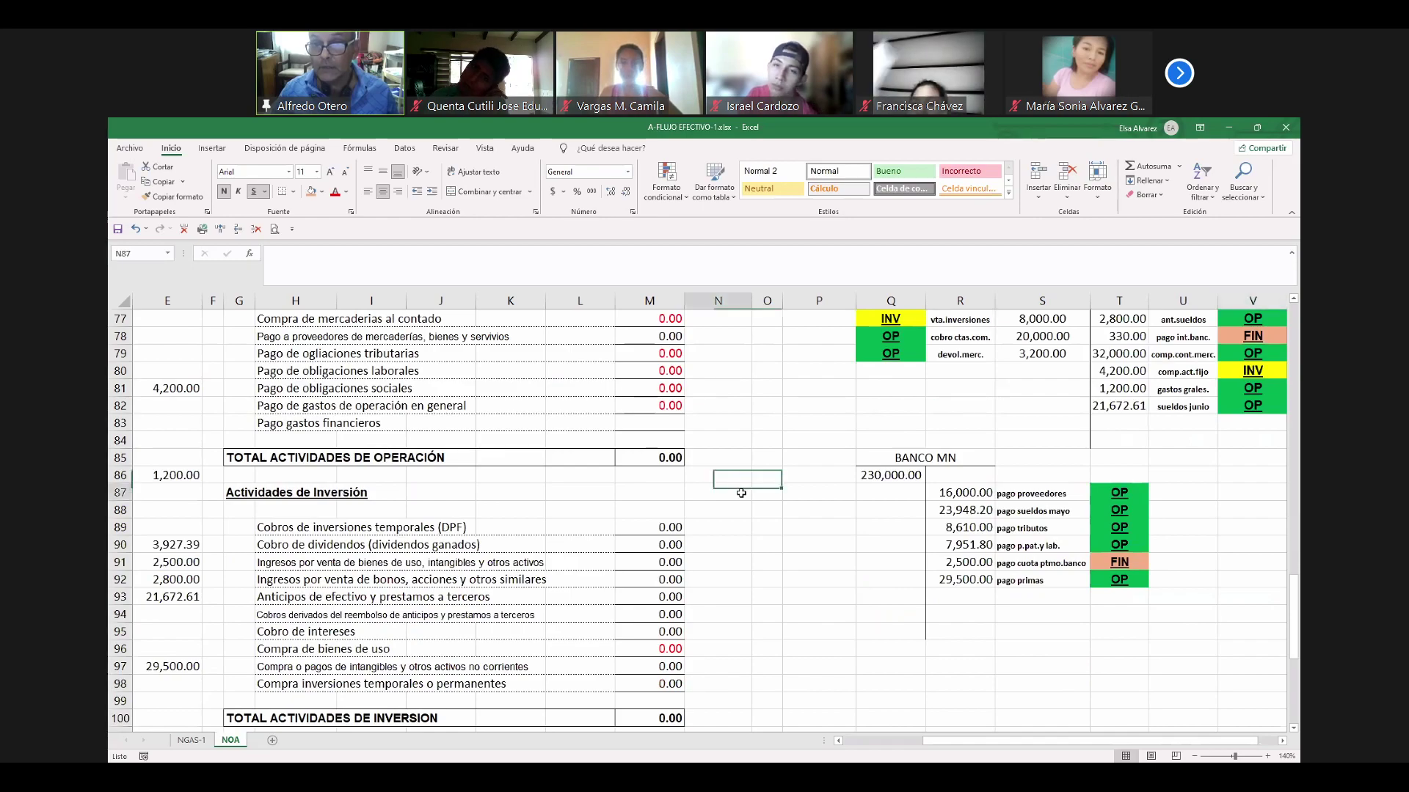
left_click_drag(750, 302, 787, 302)
left_click(749, 305)
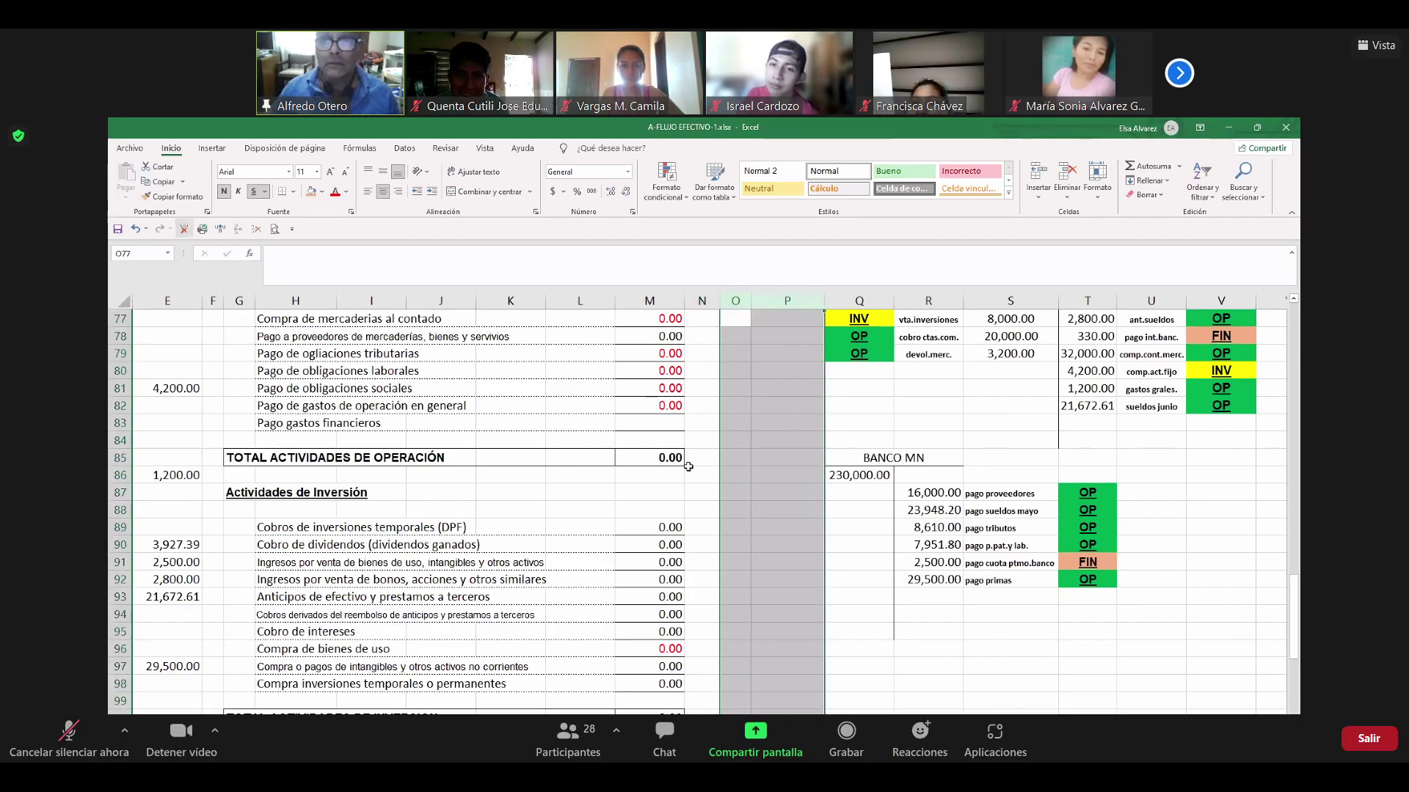
key("ctrl+minus")
left_click(755, 492)
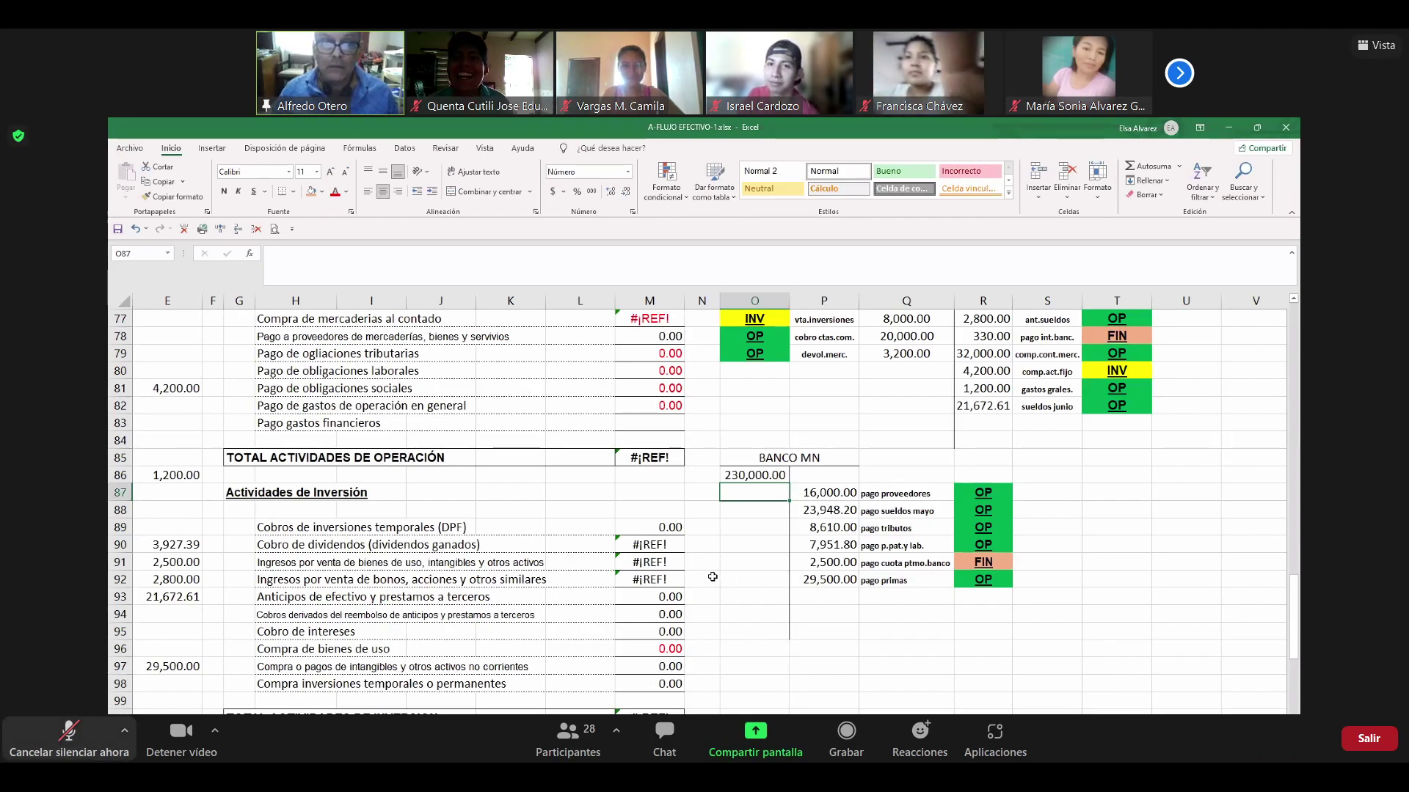
Replace the broken references in the investment activities amounts M90:M92 with 0.
left_click(668, 543)
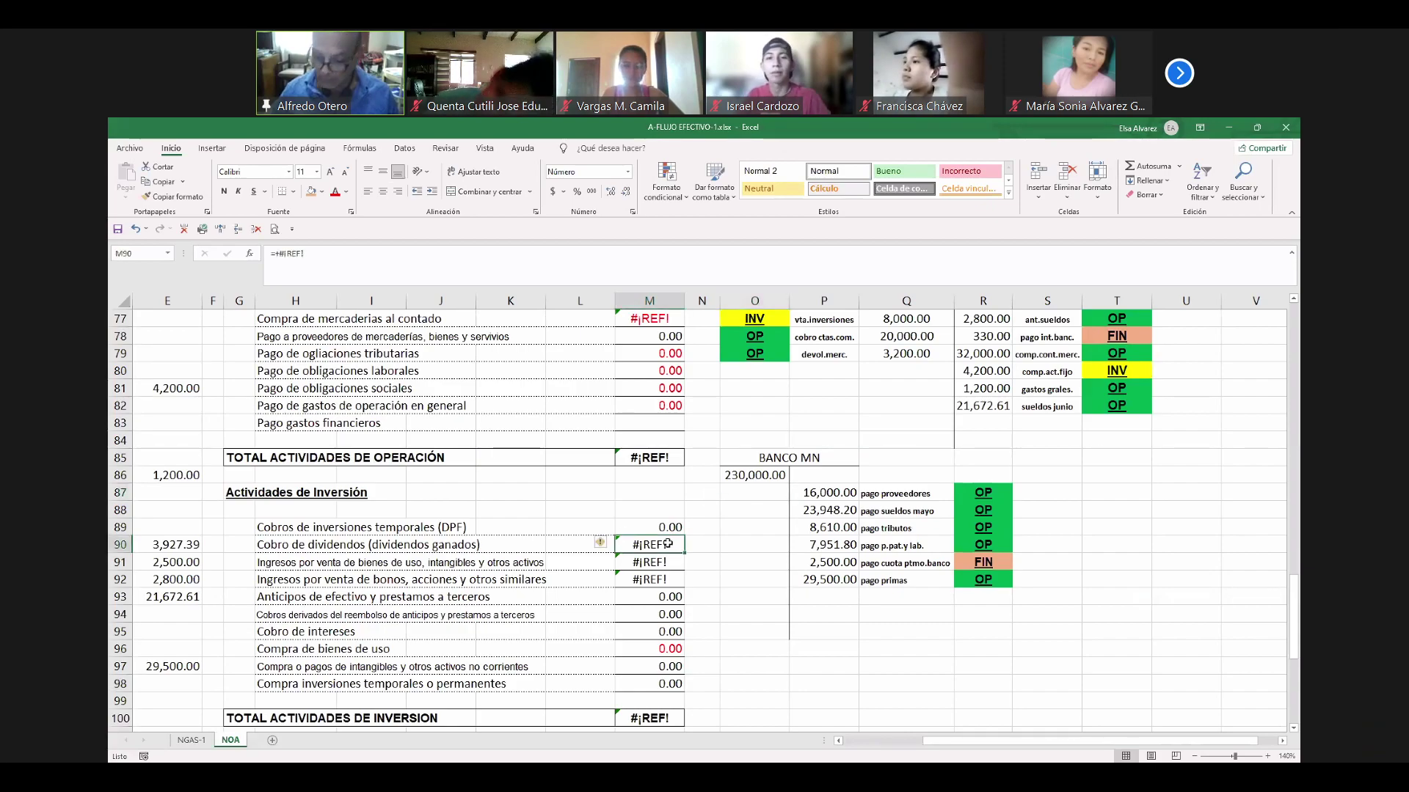
type("0")
key("Return")
type("0")
key("Return")
type("0")
key("Return")
key("Return")
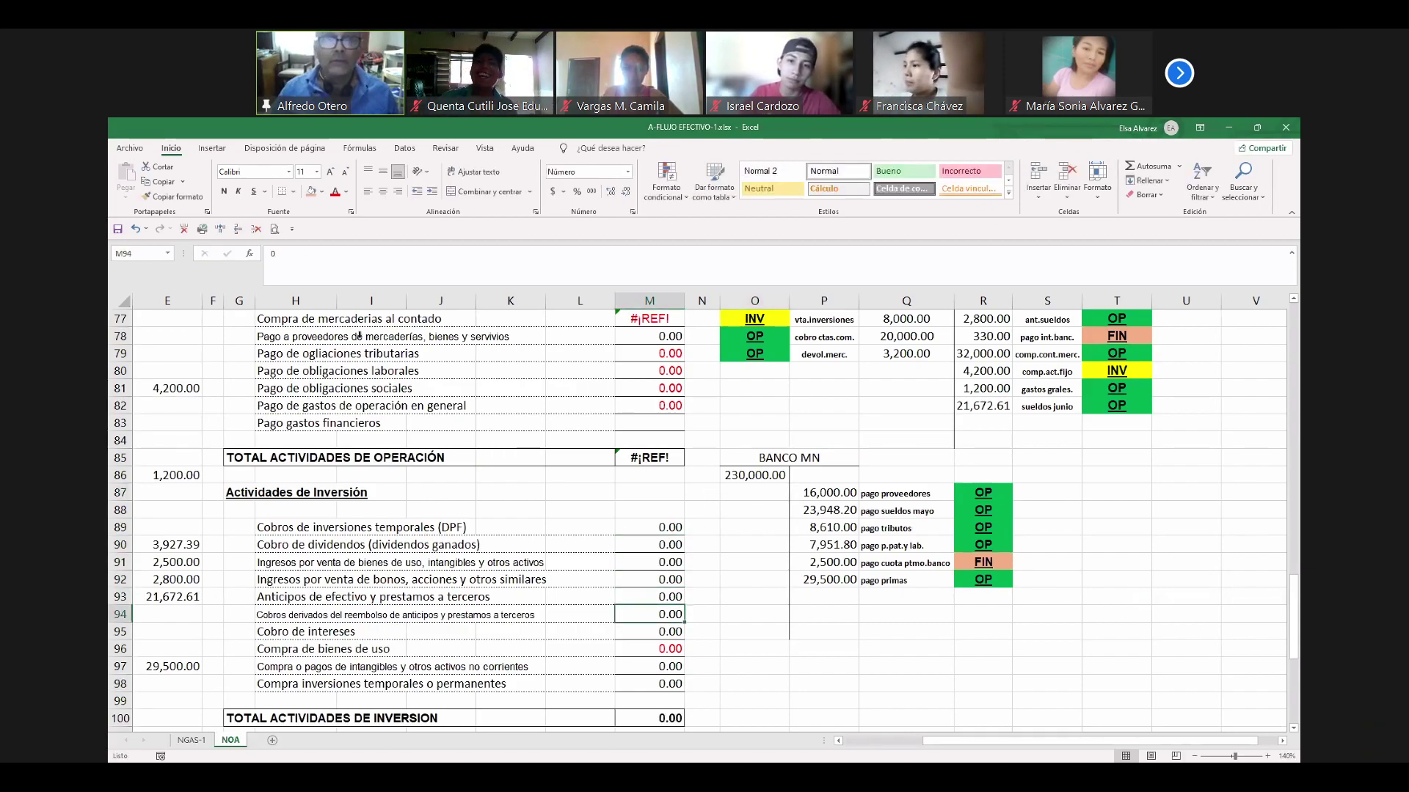
Set the operating amounts for Venta de mercaderías y servicios al contado (M74) and Compra de mercaderias al contado (M77) to 0.
scroll(665, 377, "up", 2)
left_click(665, 376)
type("0")
key("Return")
key("Return")
key("Return")
type("0")
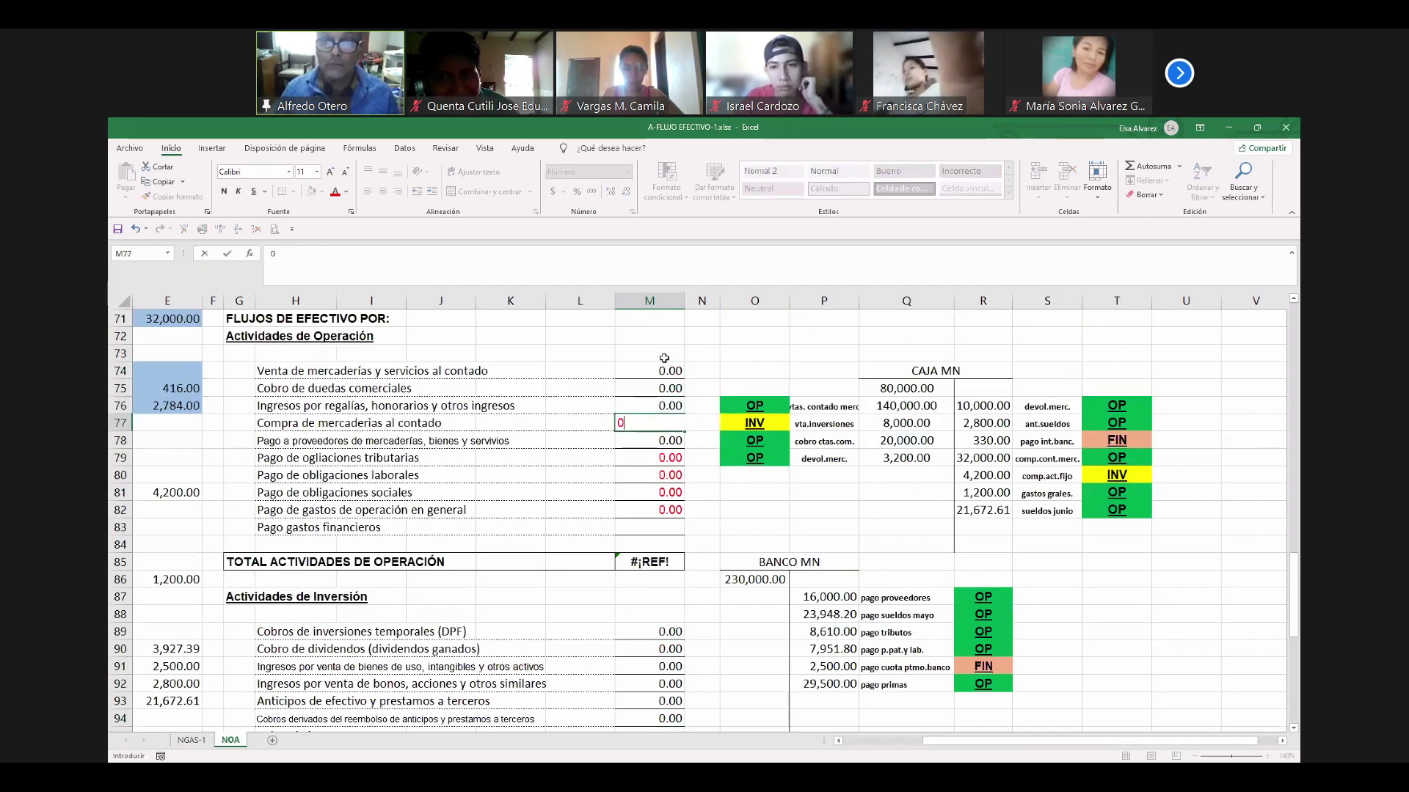
key("Return")
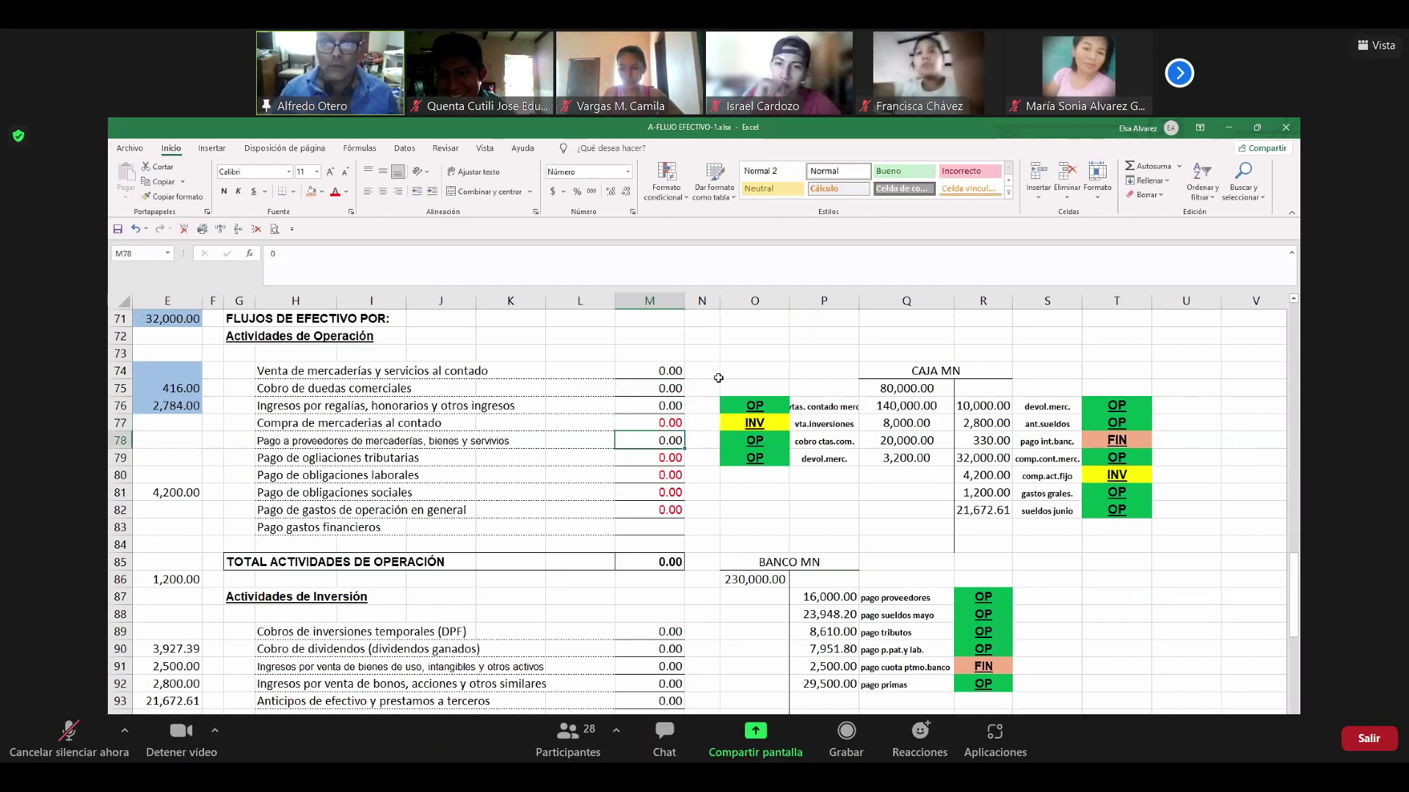
Select the Aportes de capital amount in M104 under financing activities and mute the meeting microphone.
scroll(705, 435, "down", 4)
scroll(706, 435, "down", 4)
left_click(660, 475)
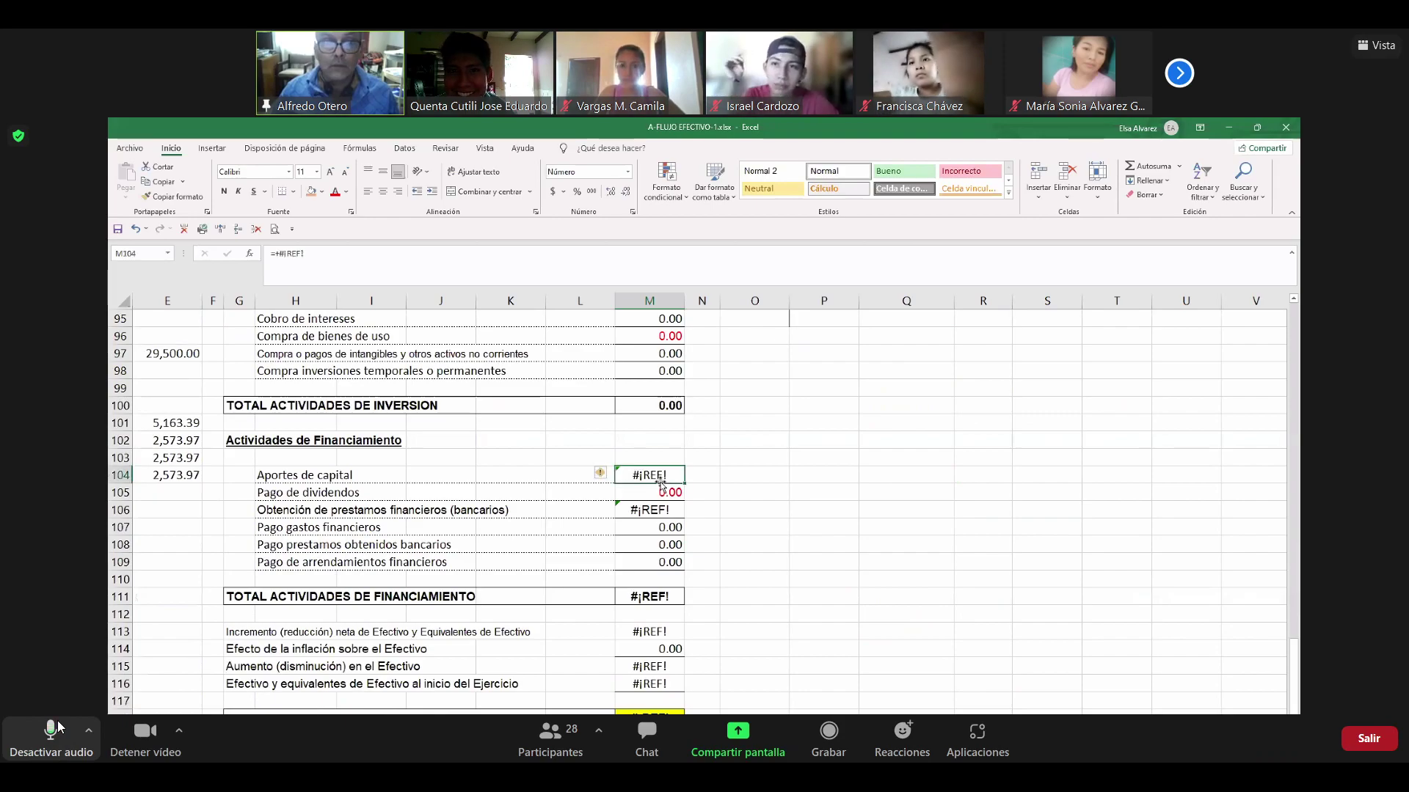
left_click(47, 737)
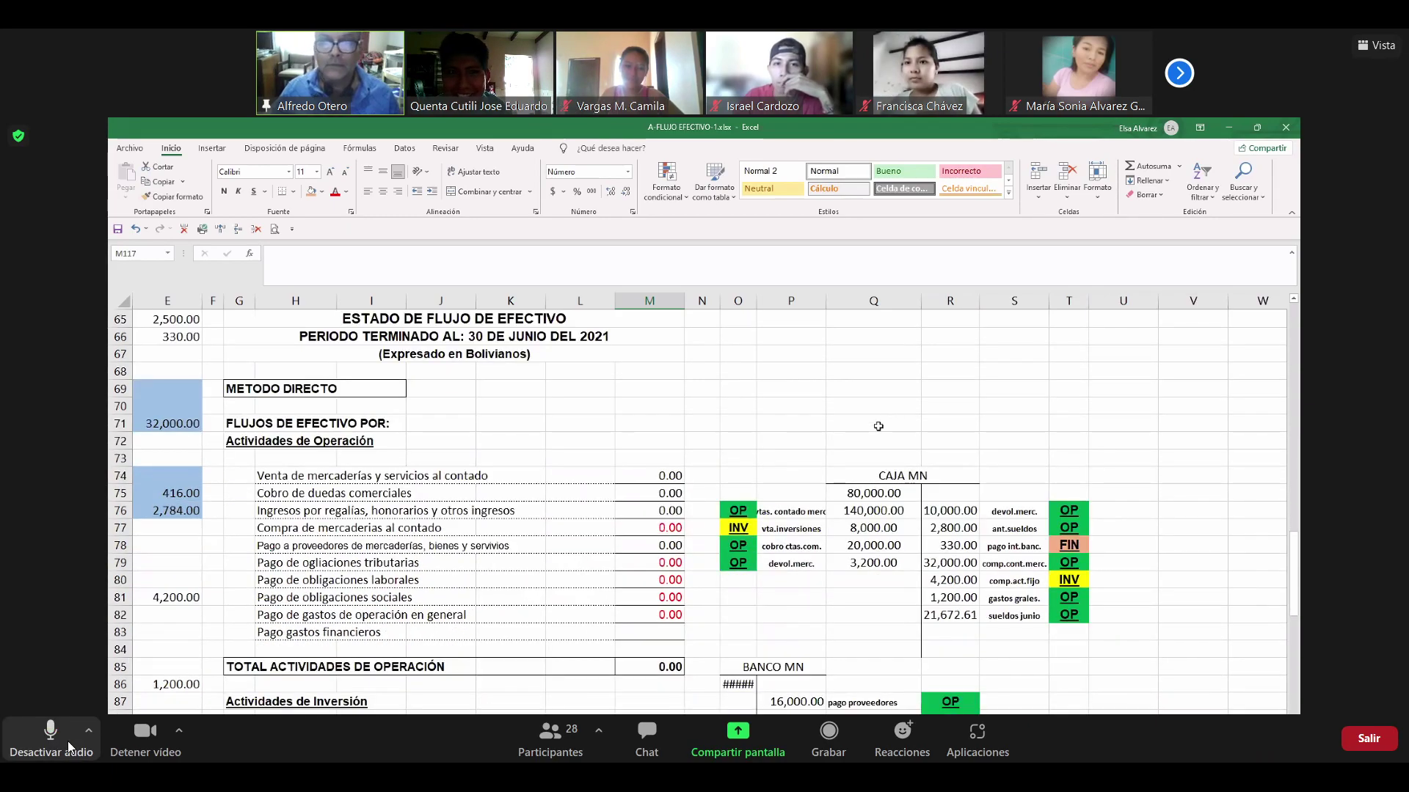
left_click(67, 741)
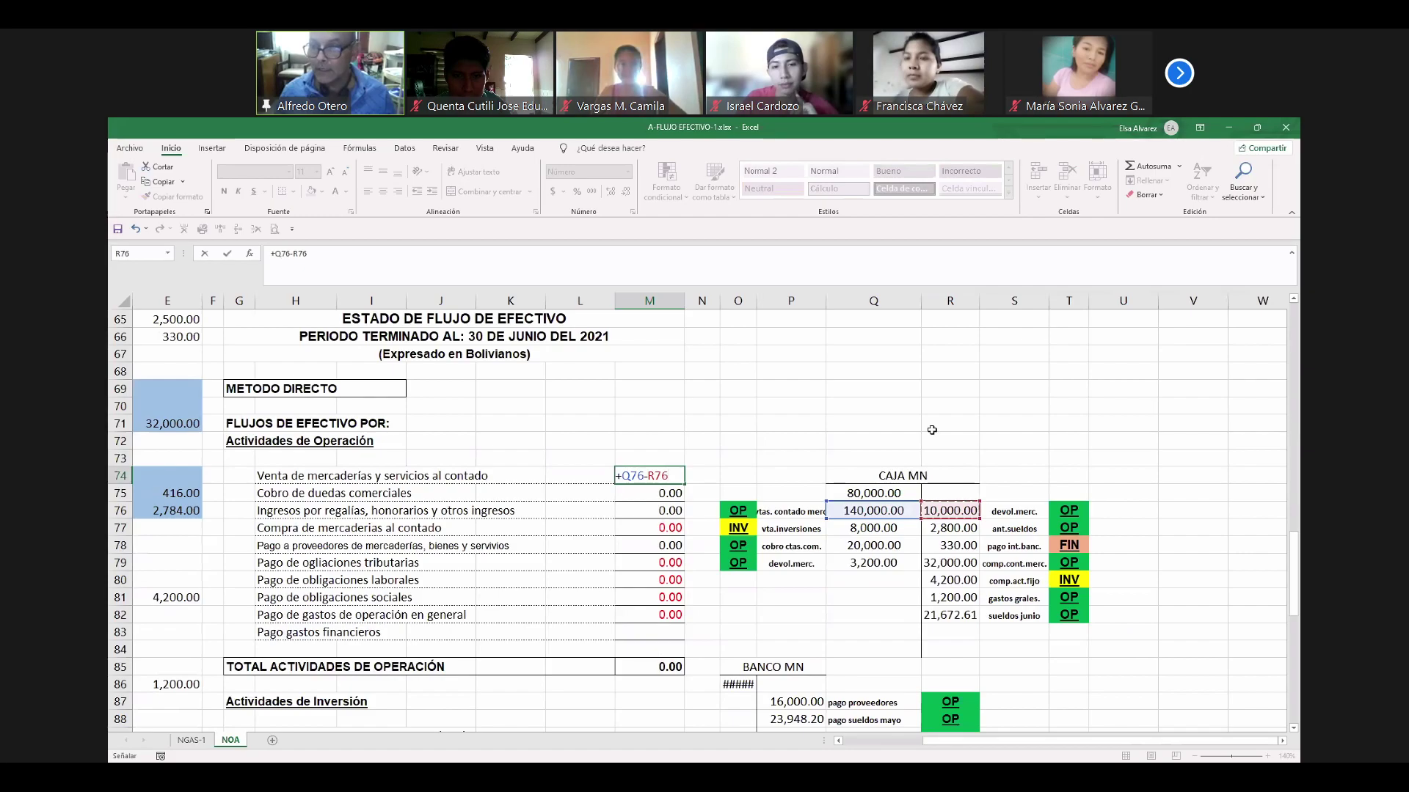
Enter +Q76-R76 in M74 for cash sales of merchandise and +Q78 in M75 for collection of commercial debts.
key("Return")
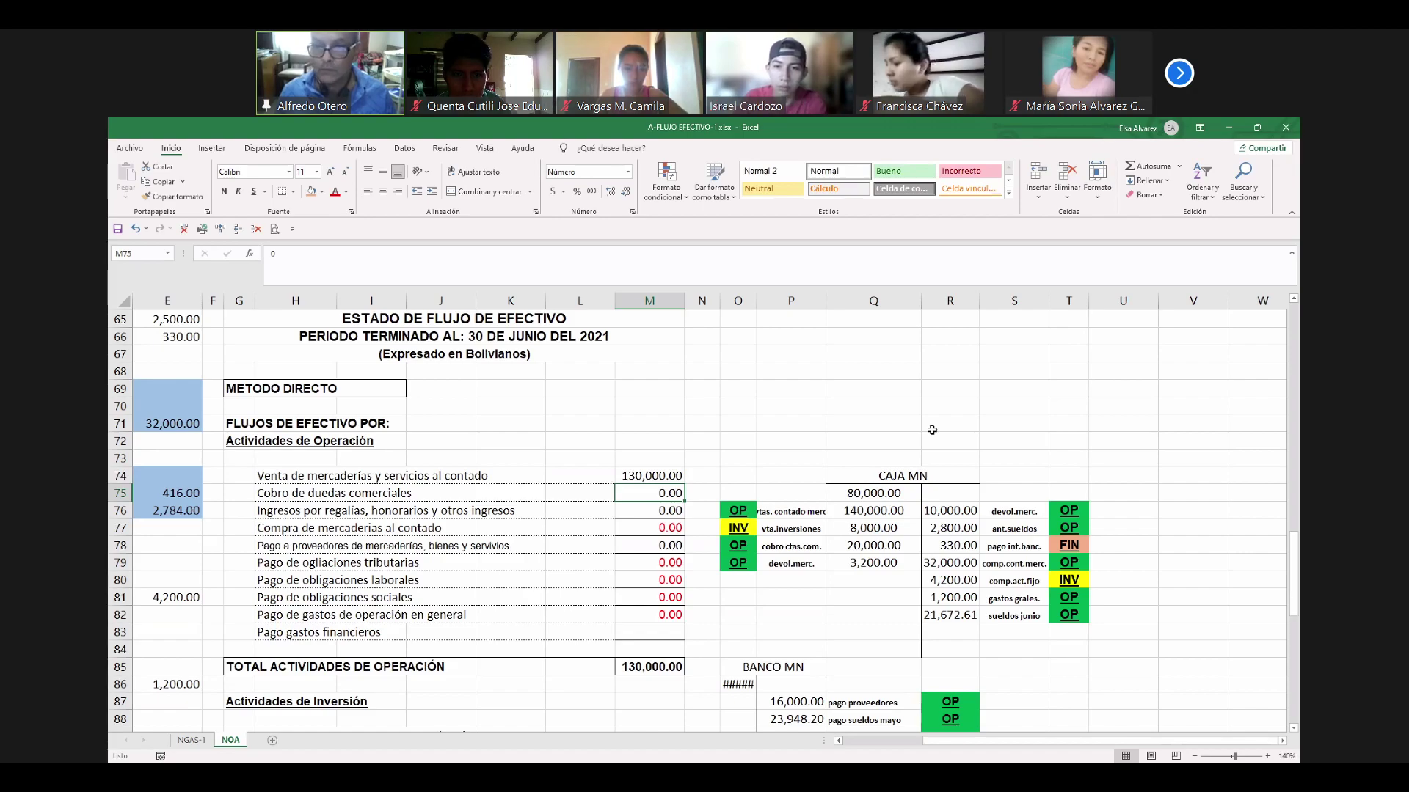
type("+")
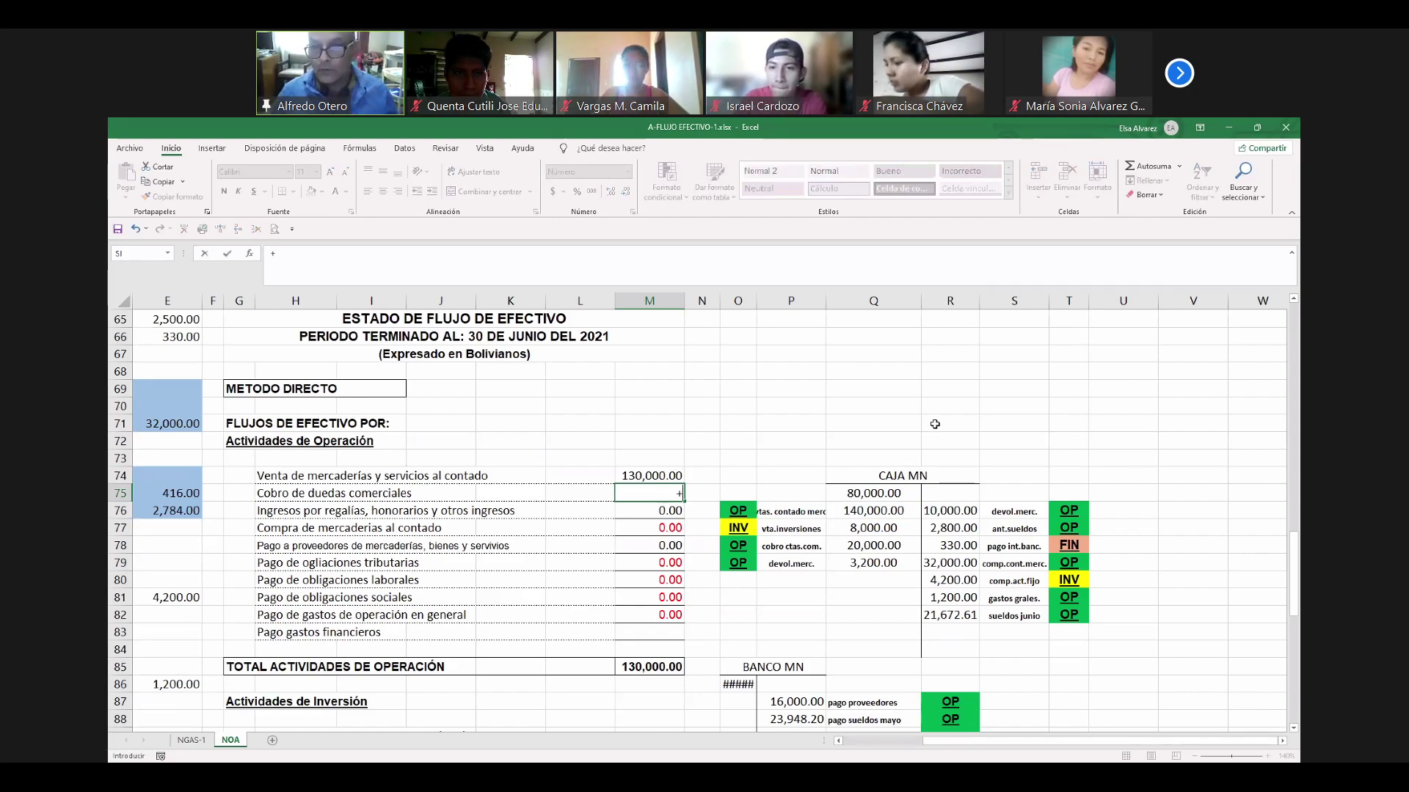
left_click(857, 546)
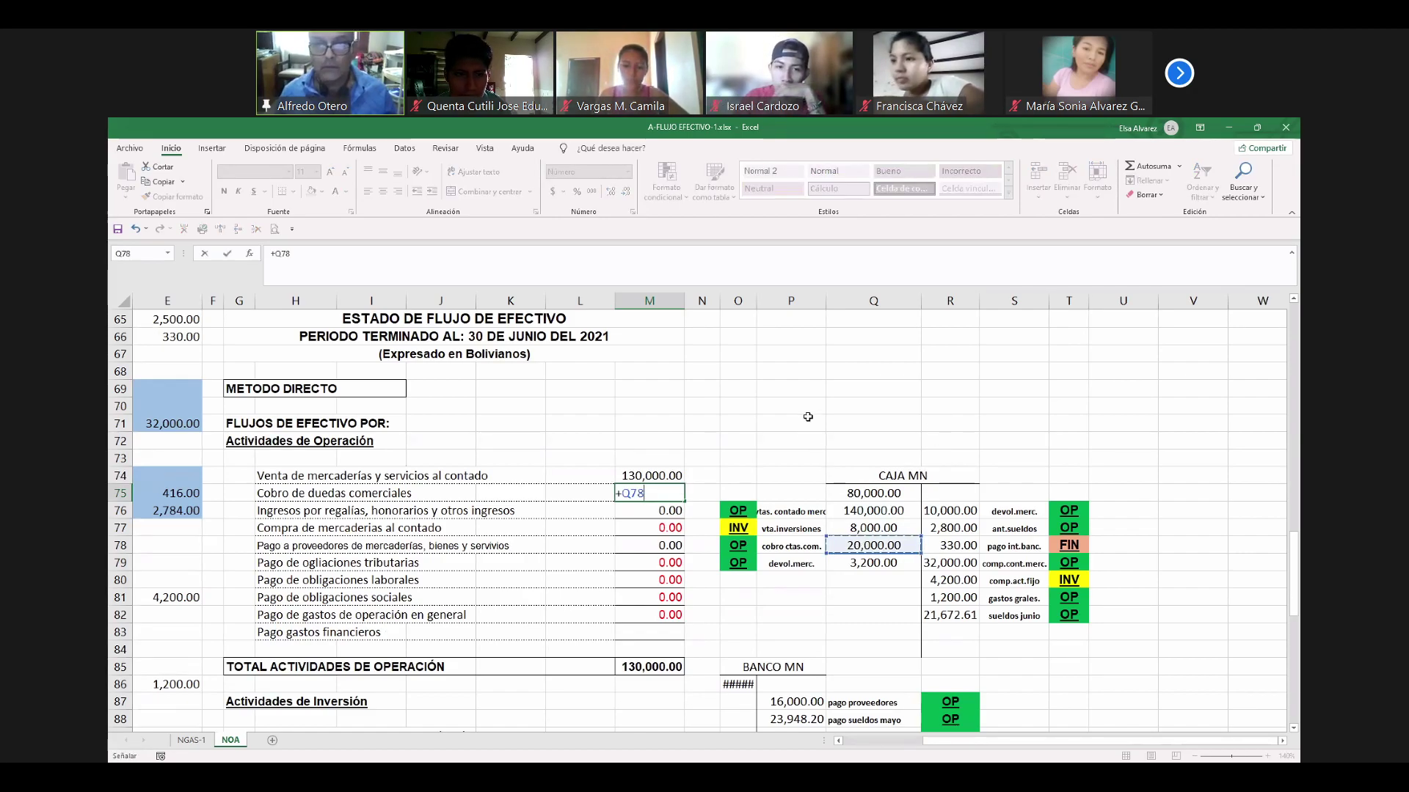
key("Return")
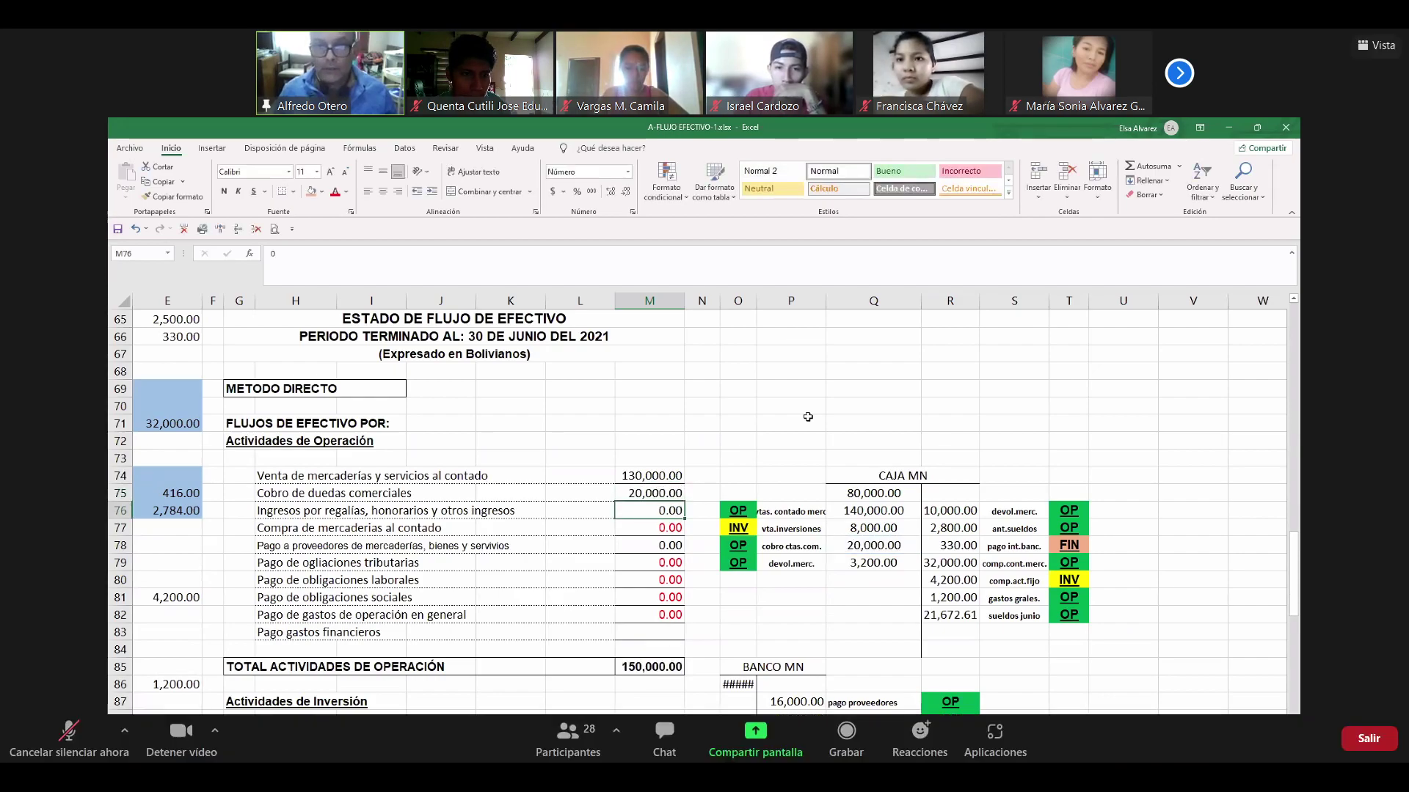
Enter -R79+Q79 in M77 as the Compra de mercaderias al contado amount, netting the merchandise return against the cash purchase.
key("Down")
key("Down")
key("Up")
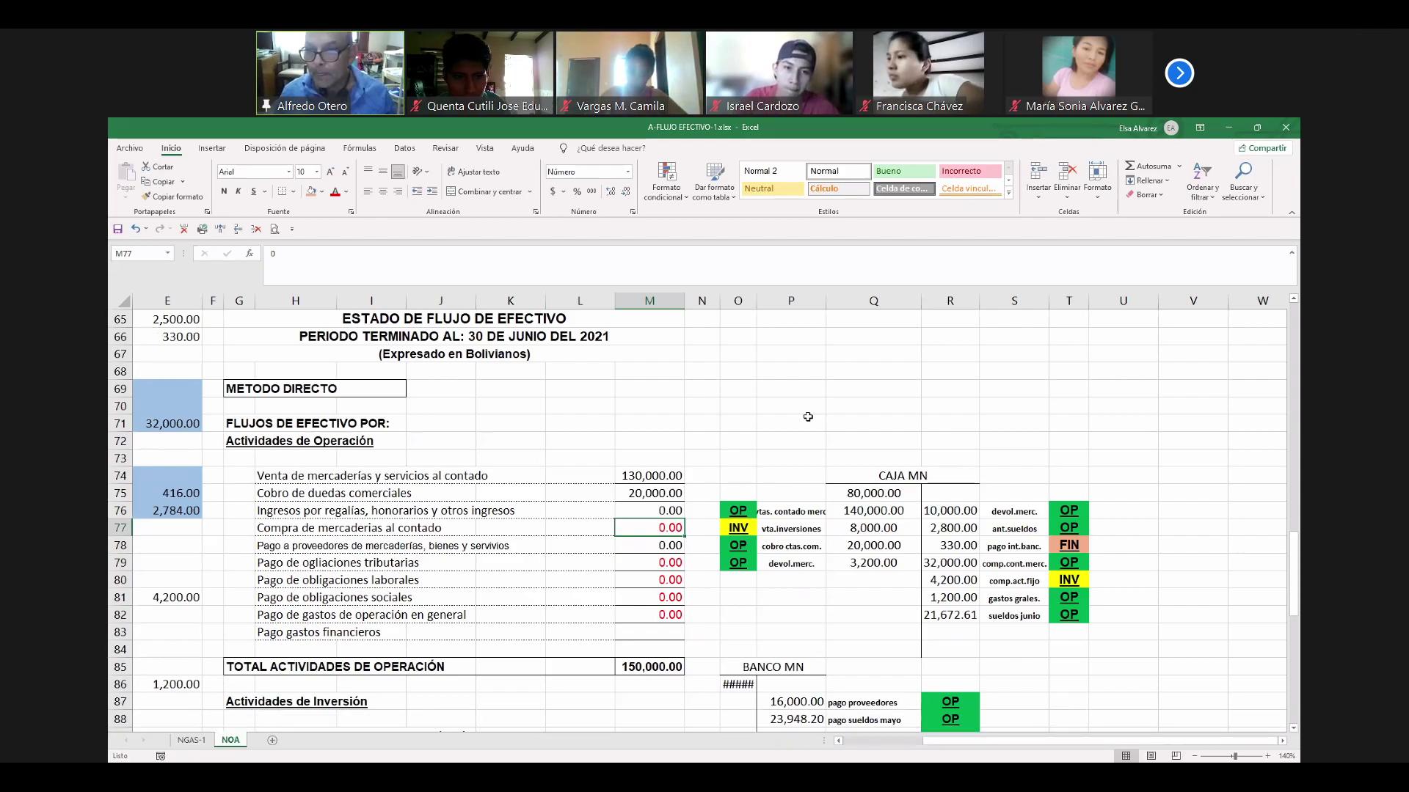
type("-")
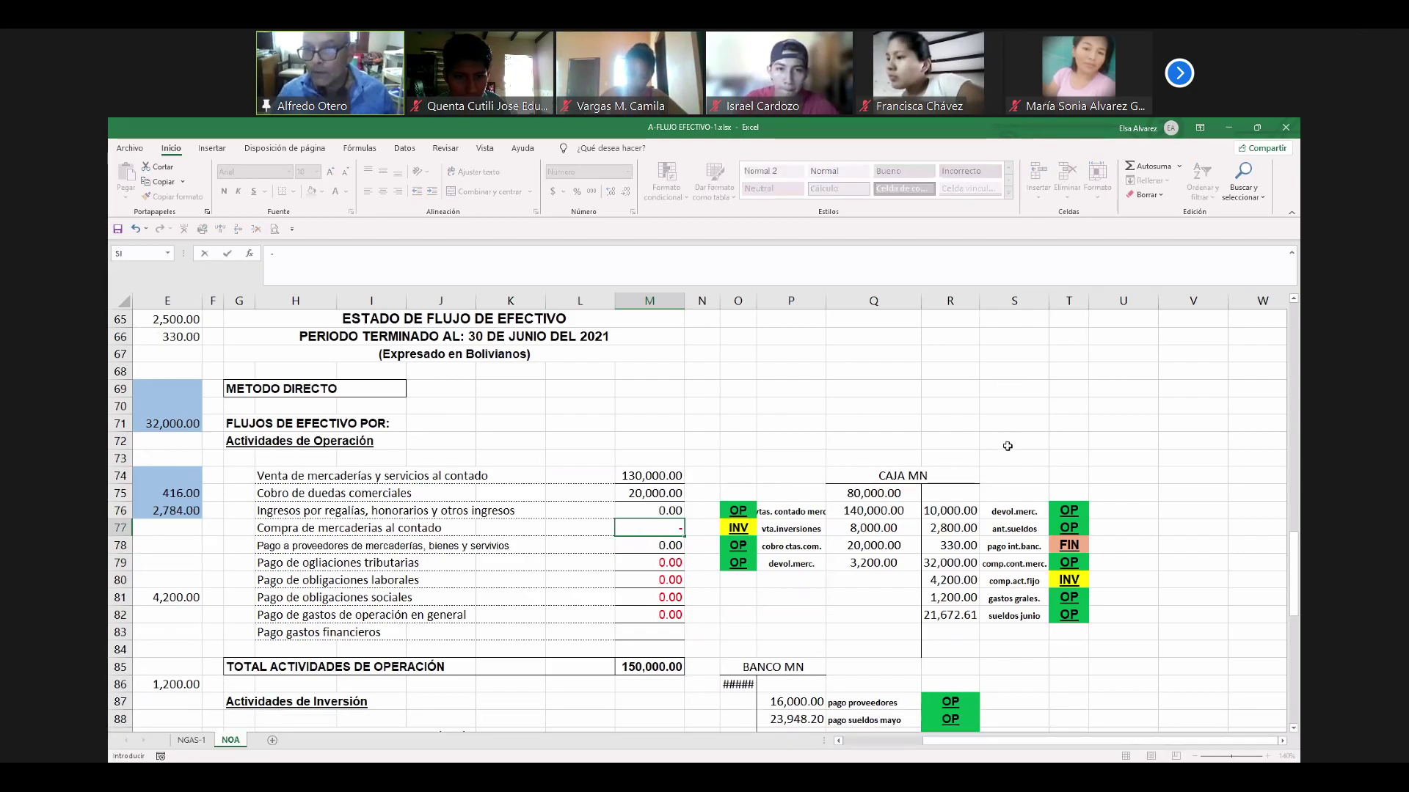
left_click(971, 560)
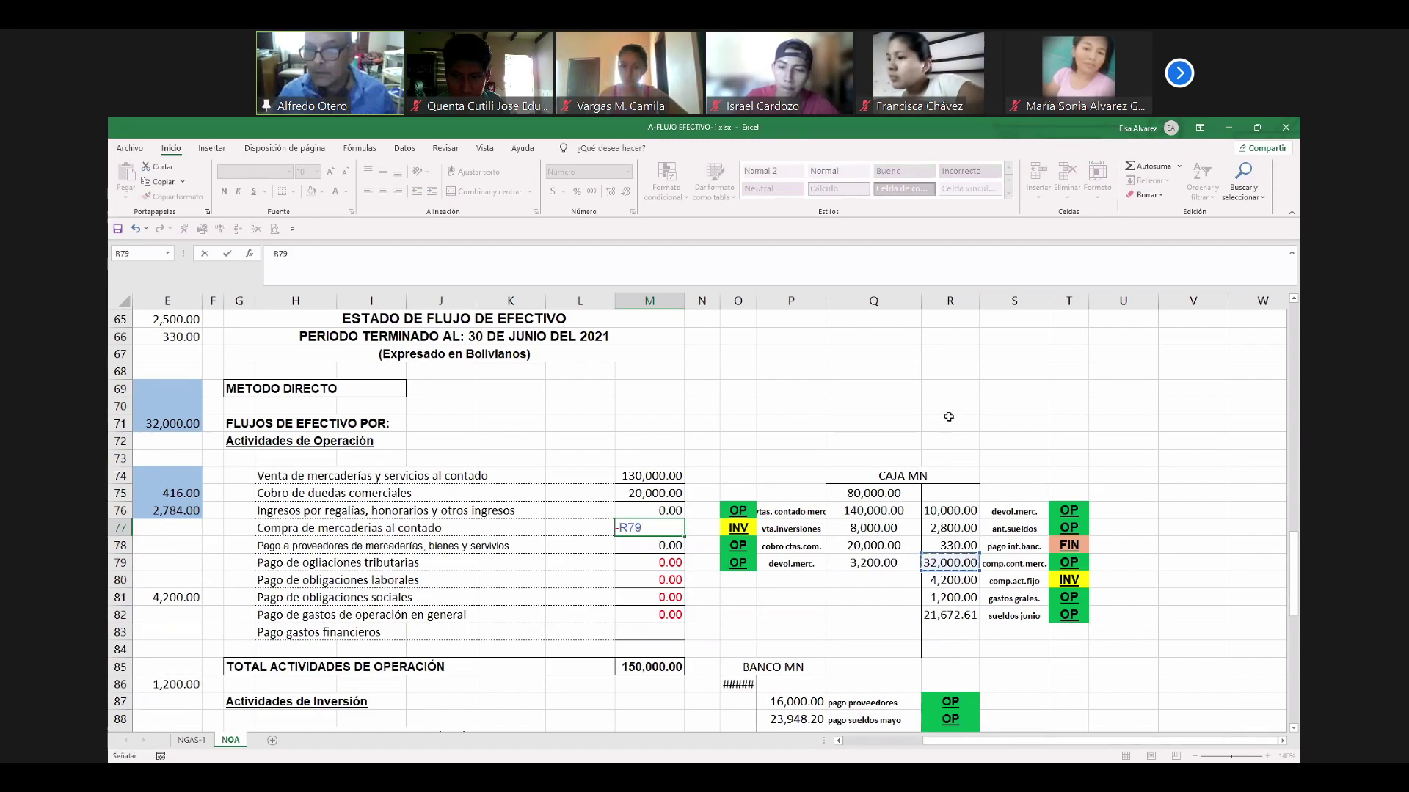
type("+")
left_click(883, 562)
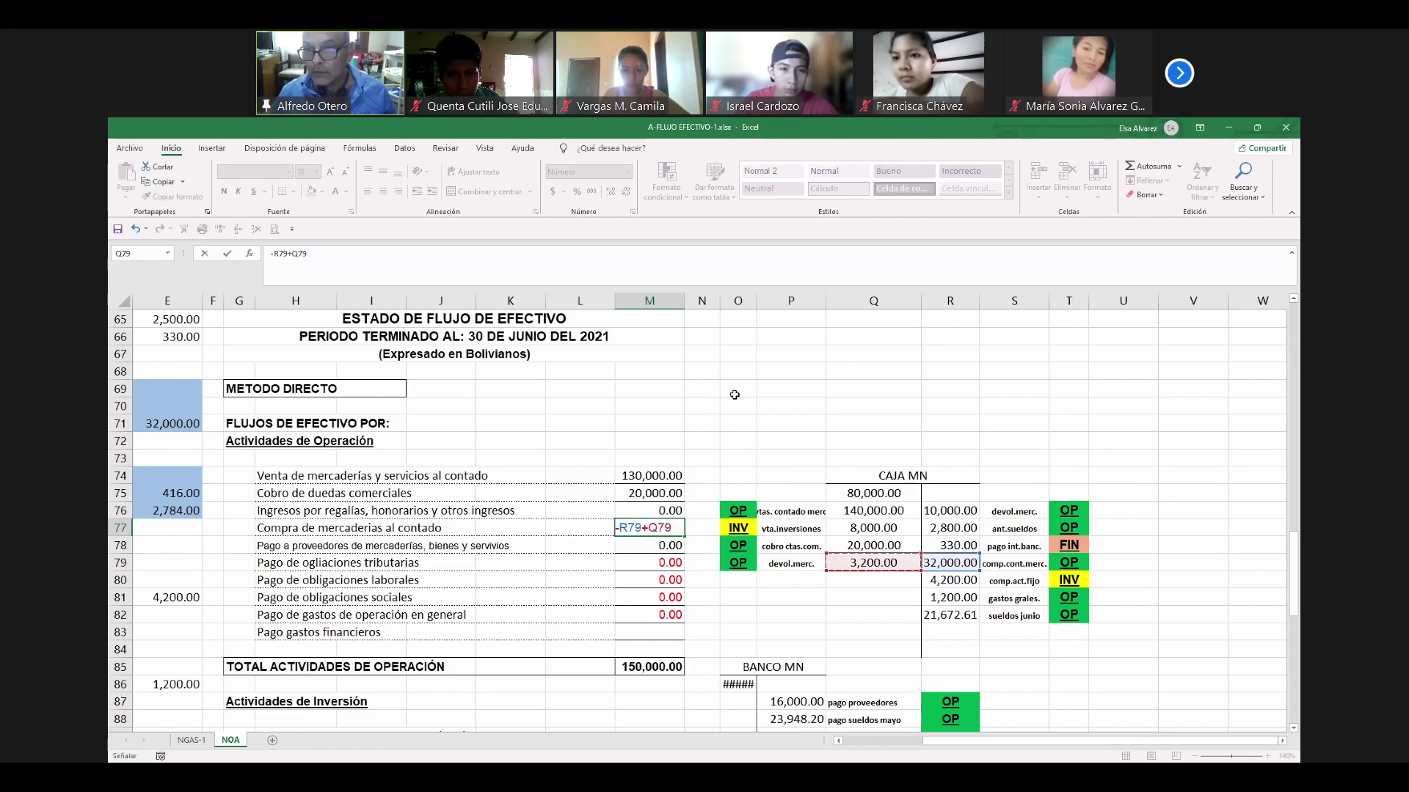
key("Return")
key("Up")
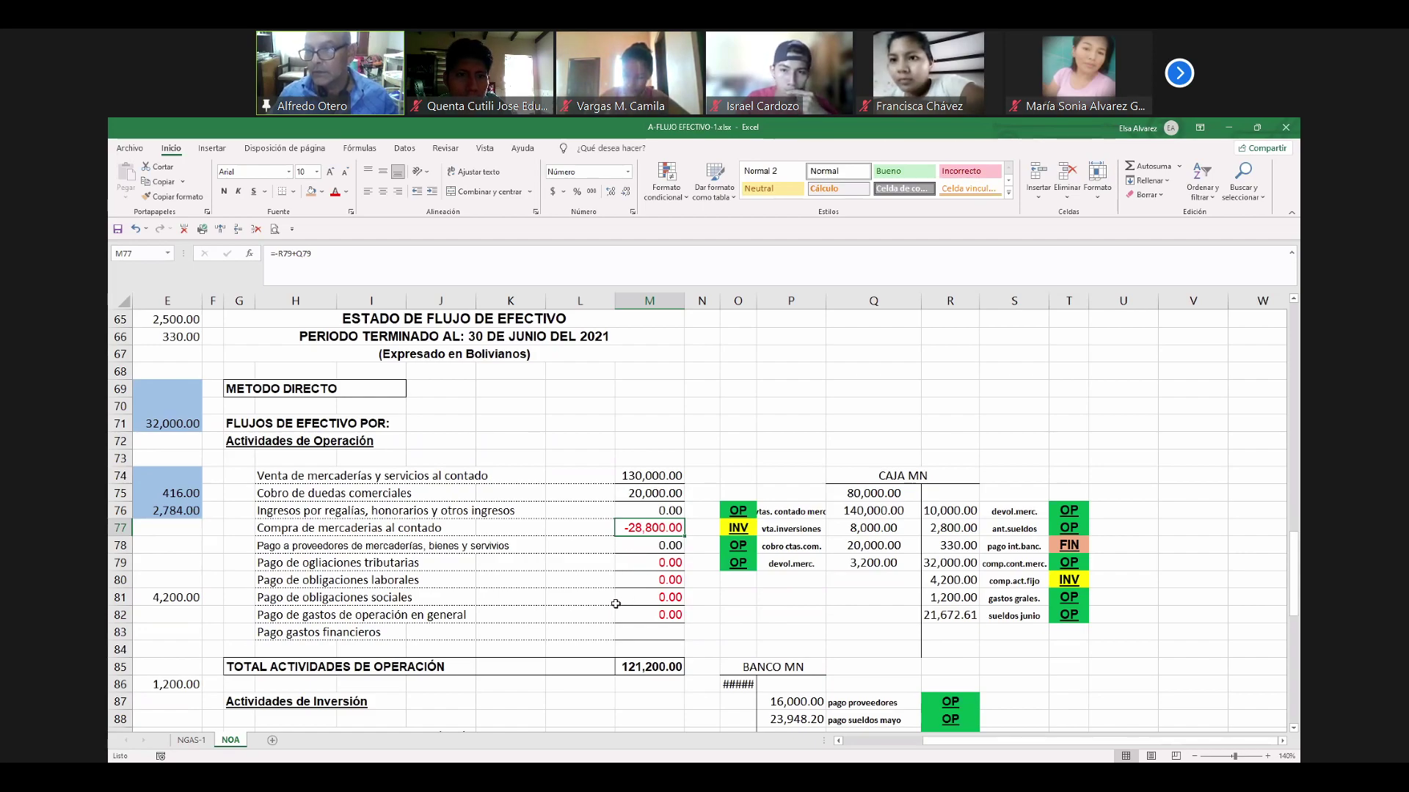
Save the workbook and move the BANCO MN account block to columns Q–T beneath CAJA MN, with its title in row 86.
left_click(117, 230)
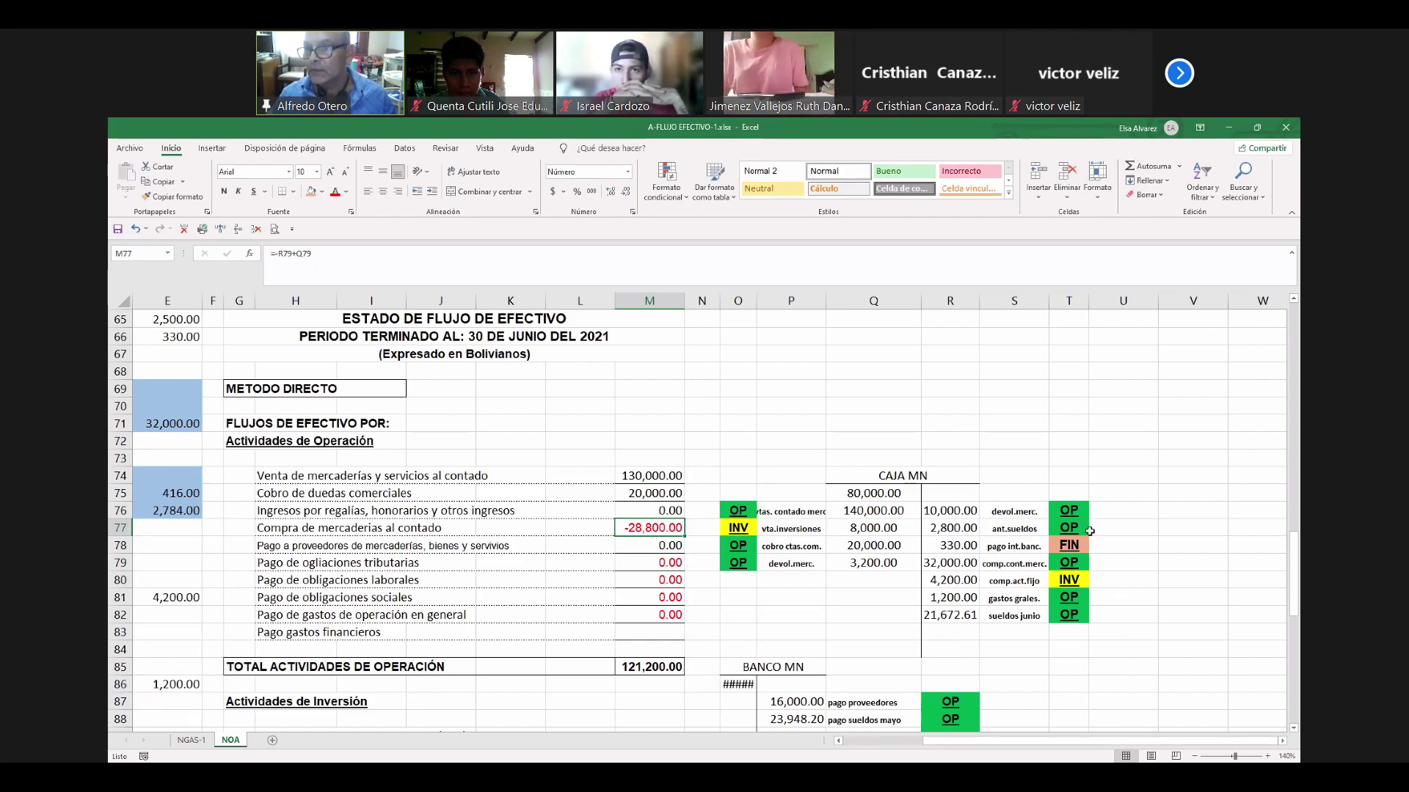
scroll(953, 451, "down", 1)
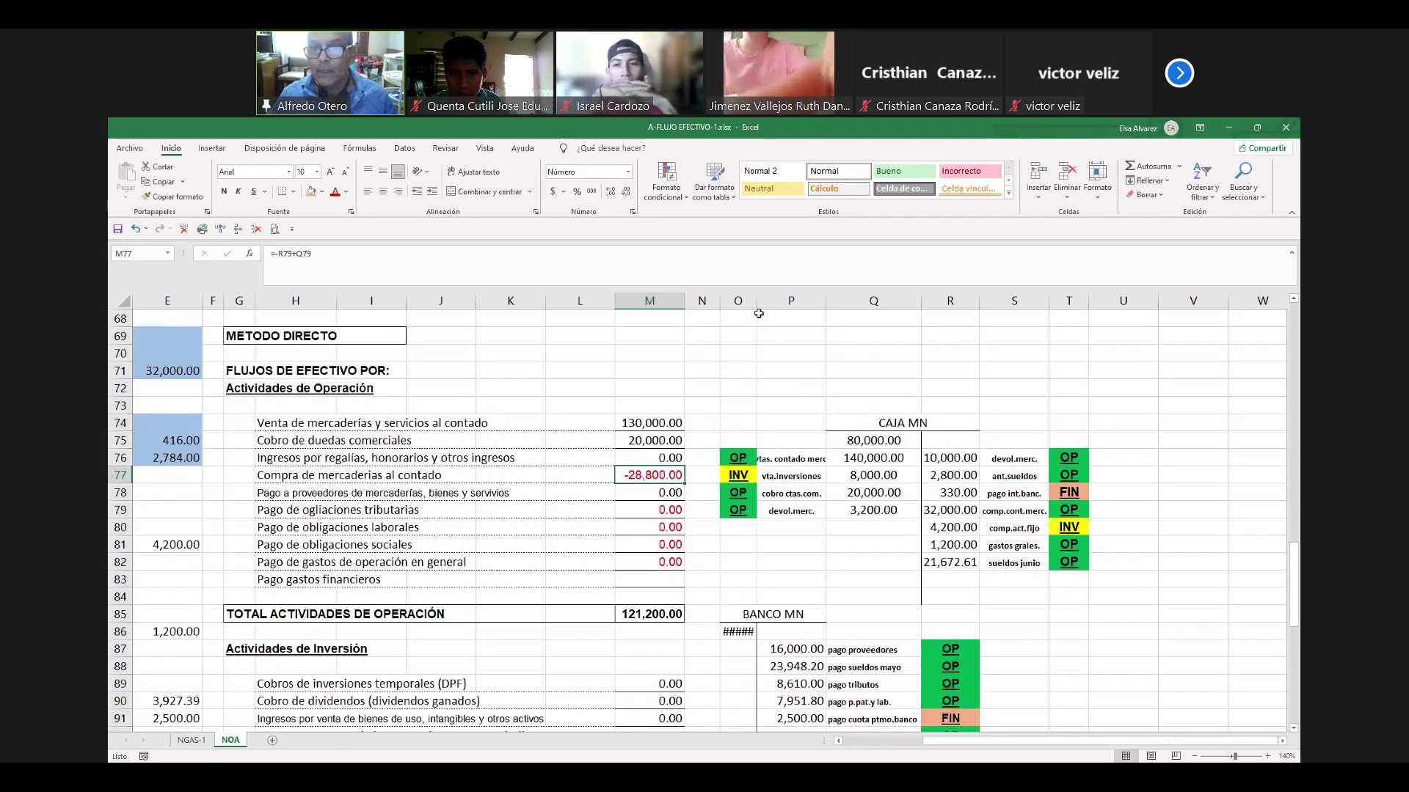
scroll(853, 583, "down", 1)
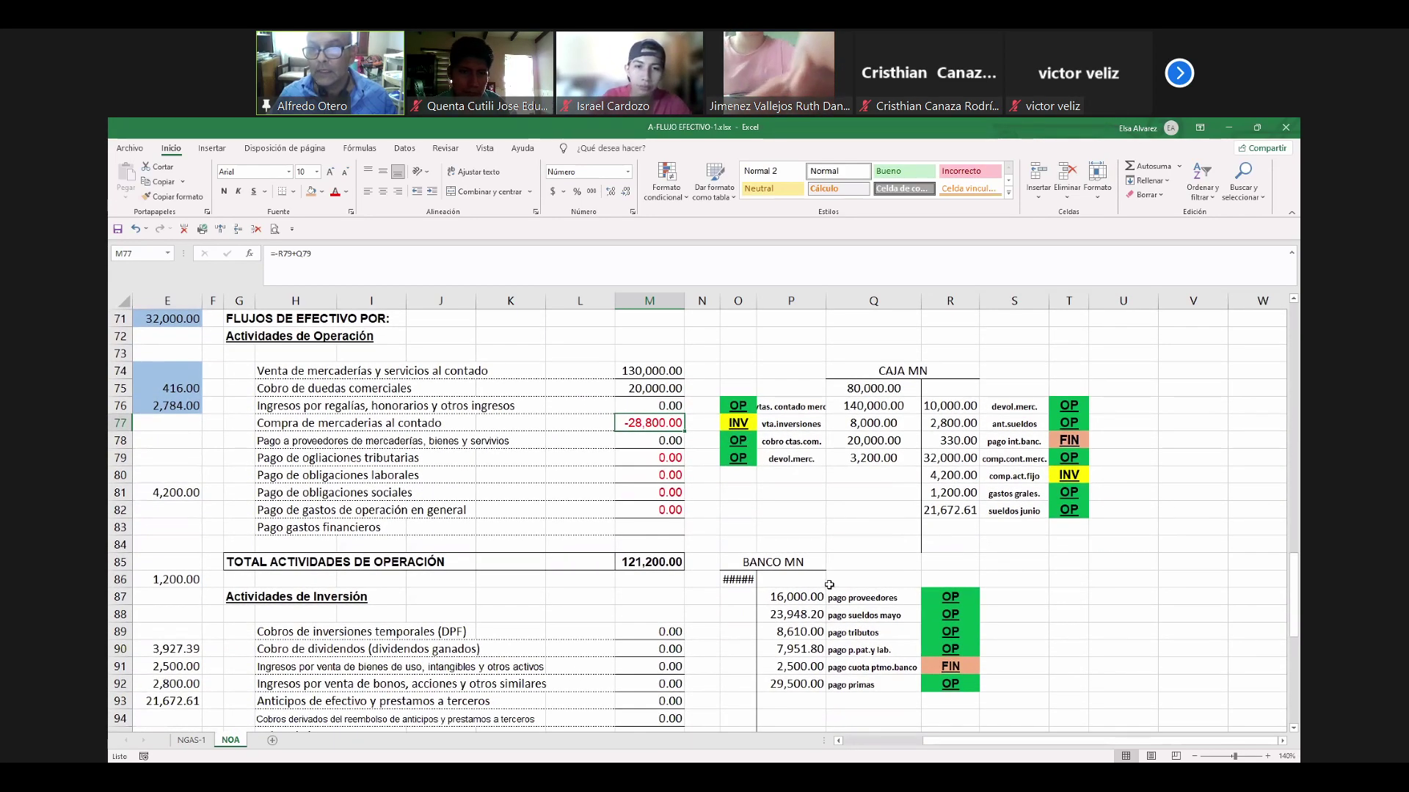
mouse_move(748, 561)
left_mouse_down()
mouse_move(981, 700)
mouse_move(954, 713)
left_mouse_up()
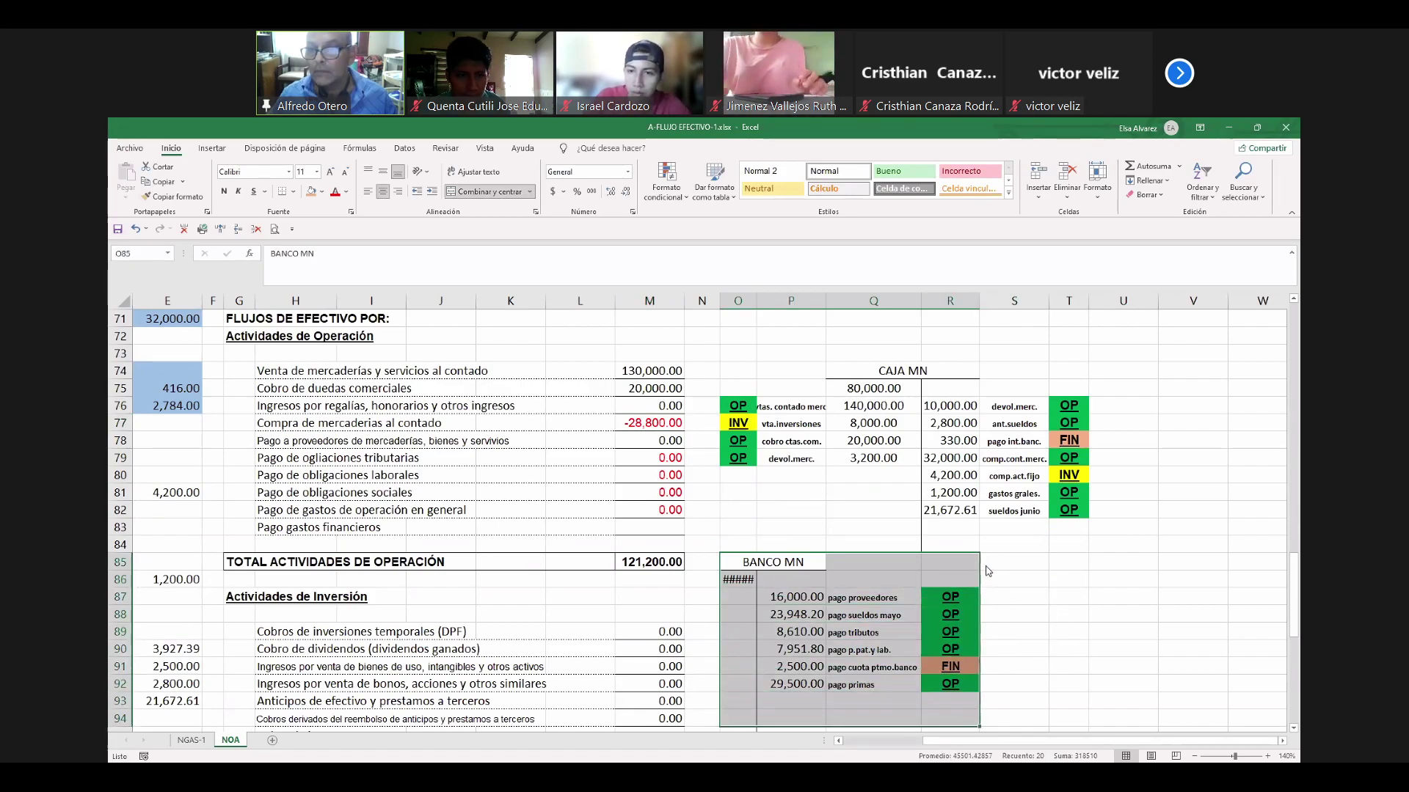
left_click_drag(1049, 562, 1049, 562)
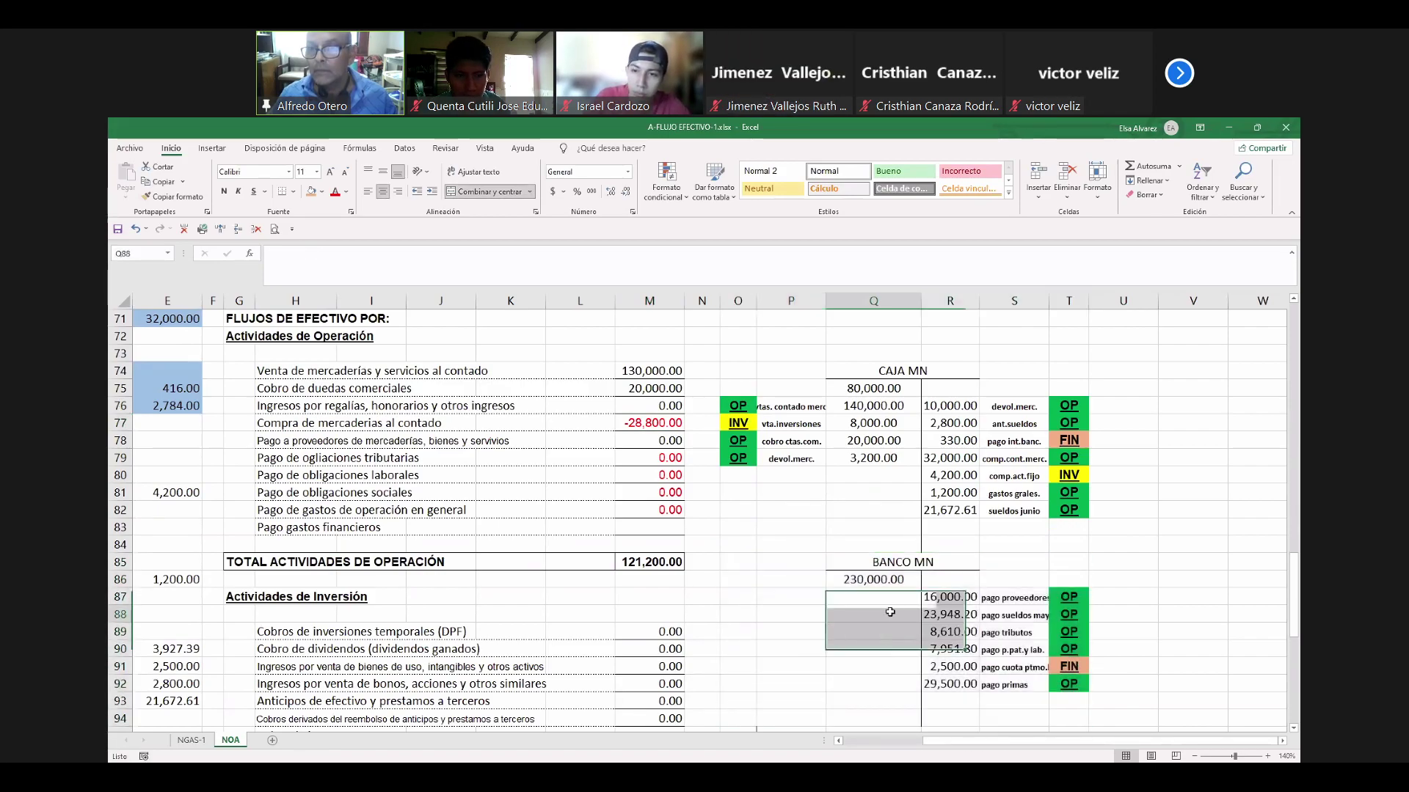
left_click(892, 623)
scroll(892, 623, "down", 3)
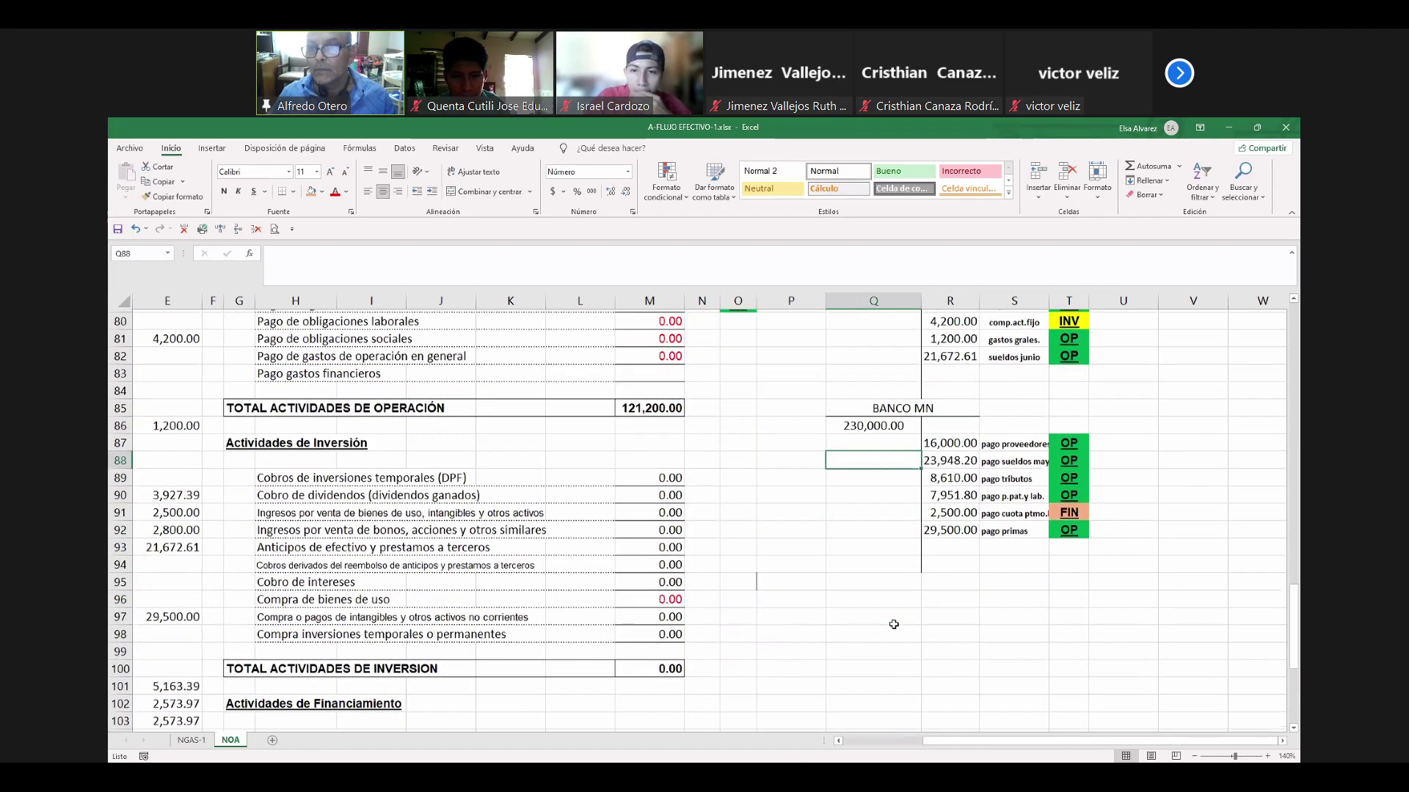
scroll(893, 619, "up", 2)
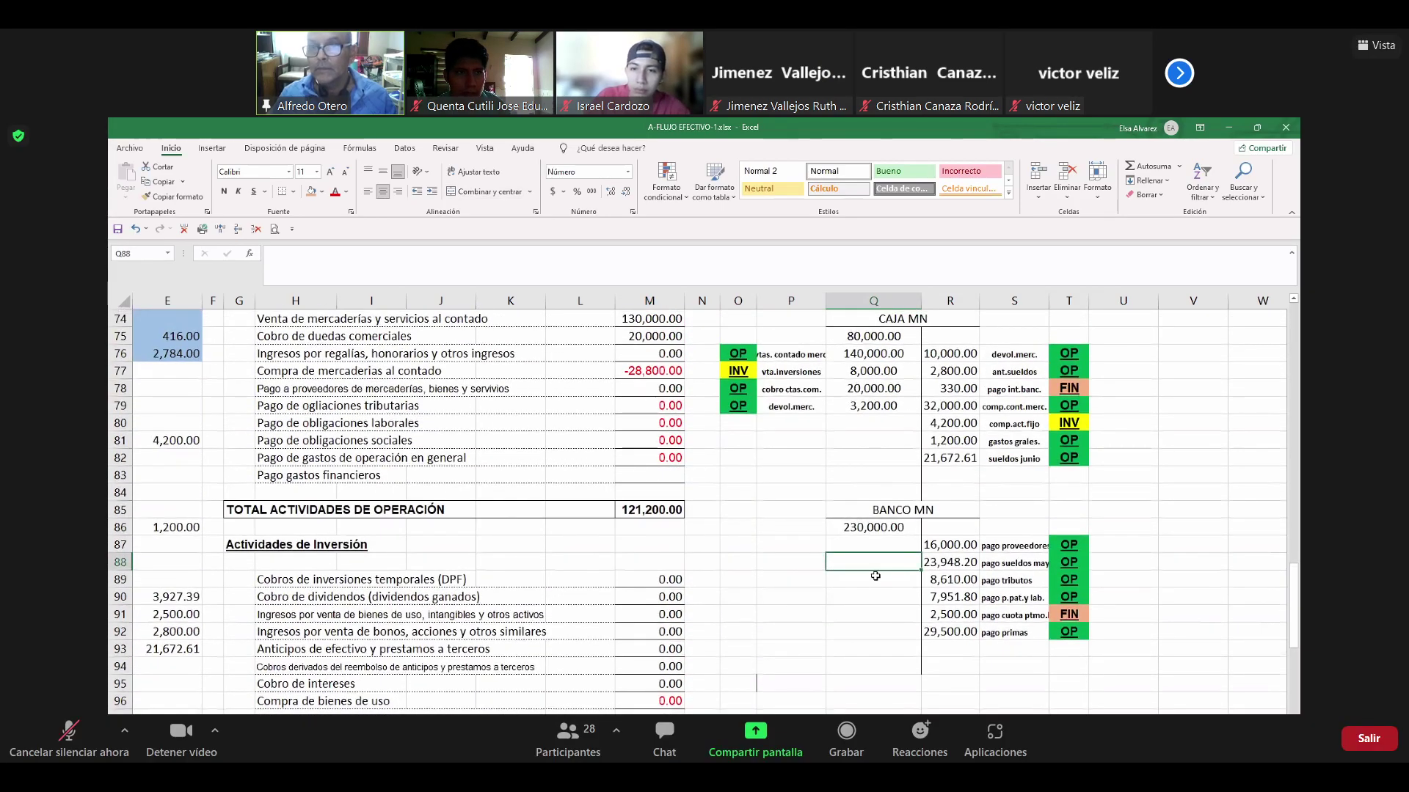
scroll(844, 569, "up", 1)
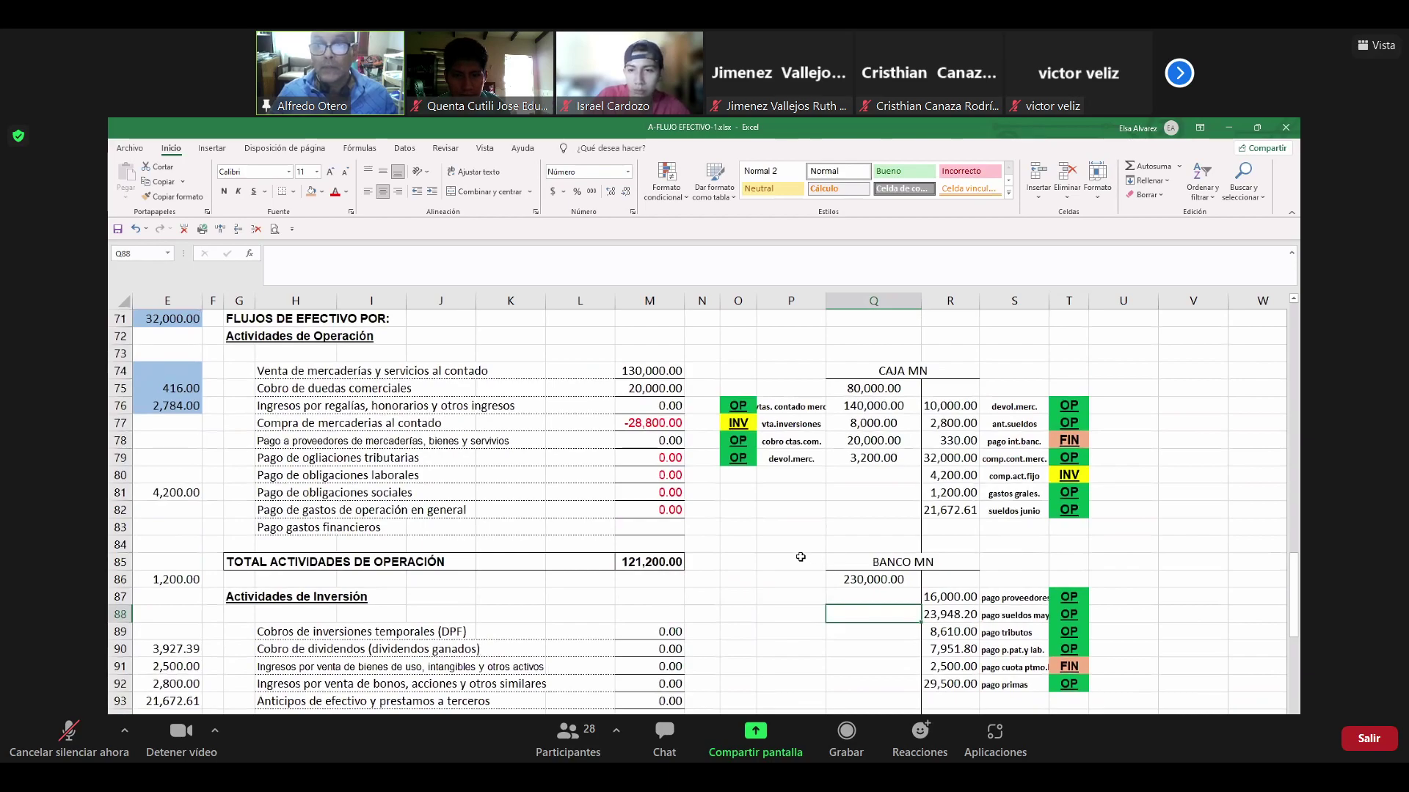
left_click_drag(843, 562, 1015, 657)
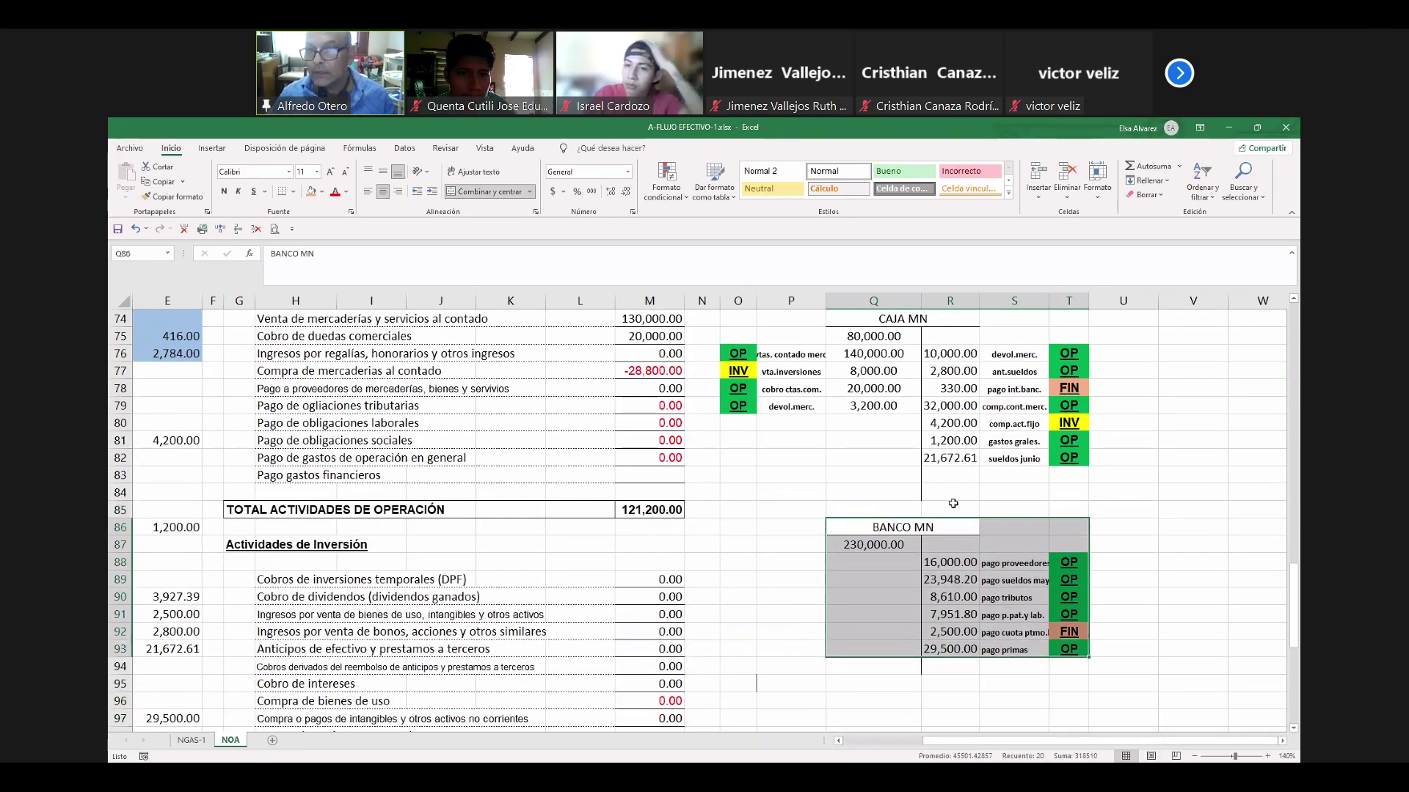
Add a bottom border to Q82:R82 beneath the CAJA MN movements and slightly widen column R.
left_click(917, 457)
left_click_drag(918, 457, 950, 458)
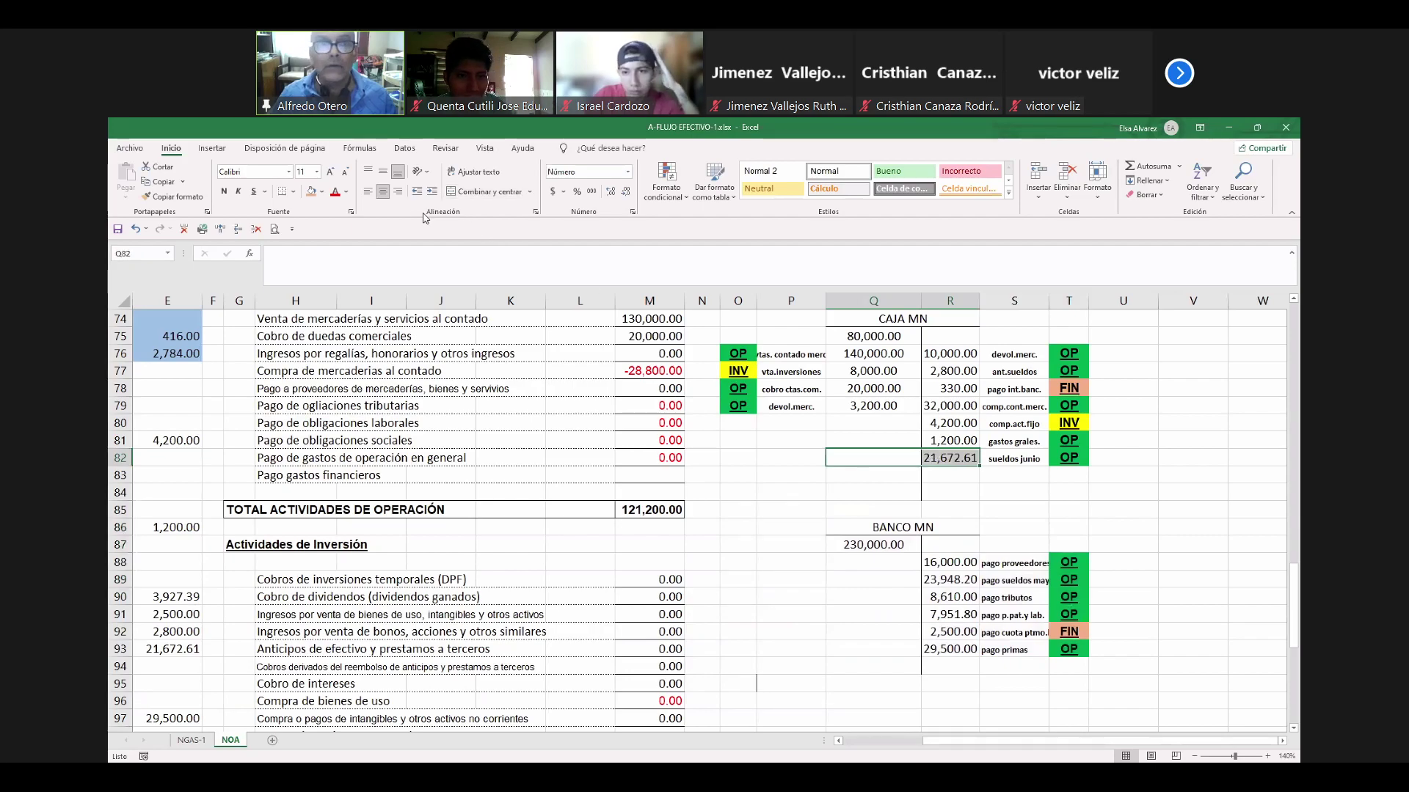
left_click(860, 478)
left_click_drag(887, 478, 948, 479)
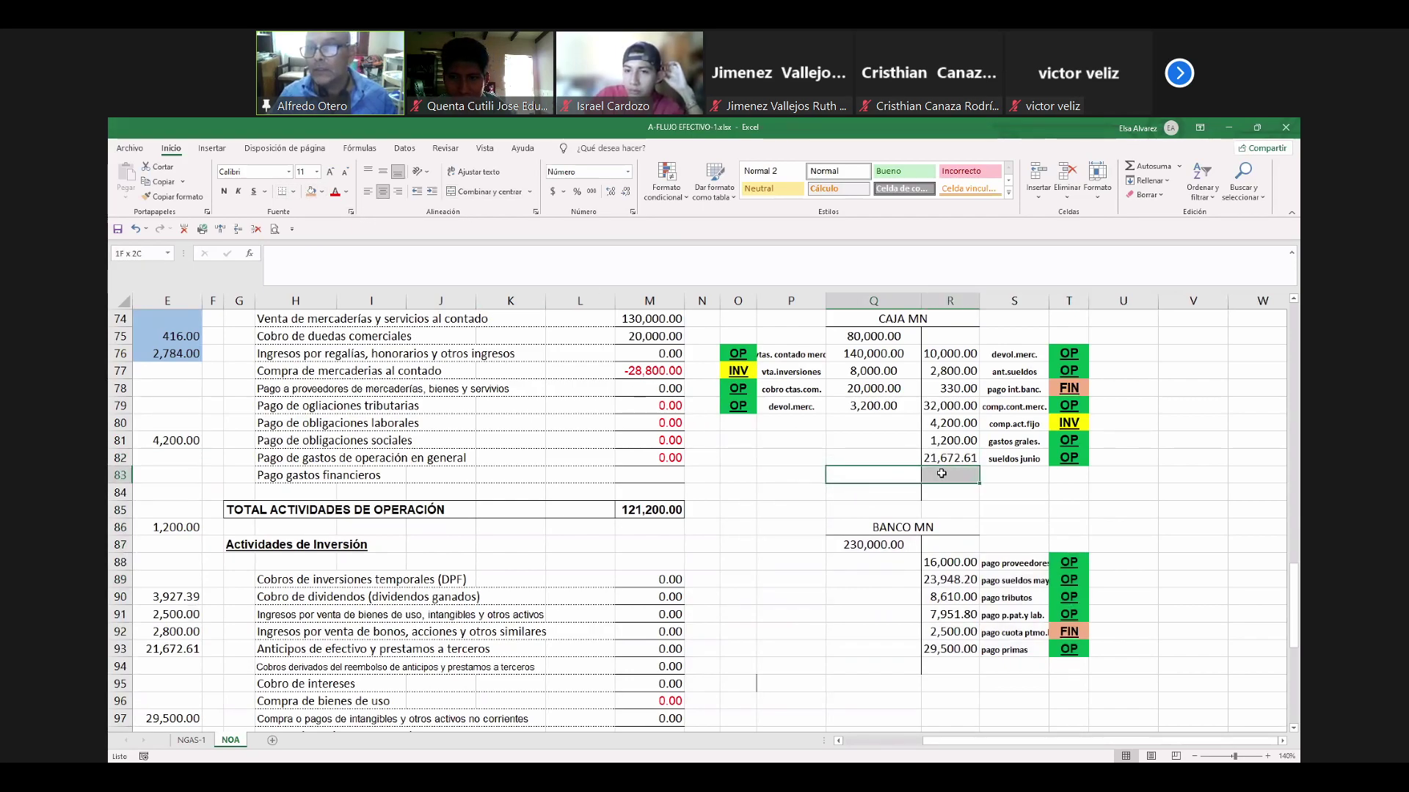
left_click(957, 404)
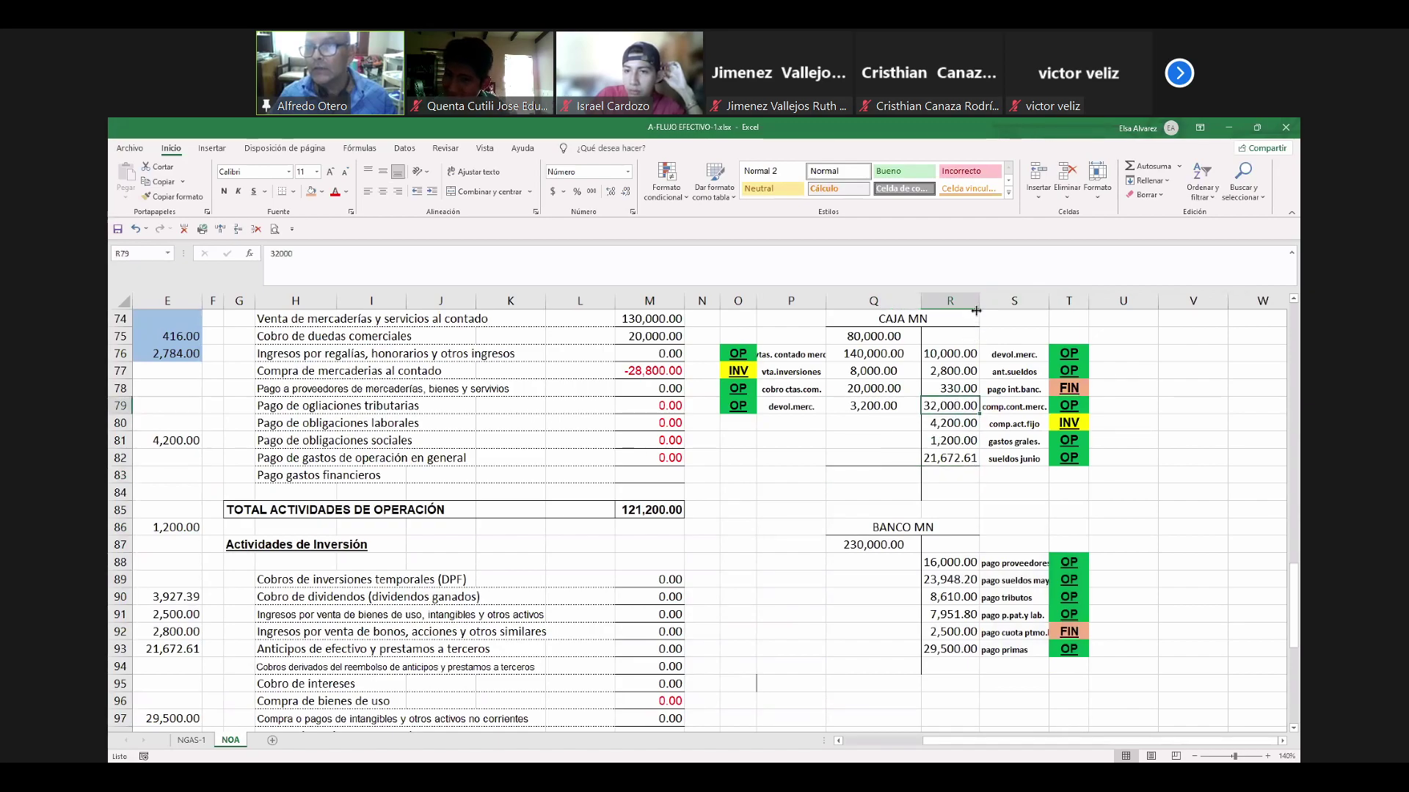
left_click_drag(996, 308, 1013, 308)
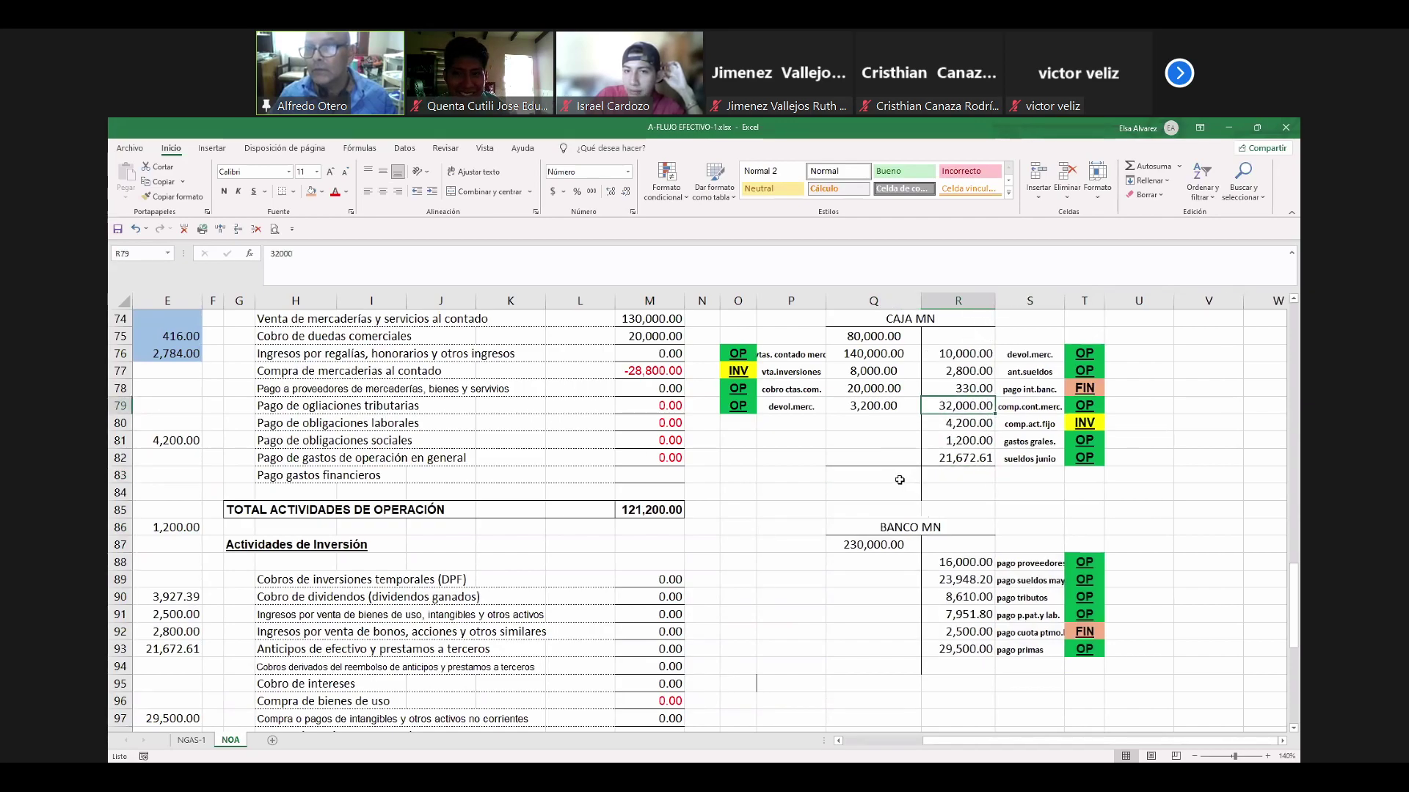
Total both CAJA MN columns in Q83:R83 with AutoSum and slightly narrow column Q.
left_click_drag(873, 476, 954, 475)
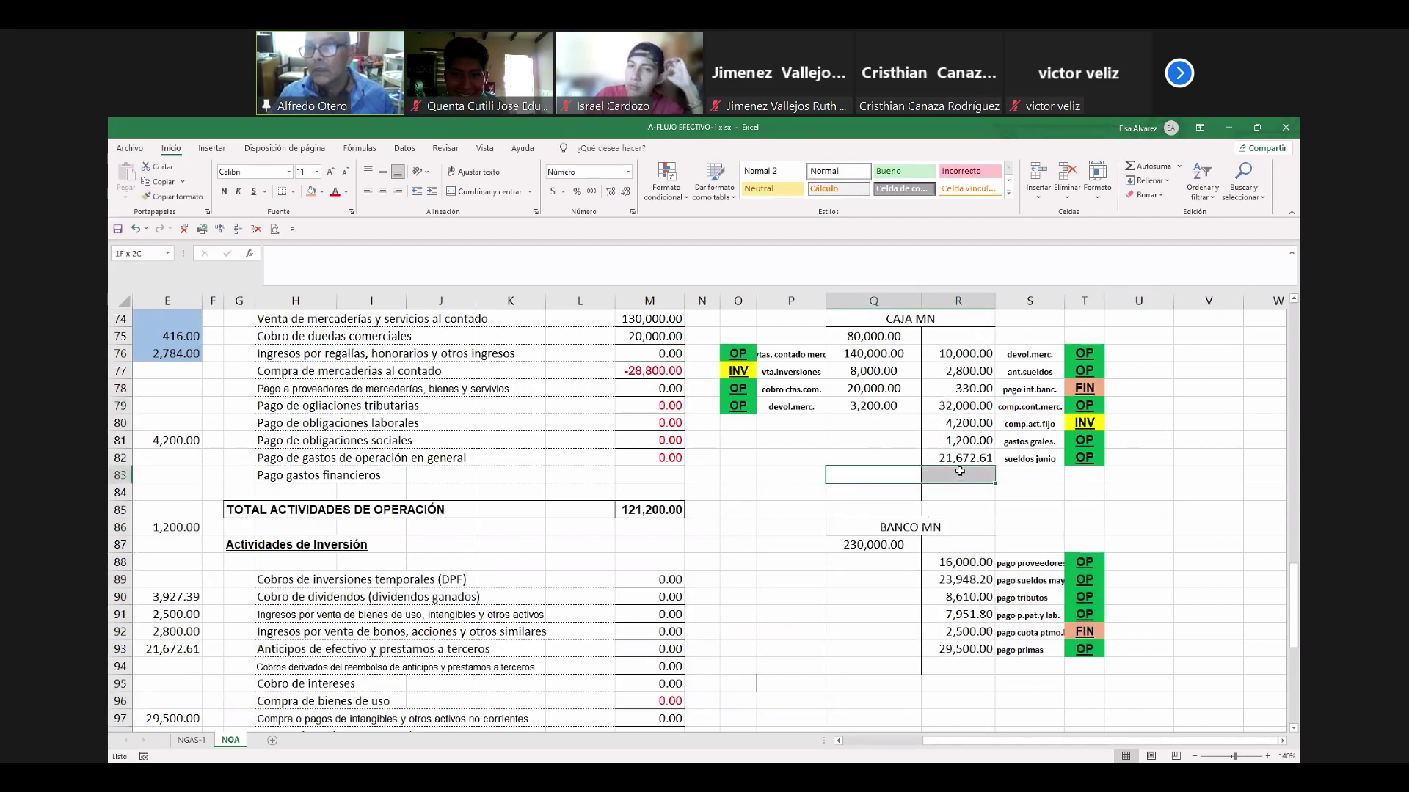
left_click(1142, 169)
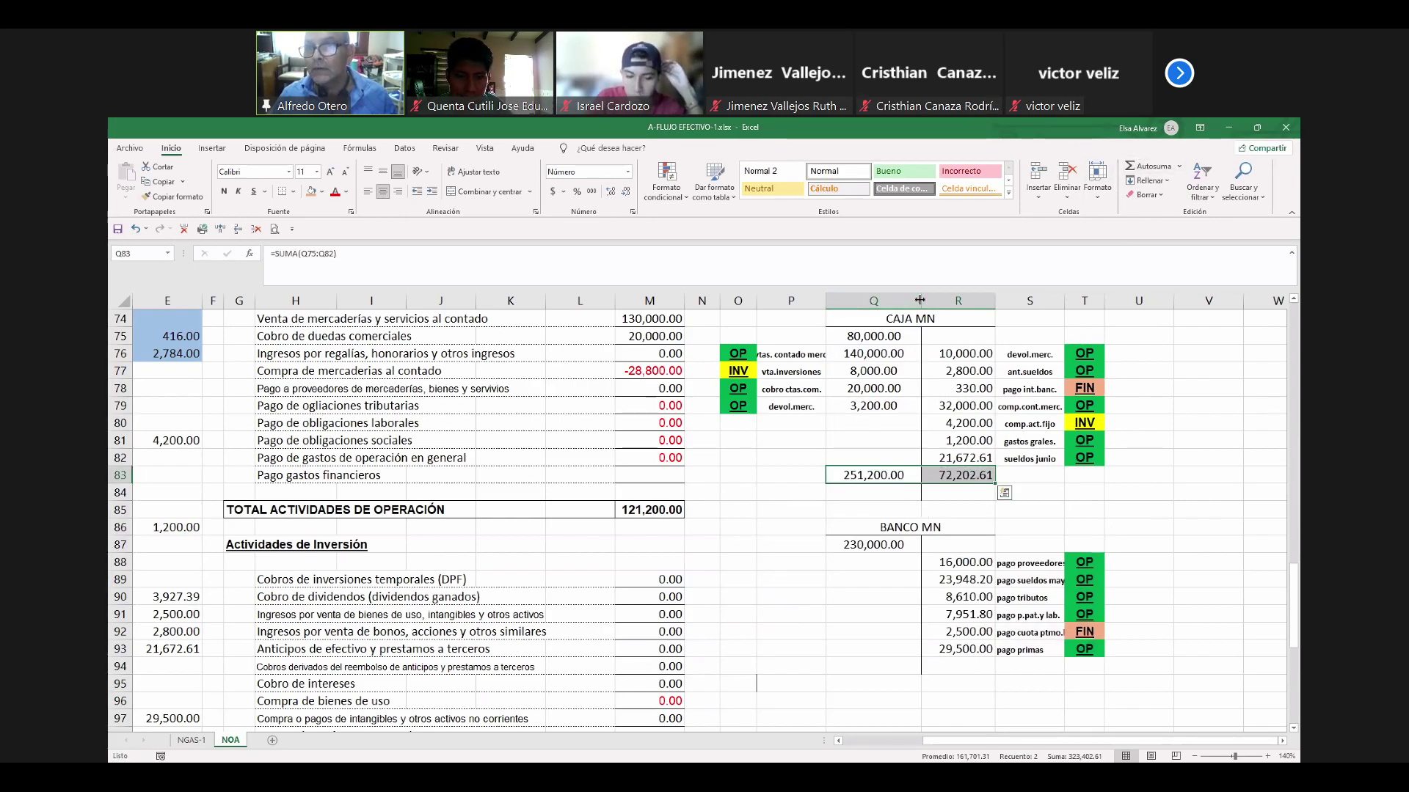
left_click_drag(921, 306, 906, 306)
Give Q84 a thick outside border and enter +Q83-R83 there as the CAJA MN balance.
key("Down")
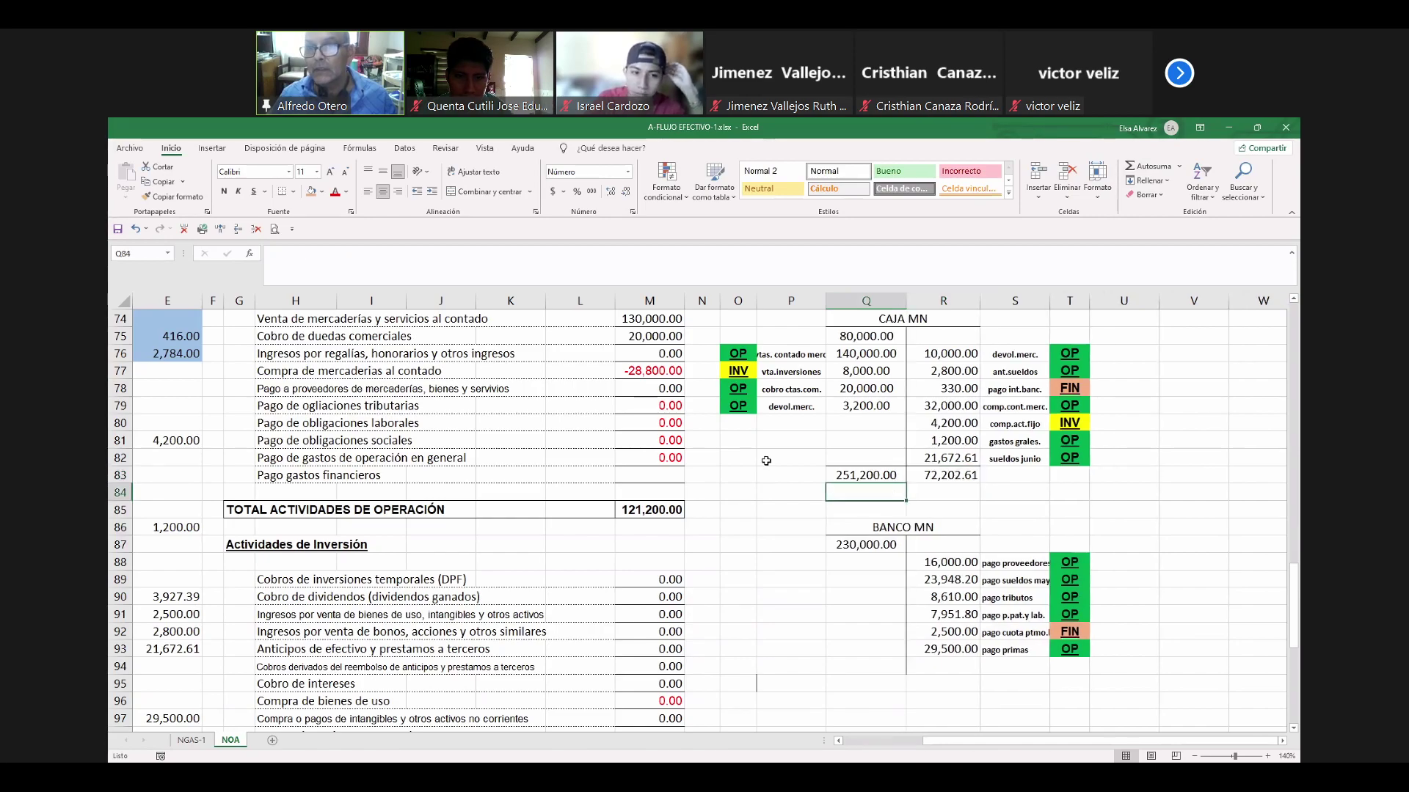
left_click(295, 193)
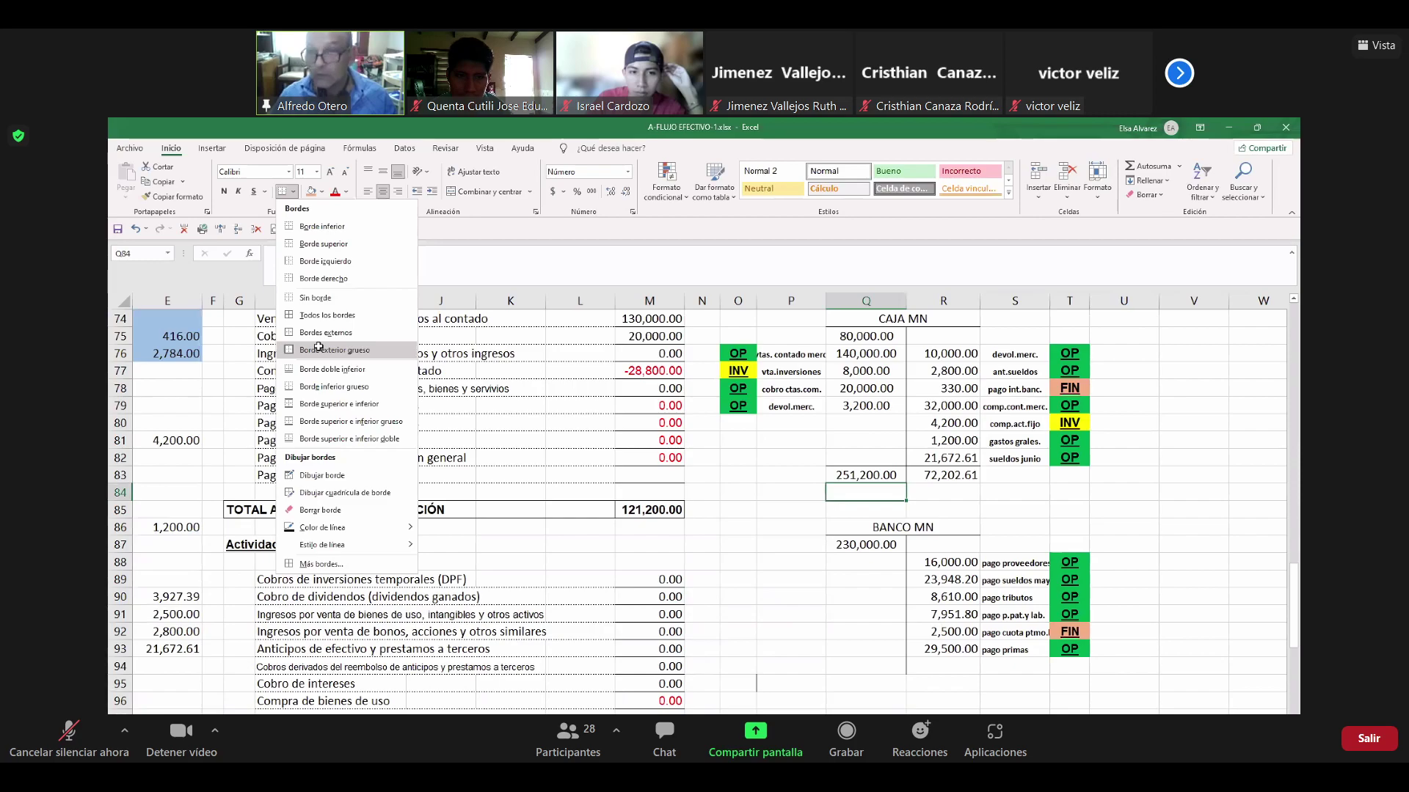
left_click(319, 349)
type("+")
key("Up")
type("-")
key("Right")
key("Up")
key("Return")
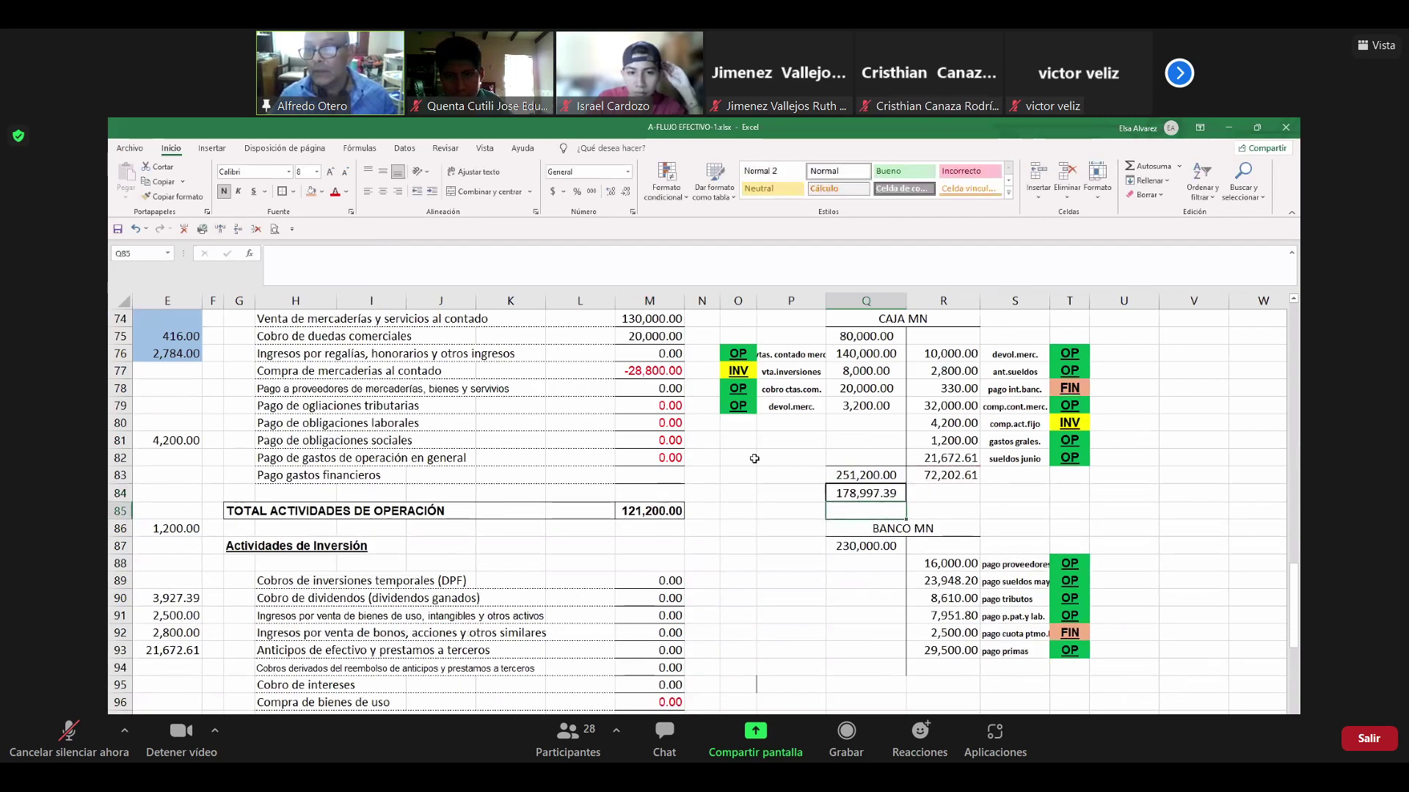
Outline R94 with the same border and sum the BANCO MN payments R88:R93 in it.
left_click(960, 673)
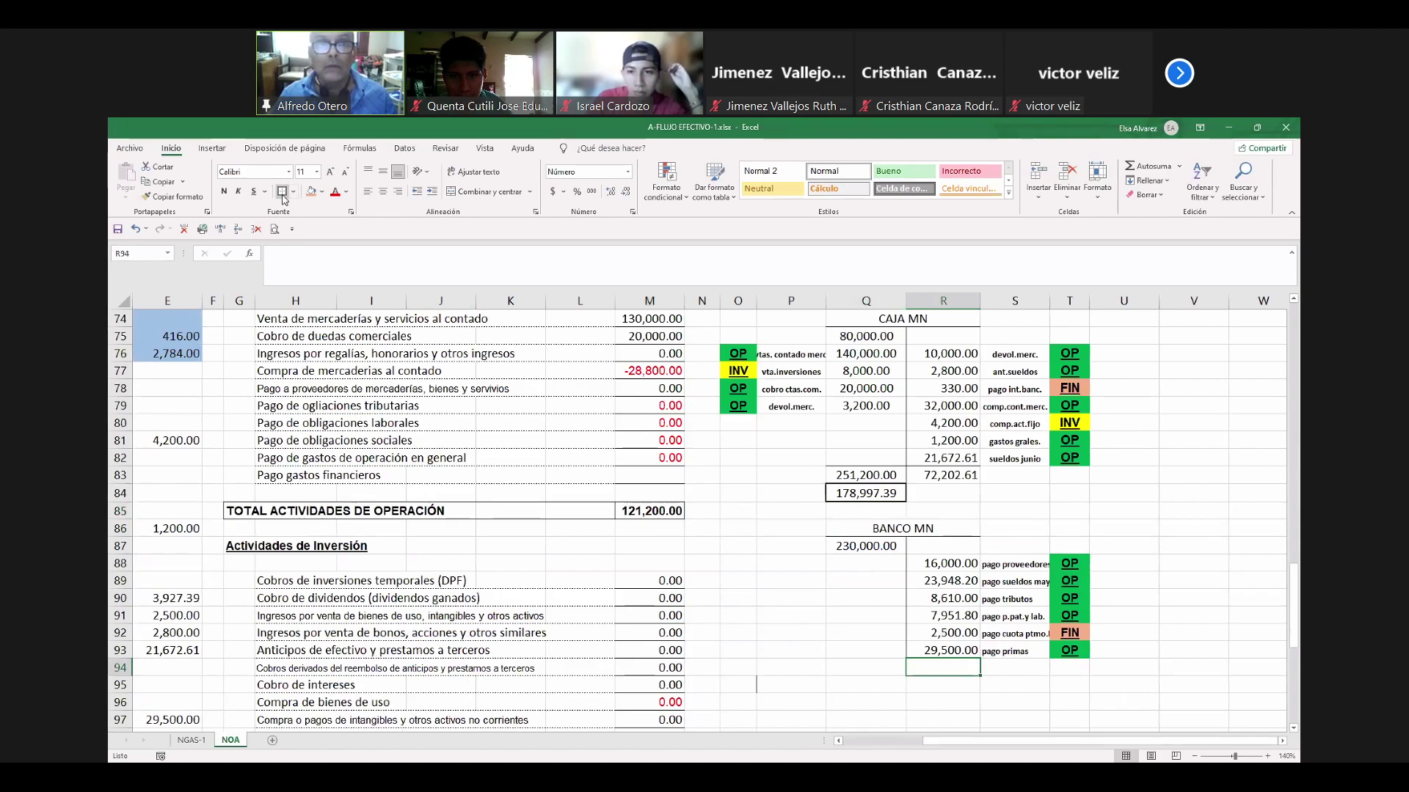
left_click(1147, 168)
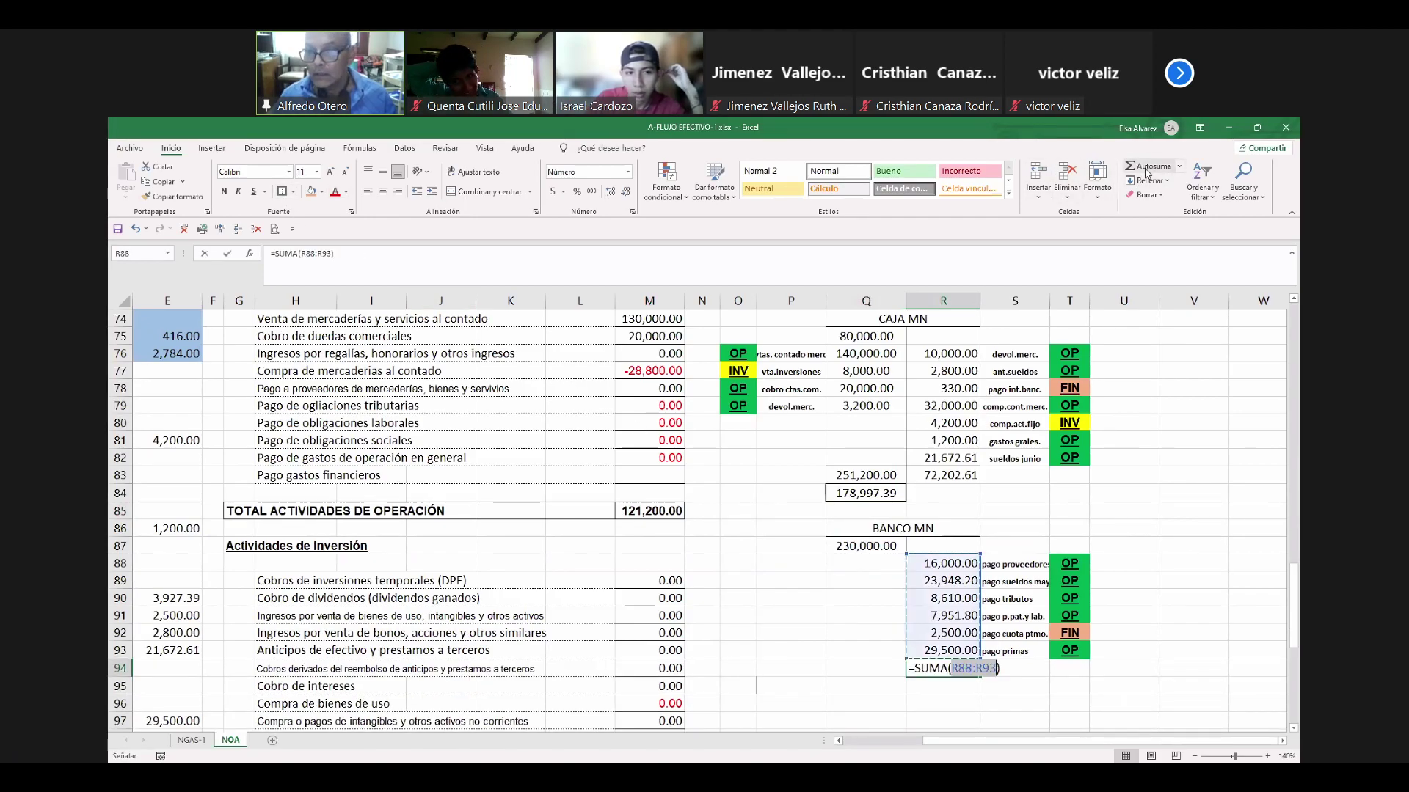
key("Return")
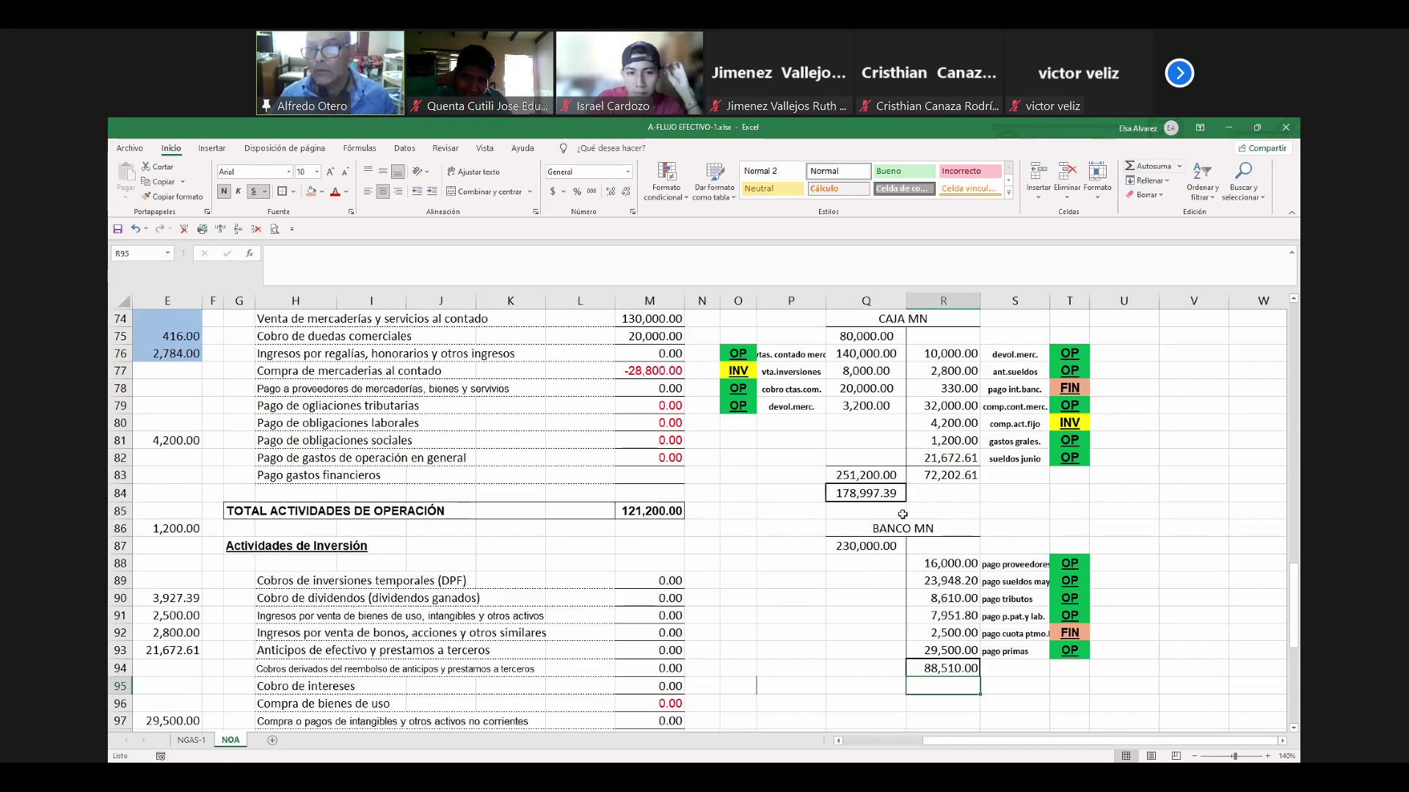
Fill the CAJA MN balance in Q84 and the BANCO MN payments total in R94 with light blue.
left_click(877, 495)
left_click(964, 672, "ctrl")
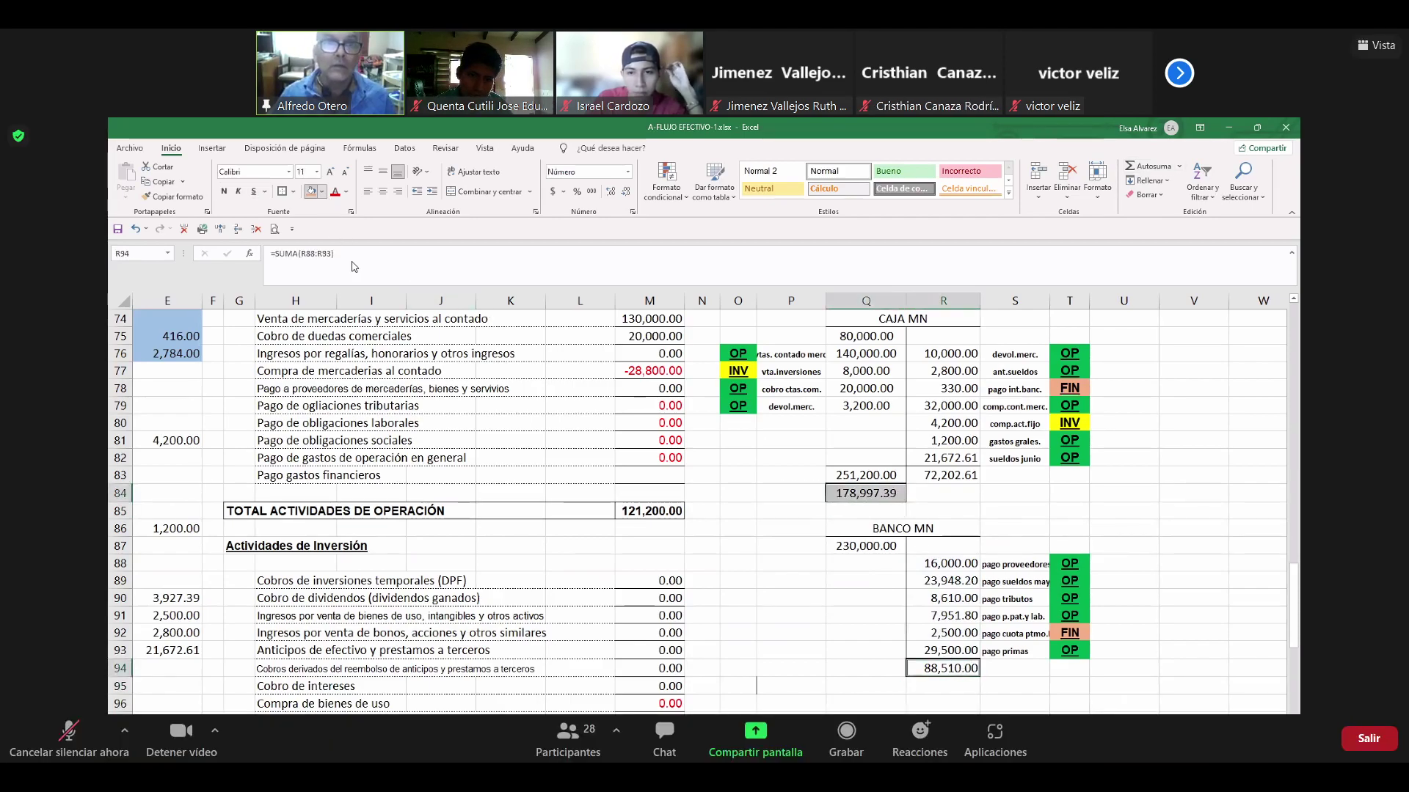
left_click(774, 475, "ctrl")
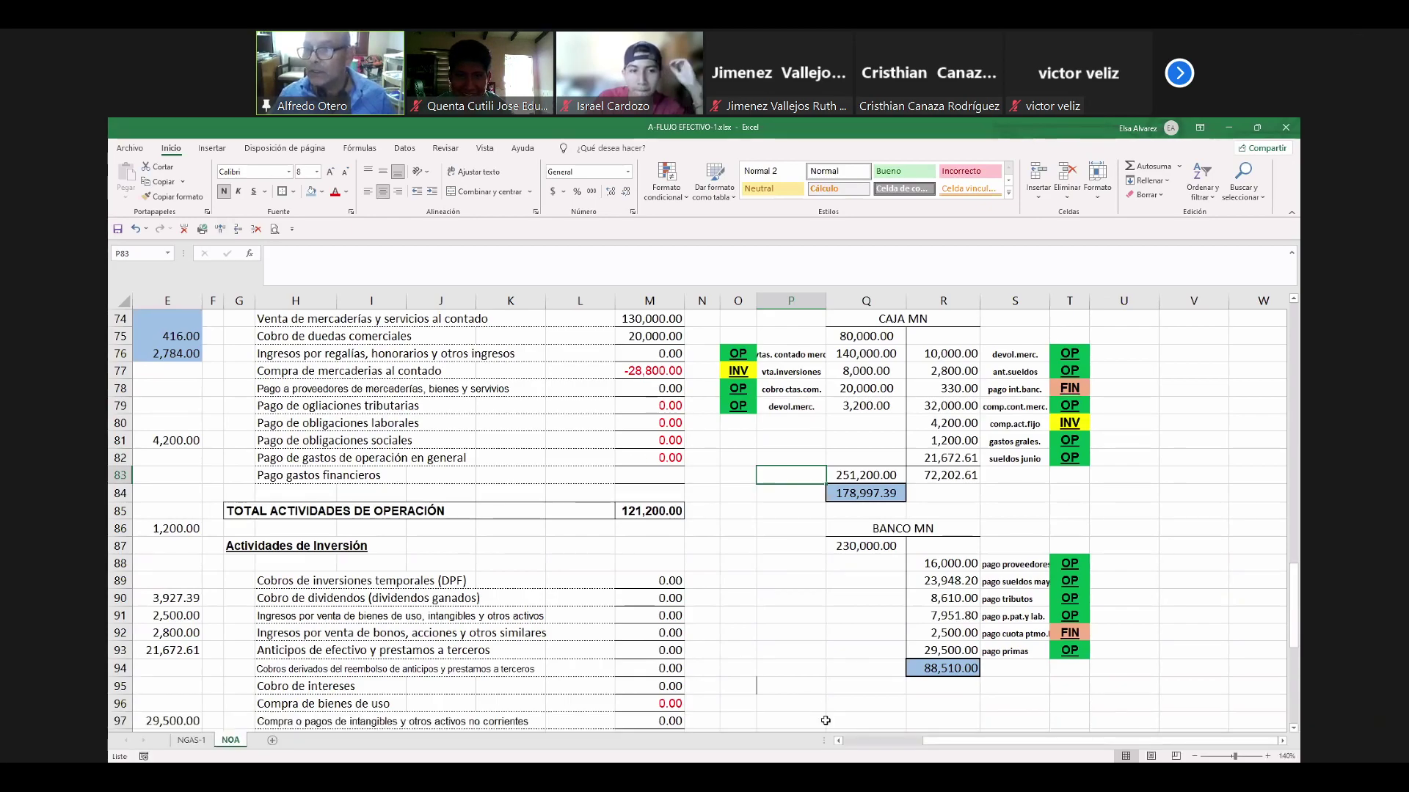
left_click(800, 688)
scroll(800, 691, "down", 1)
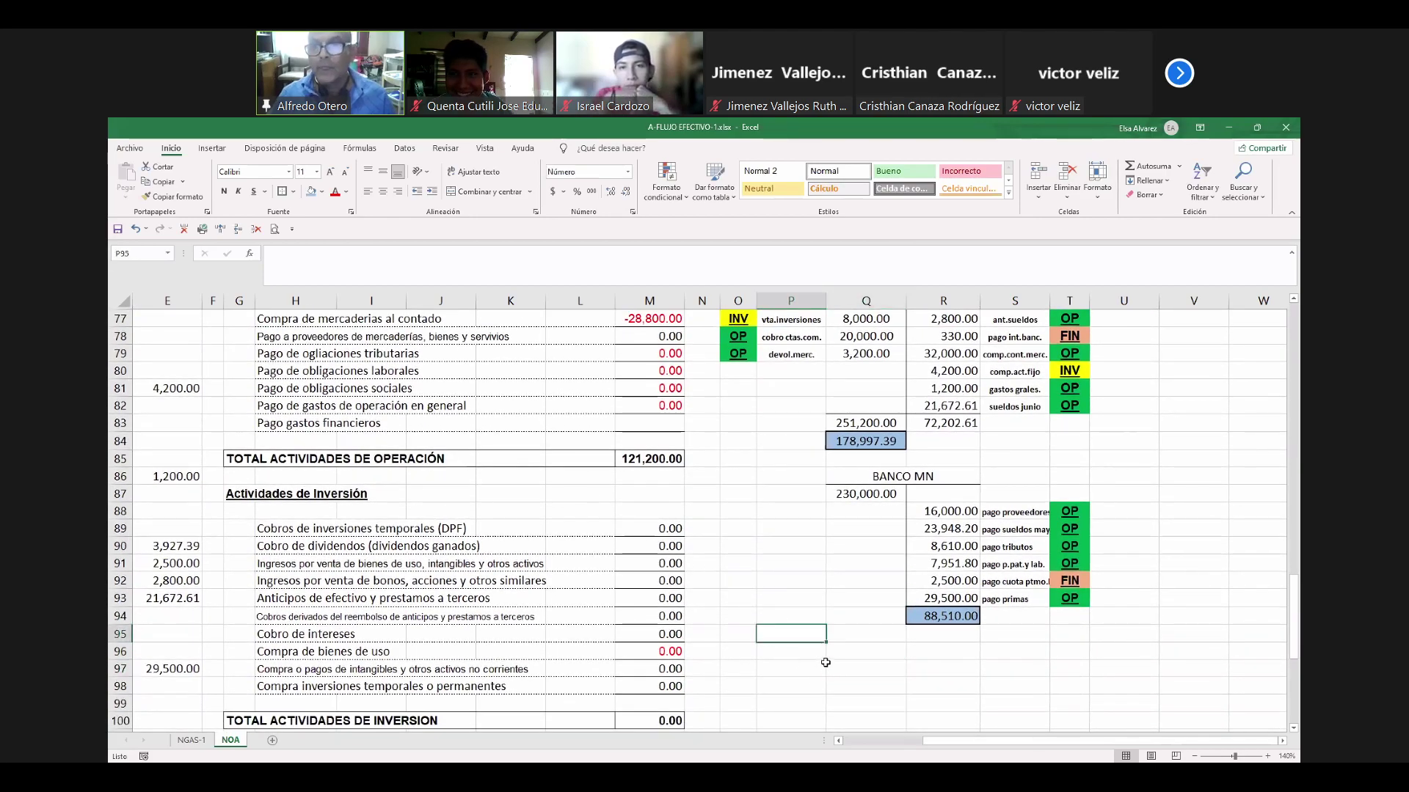
scroll(831, 664, "up", 1)
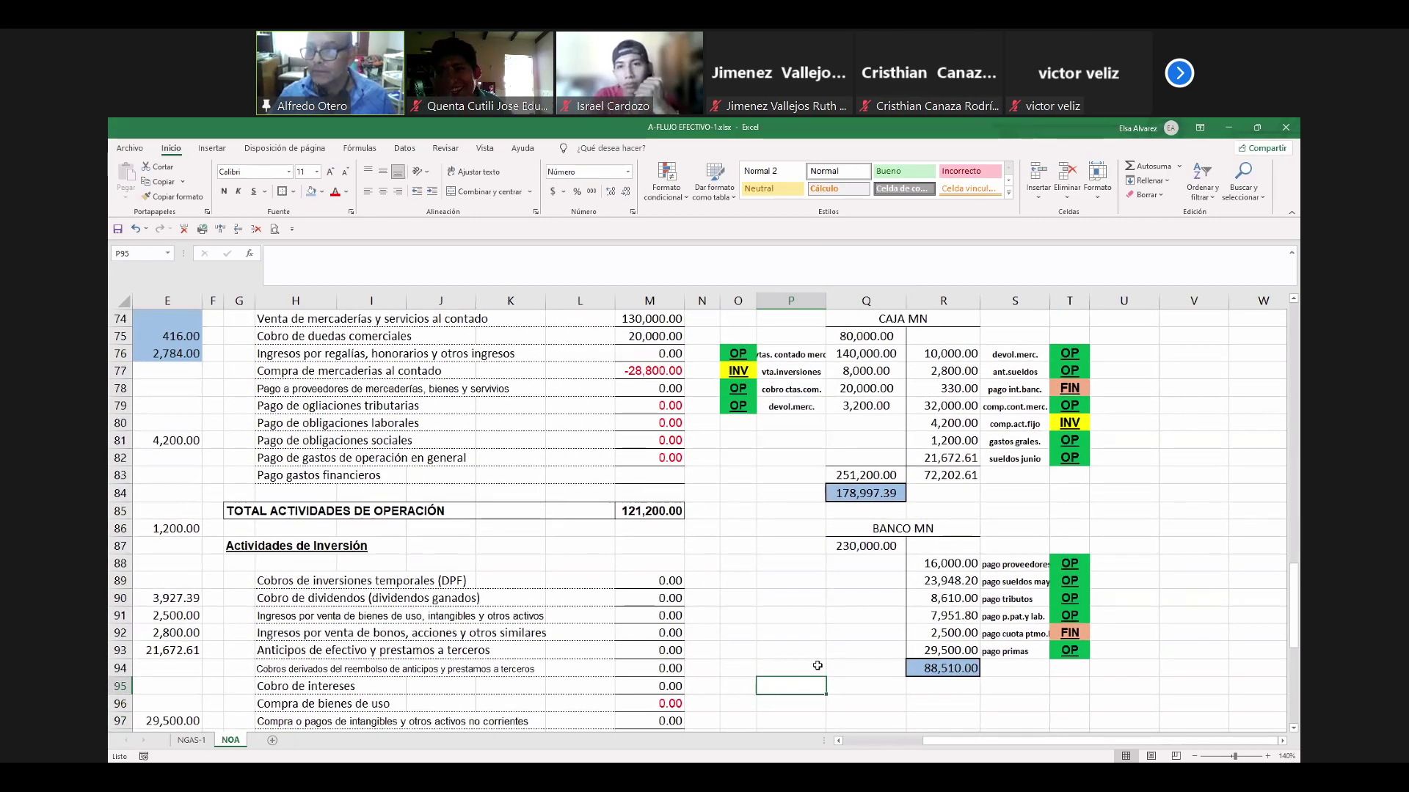
Enter -R88 in M78 for payments to suppliers and -R90 in M79 for payment of tax obligations.
left_click(654, 393)
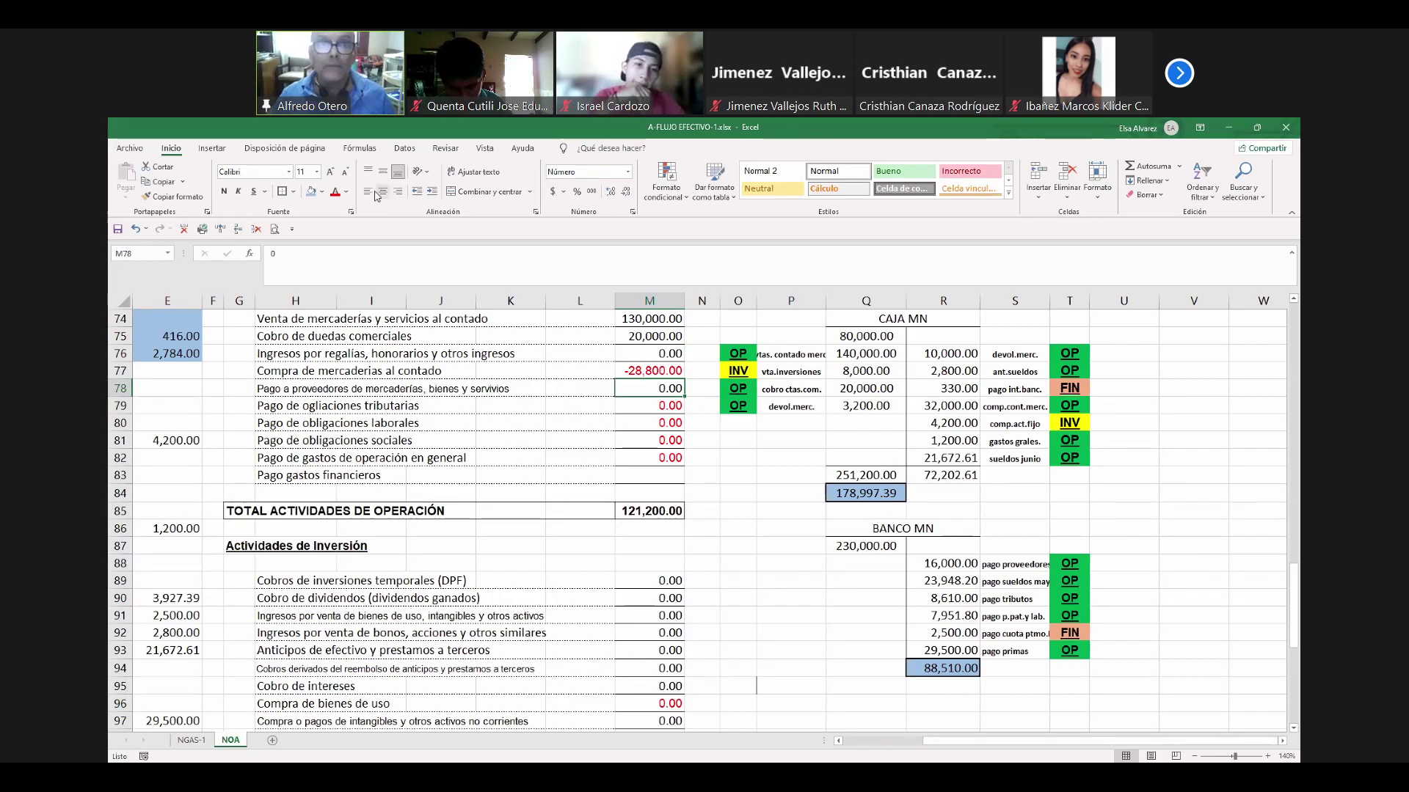
type("-")
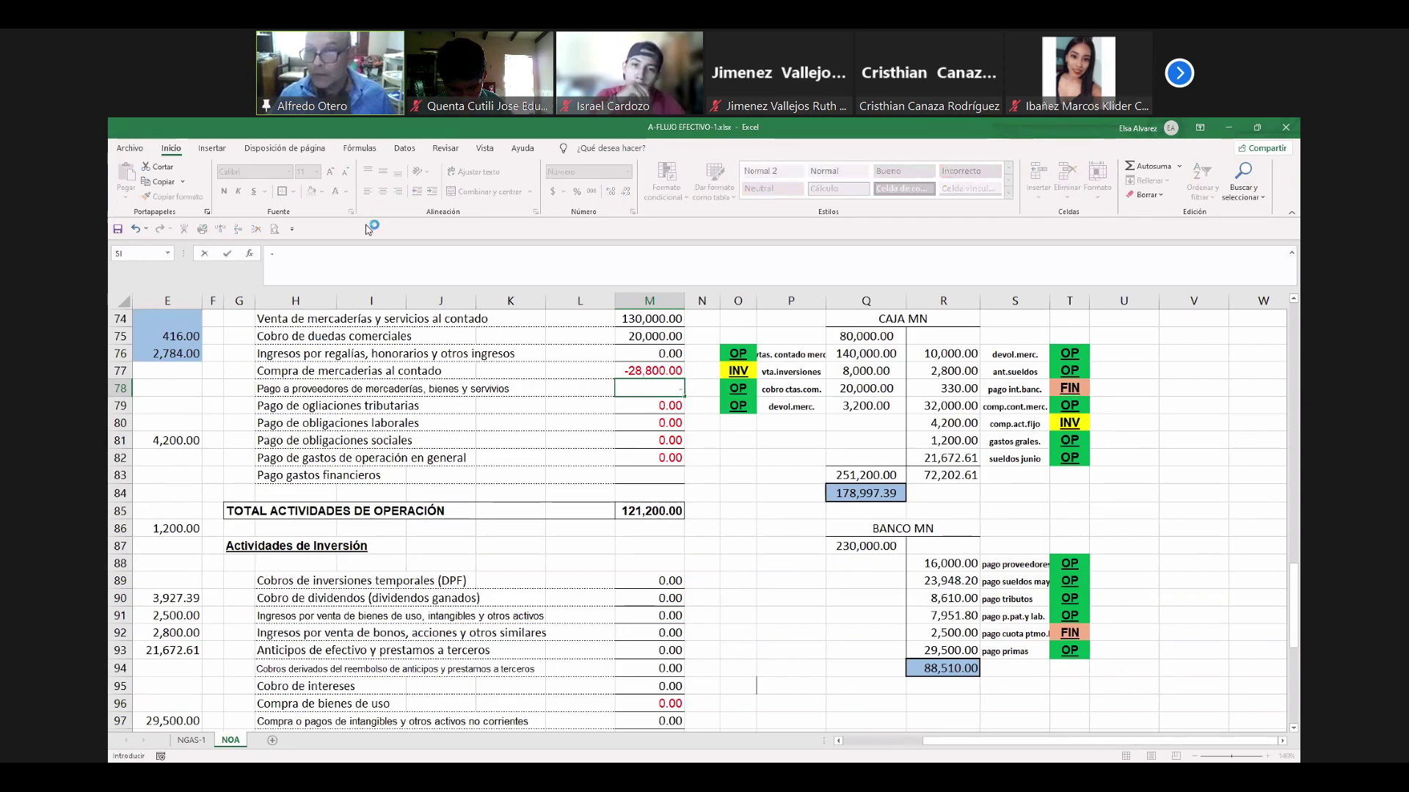
left_click(933, 568)
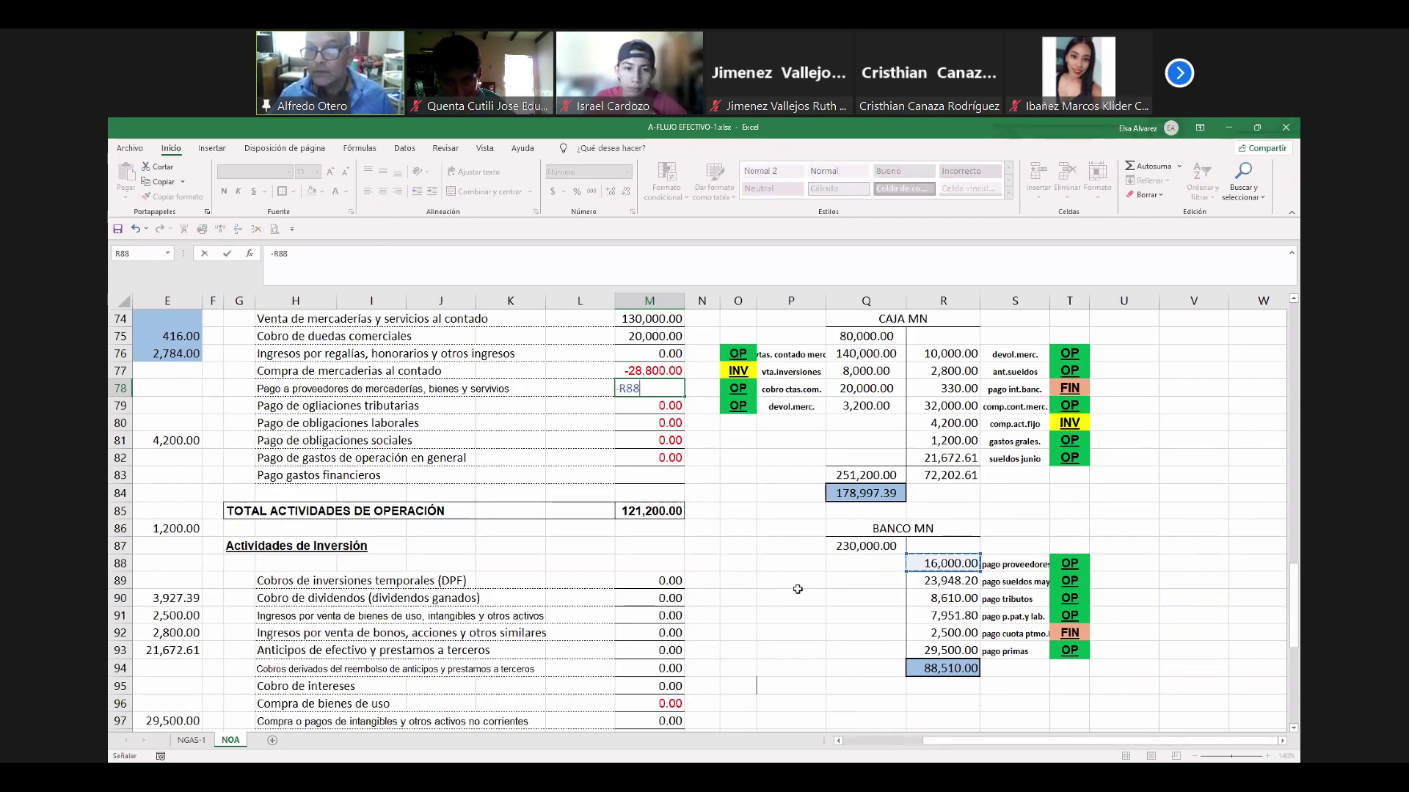
key("Return")
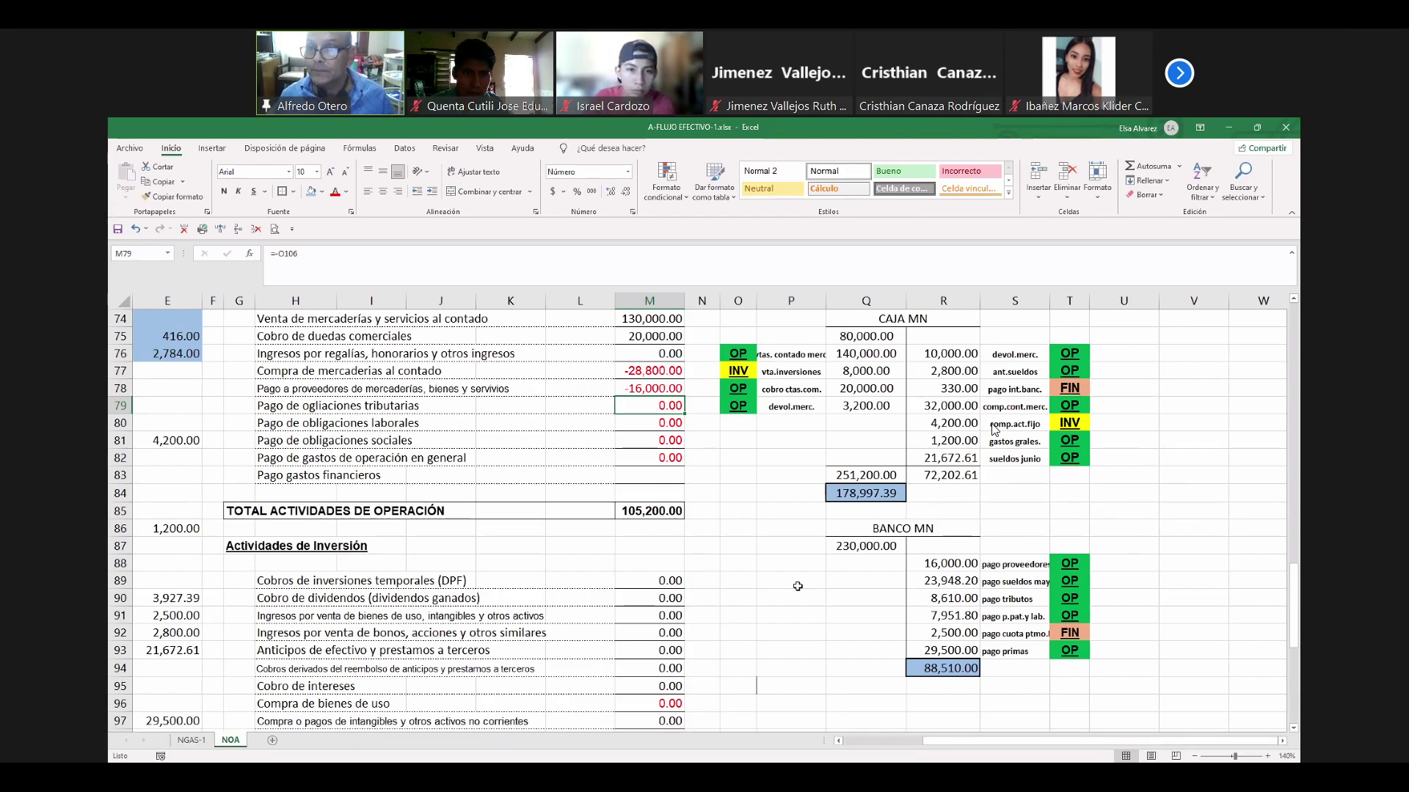
type("-")
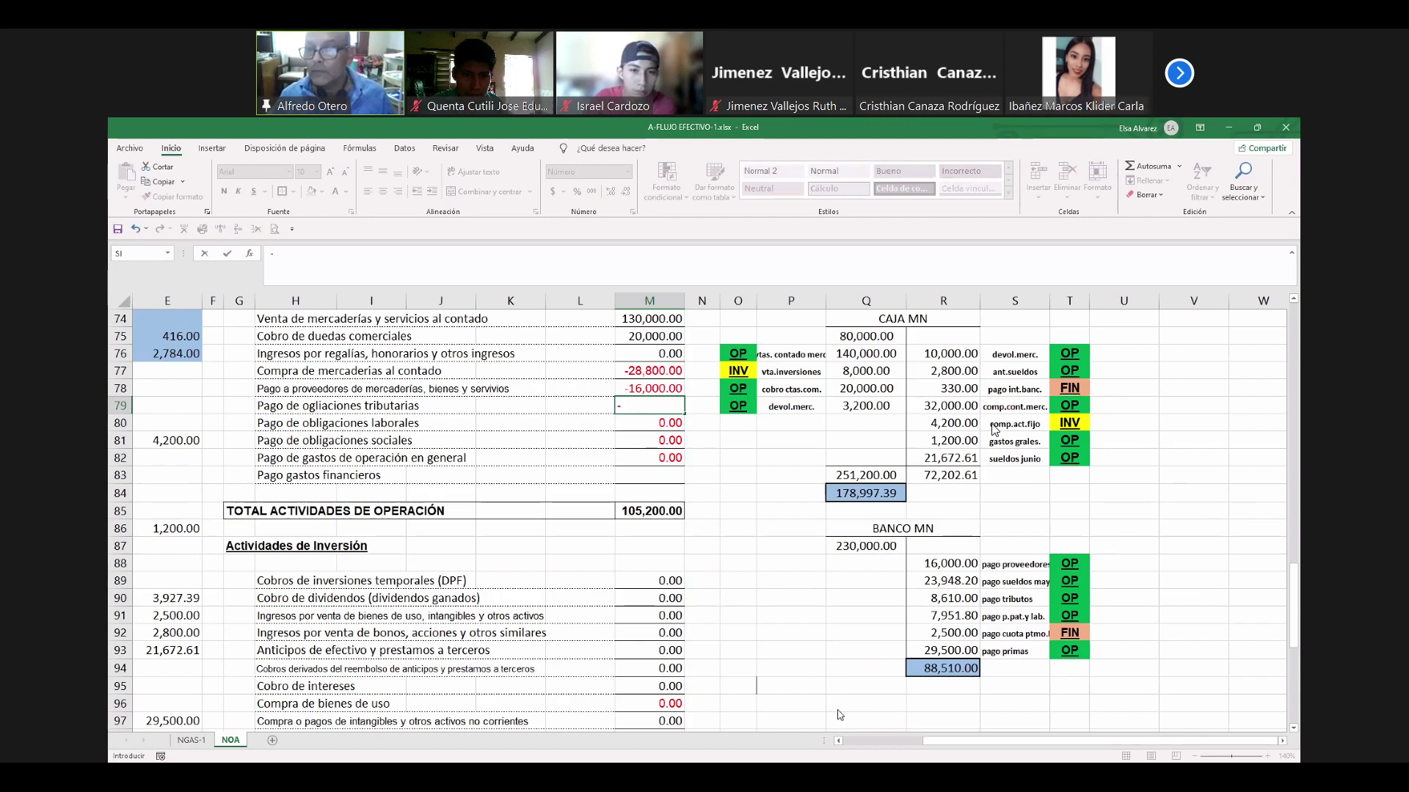
left_click(934, 605)
key("Return")
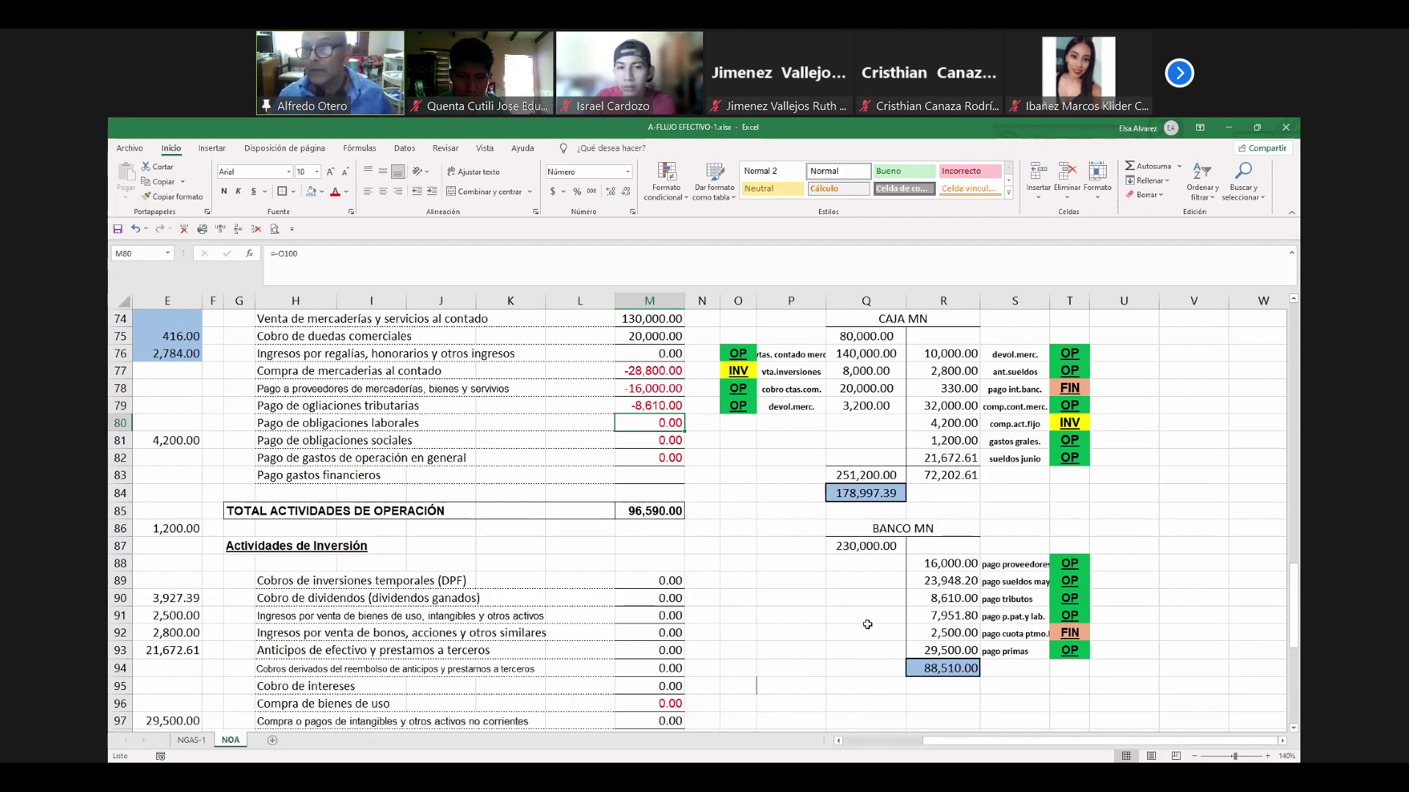
Enter -R77-R82-R89 in M80 for payment of labour obligations, covering salary advances, June salaries and May salaries.
type("-")
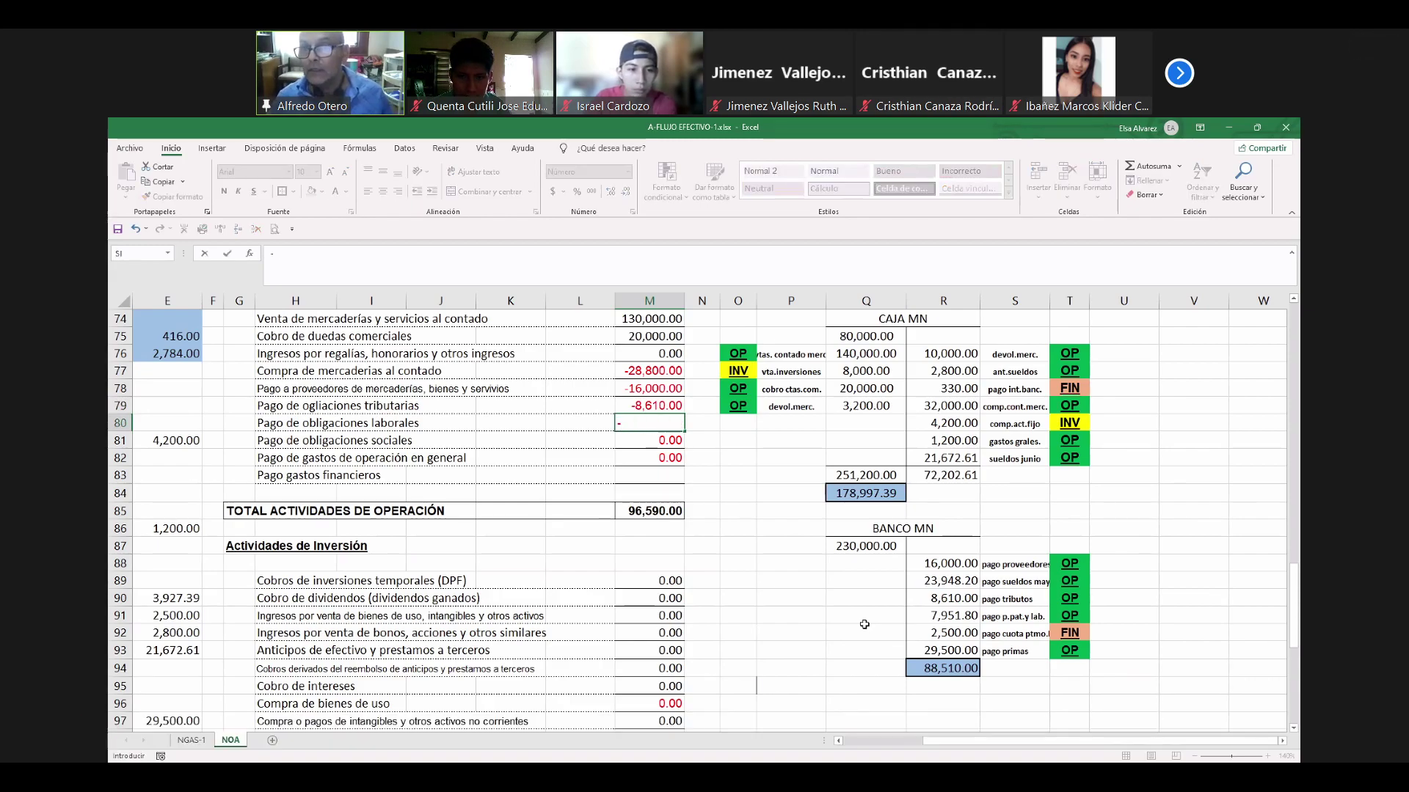
left_click(934, 374)
type("-")
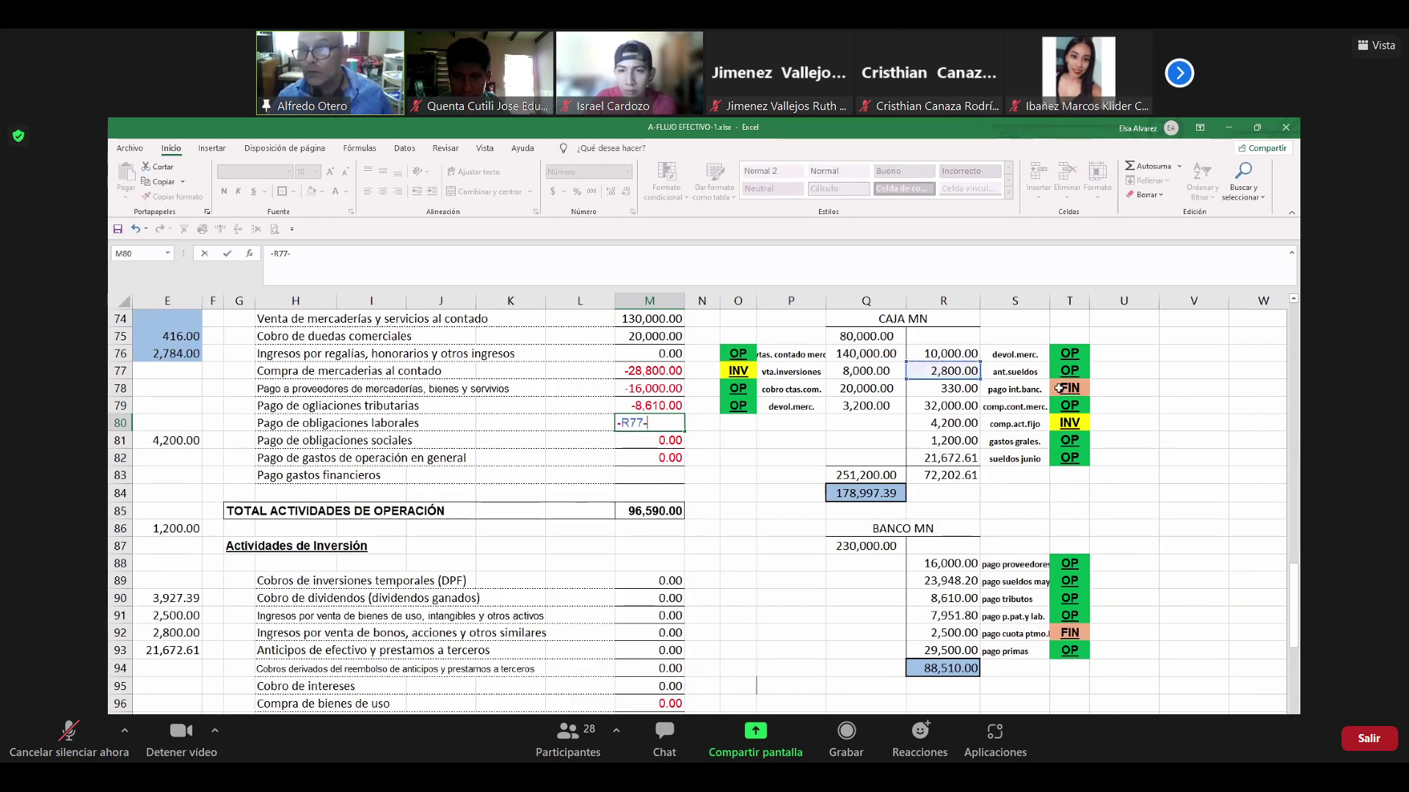
left_click(944, 457)
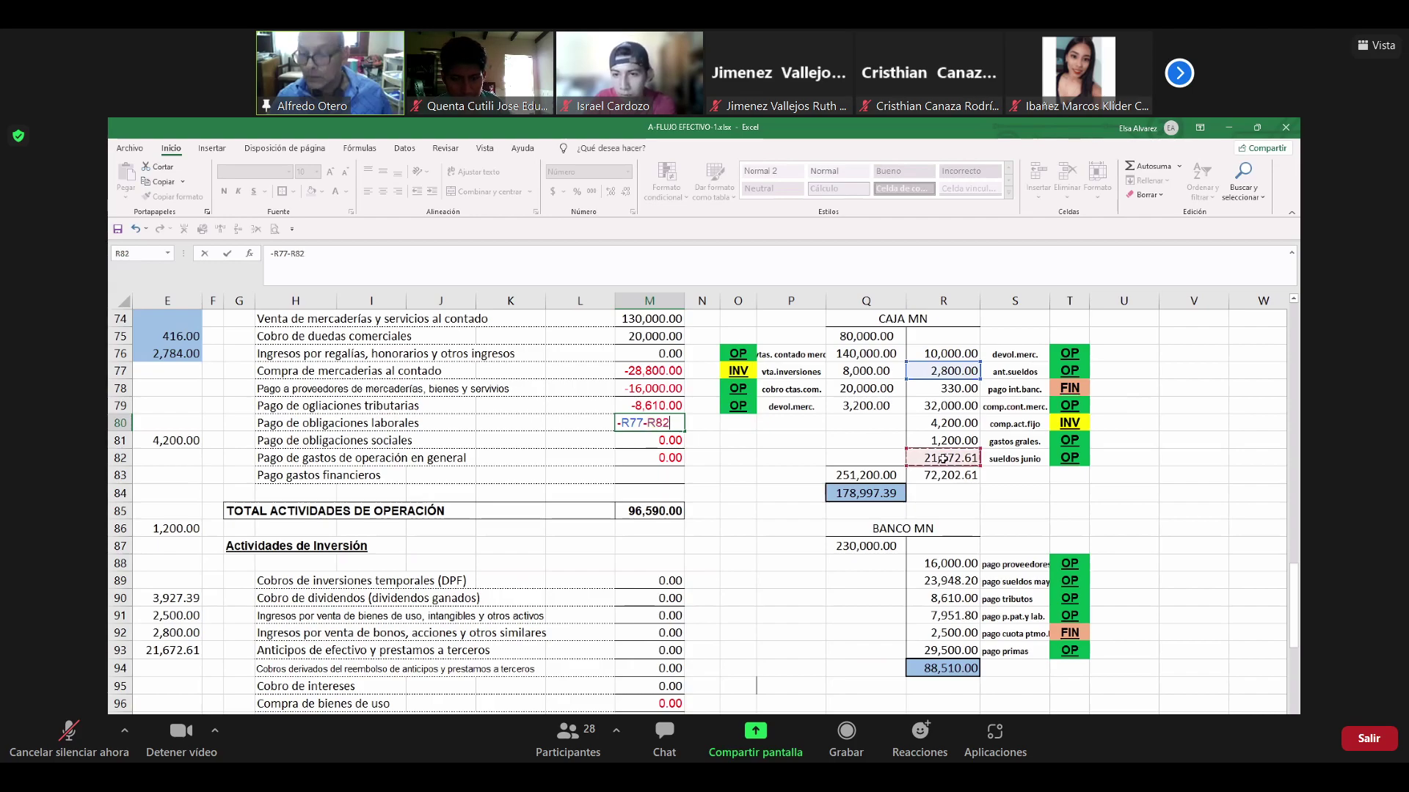
type("-")
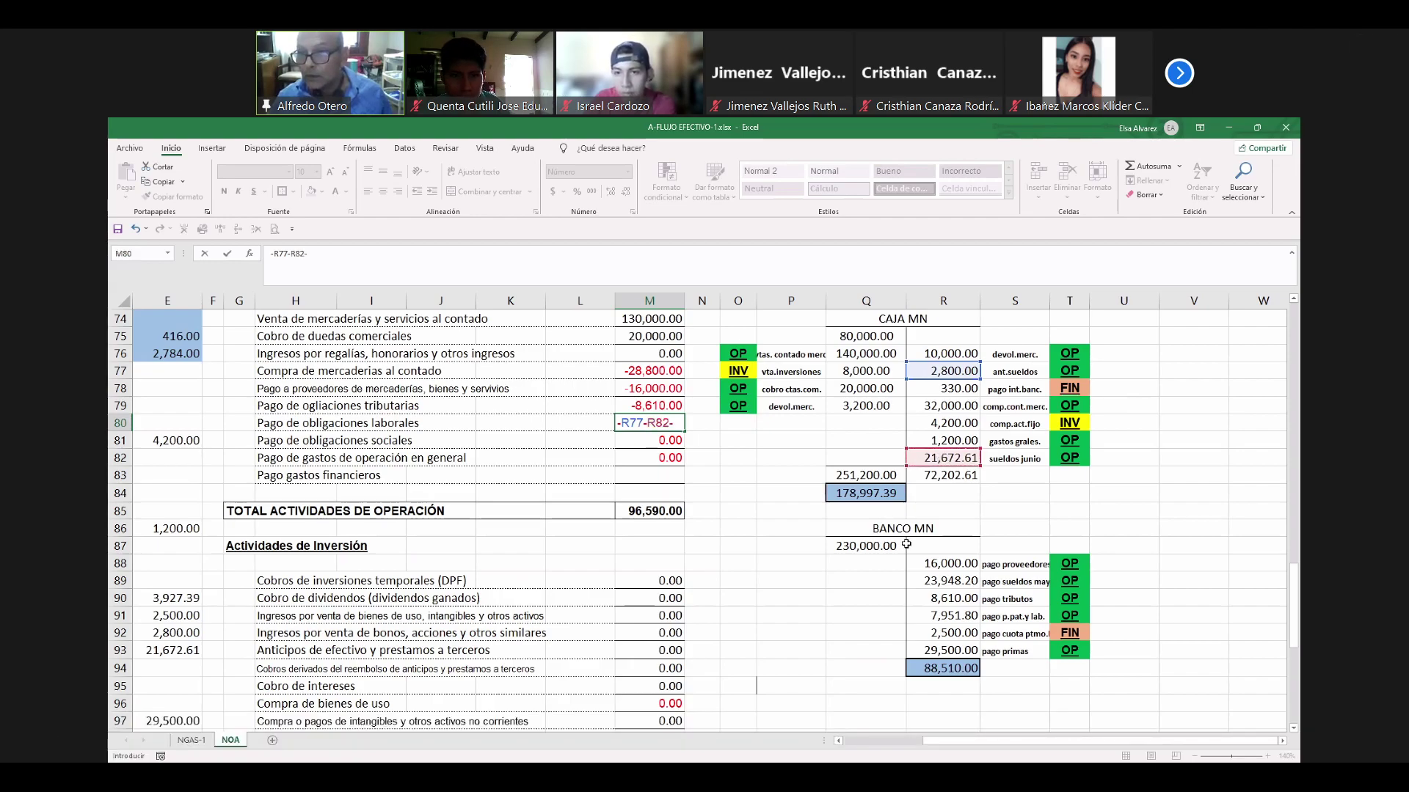
left_click(922, 581)
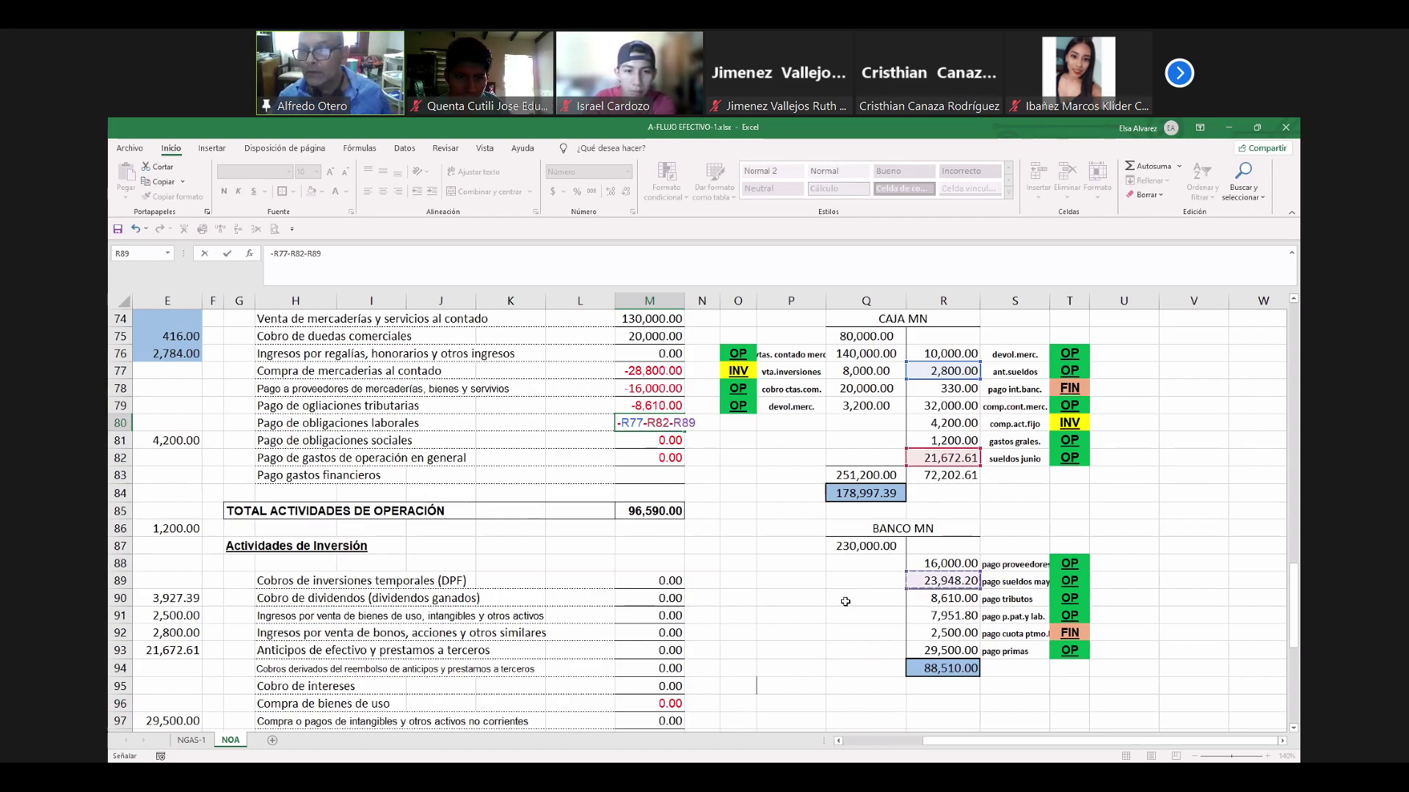
key("Return")
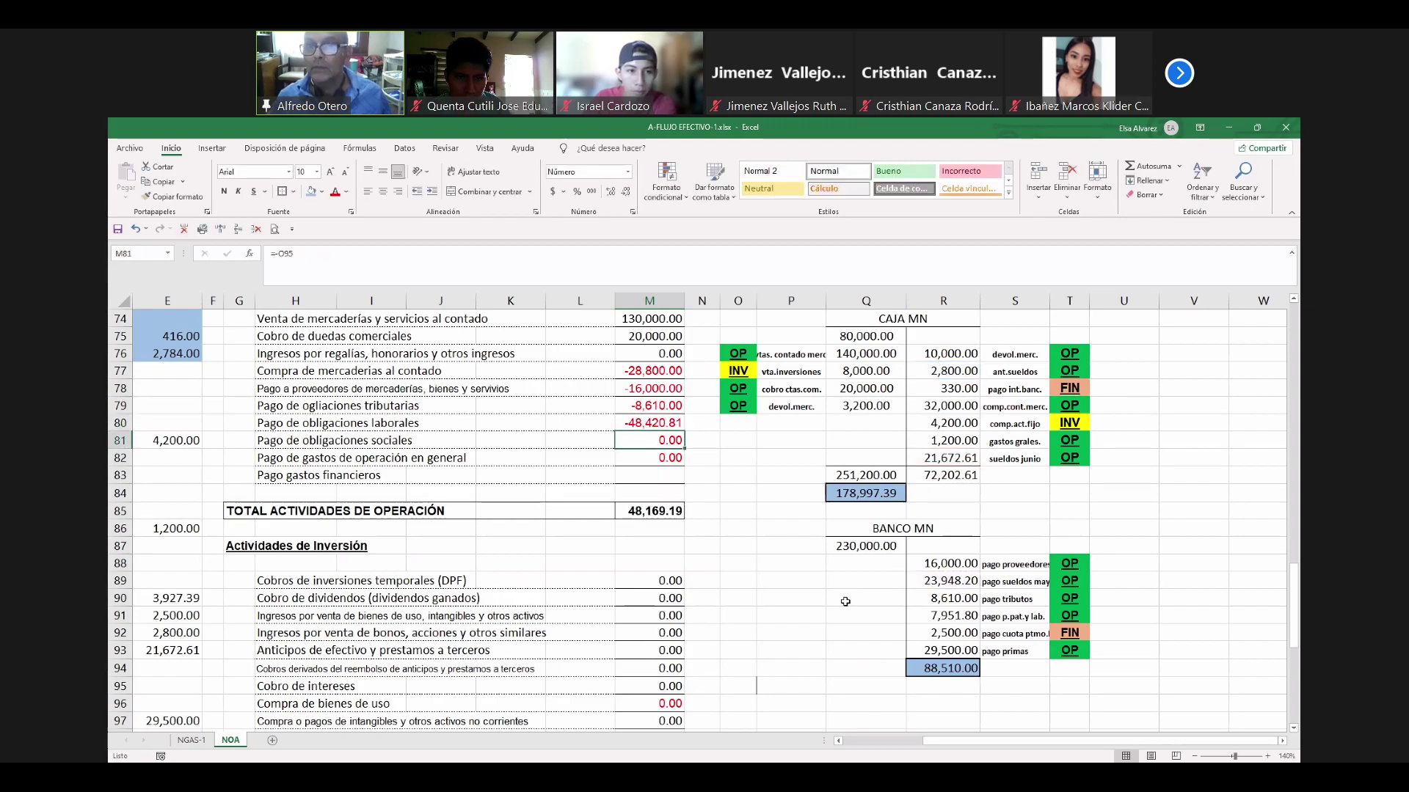
Append +R93, the bonus payment, to the labour obligations formula in M80 and review its references.
key("Up")
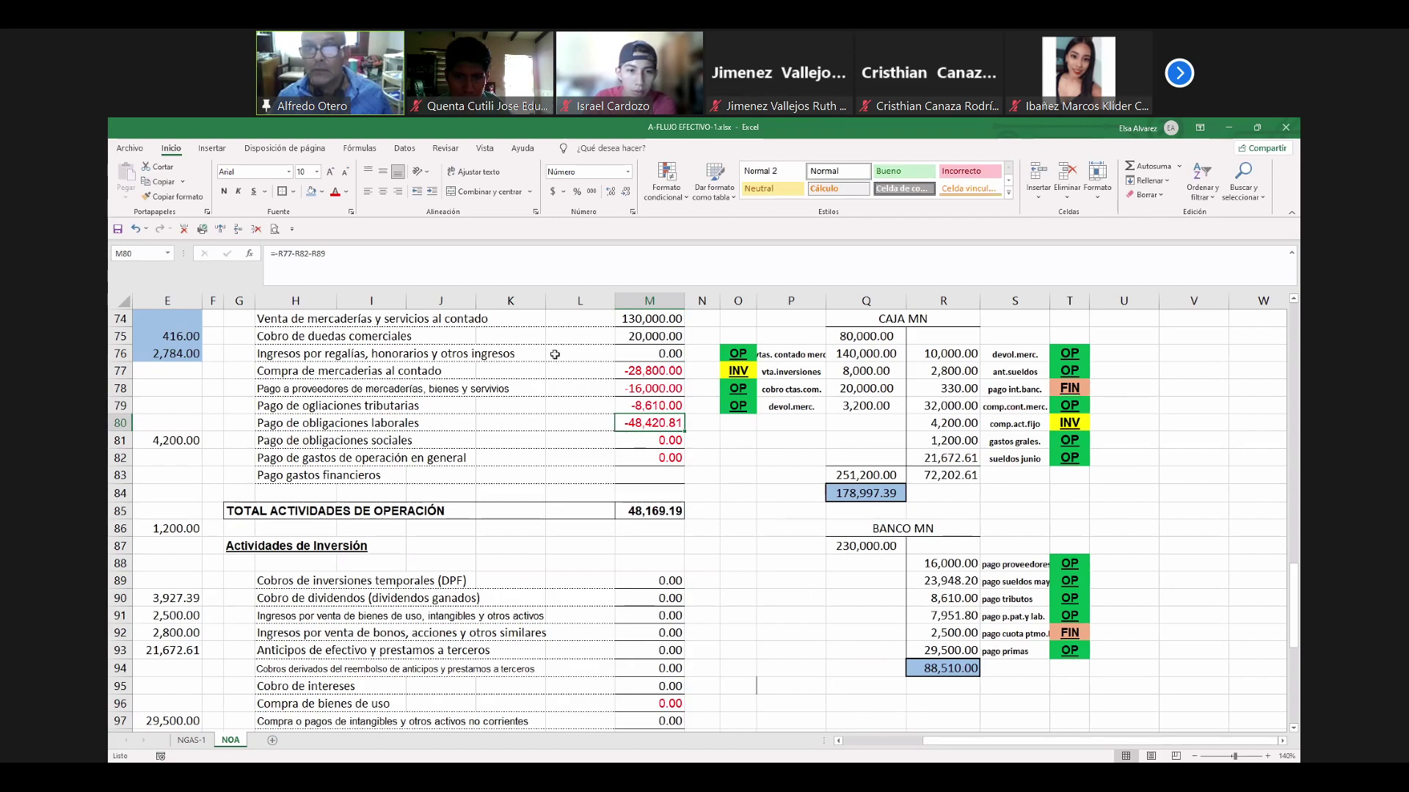
left_click(473, 282)
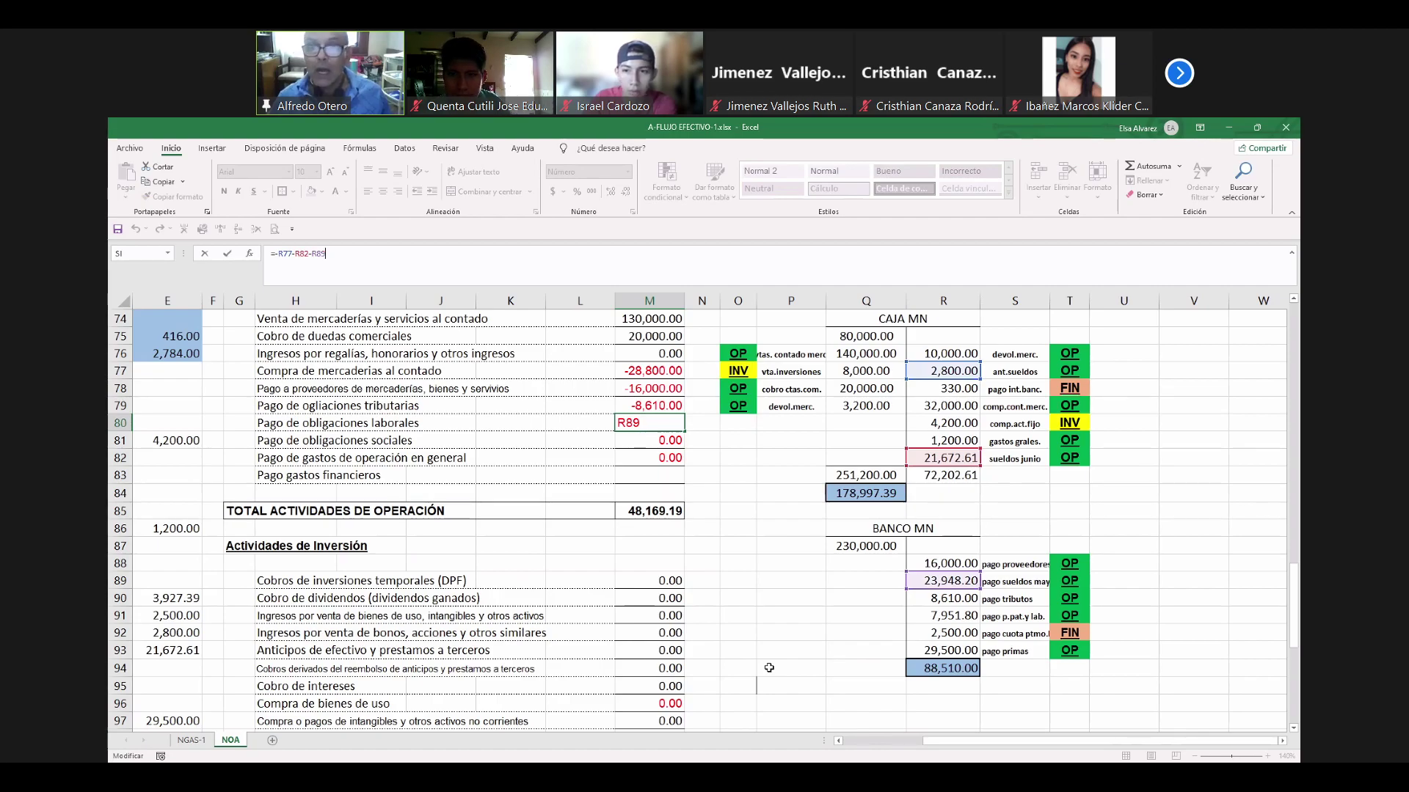
type("+")
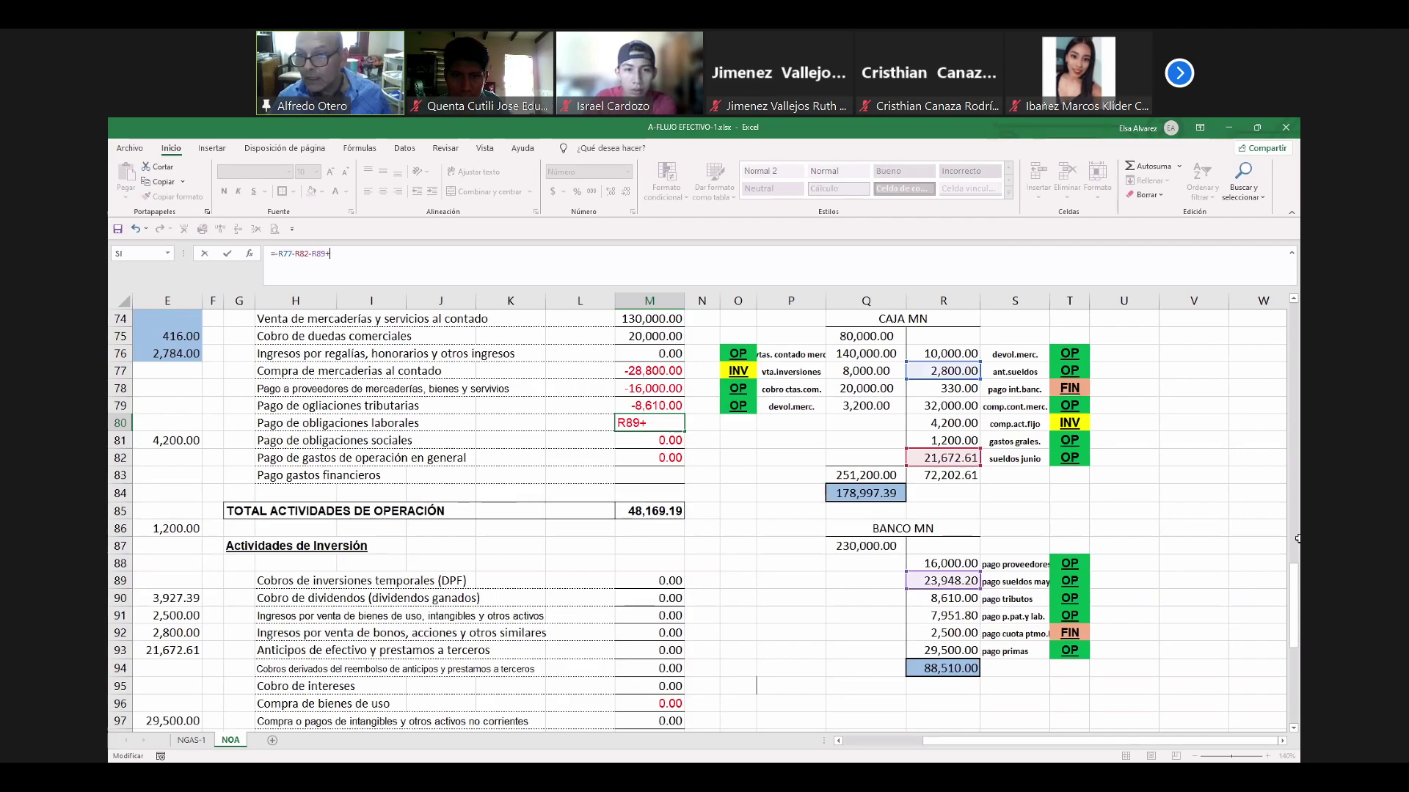
left_click(930, 649)
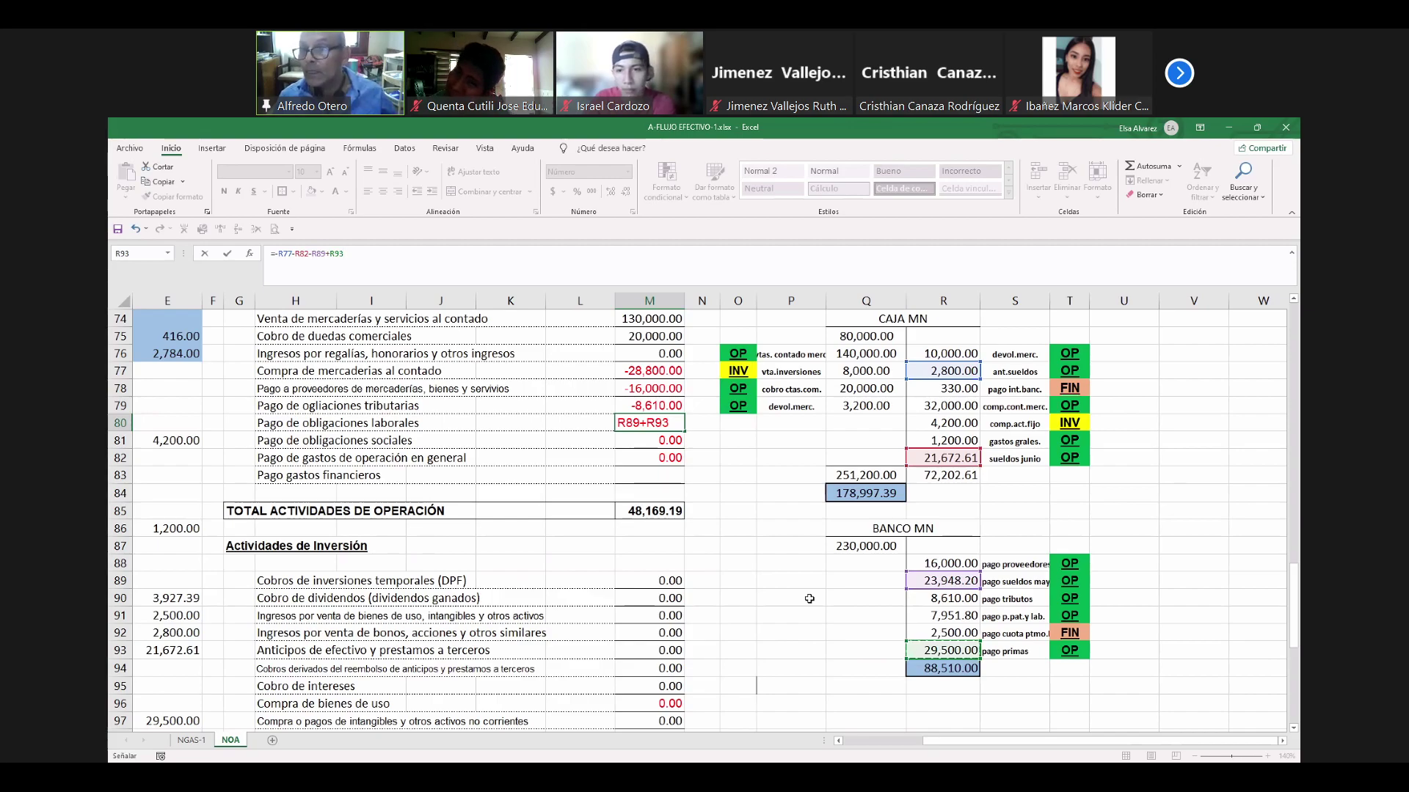
key("Return")
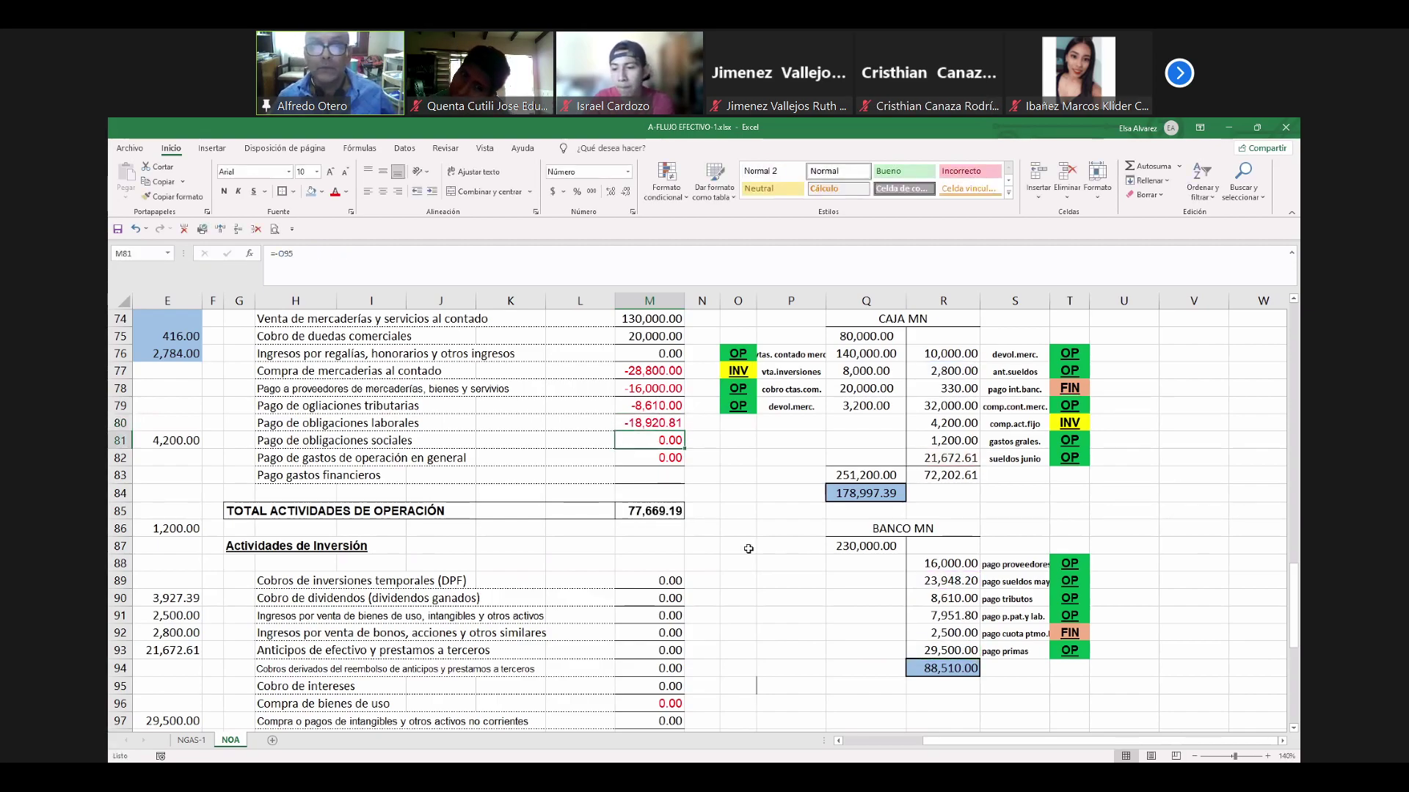
double_click(658, 424)
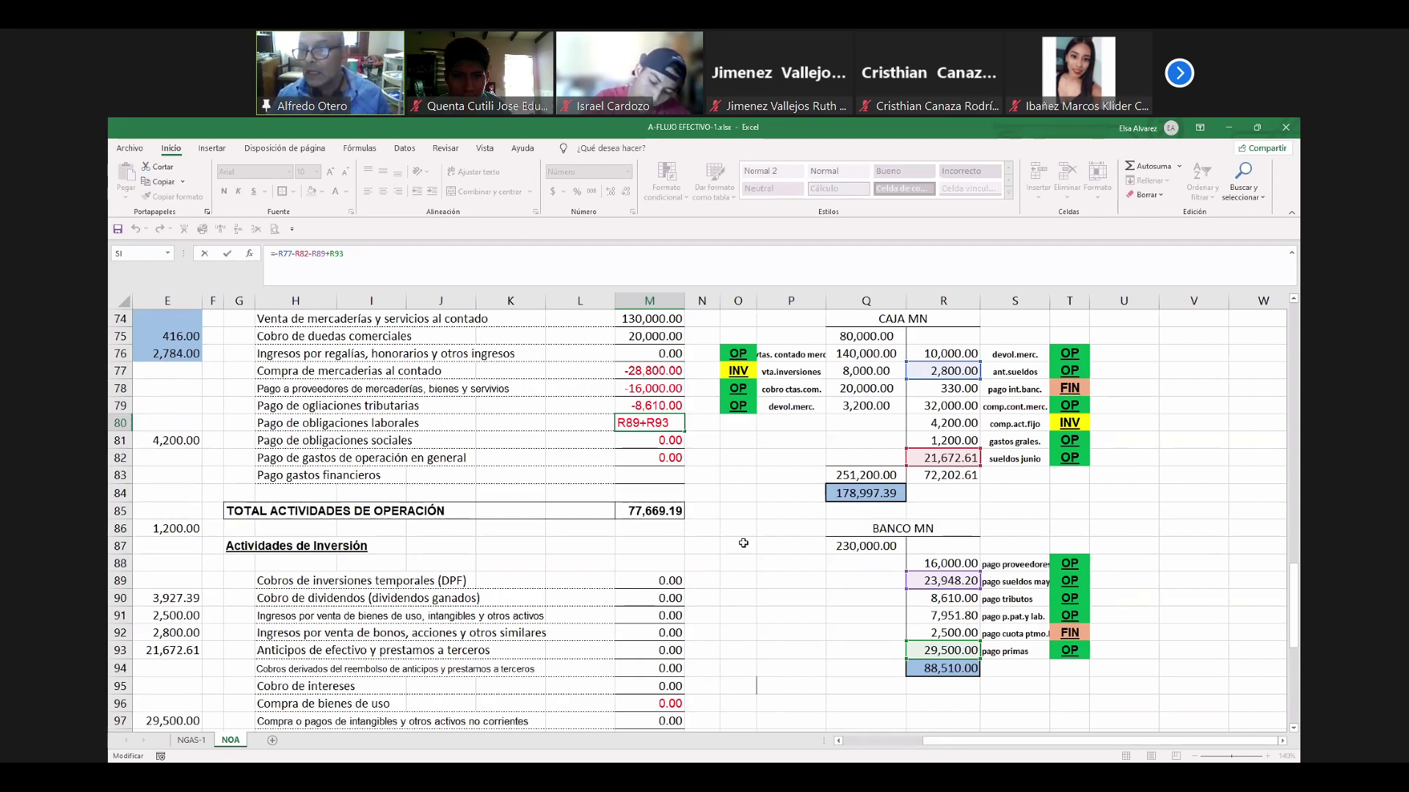
left_click(1023, 525)
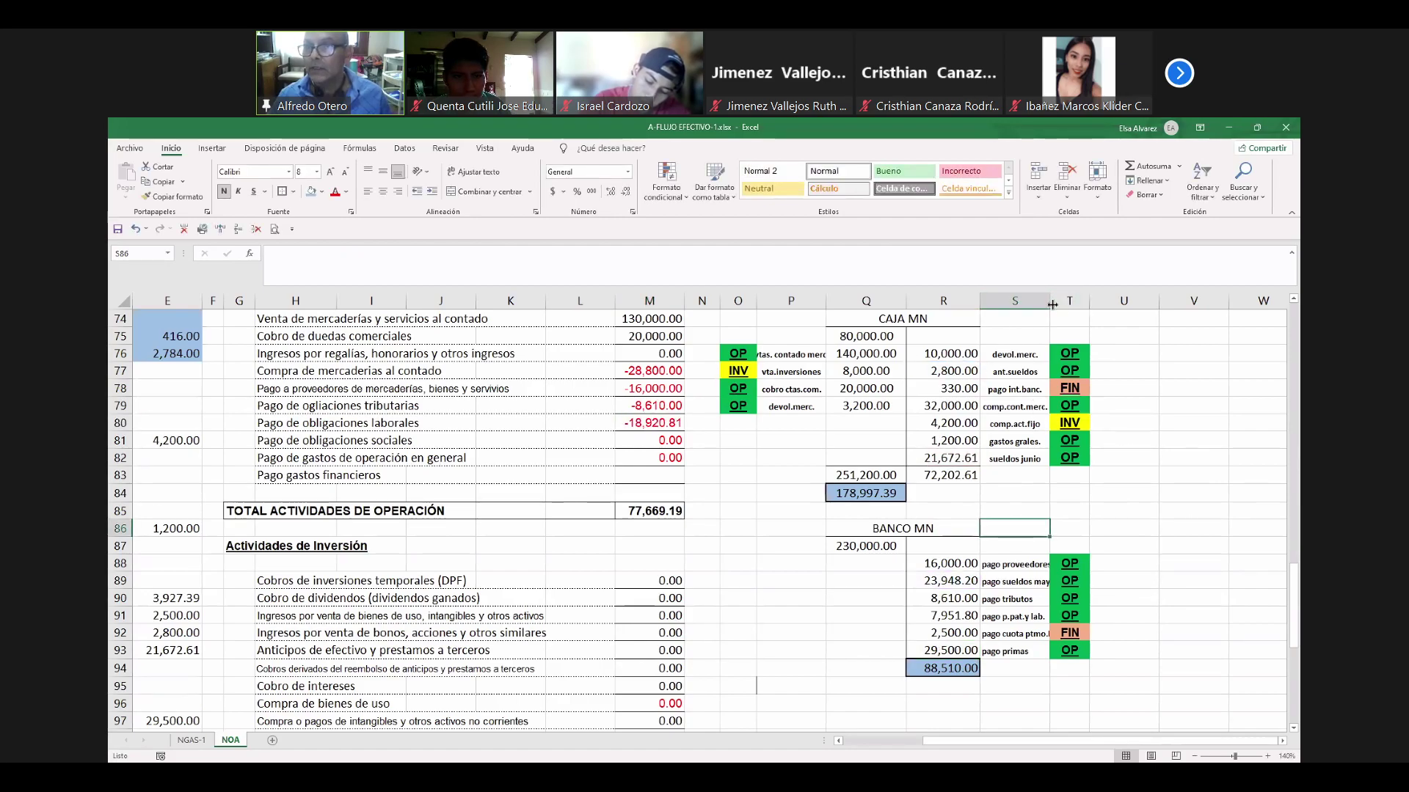
Widen column S to fit the BANCO MN payment labels and autofit column P to its labels.
left_click_drag(1052, 305, 1057, 304)
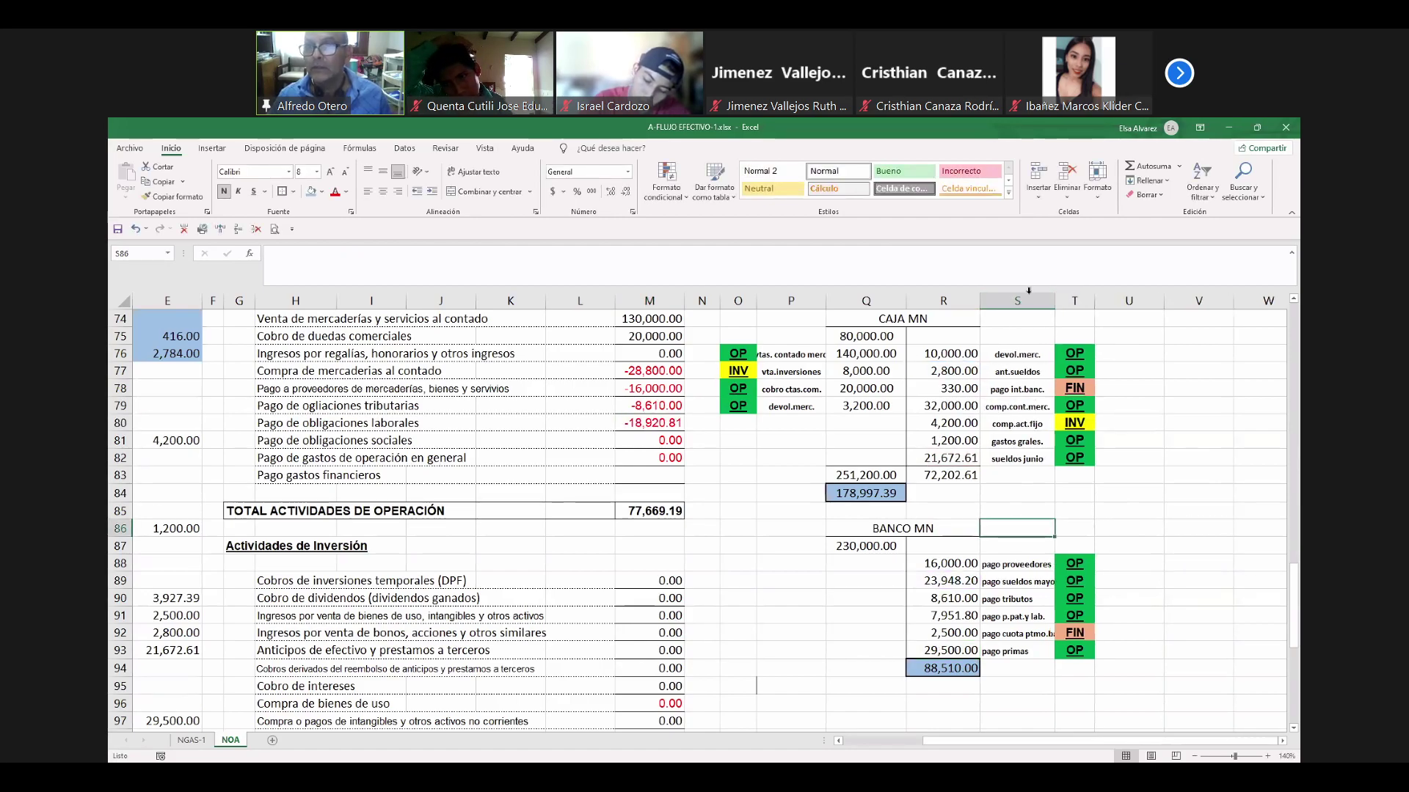
left_click_drag(1055, 302, 1074, 303)
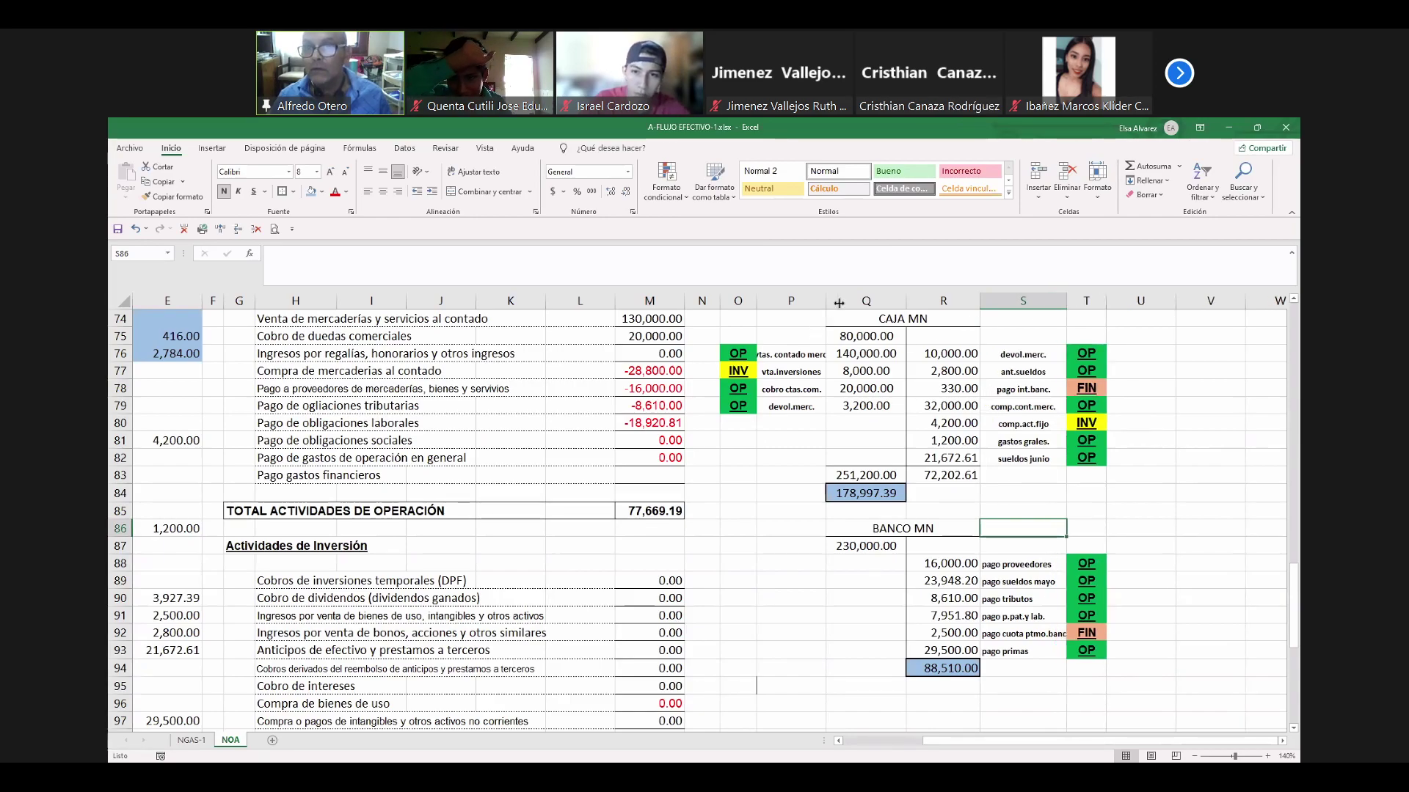
double_click(838, 303)
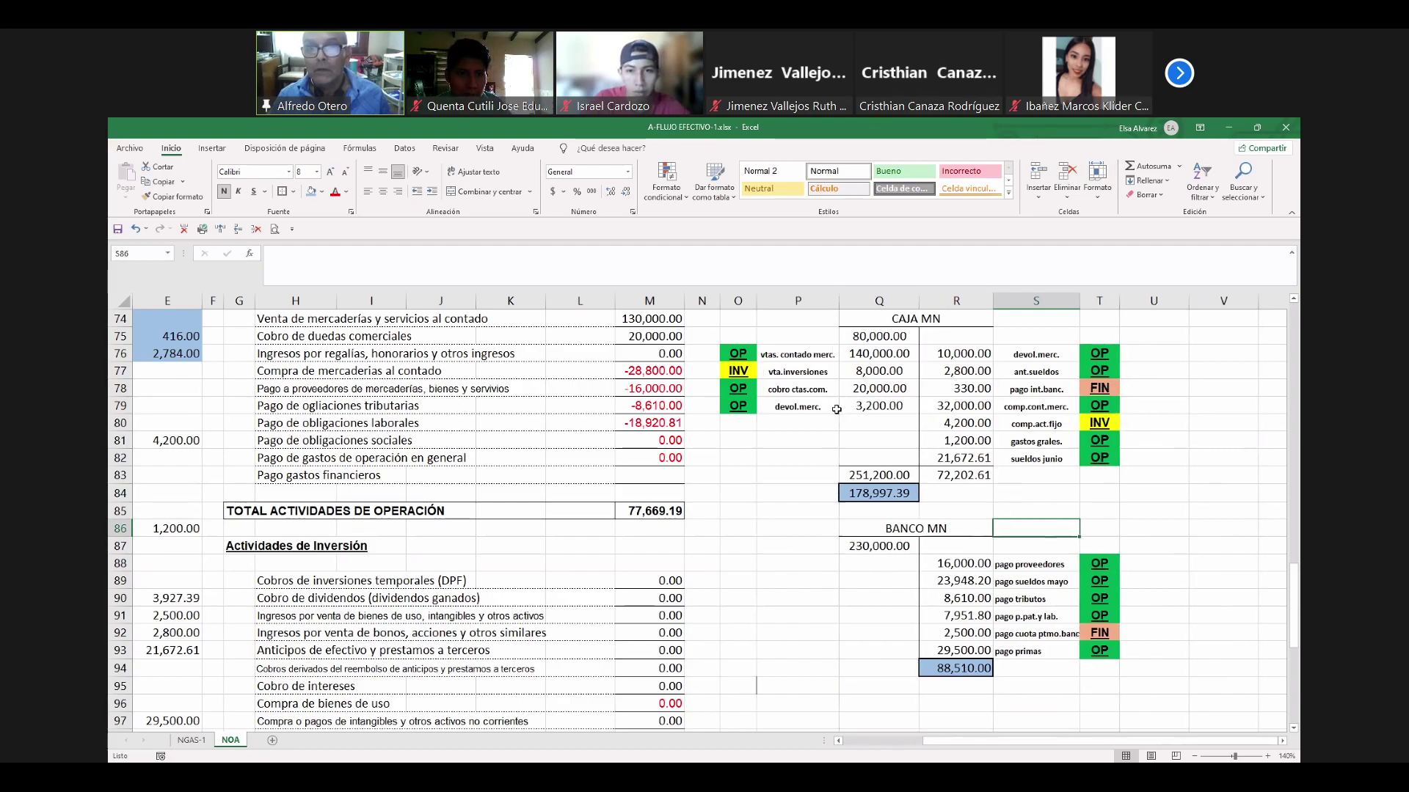
Correct the sign of the R93 term in M80 so the formula reads =-R77-R82-R89-R93, and recheck its references.
left_click(664, 424)
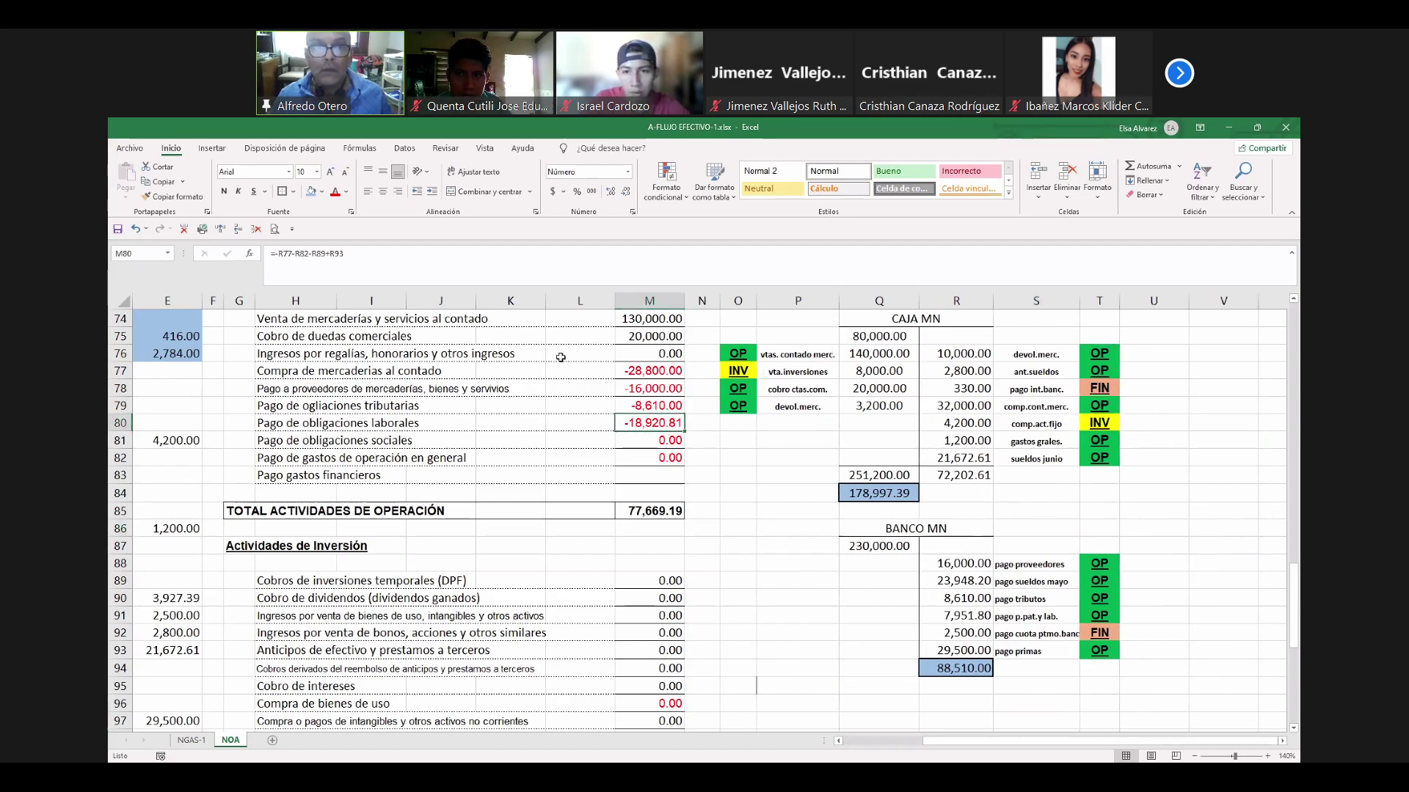
left_click(327, 254)
key("Delete")
type("-")
key("ctrl+Return")
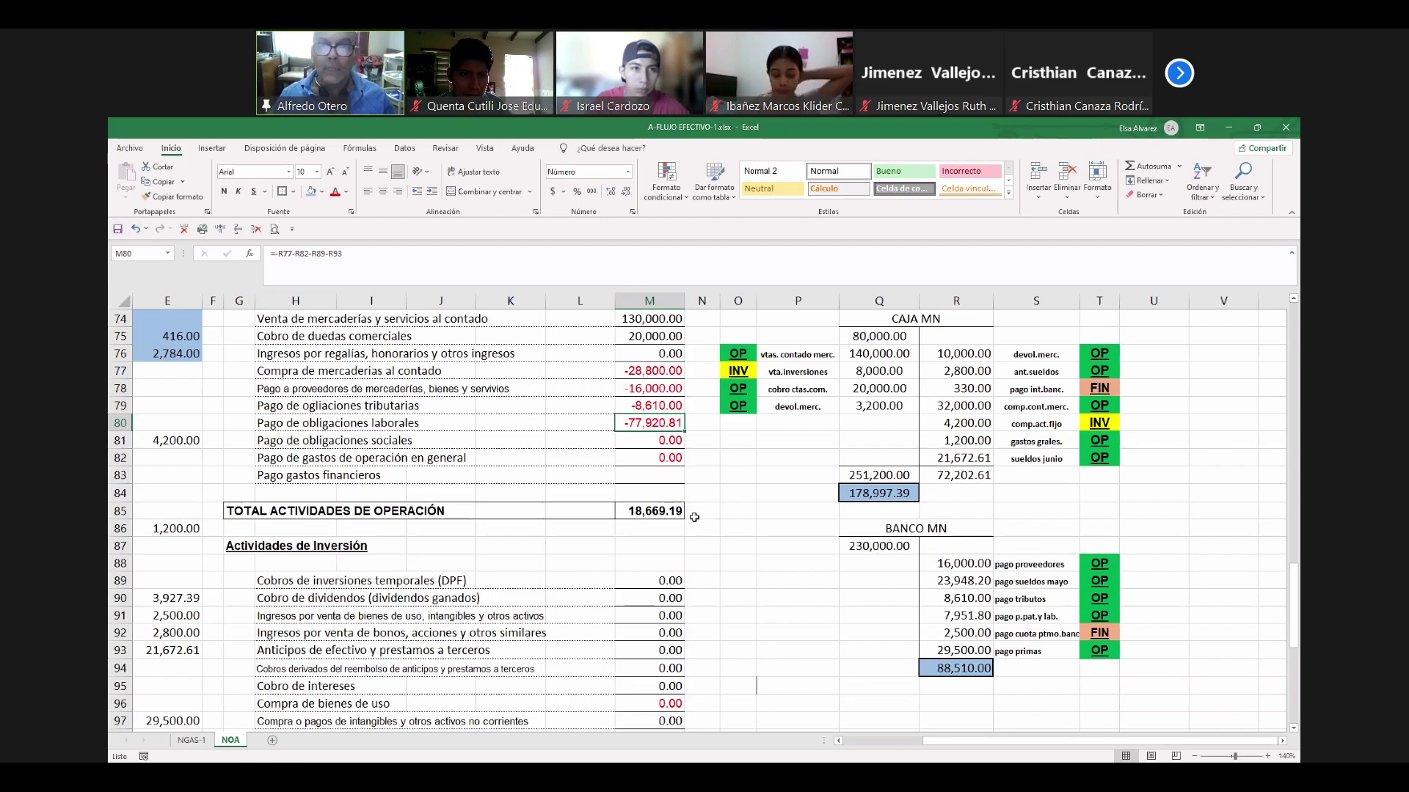
key("F2")
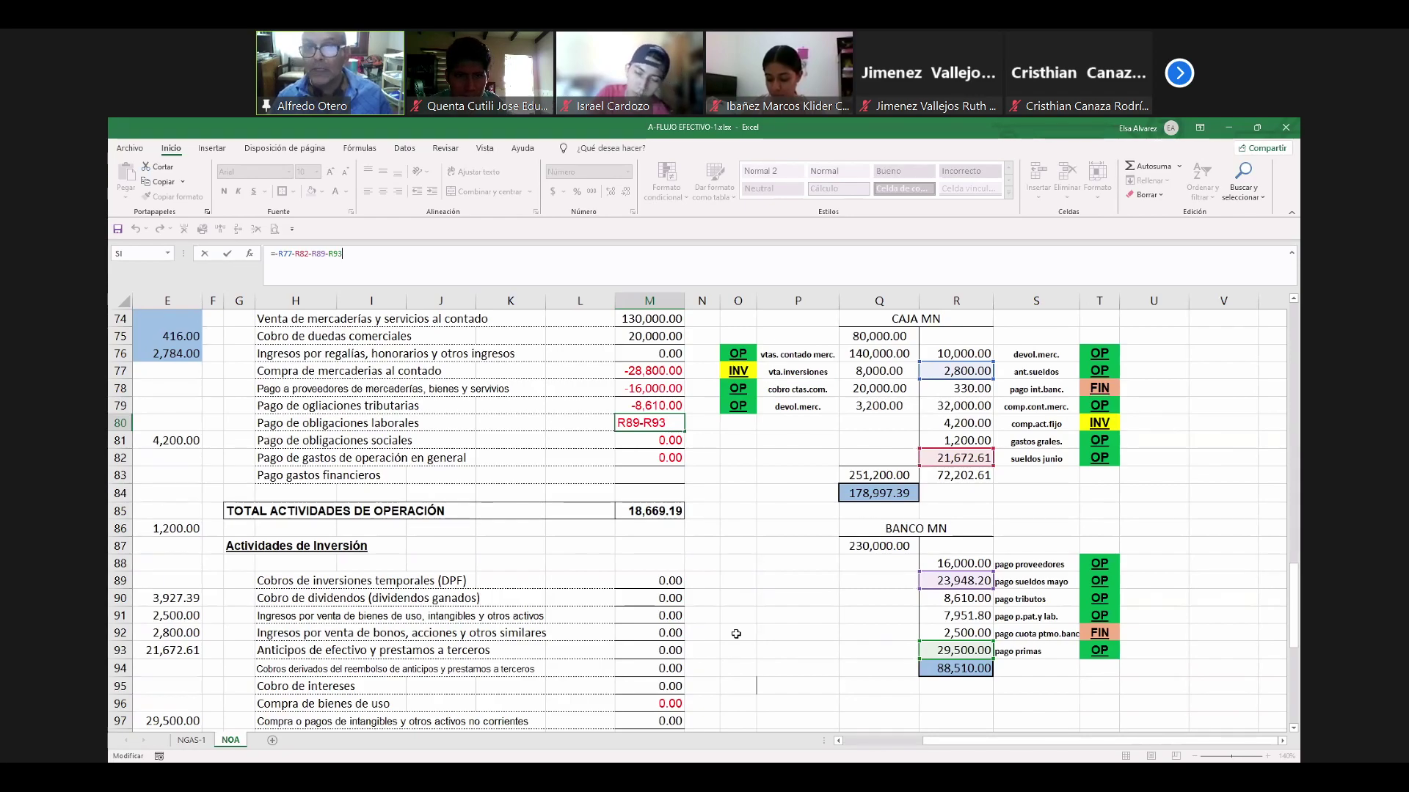
key("Return")
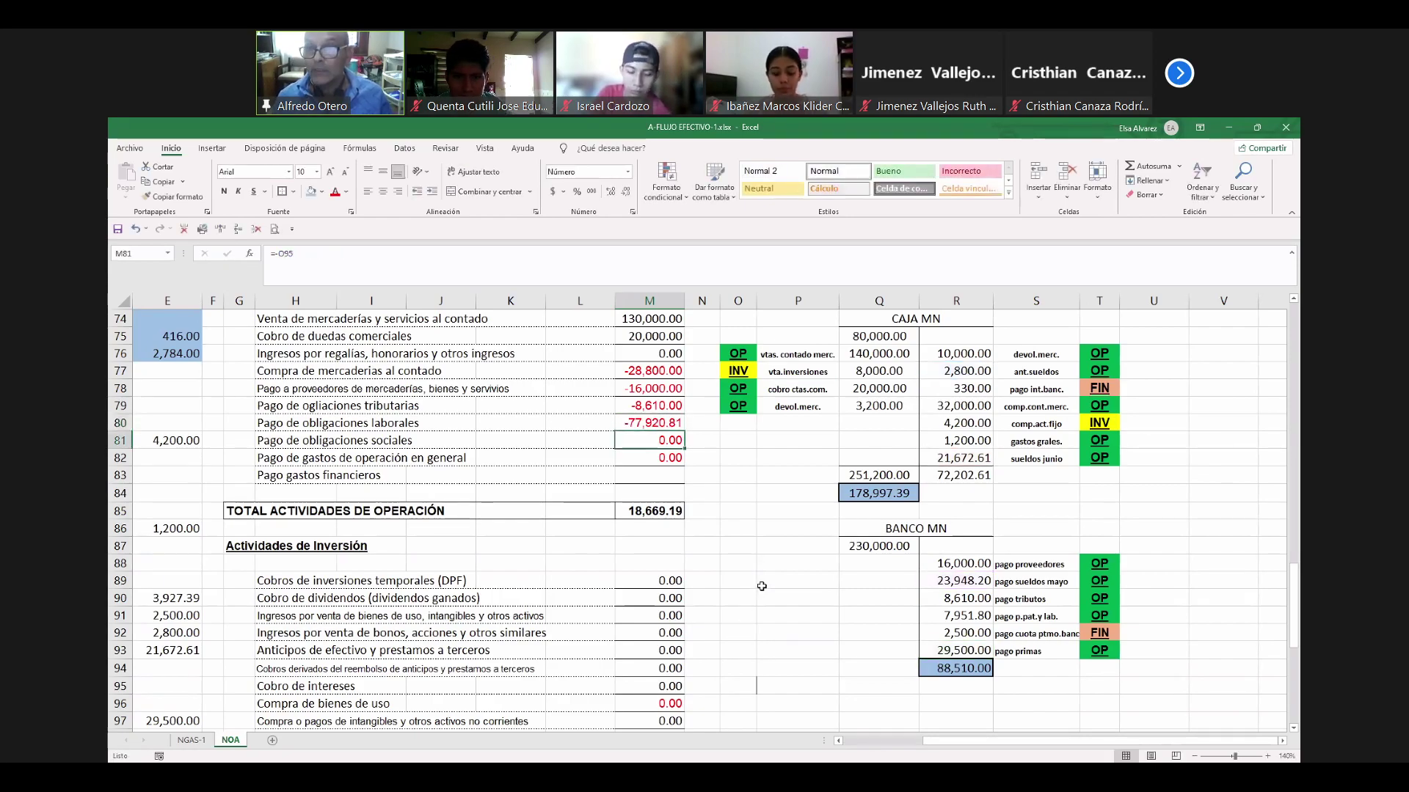
Enter -R91 in M81 for payment of social obligations.
type("-")
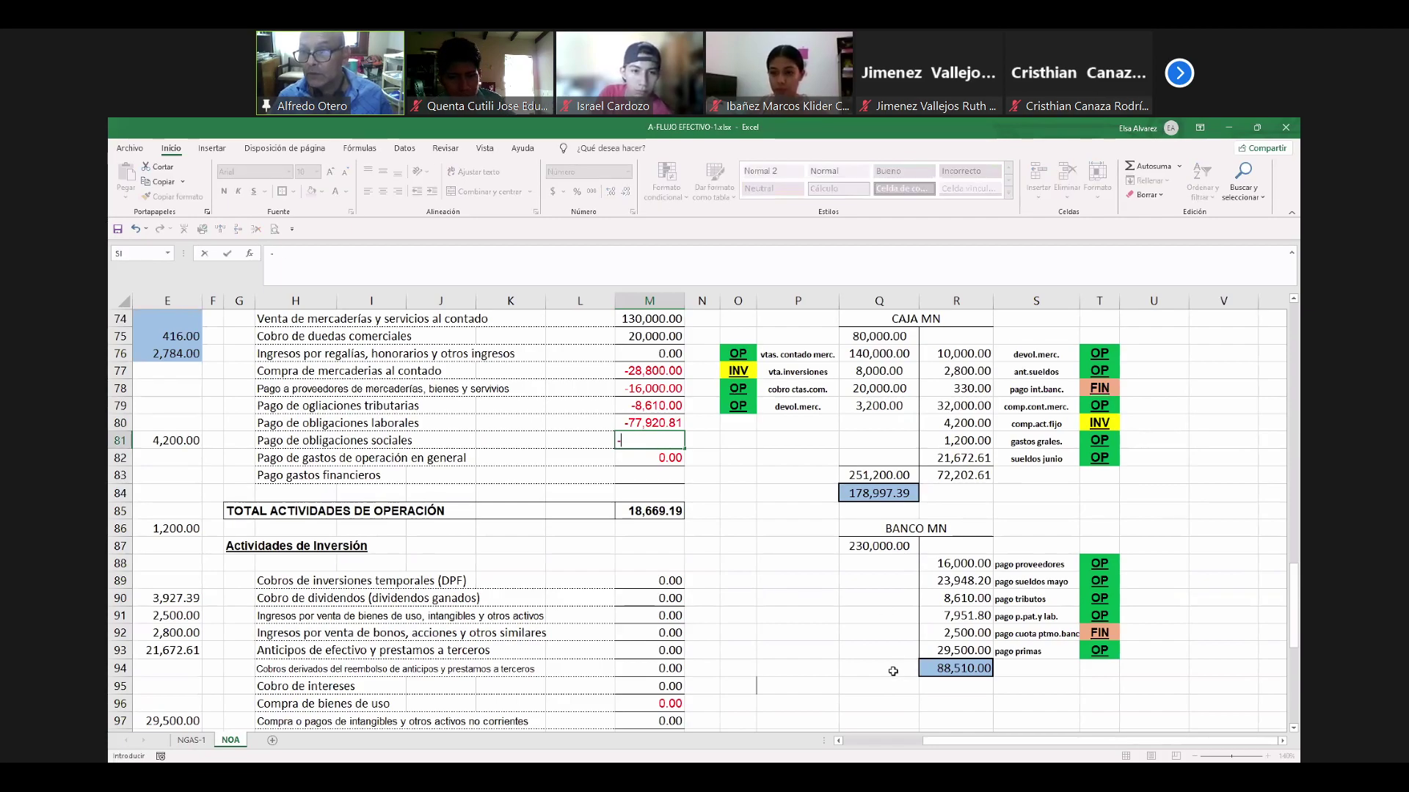
left_click(941, 620)
key("Return")
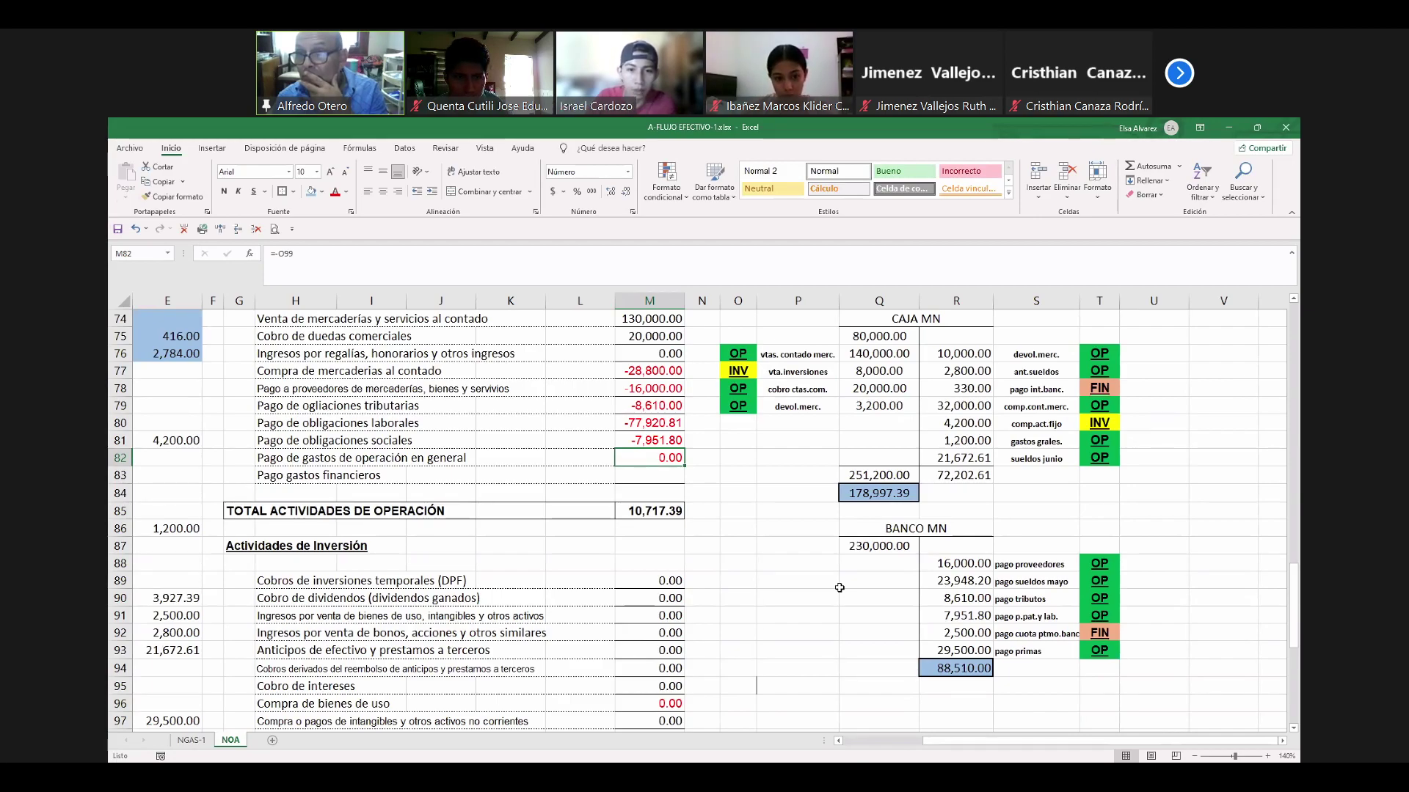
Enter -R81 in M82 for general operating expenses and 0 in M83 for financial expenses.
type("-")
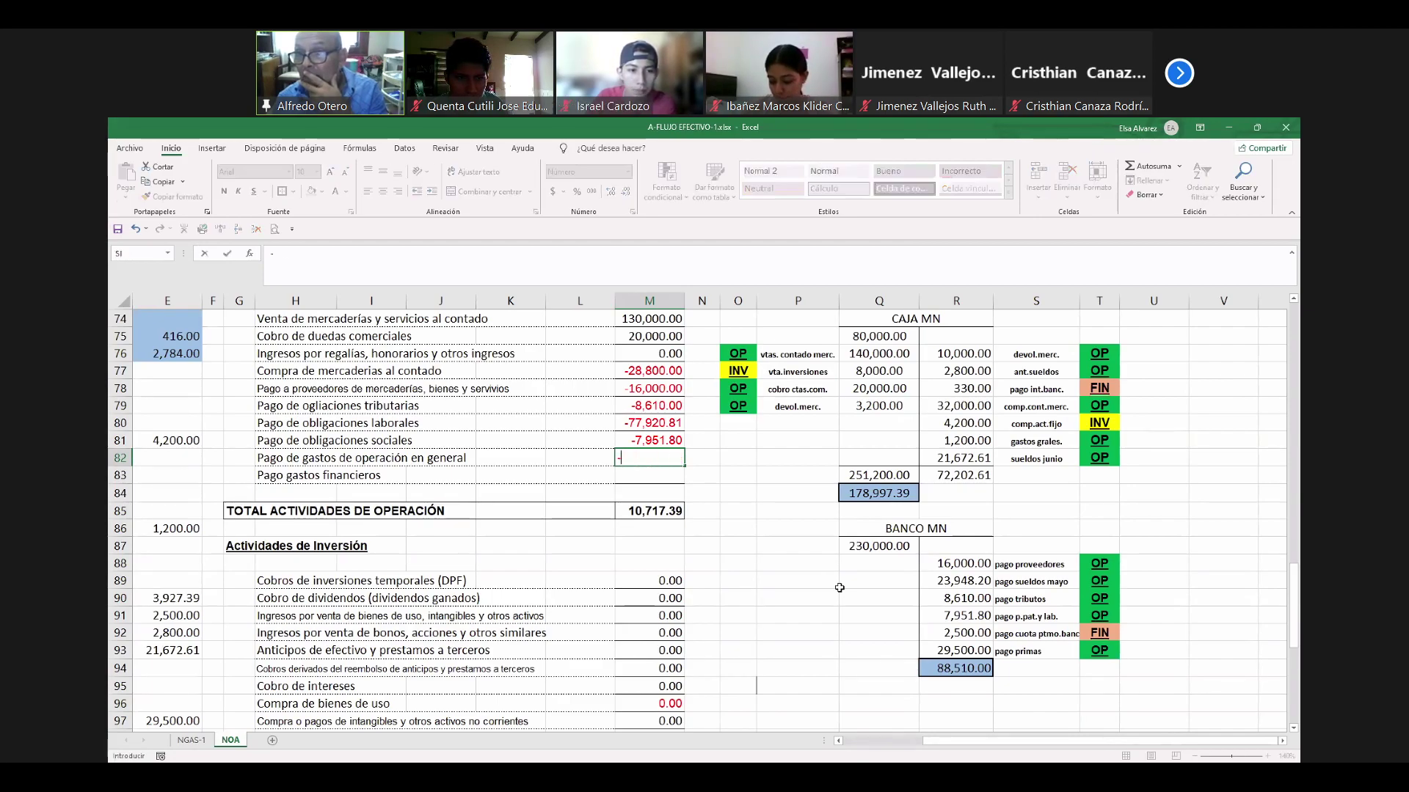
left_click(956, 440)
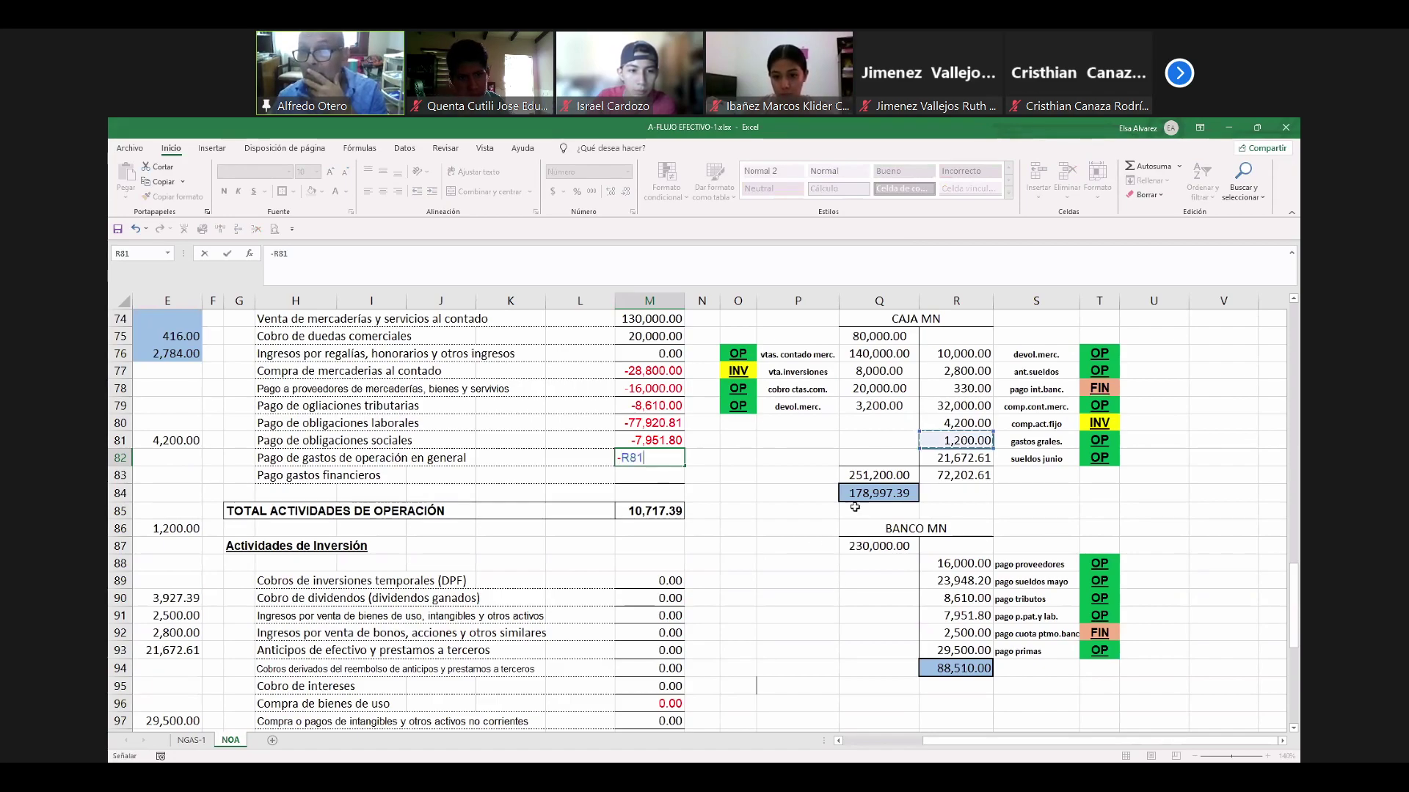
key("Return")
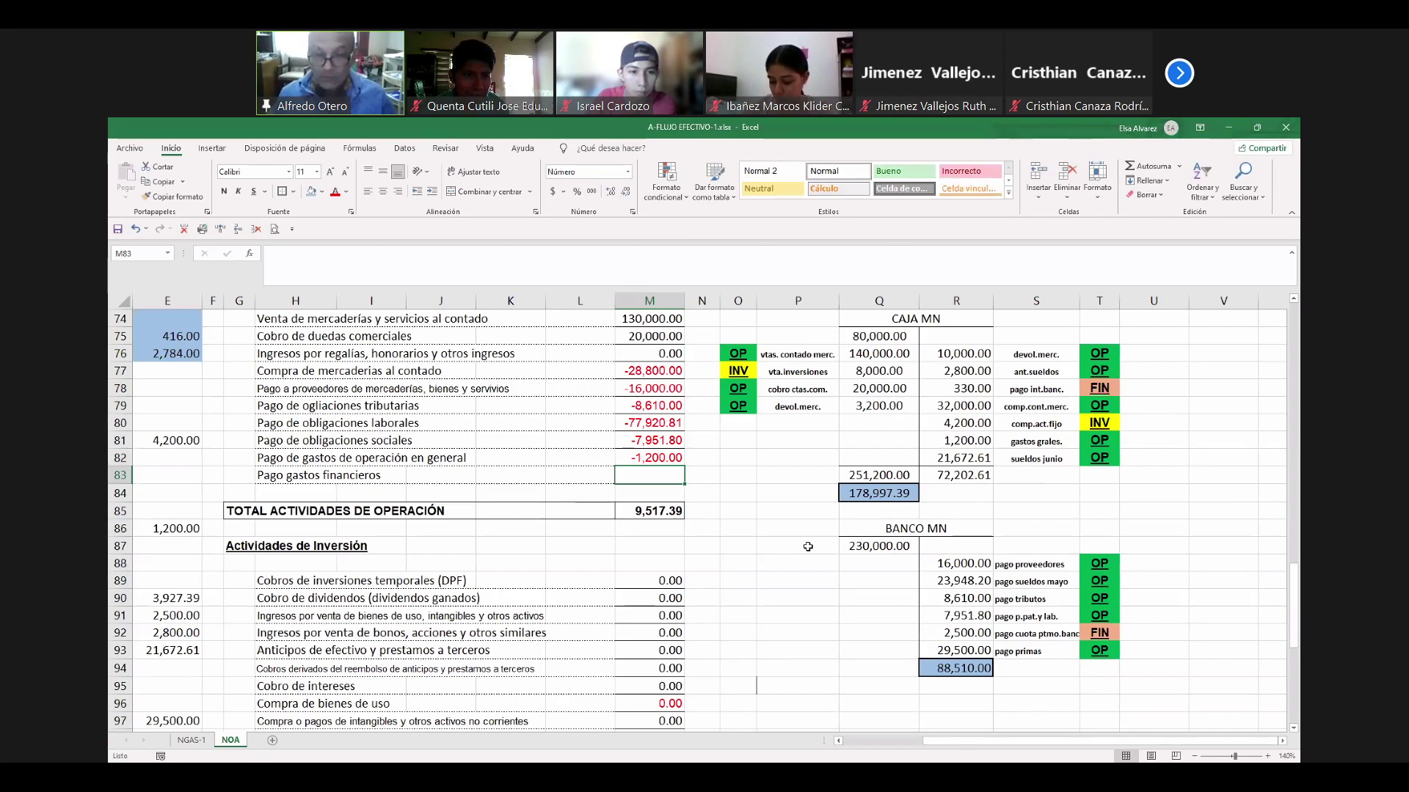
type("0")
key("Return")
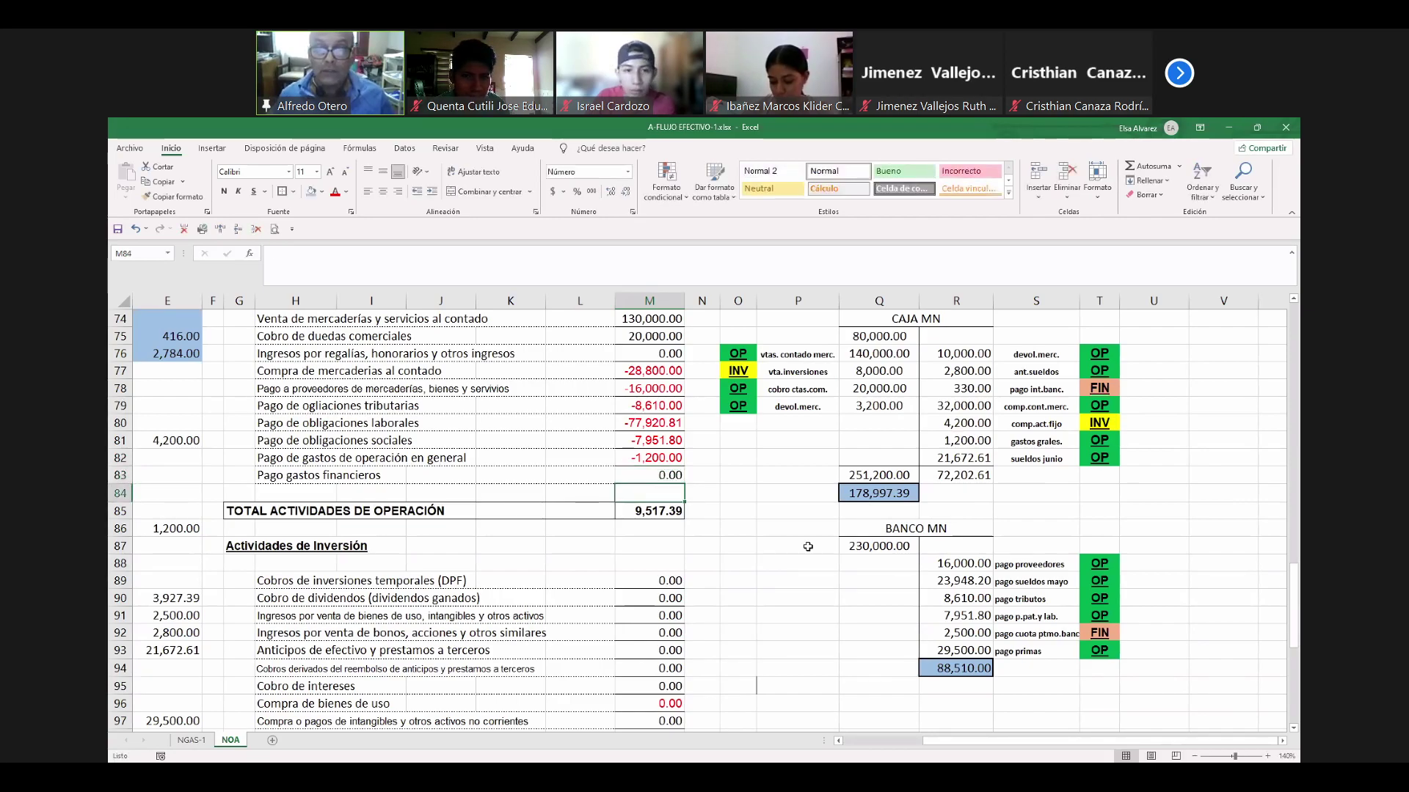
Check which range the total operating activities formula in M85 sums.
left_click(664, 516)
double_click(664, 516)
scroll(840, 584, "up", 3)
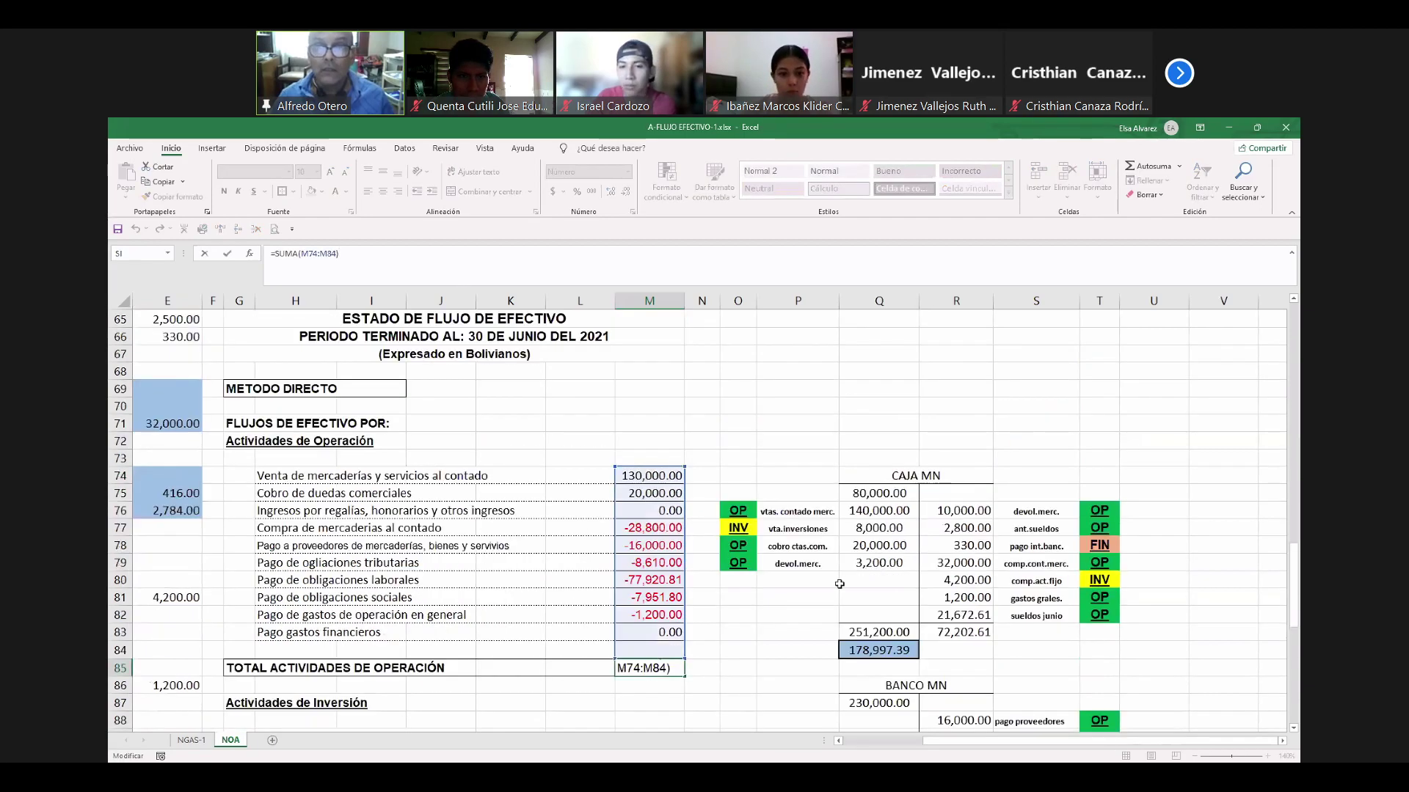
scroll(792, 603, "down", 1)
left_click(743, 620)
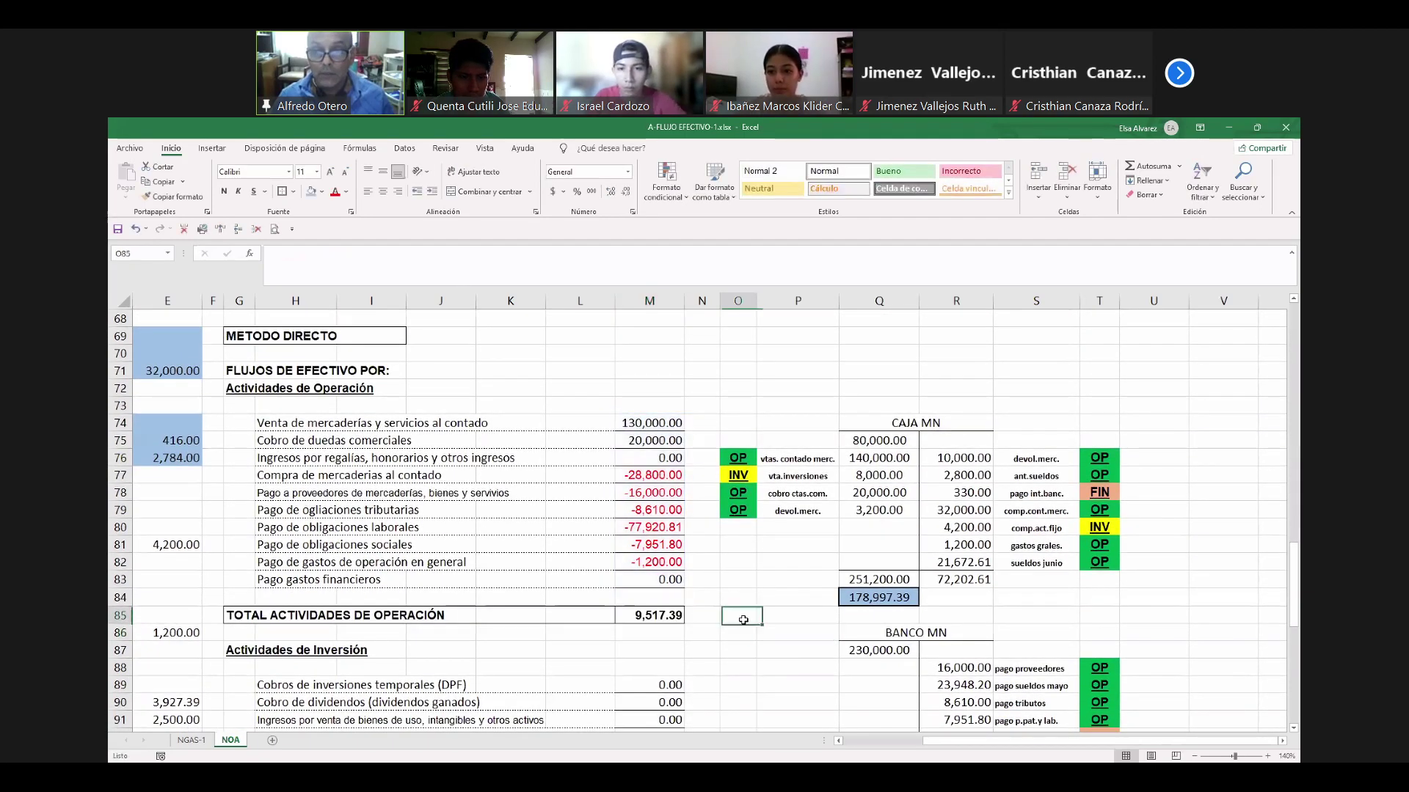
scroll(748, 620, "down", 1)
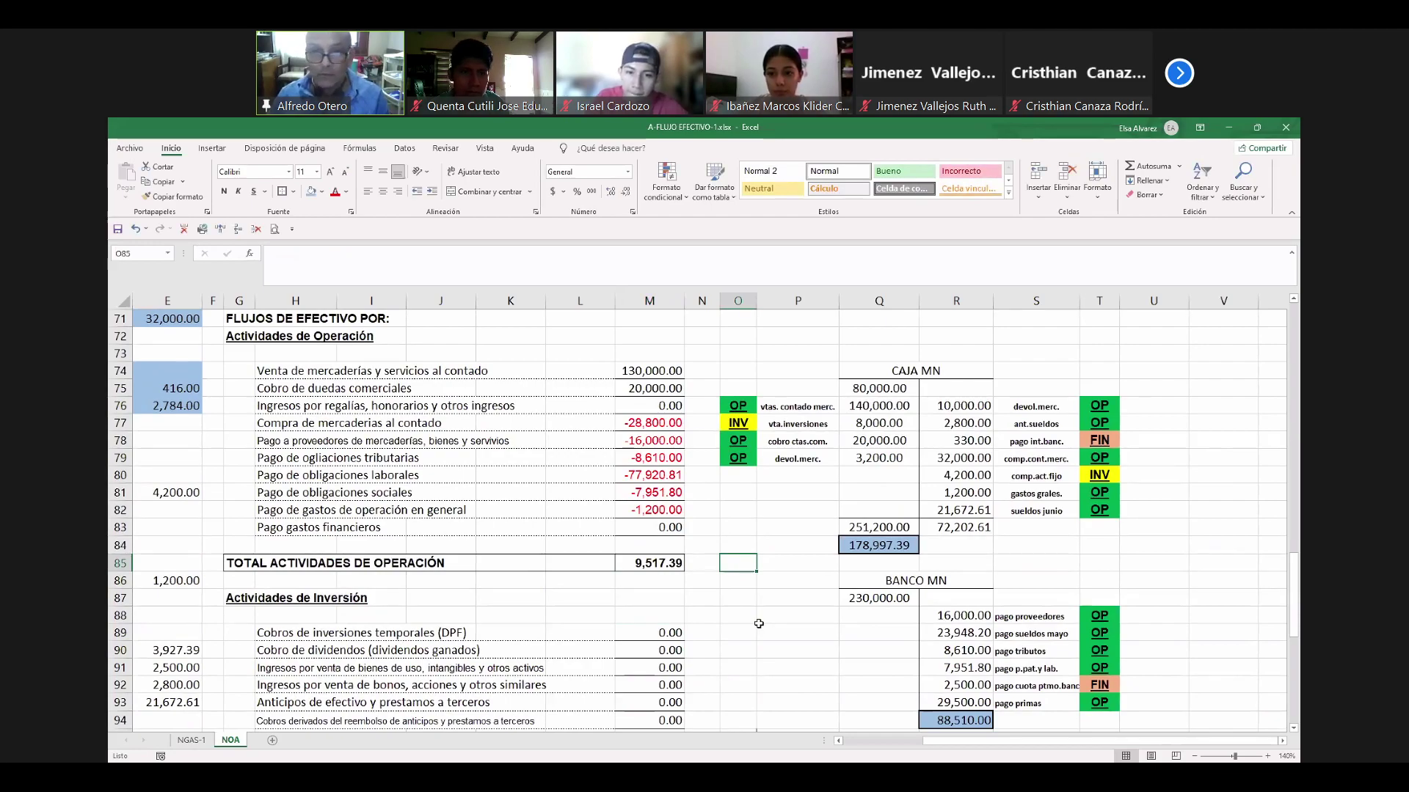
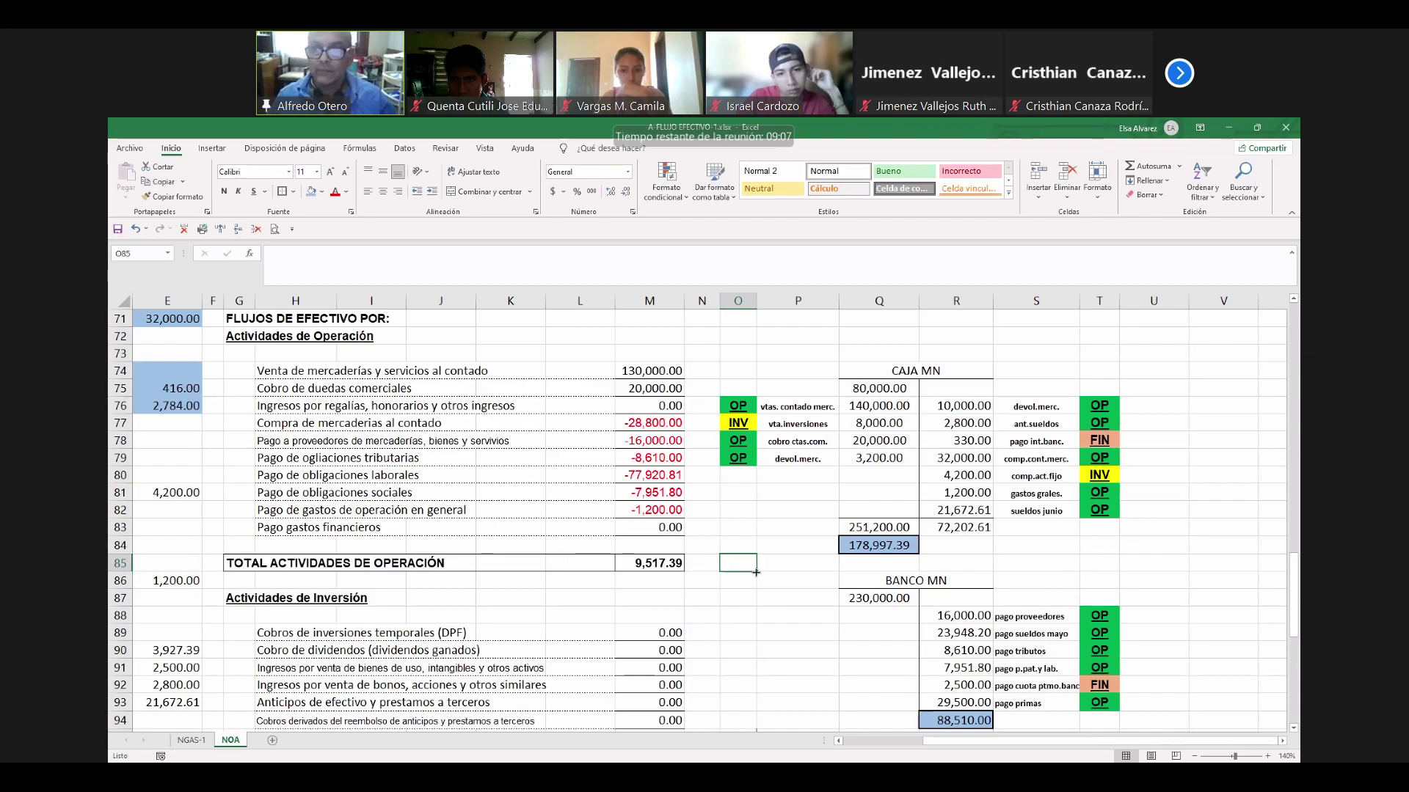
Move the CAJA MN and BANCO MN block O74:U94 down so it starts at O84, allowing merged cells to split.
scroll(767, 595, "down", 2)
scroll(769, 599, "up", 1)
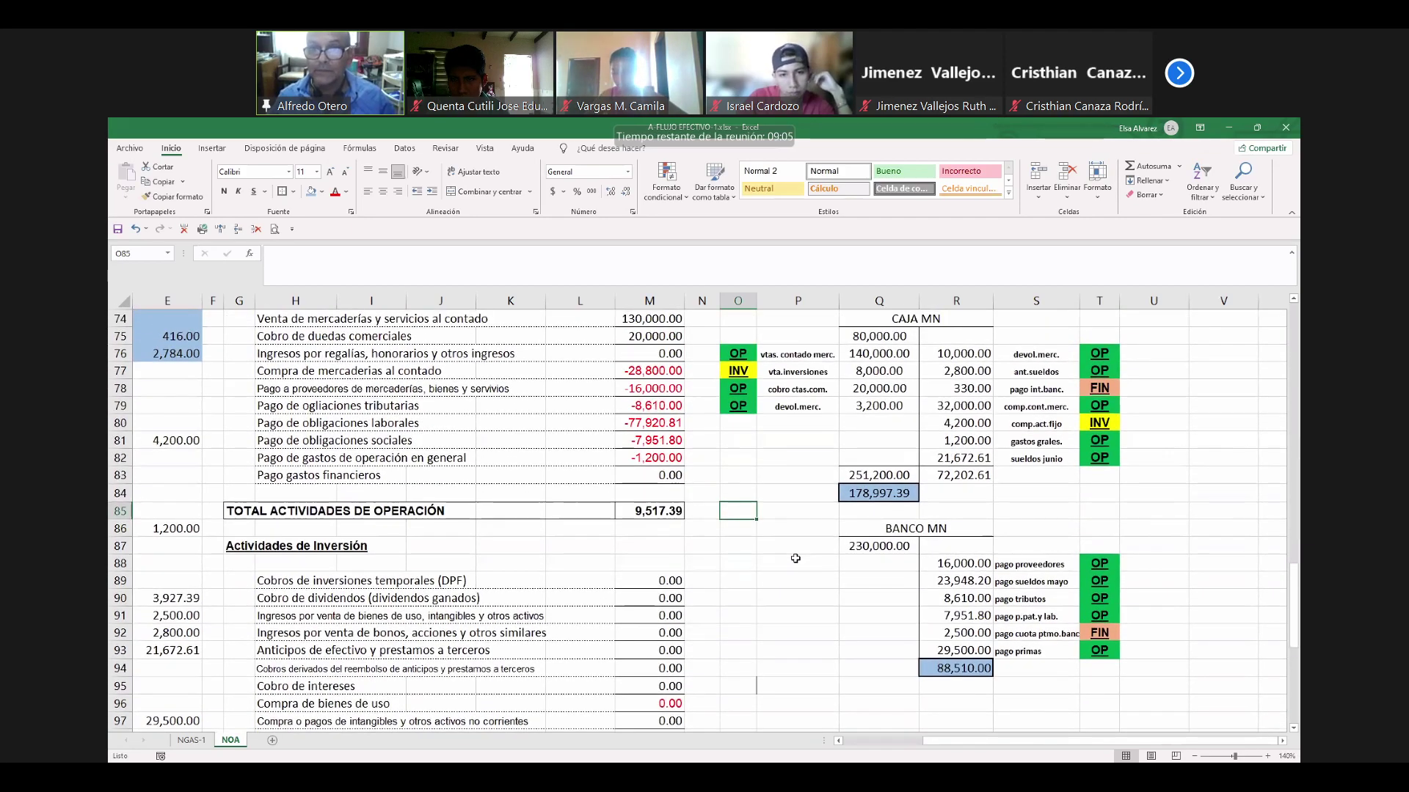
left_click_drag(745, 324, 1103, 679)
scroll(1069, 660, "down", 1)
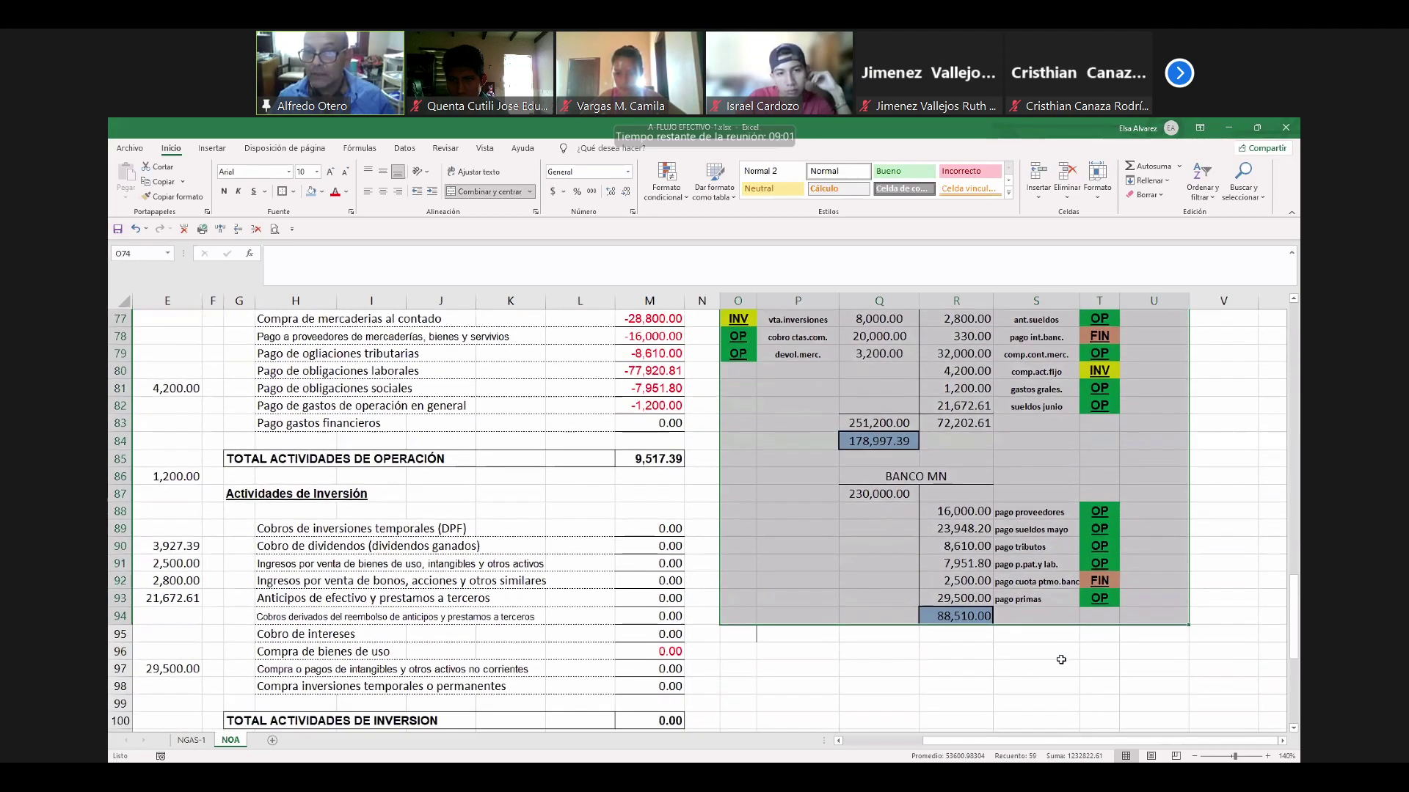
scroll(1000, 607, "down", 2)
left_click_drag(961, 527, 961, 553)
left_click_drag(961, 659, 957, 701)
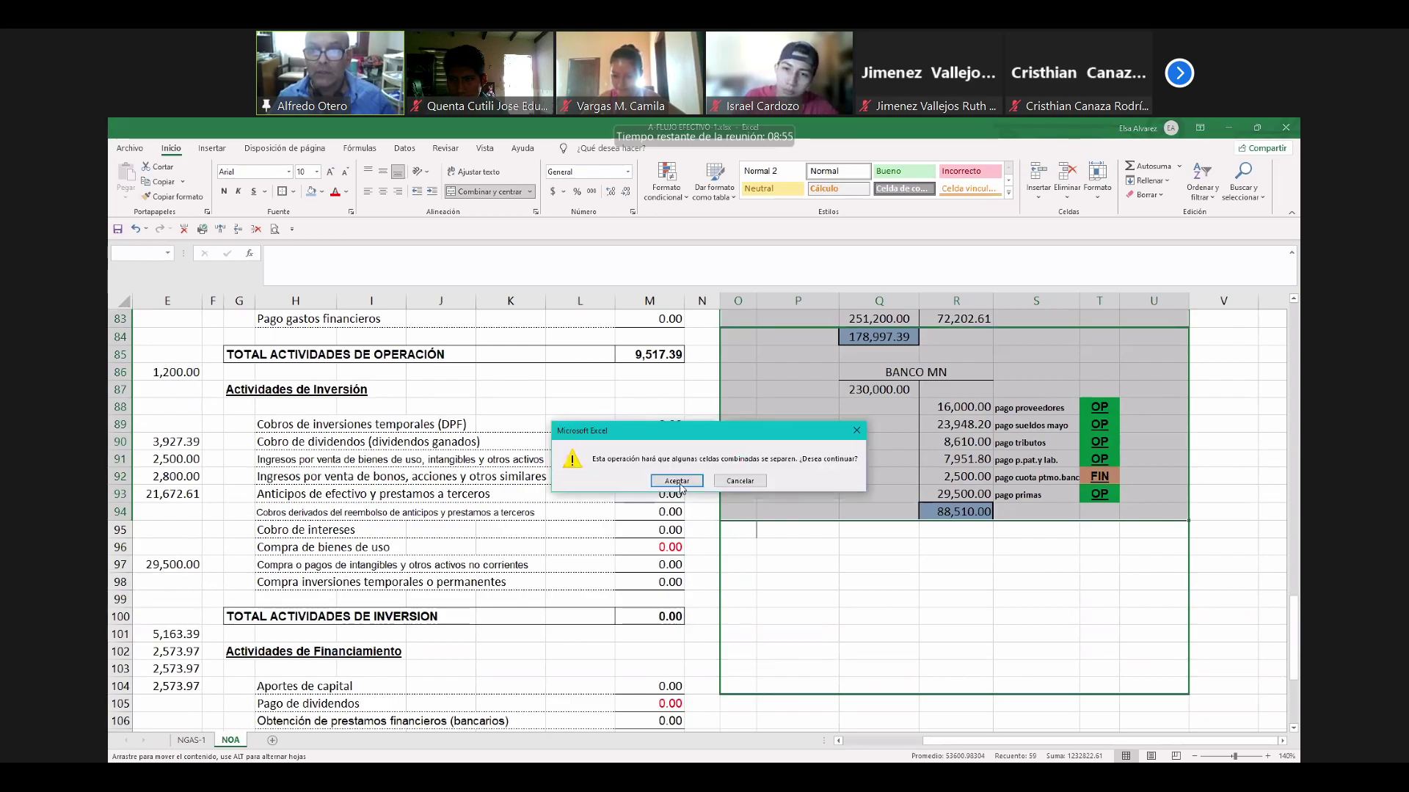
left_click(676, 480)
scroll(661, 489, "down", 1)
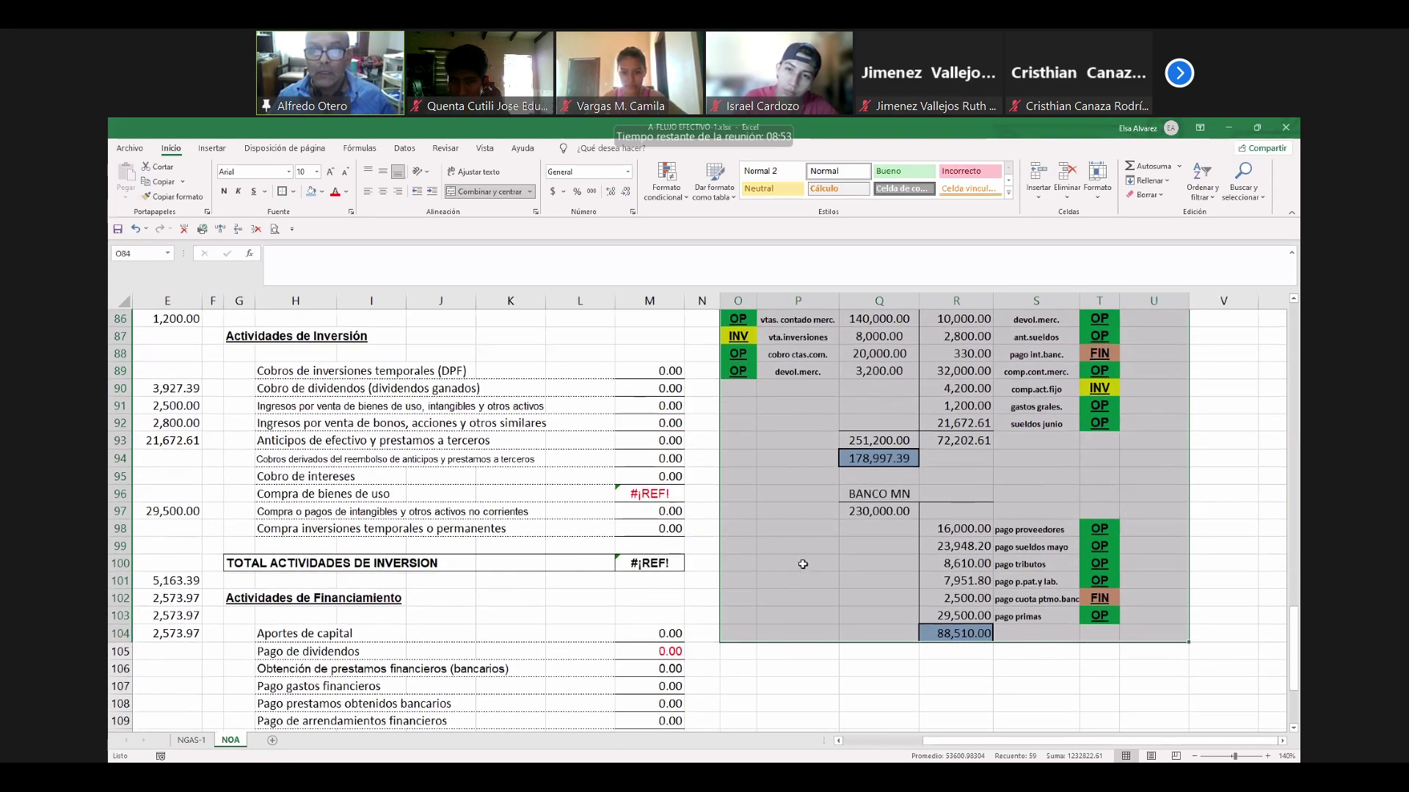
Enter 0 in M96 for the purchase of fixed assets.
left_click(661, 489)
type("0")
key("Return")
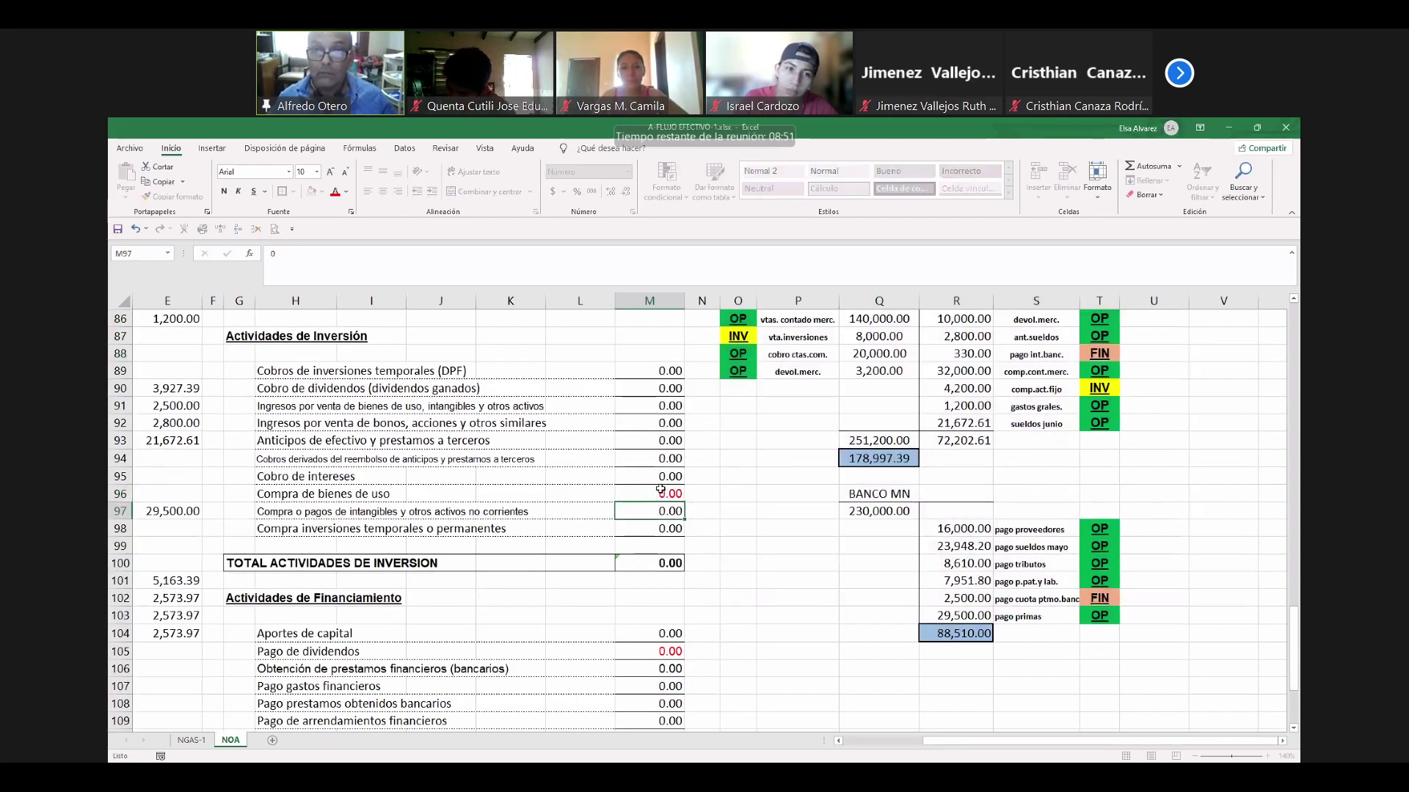
Examine which CAJA MN movements are marked INV for the investing activities section.
scroll(749, 517, "up", 1)
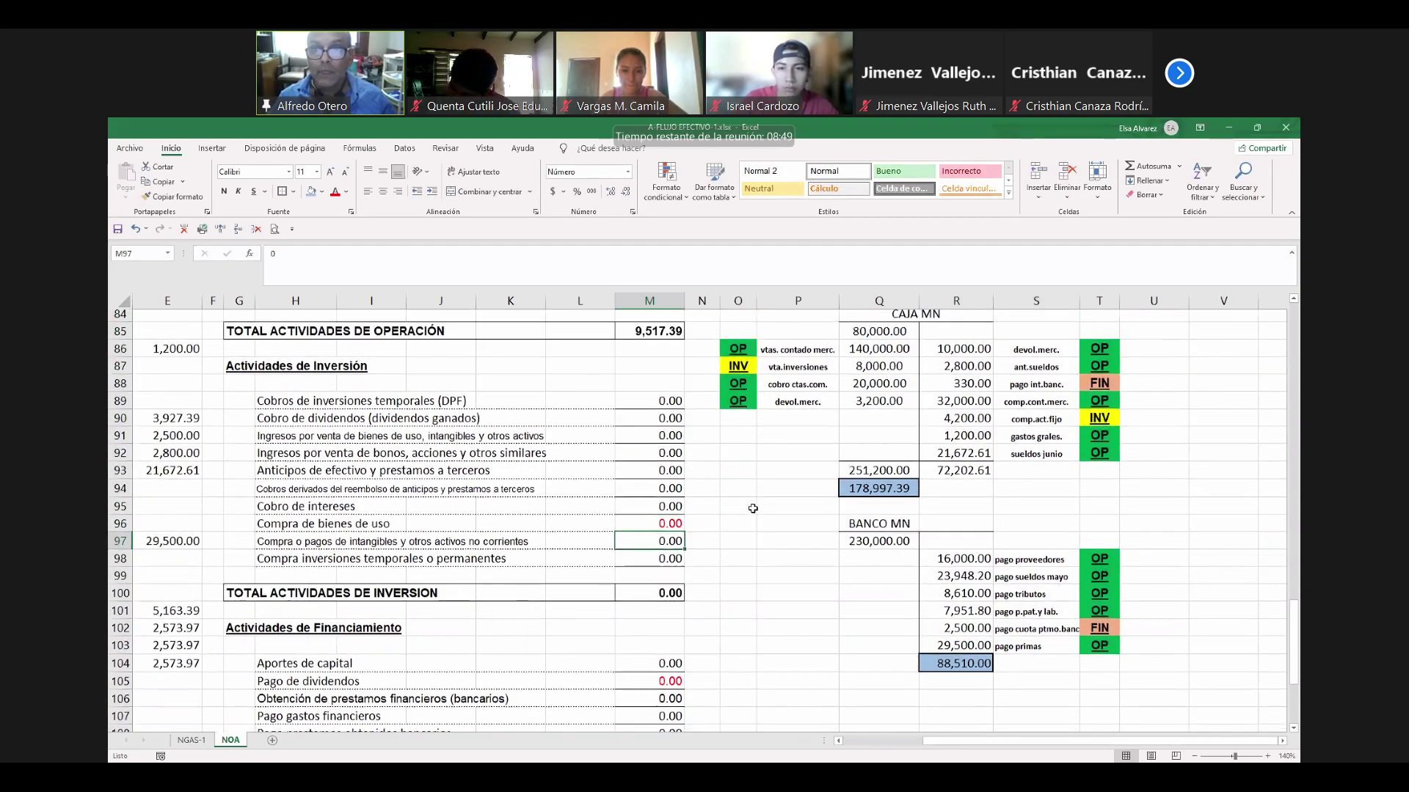
left_click(753, 508)
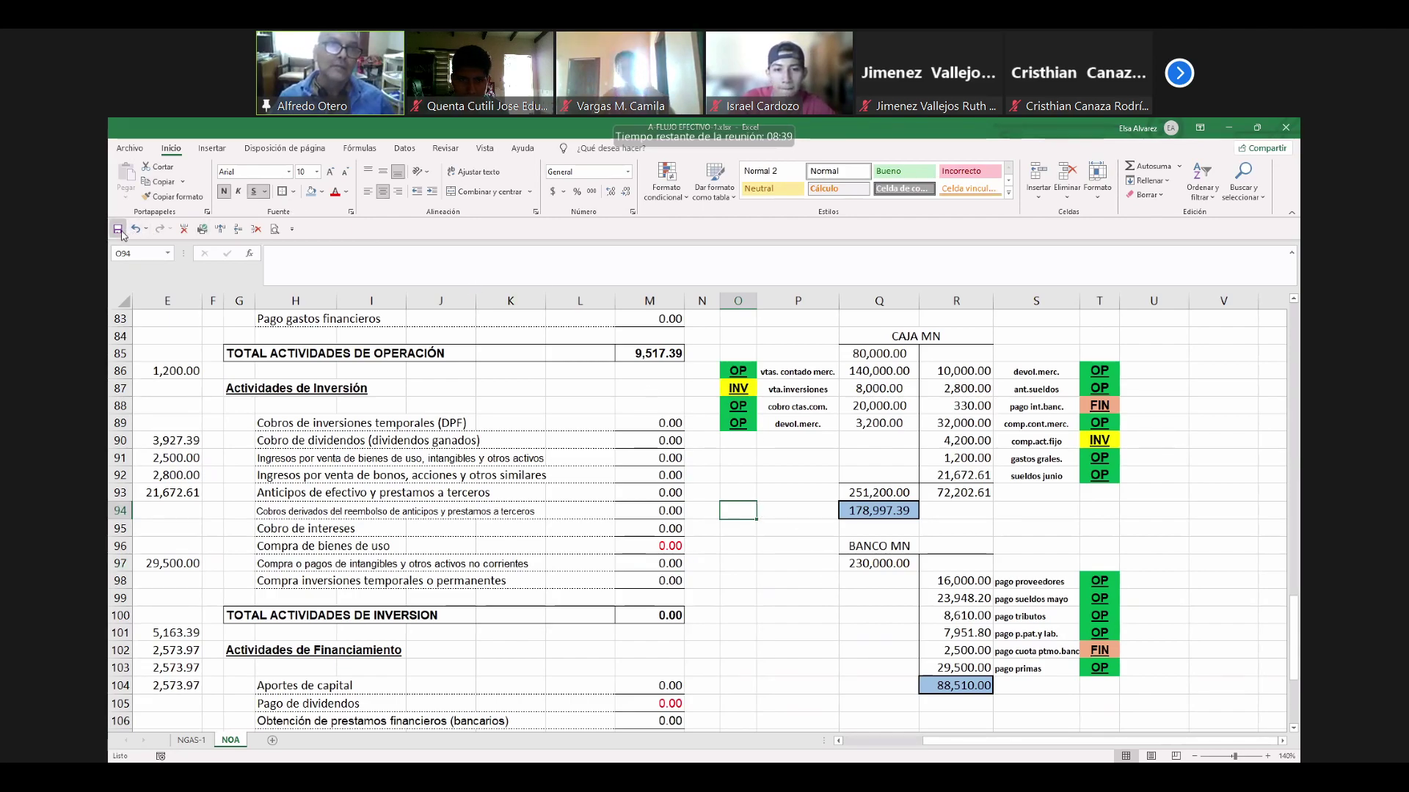
left_click(649, 423)
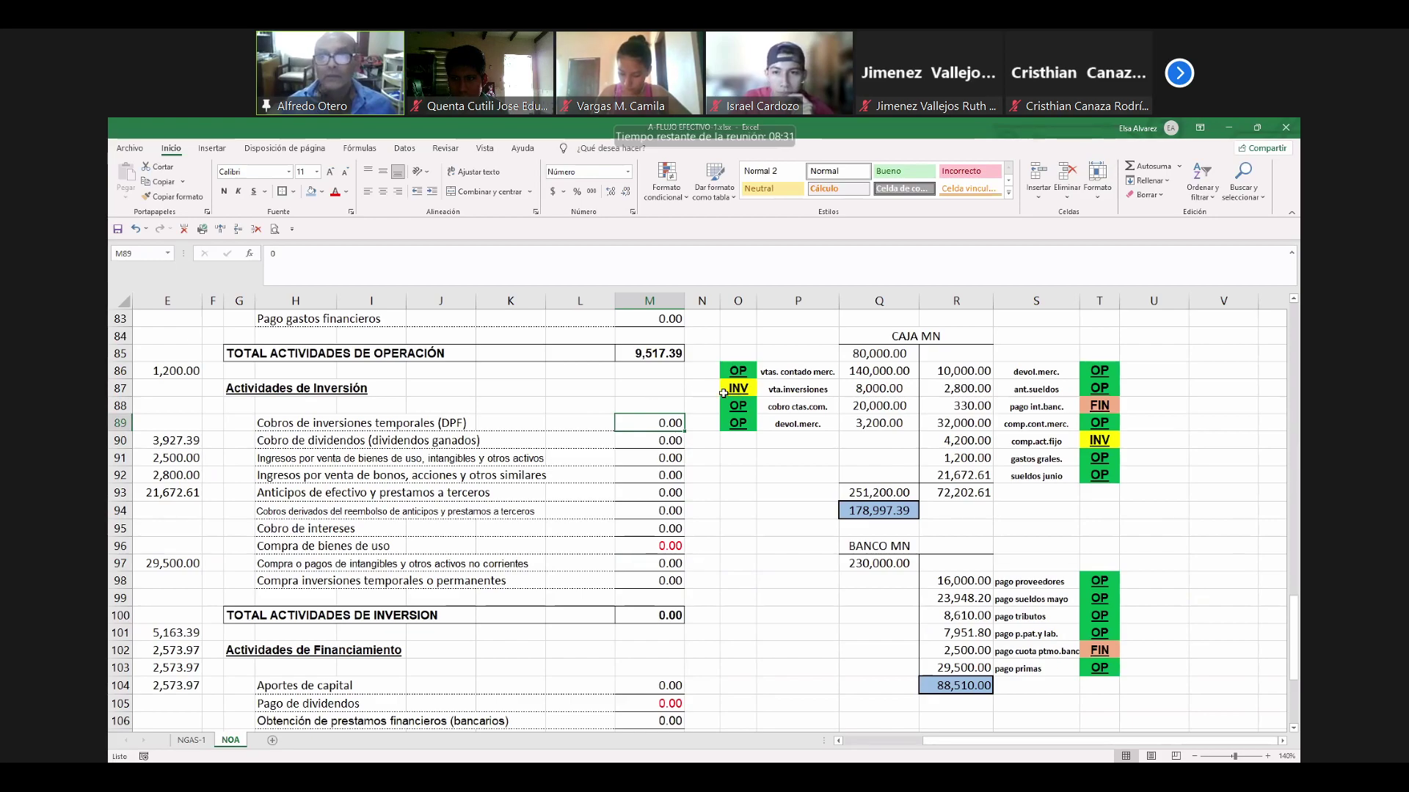
left_click(722, 393)
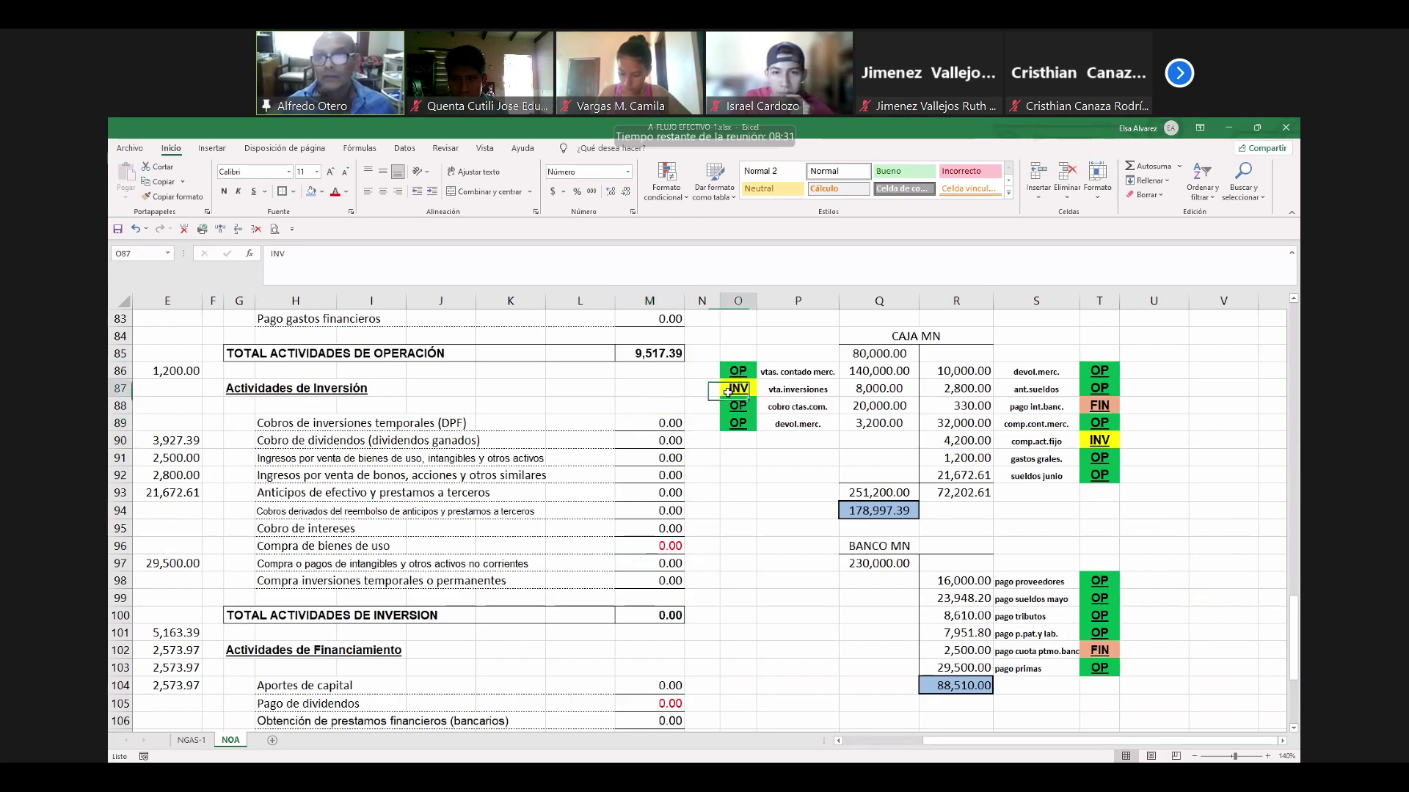
left_click(1109, 443)
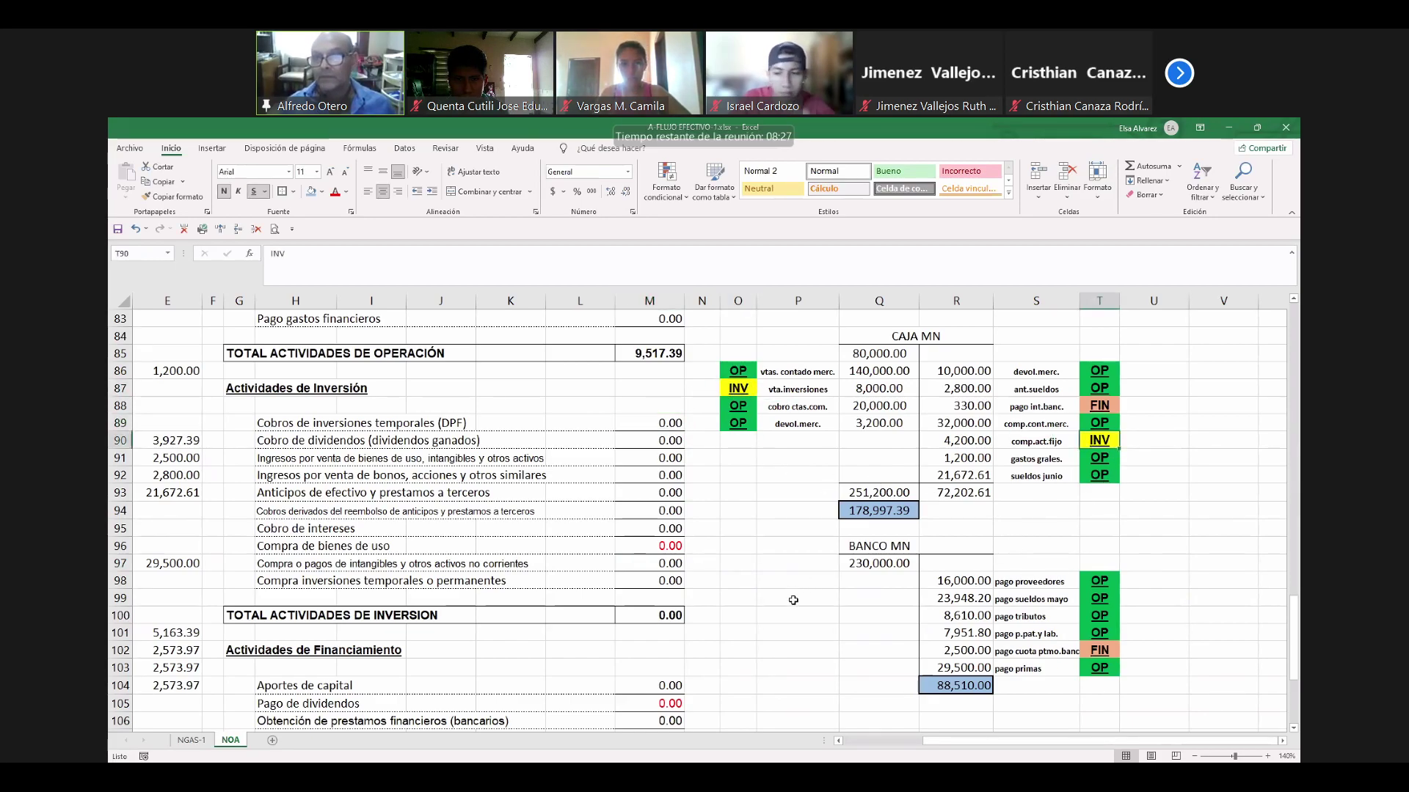
scroll(771, 603, "up", 1)
scroll(771, 603, "up", 2)
scroll(695, 597, "down", 3)
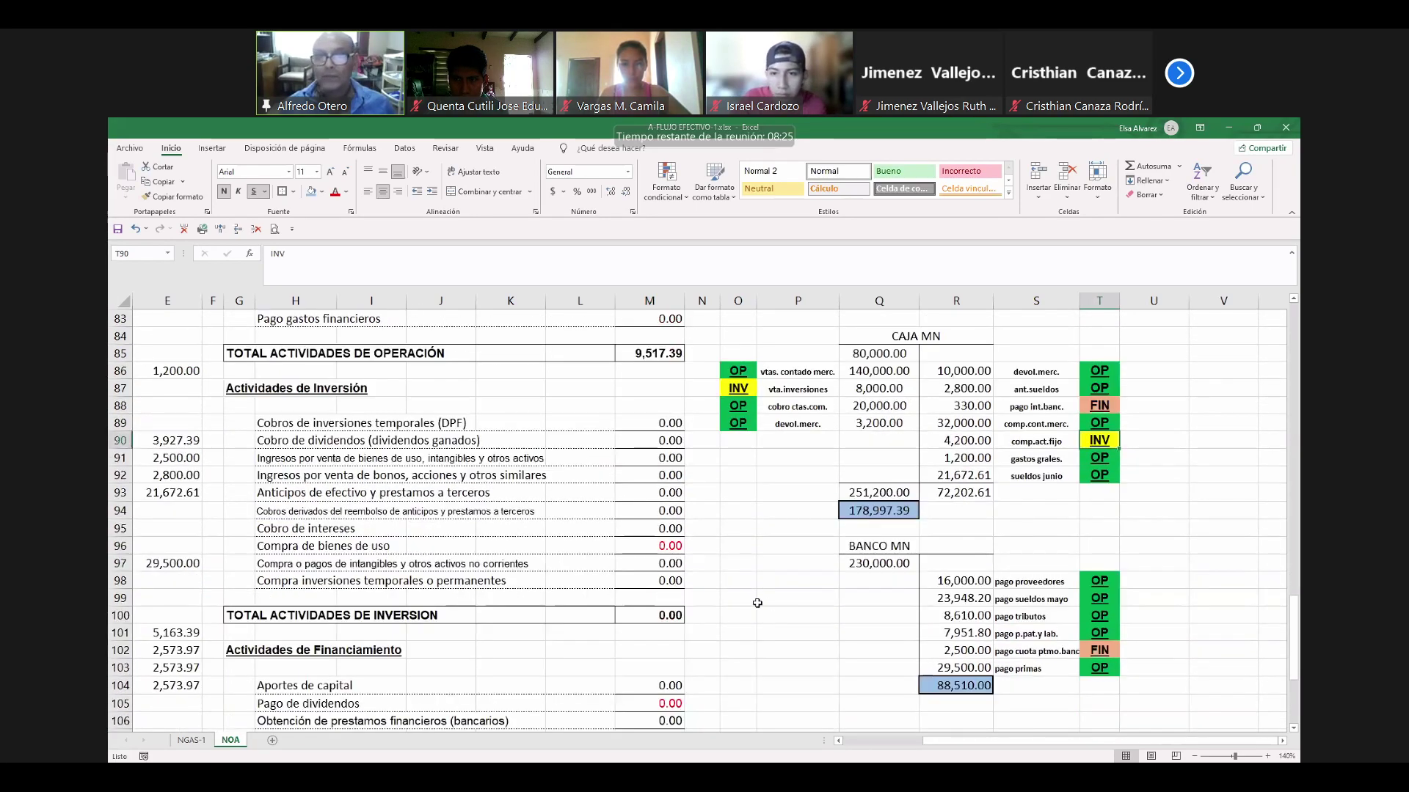
Enter +Q87 in M92 to link income from the sale of bonds and shares to the CAJA MN investment sale.
left_click(654, 446)
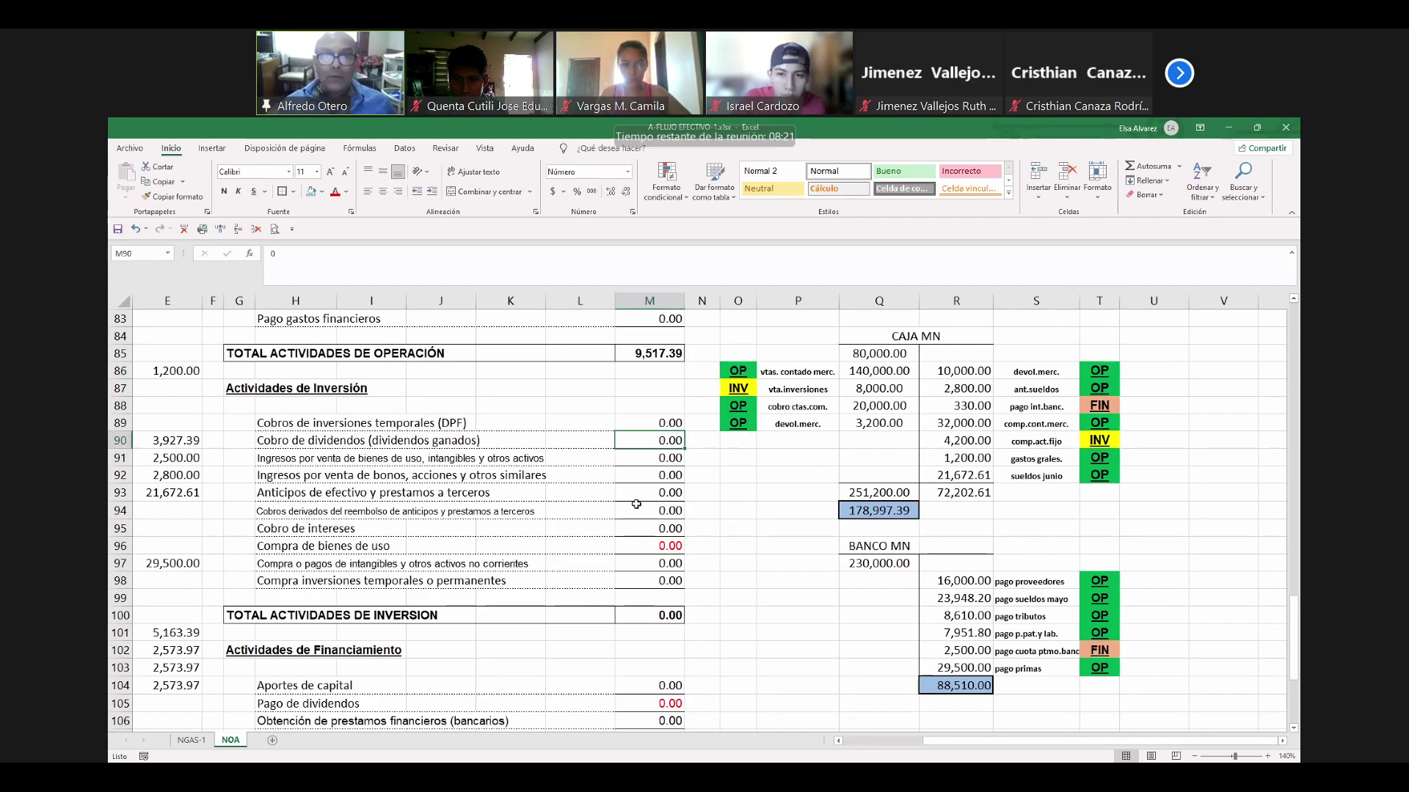
left_click(658, 463)
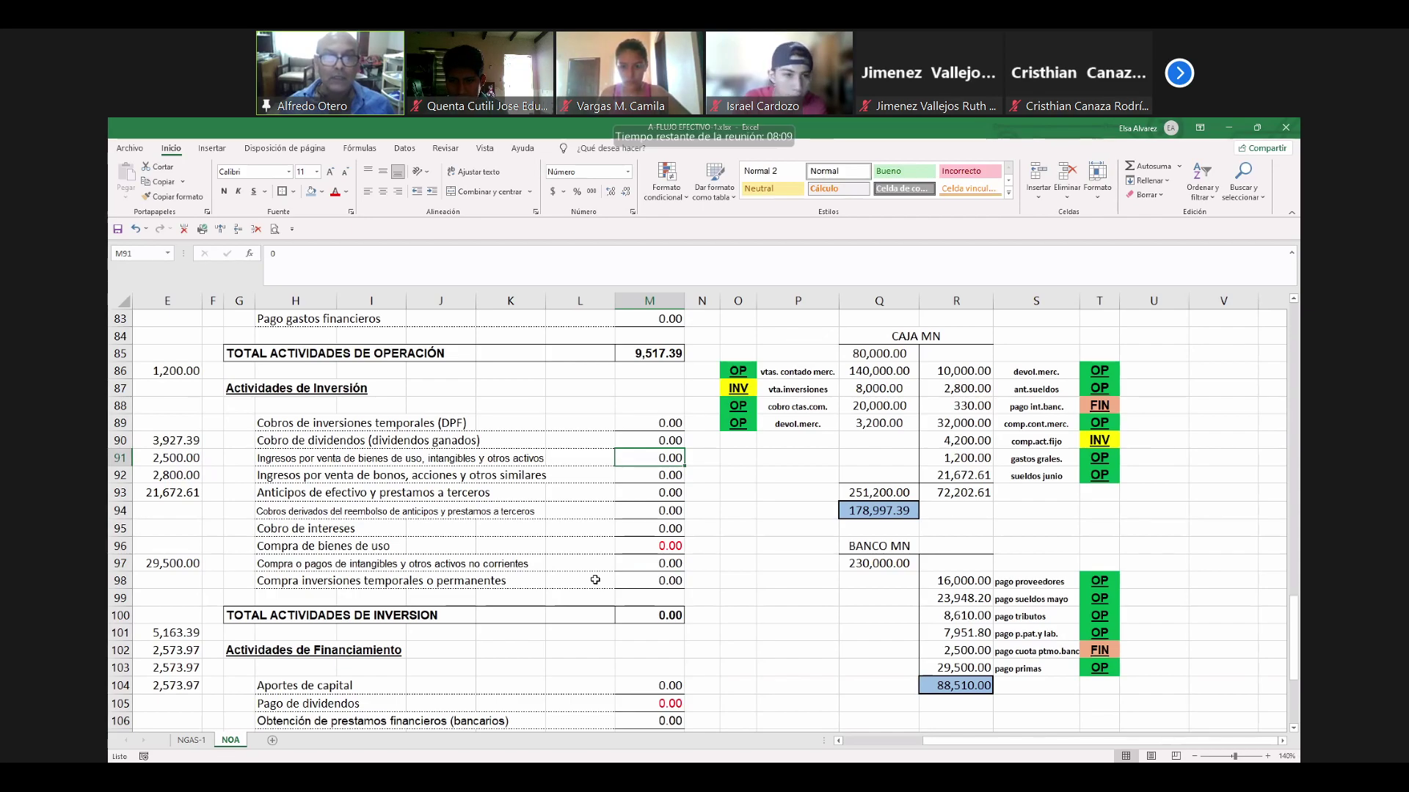
key("Down")
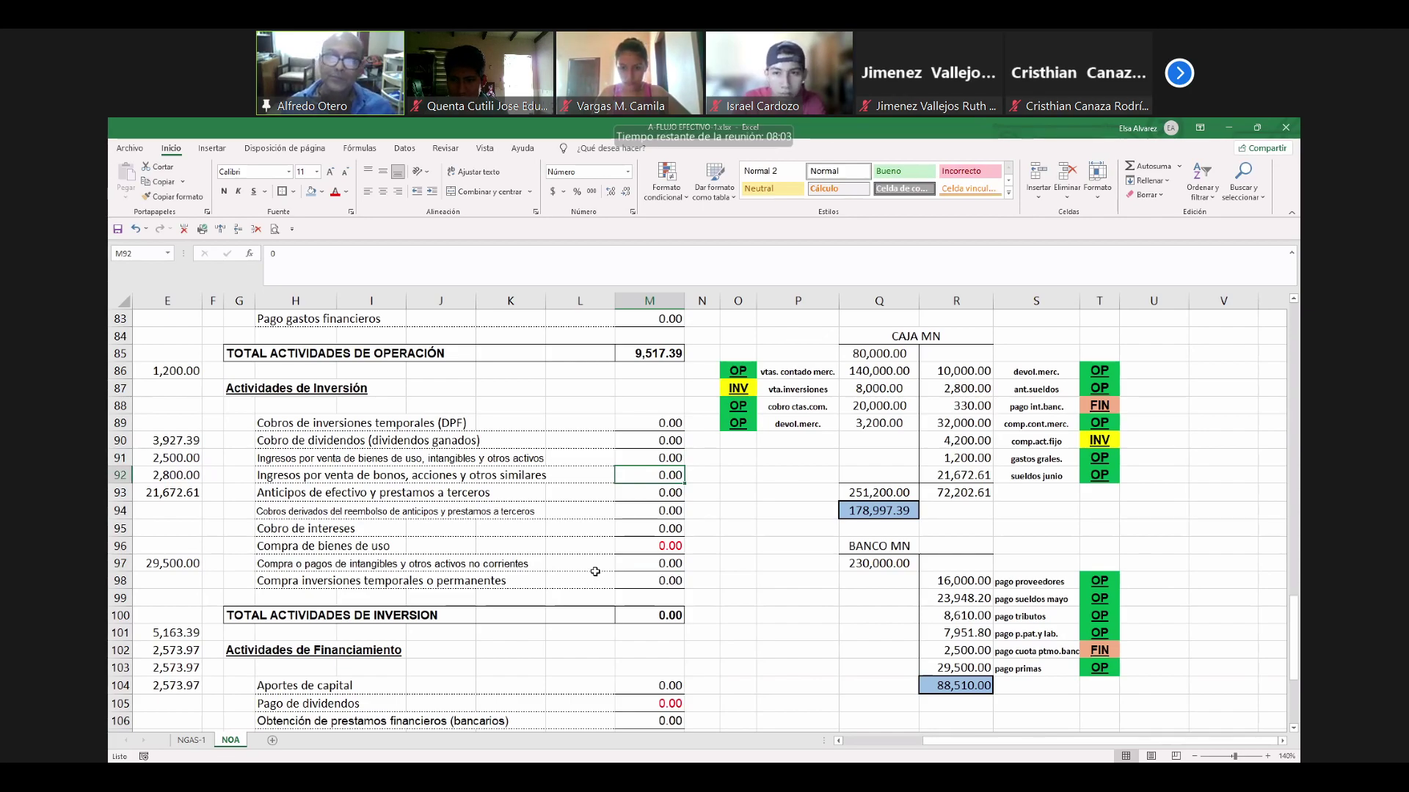
type("+")
left_click(879, 390)
key("Return")
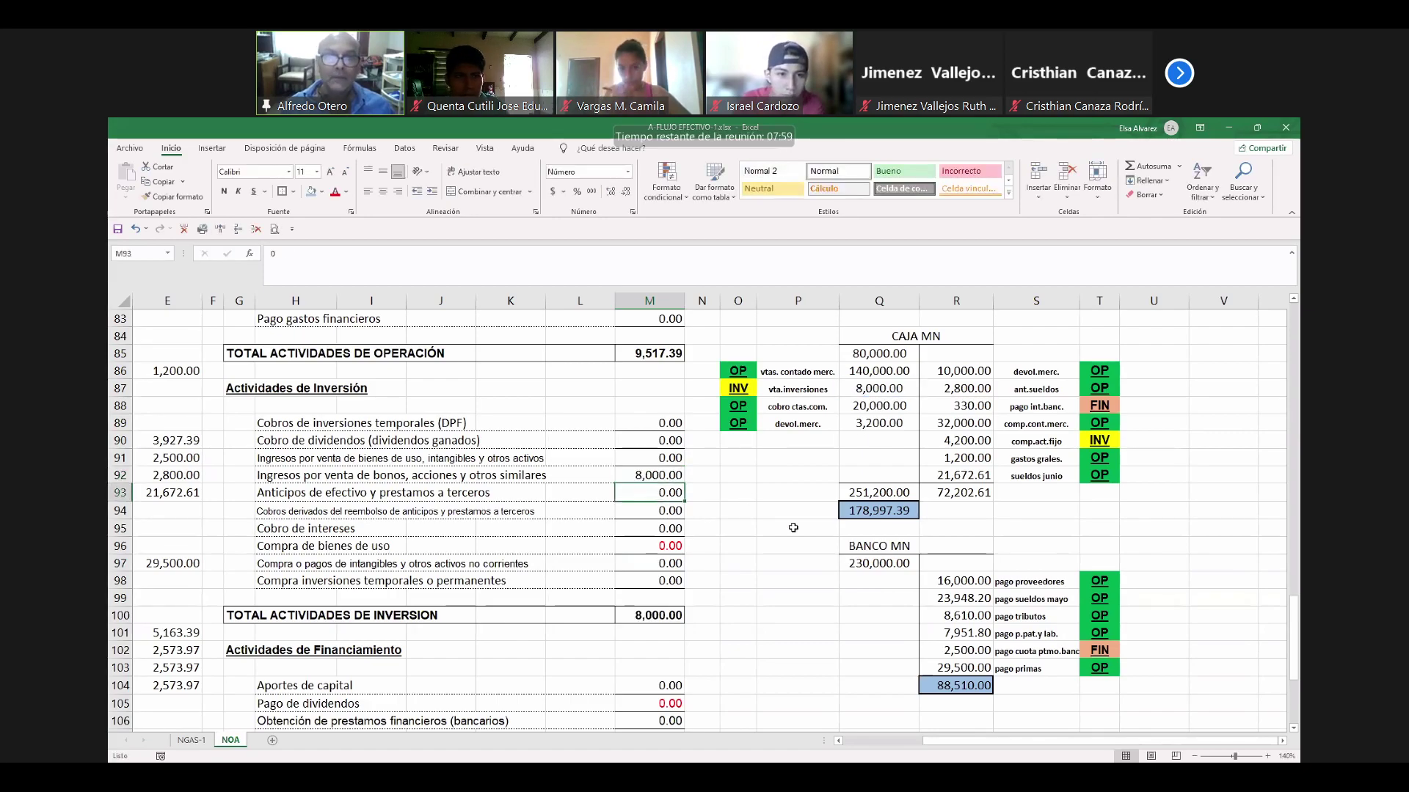
Enter -R90 in M96 to link the purchase of fixed assets to the CAJA MN fixed asset payment.
key("Down")
key("Down")
key("Down")
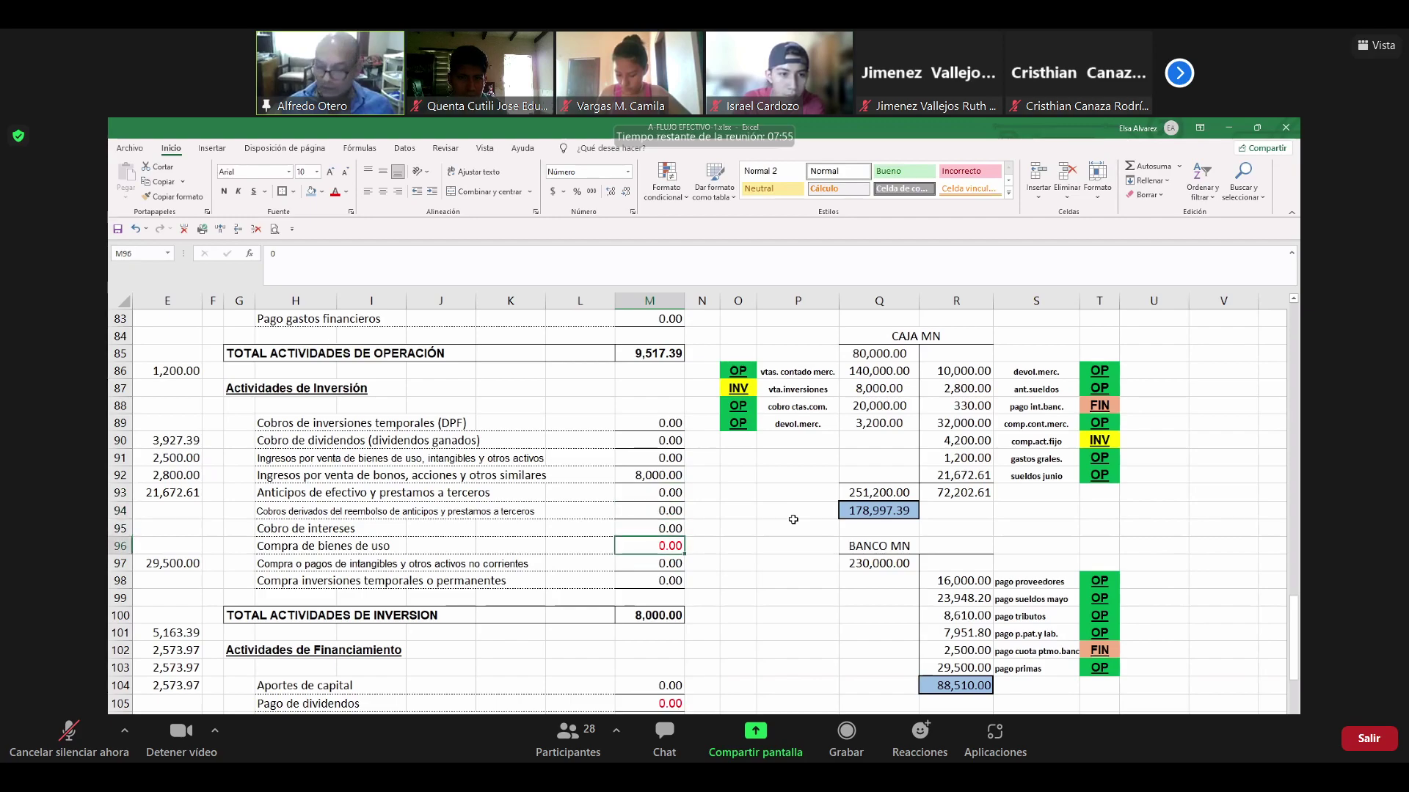
type("-")
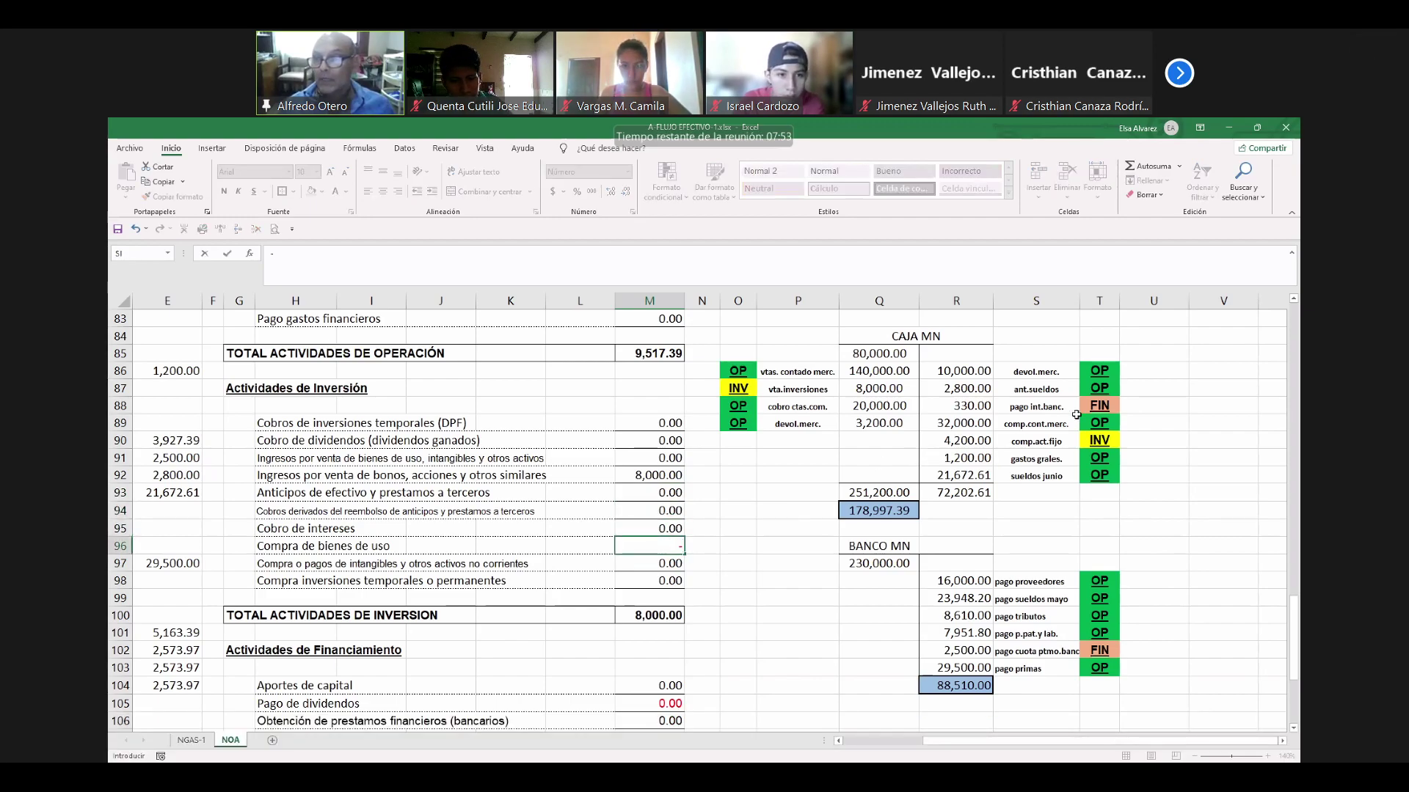
left_click(965, 445)
key("Return")
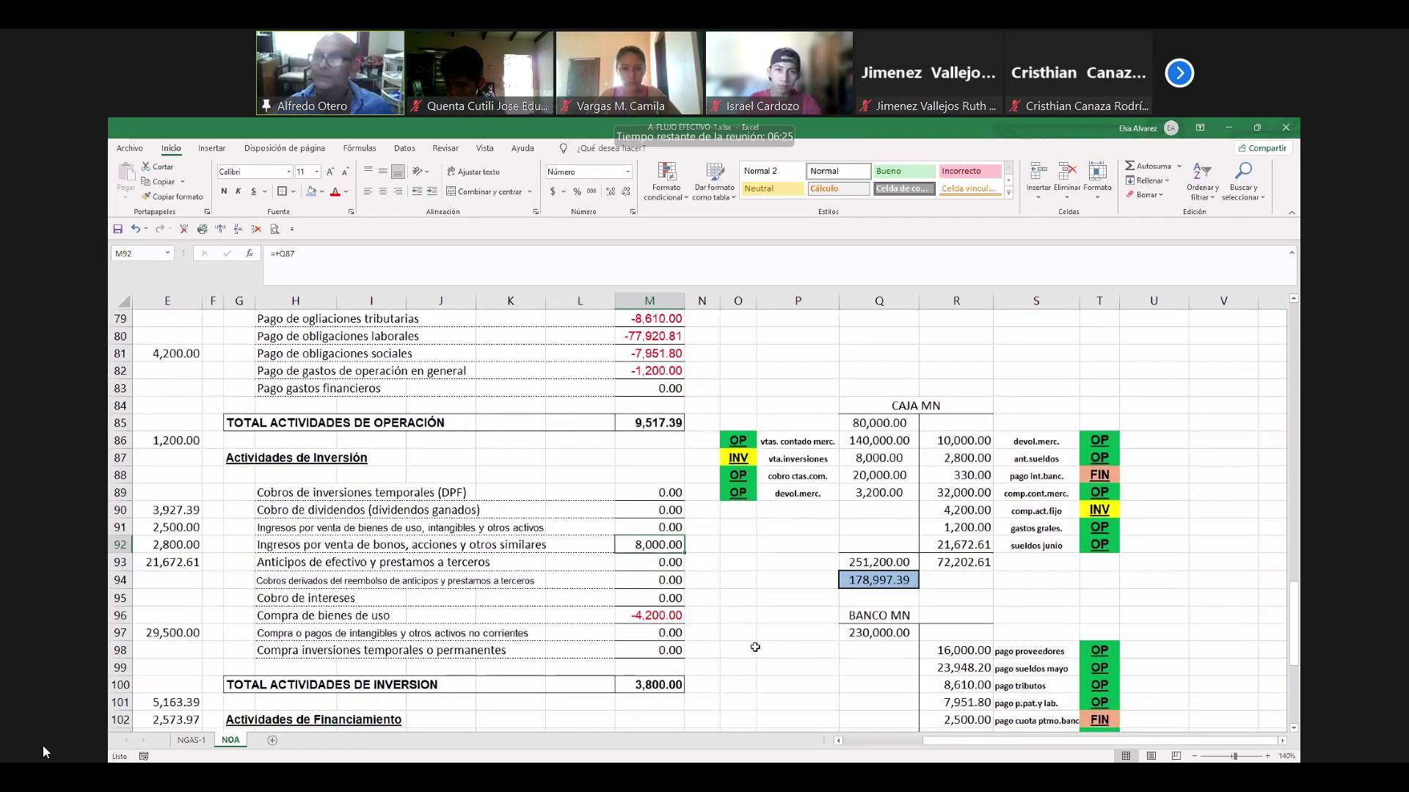
Move the CAJA MN and BANCO MN block O84:T104 down beside the financing activities so it starts at O102.
mouse_move(79, 725)
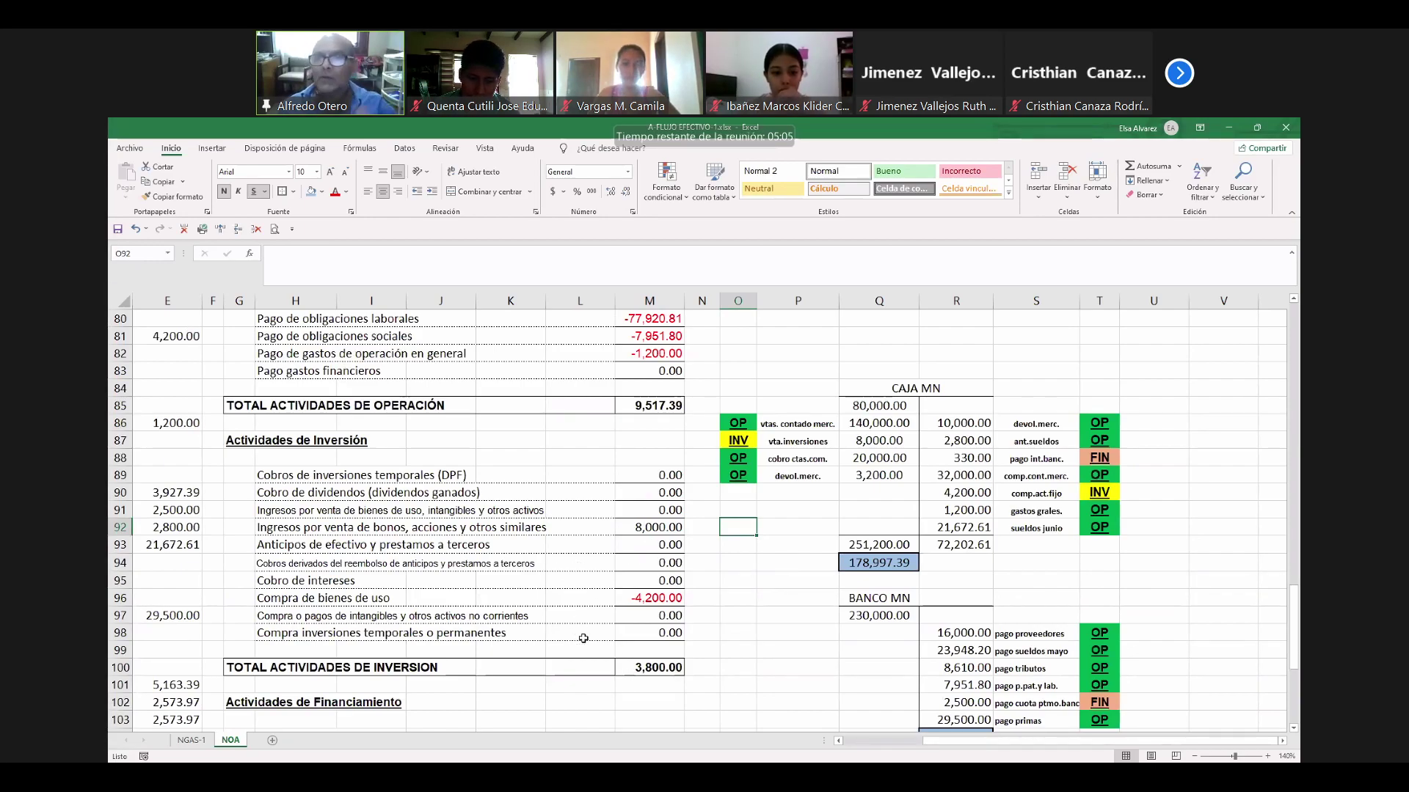
scroll(584, 647, "up", 2)
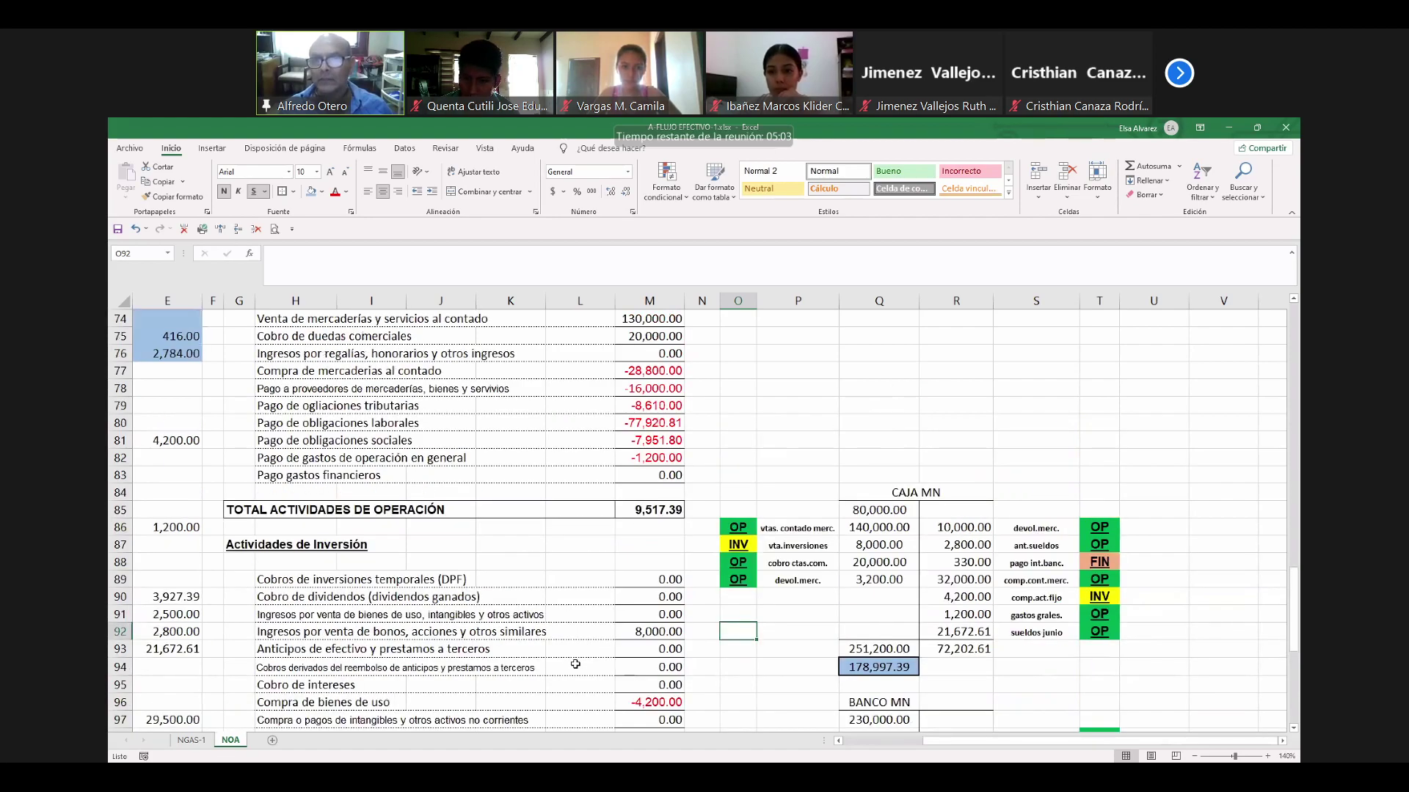
scroll(620, 649, "up", 2)
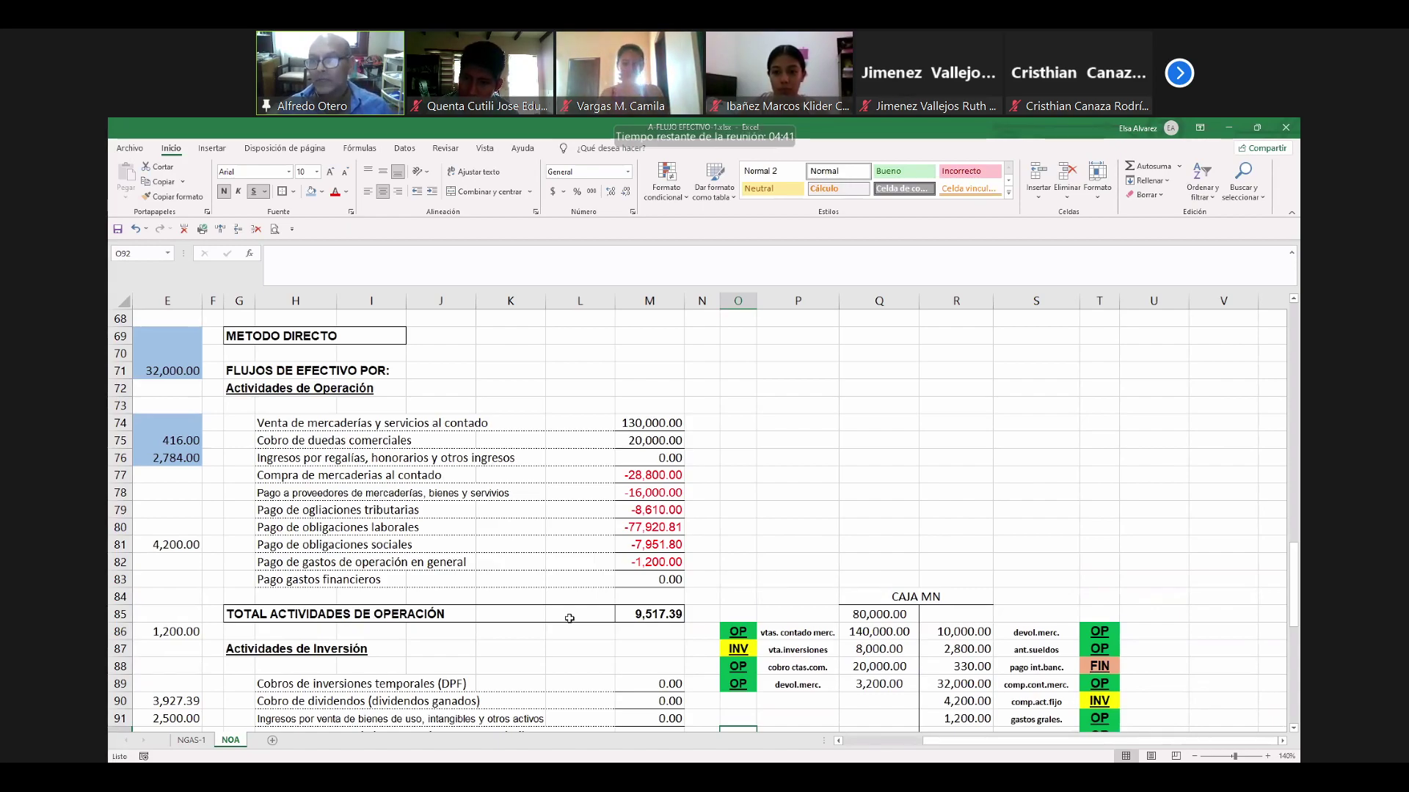
scroll(570, 618, "down", 1)
scroll(569, 619, "down", 2)
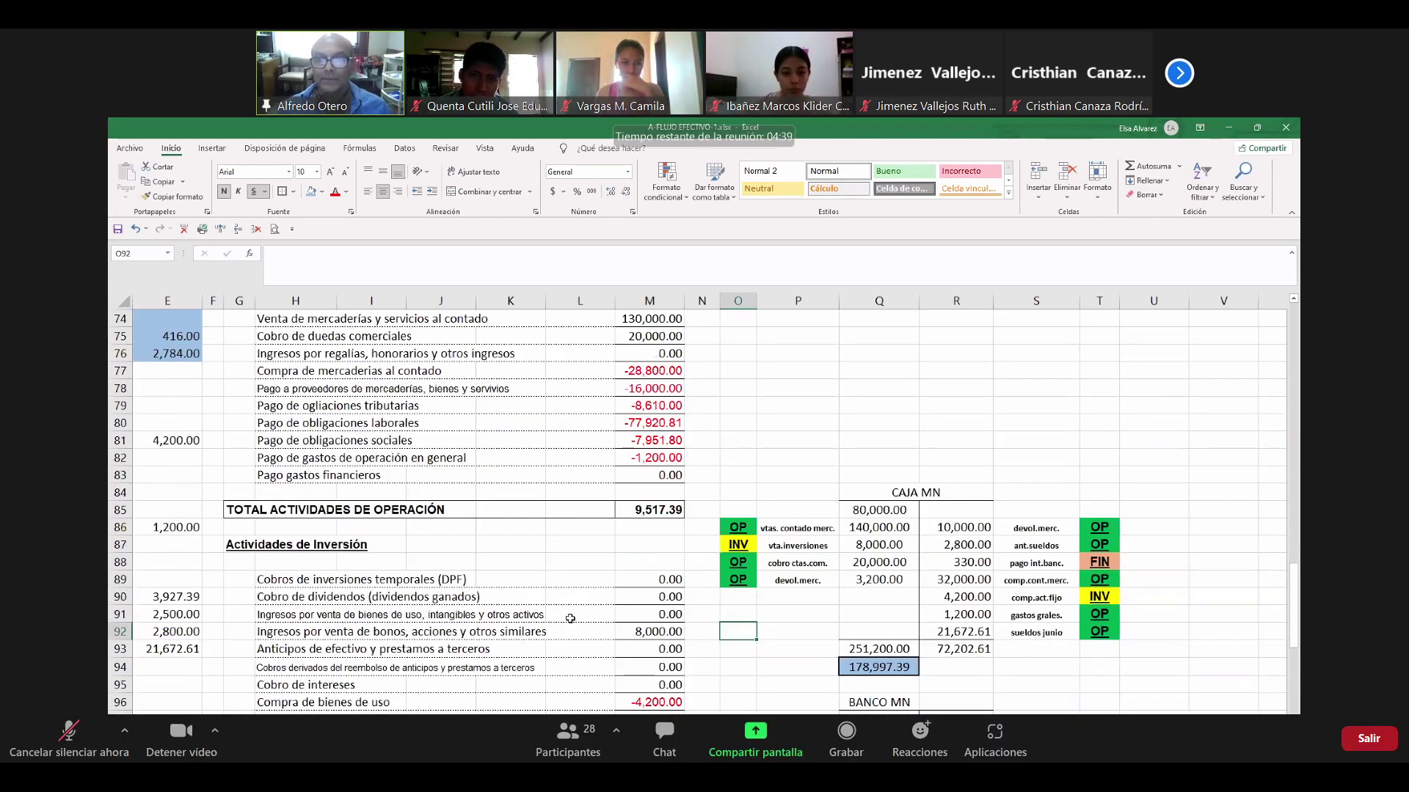
scroll(579, 622, "down", 2)
scroll(581, 623, "down", 1)
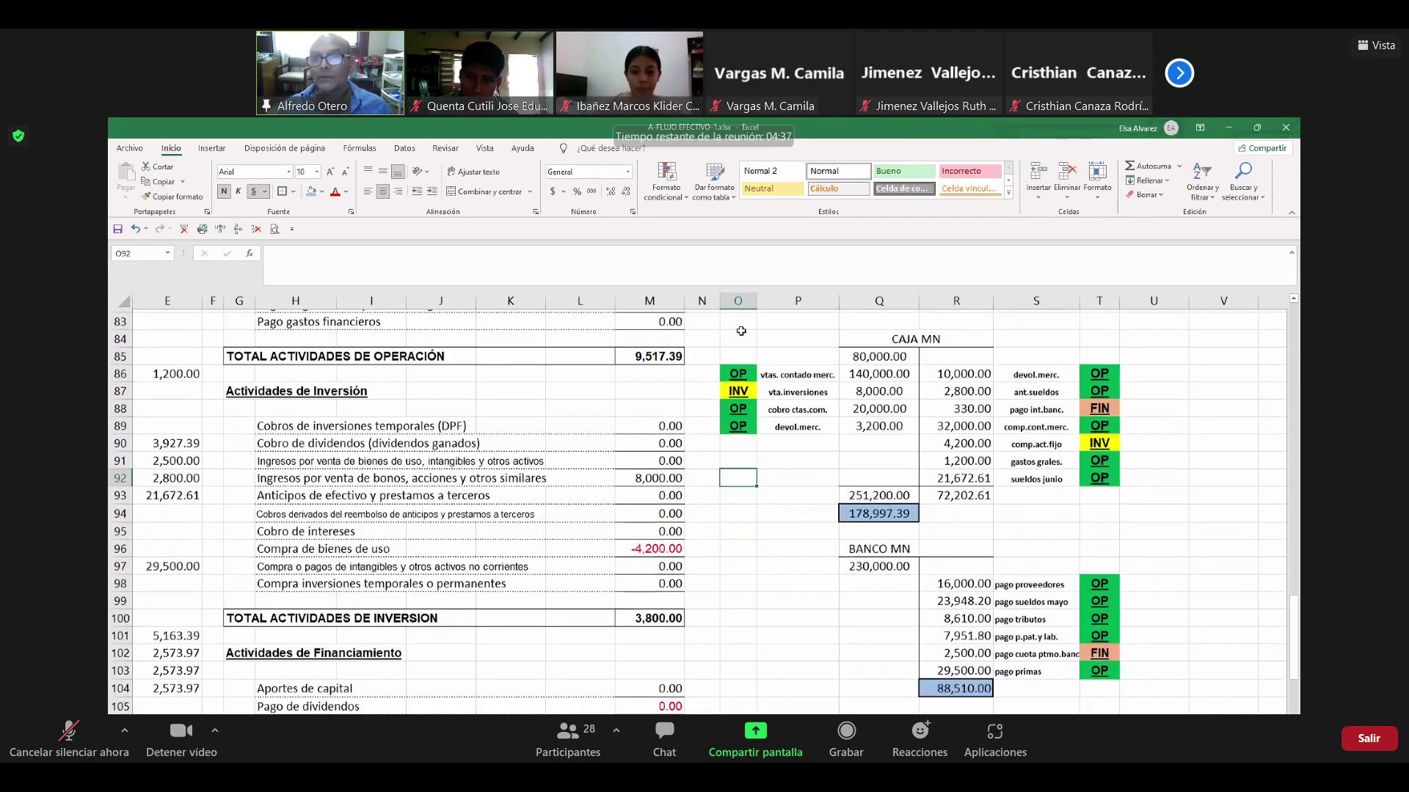
mouse_move(737, 336)
left_mouse_down()
mouse_move(1097, 423)
mouse_move(1093, 675)
left_mouse_up()
scroll(1093, 675, "down", 3)
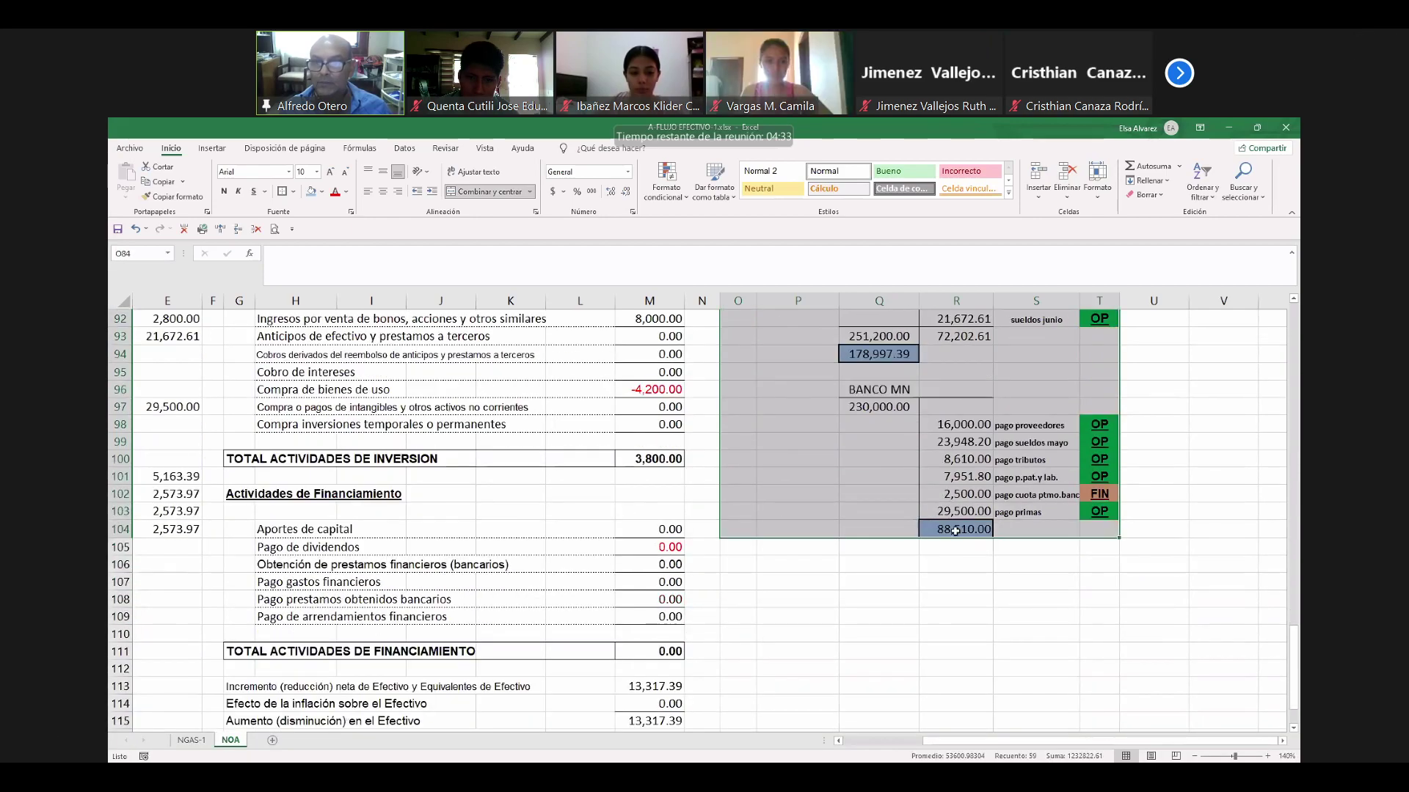
scroll(885, 489, "down", 1)
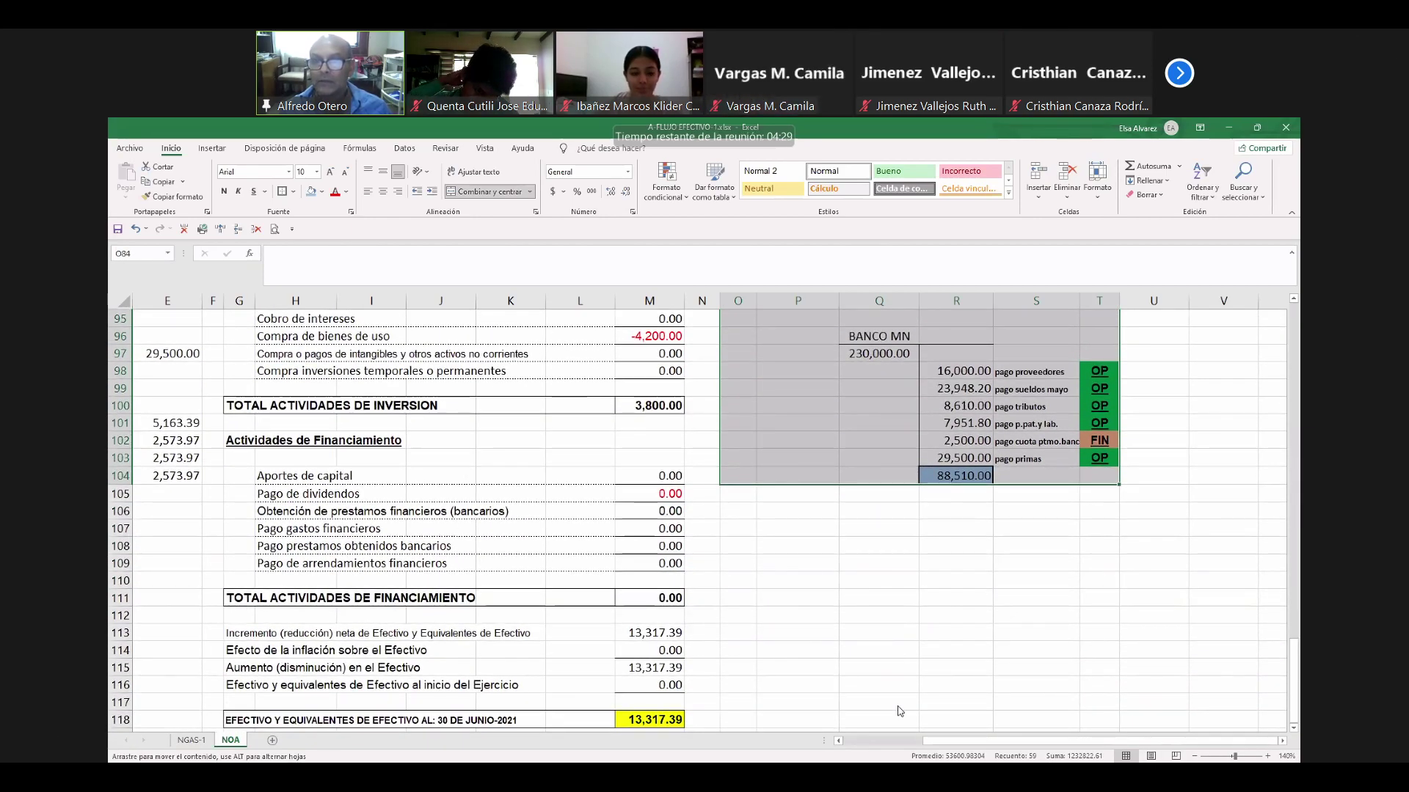
left_click_drag(858, 584, 855, 581)
left_click(851, 579)
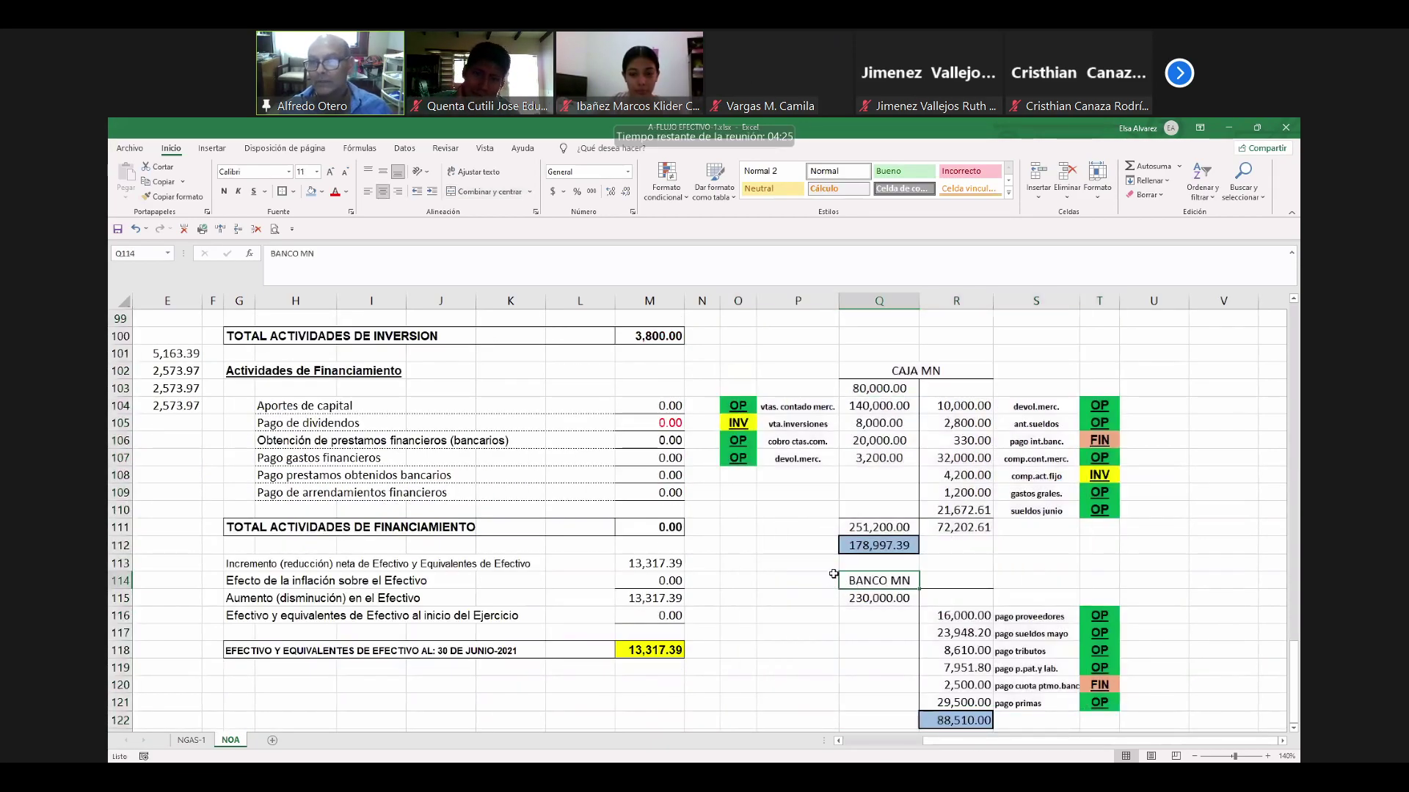
Clear the formula for the net increase in cash and cash equivalents in M113.
left_click(1043, 442)
left_click(1068, 688)
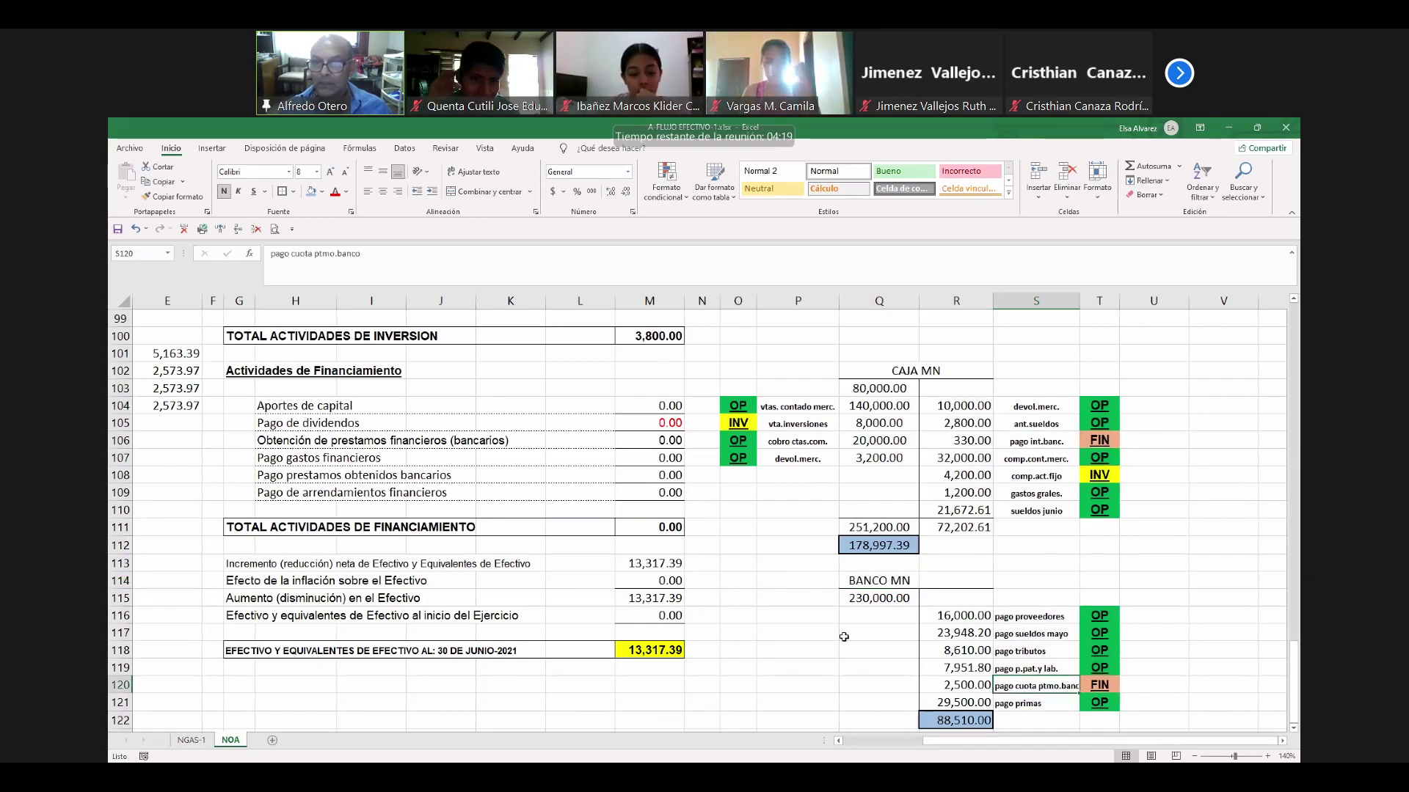
left_click(677, 563)
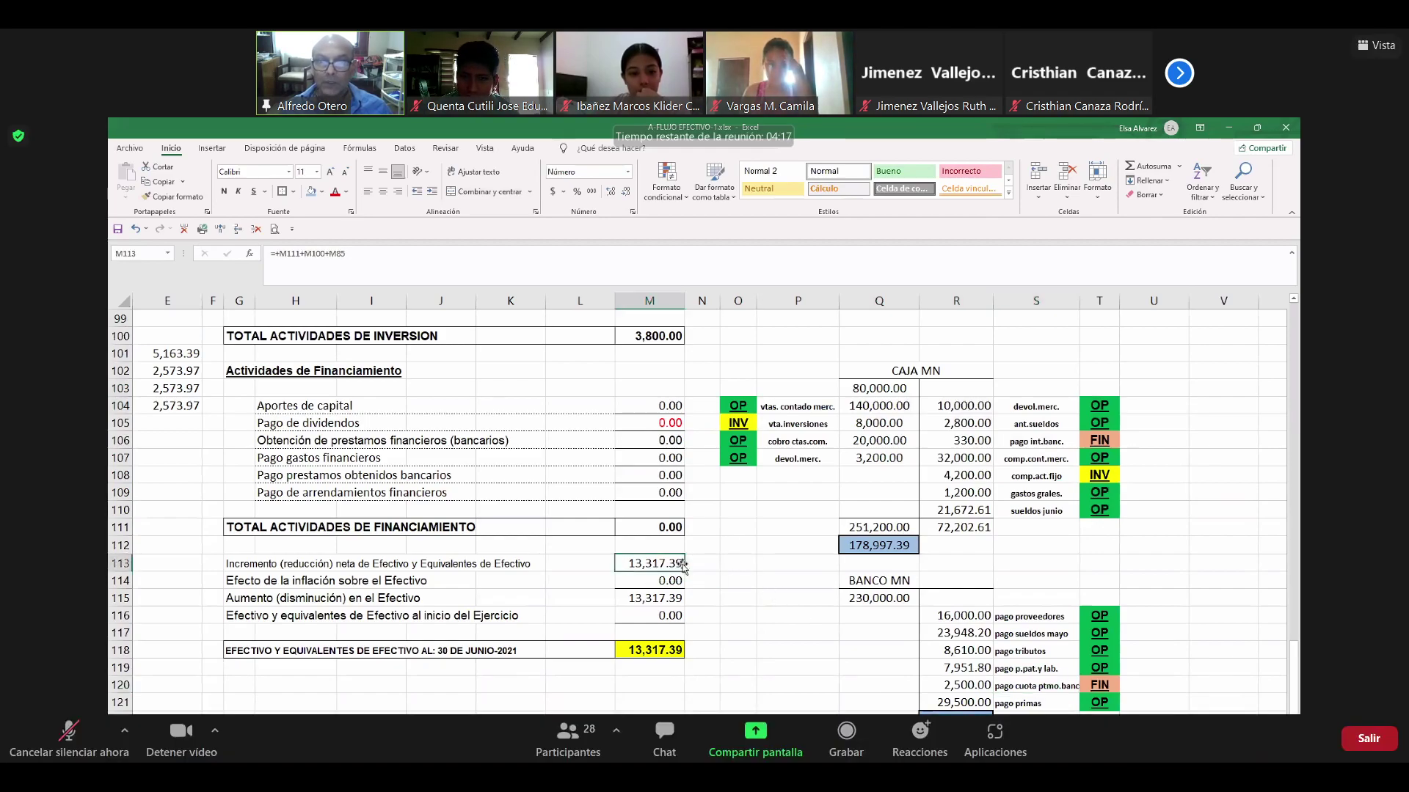
key("Delete")
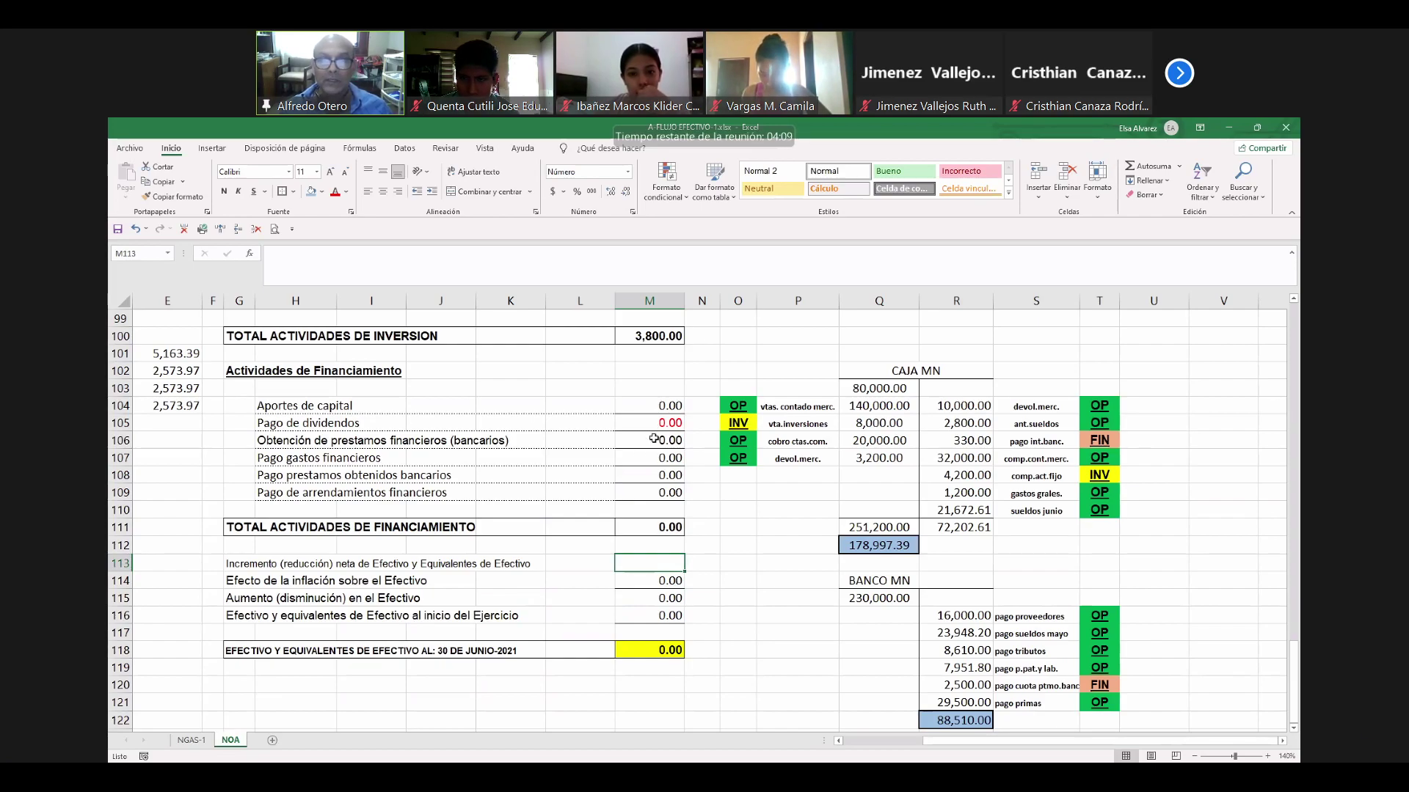
Extend the financial expenses label in H107 to read "Pago gastos financieros (intereses banc.)".
left_click(624, 458)
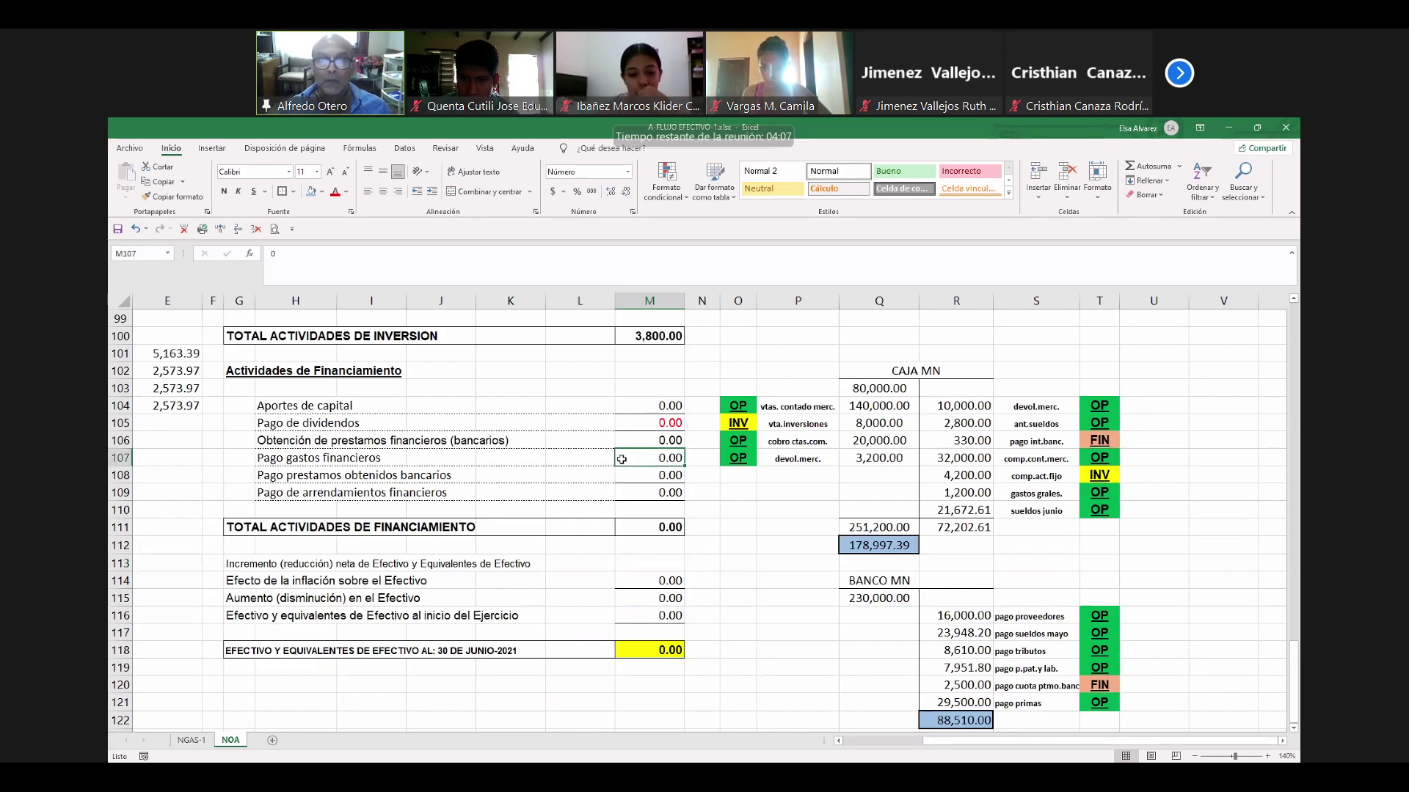
left_click(293, 458)
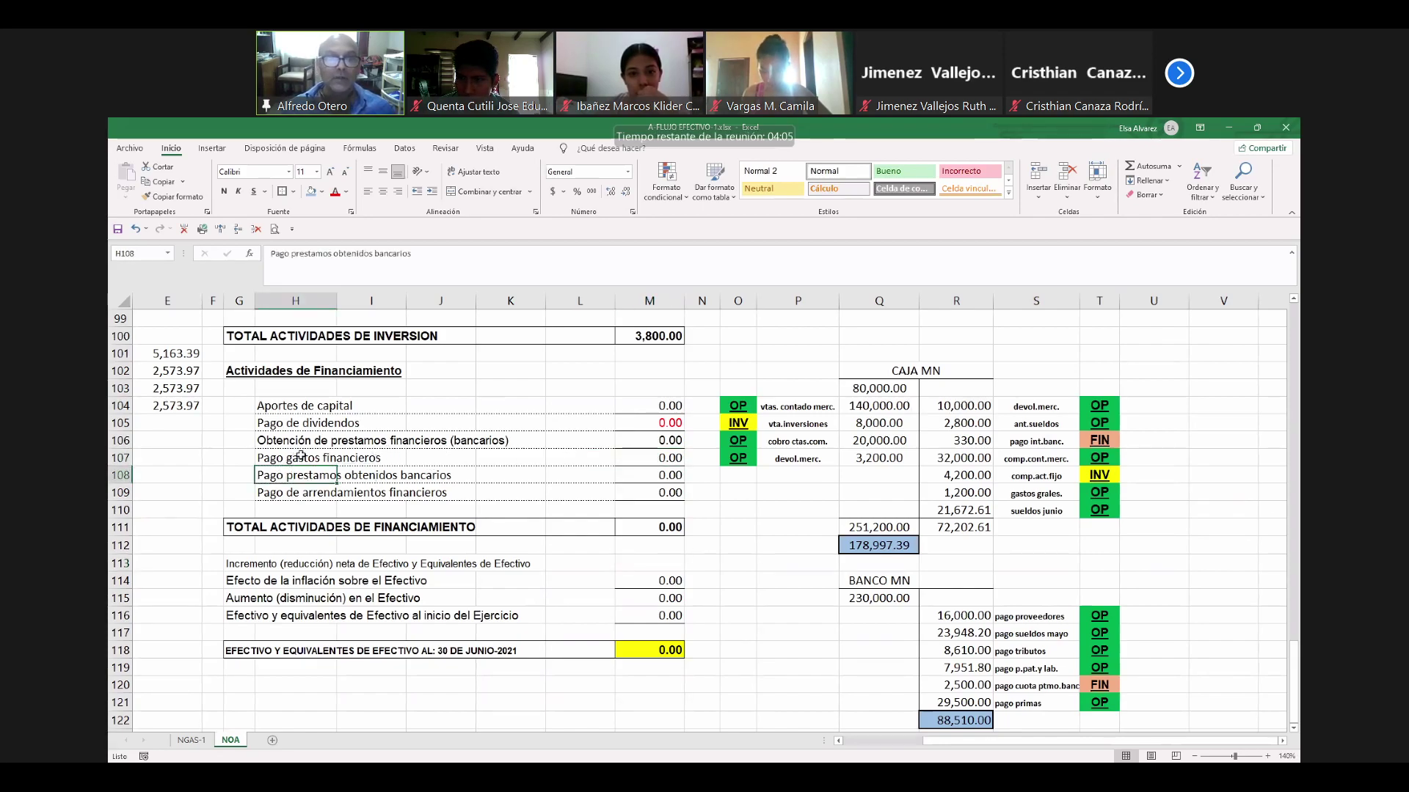
left_click(481, 278)
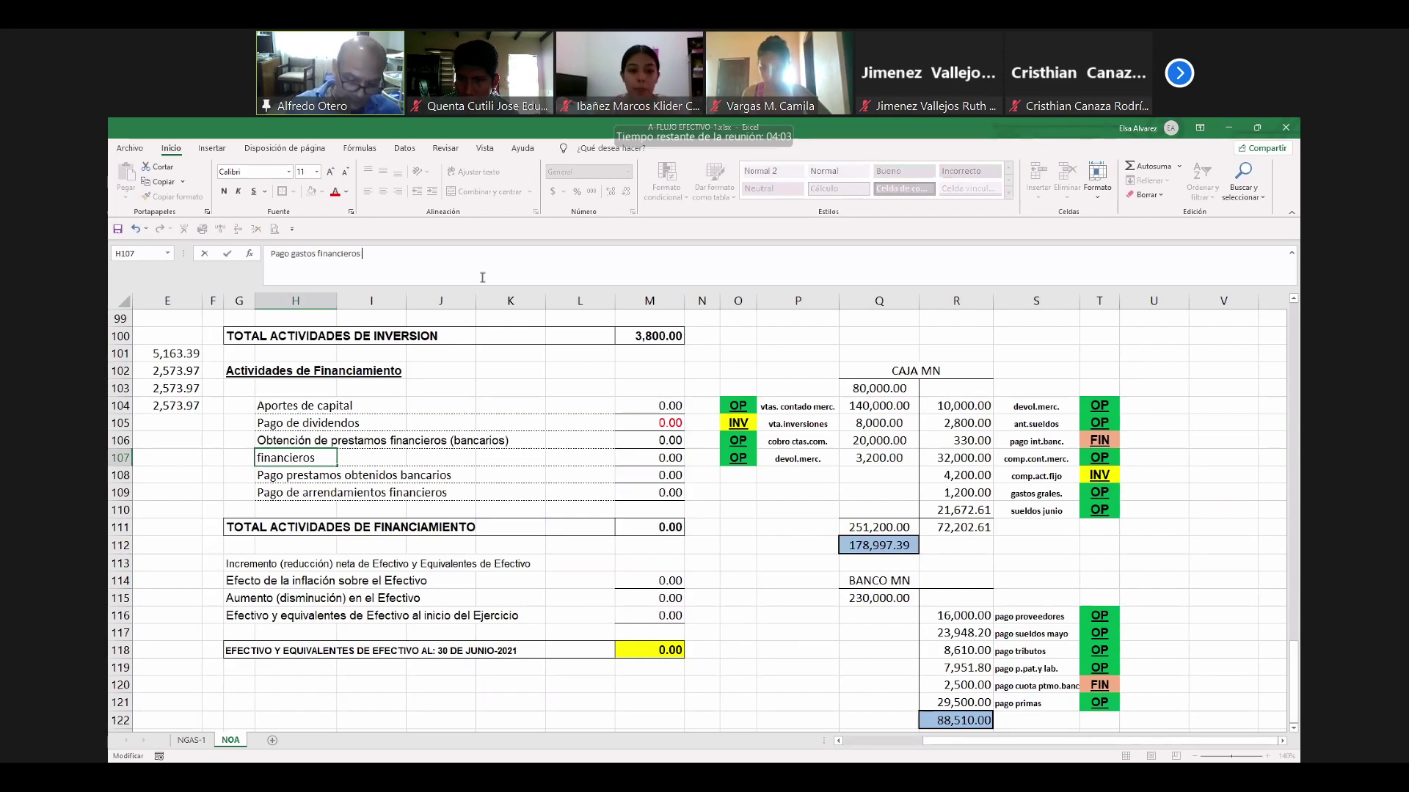
type("(intereses banc.)")
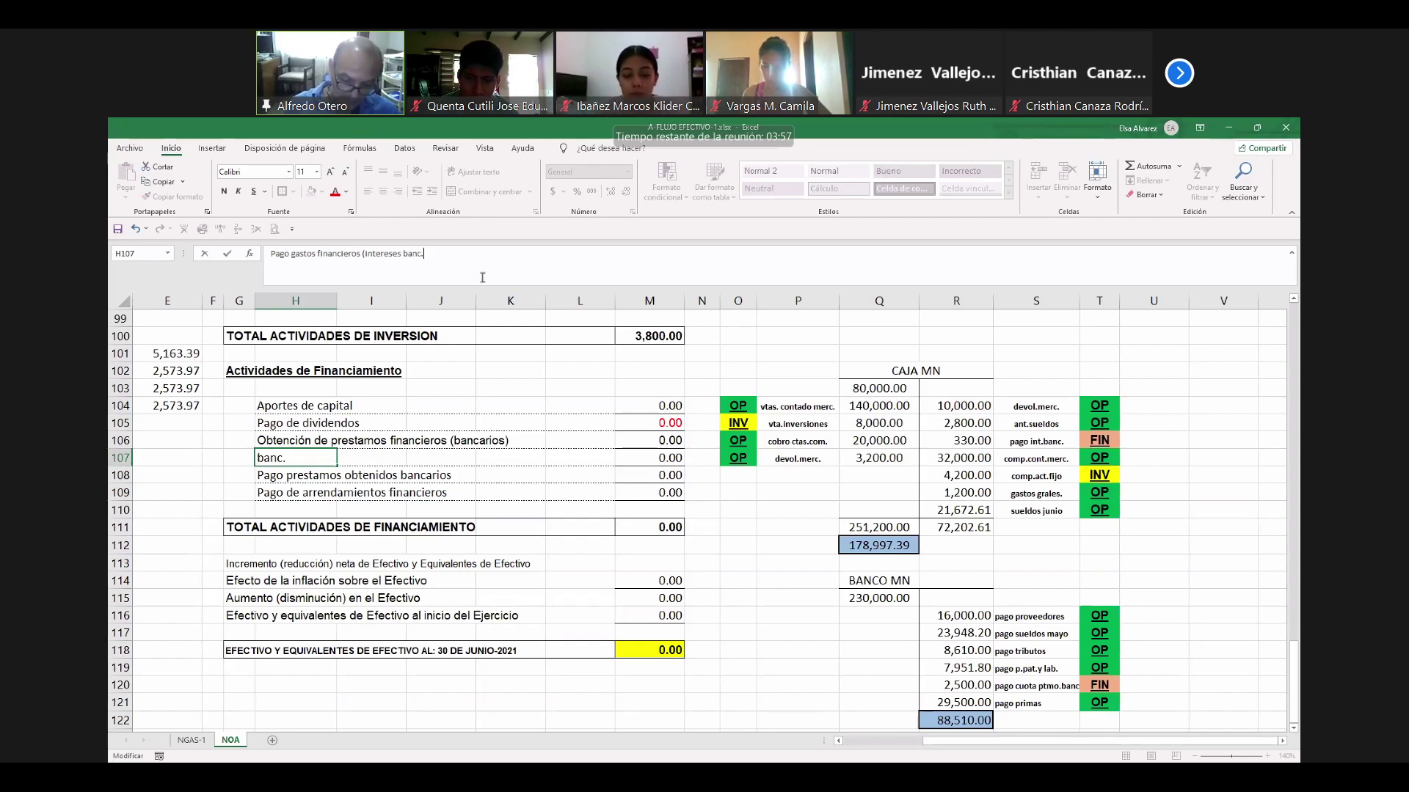
key("Return")
Set the font color of M107:M108, the financial expenses and bank loan payment amounts, to red.
key("Up")
key("Right")
key("Right")
key("Right")
key("Right")
key("Right")
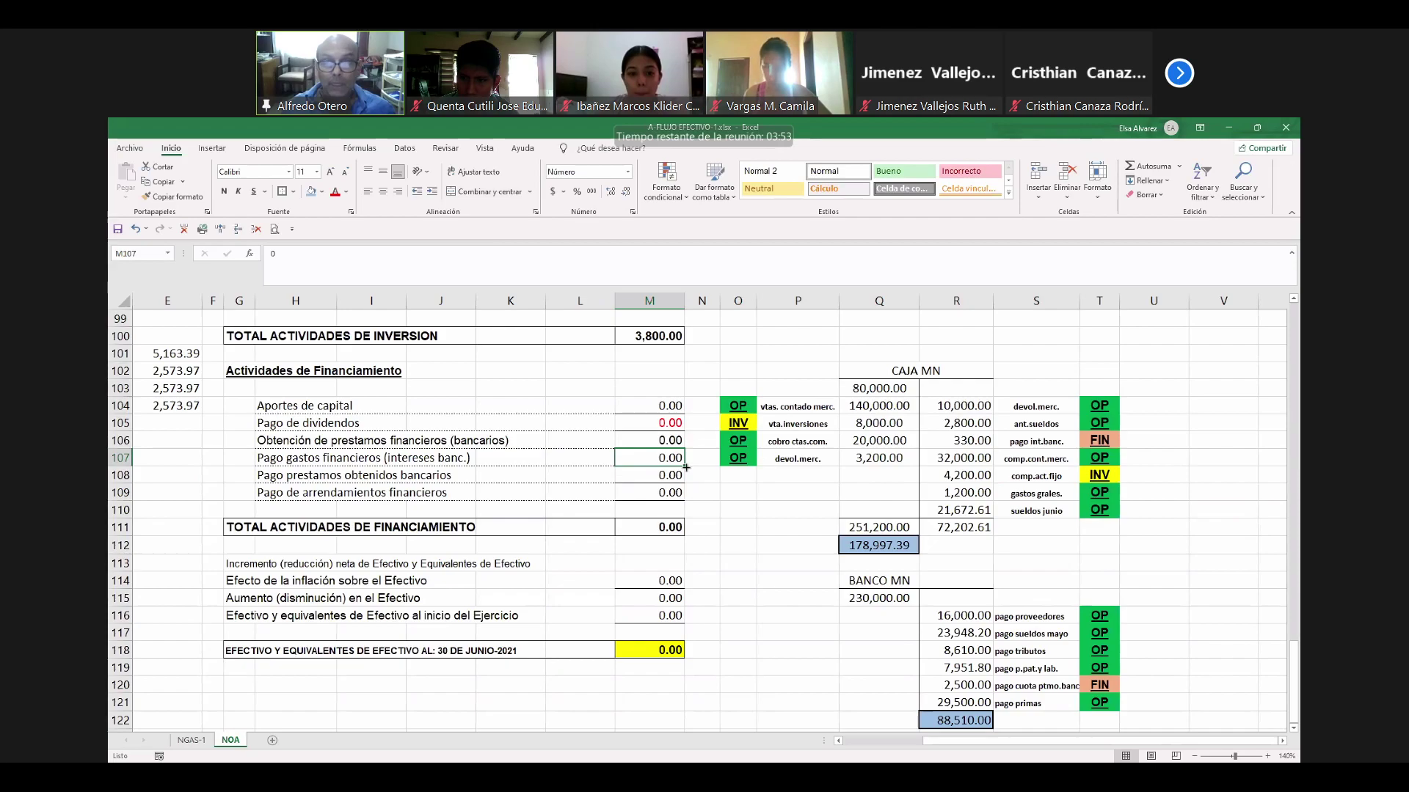
key("shift+Down")
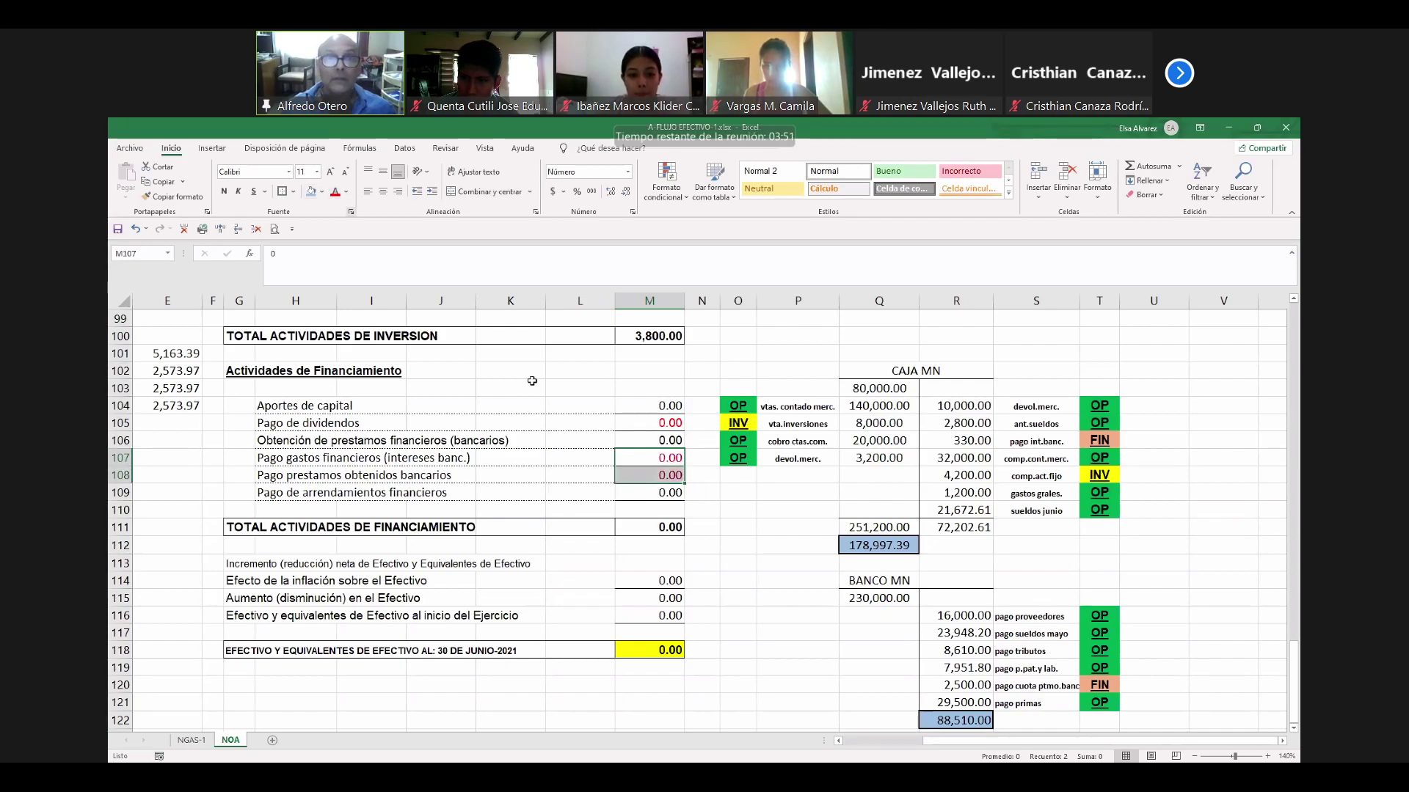
Link the financial expenses payment in M107 to the CAJA MN bank interest as a negative, using -R106.
left_click(633, 457)
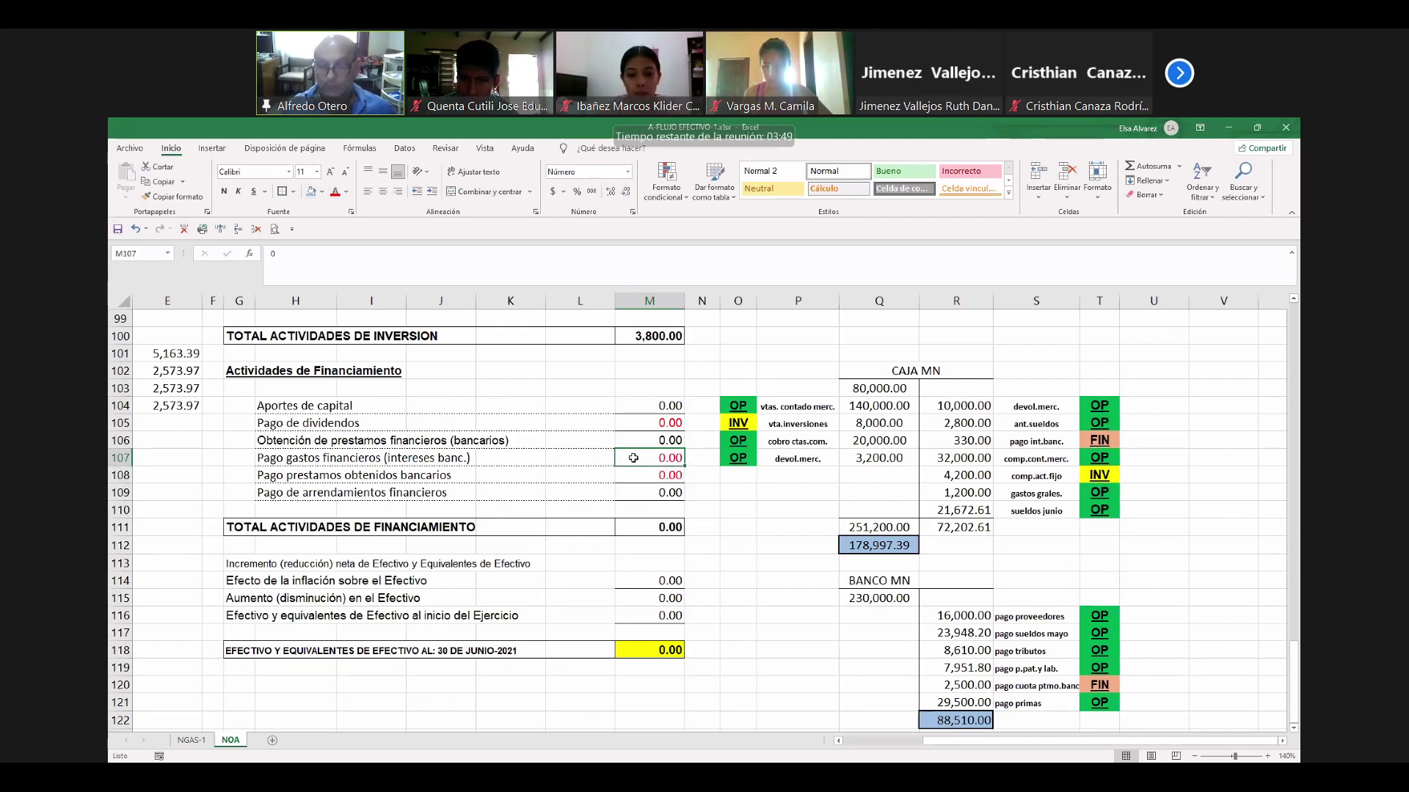
type("-")
left_click(928, 438)
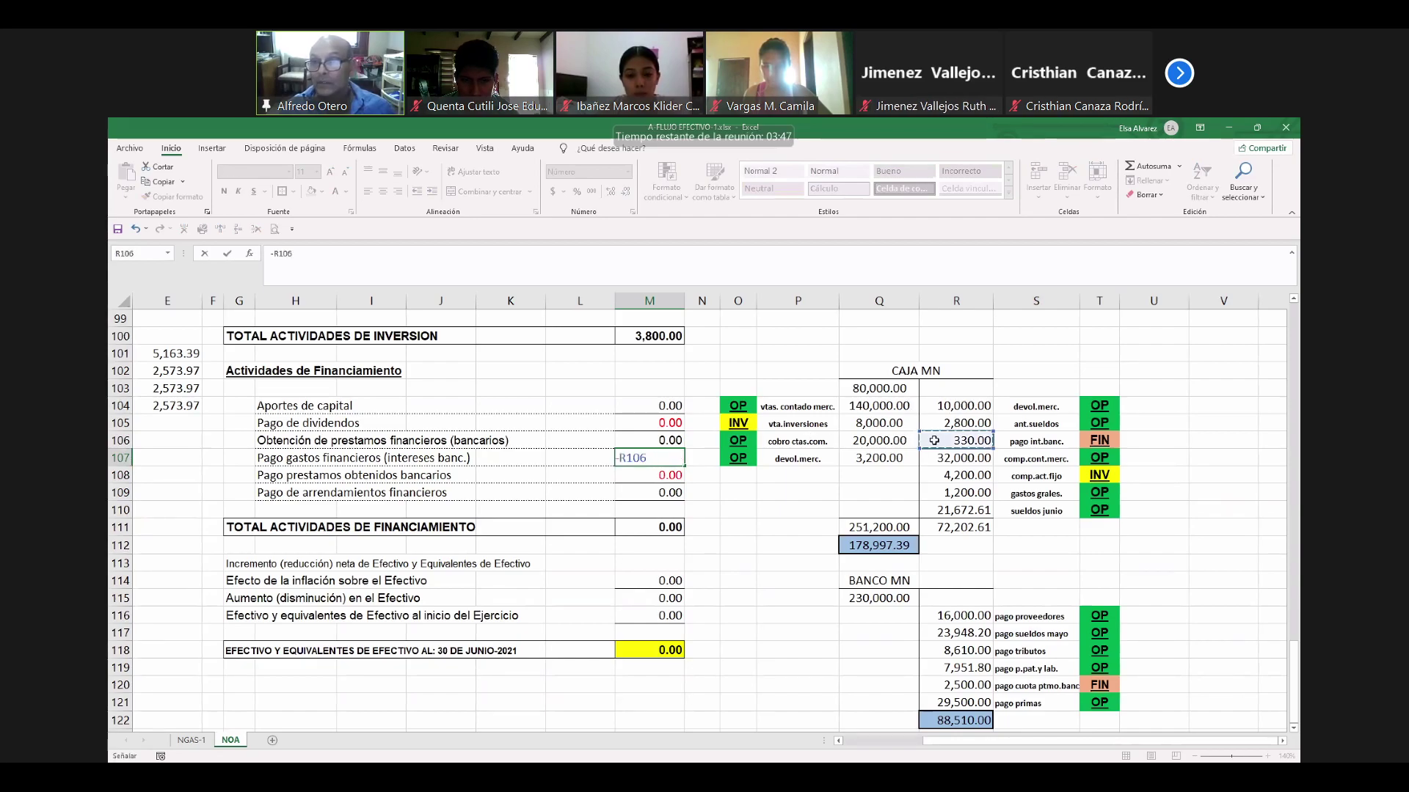
key("Return")
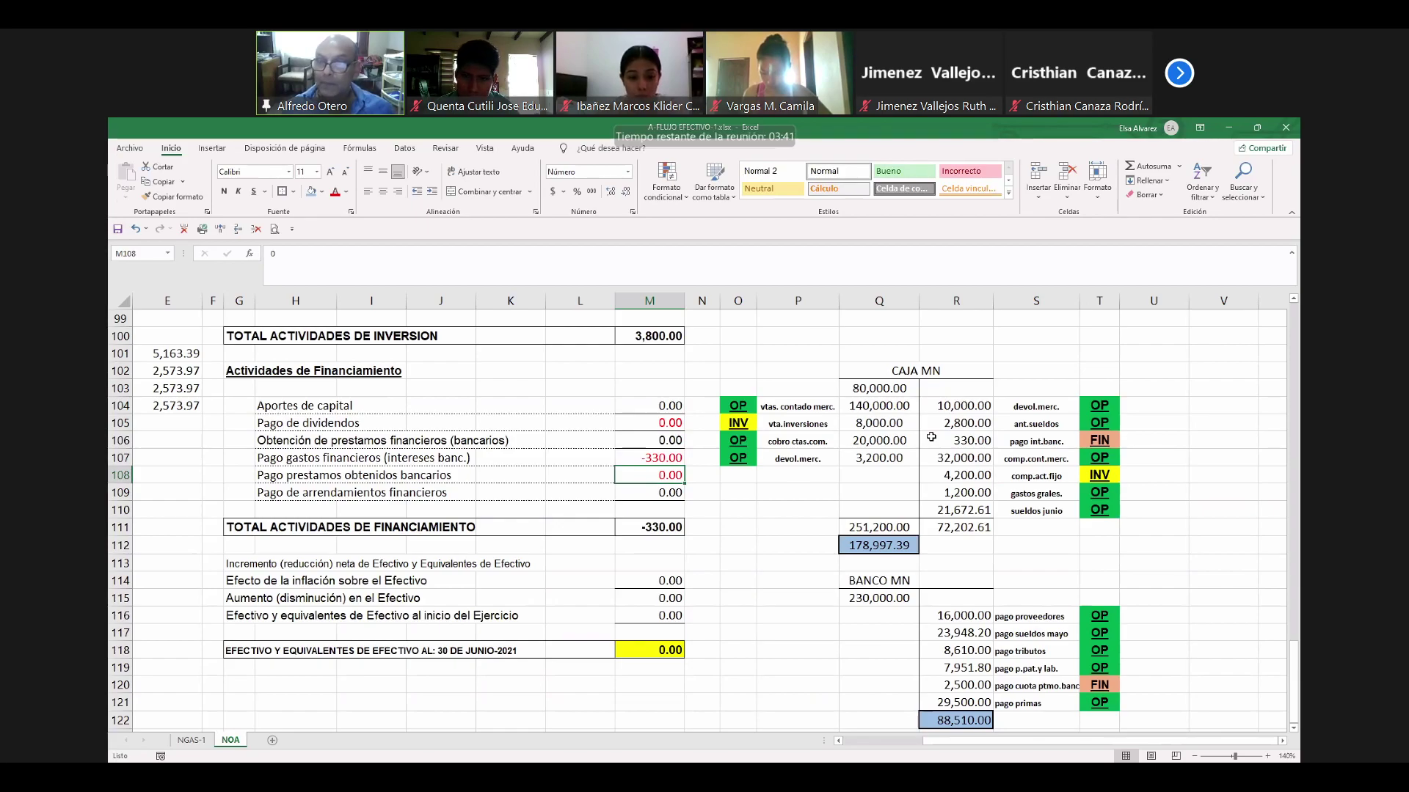
Link the bank loan payment in M108 to the BANCO MN loan instalment as a negative, using -R120.
type("-")
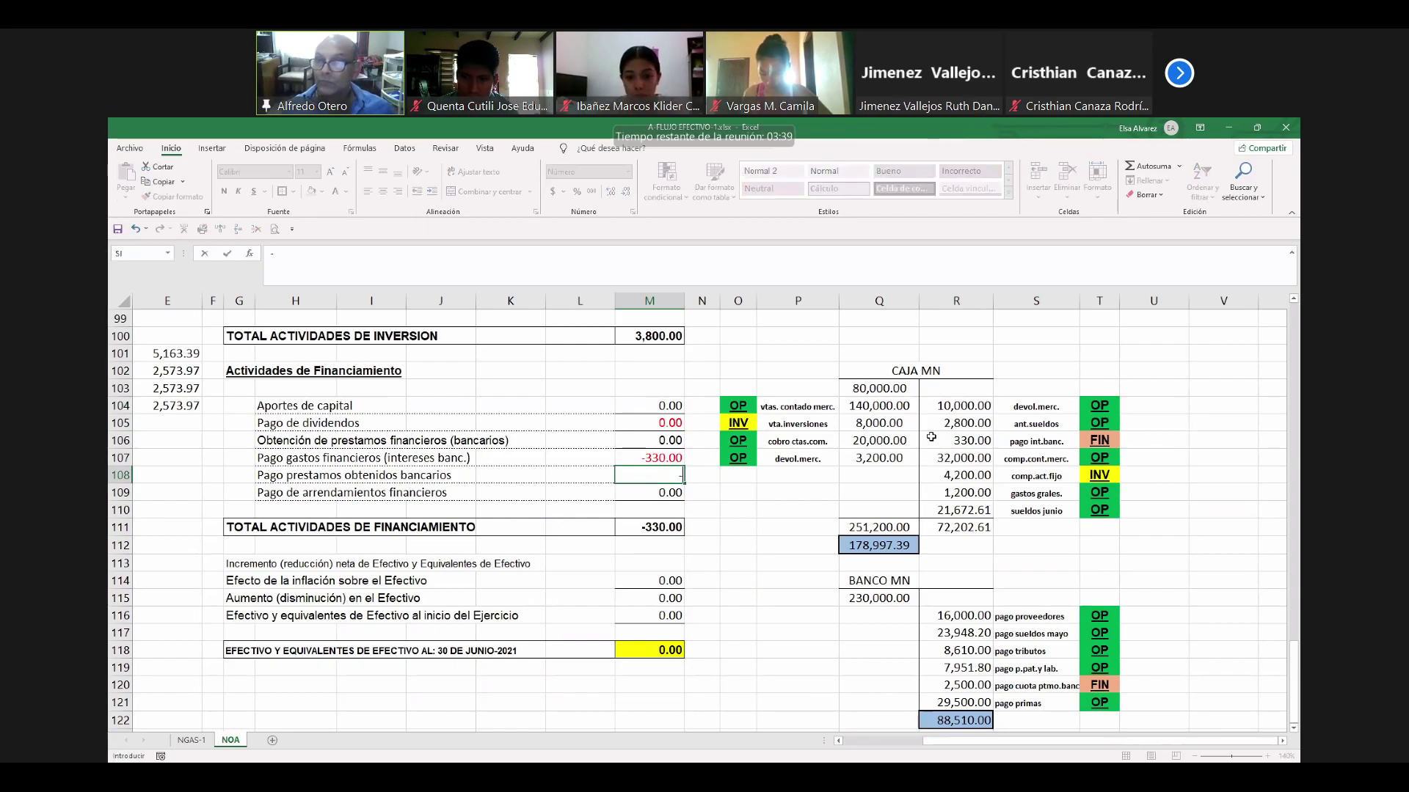
left_click(960, 687)
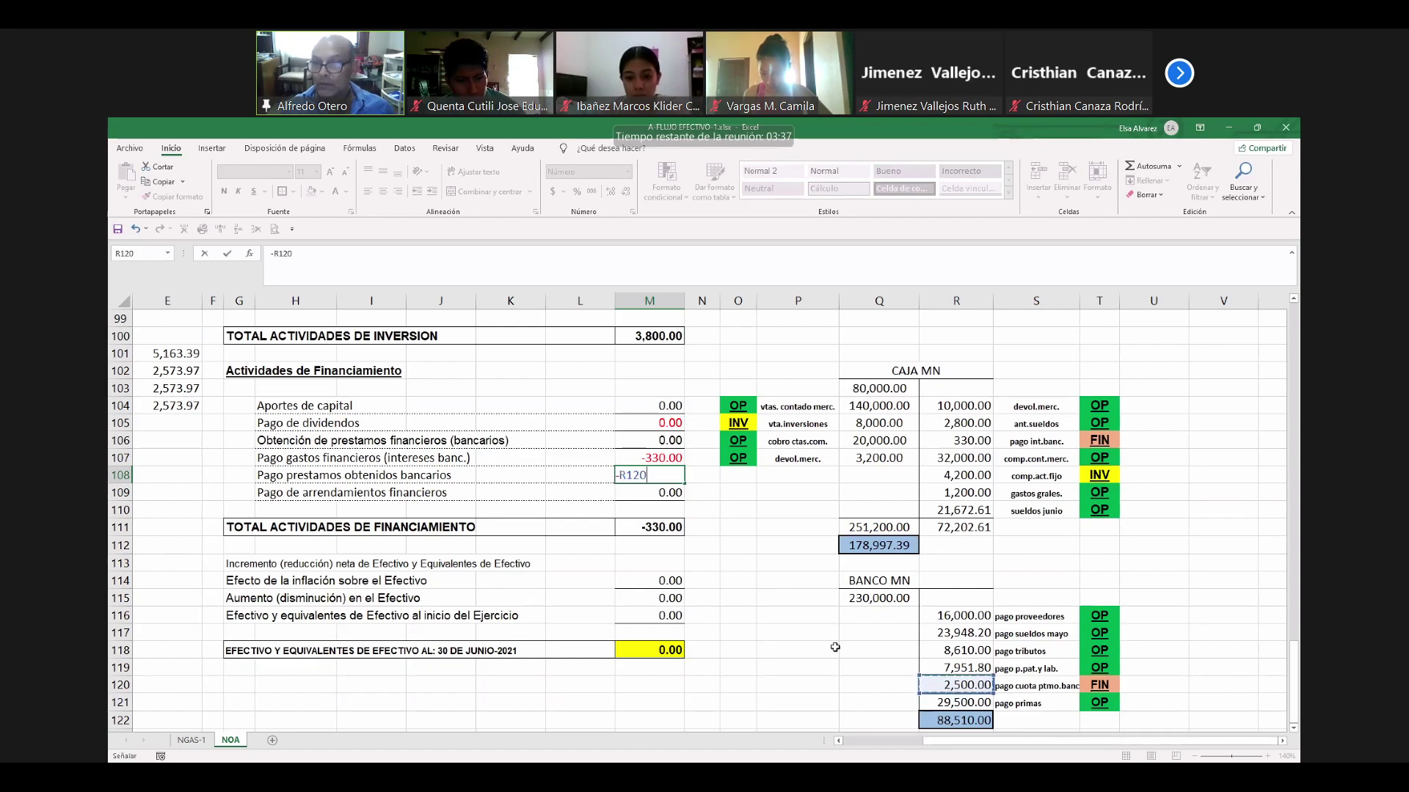
key("Return")
key("Down")
key("Down")
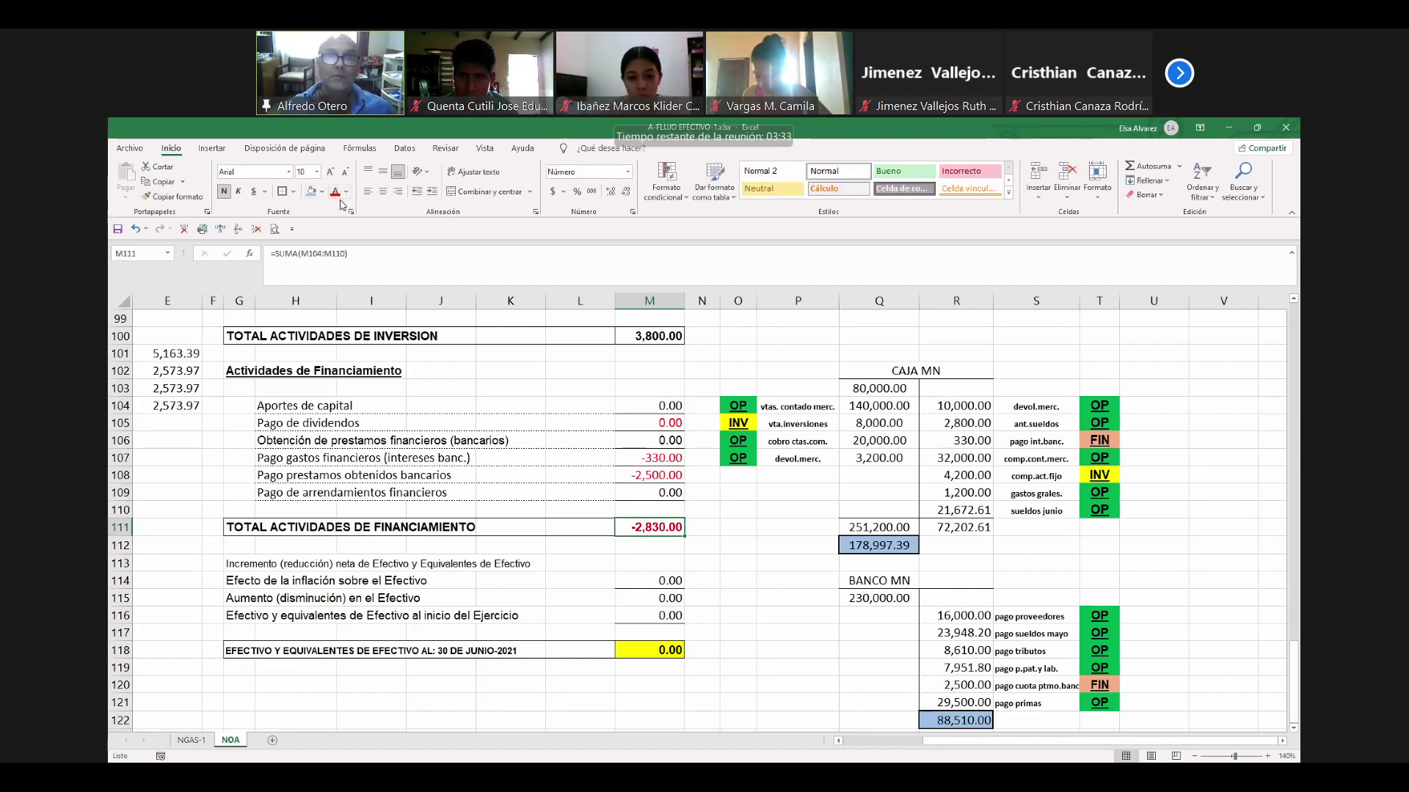
left_click(762, 581)
key("Up")
key("Up")
key("Up")
key("Left")
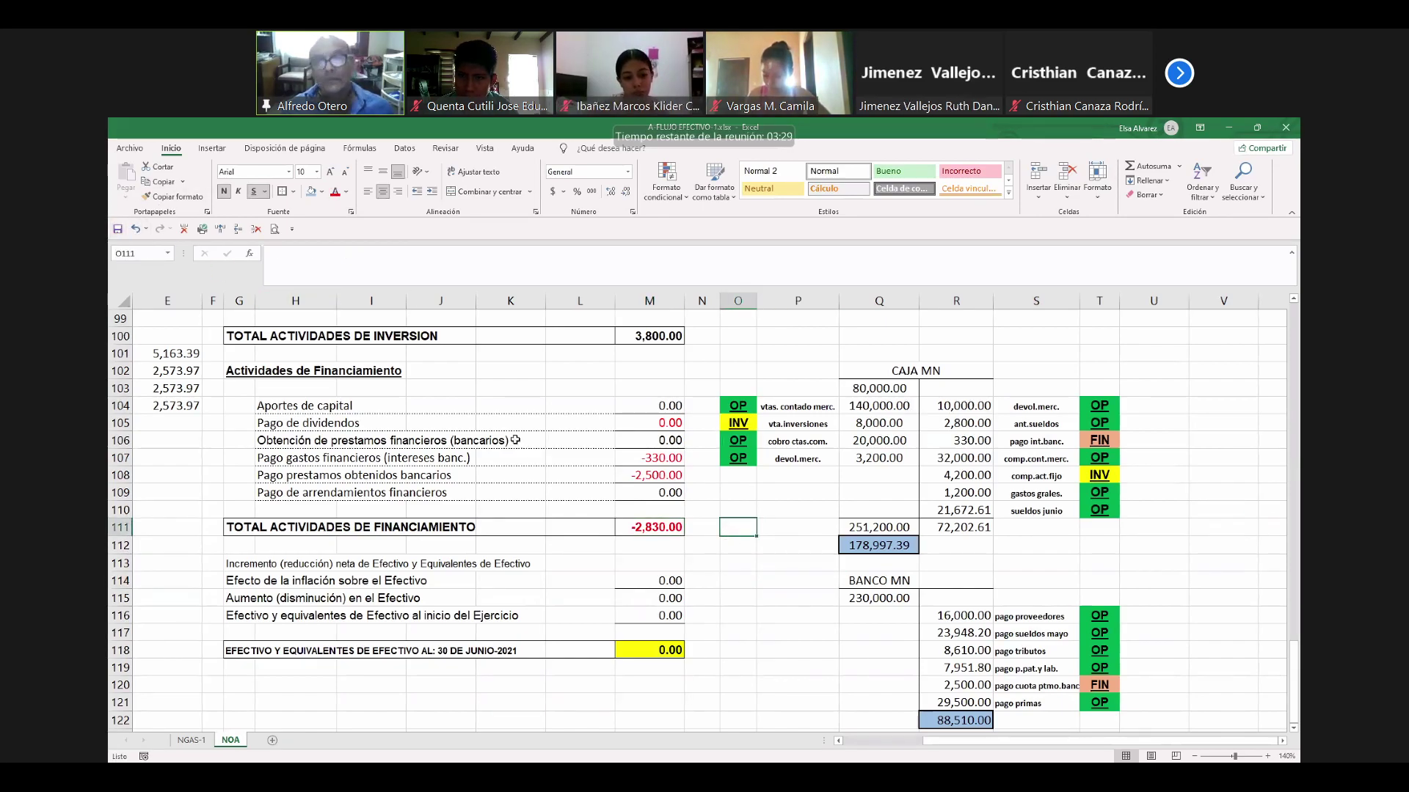
key("Left")
key("Left")
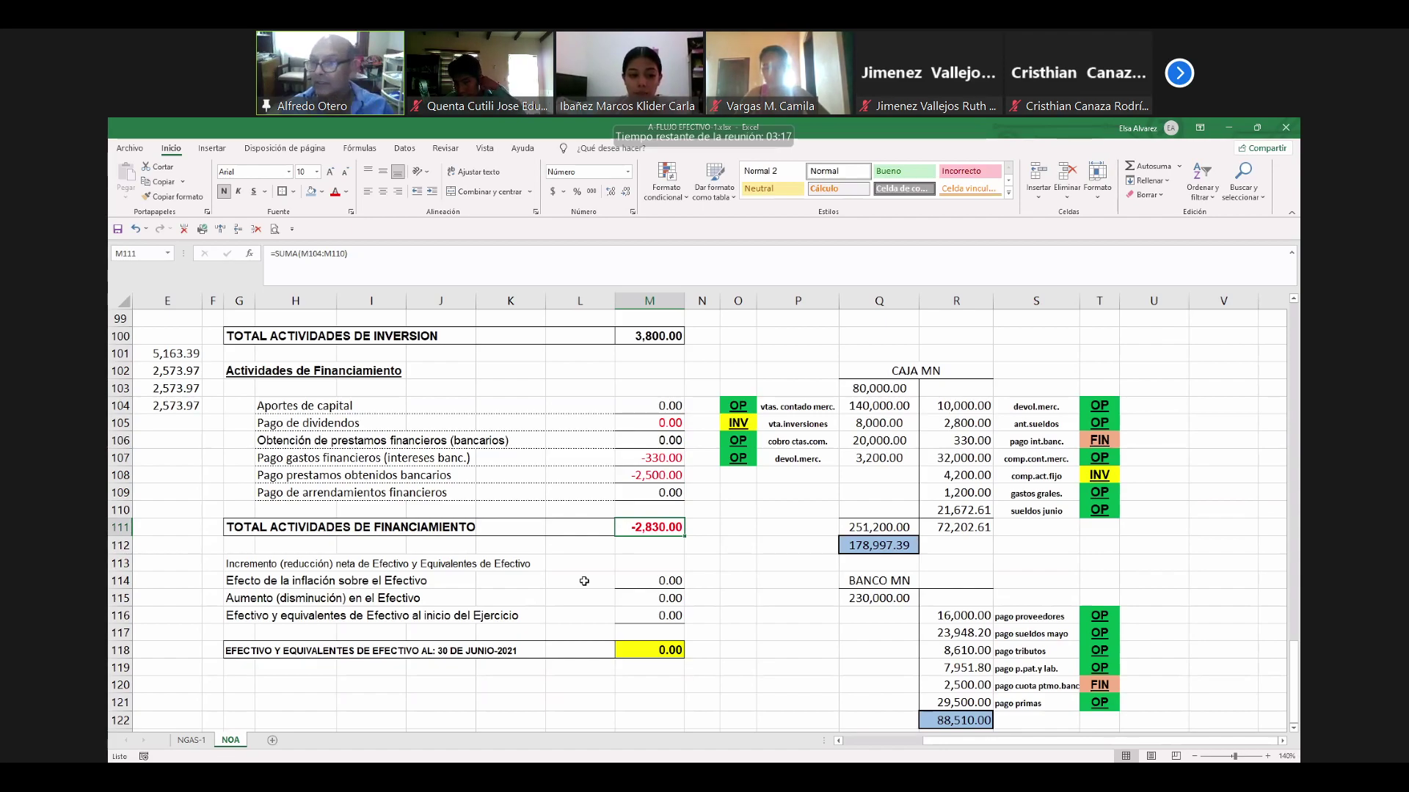
left_click(729, 529)
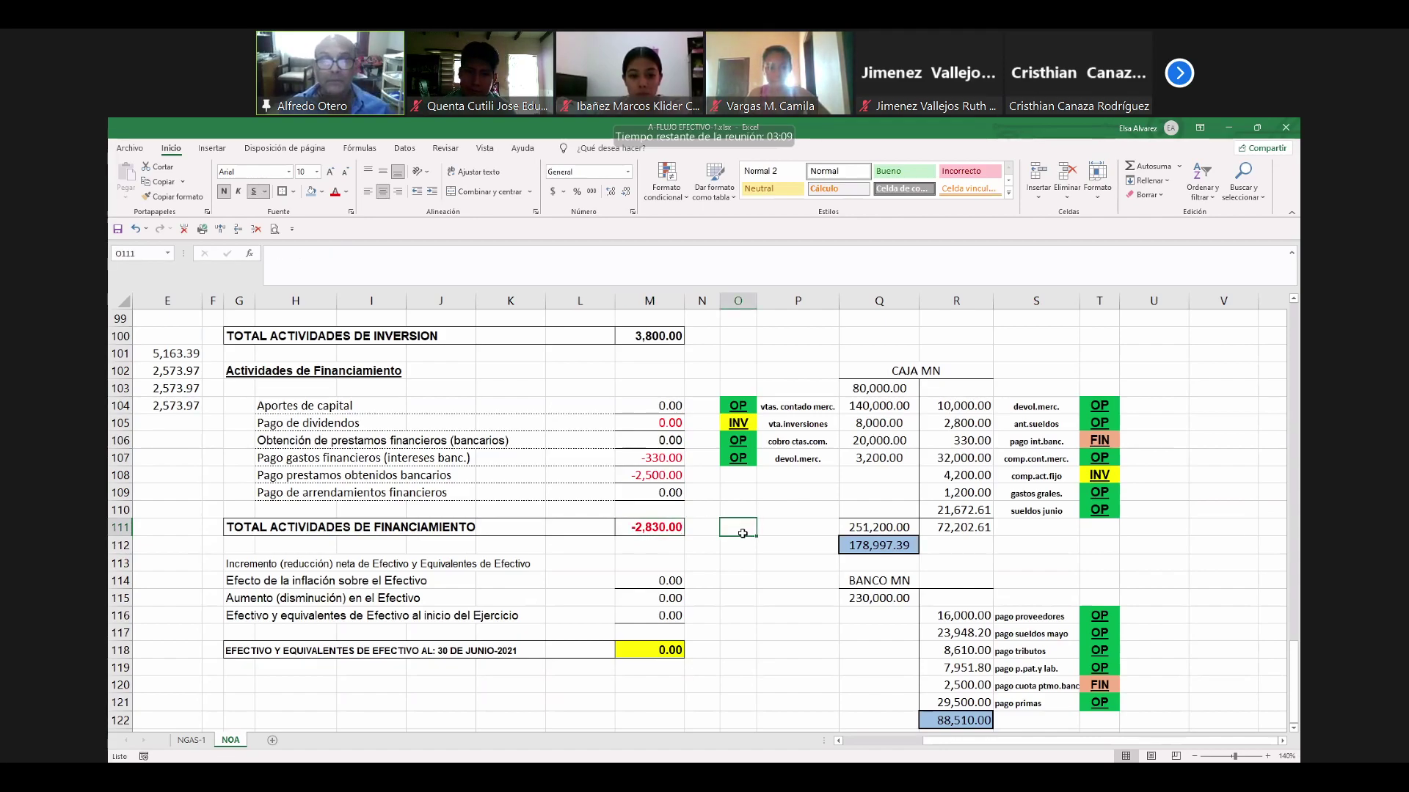
left_click(686, 535)
left_click(749, 531)
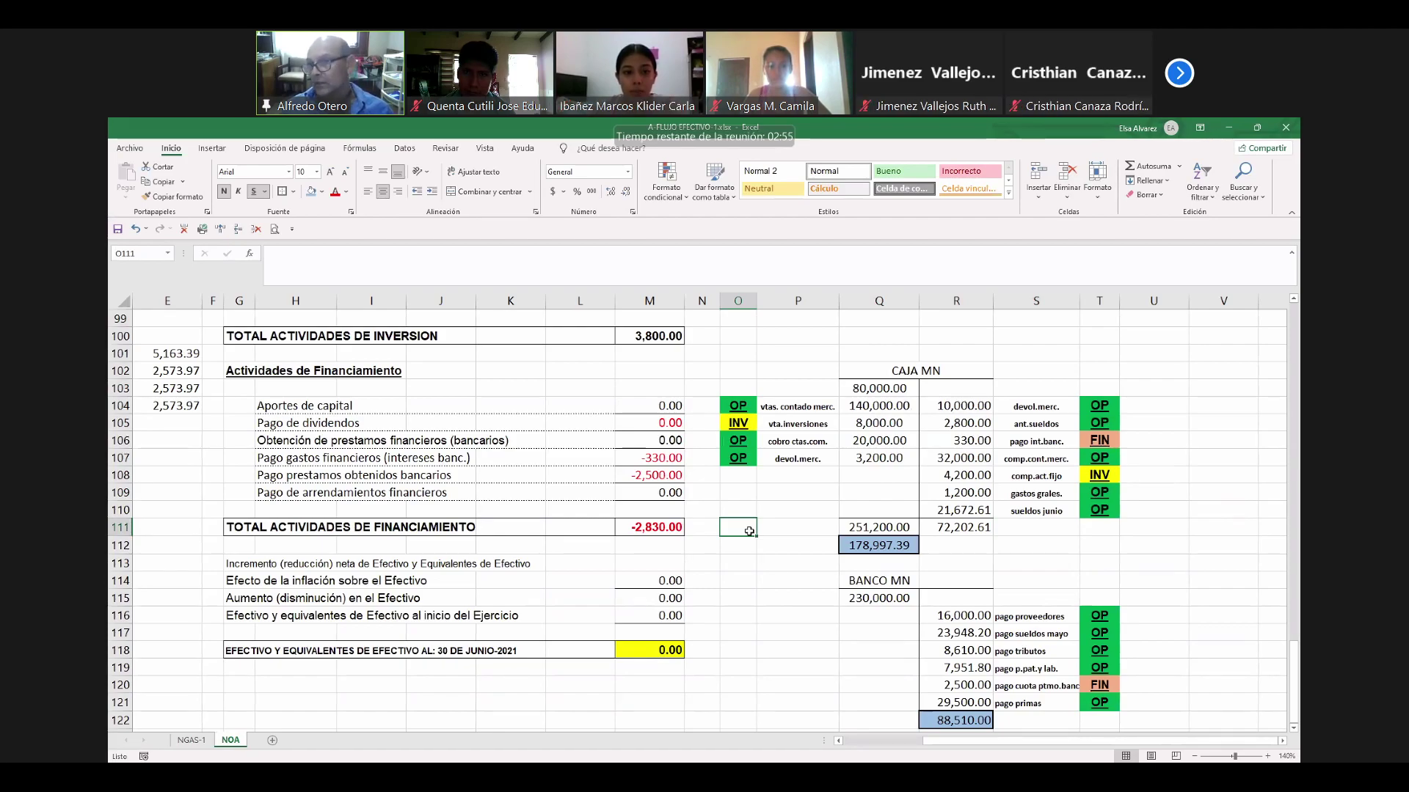
left_click(666, 528)
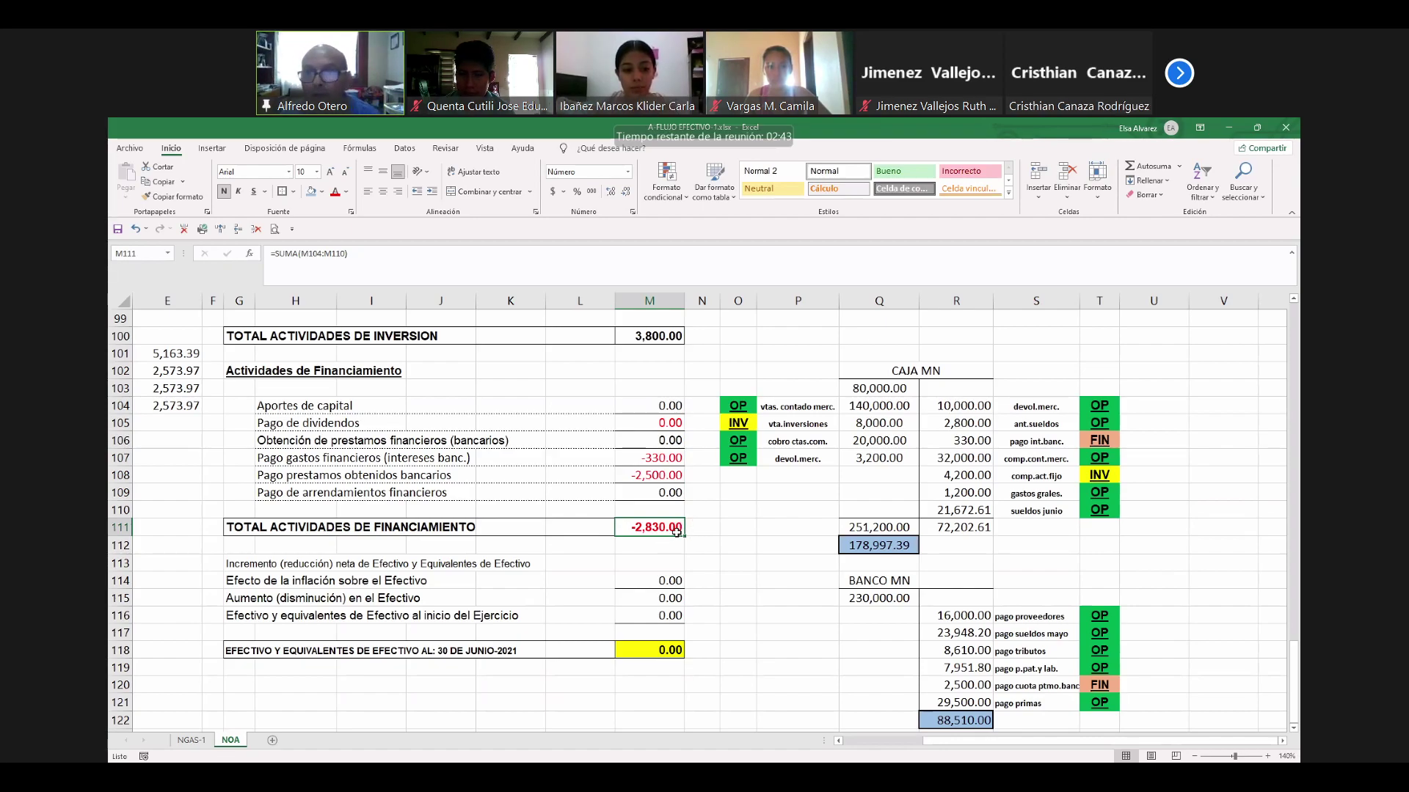
left_click(751, 528)
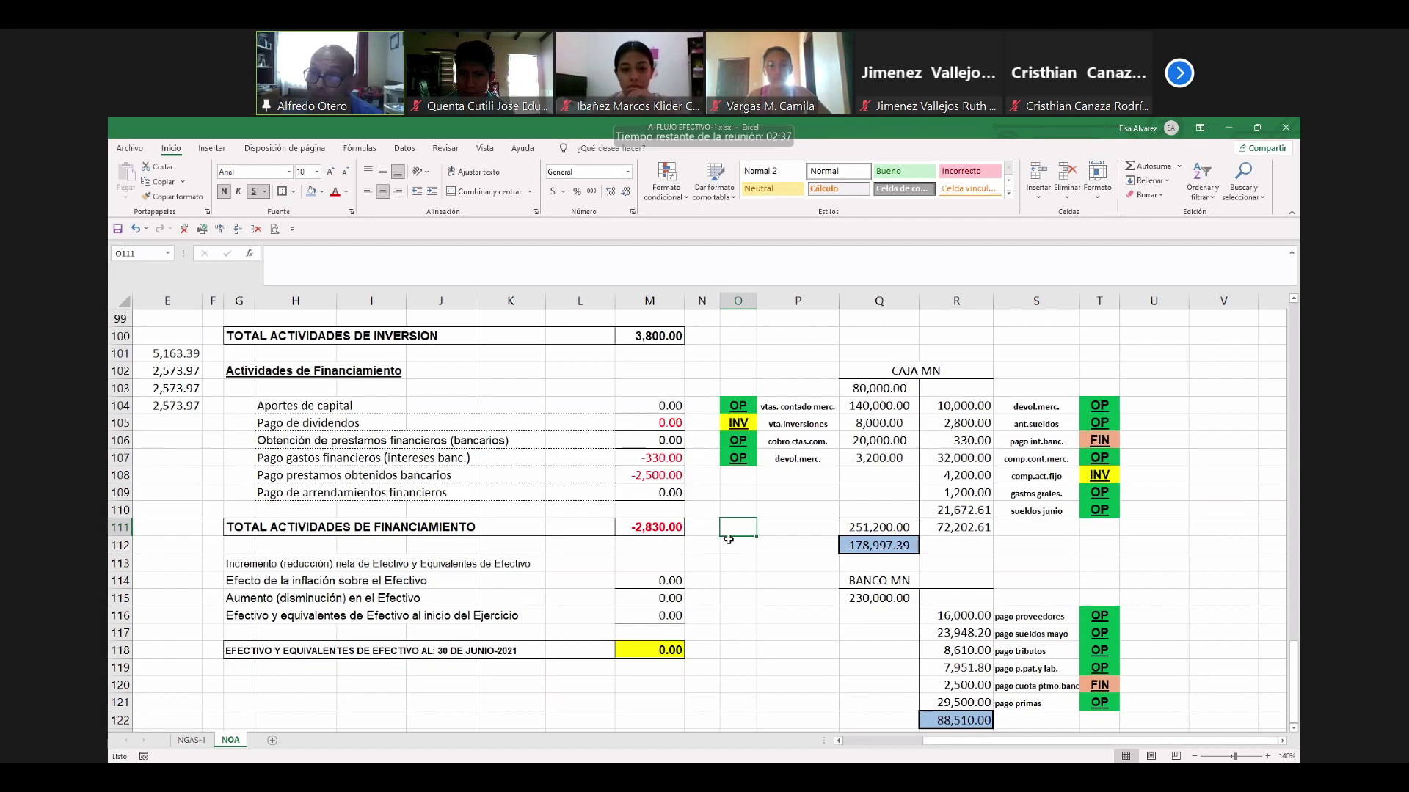
scroll(729, 539, "down", 1)
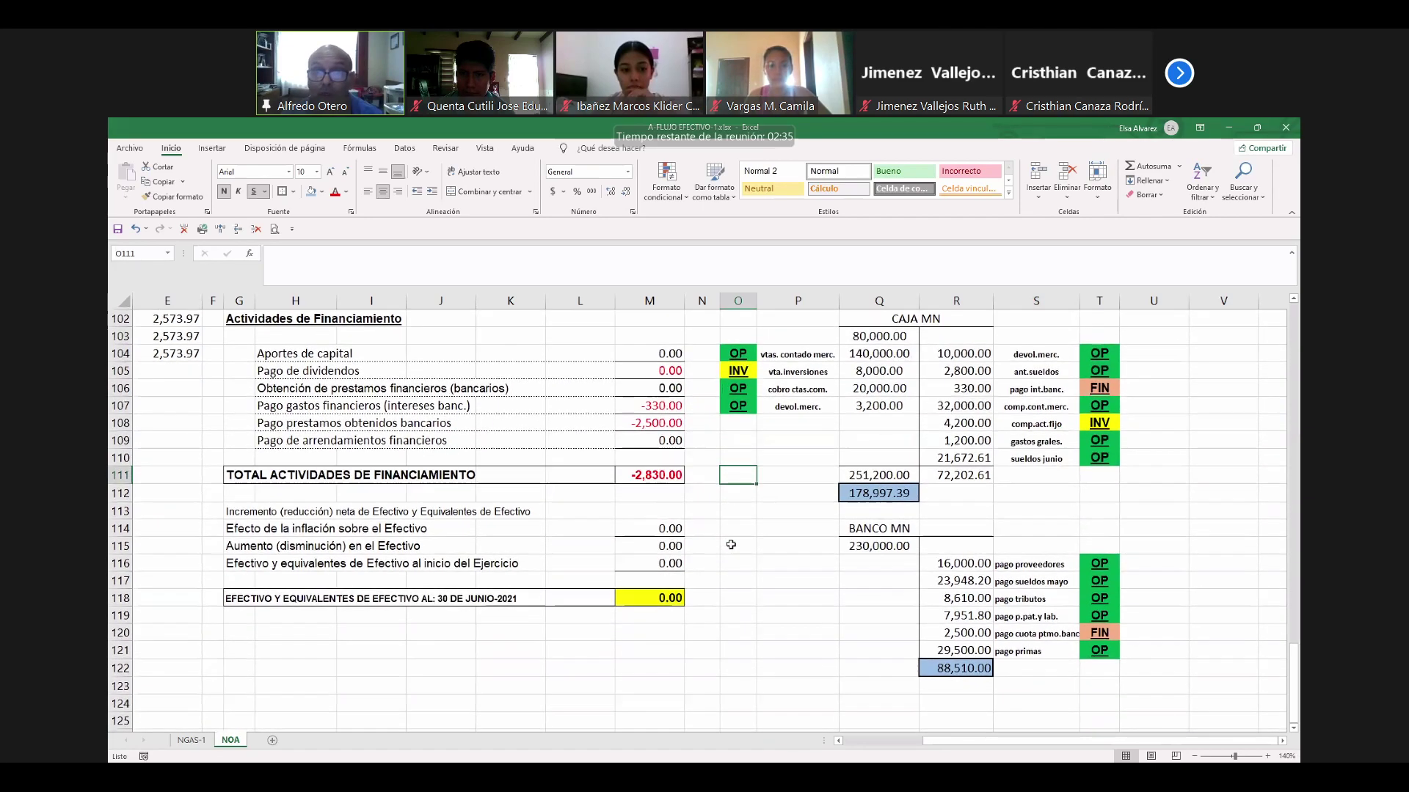
left_click(648, 475)
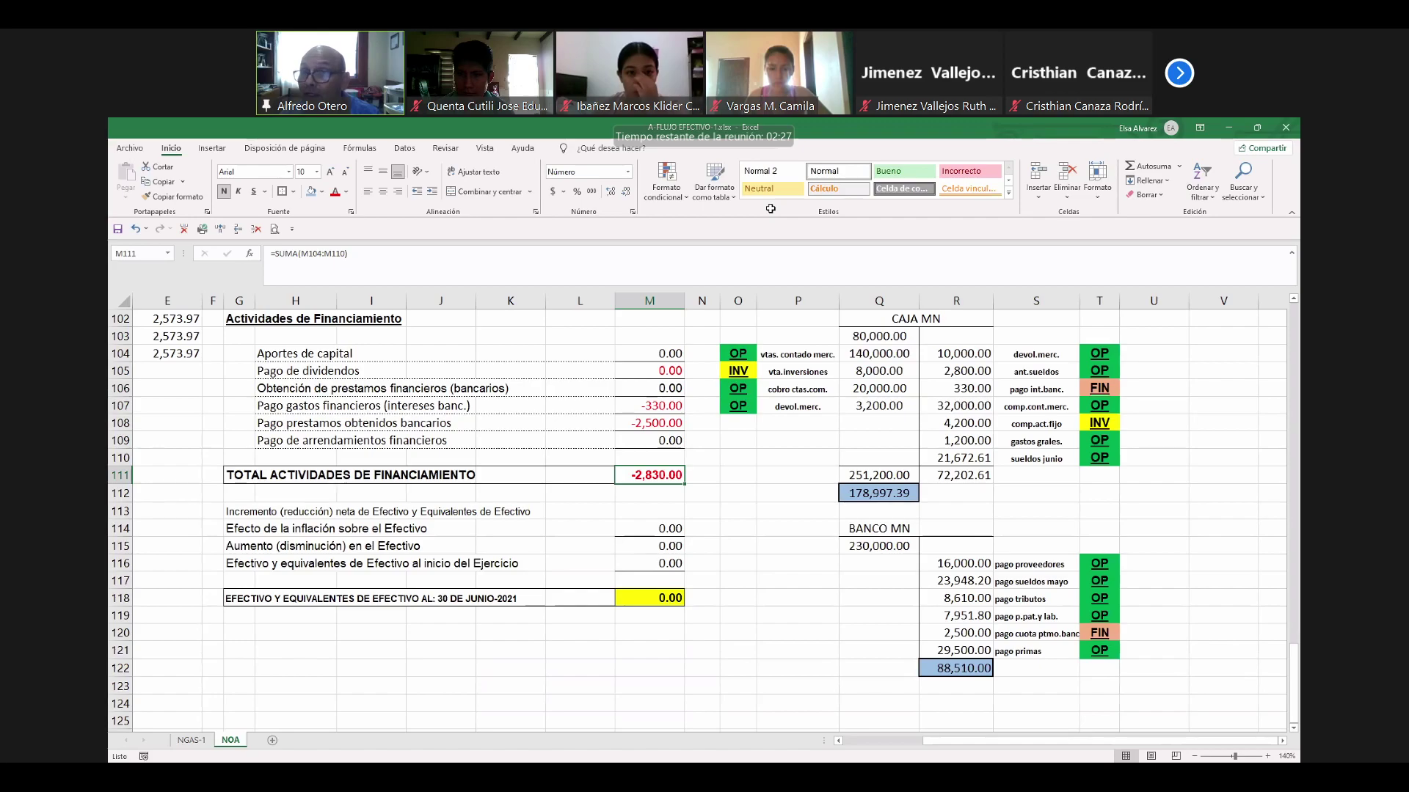
left_click(745, 478)
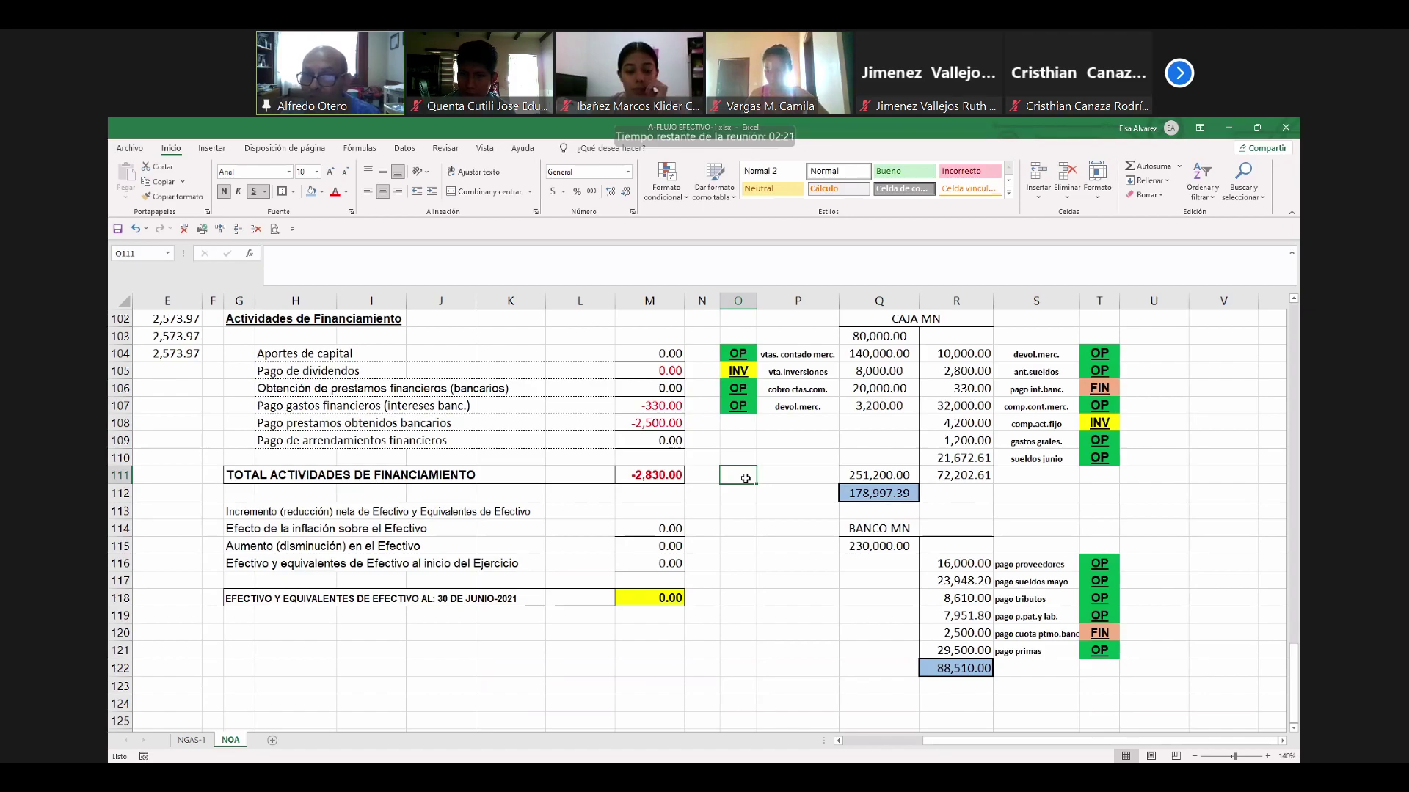
Calculate the net increase in cash and cash equivalents in M113 by adding the three activity totals: +M111+M100+M85.
left_click(664, 510)
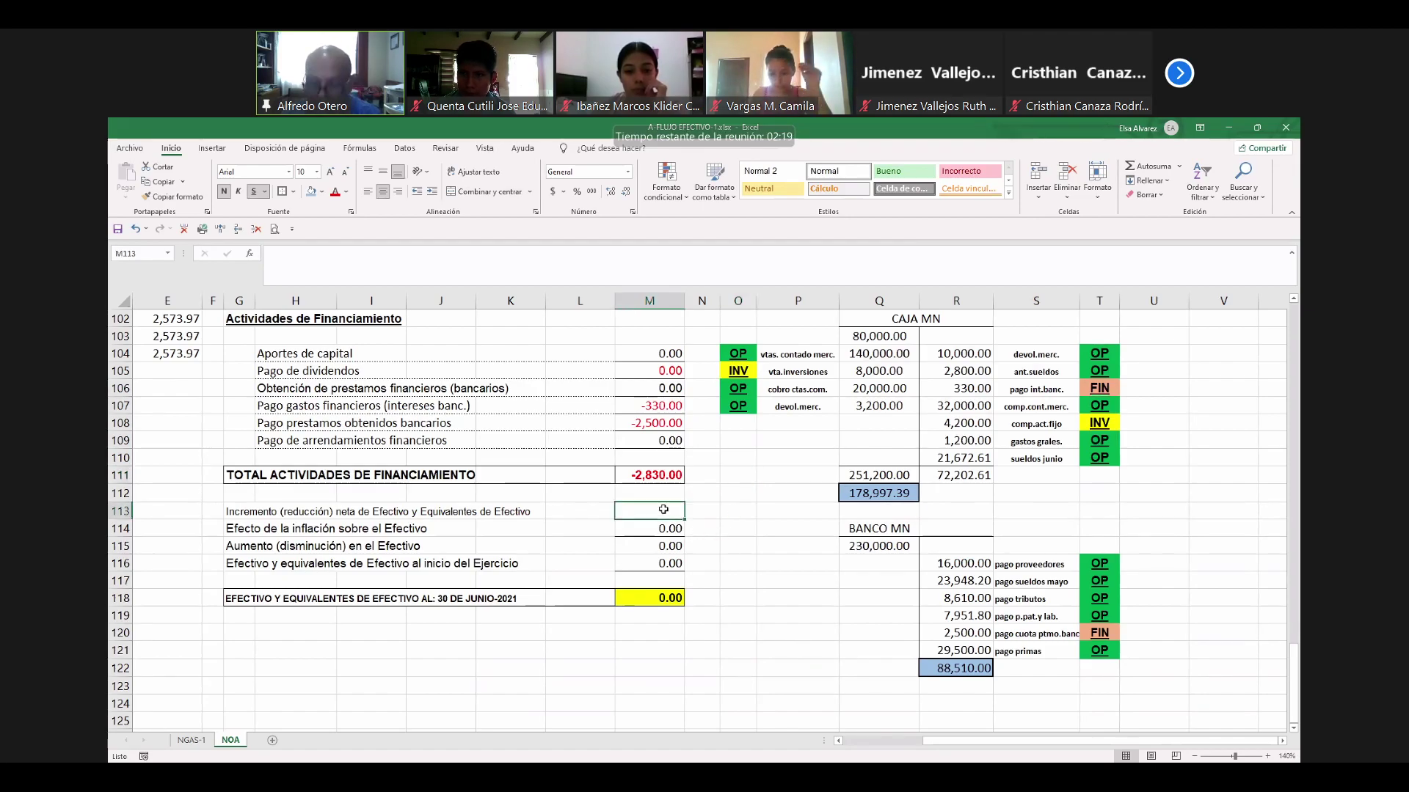
type("+")
key("Up")
key("Up")
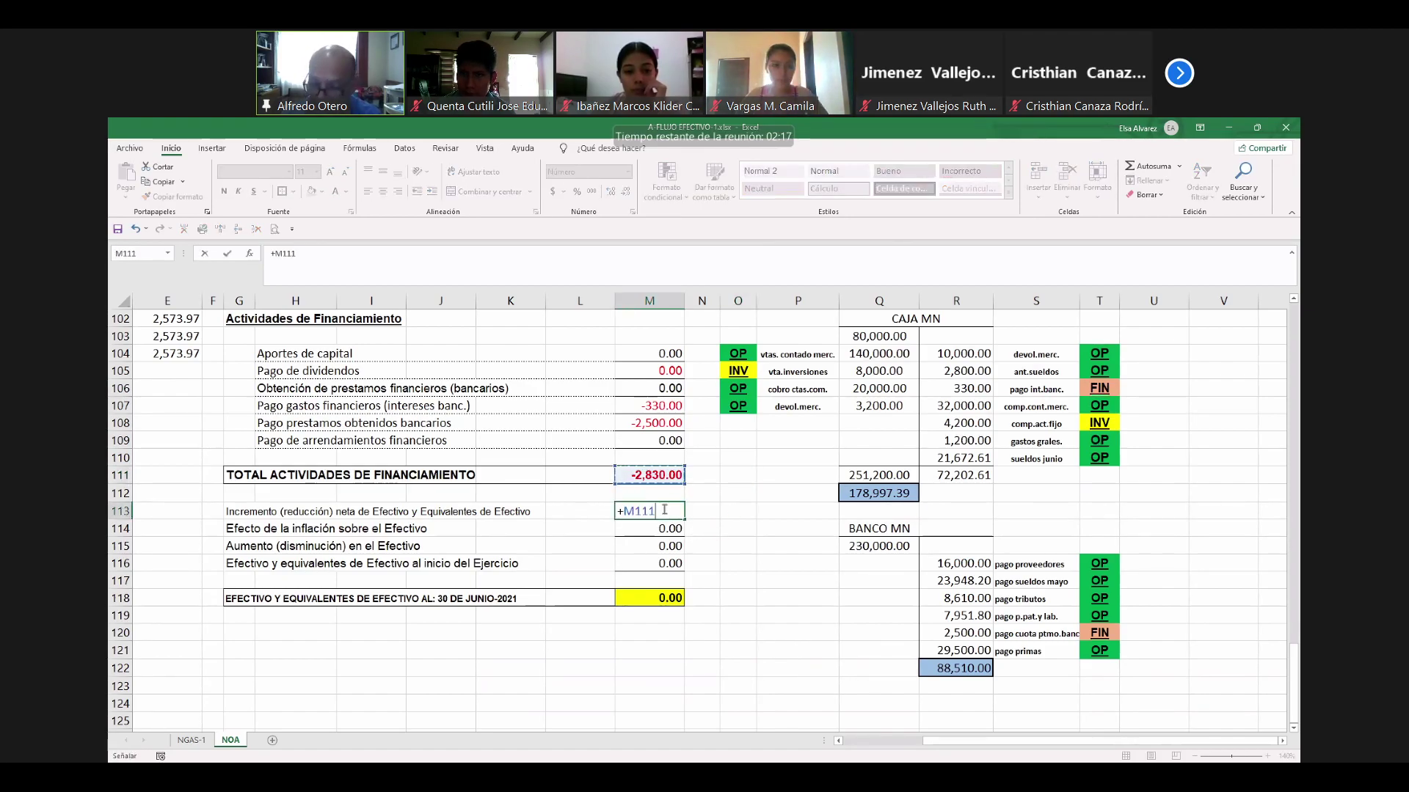
type("+")
scroll(587, 441, "up", 3)
left_click(650, 441)
type("+M100+")
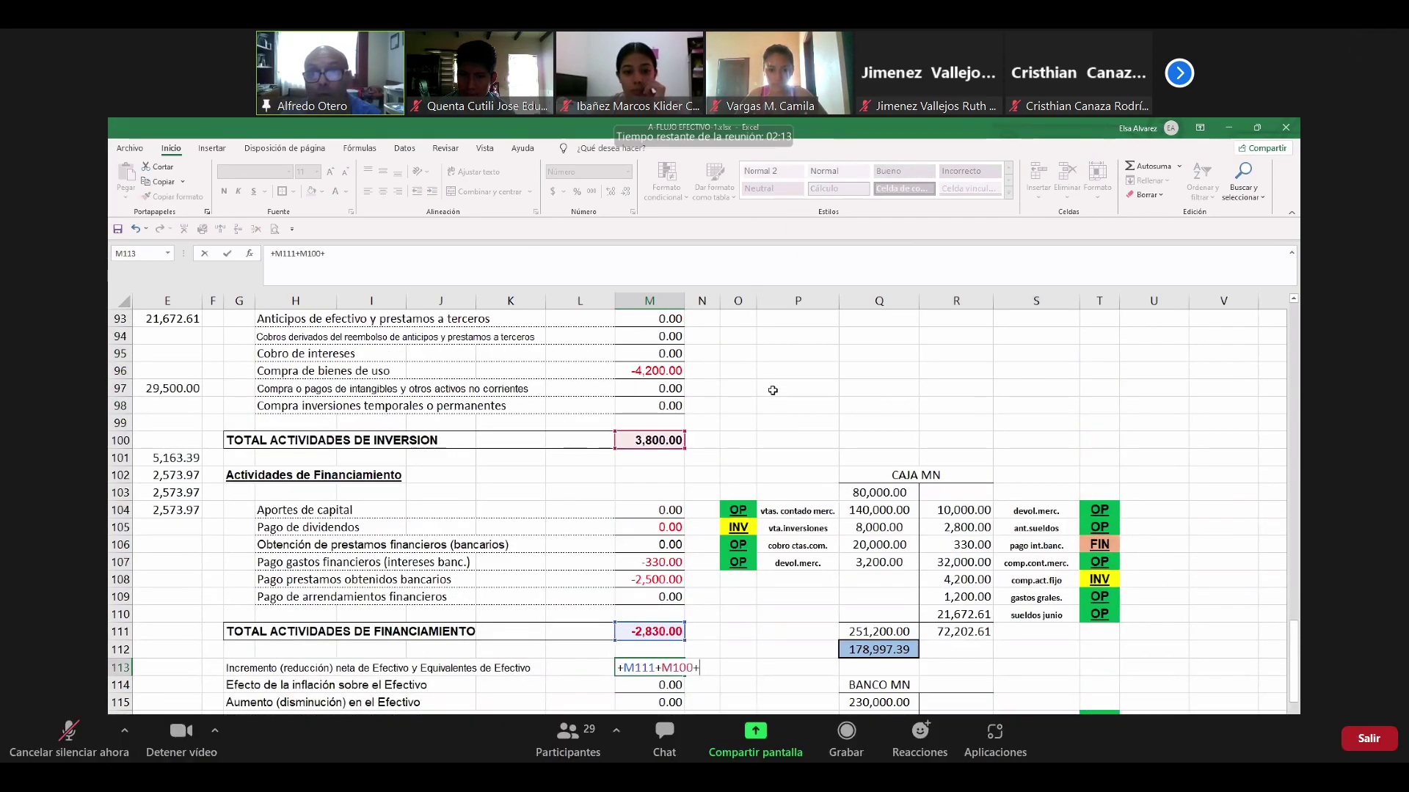
scroll(733, 378, "up", 3)
type("M85")
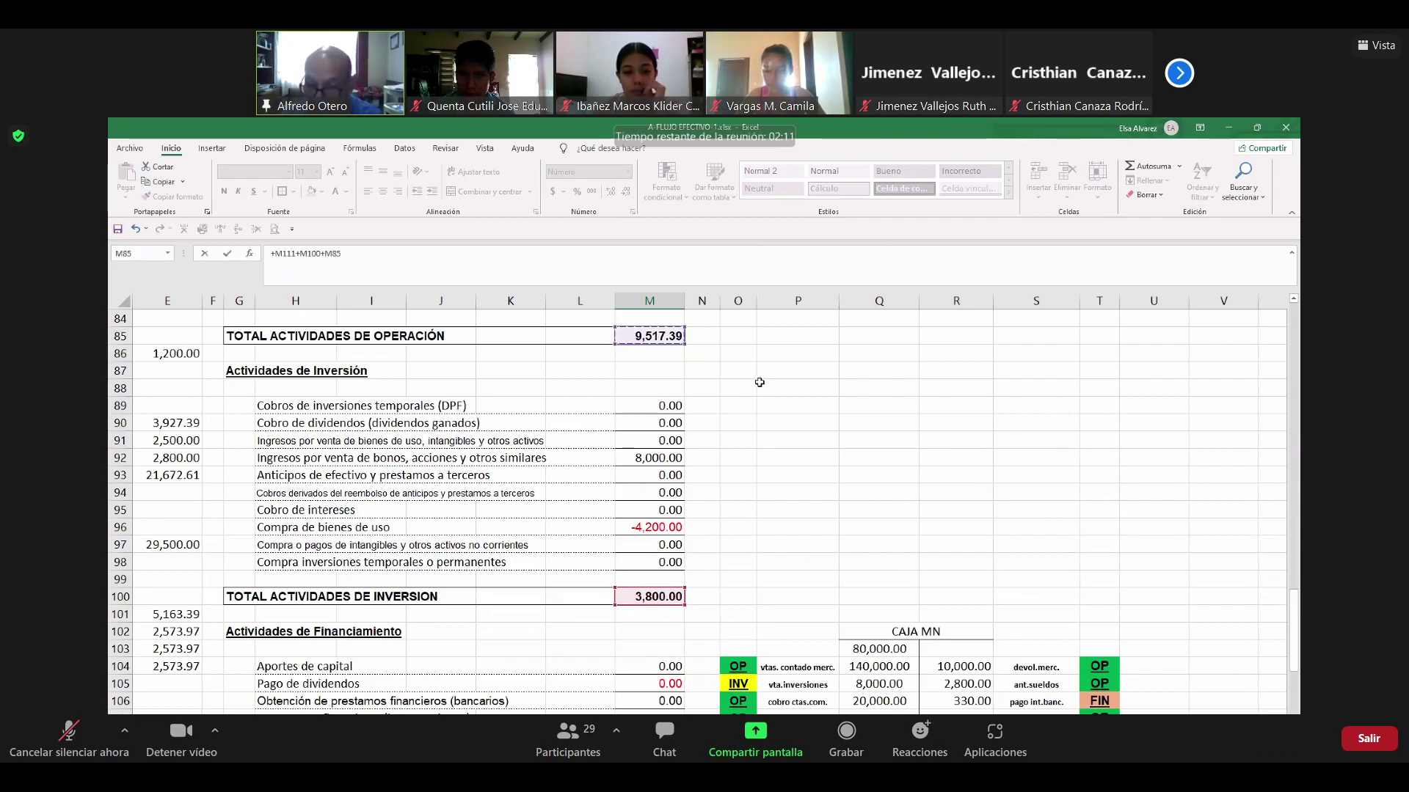
key("Return")
Enter cash and cash equivalents at the start of the period in M116 as the CAJA MN and BANCO MN opening balances, +Q103+Q115.
scroll(730, 525, "down", 1)
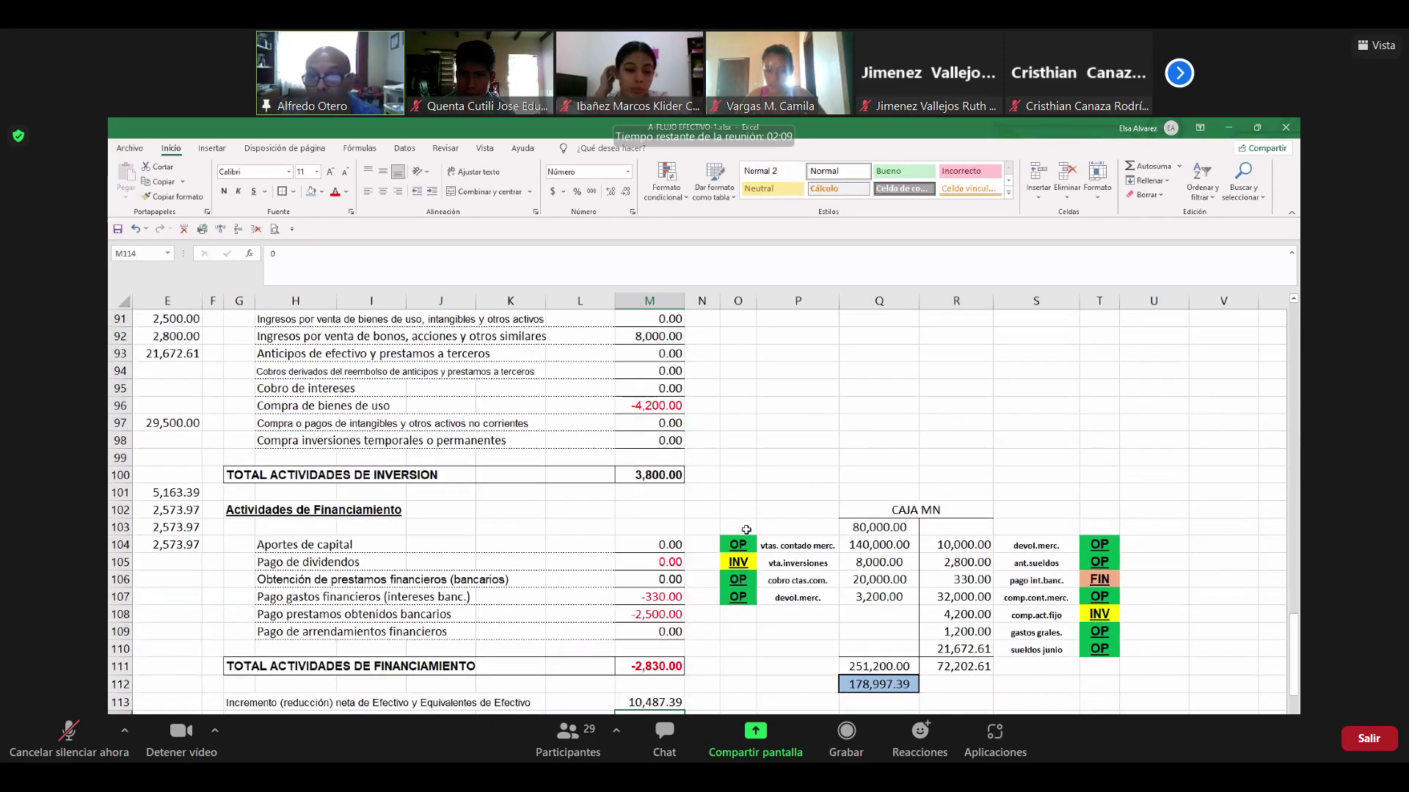
scroll(767, 534, "down", 5)
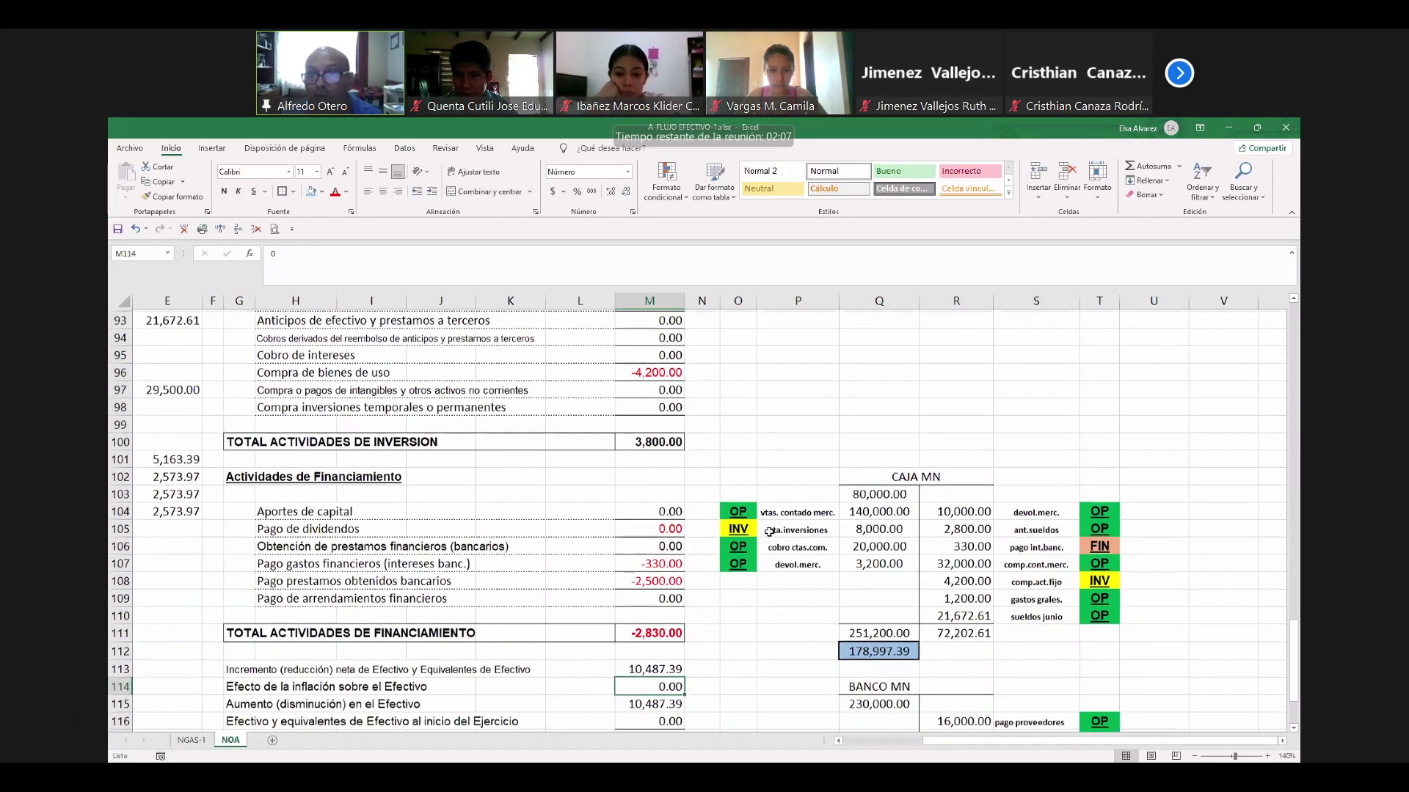
scroll(763, 533, "up", 1)
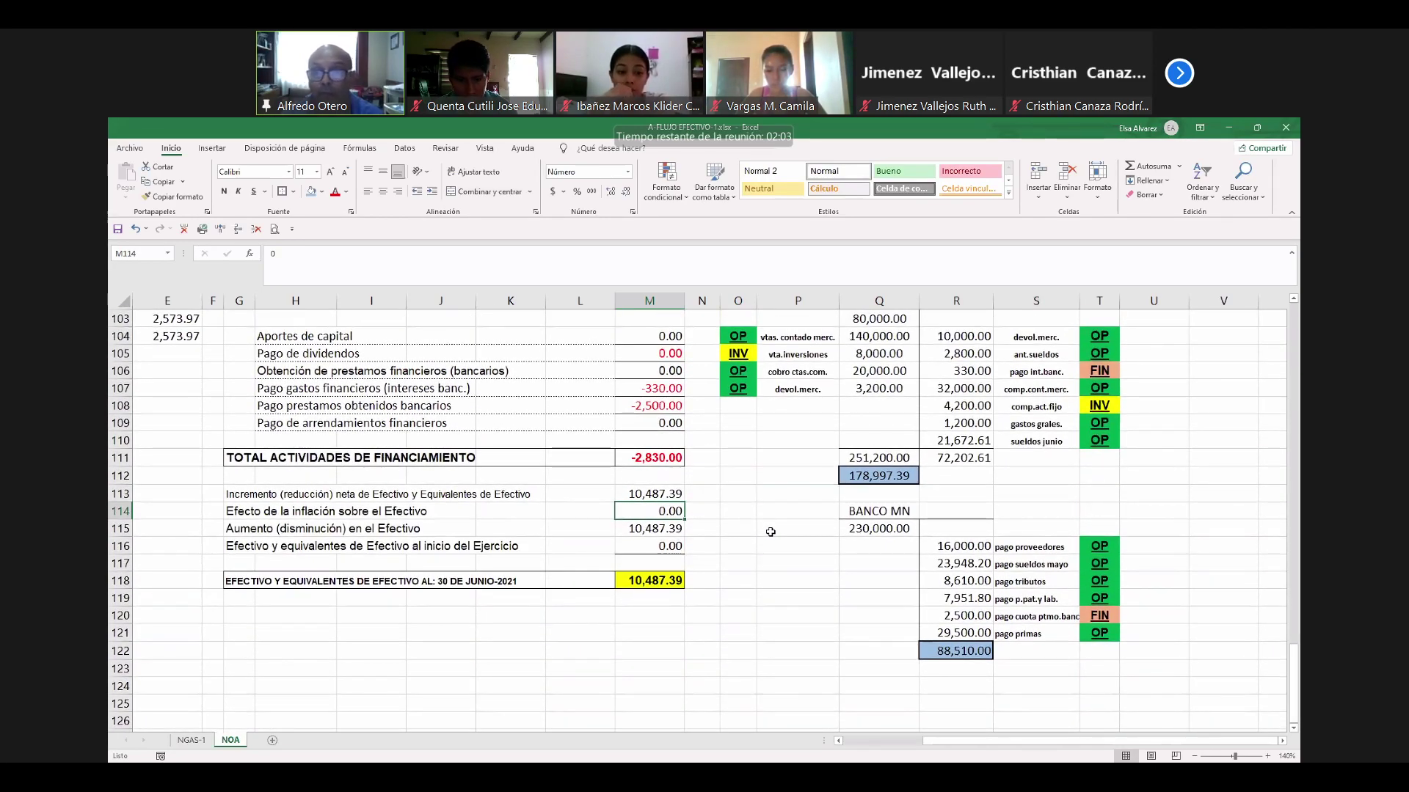
scroll(767, 534, "up", 1)
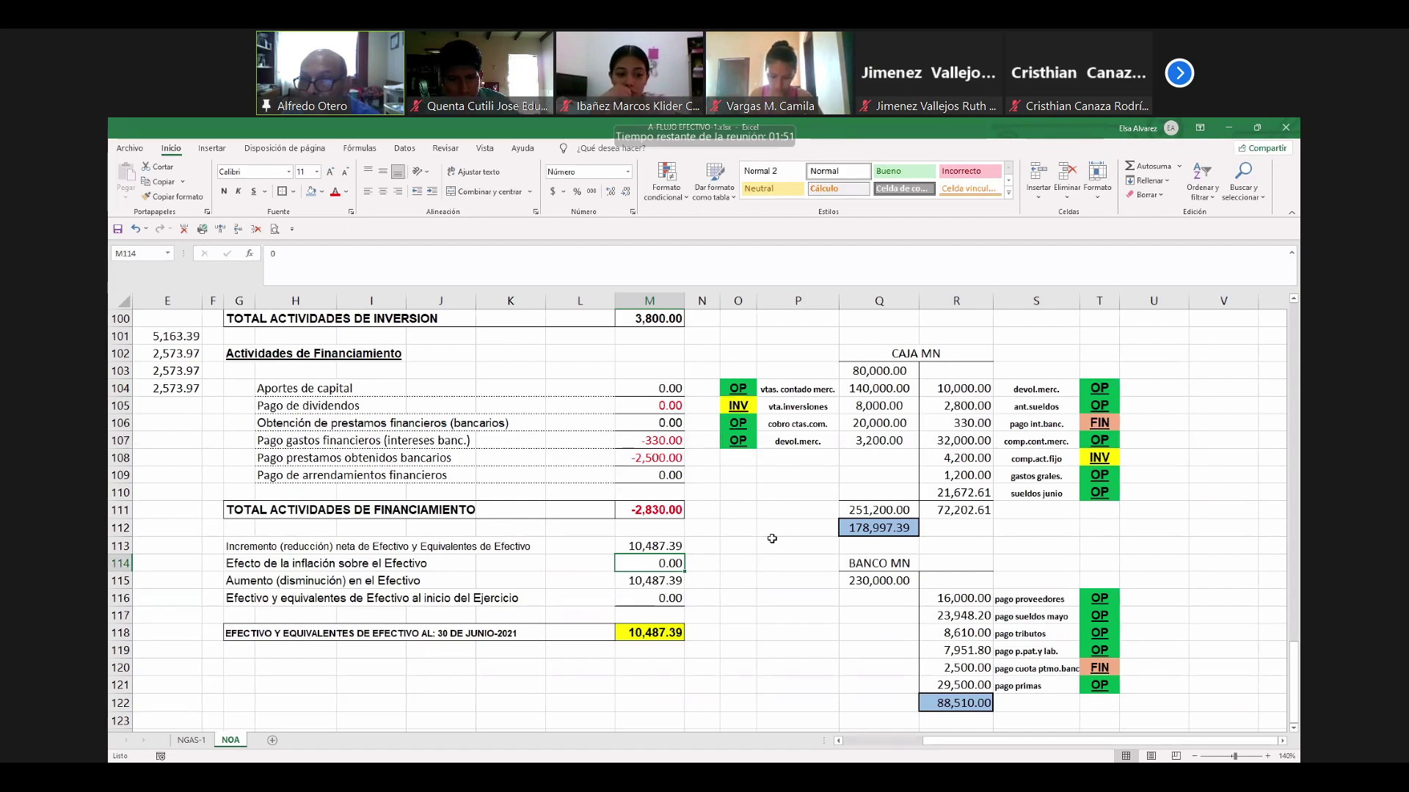
scroll(772, 538, "down", 1)
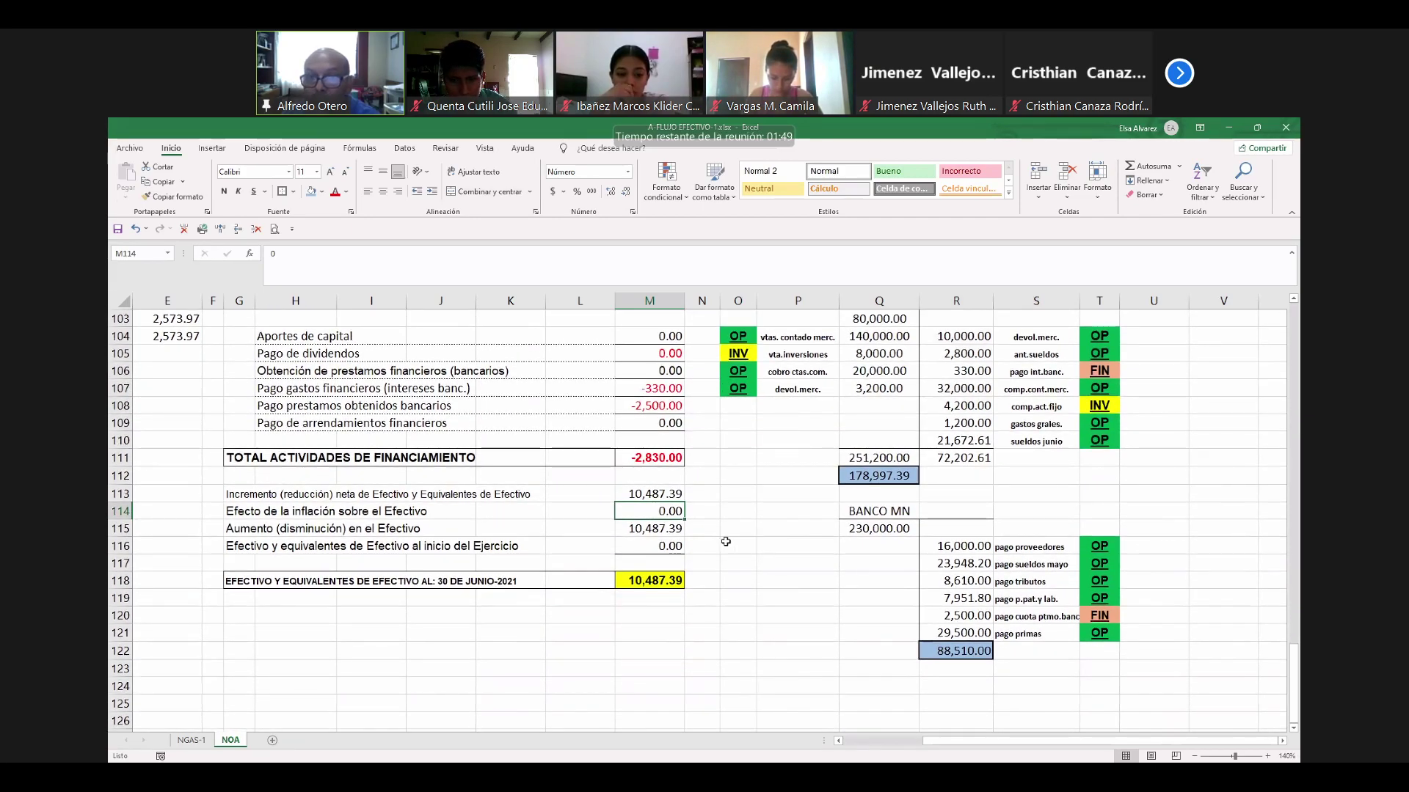
left_click(680, 547)
left_click(673, 496)
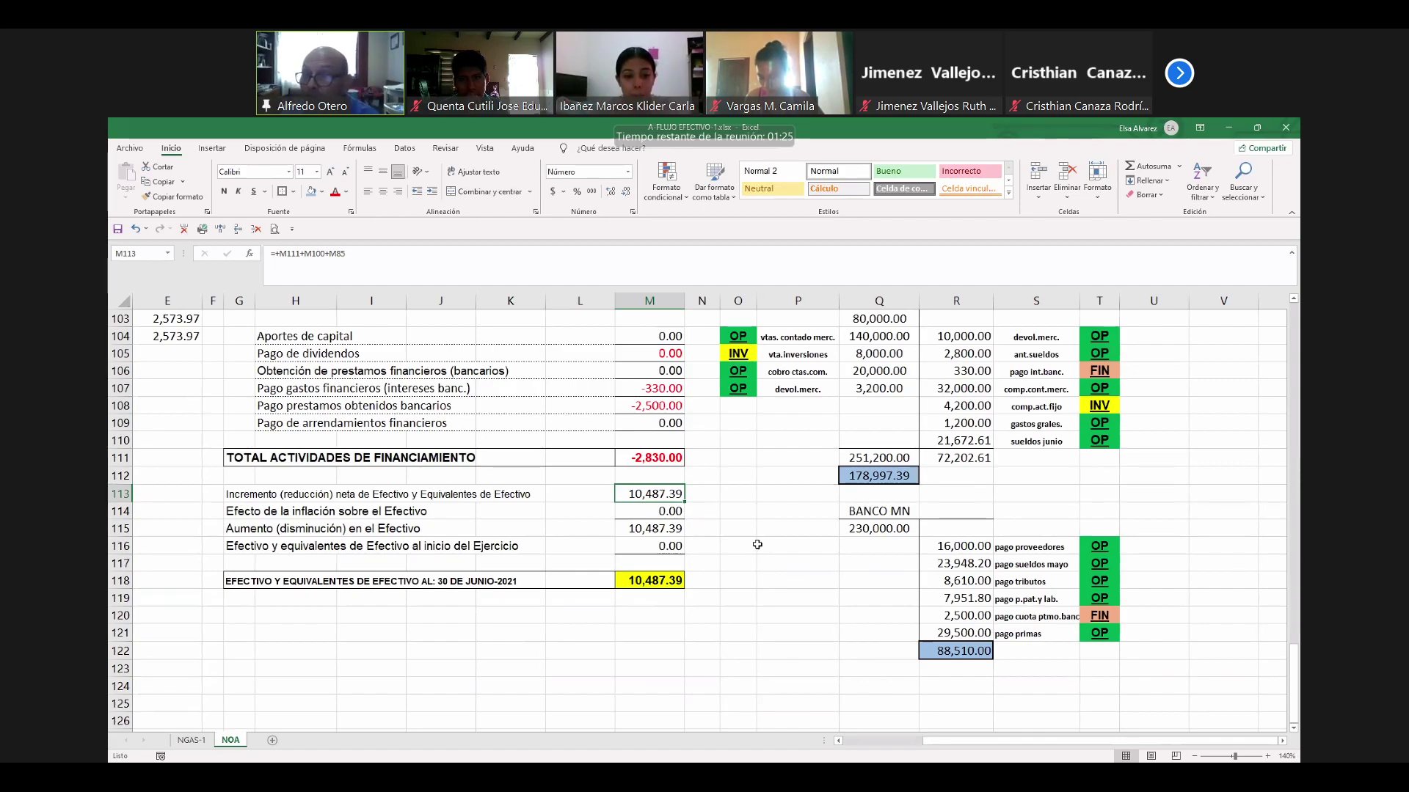
left_click(683, 547)
type("+")
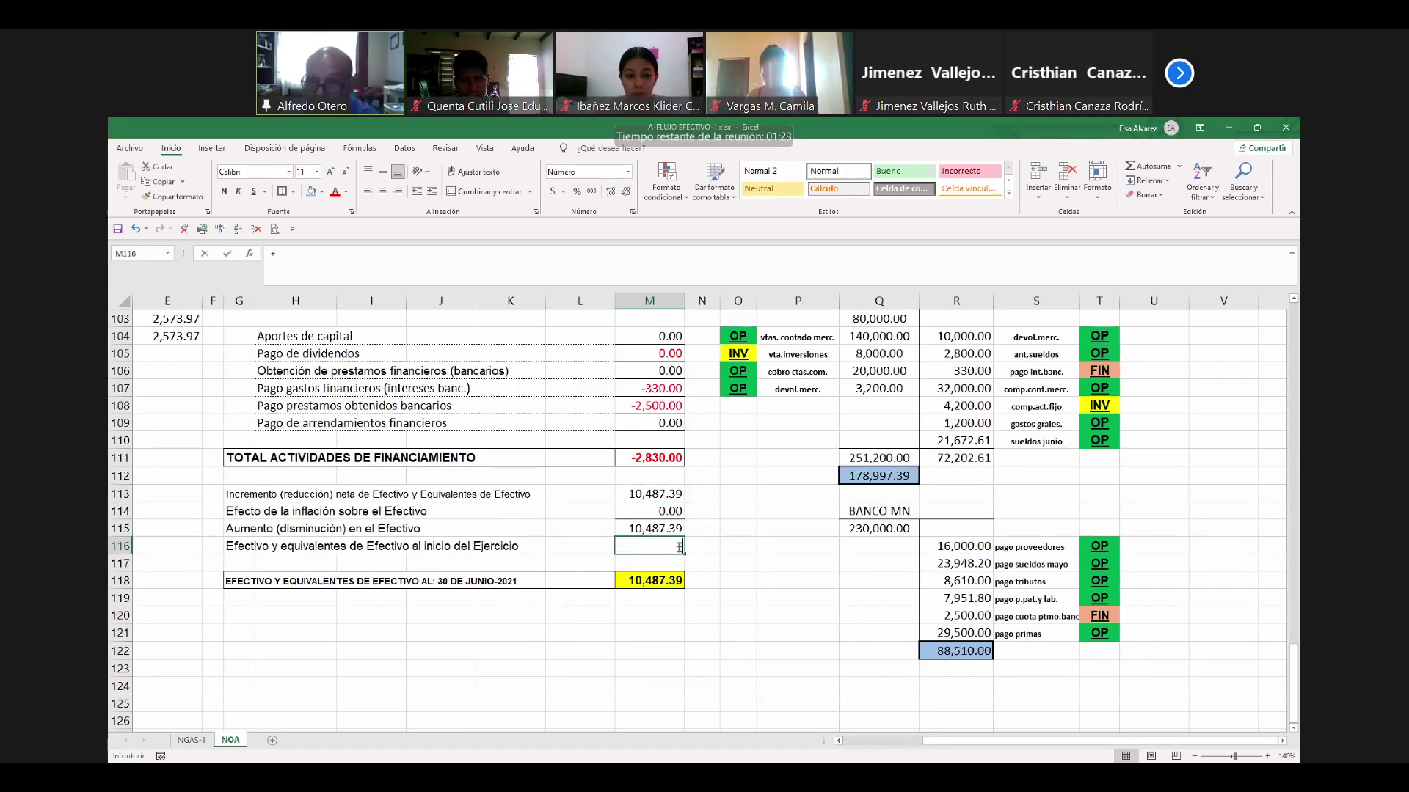
left_click(877, 319)
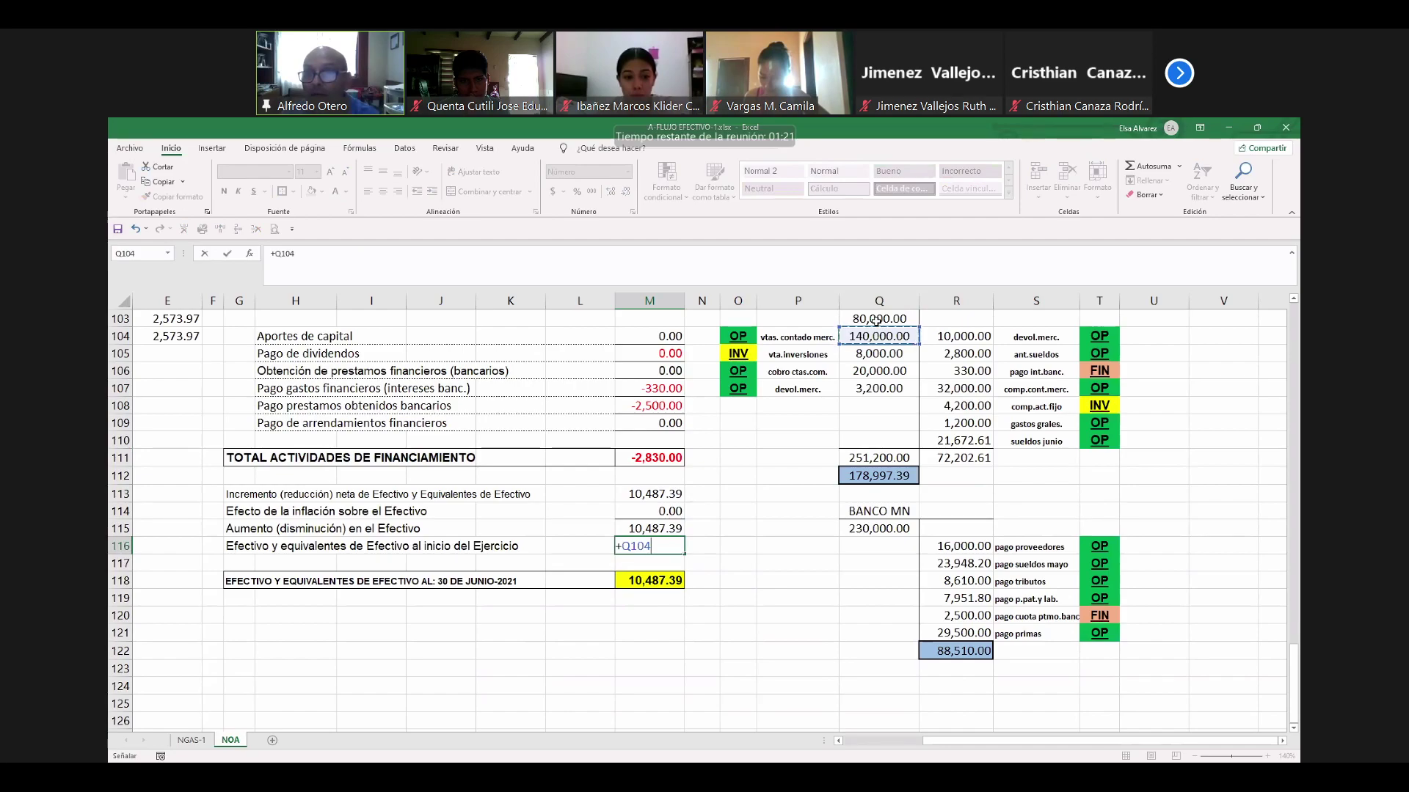
type("+")
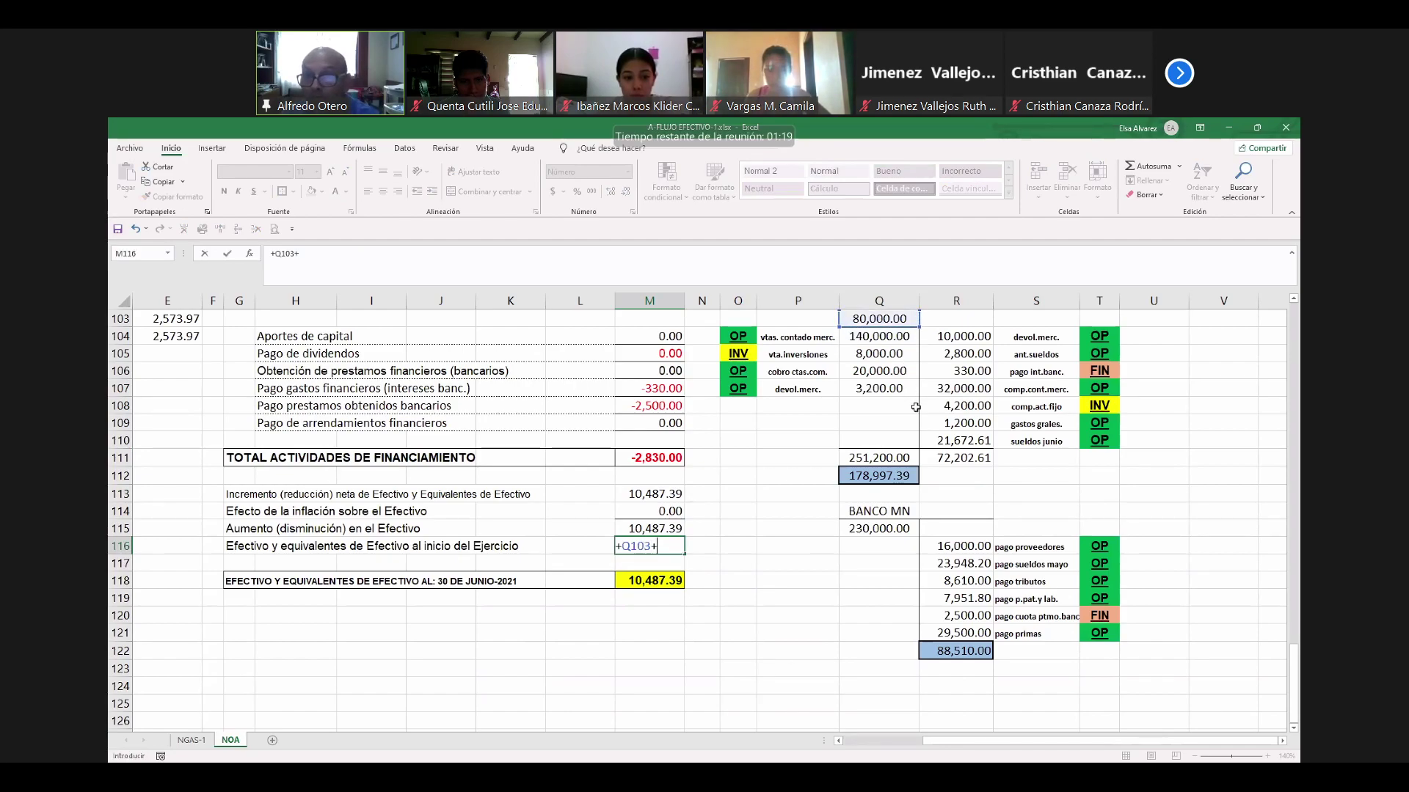
left_click(873, 529)
key("Return")
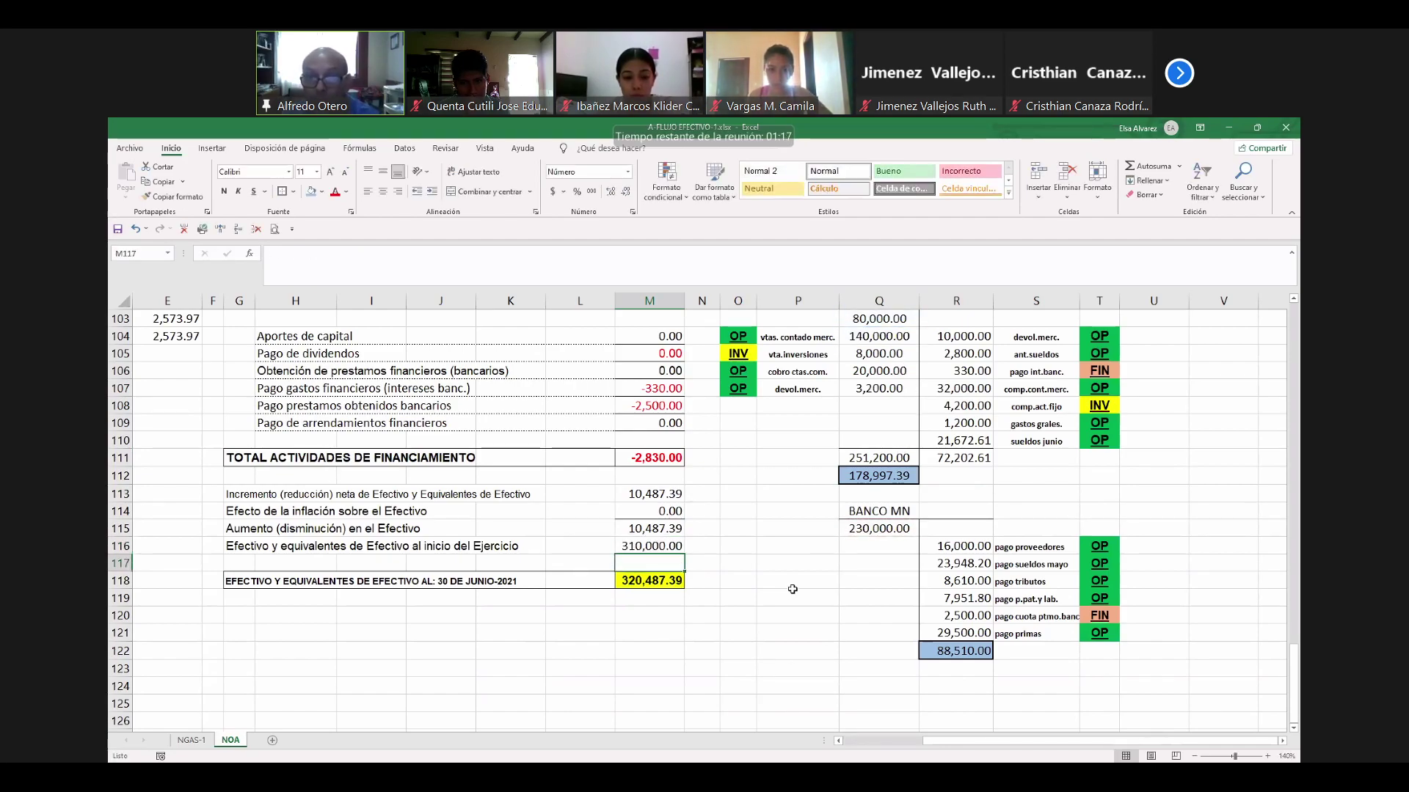
Clear the BANCO MN payments total in R122 and move its blue-filled cell to Q123.
left_click(738, 582)
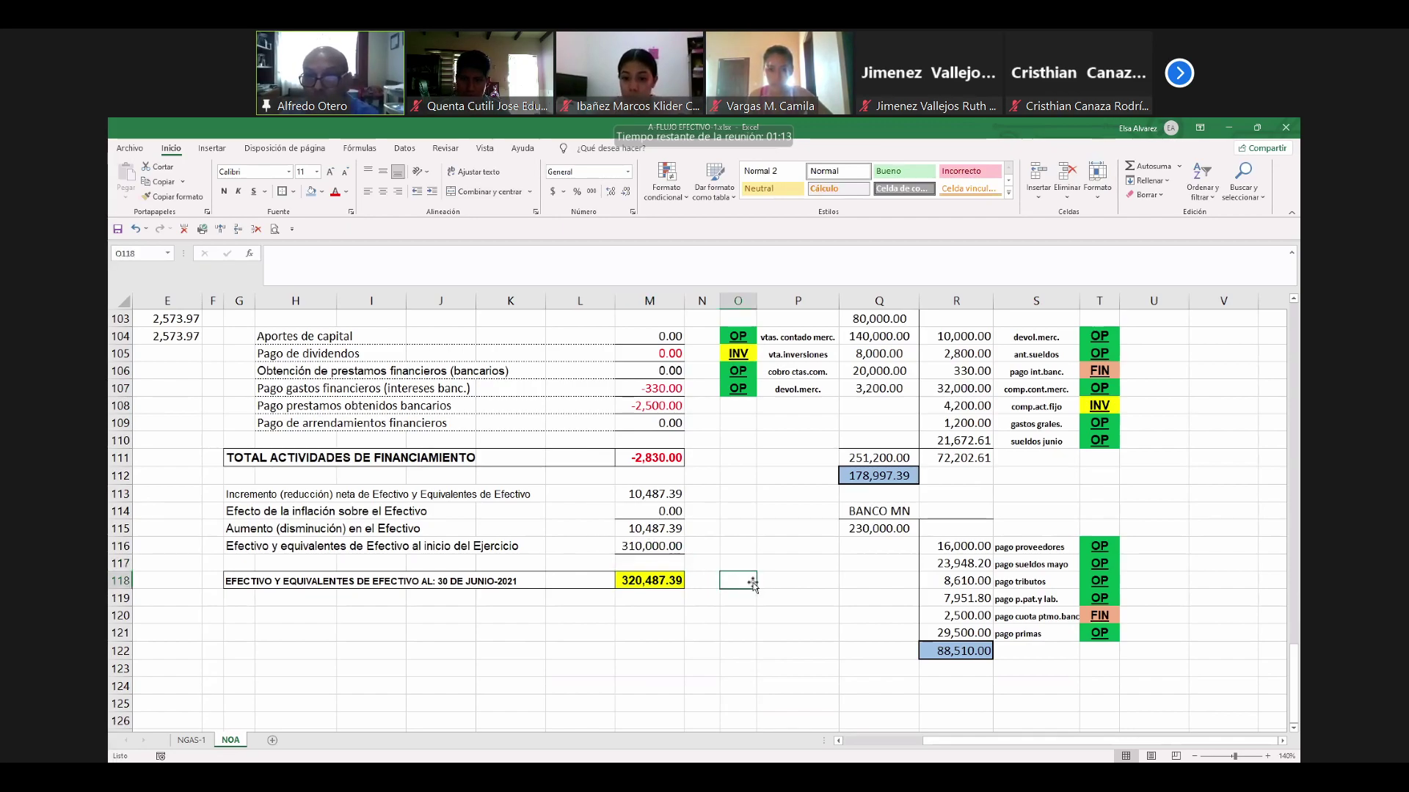
left_click(948, 653)
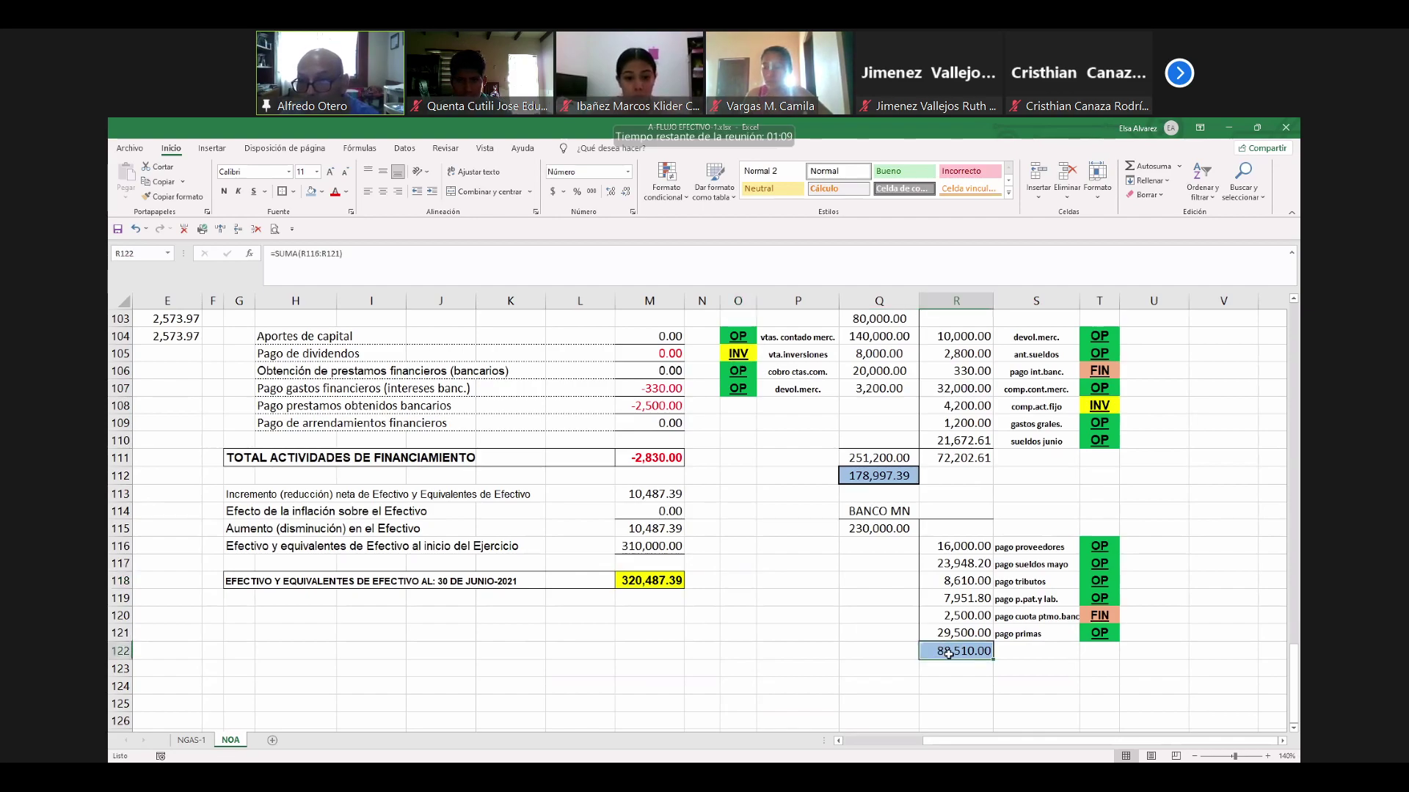
key("Delete")
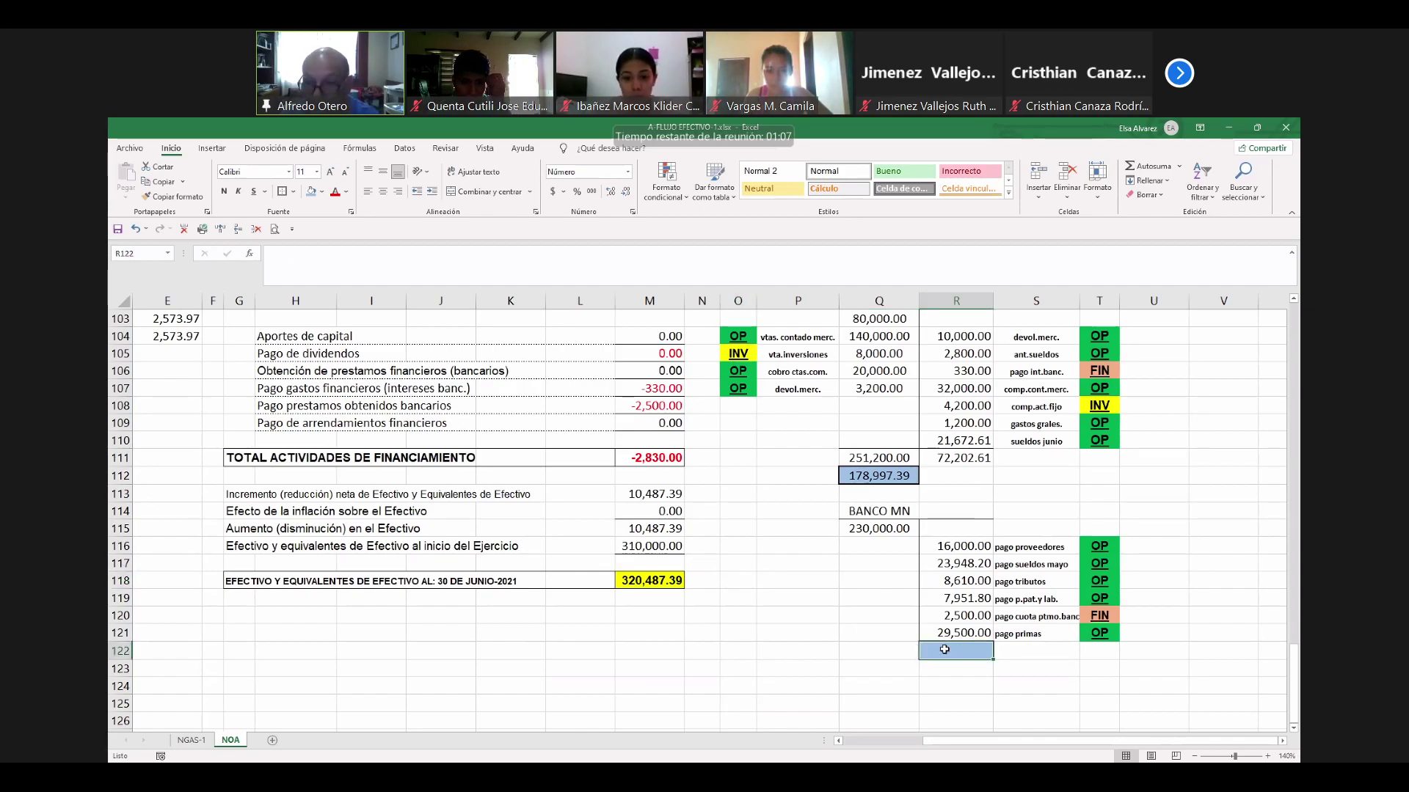
mouse_move(944, 650)
left_mouse_down()
mouse_move(956, 686)
mouse_move(956, 653)
mouse_move(952, 667)
mouse_move(925, 664)
mouse_move(952, 653)
mouse_move(947, 674)
mouse_move(877, 675)
mouse_move(953, 633)
left_mouse_up()
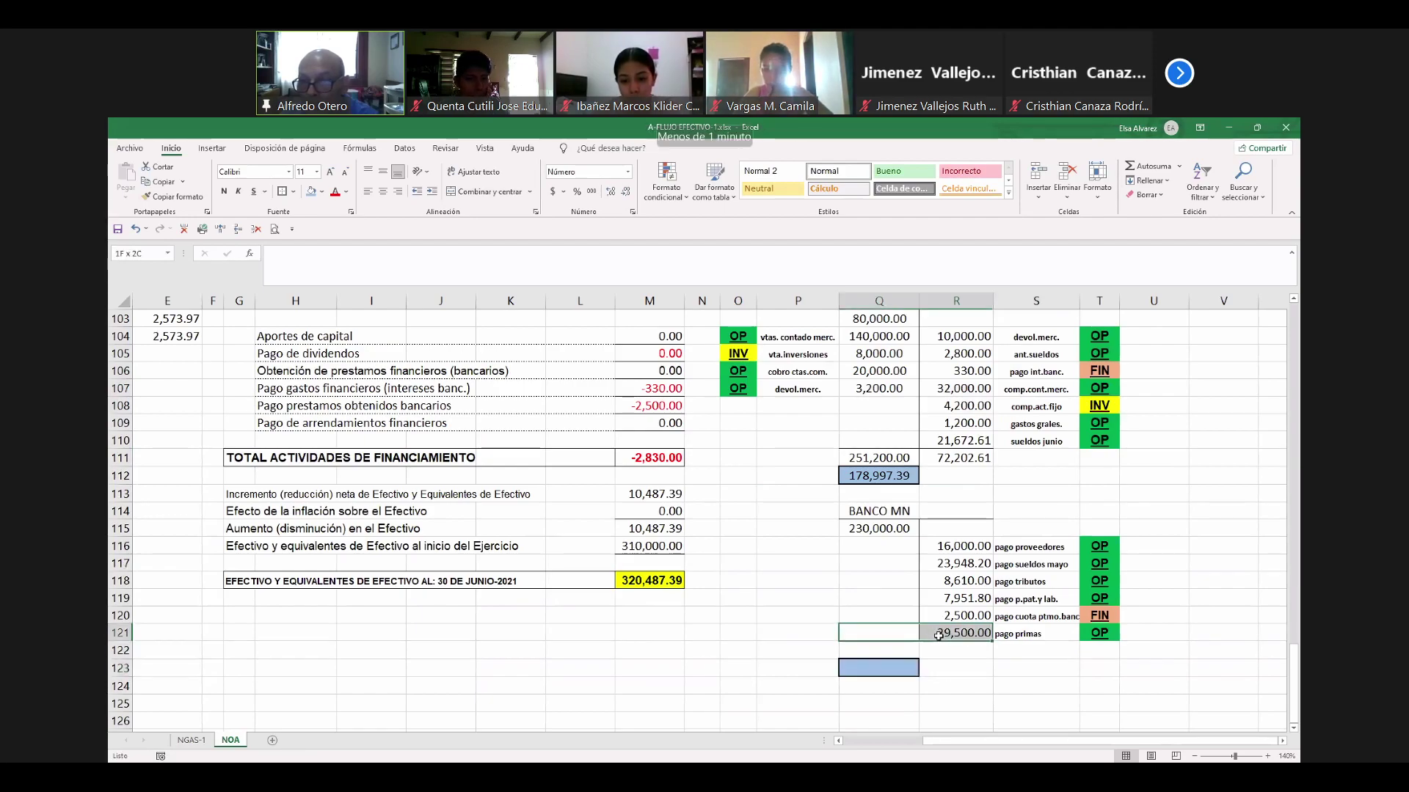
Apply a border to Q121:R121, the last row of BANCO MN entries.
left_click(322, 193)
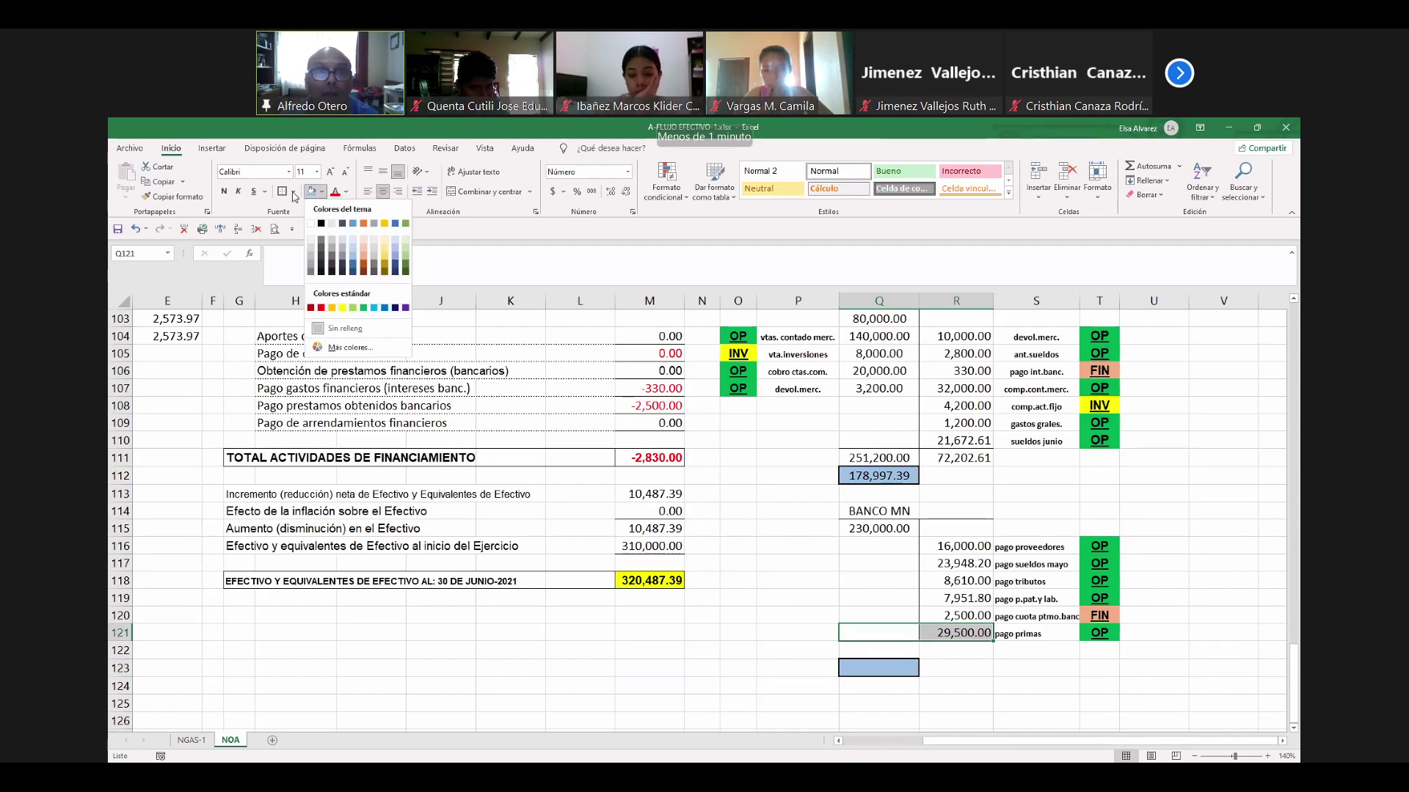
left_click(293, 193)
left_click(305, 226)
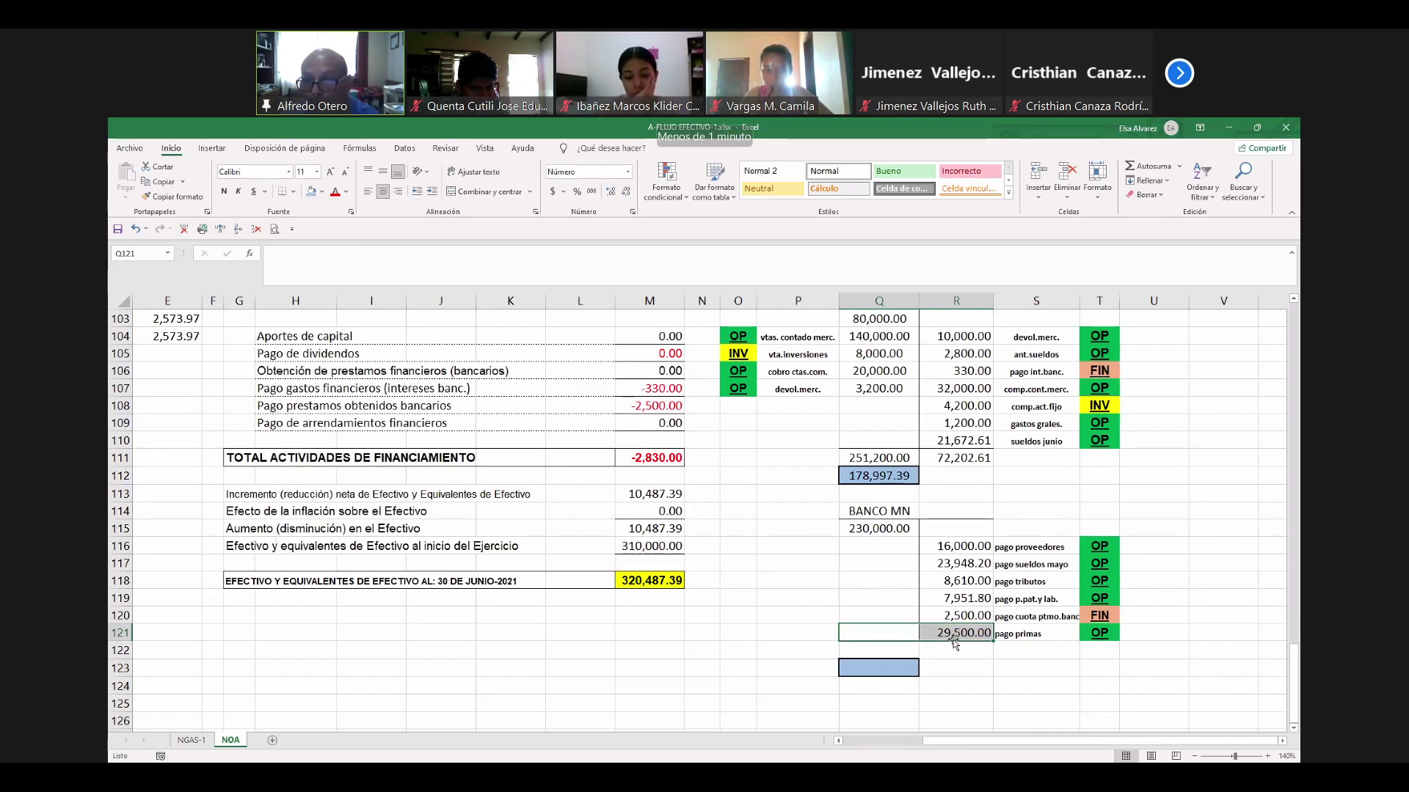
Apply a right border to Q122, the BANCO MN receipts total cell.
left_click_drag(912, 647, 950, 650)
left_click(896, 653)
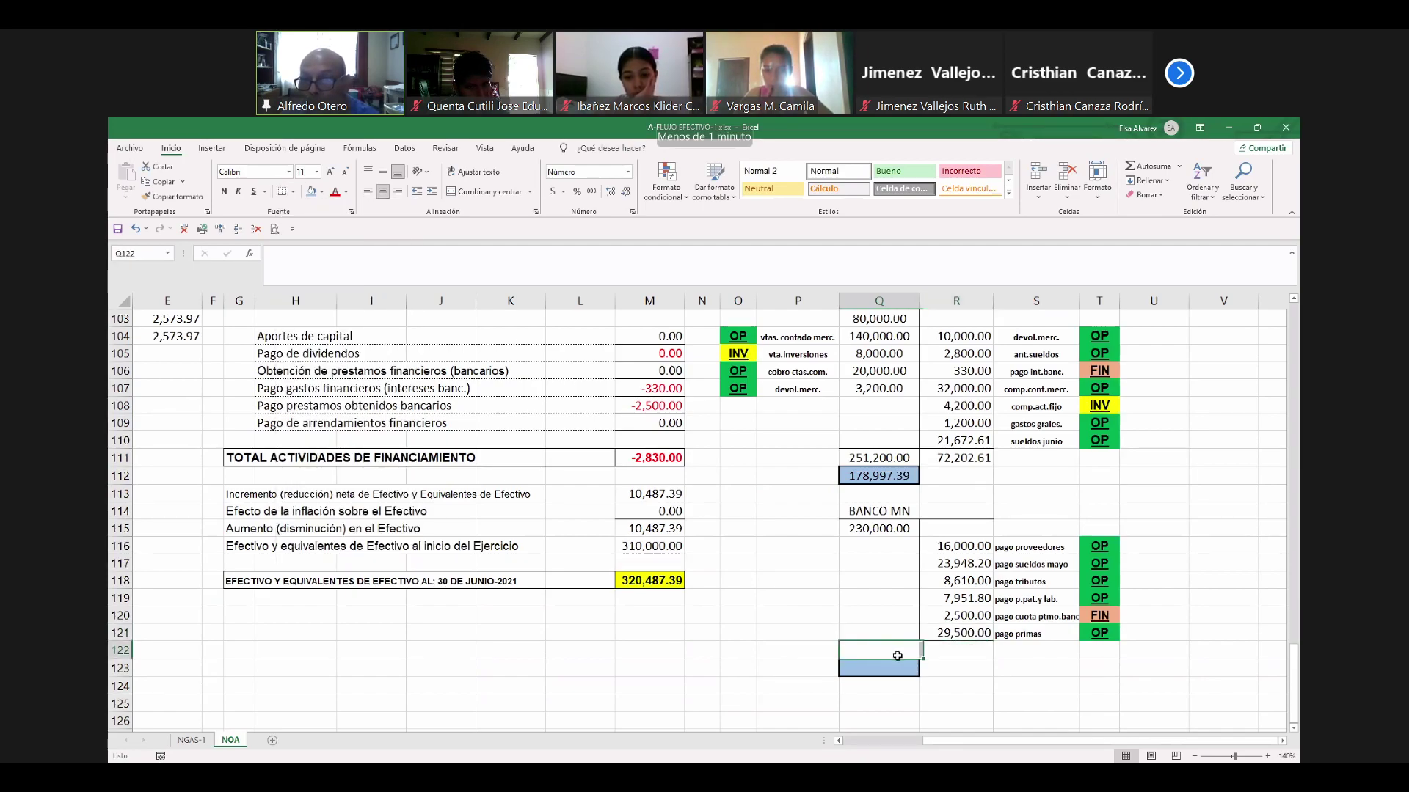
left_click(294, 193)
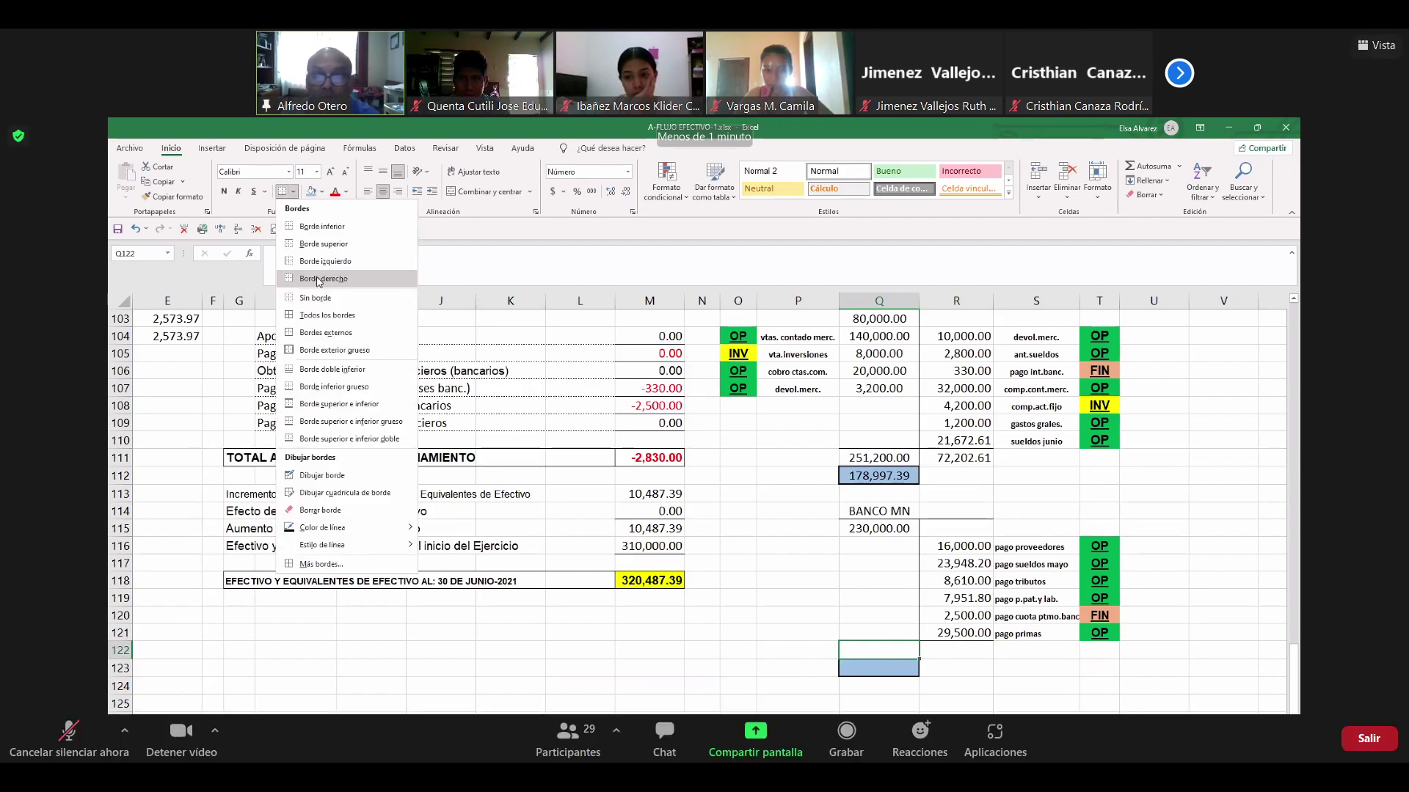
left_click(317, 278)
Total both BANCO MN columns with AutoSum in Q122:R122, and remove the underline and bold from R122.
left_click_drag(884, 650, 944, 651)
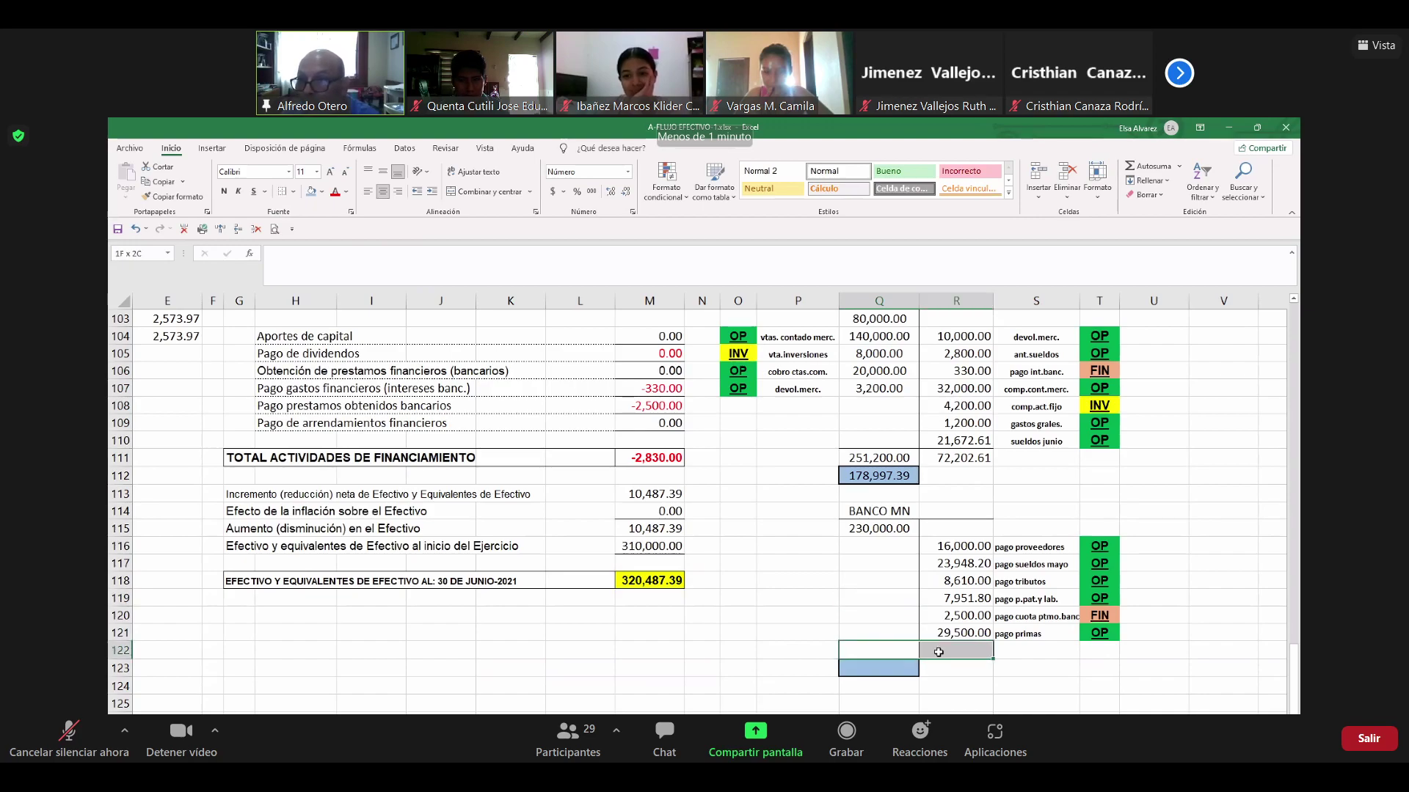
left_click(1149, 165)
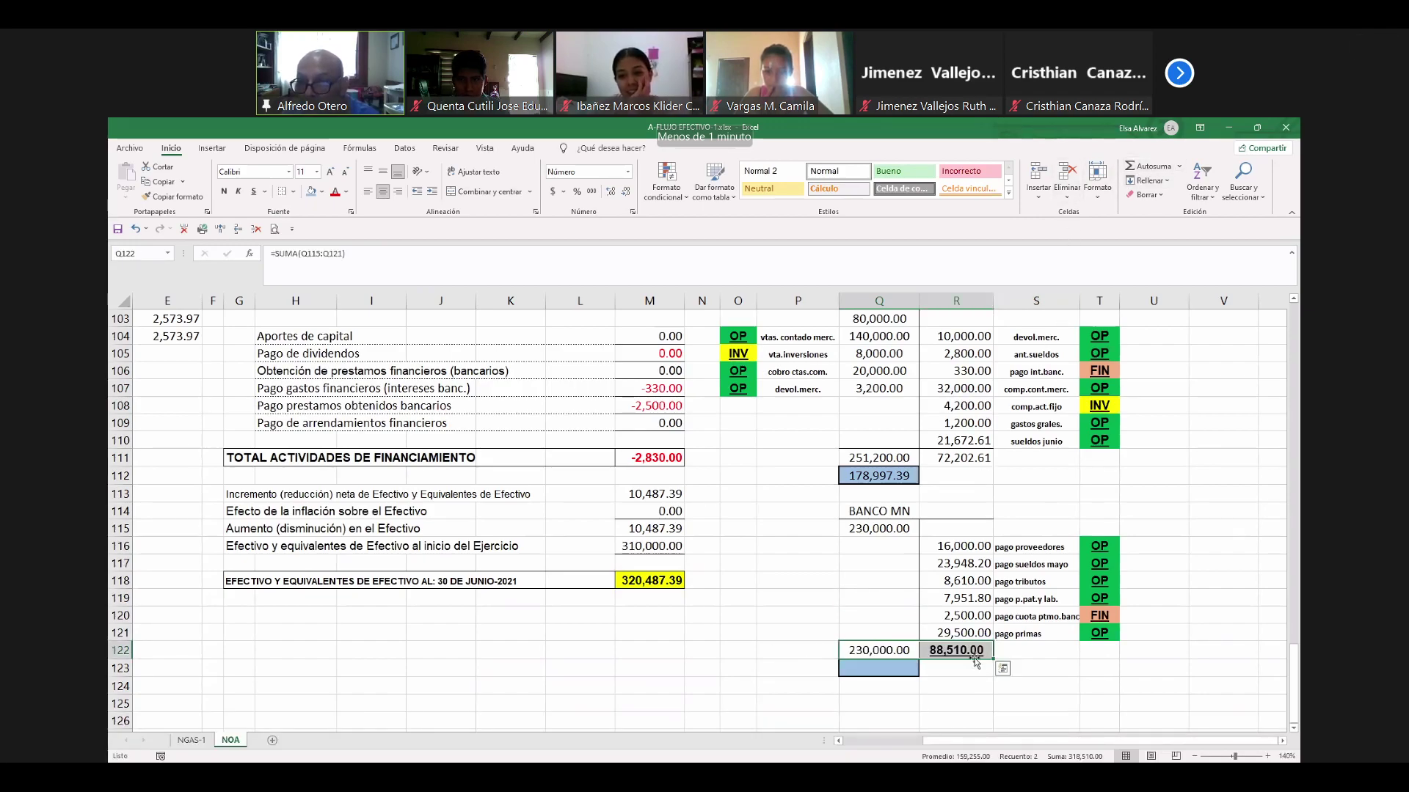
left_click(969, 655)
left_click(251, 192)
left_click(224, 192)
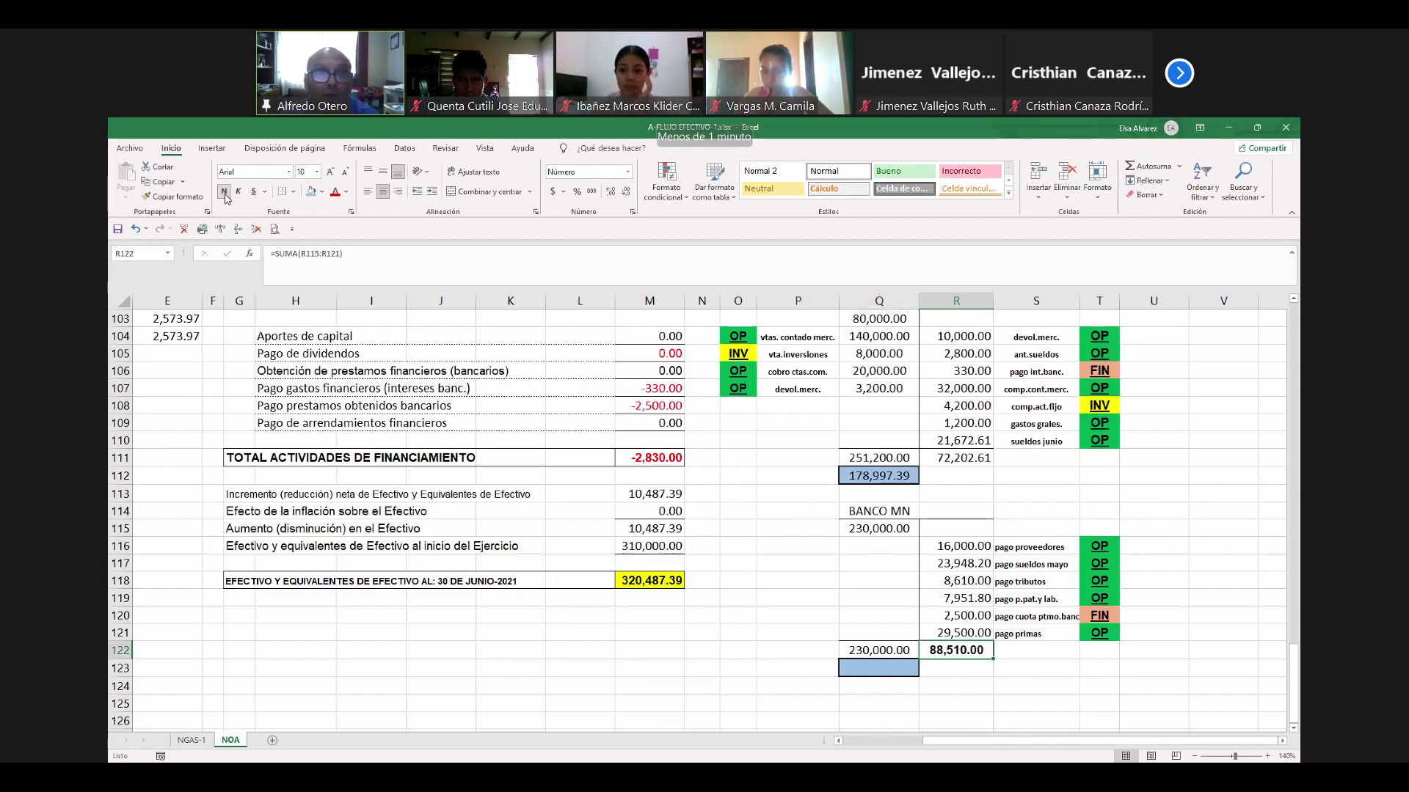
double_click(935, 647)
key("Escape")
Calculate the BANCO MN balance in the blue cell Q123 as receipts minus payments, +Q122-R122.
left_click(895, 669)
type("+")
key("Up")
type("-")
key("Right")
key("Up")
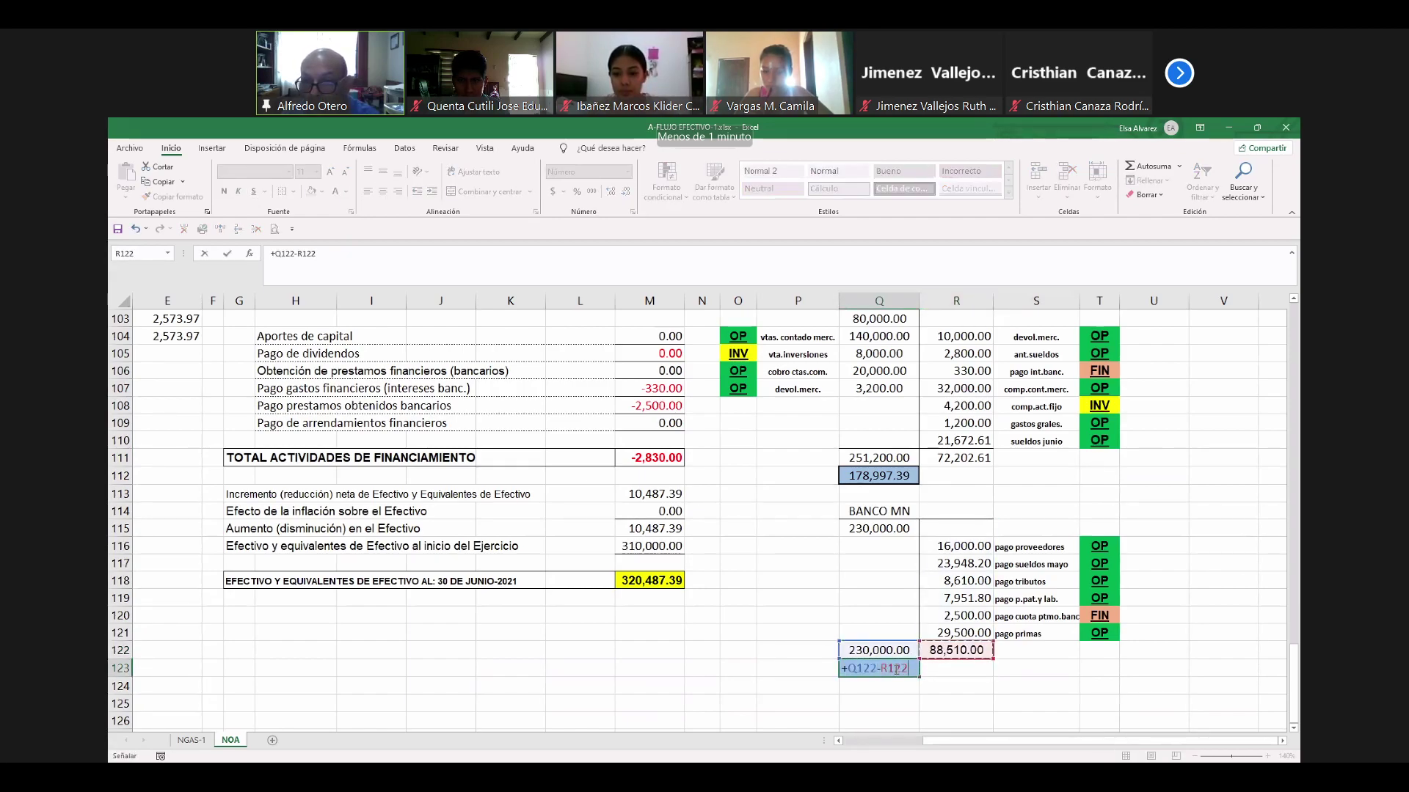
key("Return")
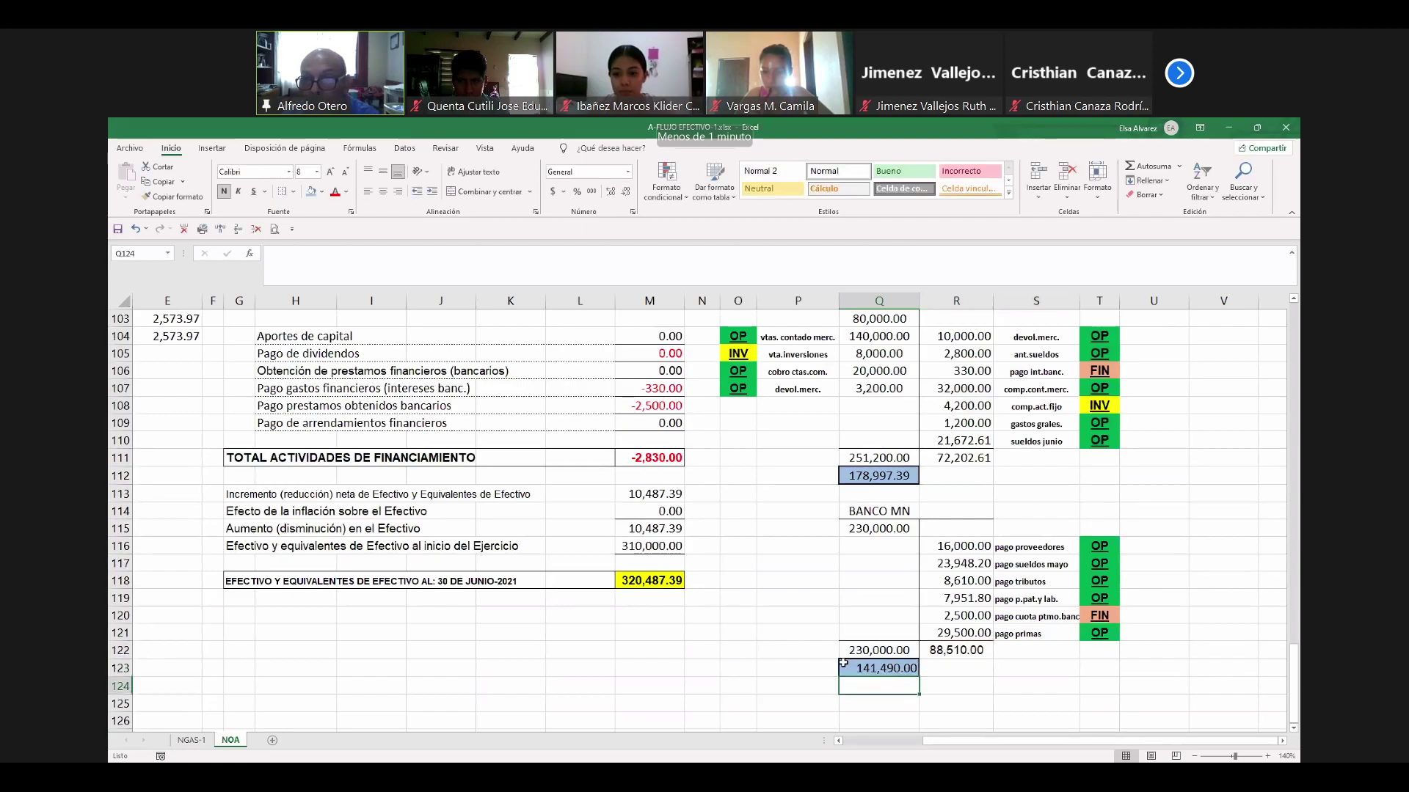
left_click(763, 630)
left_click(731, 582)
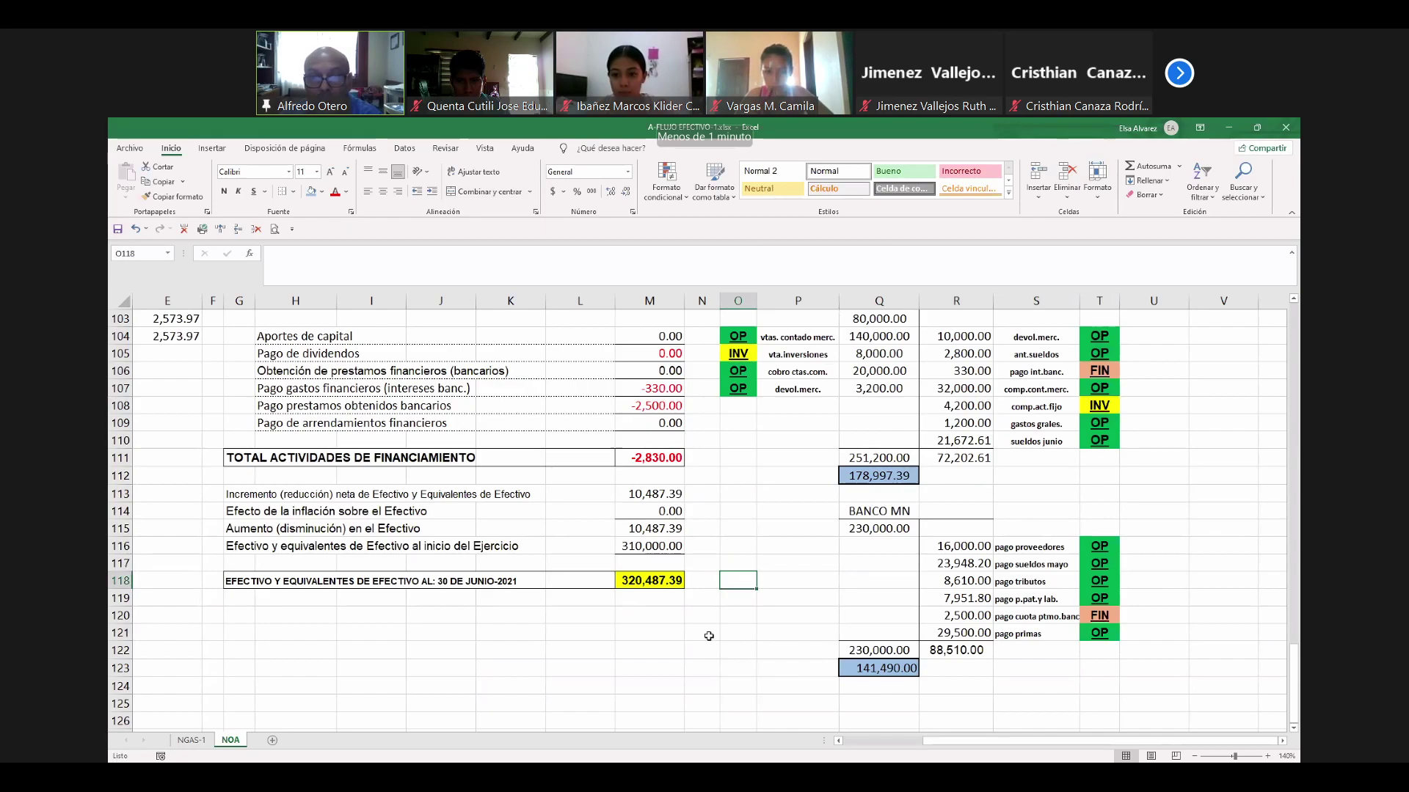
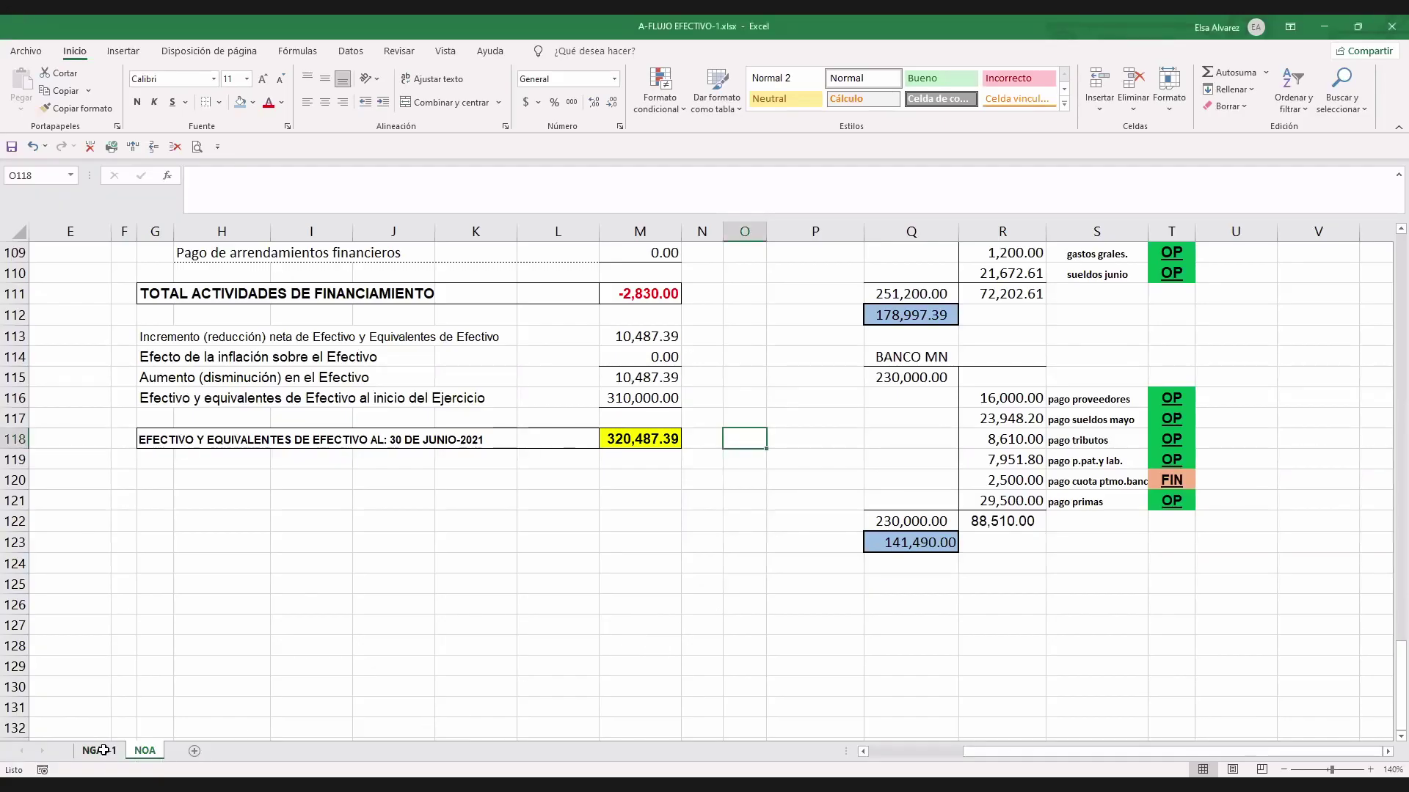
Copy the balance sheet excerpt P115:R124 from the NGAS-1 sheet and paste it at Q126 of the NOA sheet.
key("ctrl+Page_Up")
left_click_drag(639, 418, 920, 608)
key("ctrl+c")
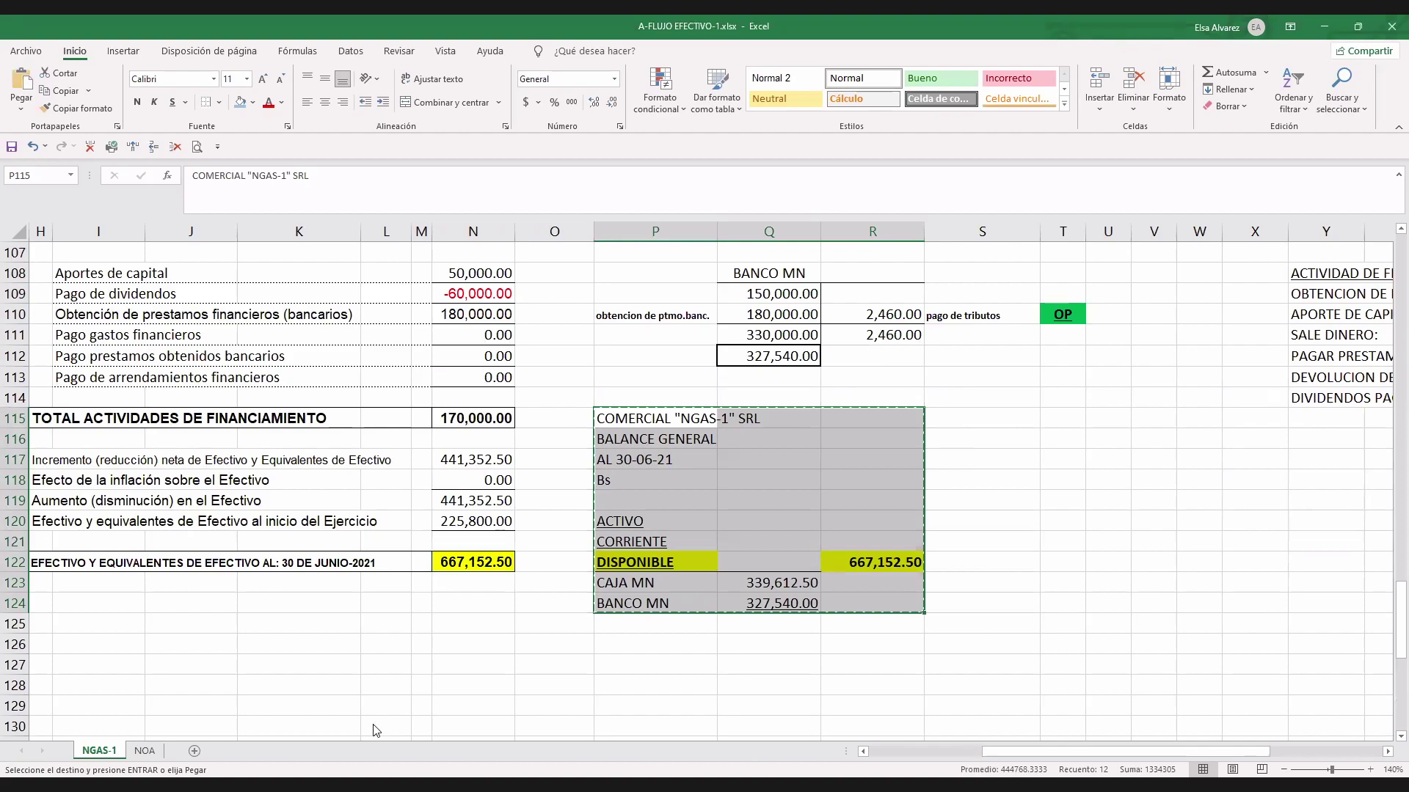
key("ctrl+Page_Down")
key("Return")
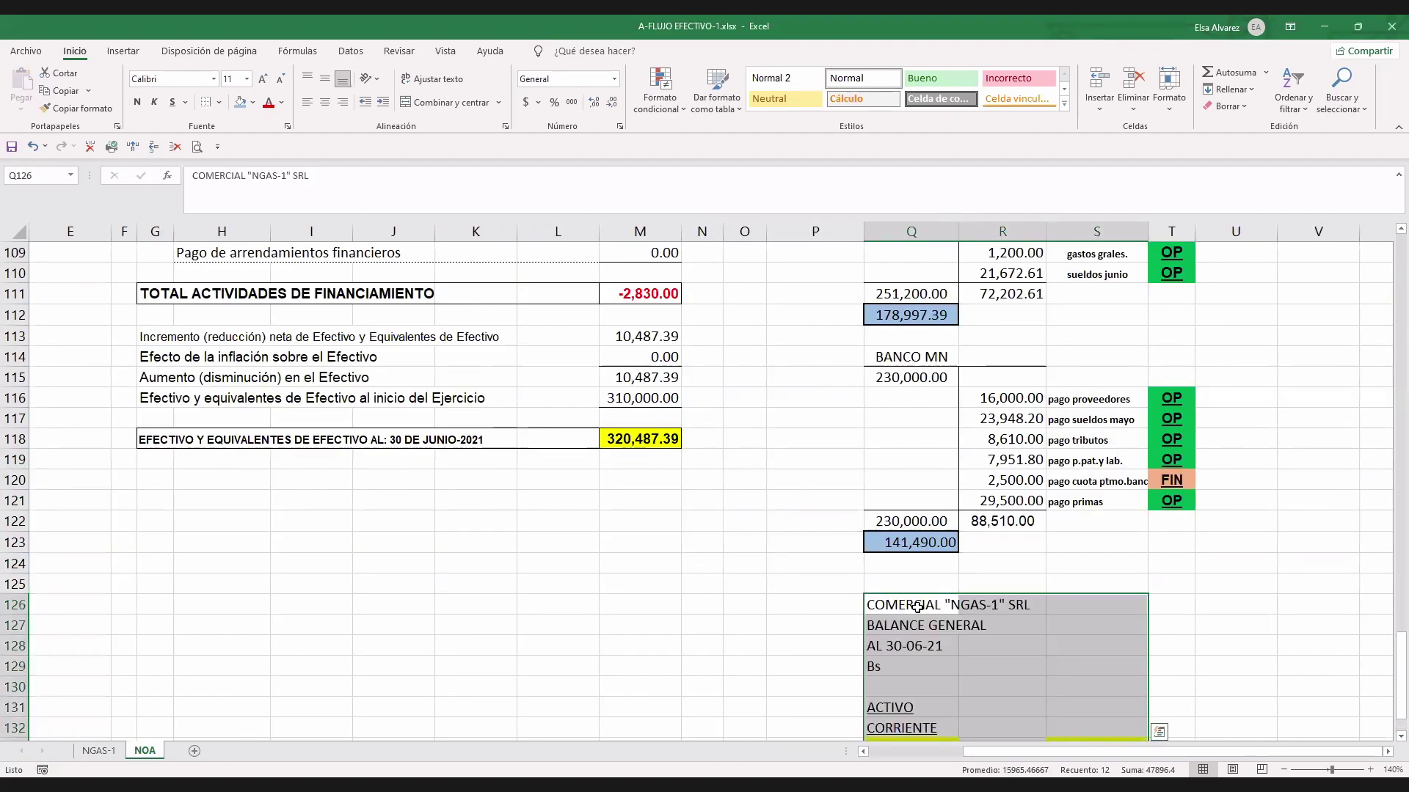
Move the CAJA MN, BANCO MN and balance sheet block in columns O:U up to start at row 88, accepting that merged cells are split.
scroll(748, 306, "up", 3)
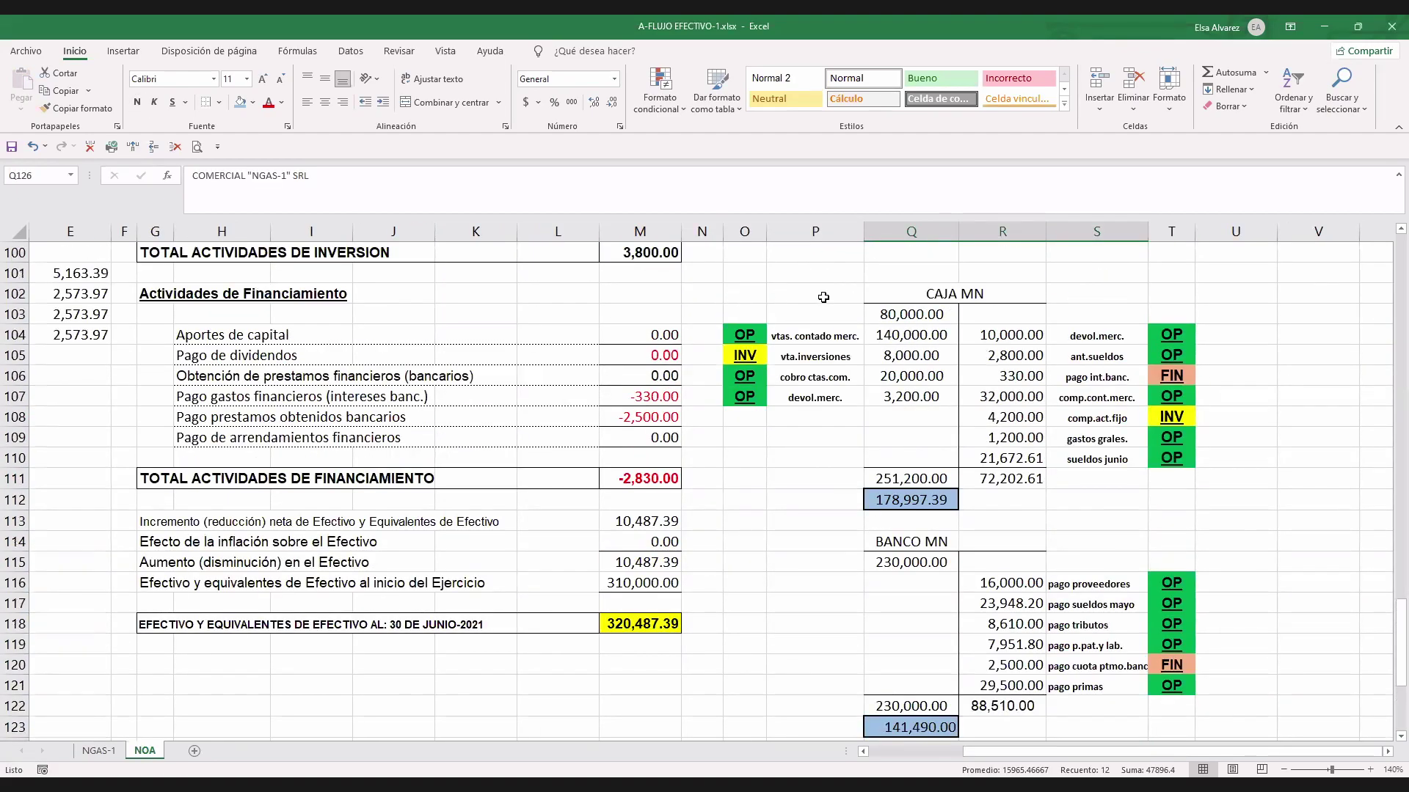
left_click_drag(738, 295, 1277, 727)
scroll(1163, 623, "up", 6)
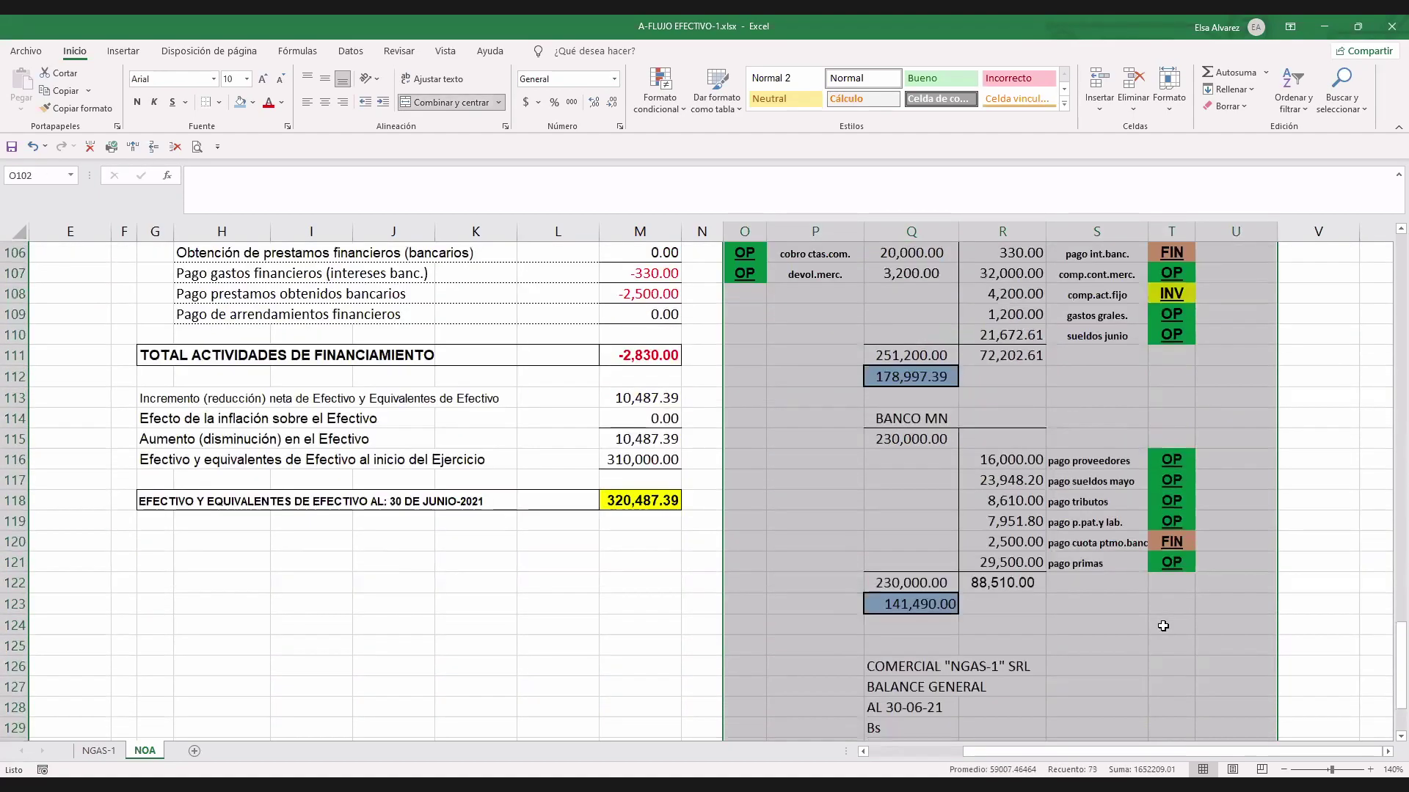
left_click_drag(1001, 407, 979, 258)
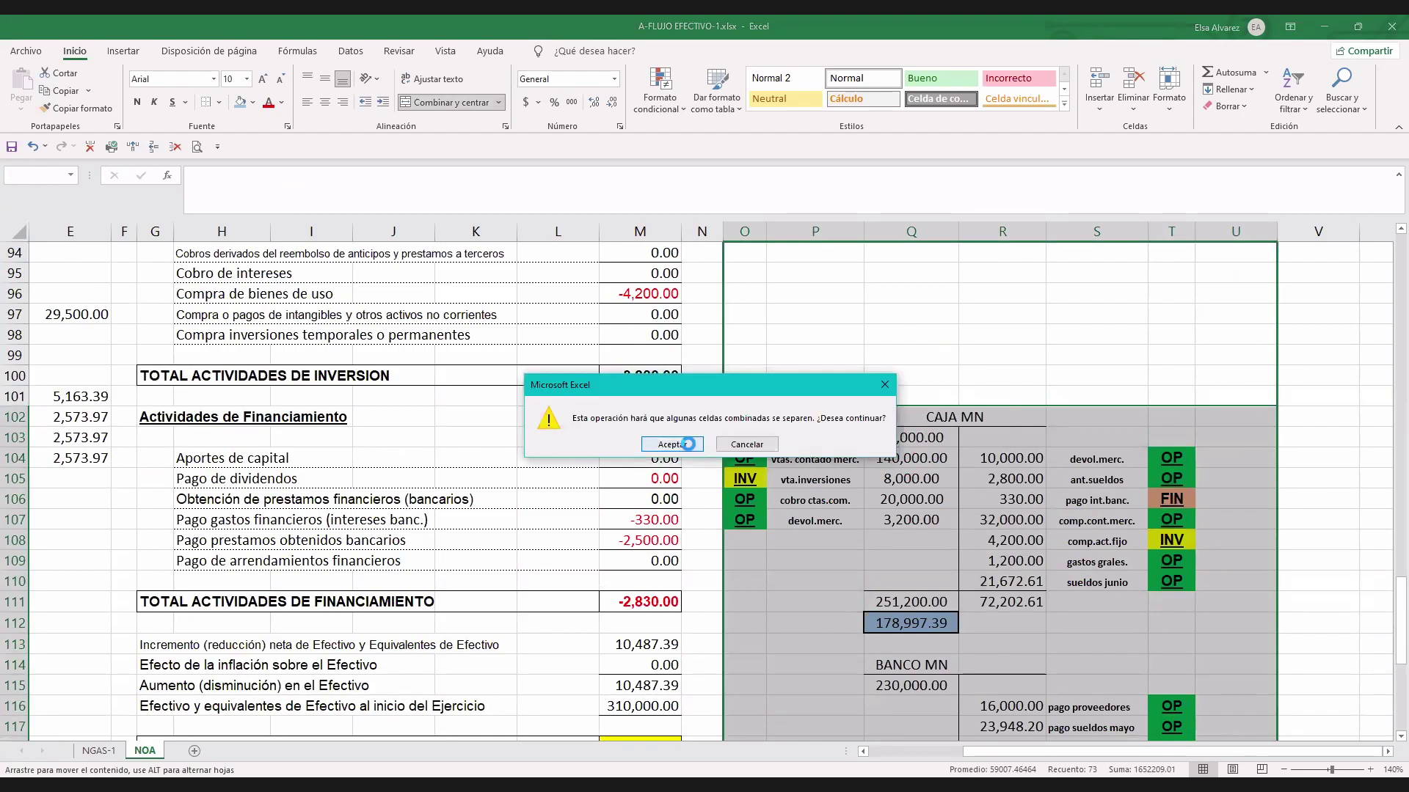
left_click(671, 445)
scroll(848, 349, "up", 2)
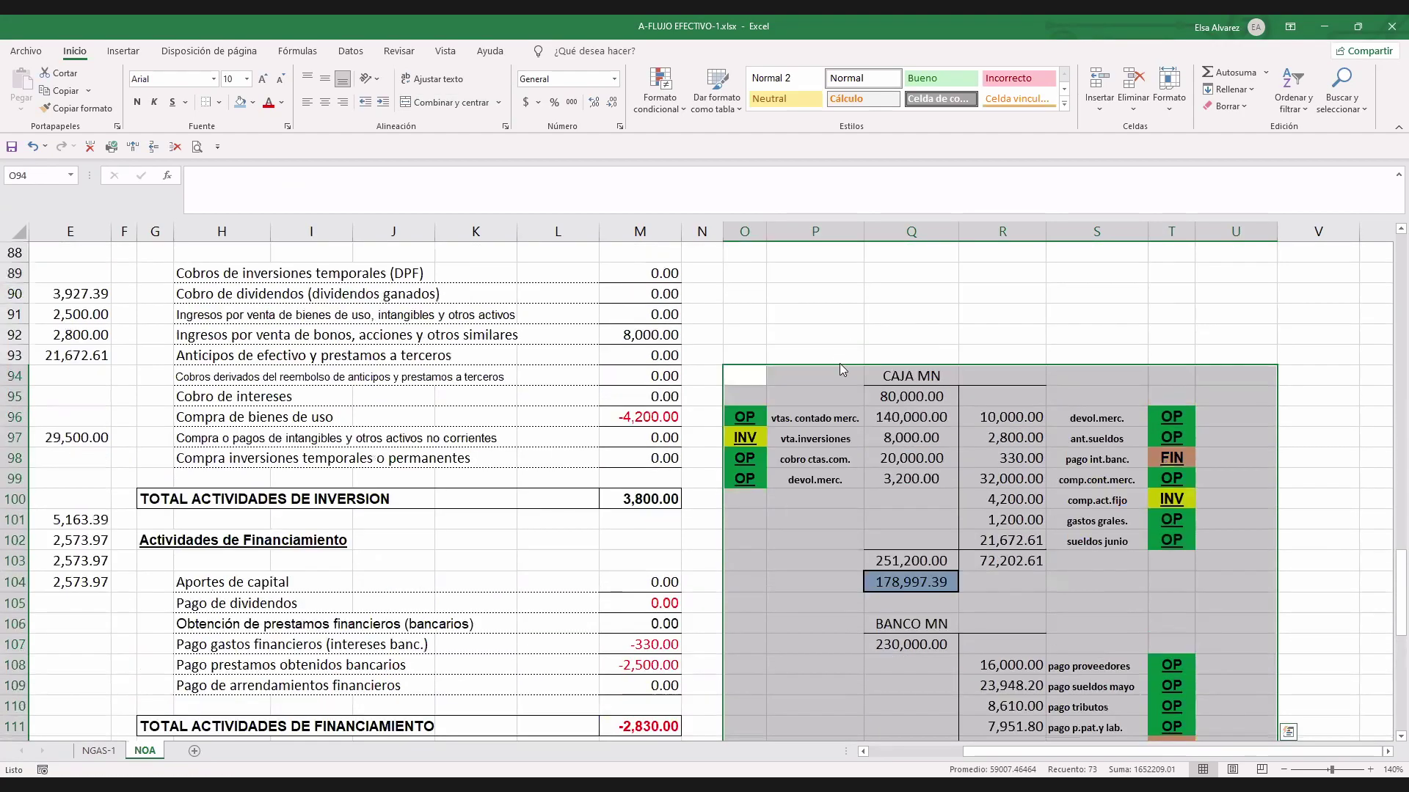
left_click_drag(843, 370, 839, 347)
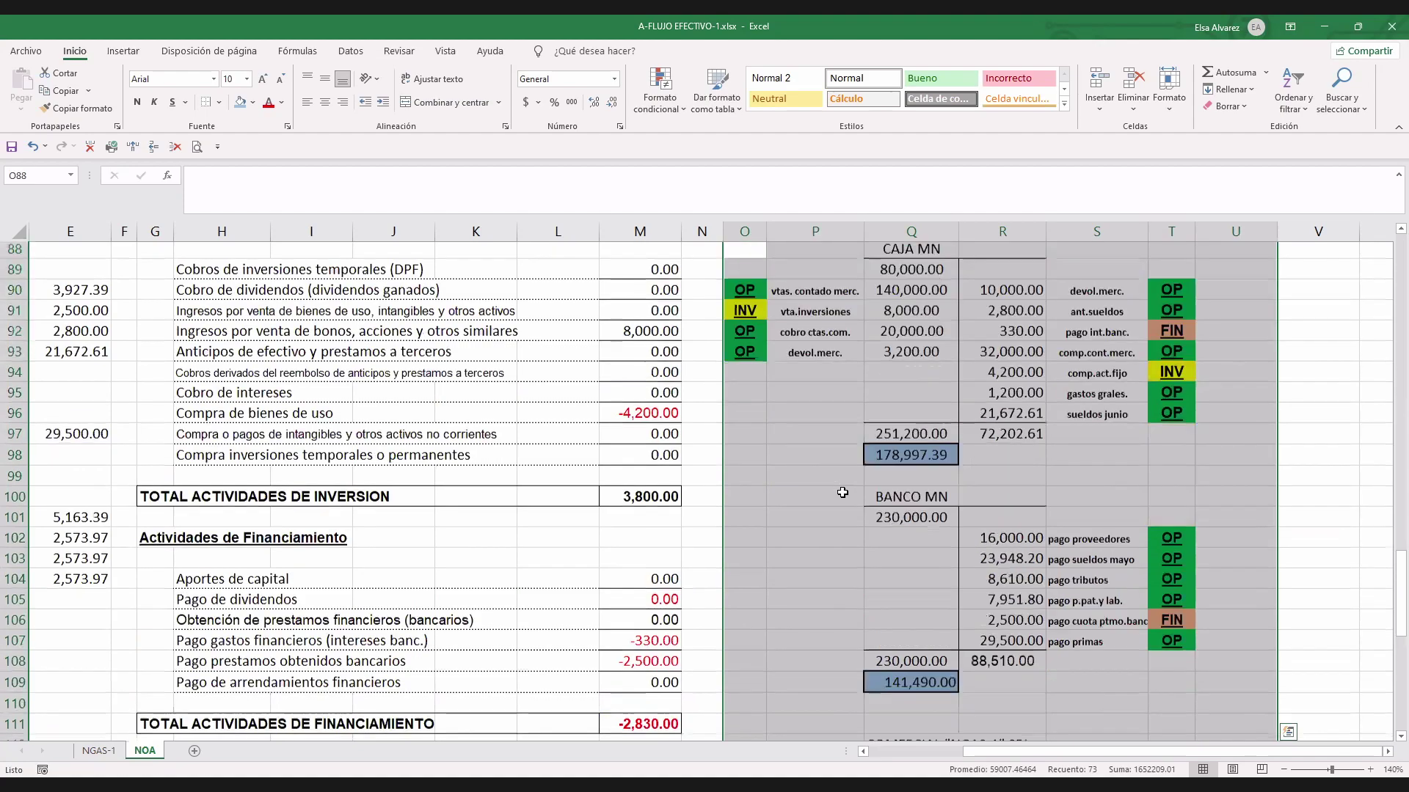
scroll(842, 491, "down", 4)
scroll(897, 374, "down", 2)
Change the company name in the balance sheet heading in Q112 to COMERCIAL "NOA" SRL.
left_click(897, 374)
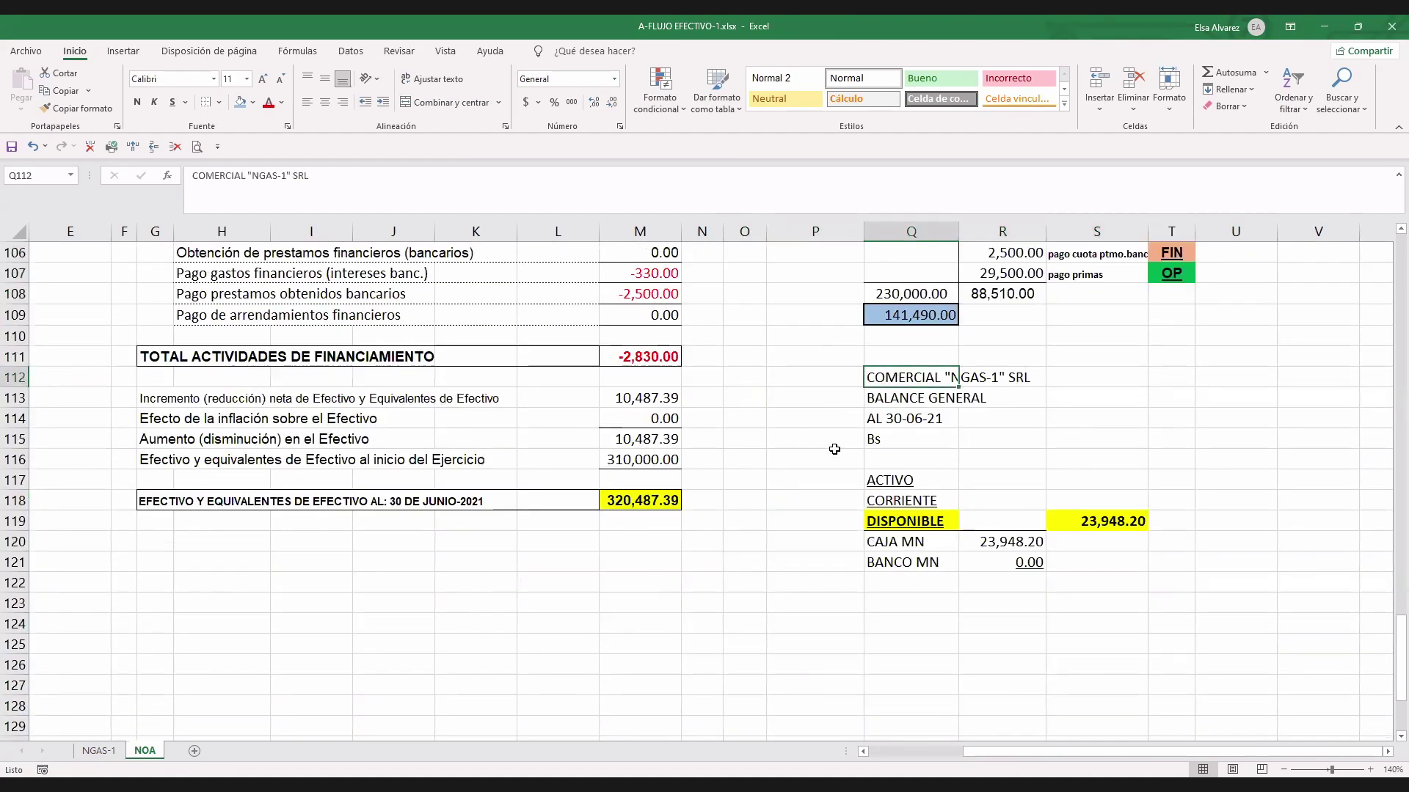
left_click(260, 178)
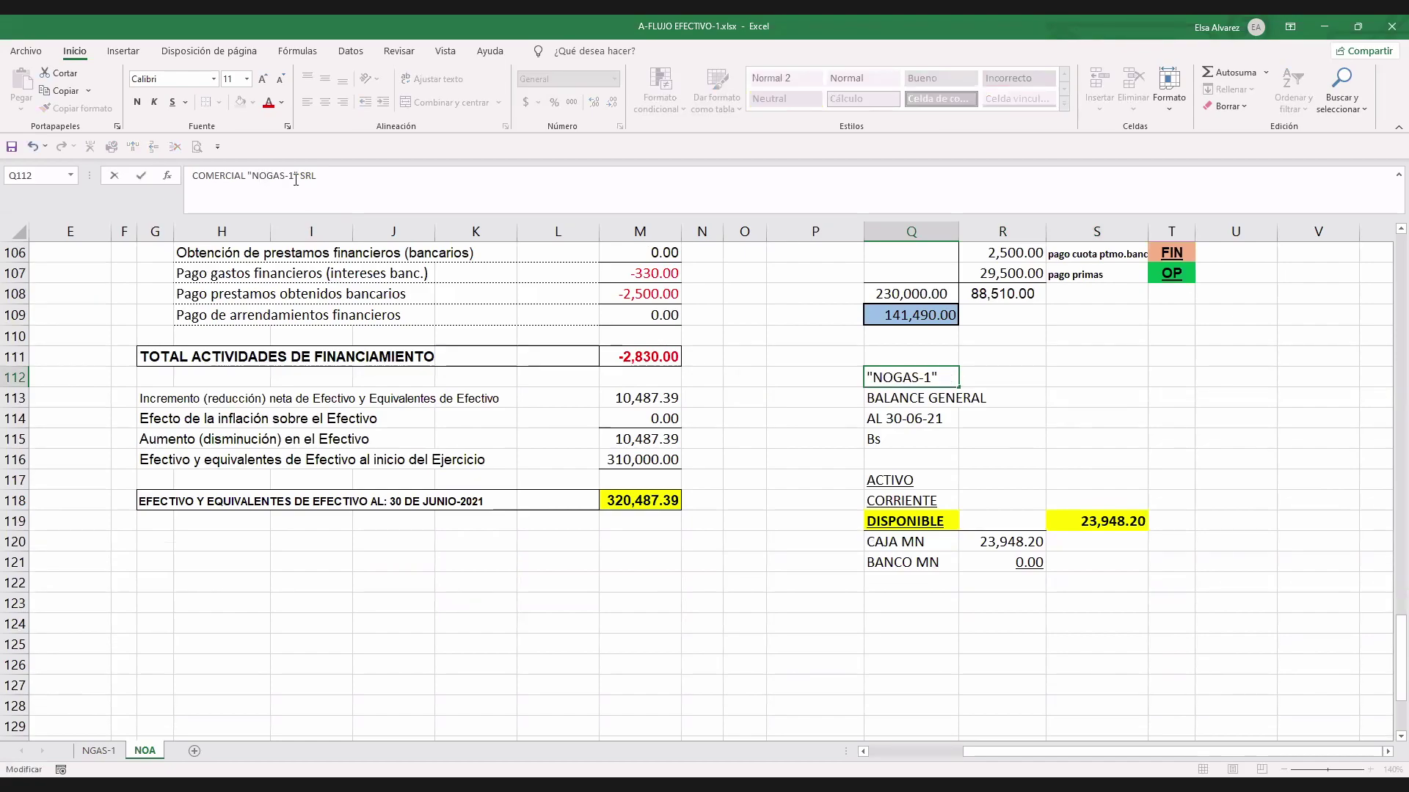
type("OA")
key("Delete")
key("Delete")
key("Delete")
key("Delete")
key("Delete")
key("Return")
Link the CAJA MN amount in R120 of the balance sheet to the CAJA MN account balance with +Q98.
key("Down")
key("Down")
key("Down")
key("Down")
key("Down")
key("Down")
key("Down")
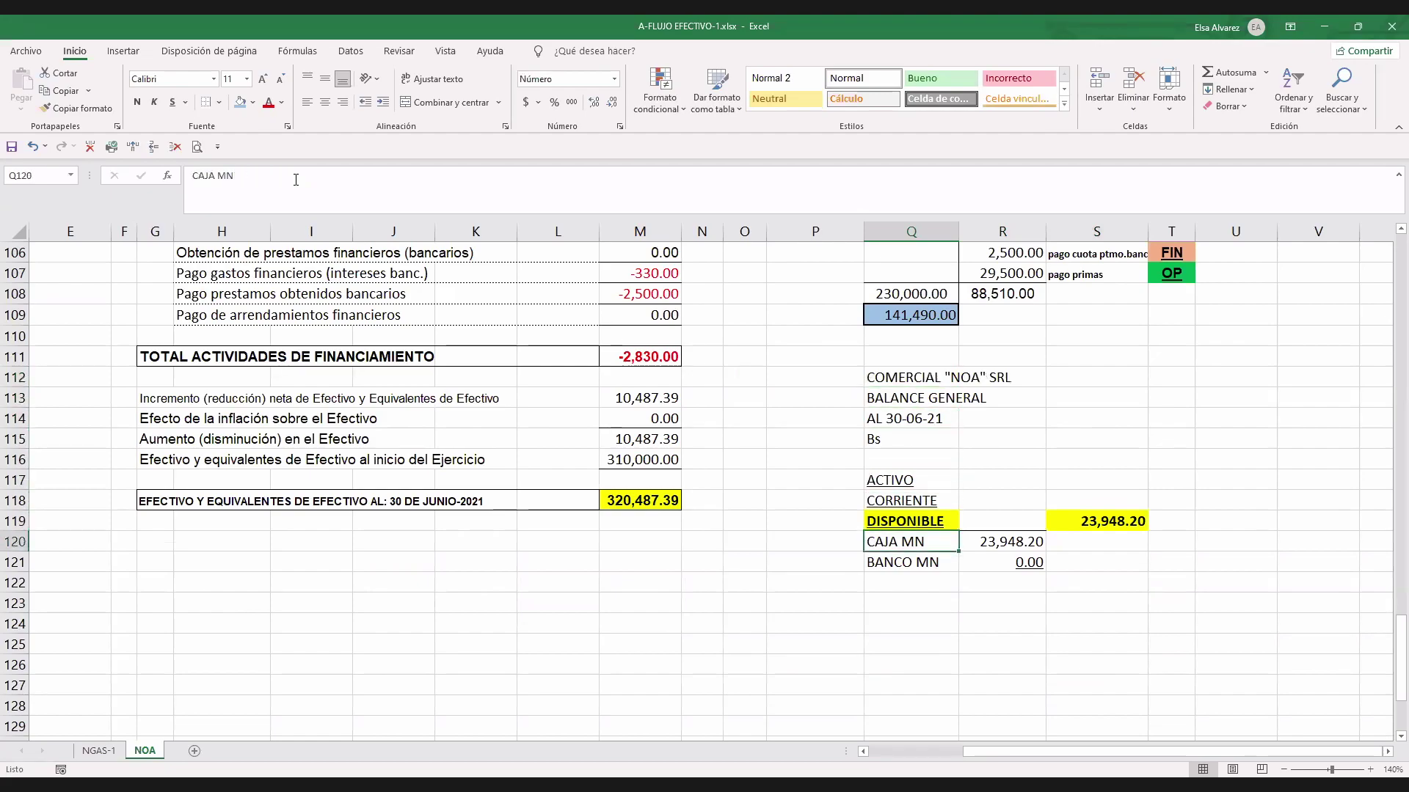
key("Right")
type("+")
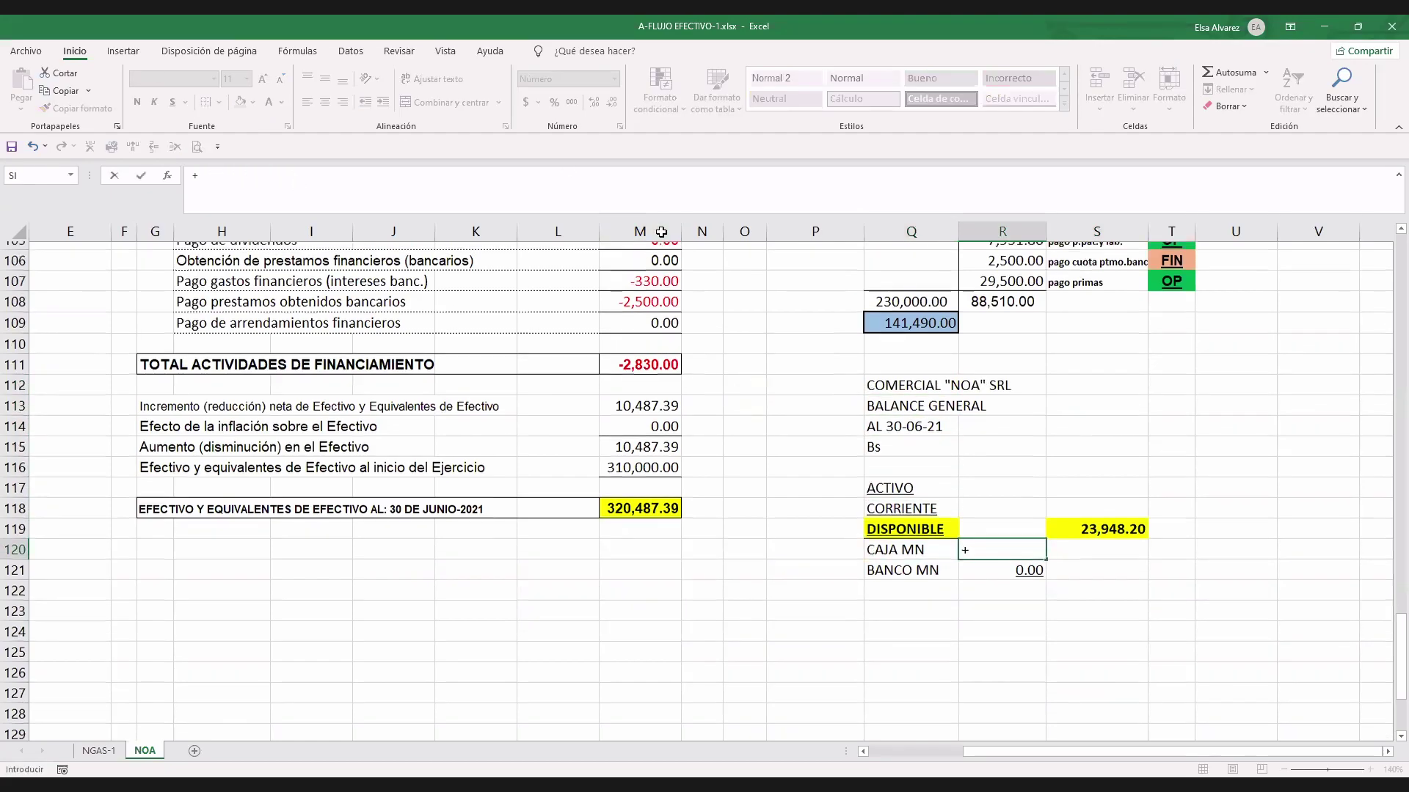
scroll(925, 284, "up", 3)
left_click(928, 277)
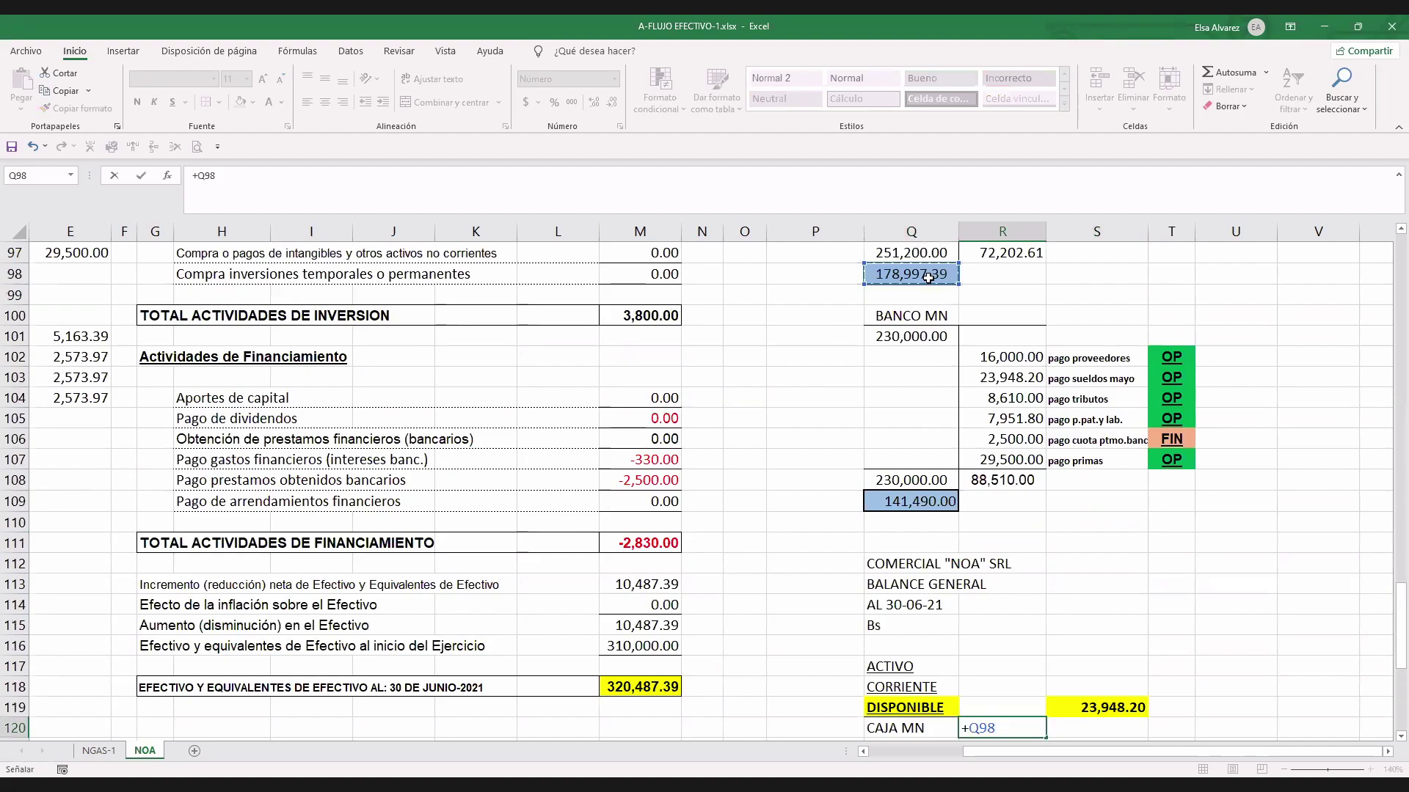
key("Return")
Link the BANCO MN amount in R121 to its account balance in Q109 and save the workbook.
type("+")
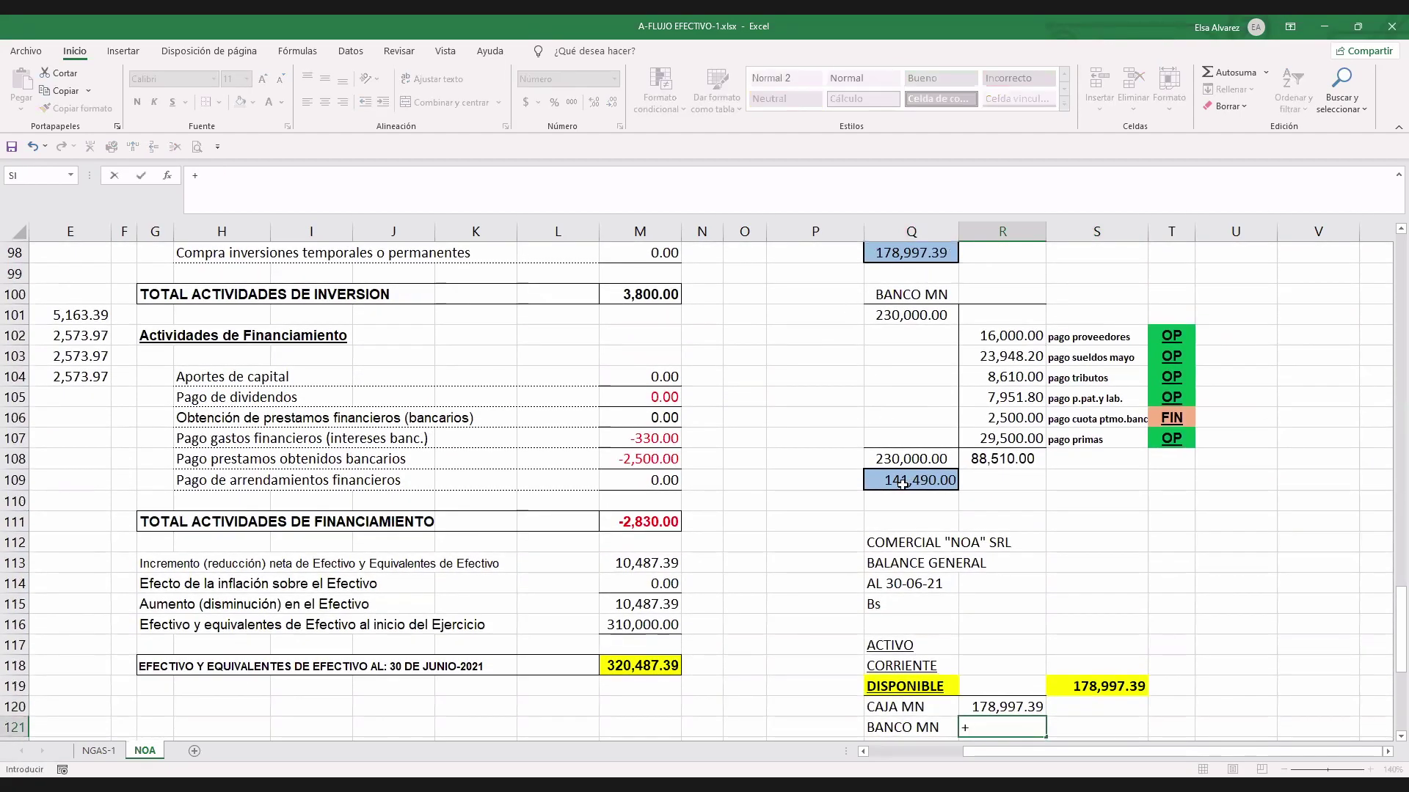
left_click(904, 481)
key("Return")
scroll(784, 582, "down", 1)
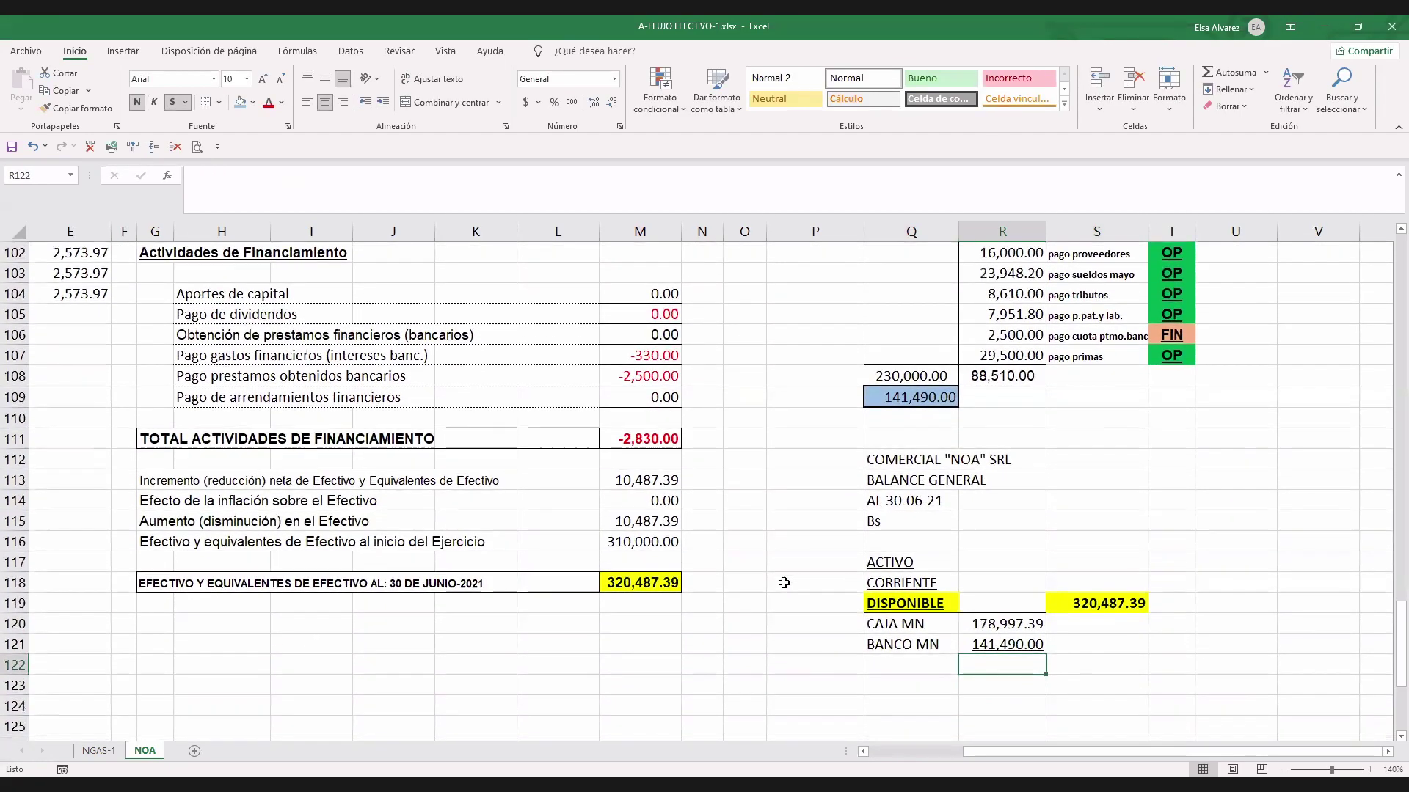
scroll(784, 582, "down", 2)
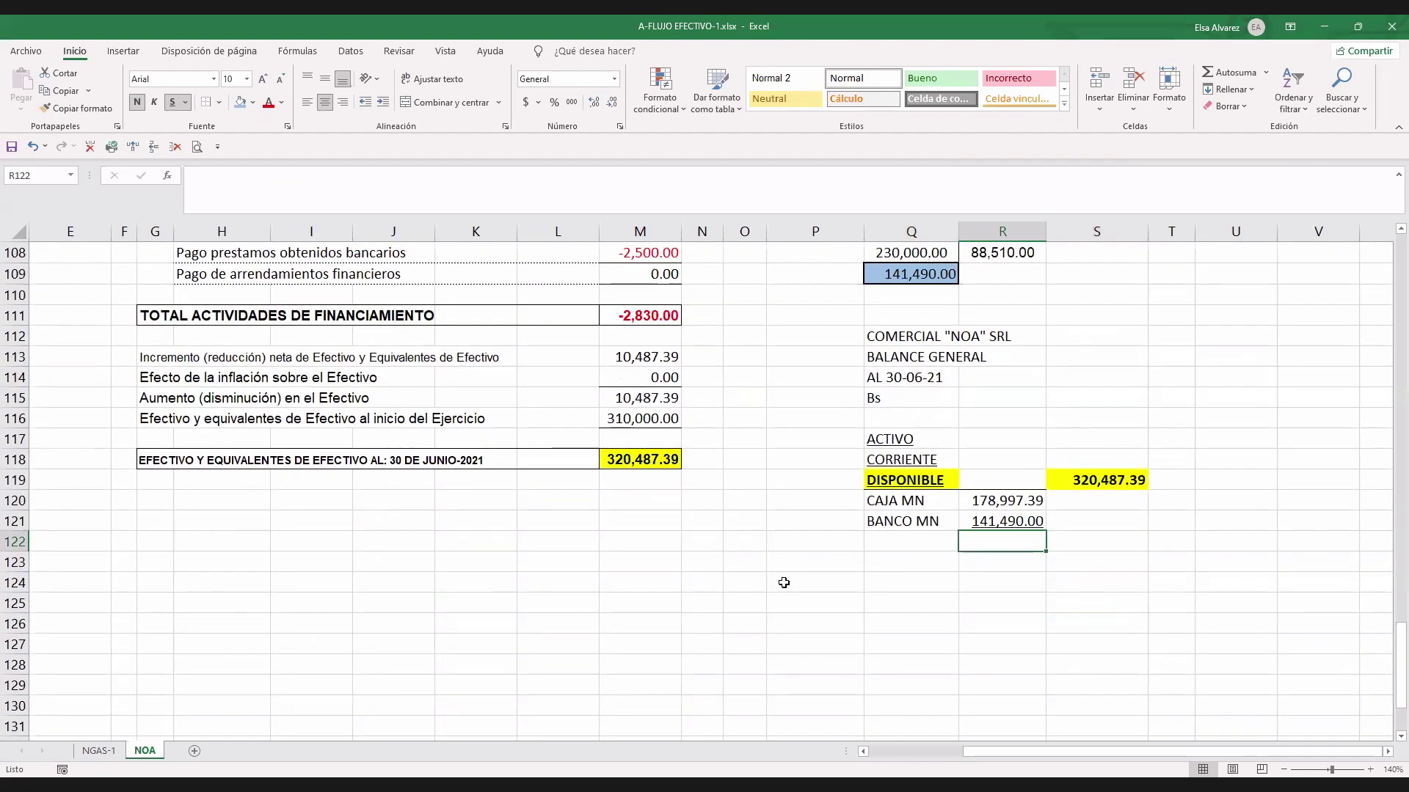
left_click(8, 147)
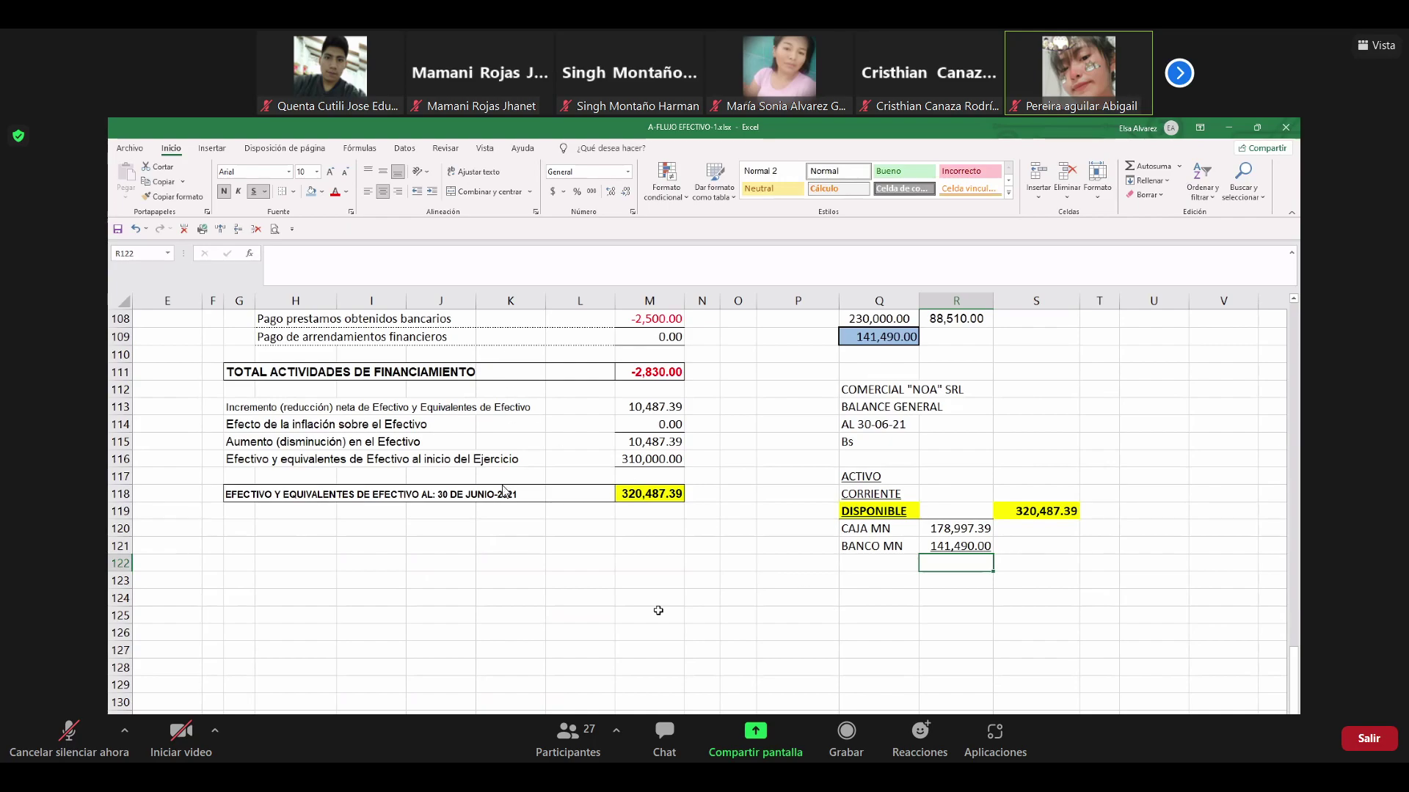
Switch to the Zoom meeting controls, turn on the camera and briefly unmute the microphone.
left_click(184, 725)
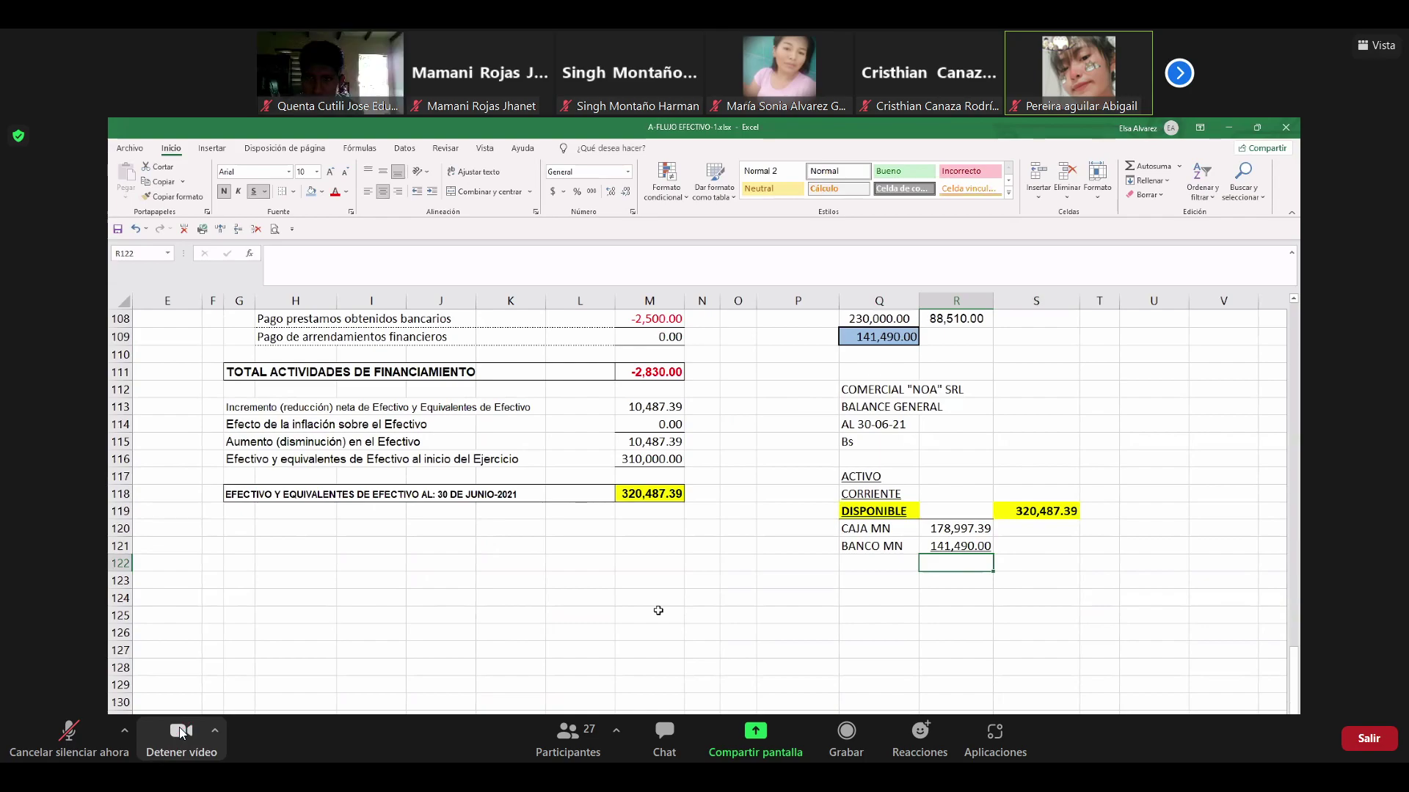
left_click(71, 731)
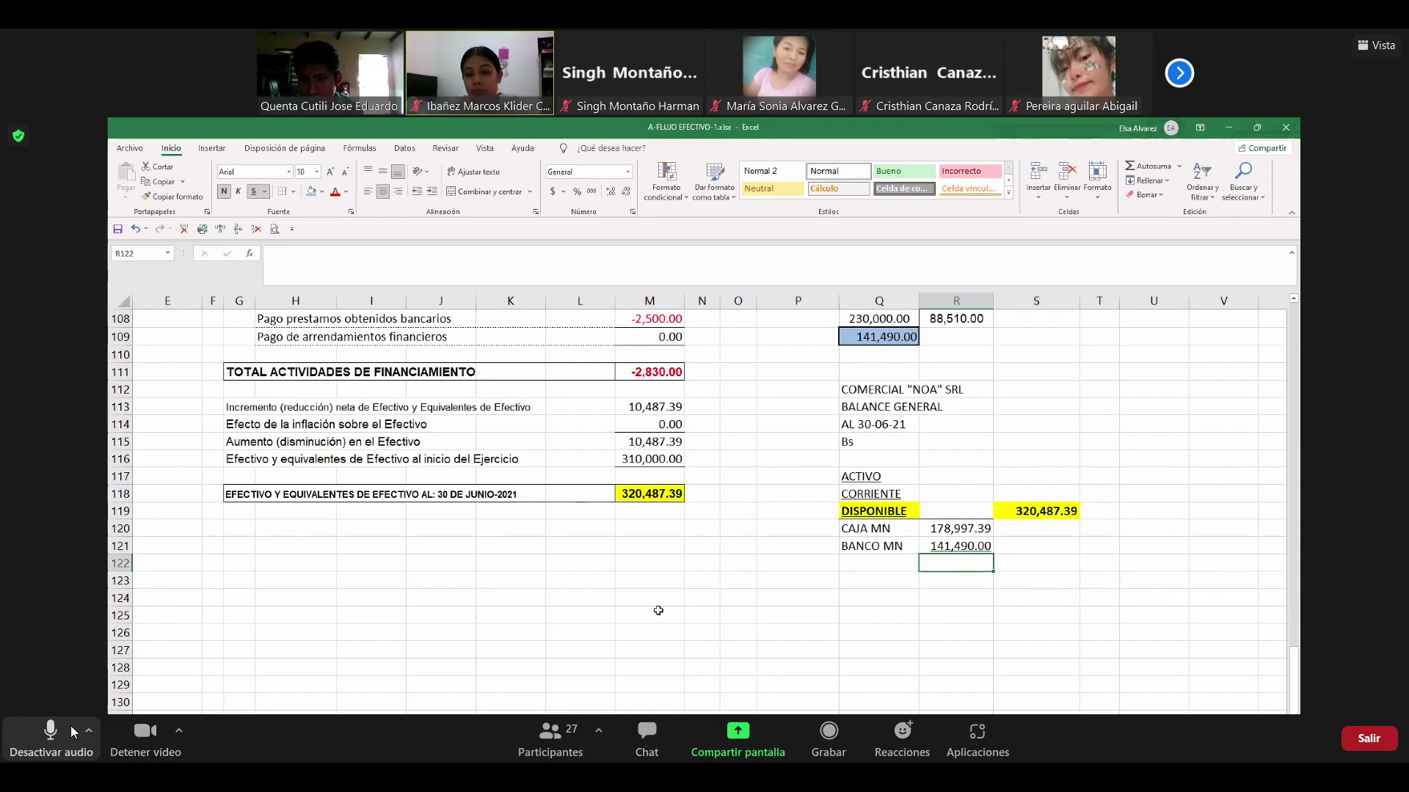
left_click(72, 731)
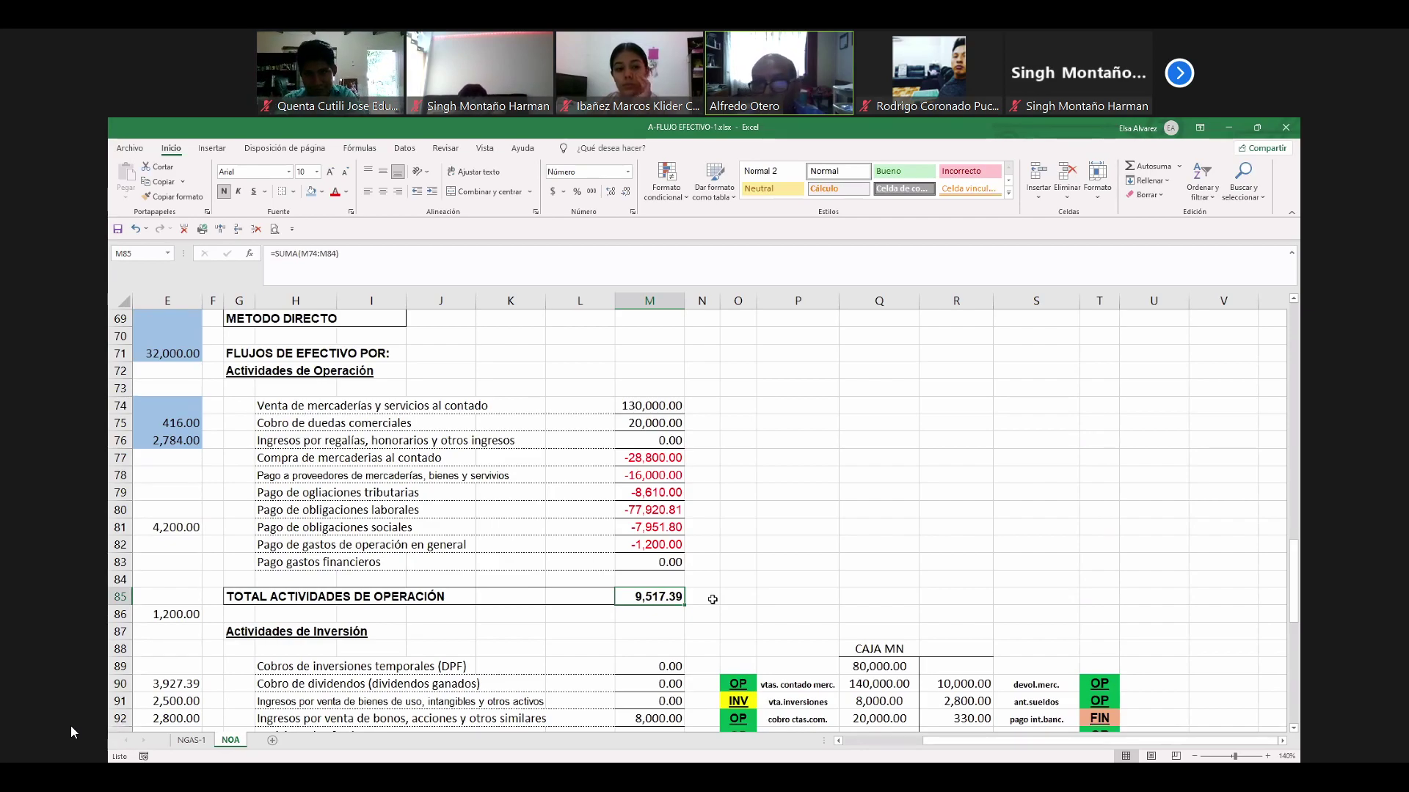
Review NOA's operating, investing and financing totals and compare the ending cash at 30 June 2021 with DISPONIBLE in the balance sheet.
scroll(694, 579, "down", 2)
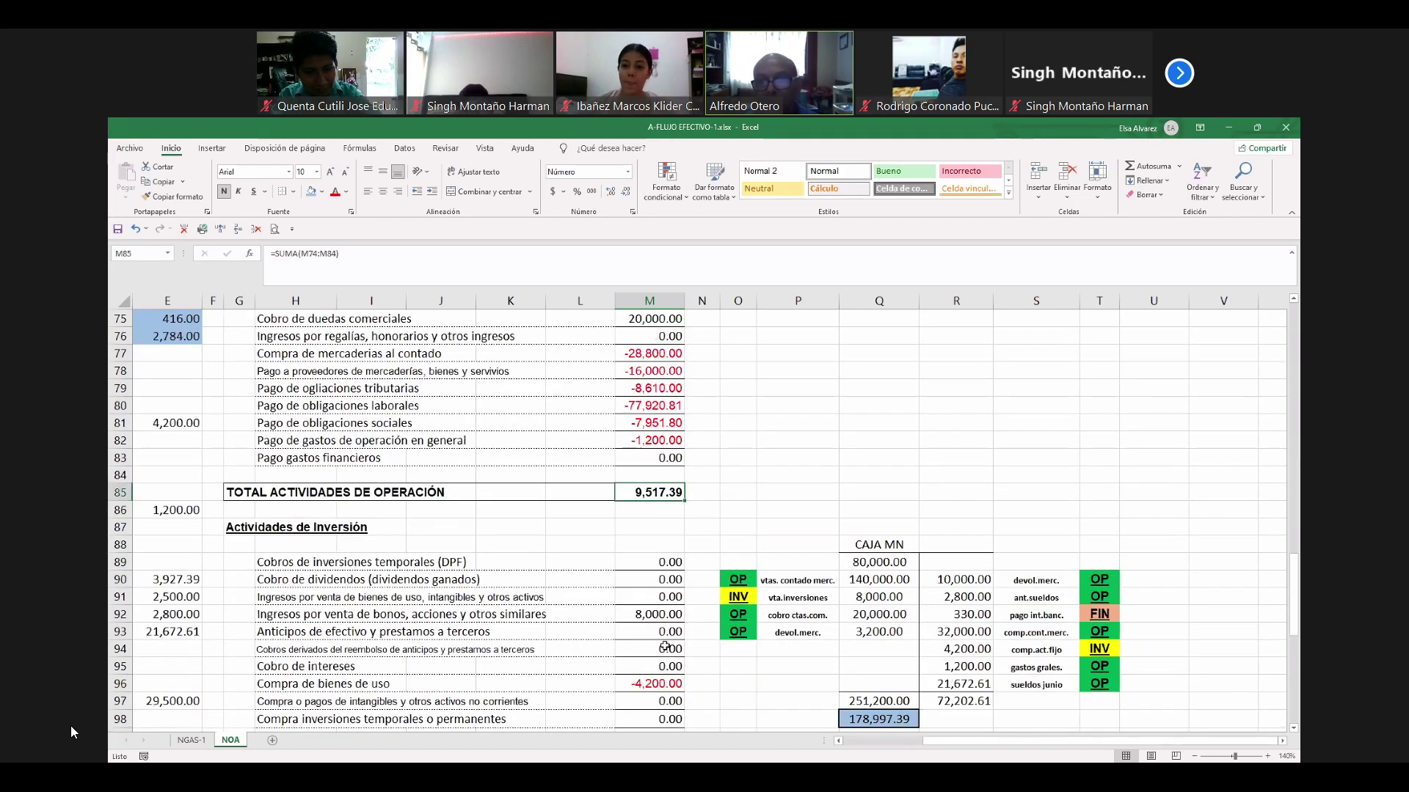
scroll(648, 641, "down", 2)
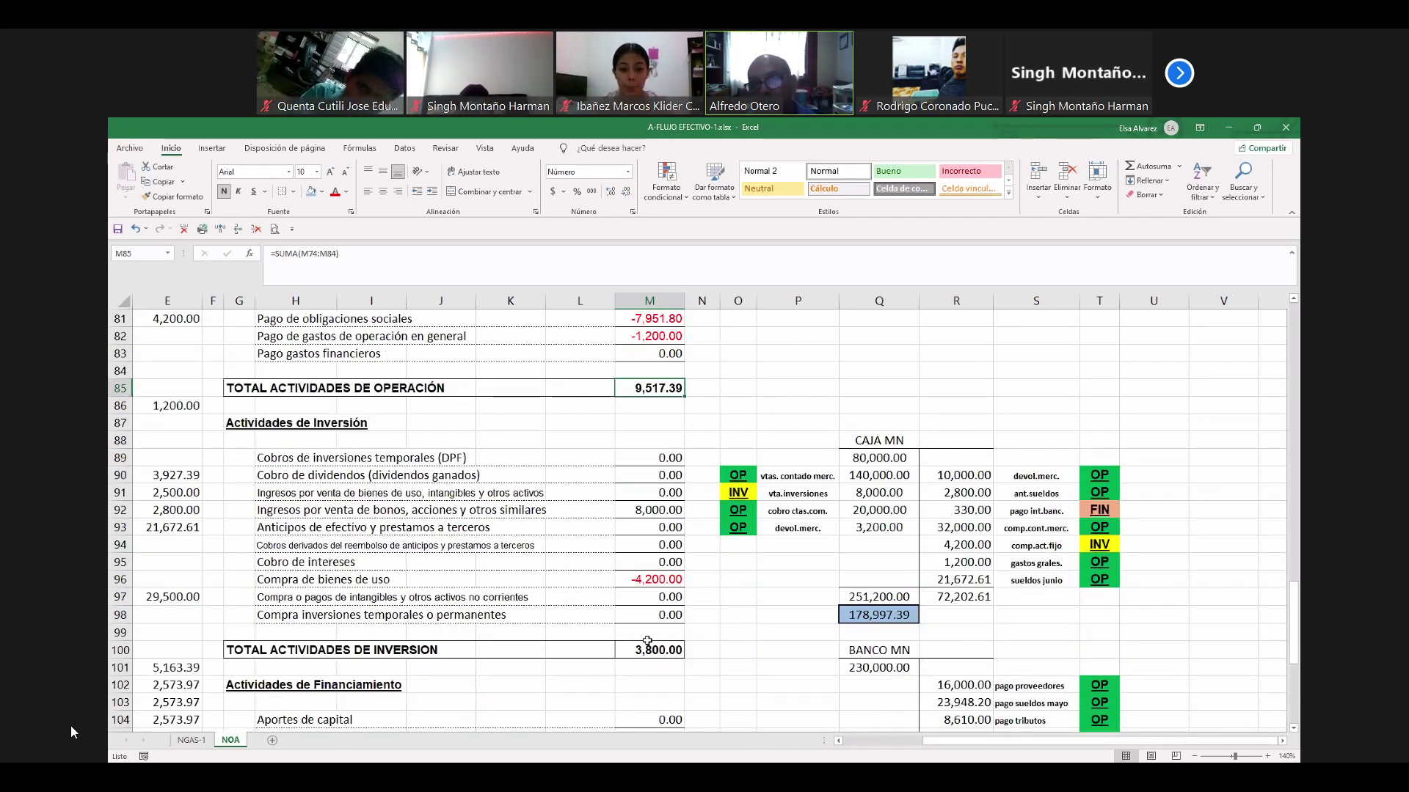
scroll(640, 642, "down", 1)
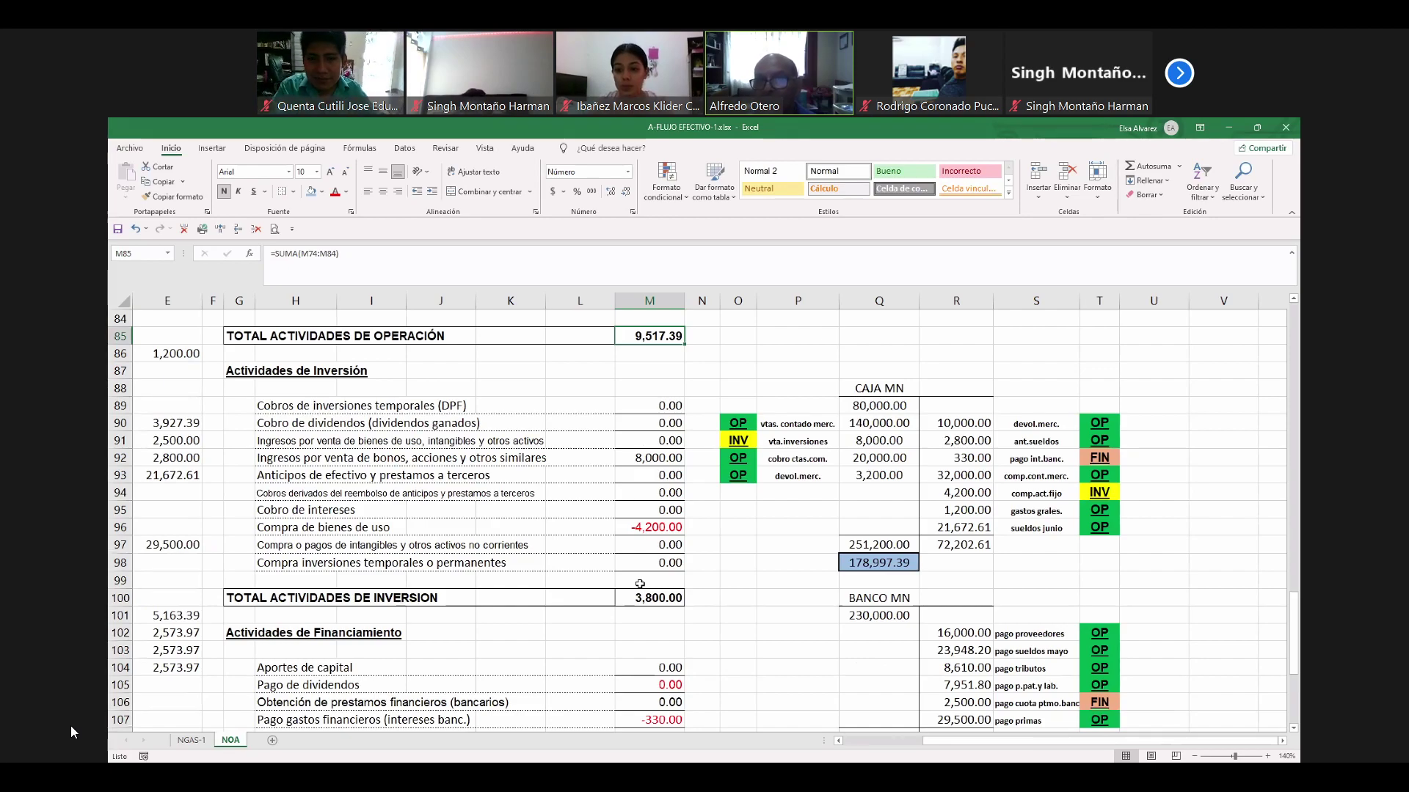
scroll(624, 587, "down", 4)
scroll(586, 601, "down", 3)
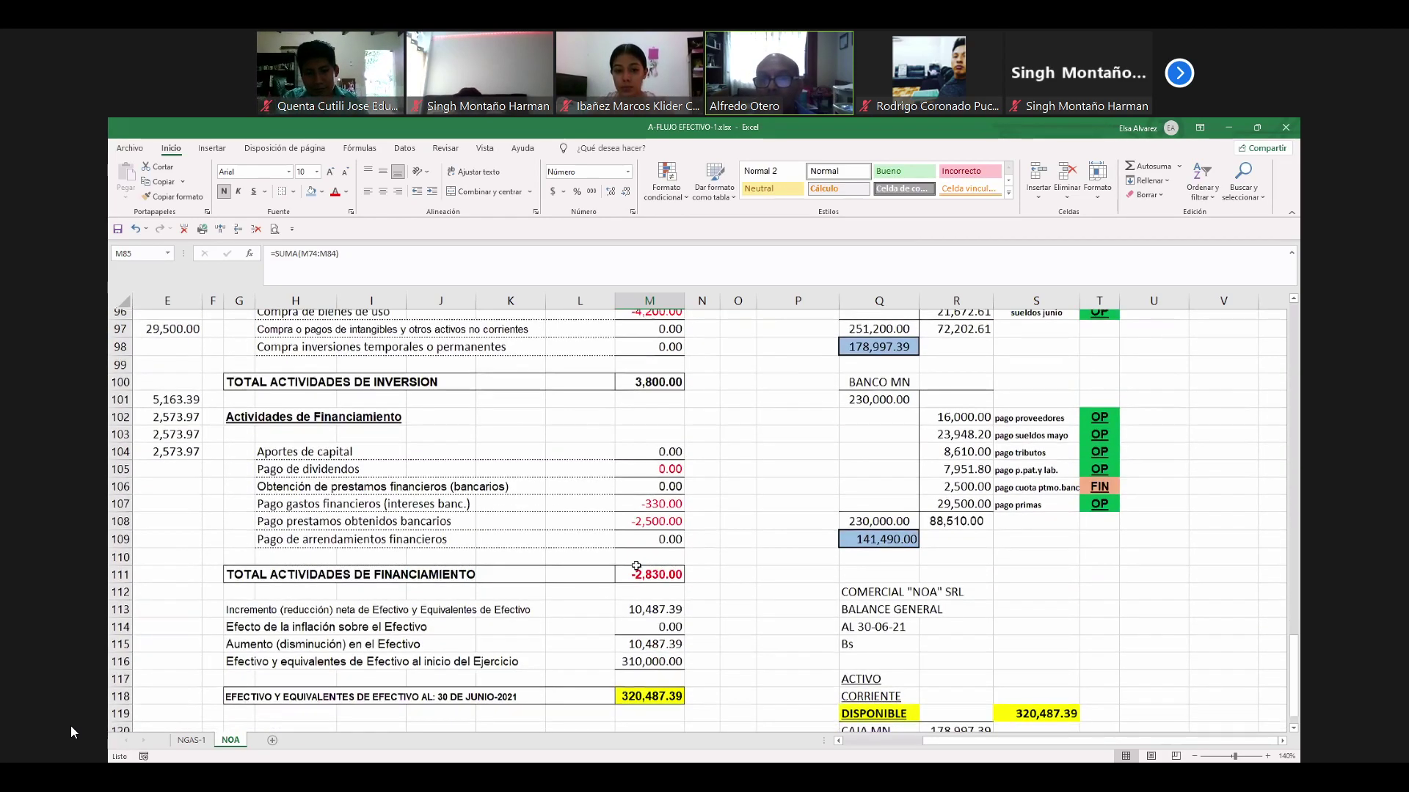
left_click(649, 529)
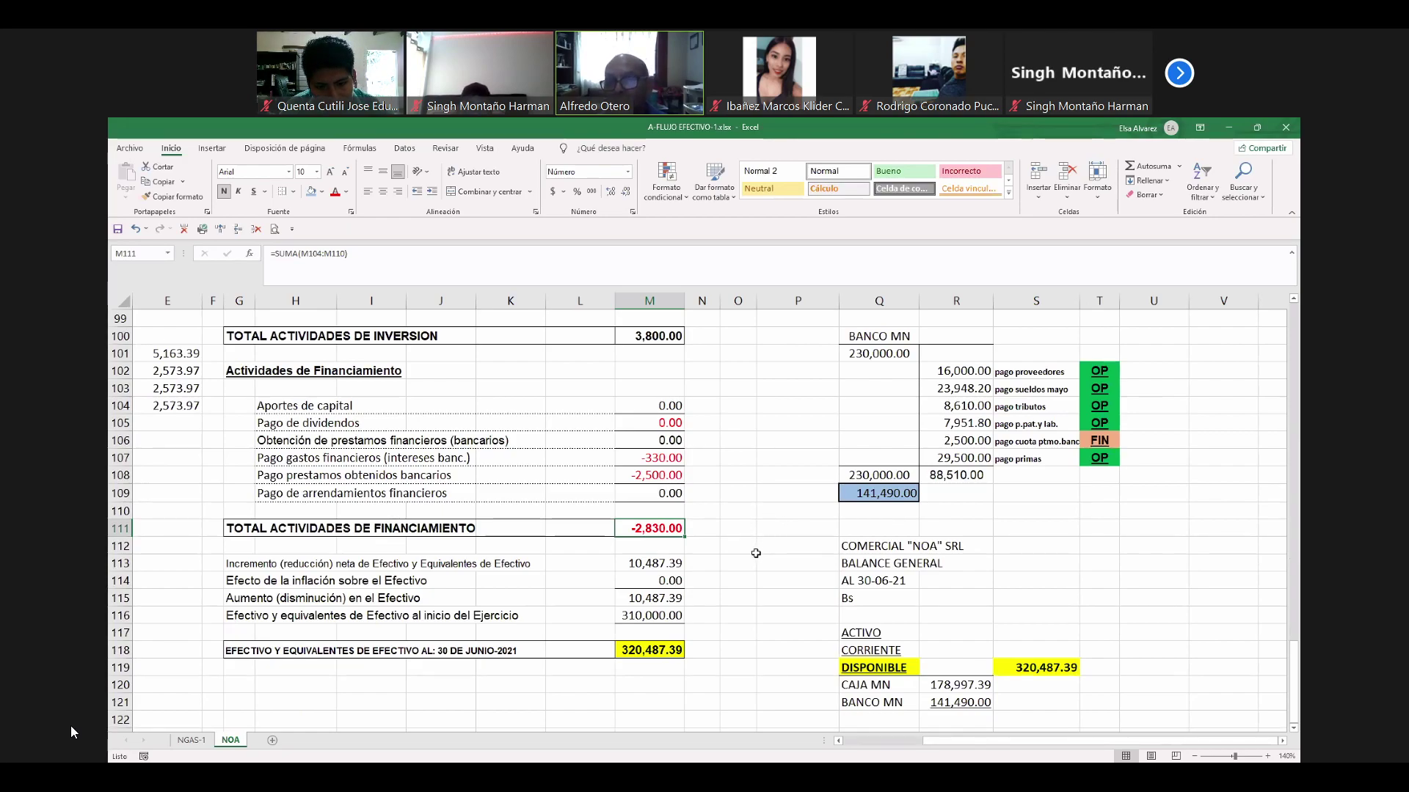
scroll(756, 554, "down", 2)
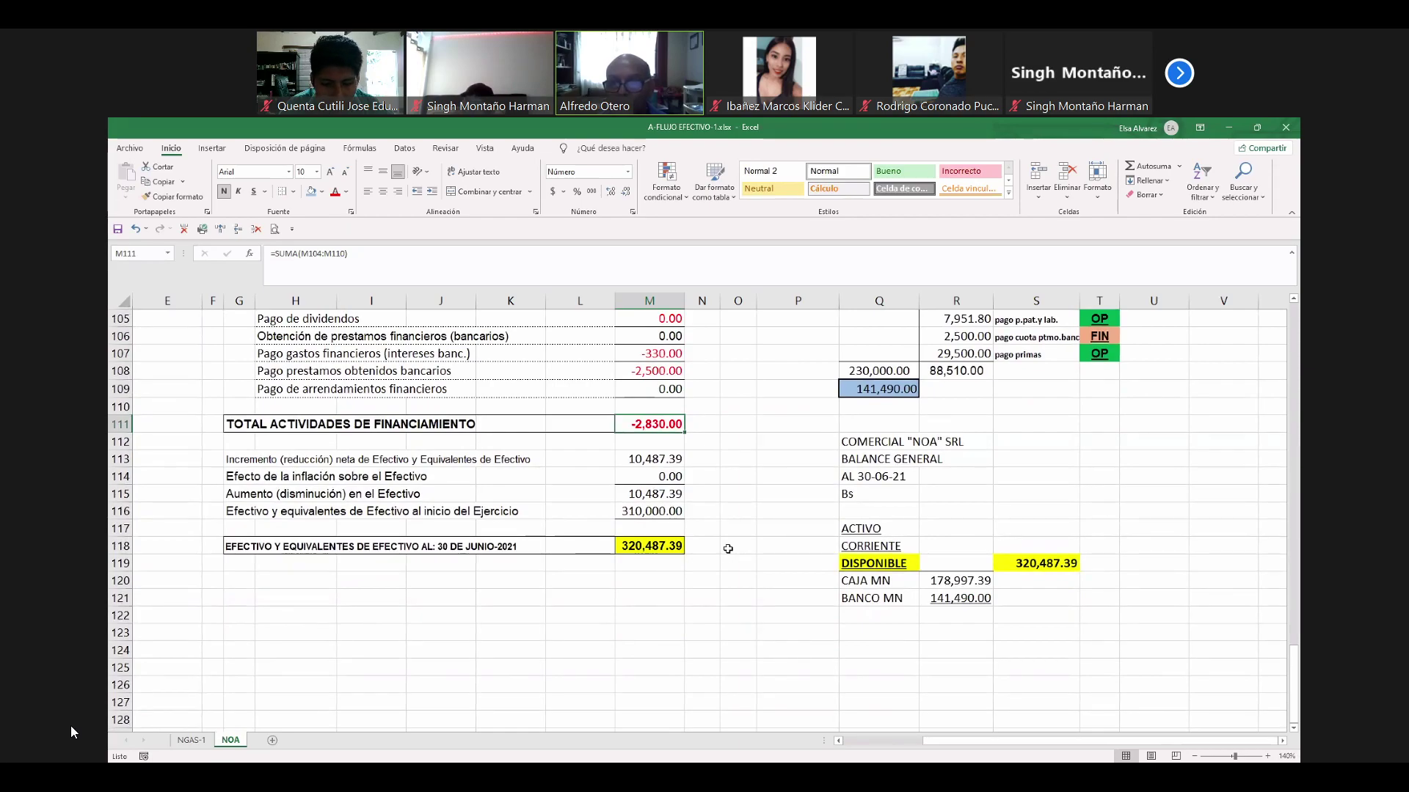
left_click(728, 549)
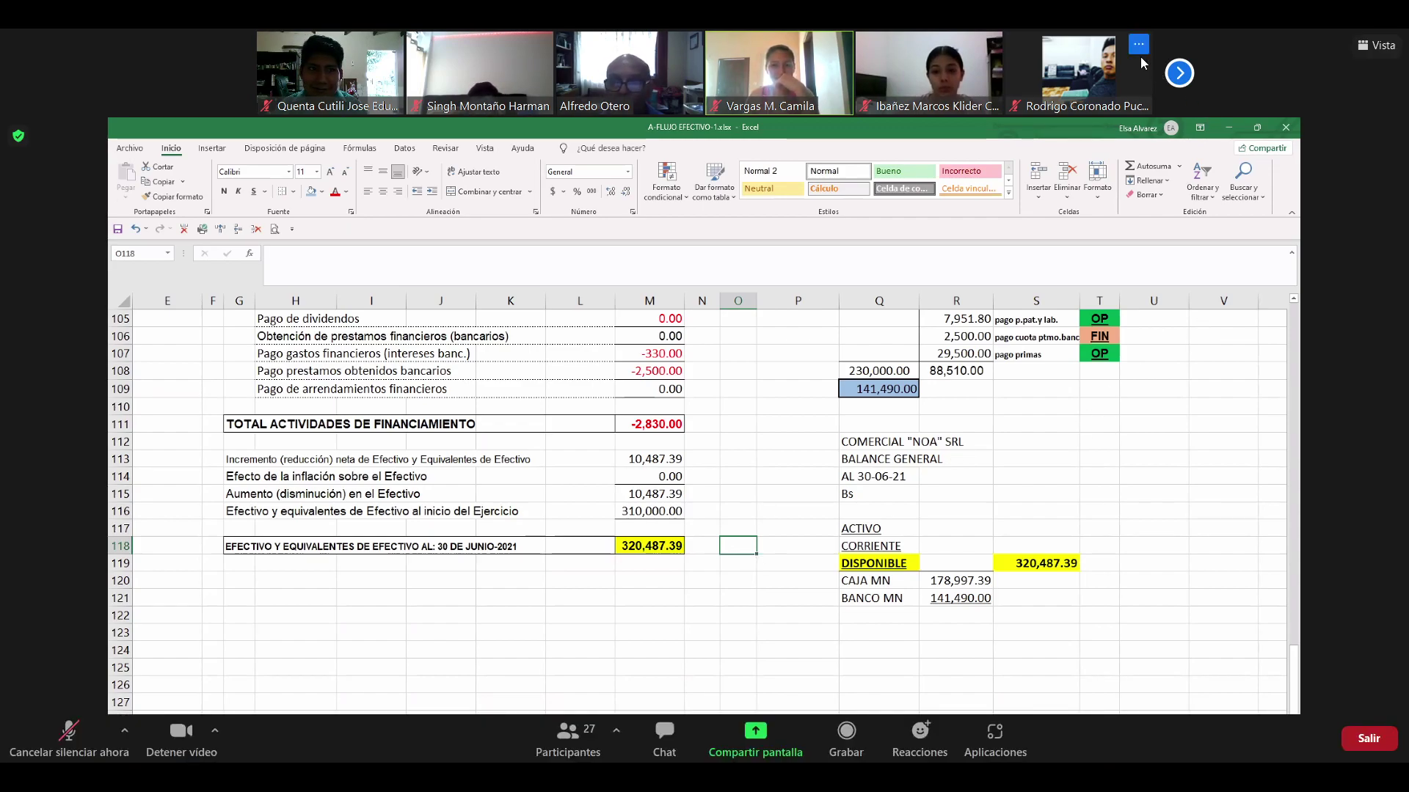
Look through the Zoom participants' video thumbnails to the end of the list and back to the first ones.
left_click(1179, 73)
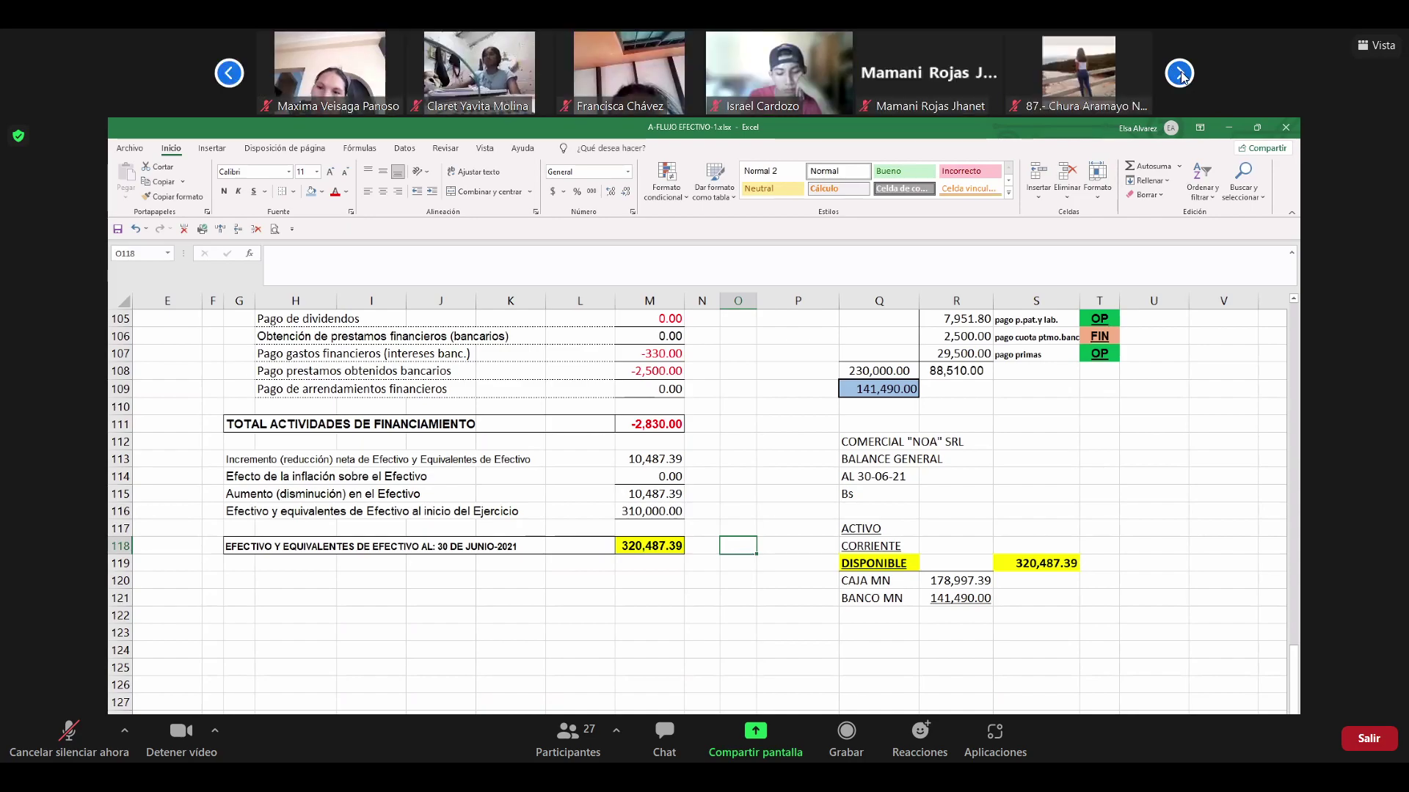
left_click(1179, 73)
left_click(1179, 73)
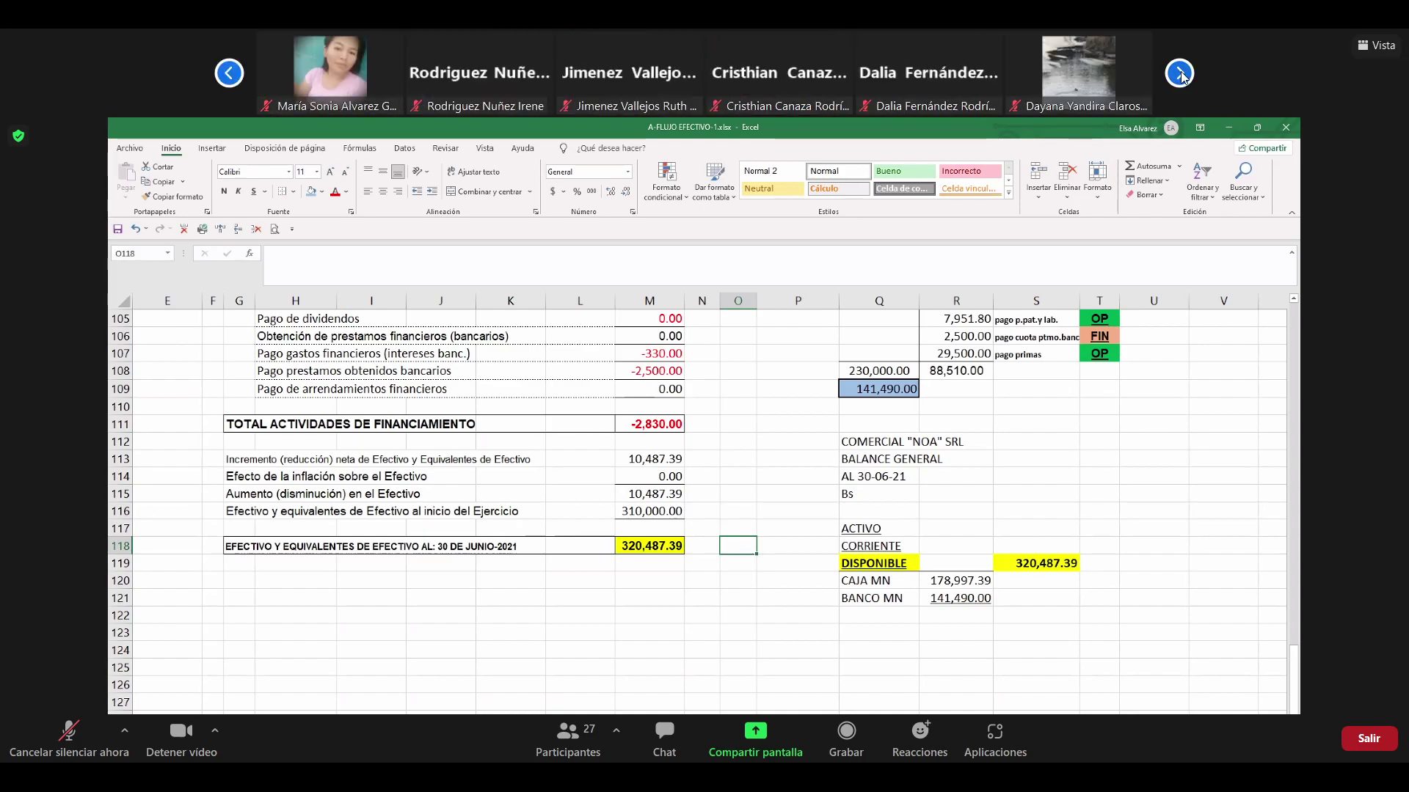
left_click(1179, 72)
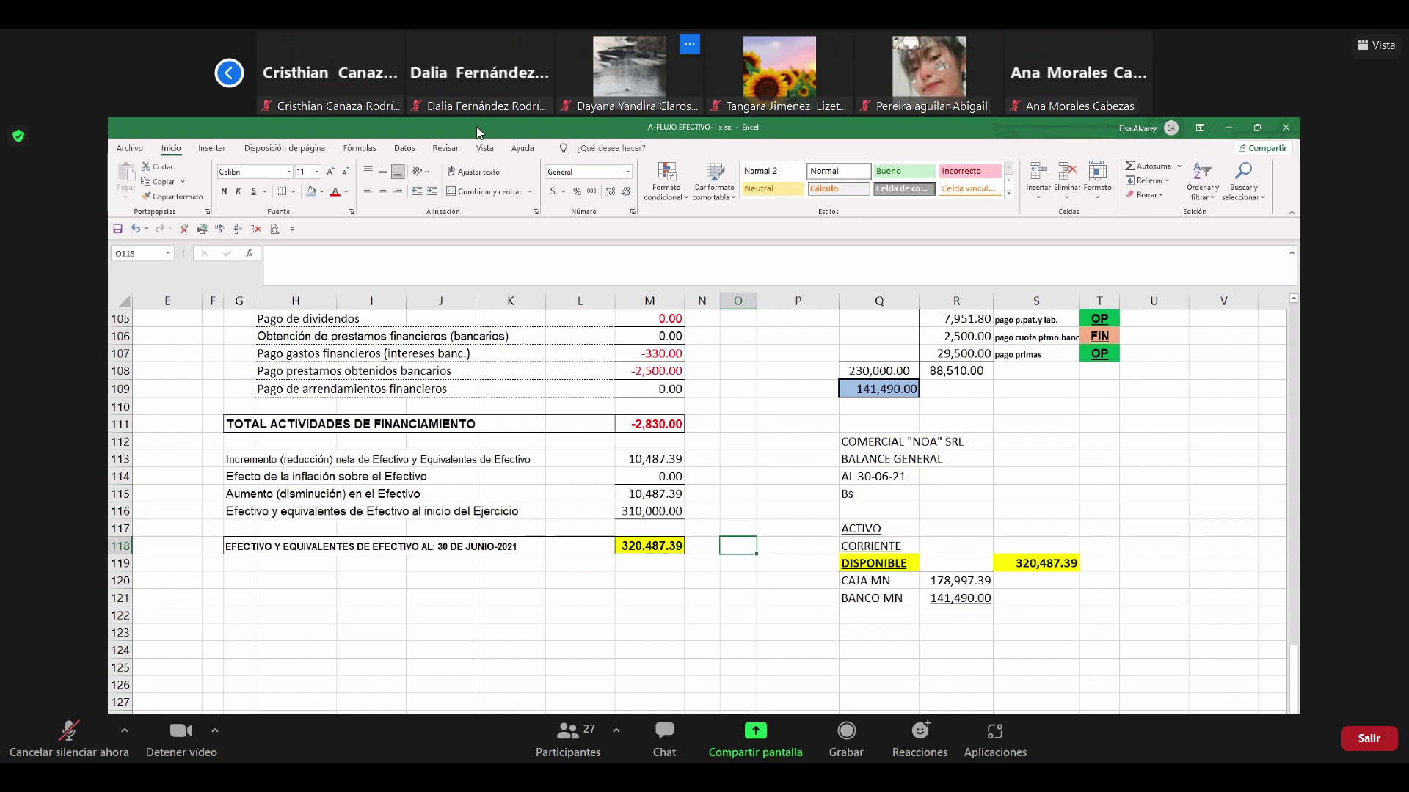
left_click(231, 73)
left_click(230, 74)
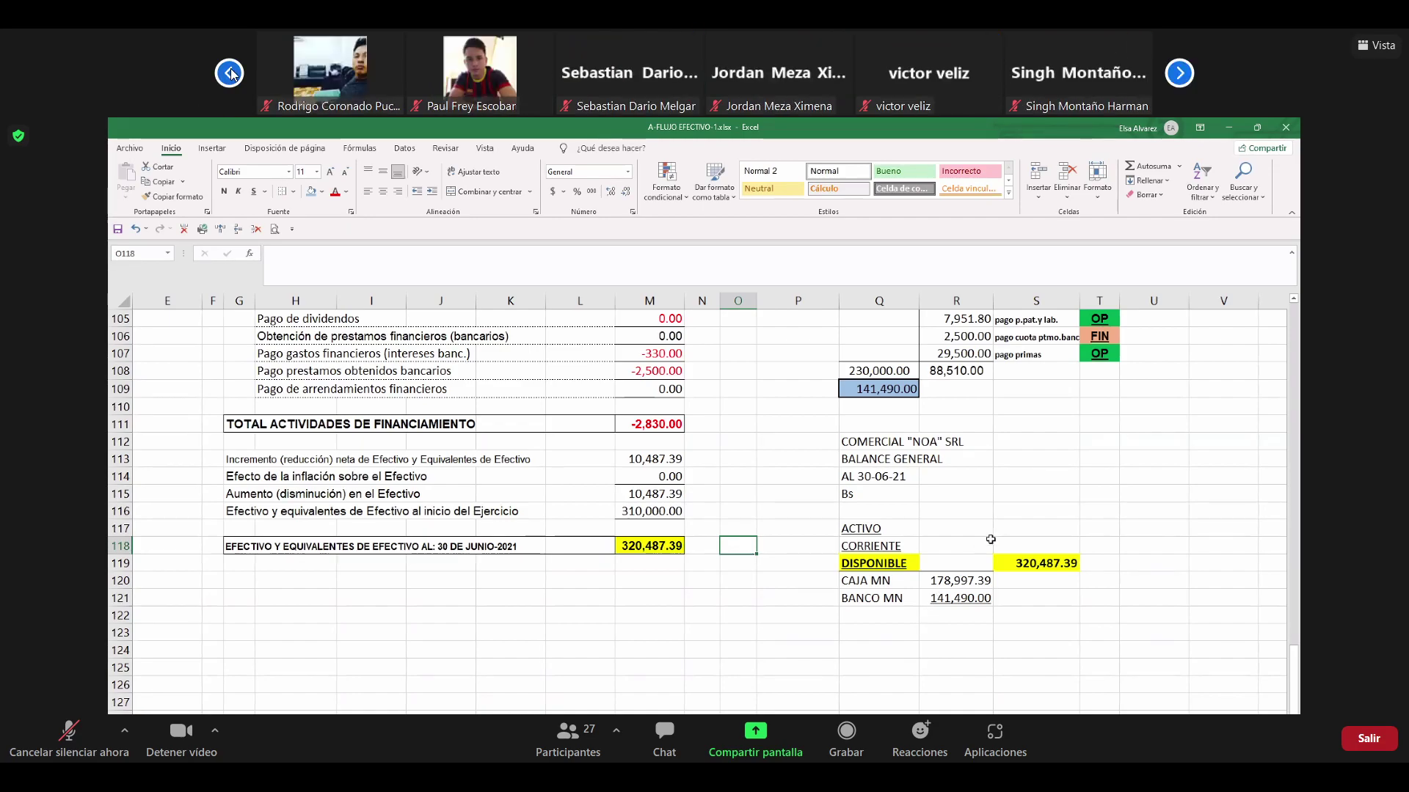
left_click(230, 74)
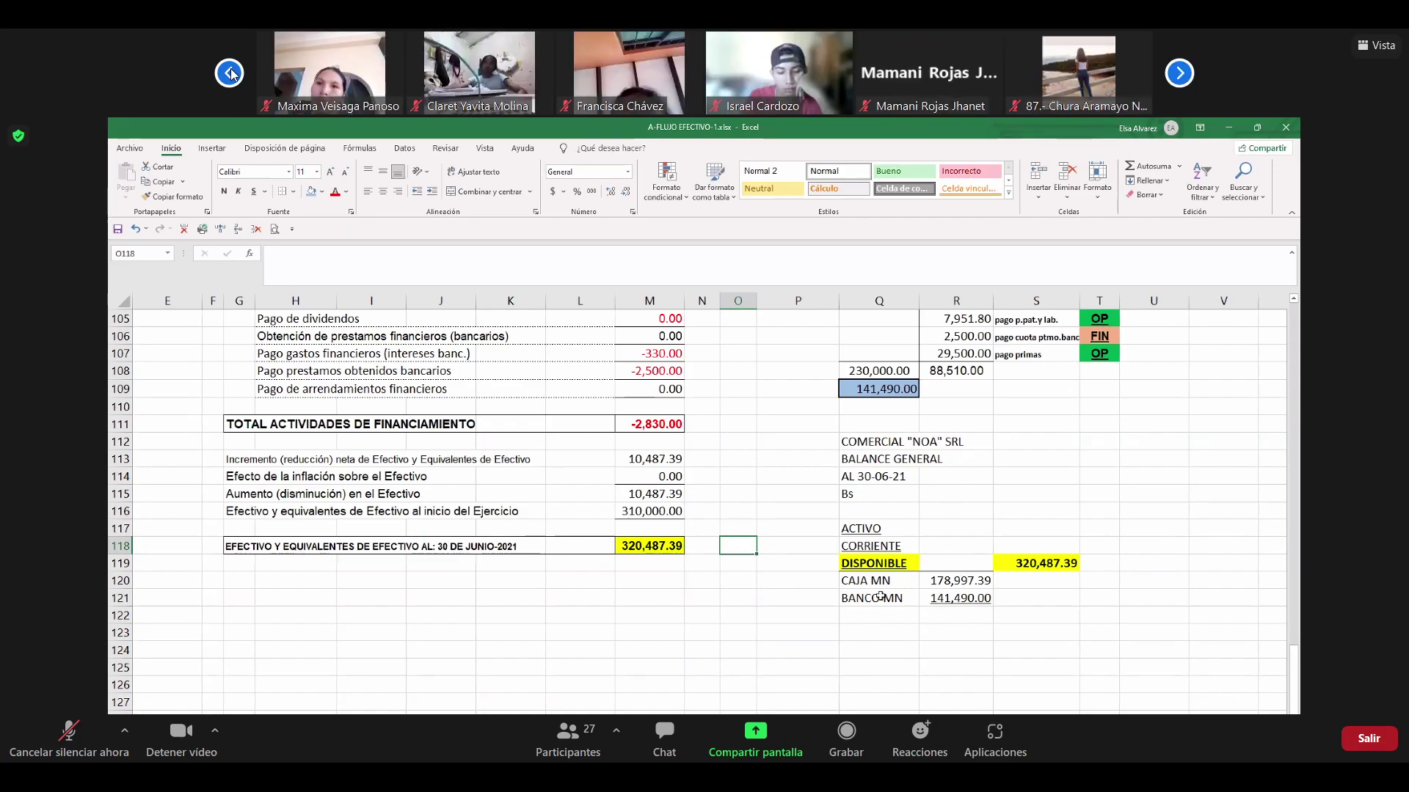
left_click(230, 73)
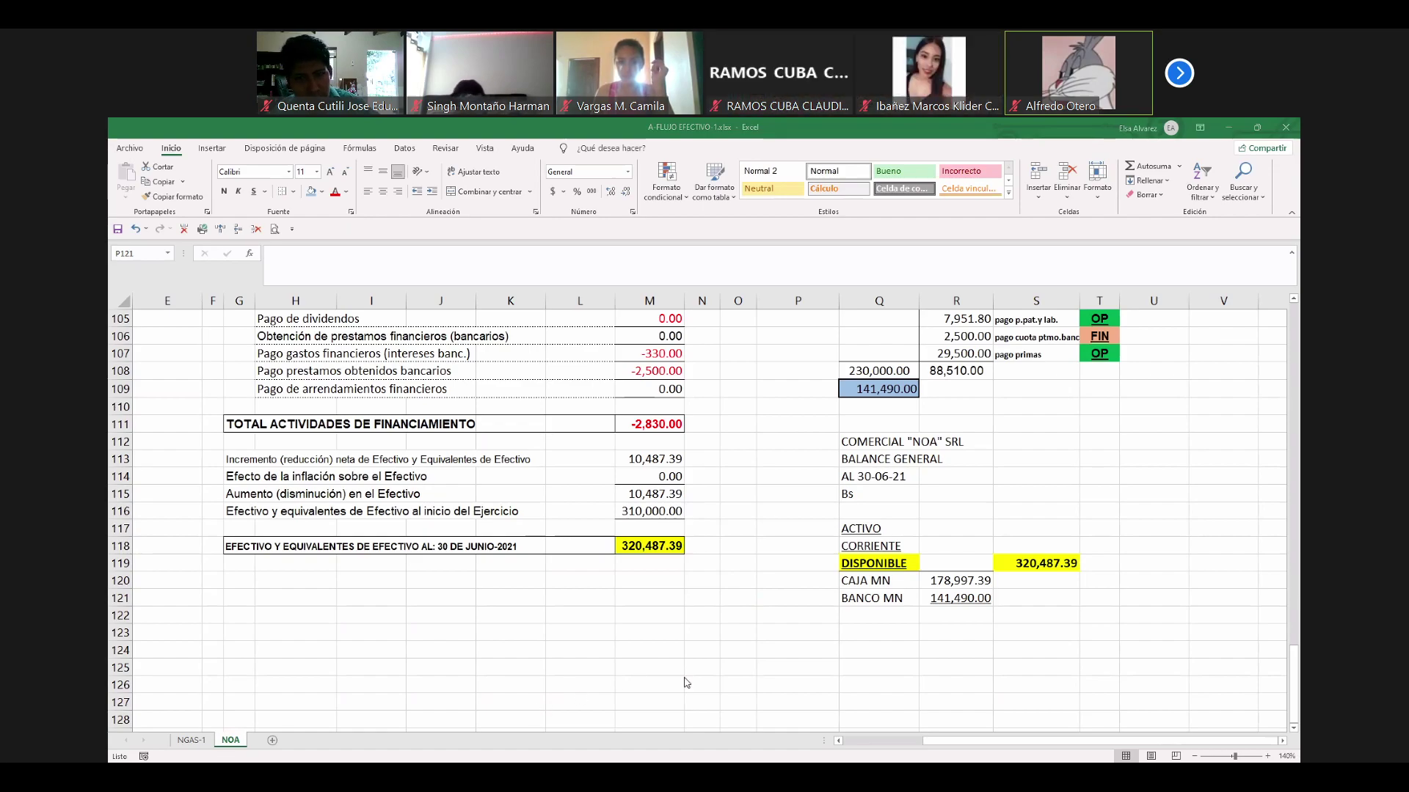
left_click(678, 622)
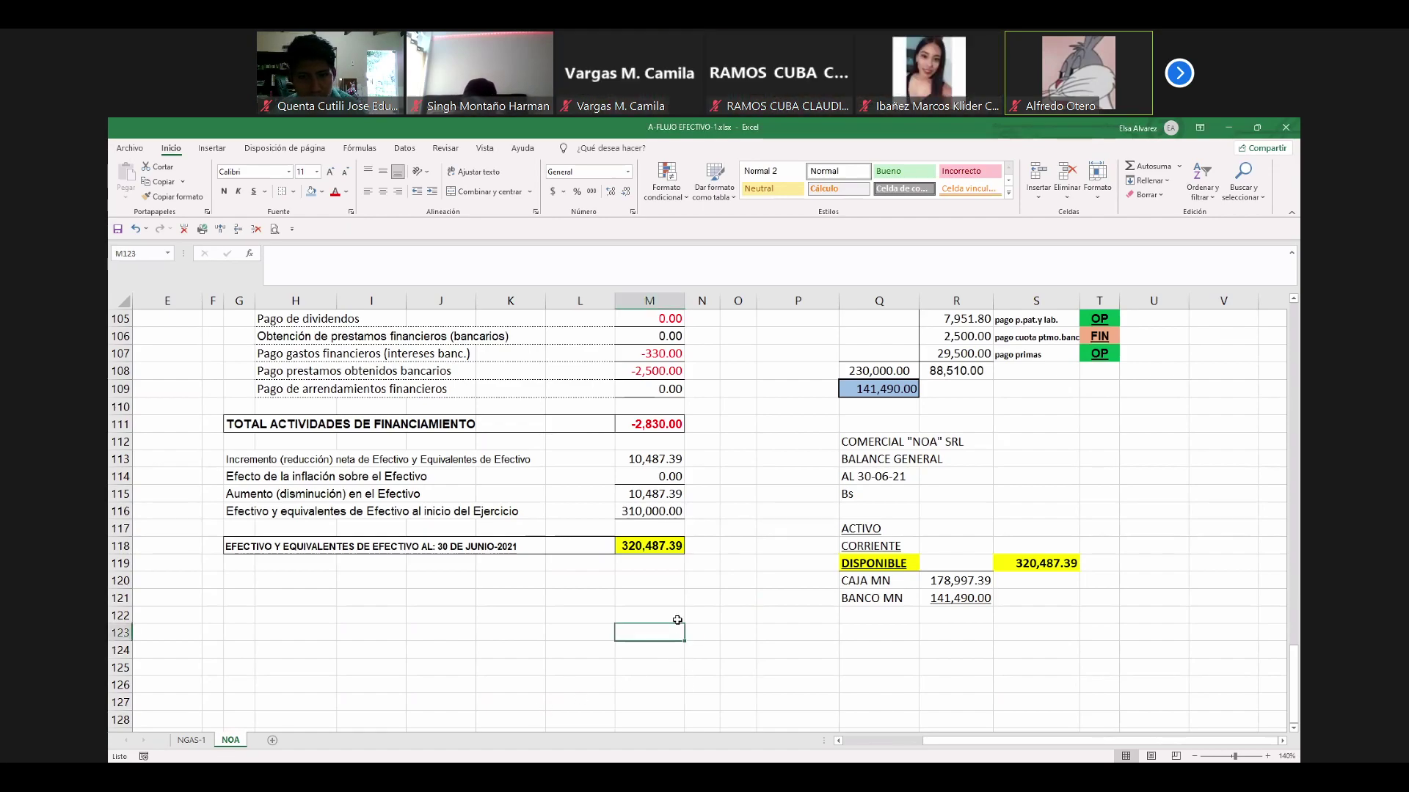
left_click(871, 631)
left_click(807, 631)
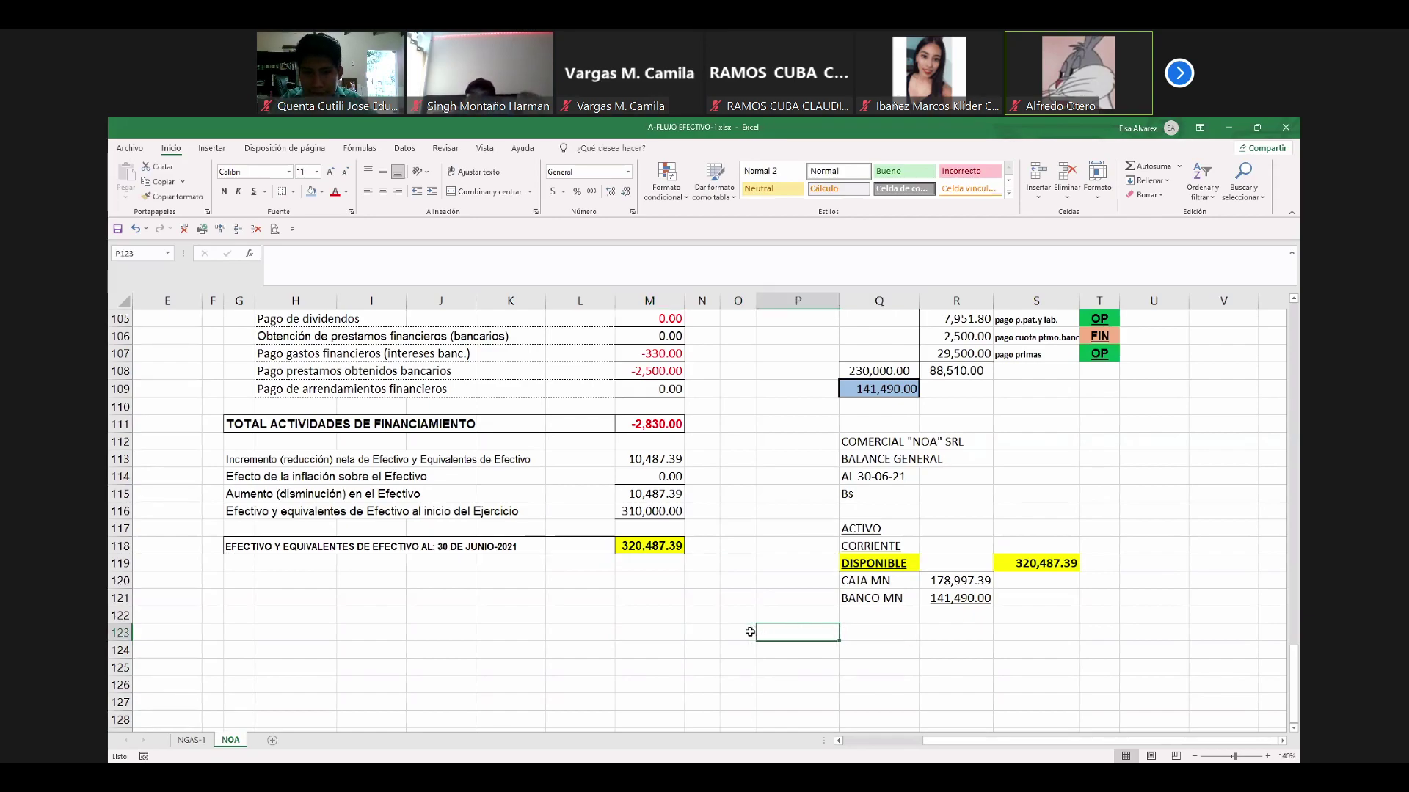
left_click(741, 632)
left_click(701, 632)
left_click(660, 632)
left_click(580, 632)
left_click(510, 633)
left_click(440, 632)
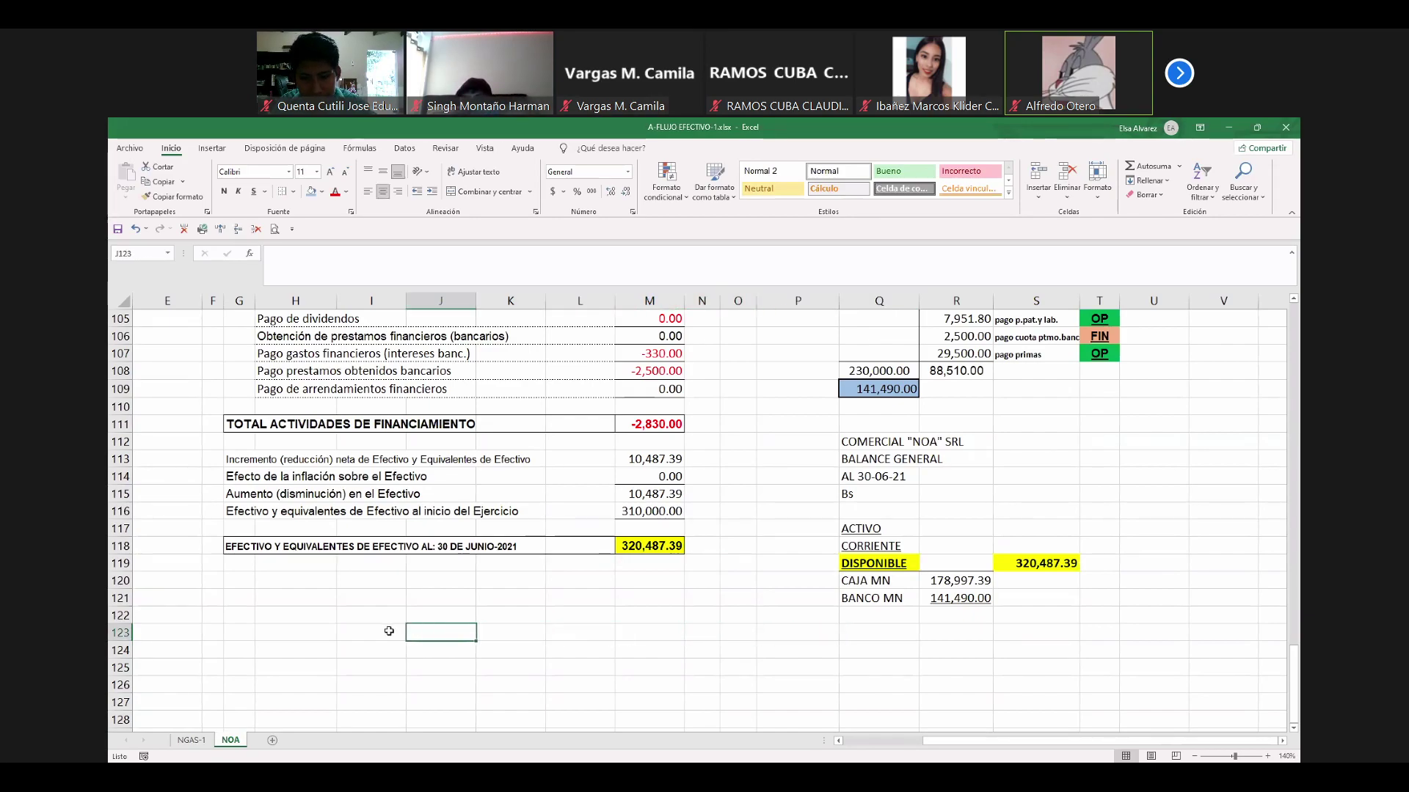
left_click(367, 632)
left_click(219, 632)
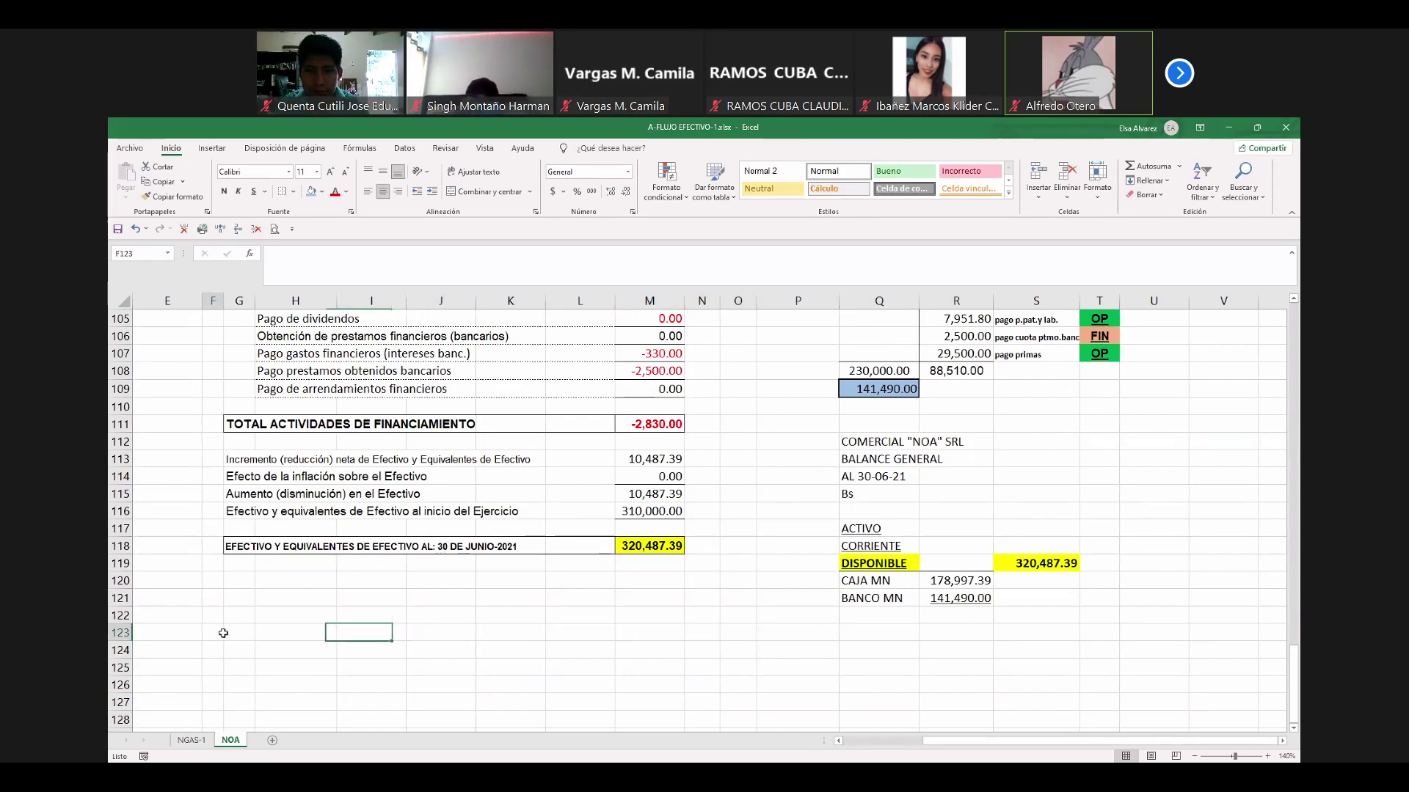
left_click(236, 632)
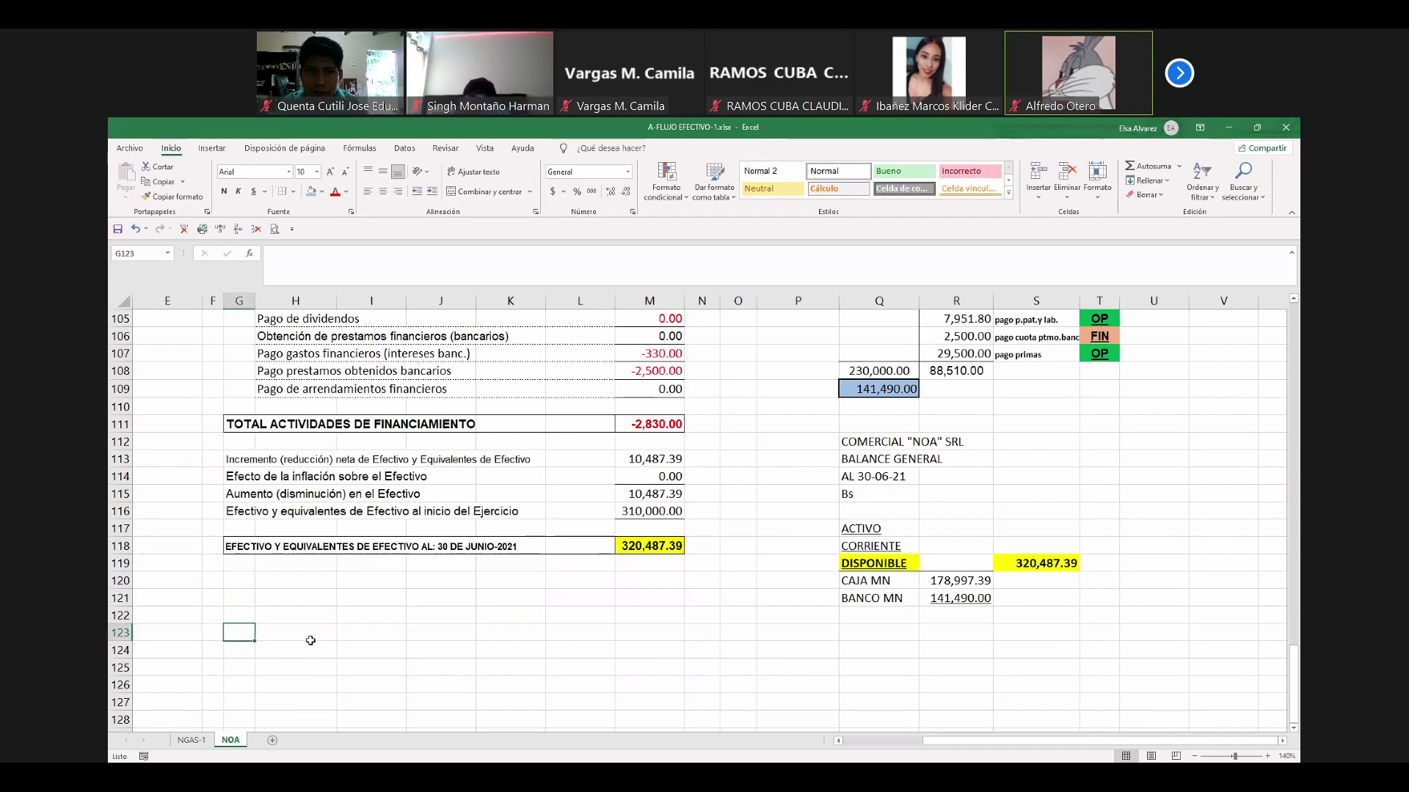
left_click(301, 636)
left_click(371, 637)
left_click(444, 637)
left_click(587, 645)
left_click(593, 636)
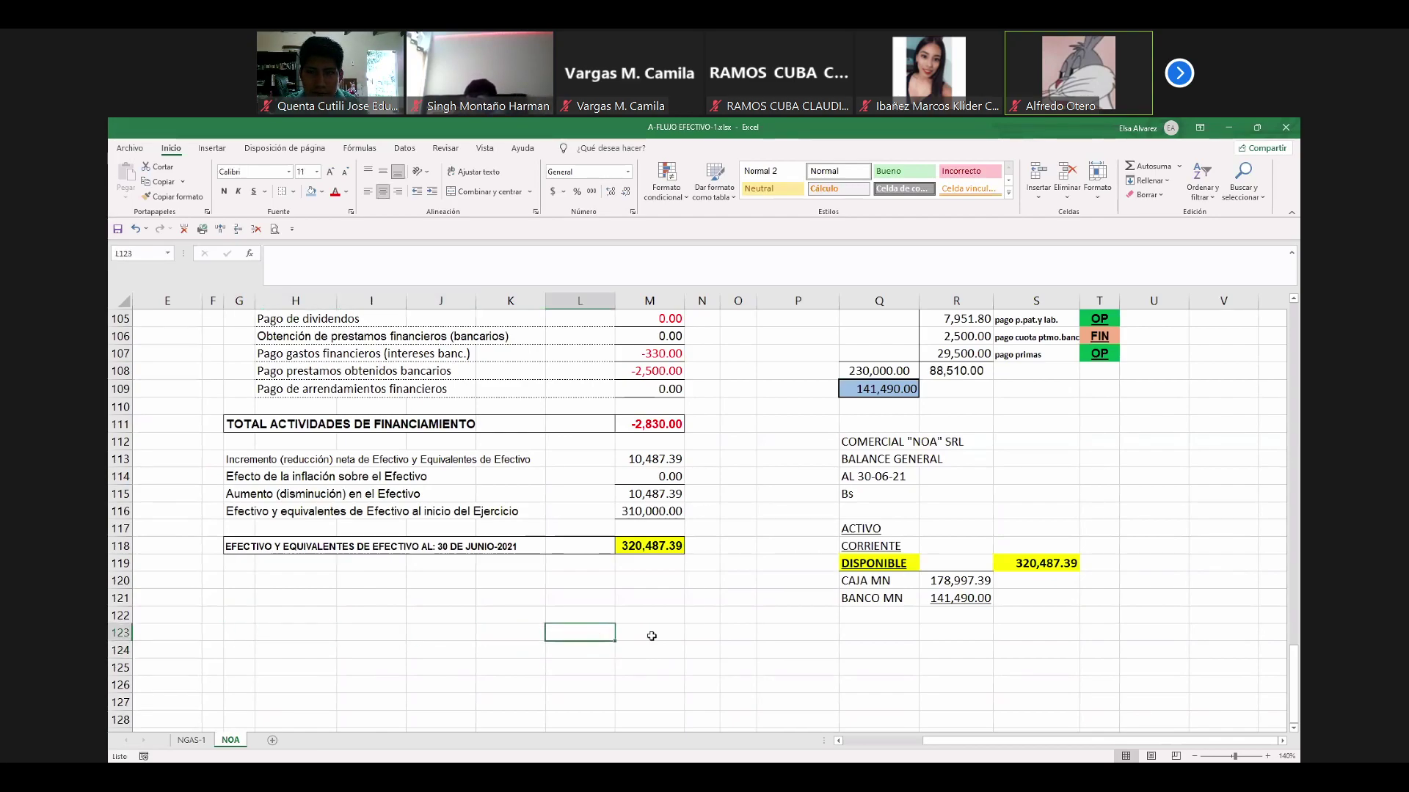
left_click(649, 632)
left_click(708, 632)
left_click(794, 633)
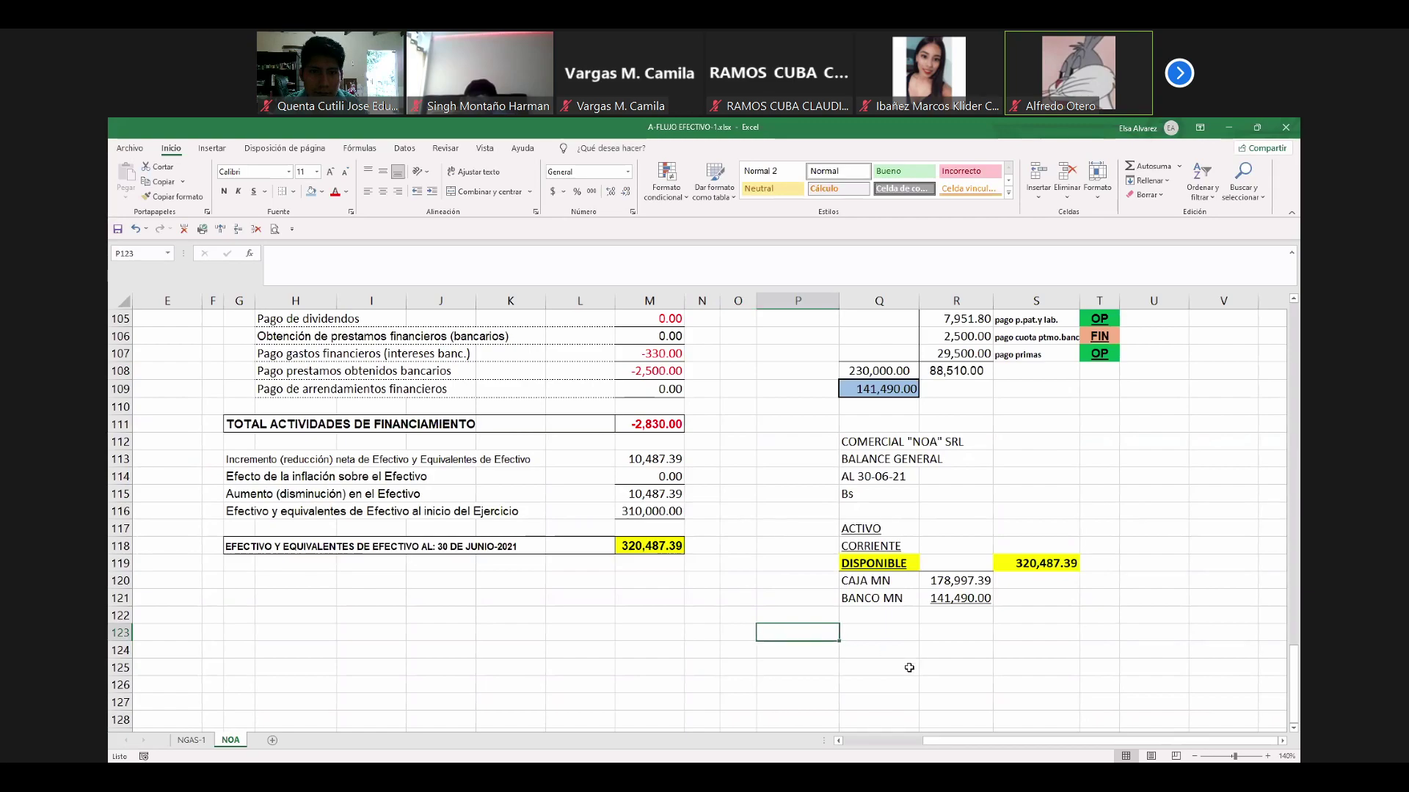